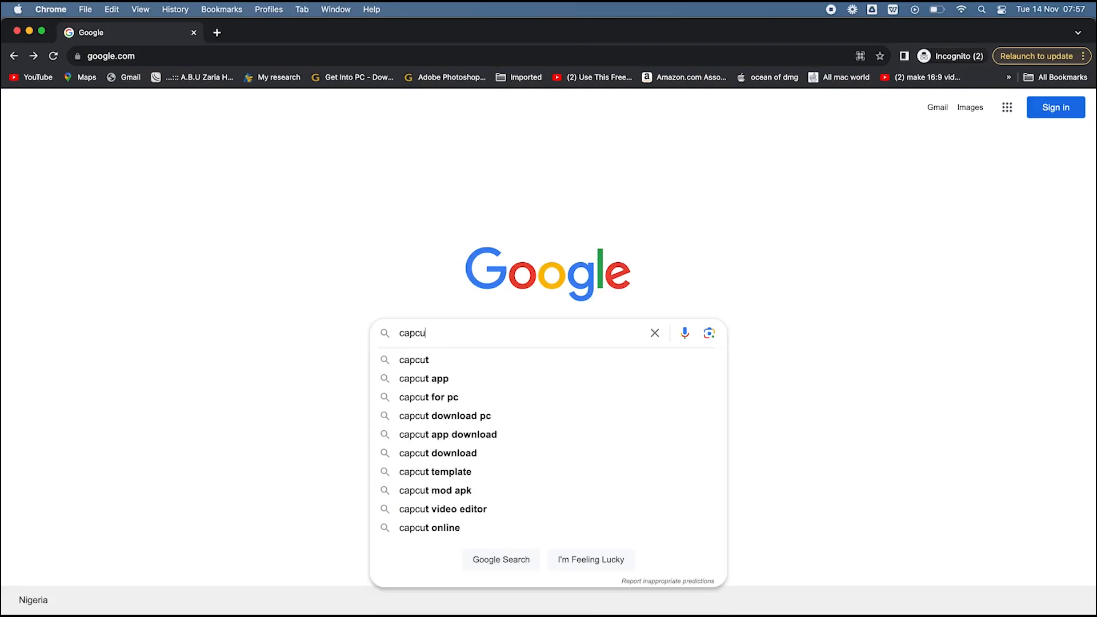
- Find the CapCut website through a Google search for "capcut" and open its online video editor
key(Return)
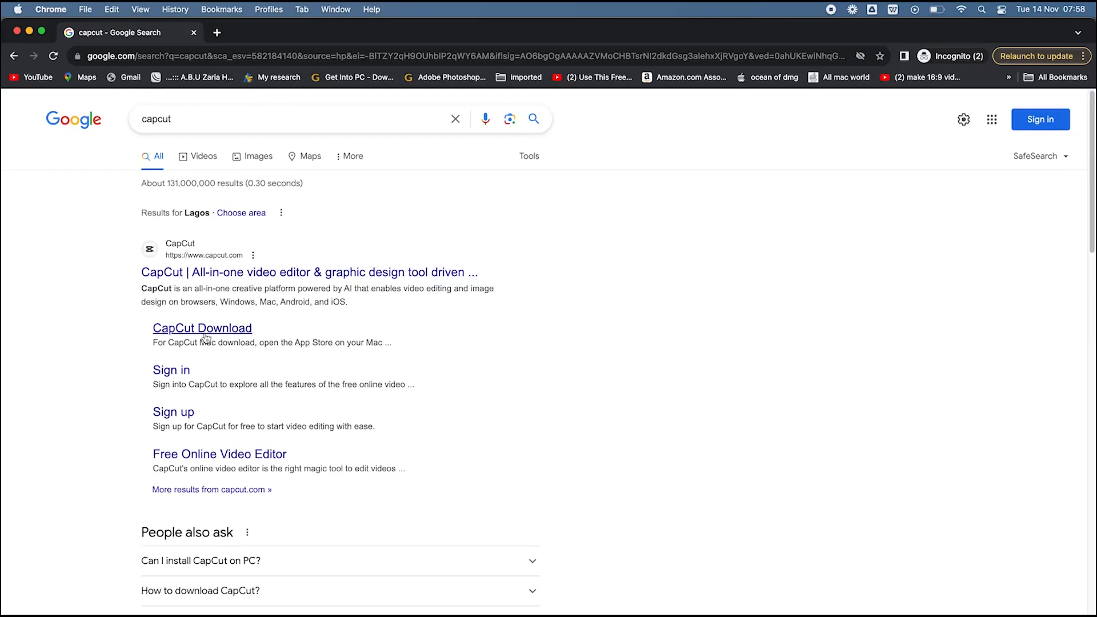
click(241, 273)
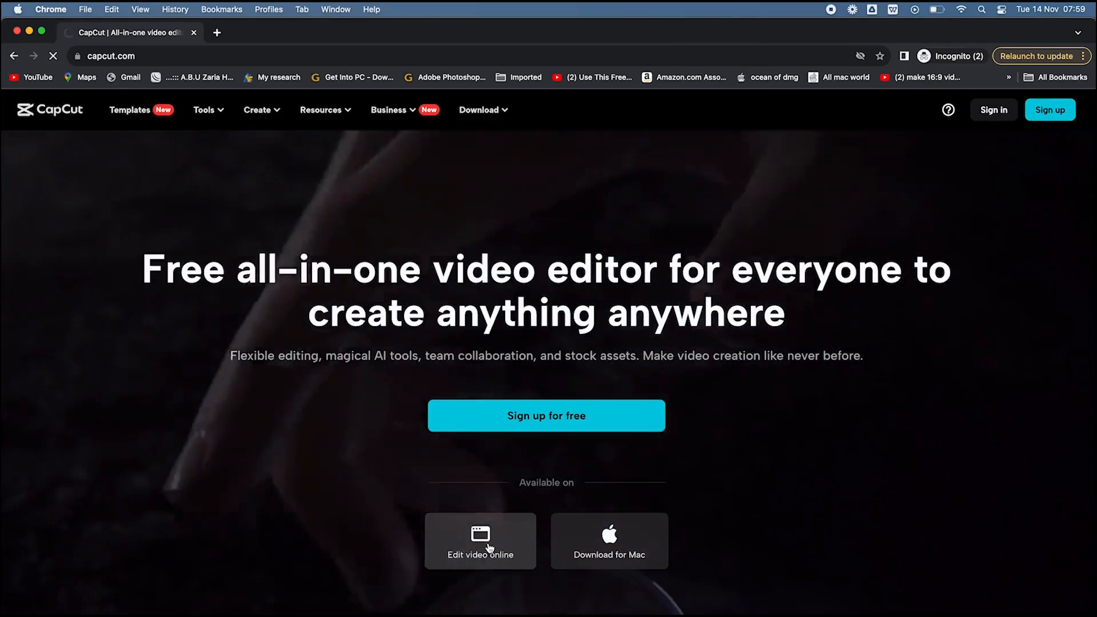
click(489, 547)
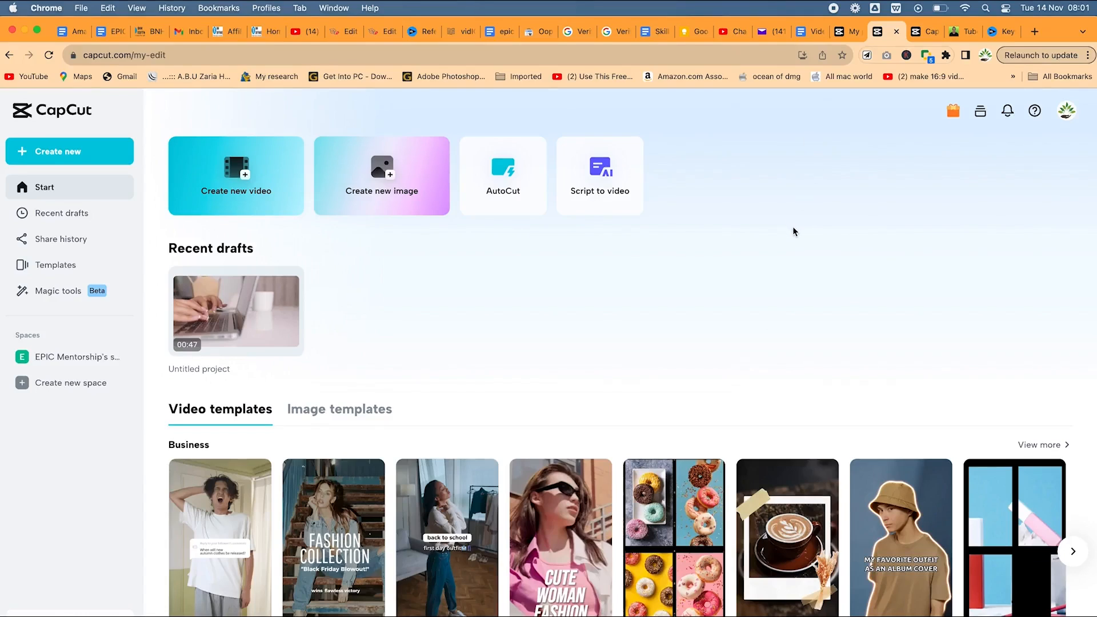
- Look through the workspace's image templates, recent drafts and the template library with its video and image search filter
click(61, 153)
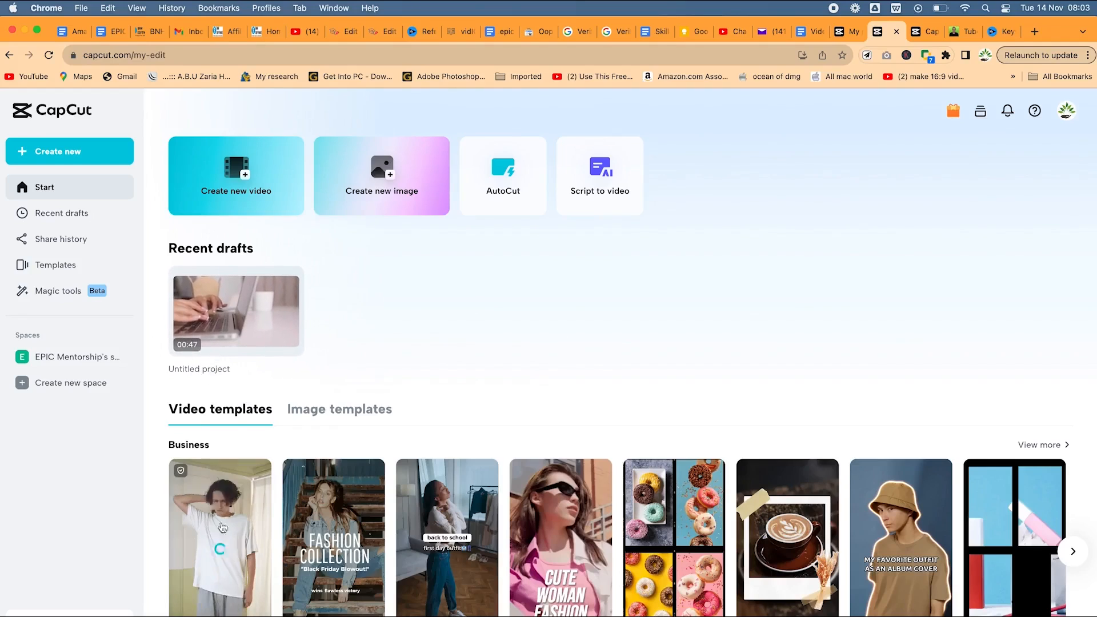
scroll(257, 434, down, 3)
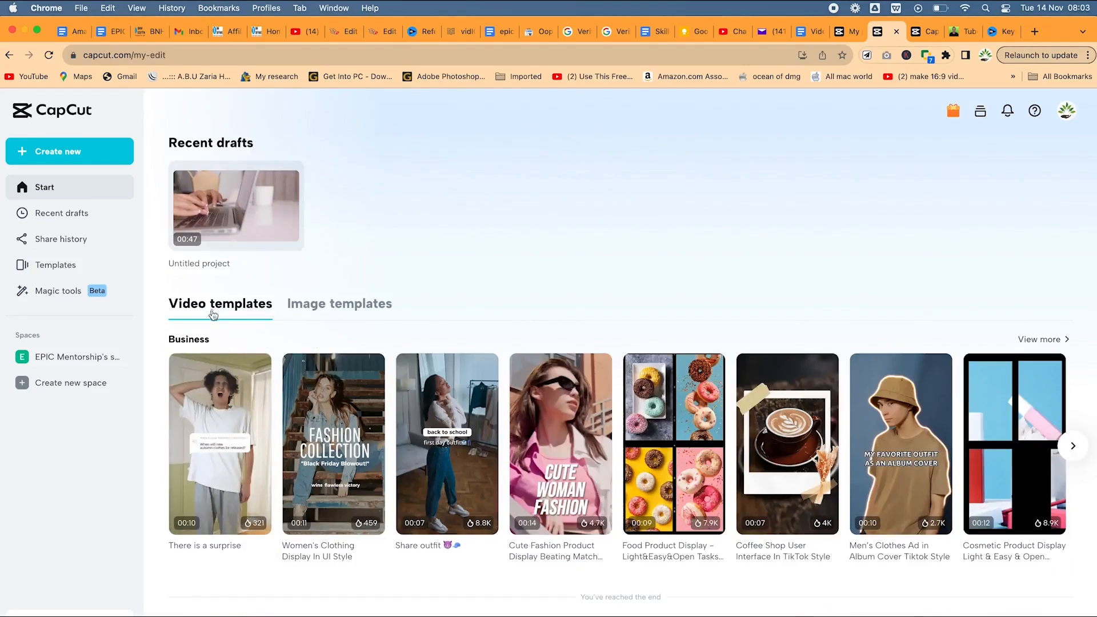
click(343, 304)
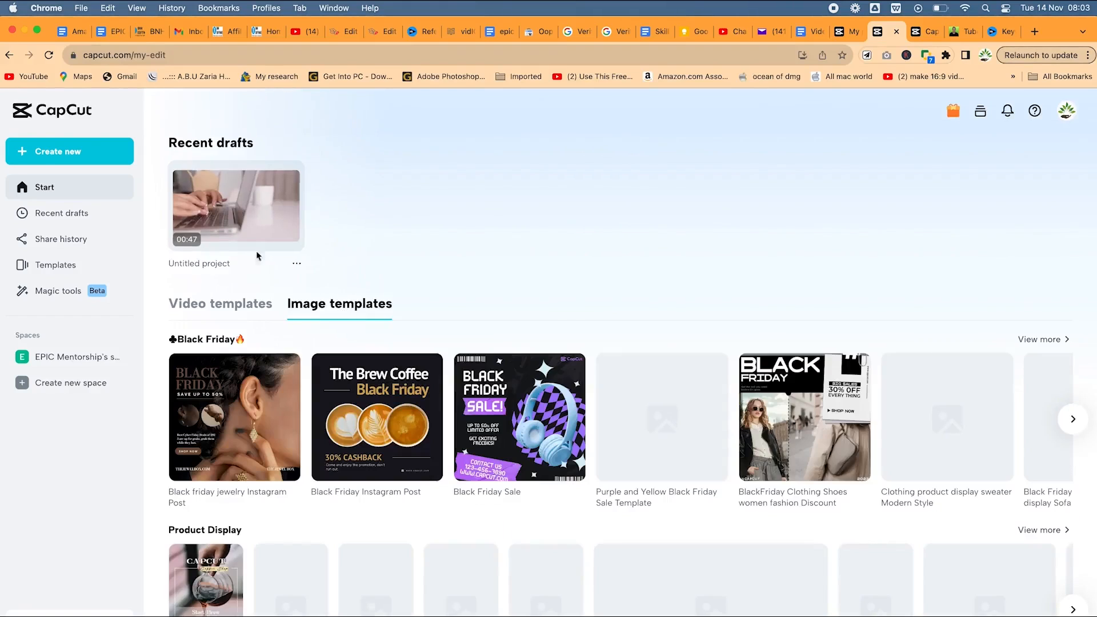
click(75, 215)
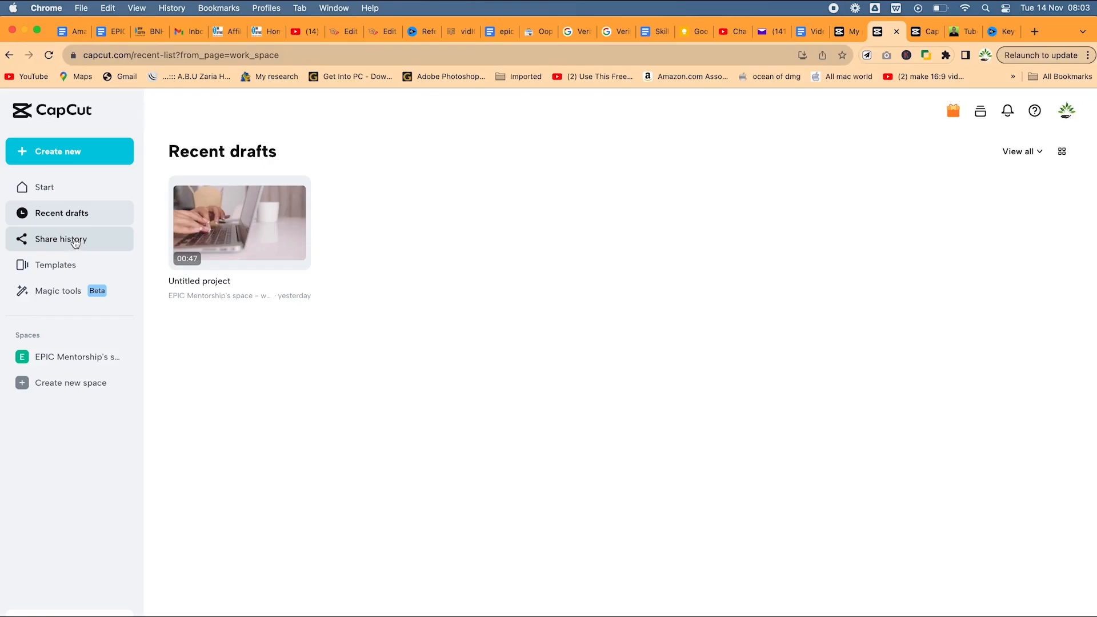
click(57, 274)
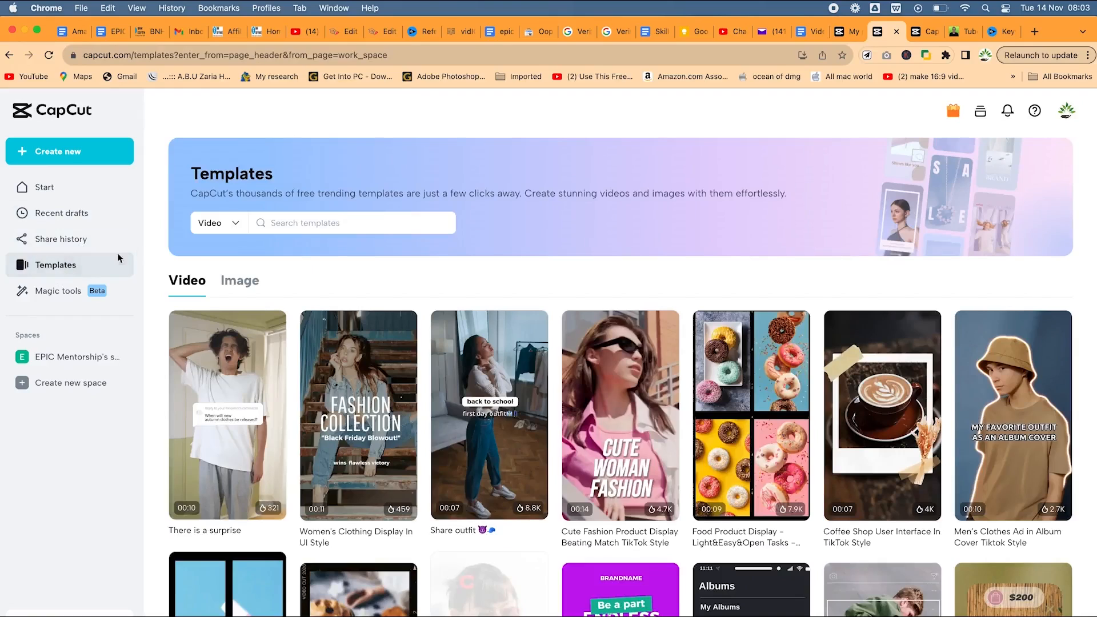
click(233, 224)
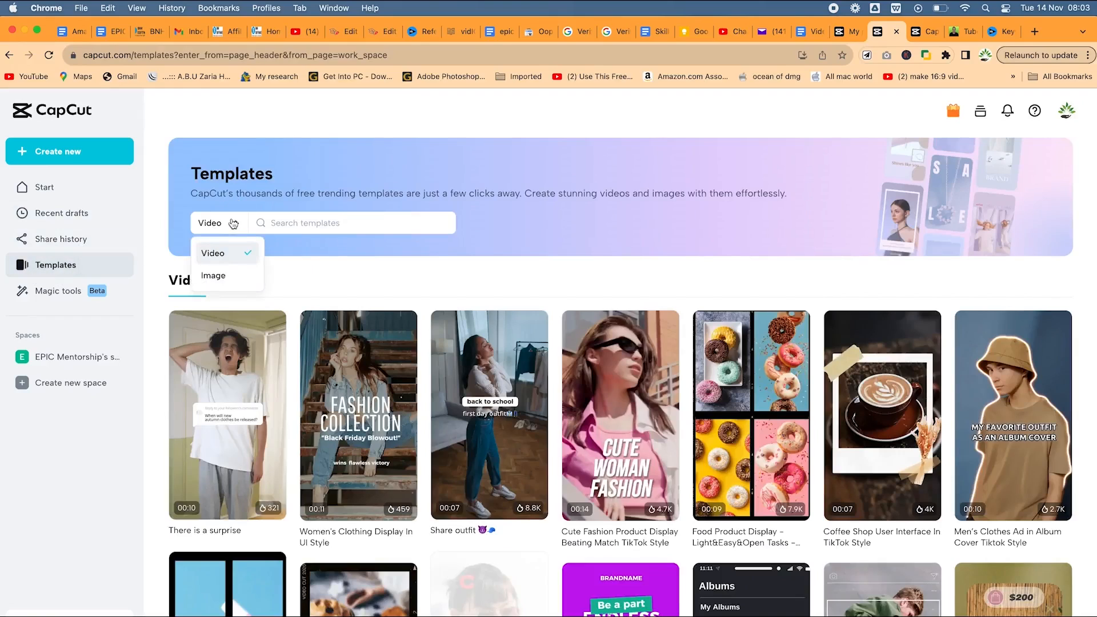
click(360, 106)
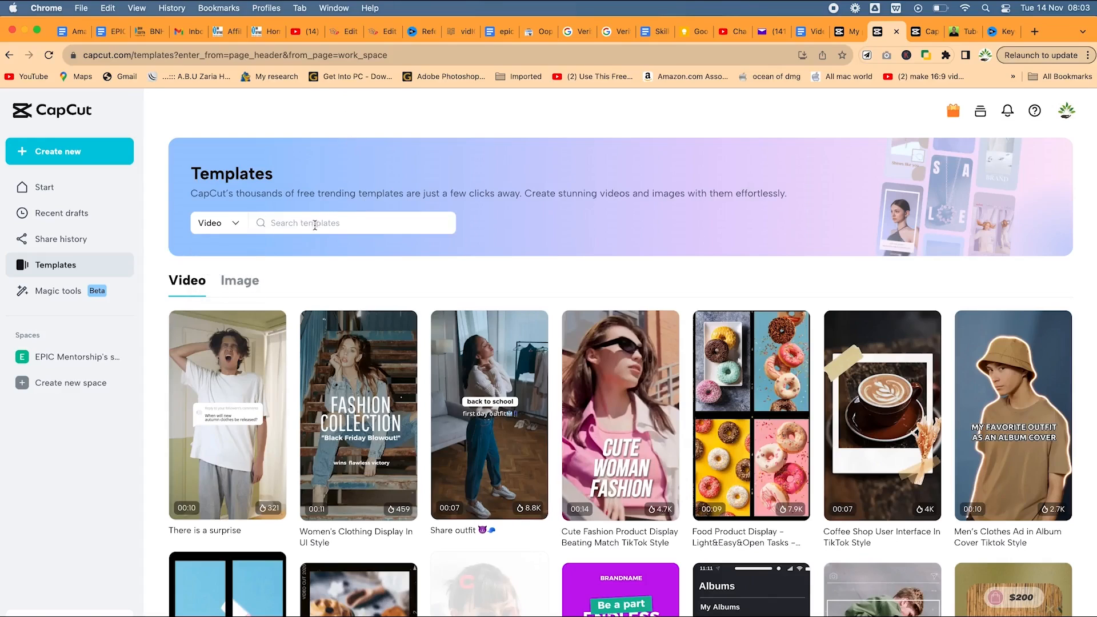
- Examine the Magic tools page, the What's new announcements, and the account's theme and language options
click(43, 290)
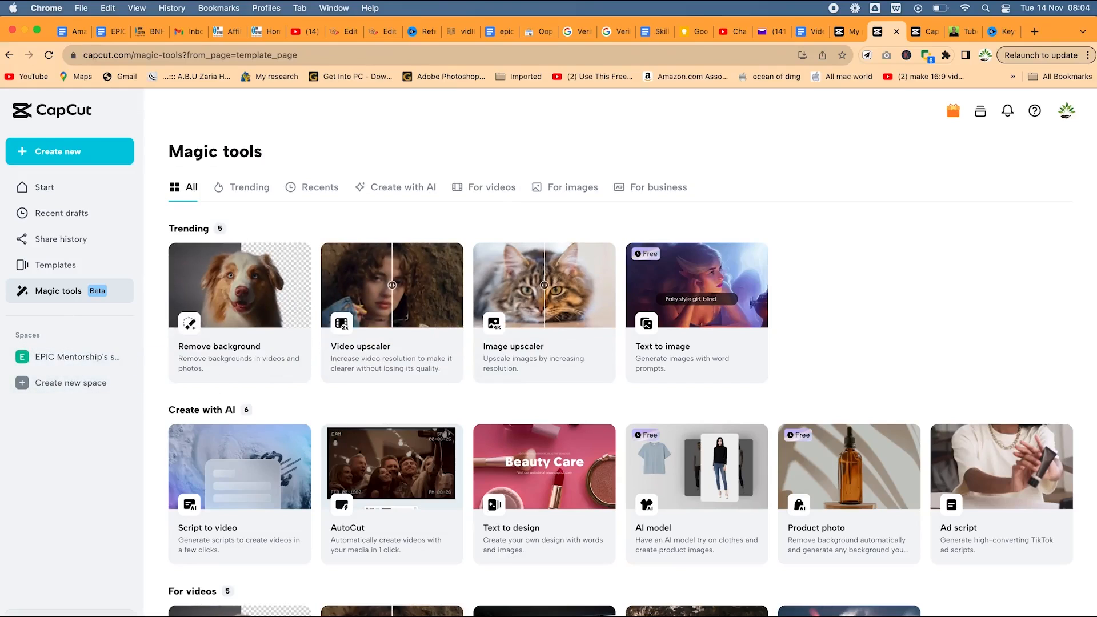
click(101, 608)
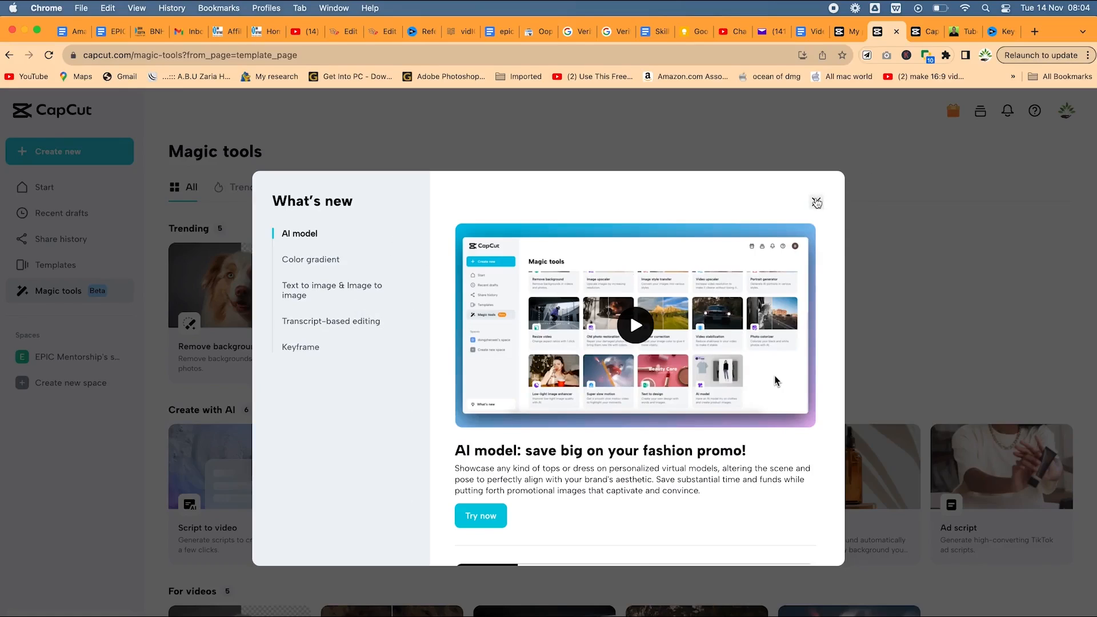
click(815, 201)
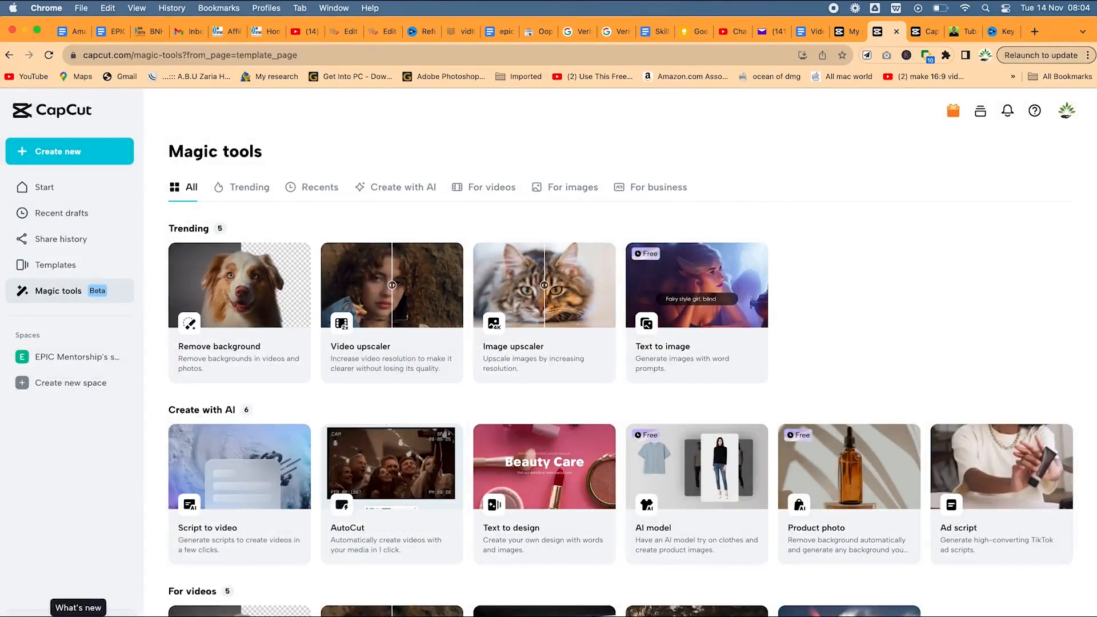
click(1066, 110)
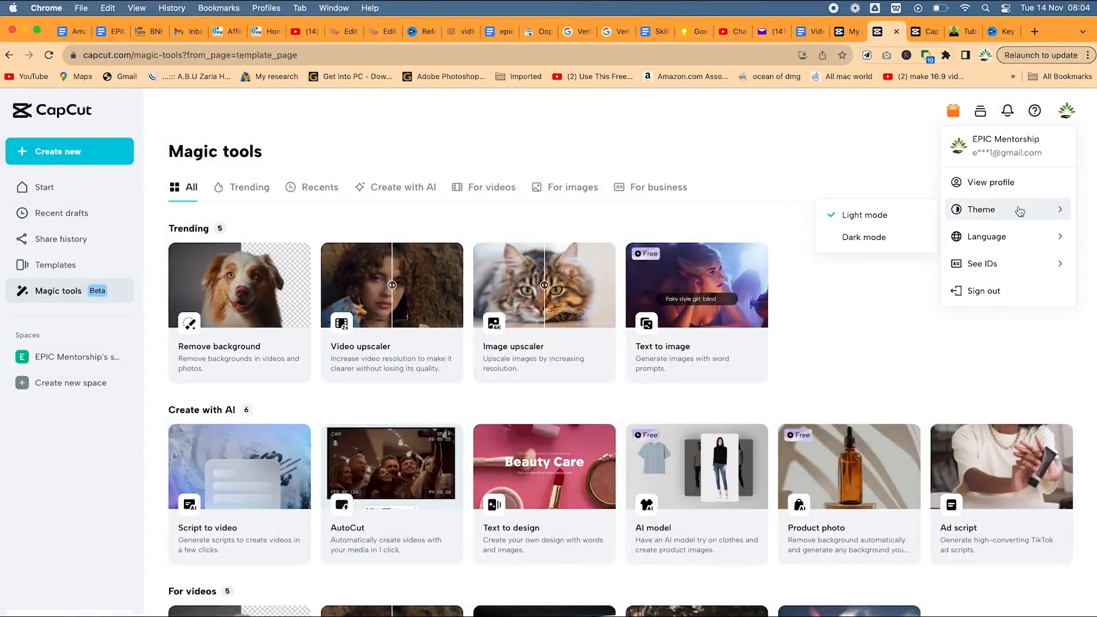
mouse_move(1016, 236)
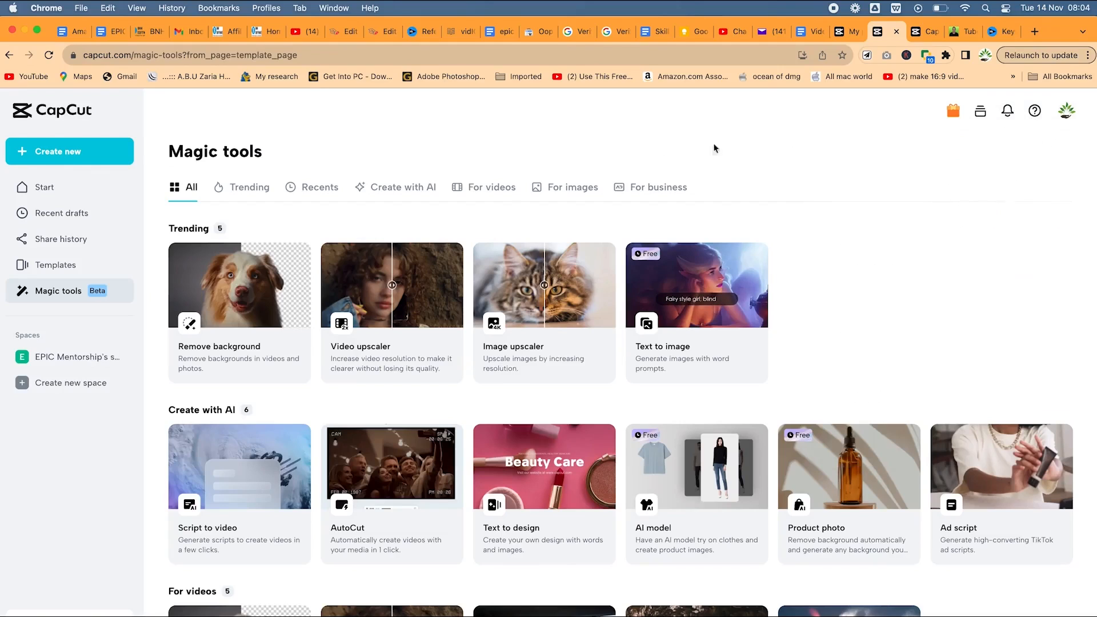
- Create a new video project with the 16:9 aspect ratio and review the other available ratios
click(58, 188)
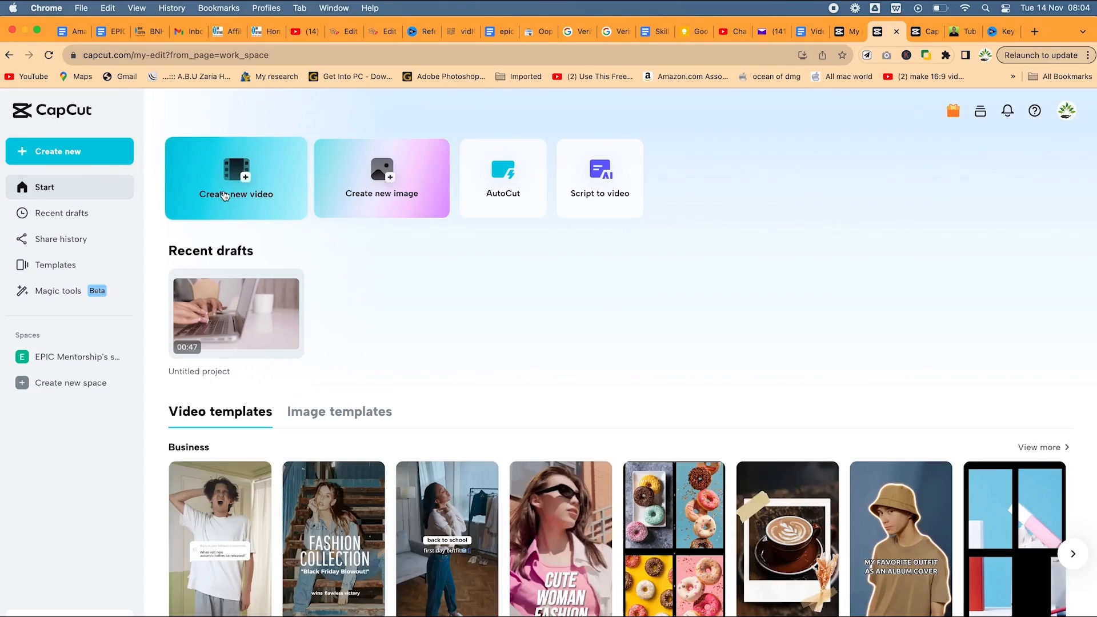
click(220, 190)
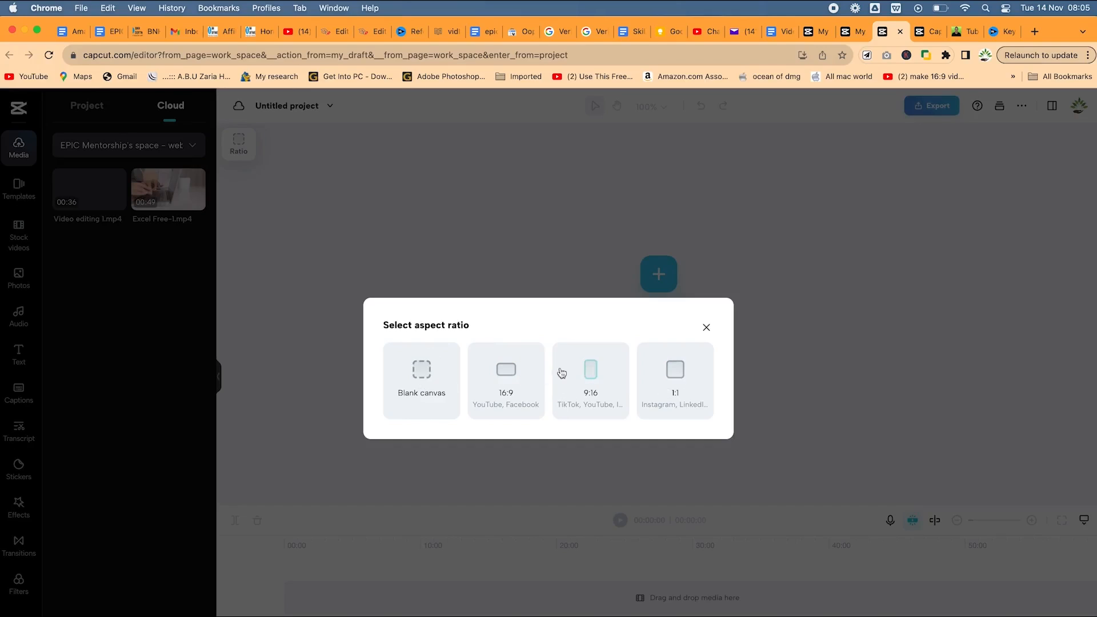
click(522, 375)
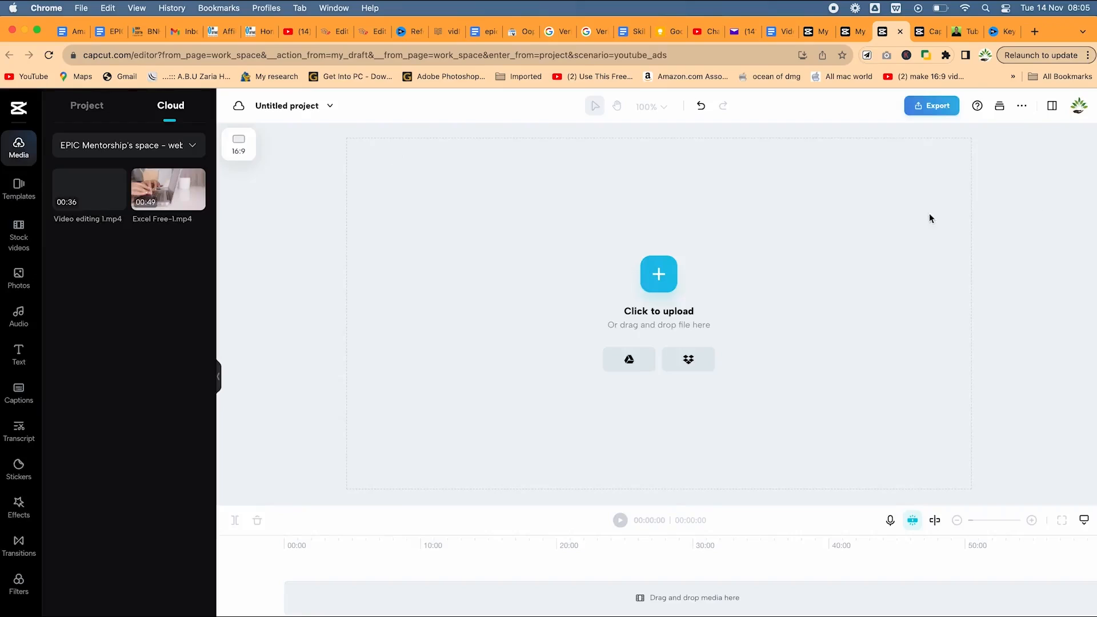
click(238, 144)
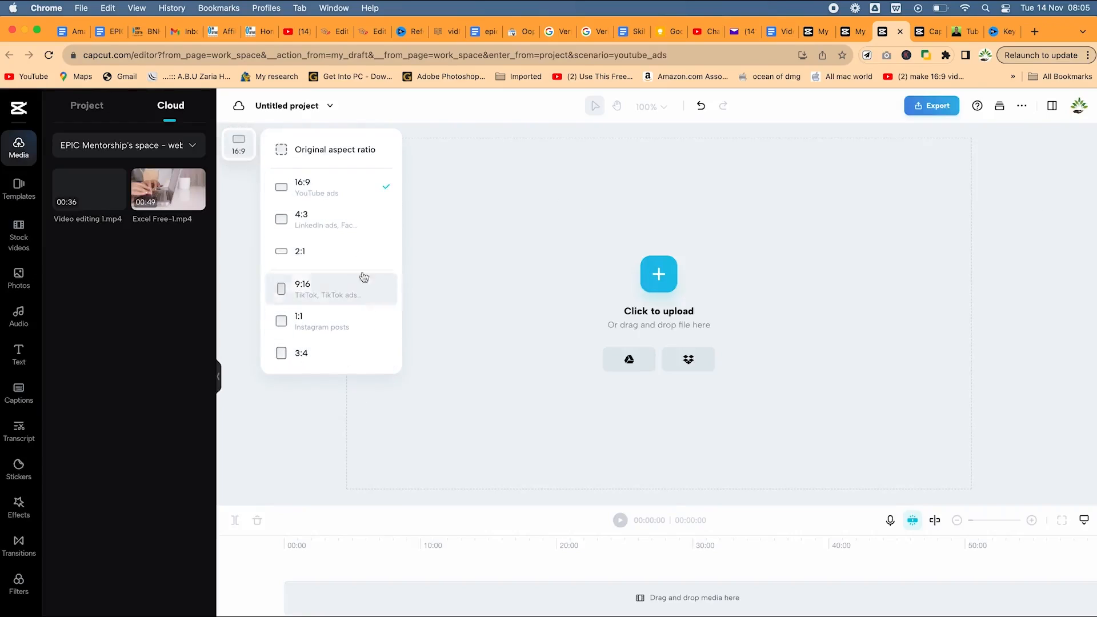
click(276, 449)
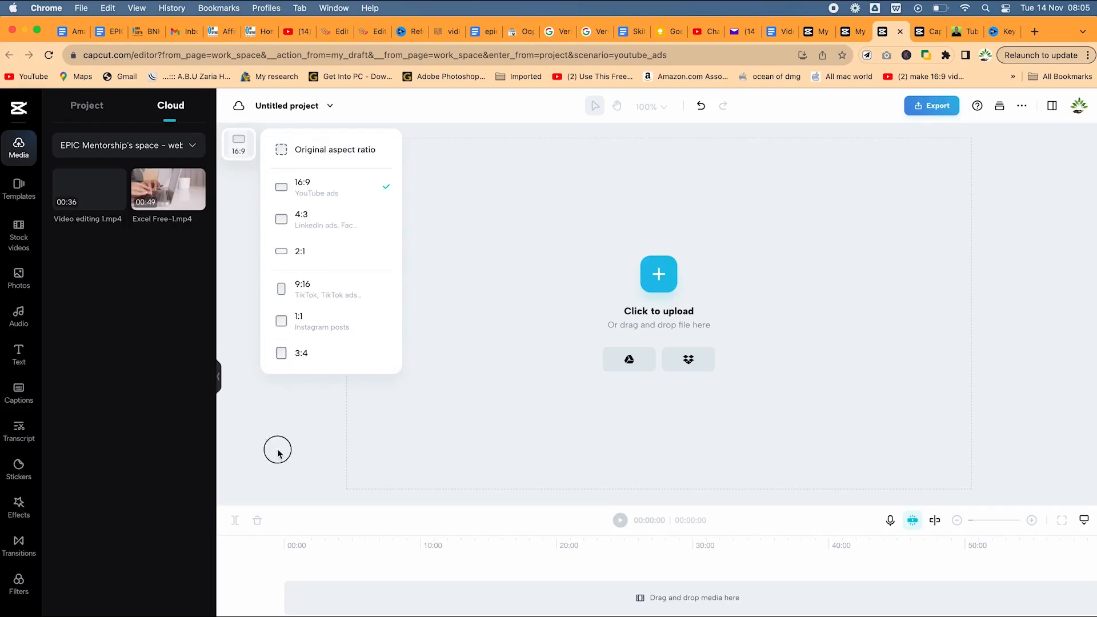
- Rename the untitled project as Trial 1
click(320, 107)
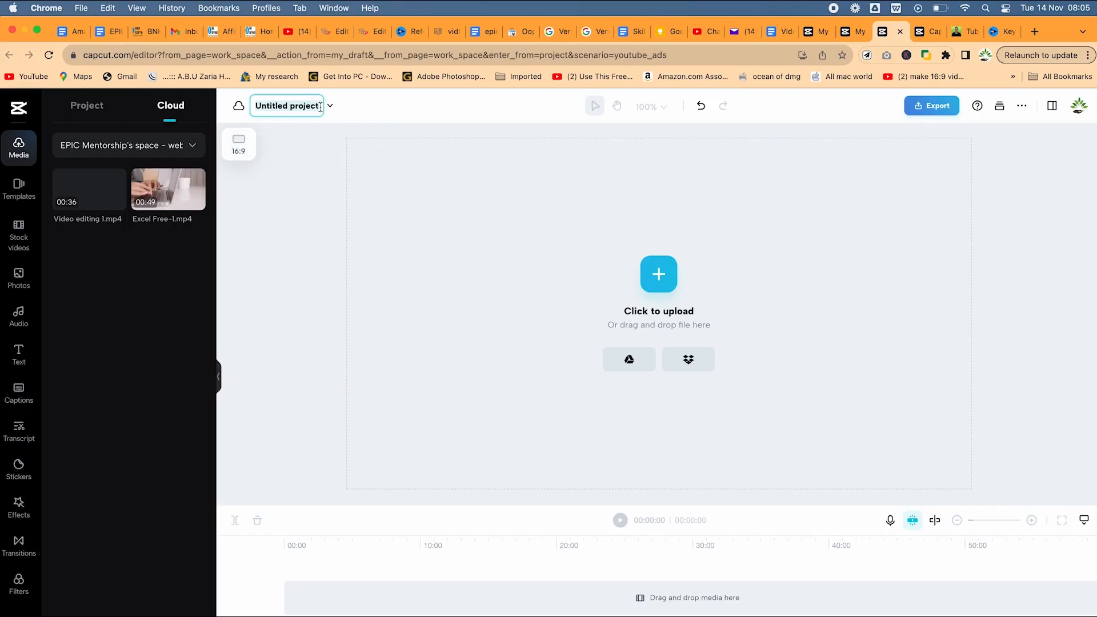
text(Tri)
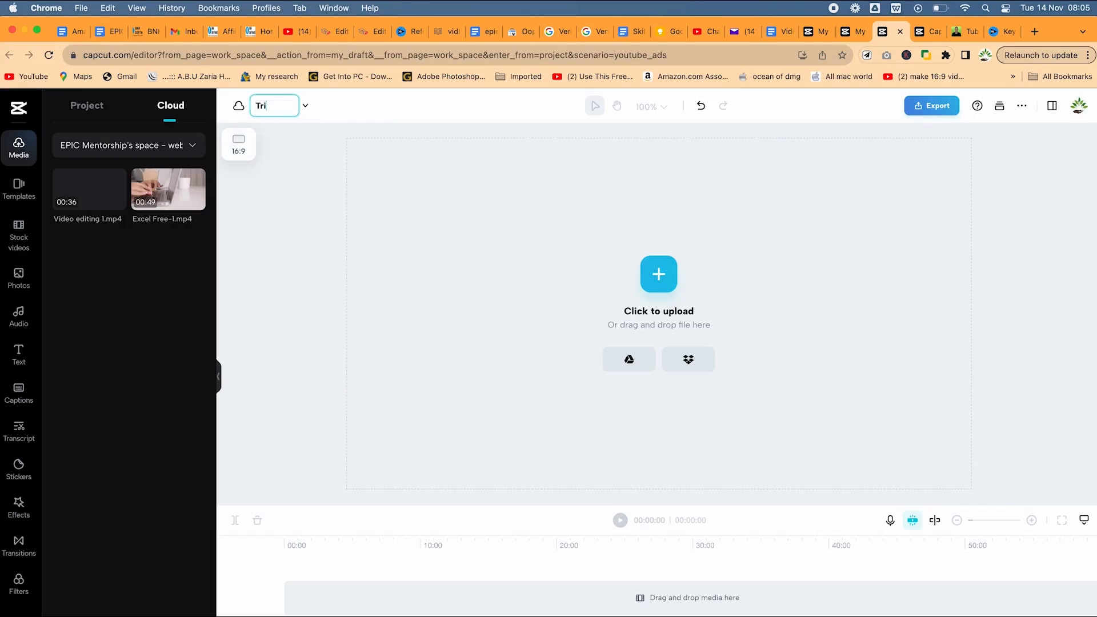
key(Return)
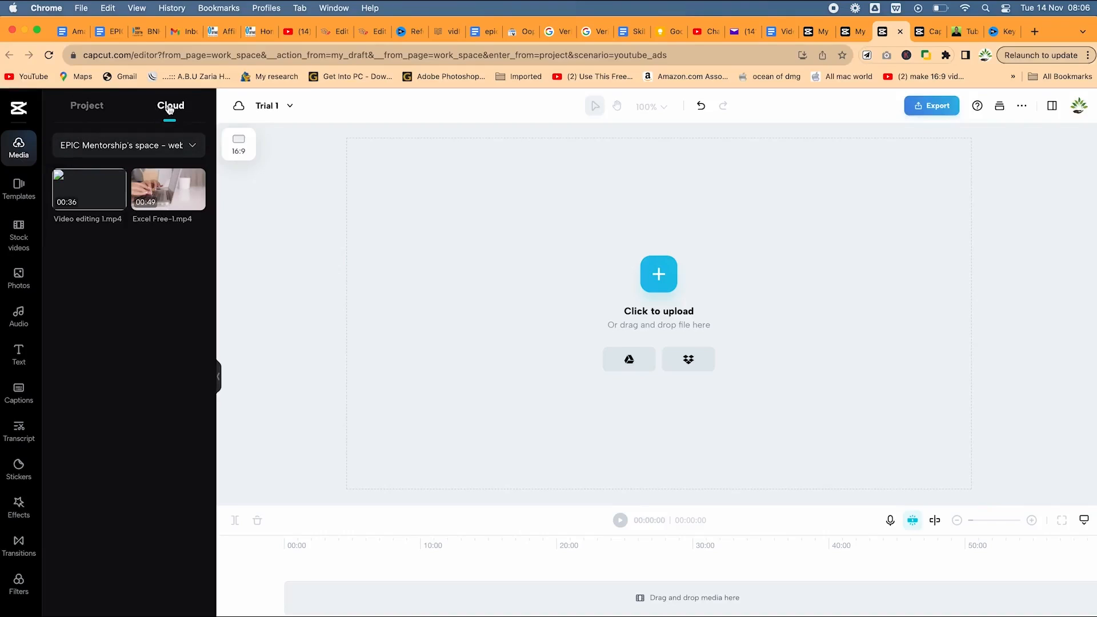
- Examine the project's media upload choices and the options for recording screen, tab, webcam or audio
click(72, 118)
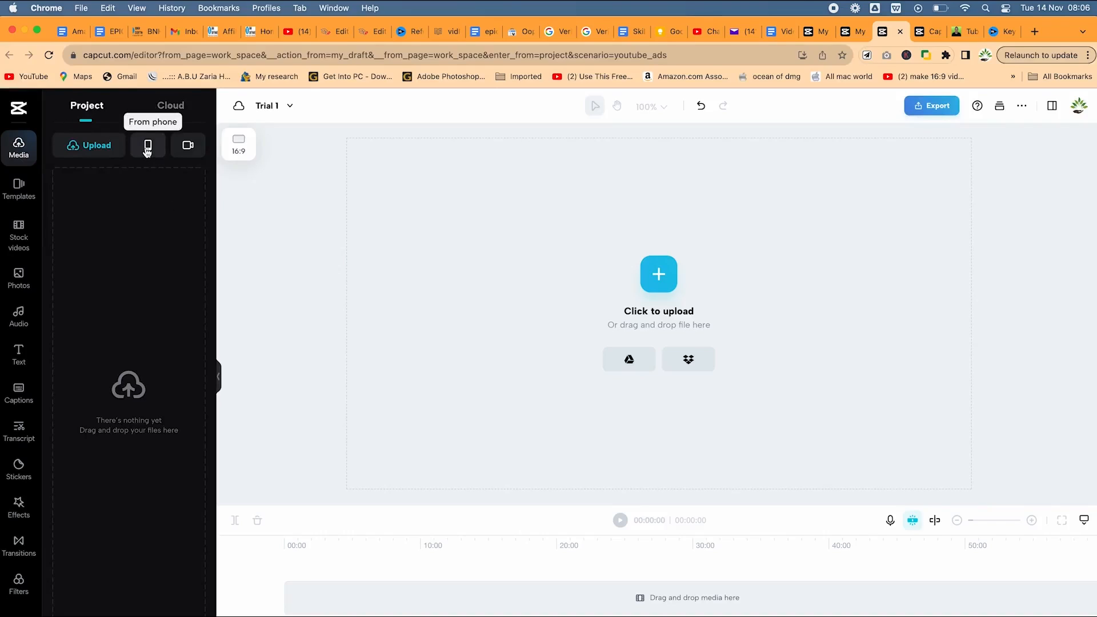
click(183, 150)
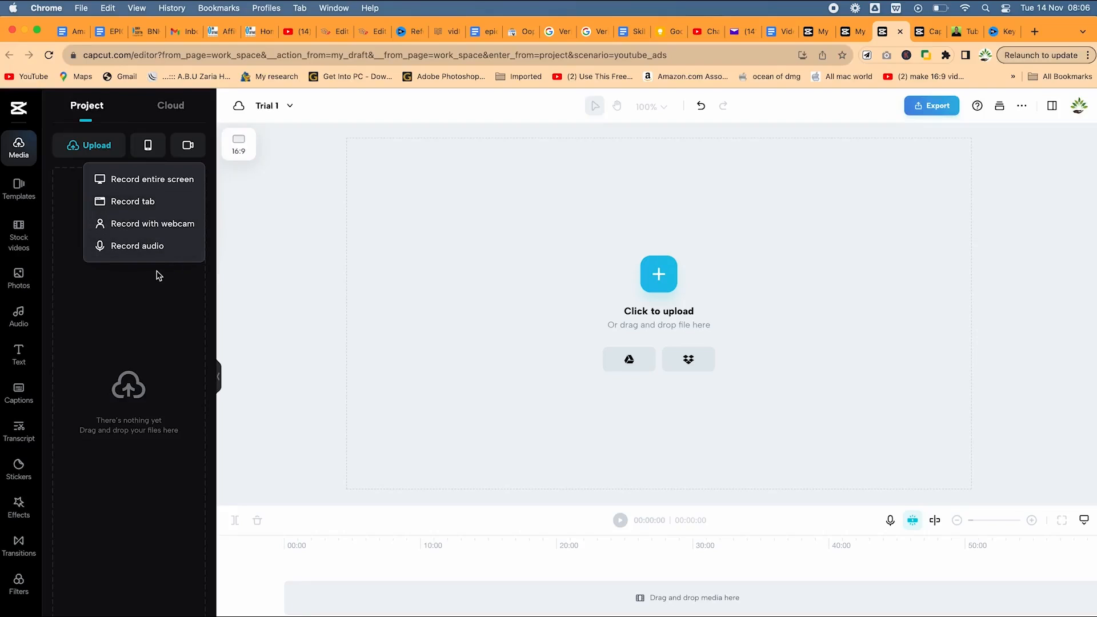
click(160, 289)
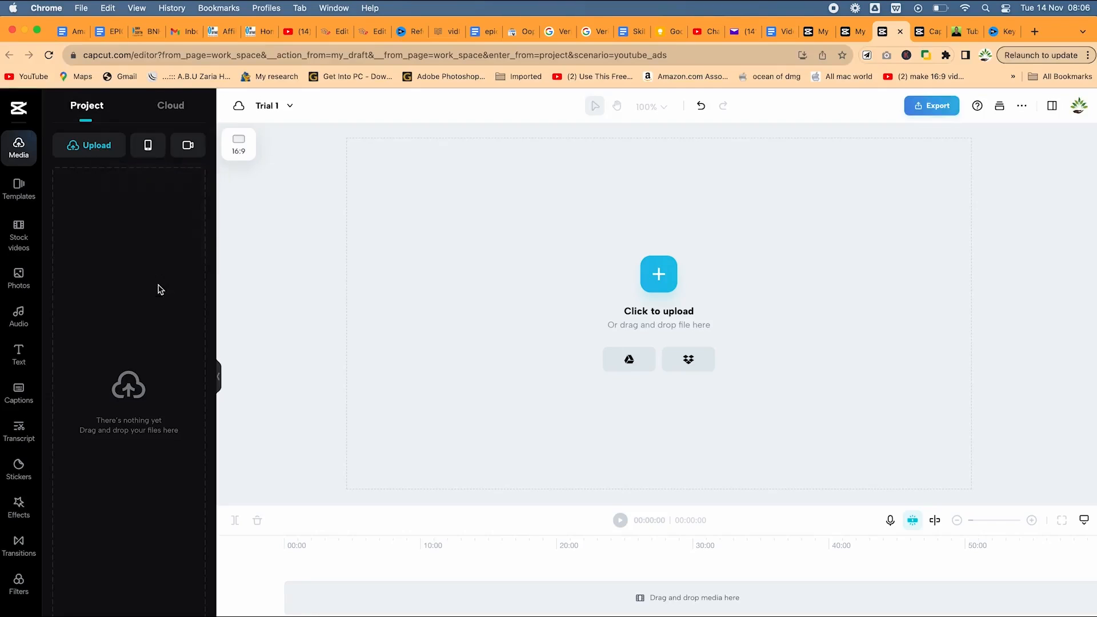
- Look over the editor's built-in templates, stock videos and stock photos
click(27, 197)
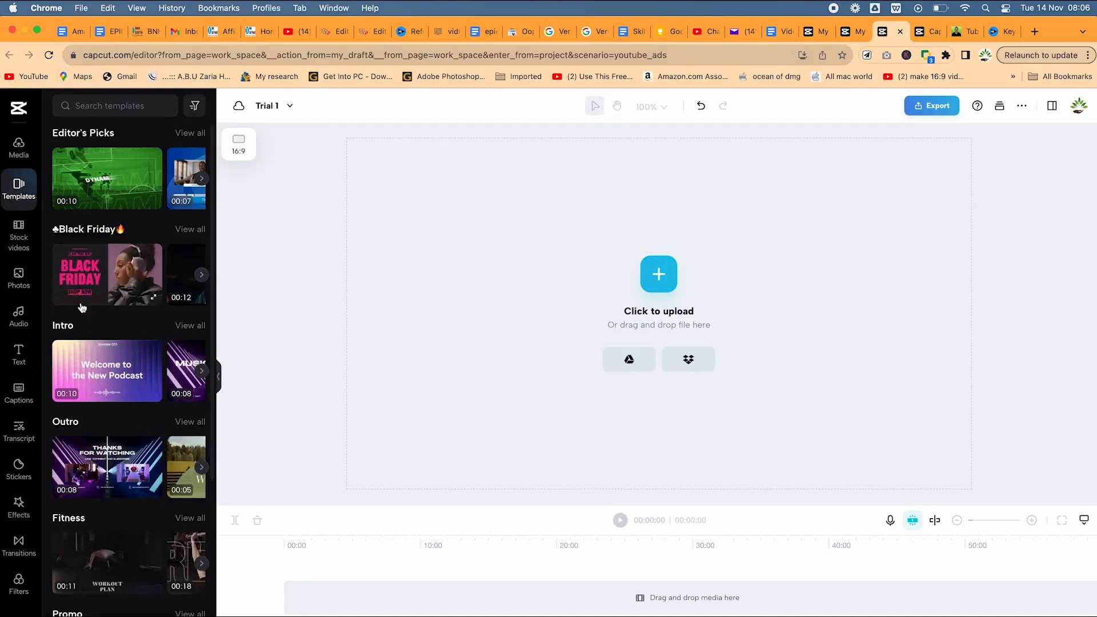
click(19, 247)
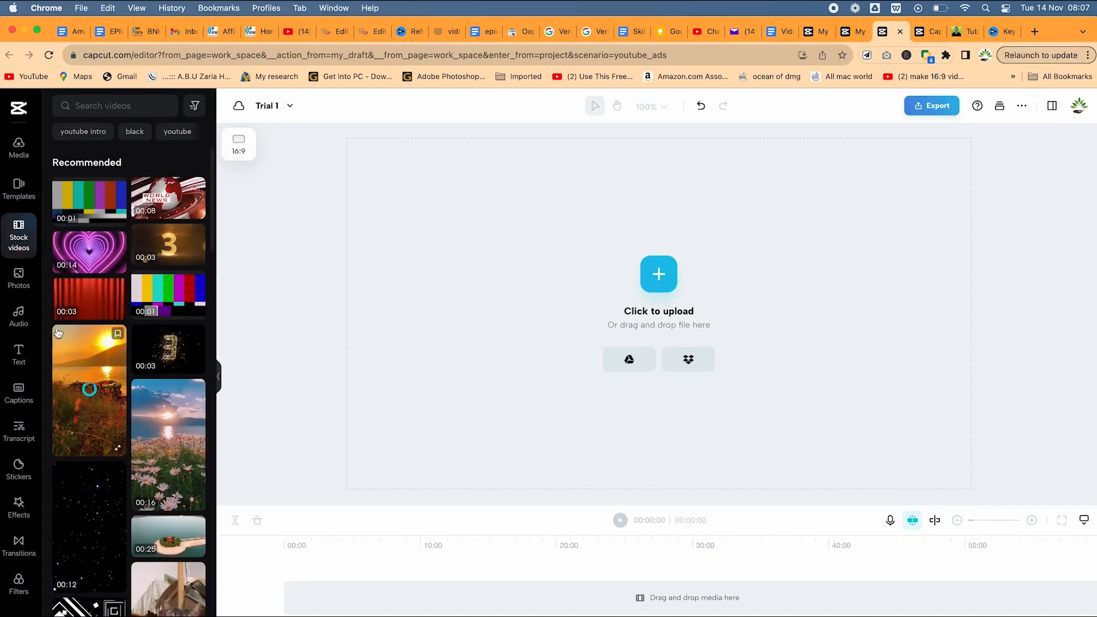
click(23, 285)
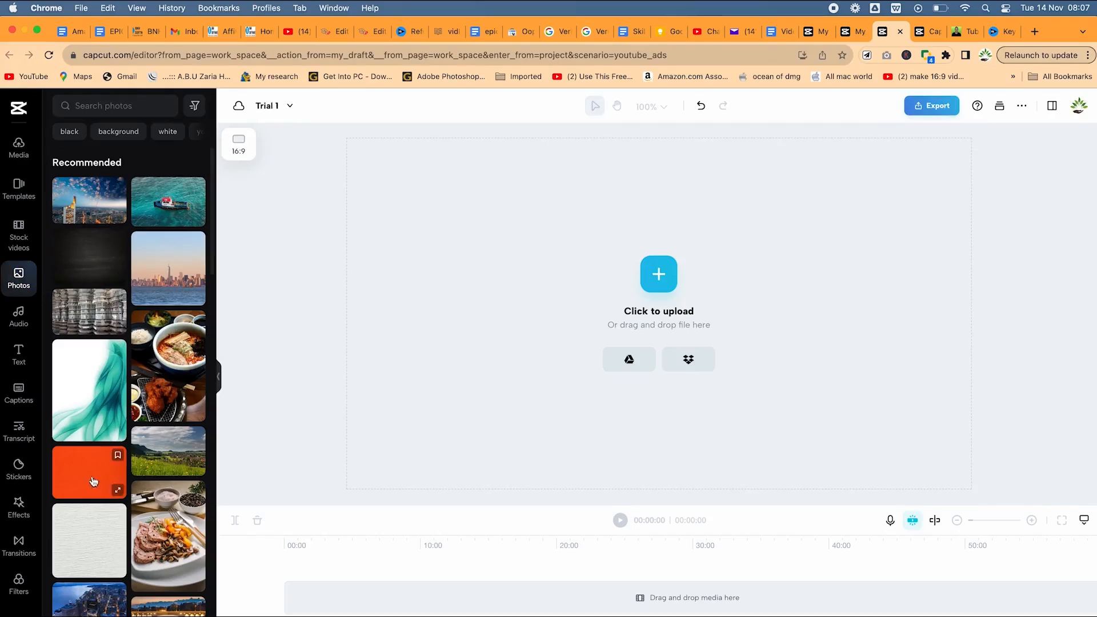
- Browse the audio library's recommended music and its sound effects
click(29, 319)
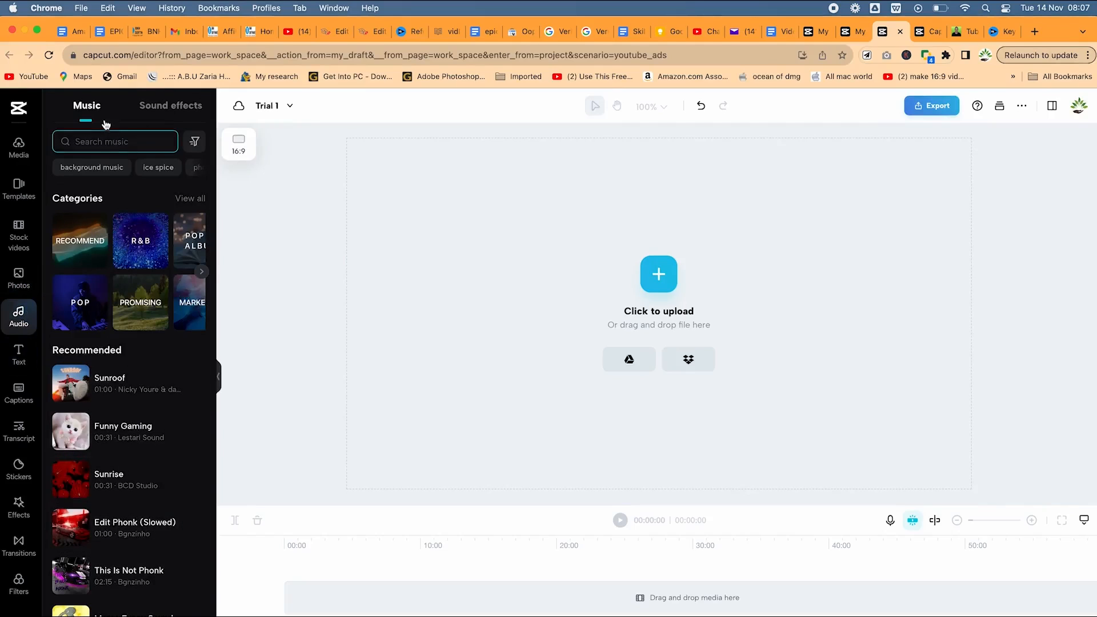
scroll(114, 434, down, 5)
scroll(157, 426, up, 5)
click(176, 105)
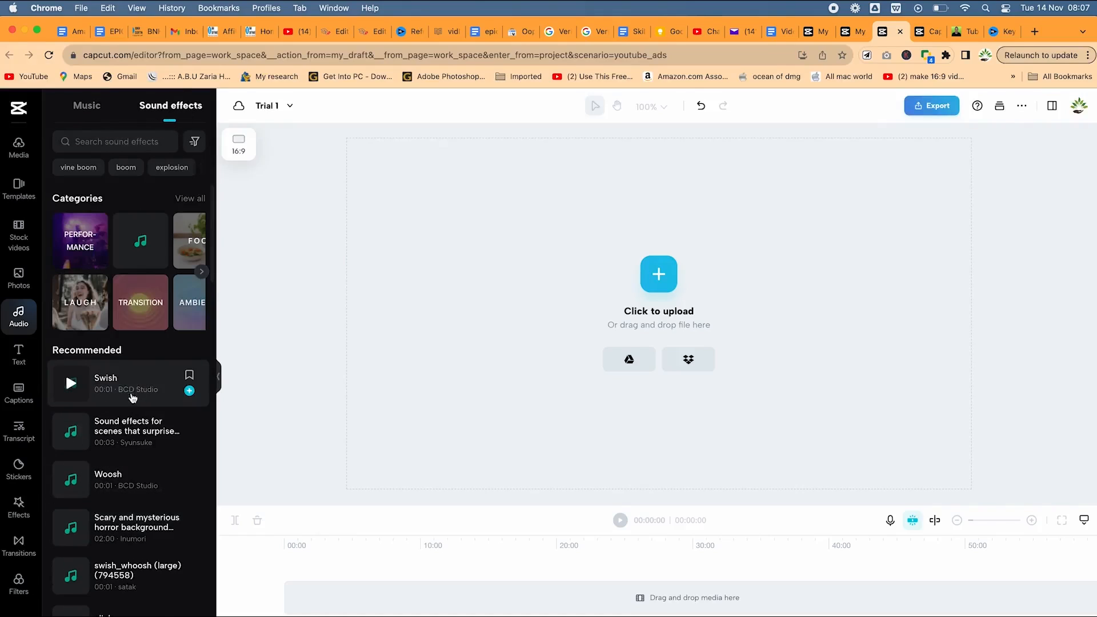
scroll(134, 474, down, 10)
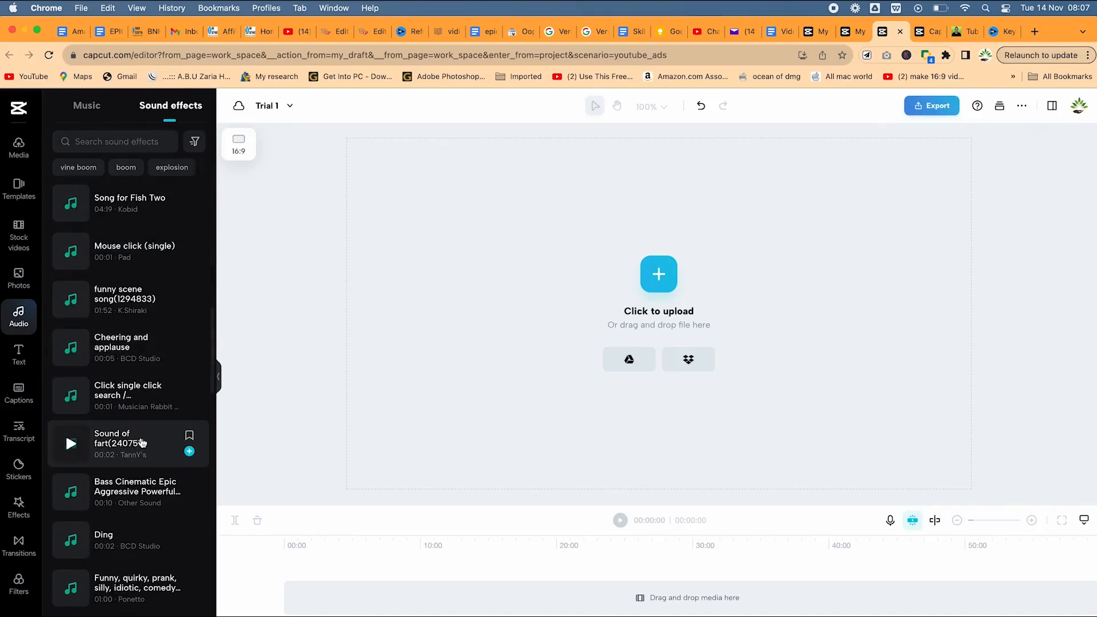
click(142, 147)
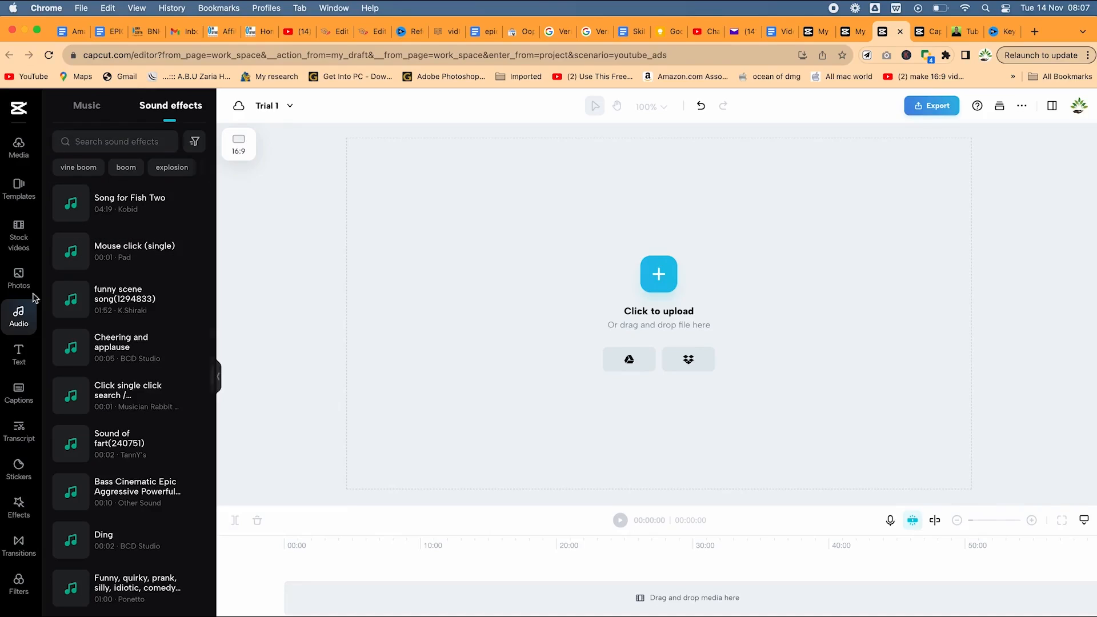
- Look over the text templates, caption generation choices, transcript-based editing and stickers
click(18, 357)
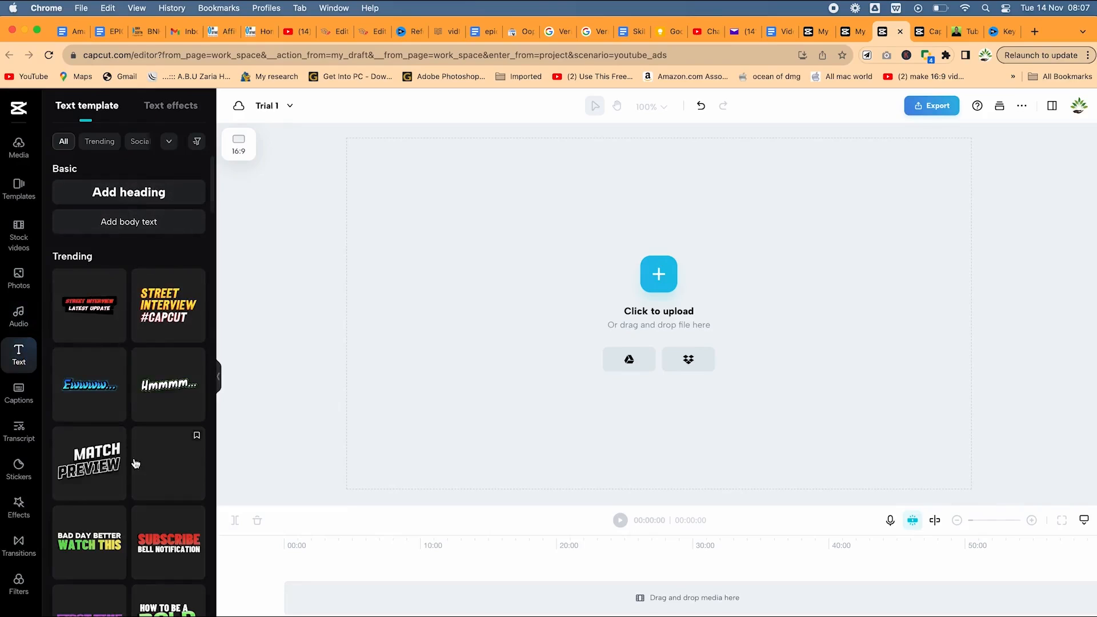
click(25, 403)
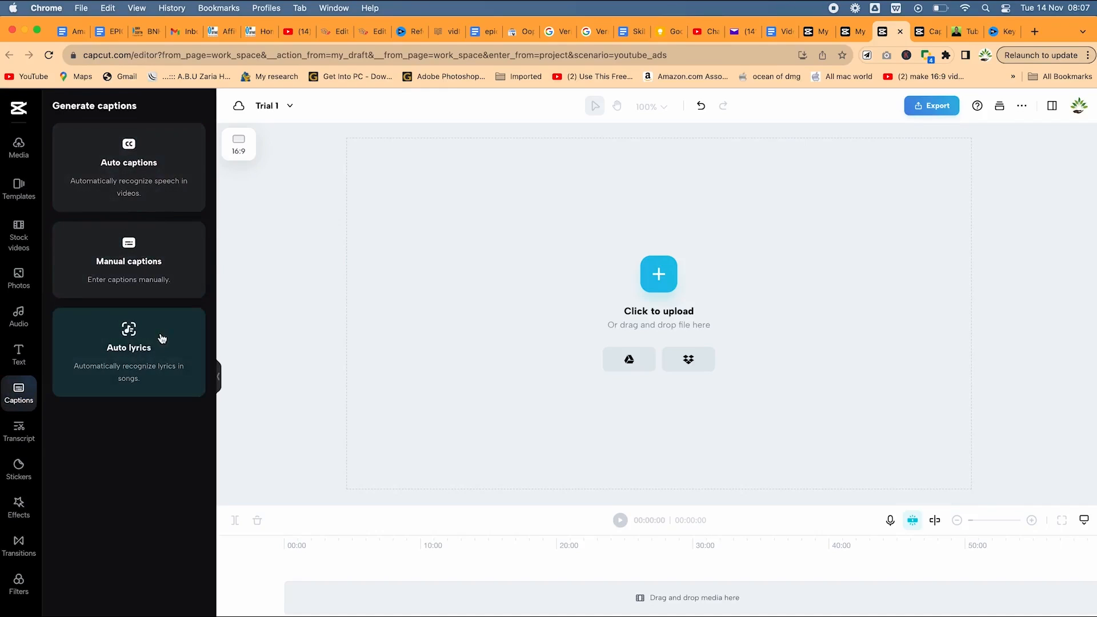
click(23, 439)
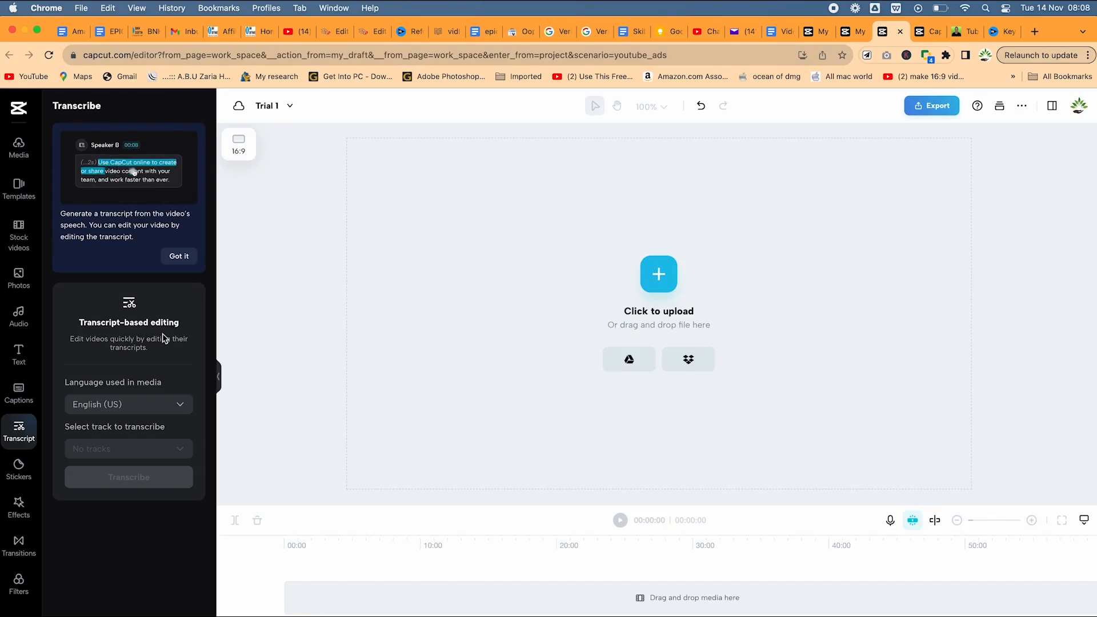
click(20, 479)
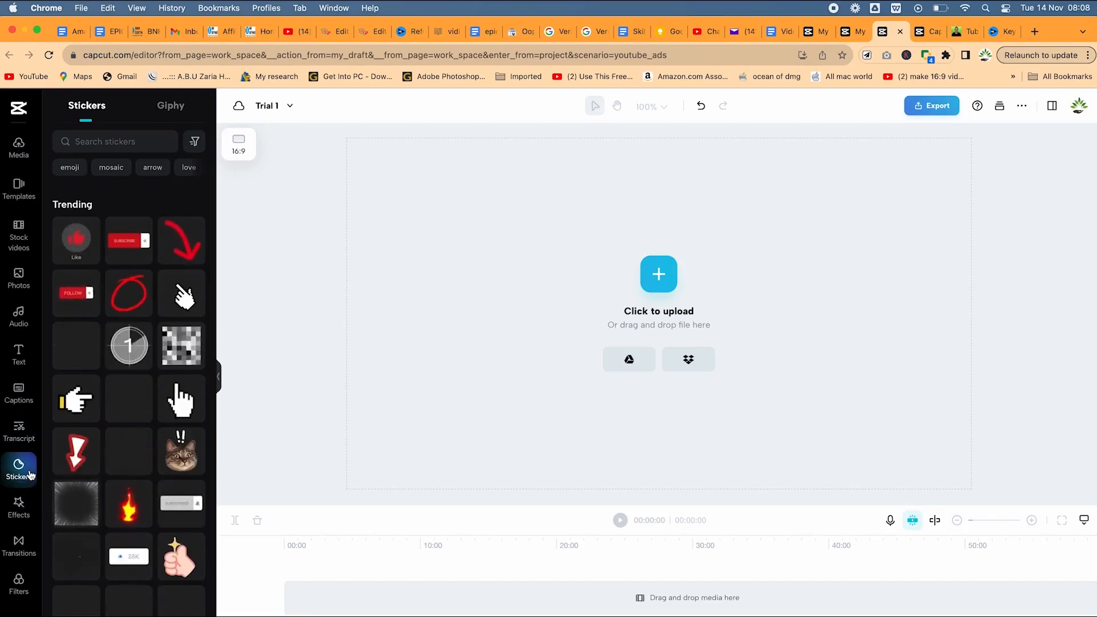
- Browse the trending video effects, the transitions and the filters
click(16, 517)
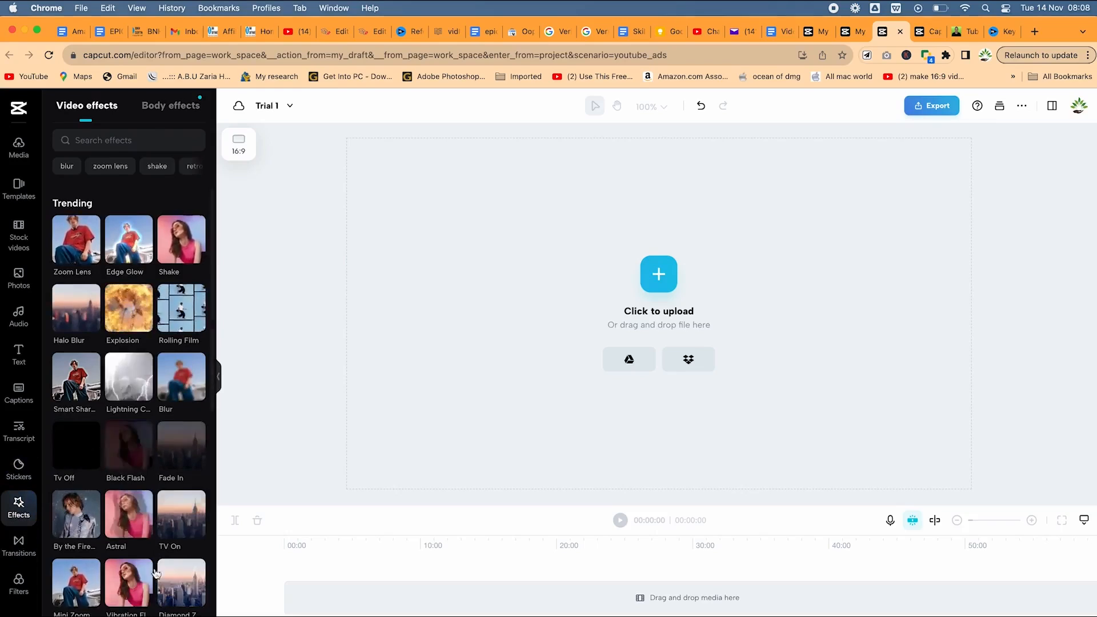
scroll(170, 482, down, 7)
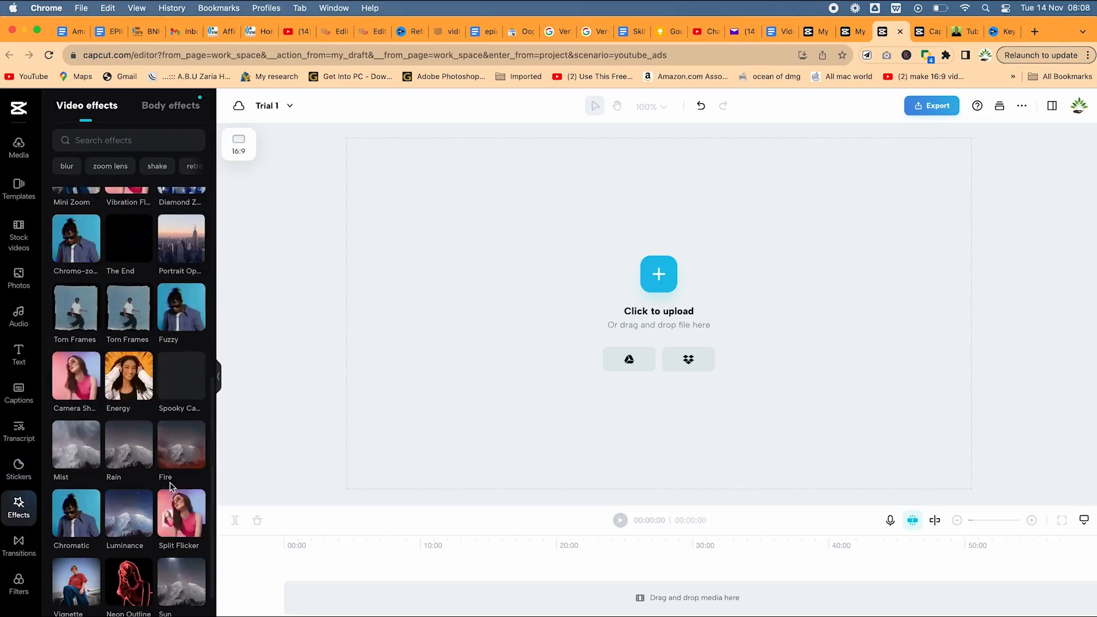
click(21, 548)
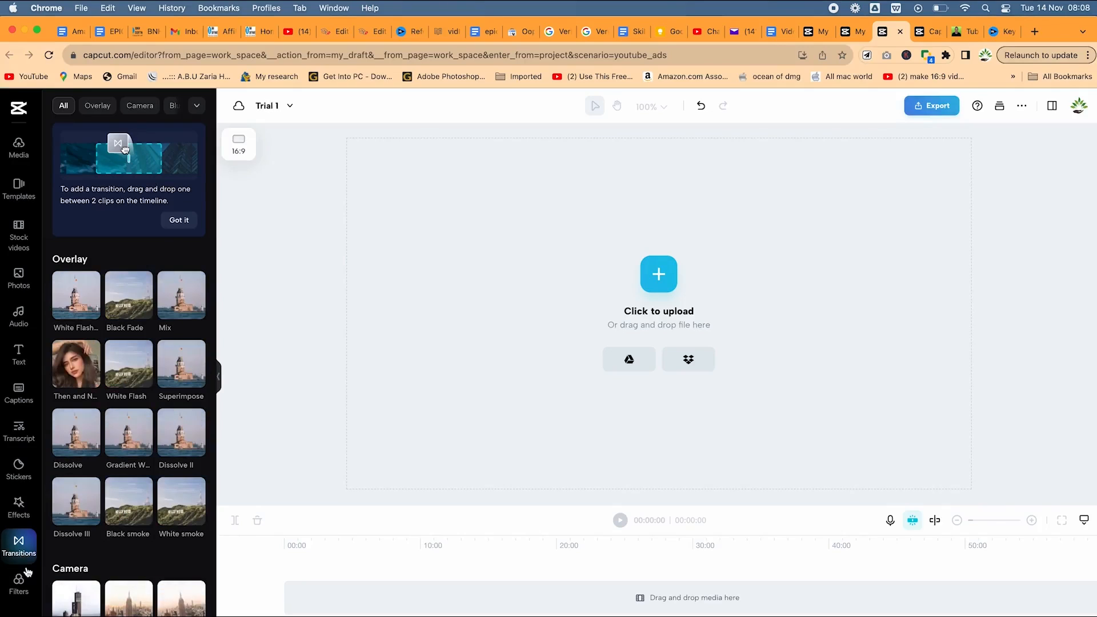
click(20, 585)
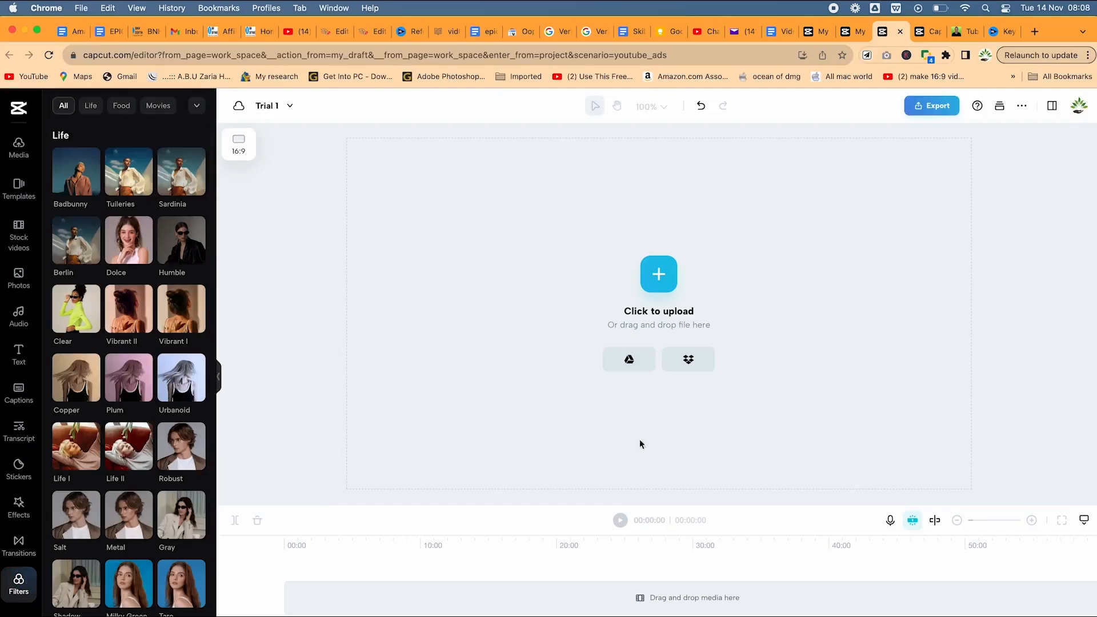
- Return to the project's media and look over the item adjustment panel and the editor's additional options
click(19, 150)
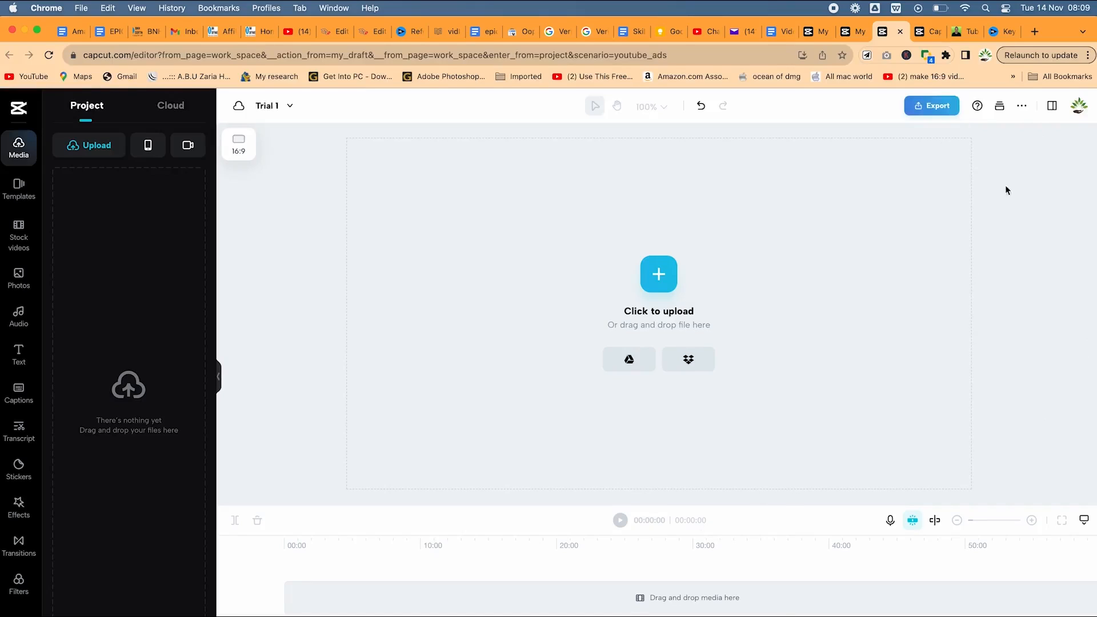
click(1051, 105)
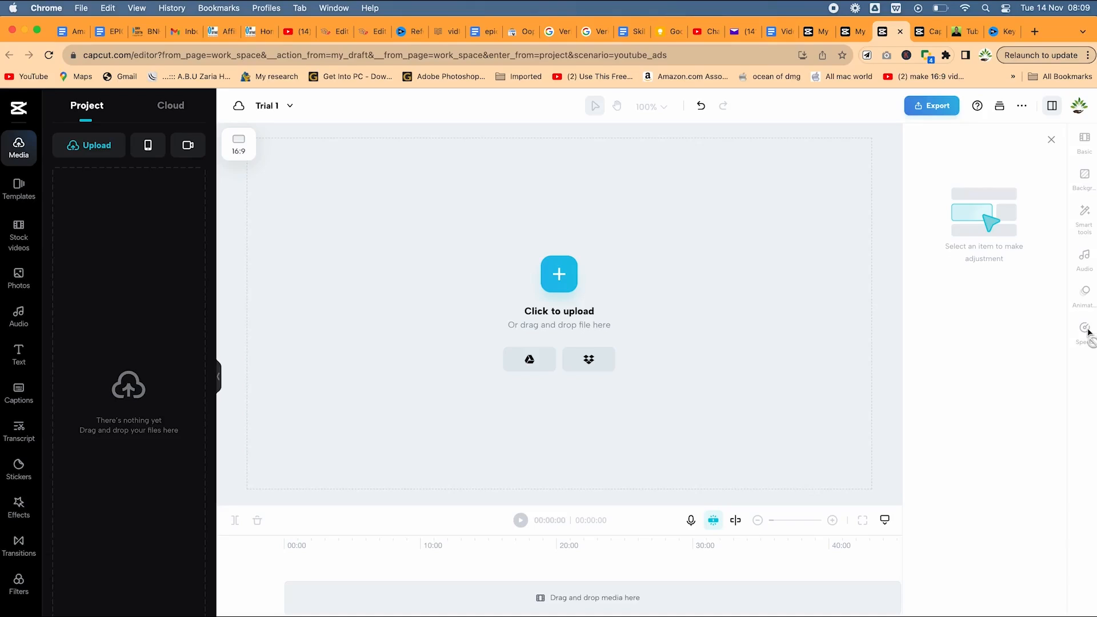
click(1052, 107)
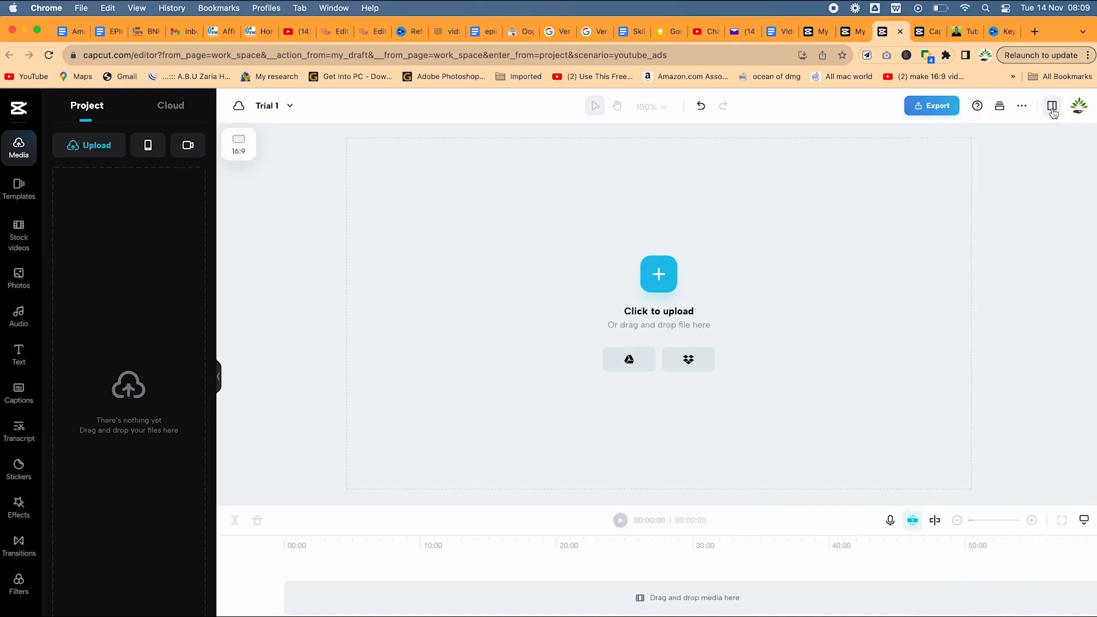
click(1022, 107)
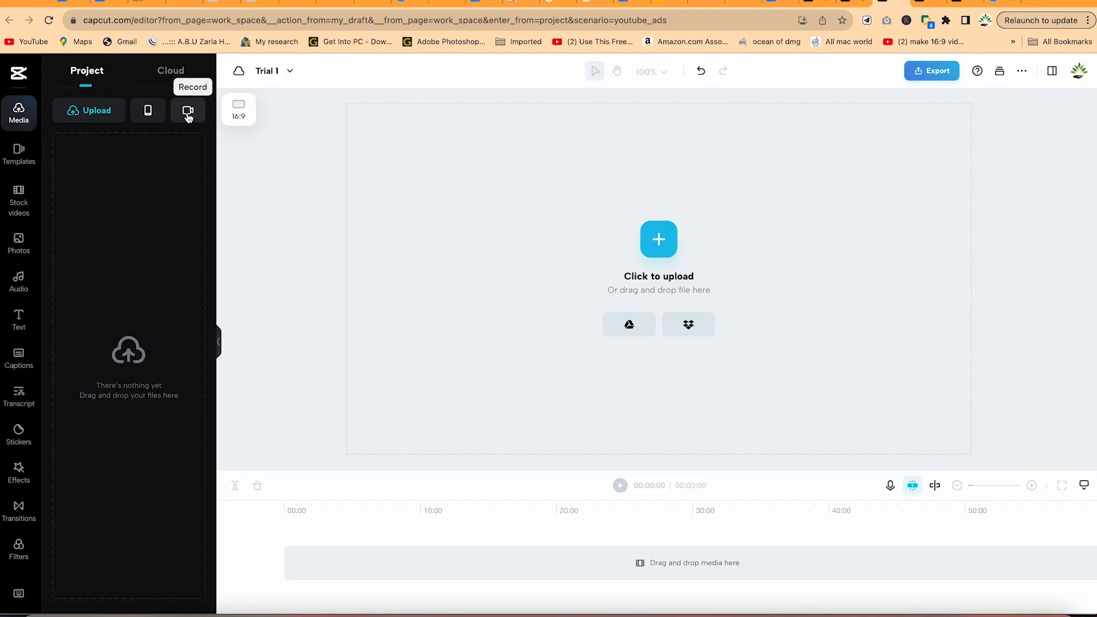
- Upload all the videos from the Videos folder inside the Desktop's Capcut Tutorial folder to the project media
click(90, 113)
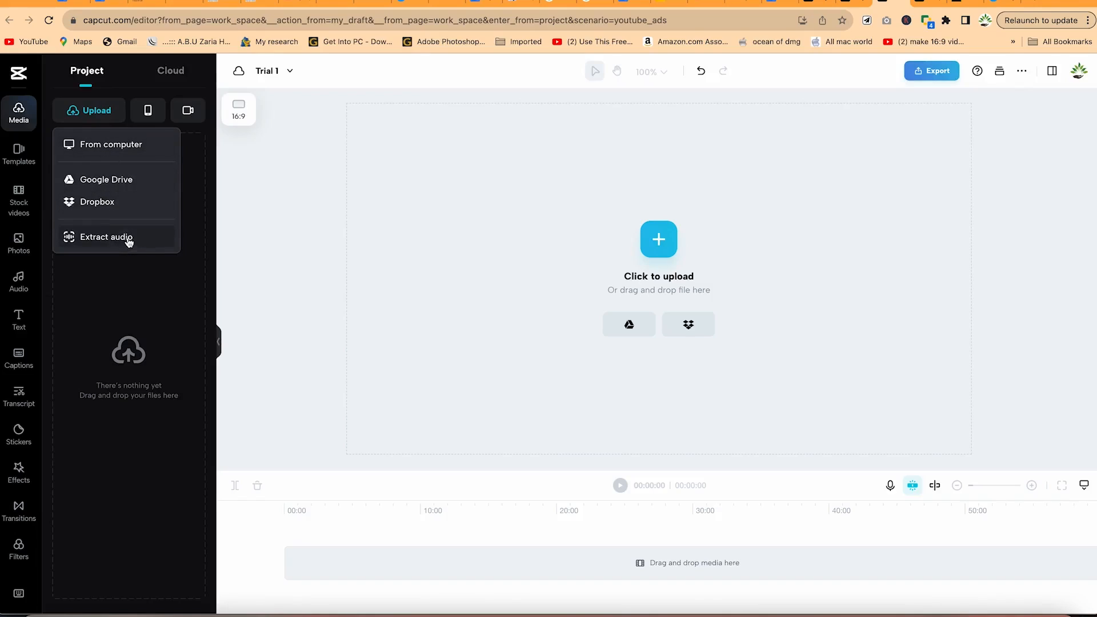
click(111, 146)
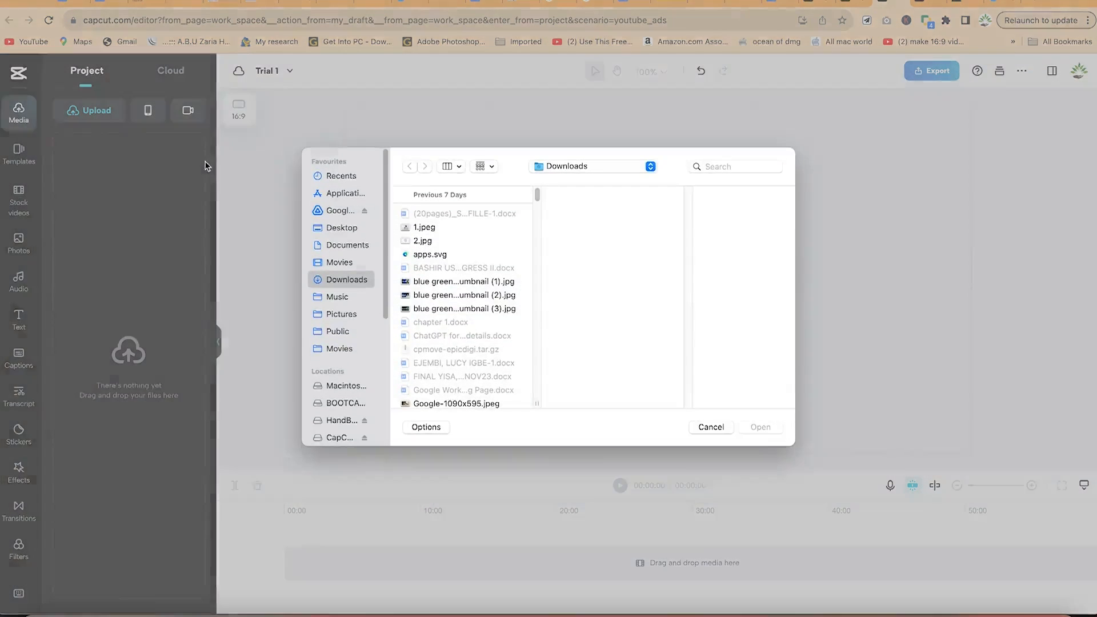
click(340, 230)
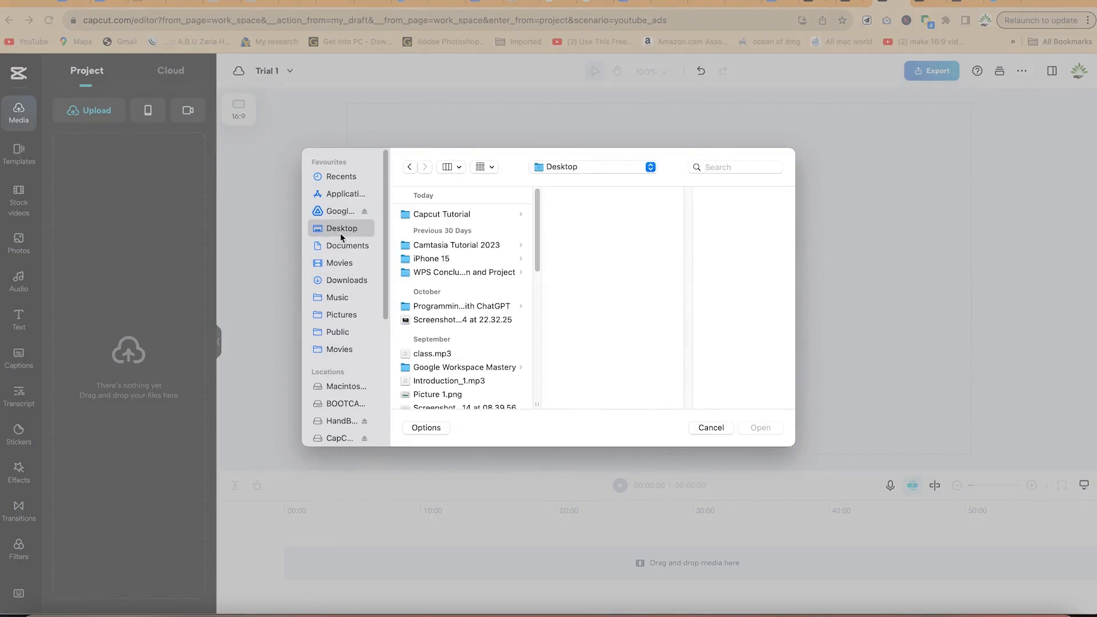
click(452, 216)
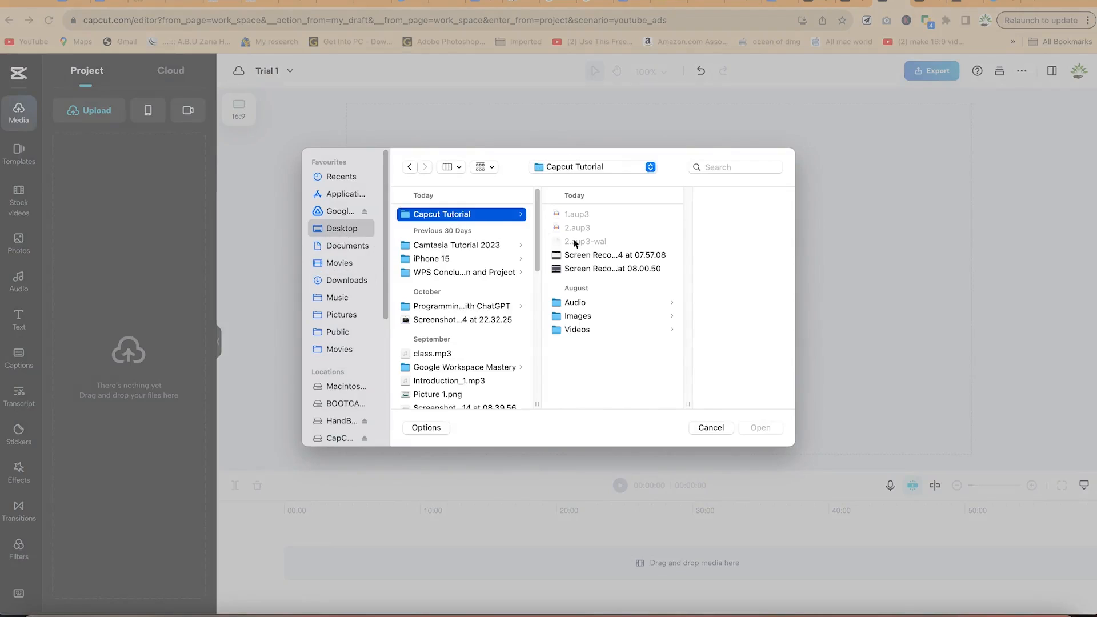
click(587, 300)
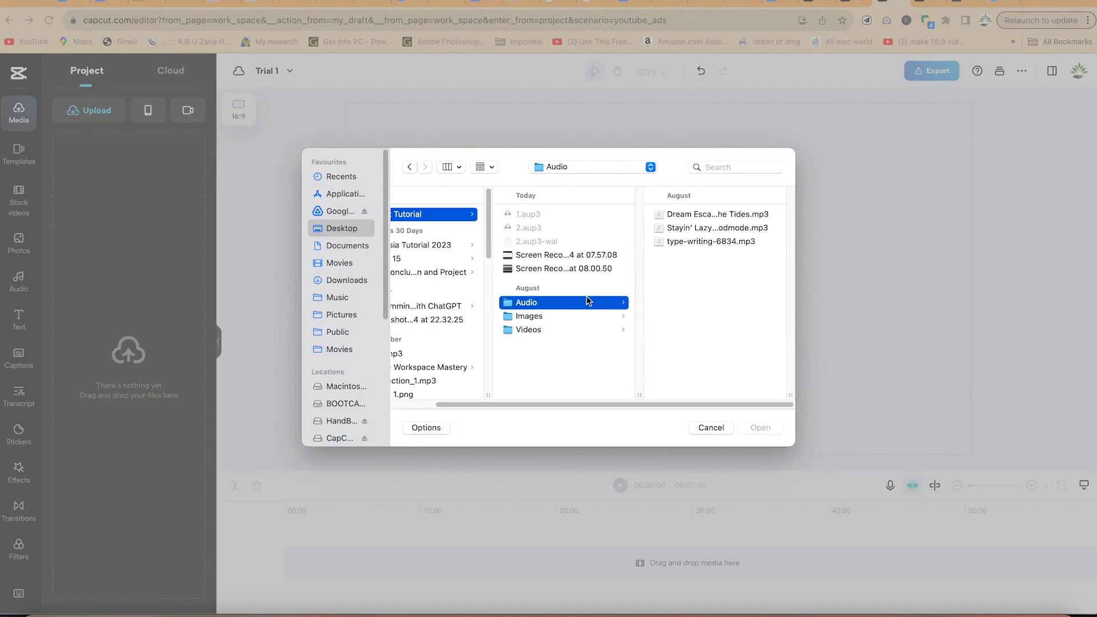
click(545, 320)
click(547, 334)
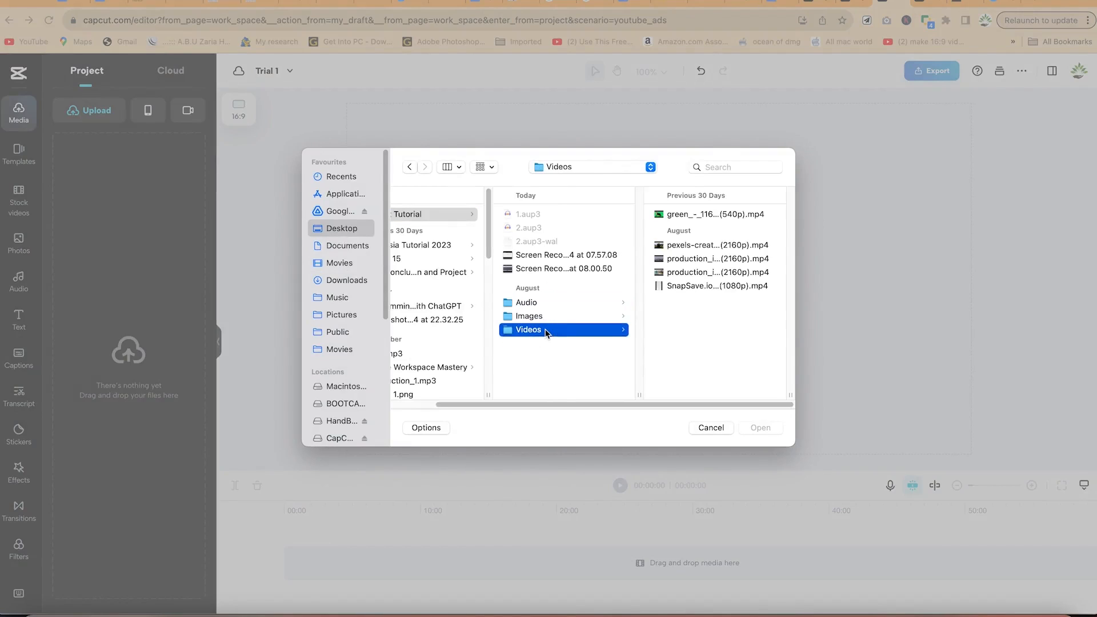
drag(748, 354, 675, 203)
click(771, 429)
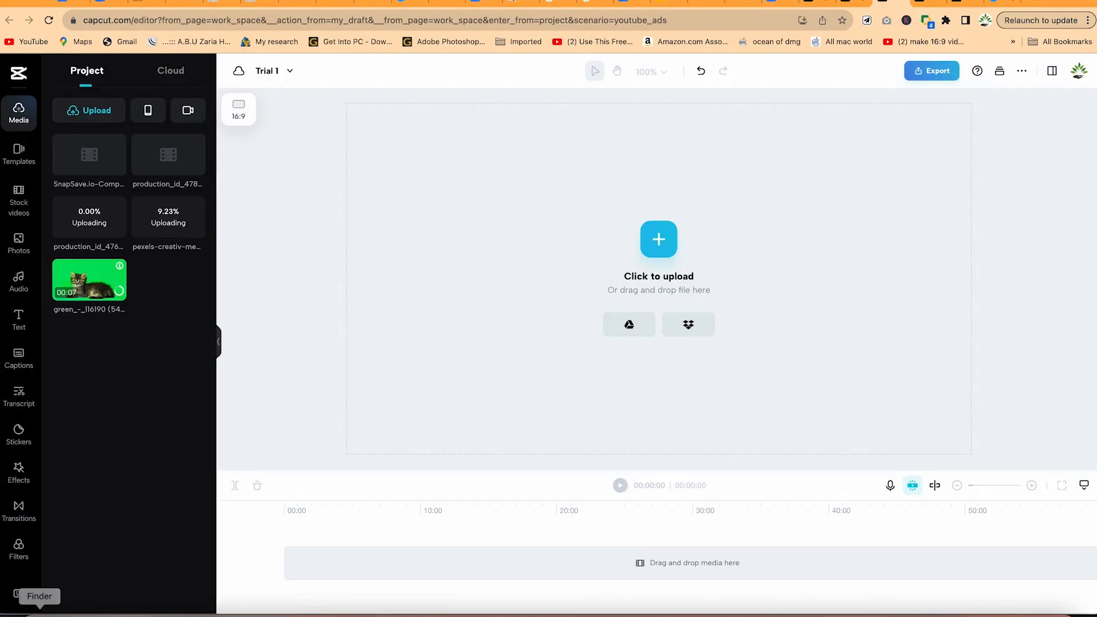
- Switch to Finder and bring all the audio files from Capcut Tutorial's Audio folder into the project media
click(39, 611)
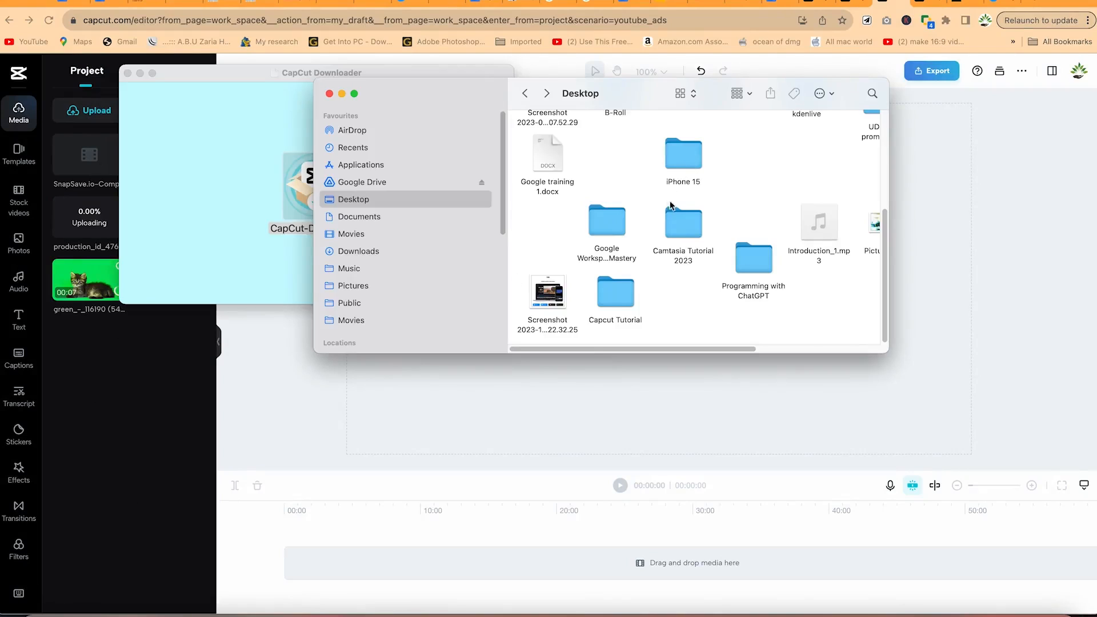
double_click(621, 296)
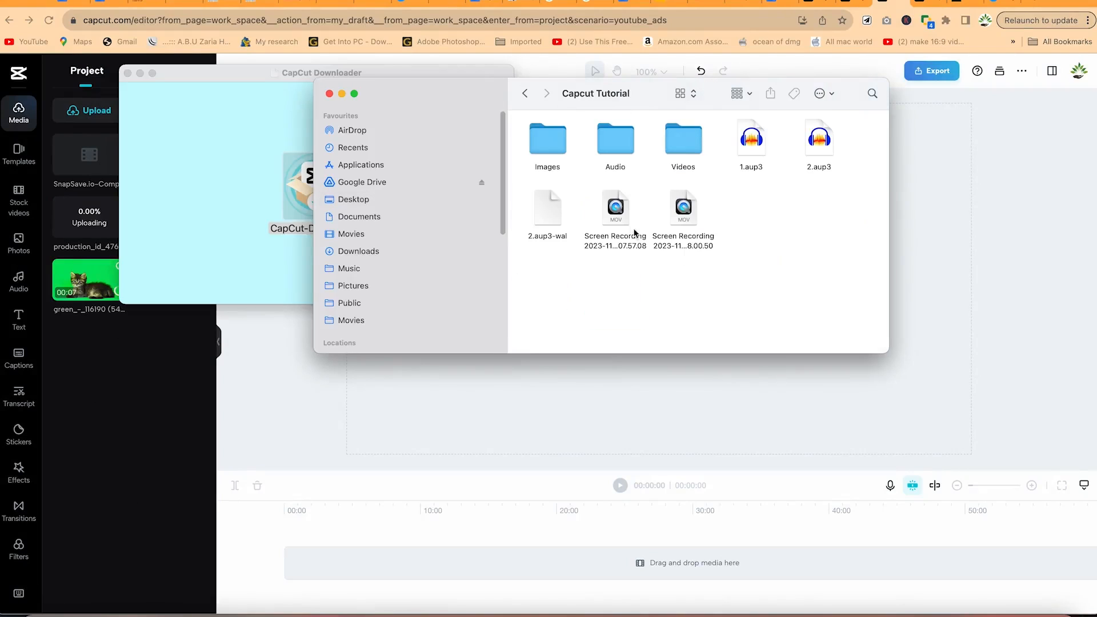
double_click(624, 136)
click(749, 225)
drag(748, 225, 93, 411)
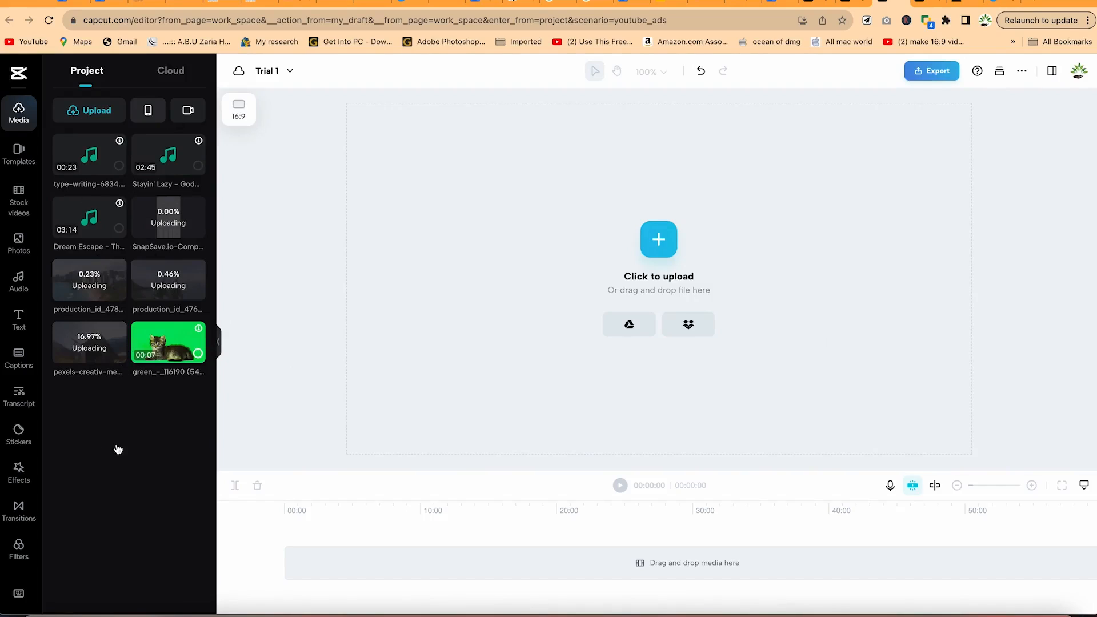
- Upload all the pictures from the Images folder inside Capcut Tutorial to the project media
click(84, 113)
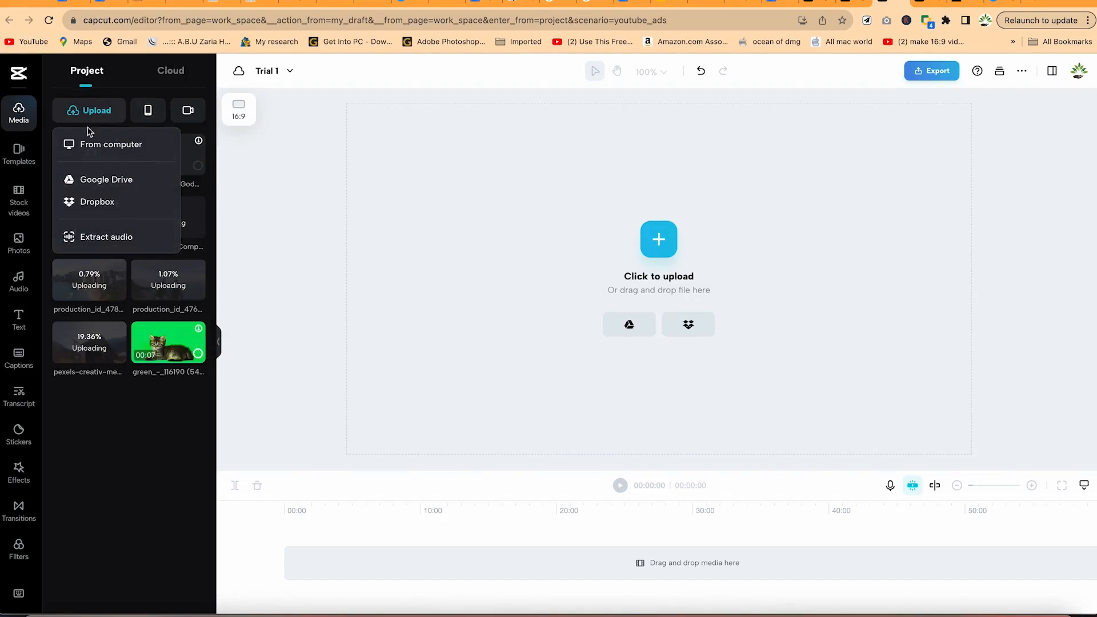
click(558, 183)
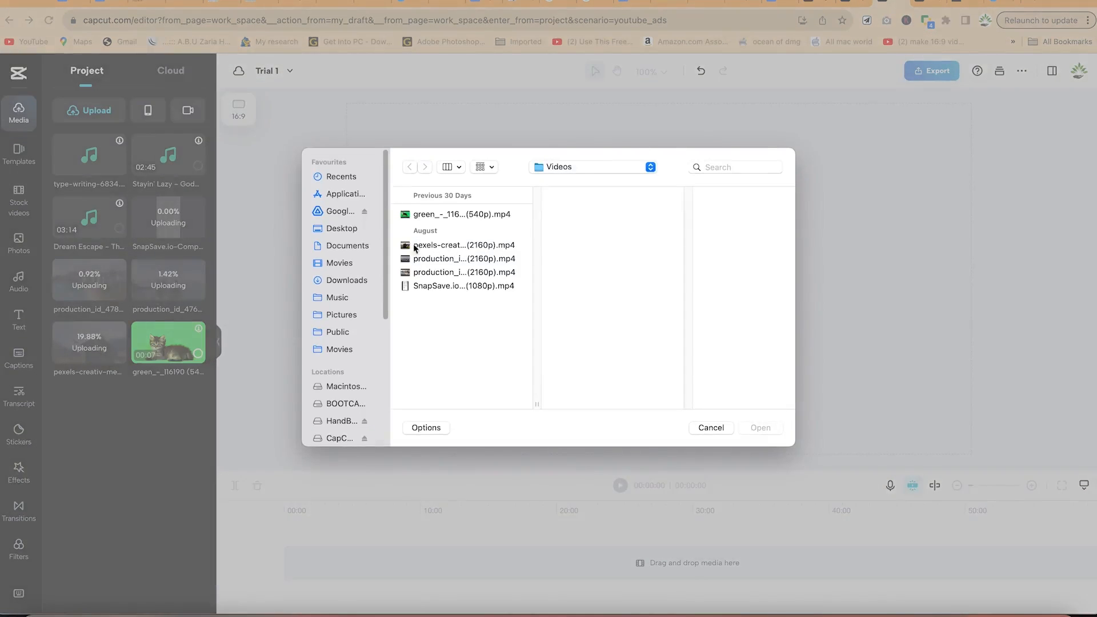
click(578, 170)
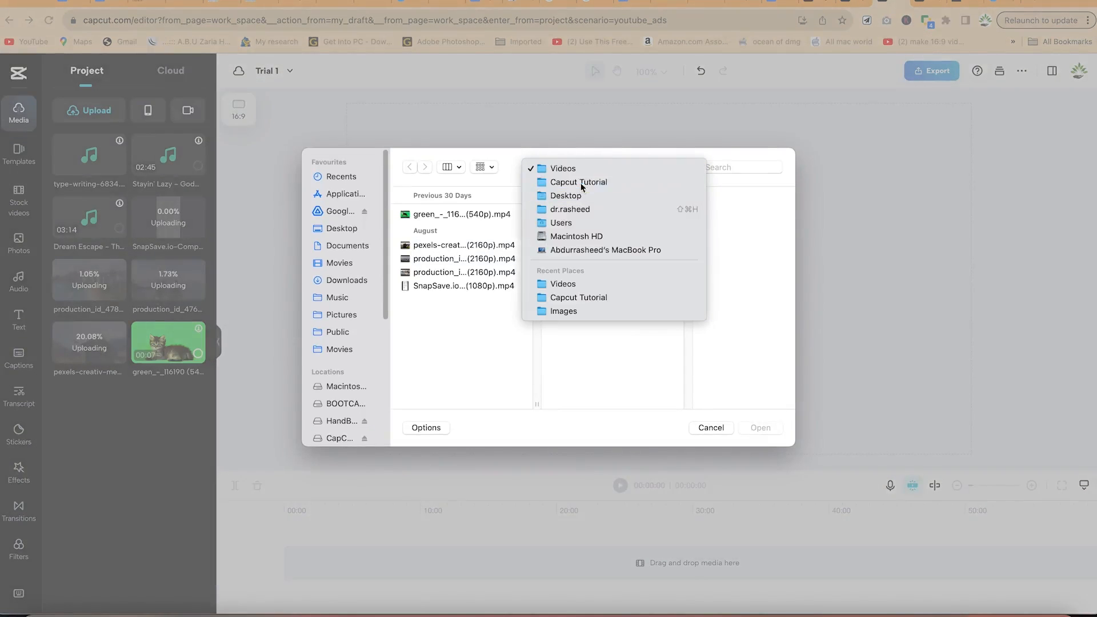
click(578, 183)
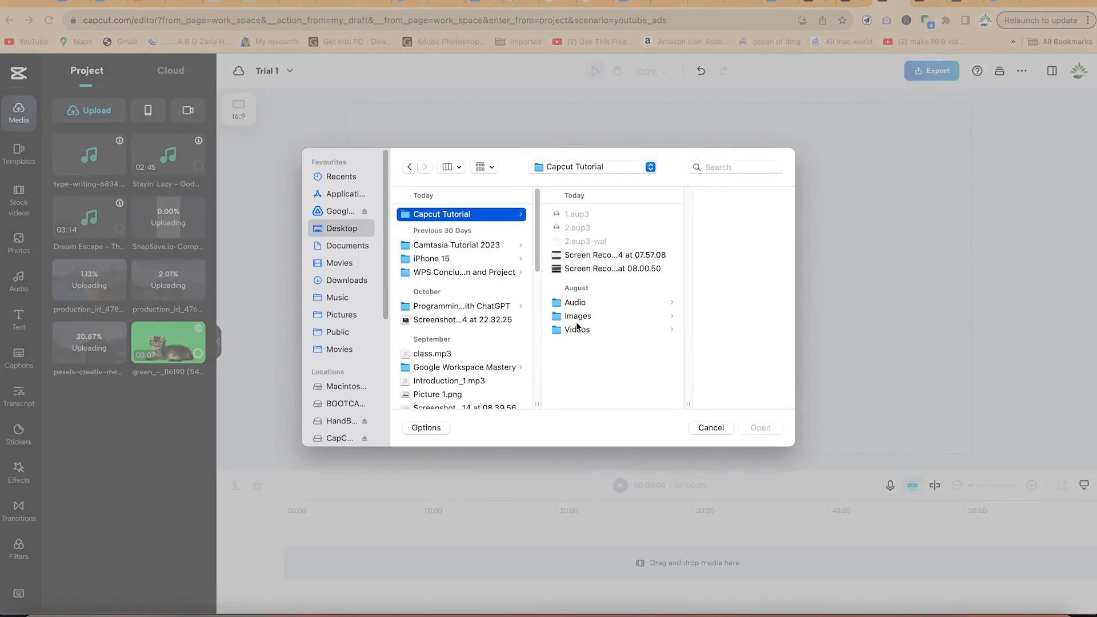
click(576, 317)
drag(711, 349, 658, 217)
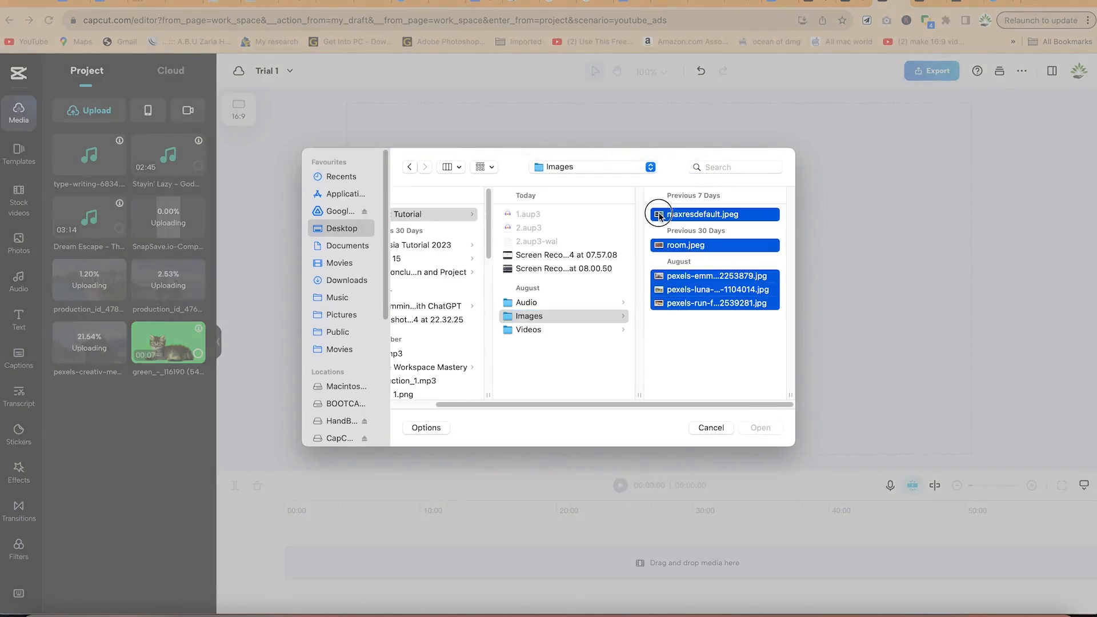
click(759, 427)
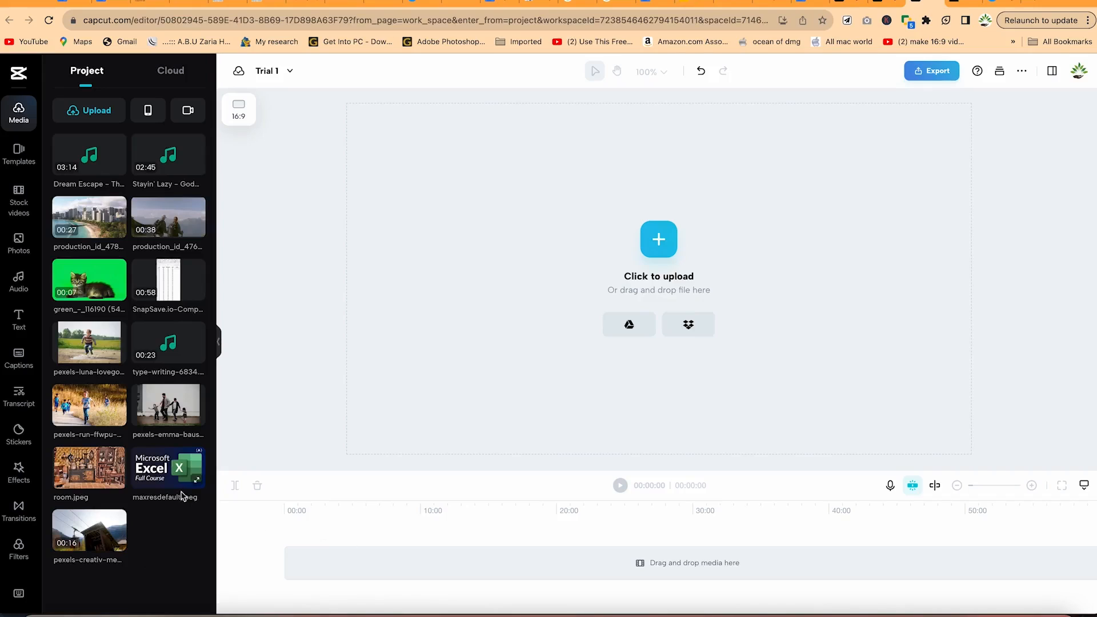
- Place the 27-second beach skyline video at the start of the timeline and preview it up to 16 seconds
drag(86, 216, 290, 553)
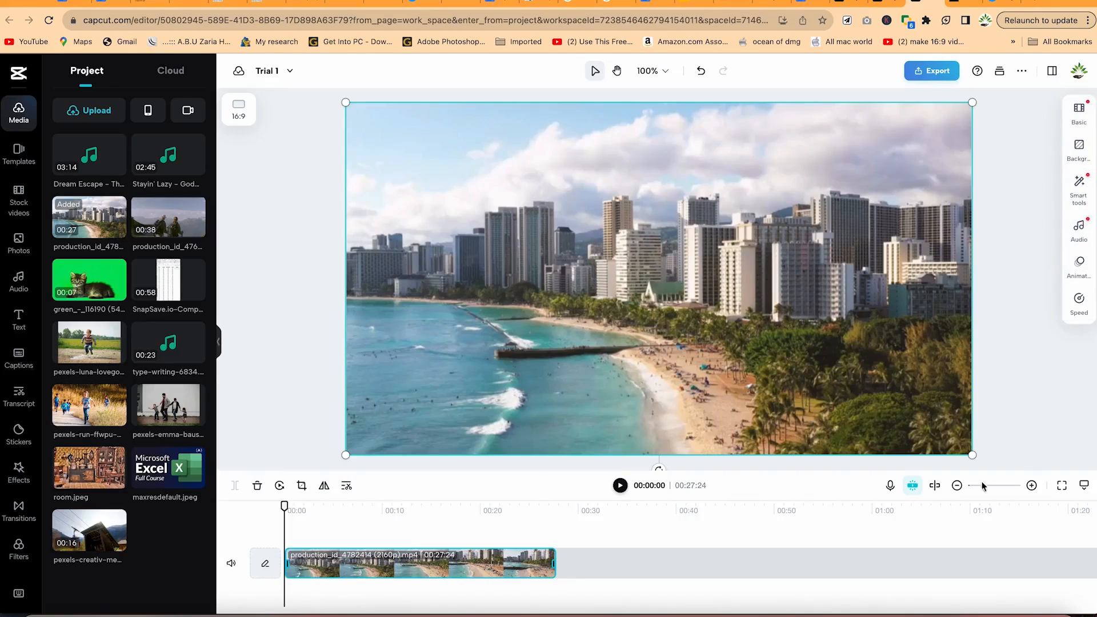
click(619, 485)
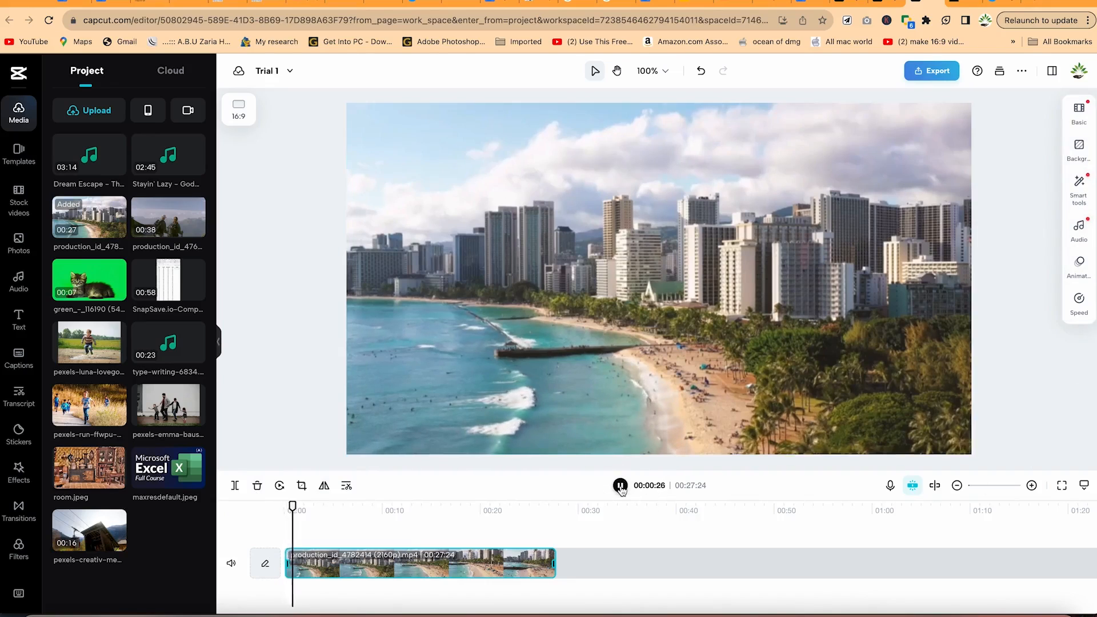
key(space)
drag(314, 506, 441, 507)
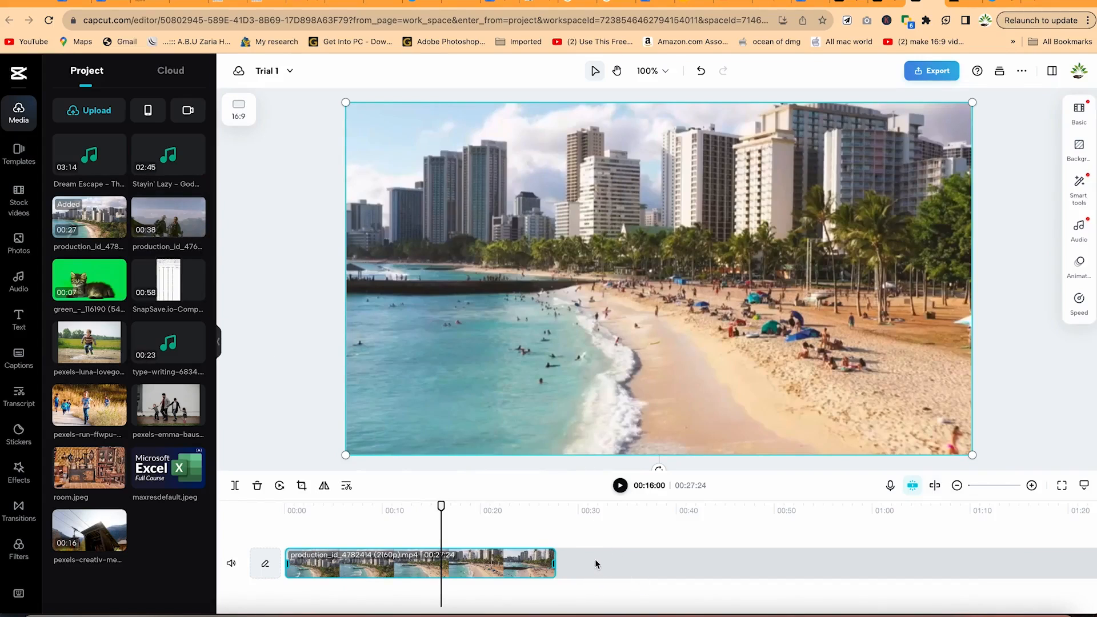
- Append the 38-second mountain video after the beach clip and lay the Dream Escape audio from the timeline's start
drag(169, 217, 673, 562)
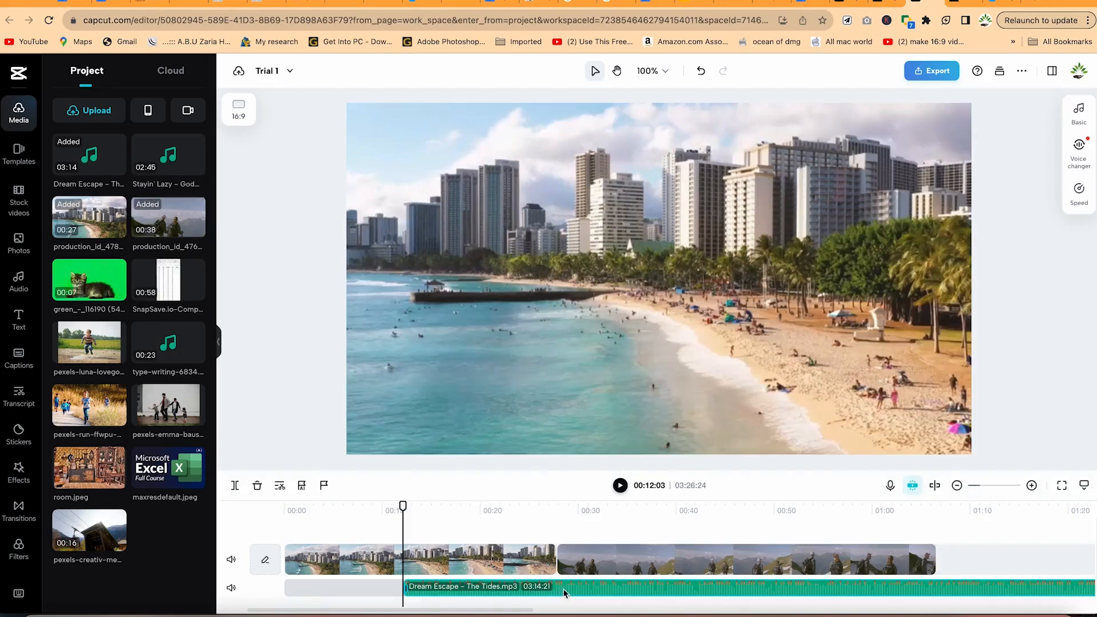
drag(564, 593, 440, 588)
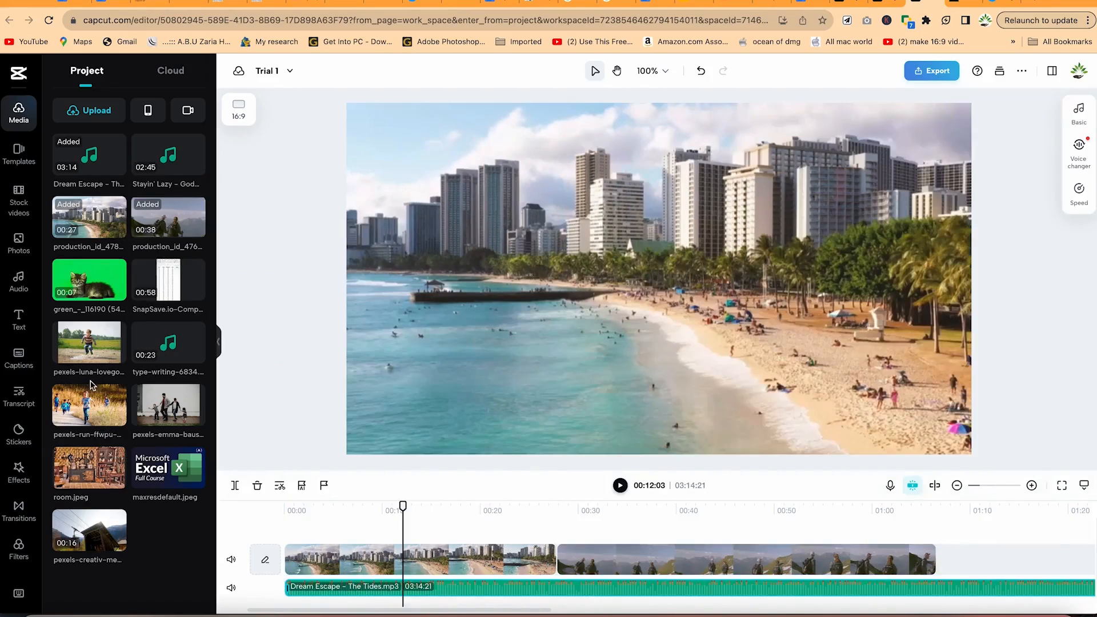
- Place the picture of the jumping boy on a track above the beach clip, starting at about 3 seconds
drag(83, 345, 318, 535)
click(315, 542)
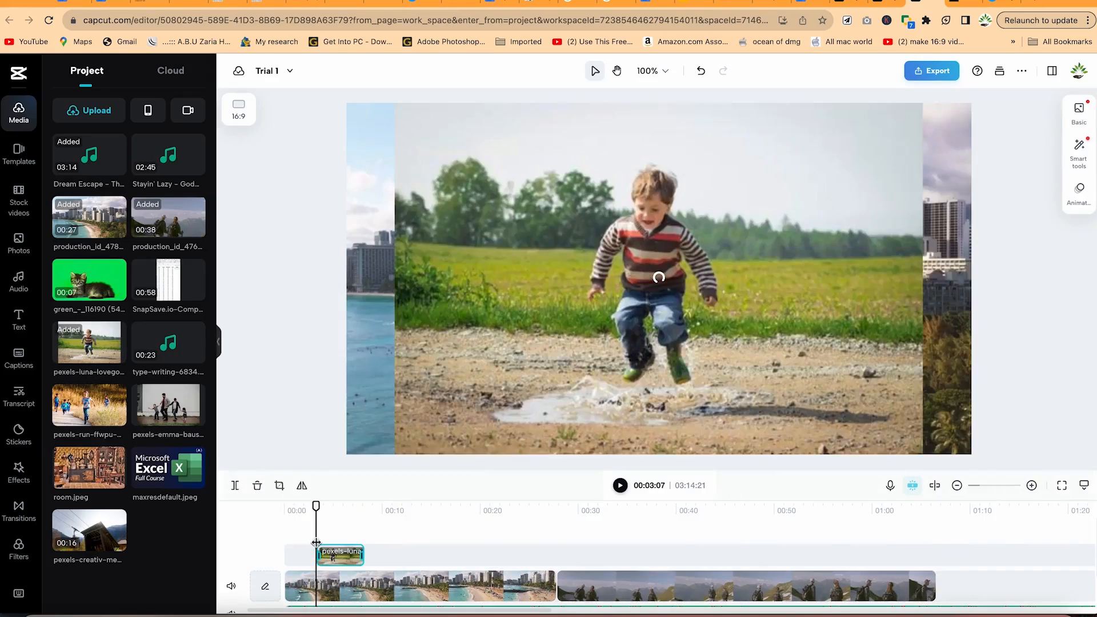
scroll(328, 577, down, 2)
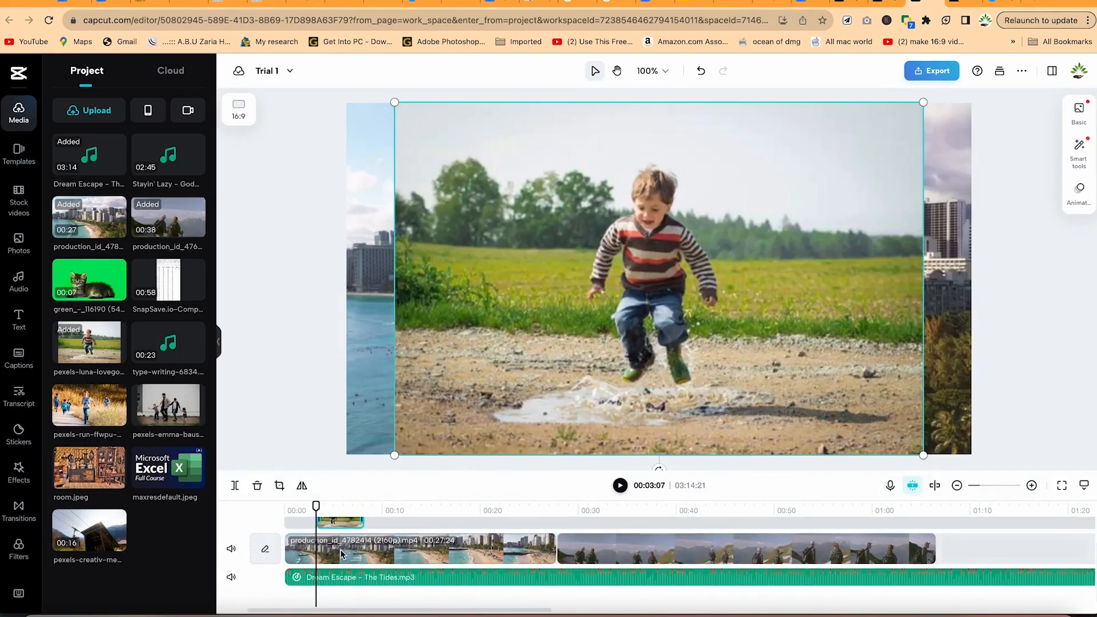
- Shrink the jumping boy picture to roughly half its size, anchored at its lower-right corner over the beach video
scroll(342, 553, up, 2)
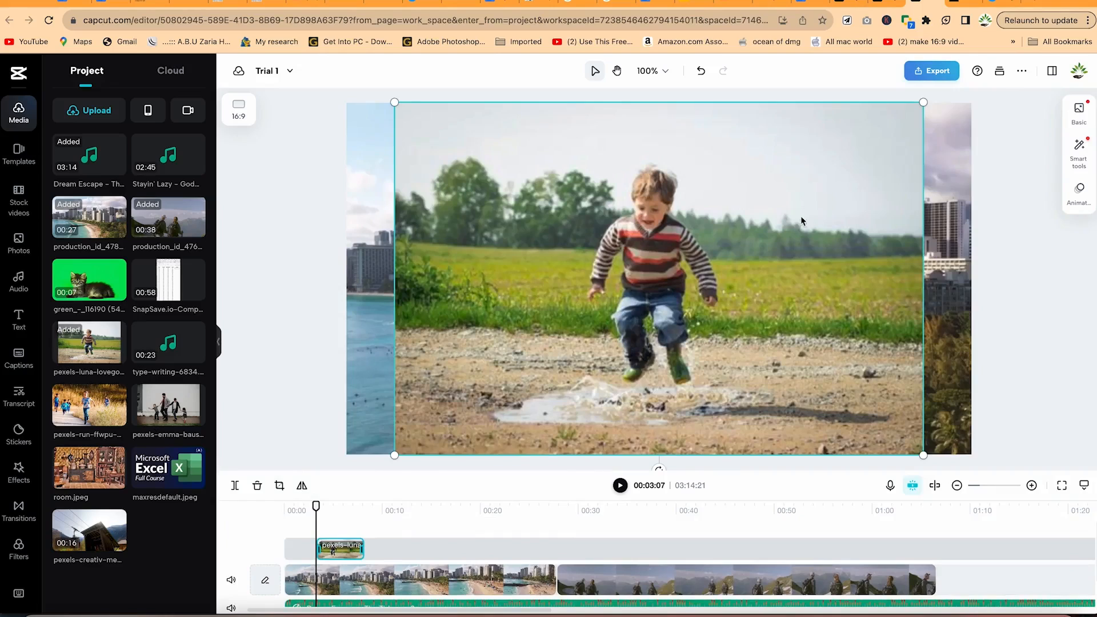
click(505, 544)
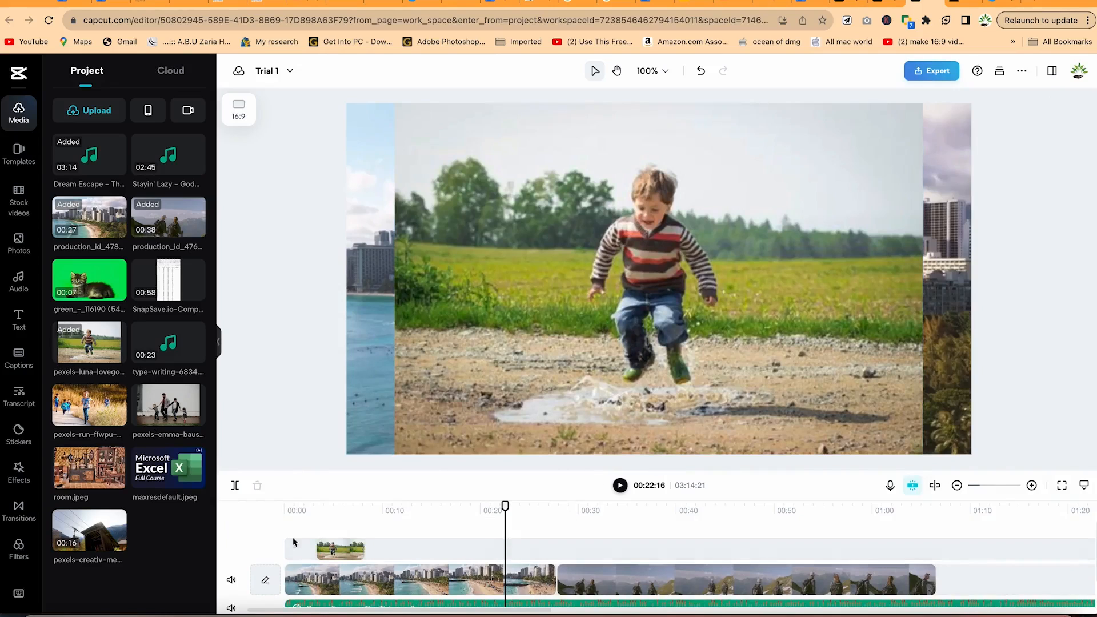
click(325, 545)
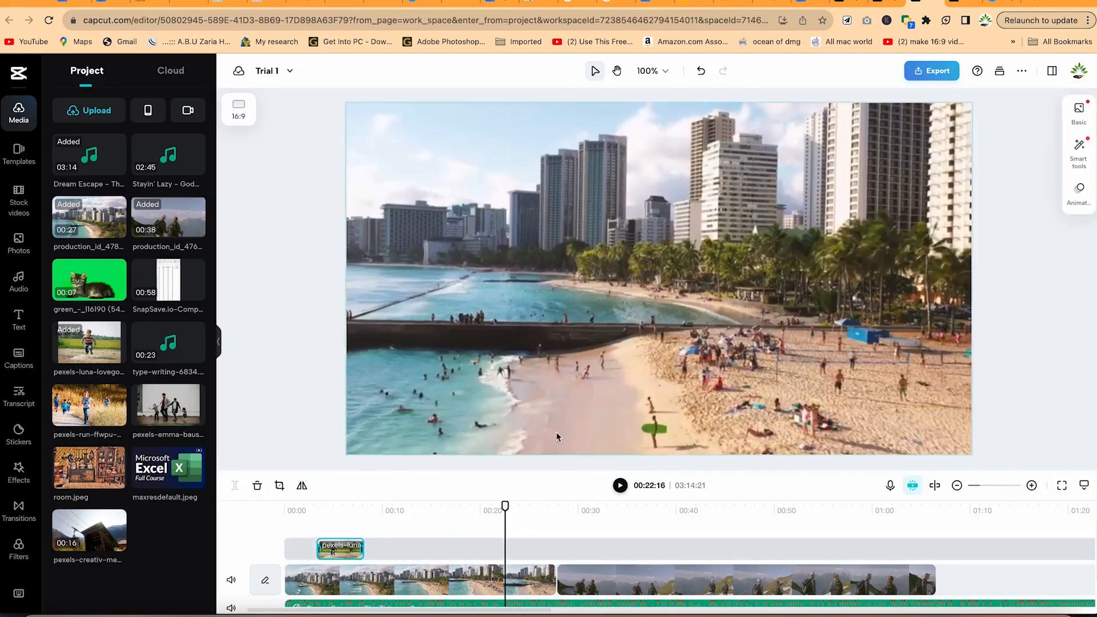
drag(505, 506, 342, 508)
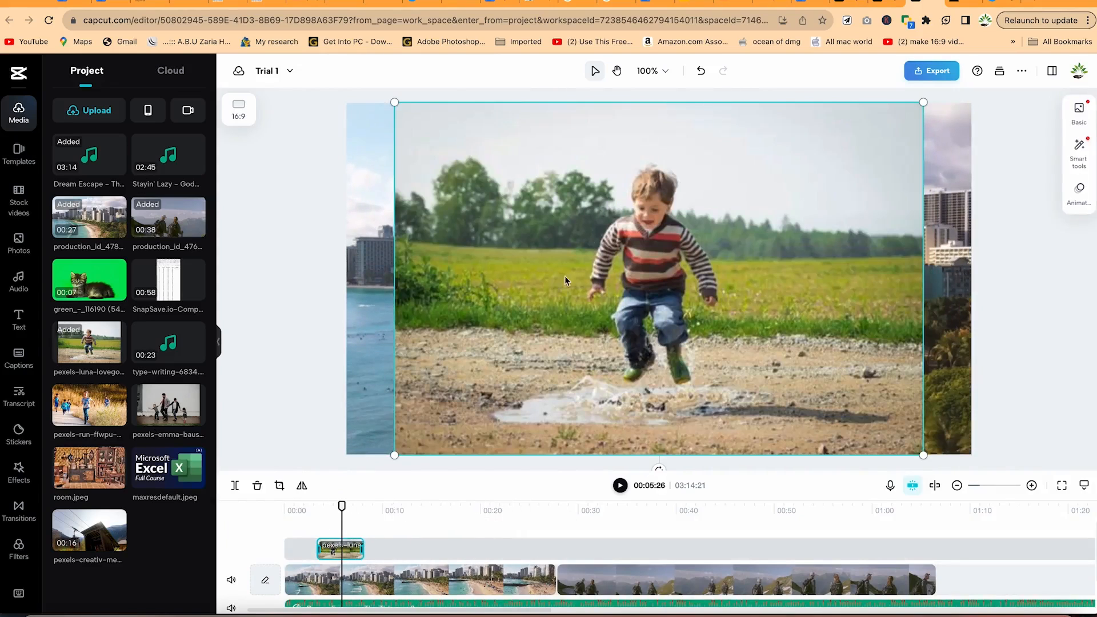
drag(396, 103, 679, 292)
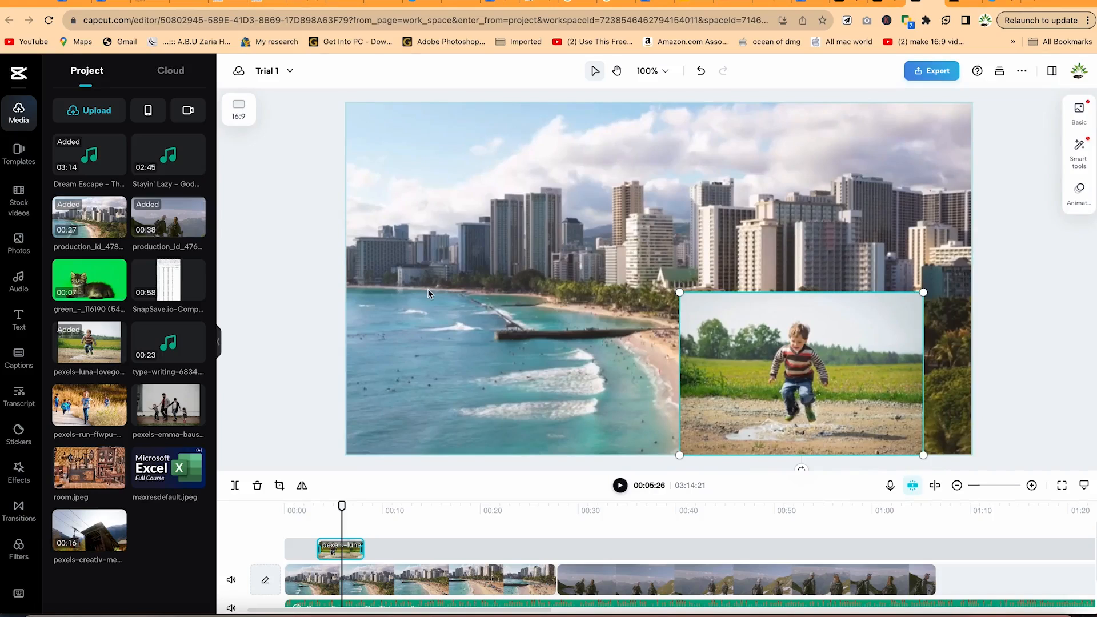
- Compare the media stored in the cloud space with the media in the project
click(161, 74)
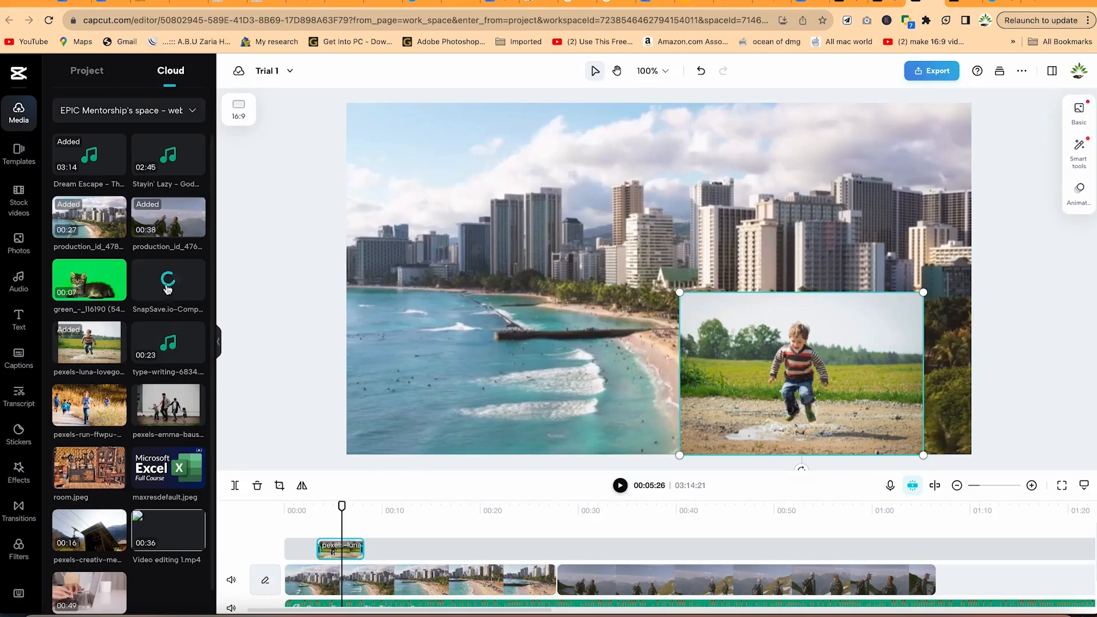
click(83, 73)
click(190, 74)
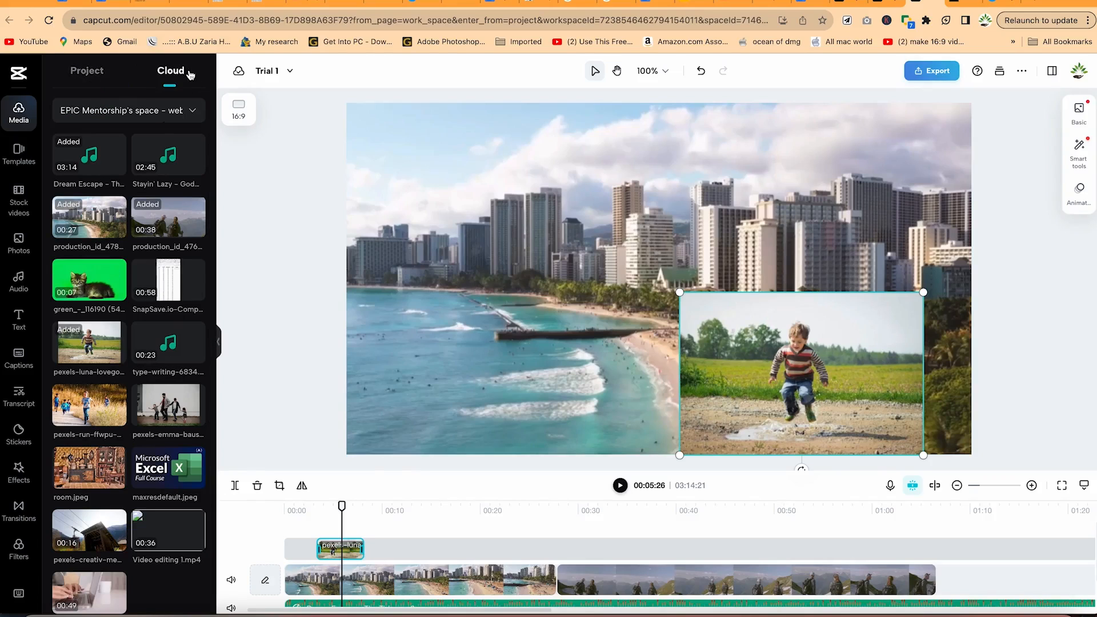
click(89, 73)
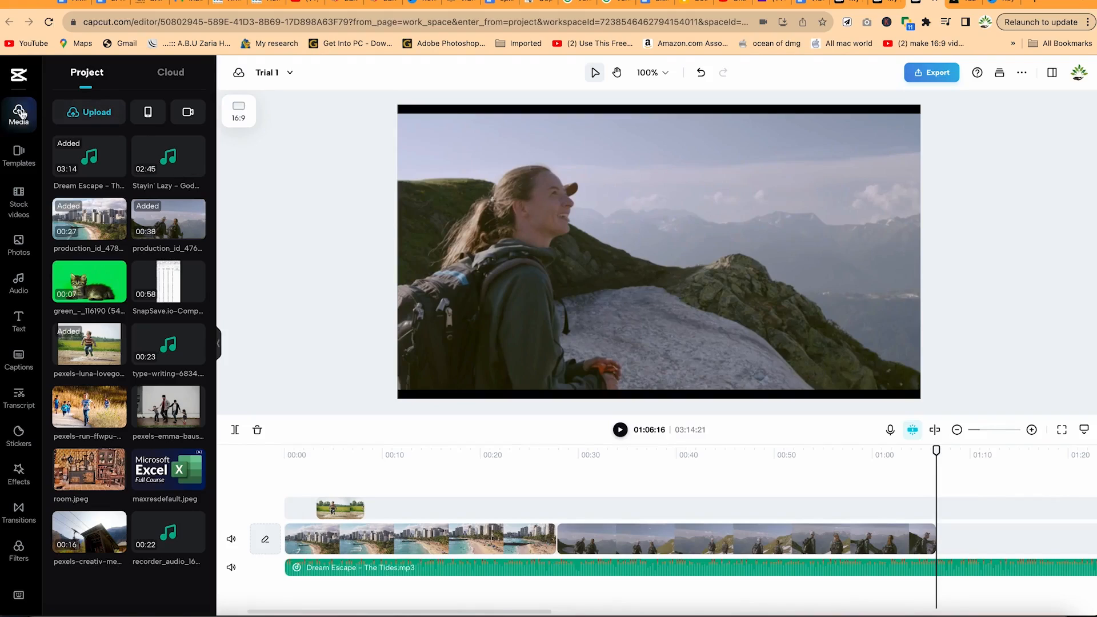
- Set up a recording of the entire screen, check which microphones are available, and close the recorder without recording
click(191, 119)
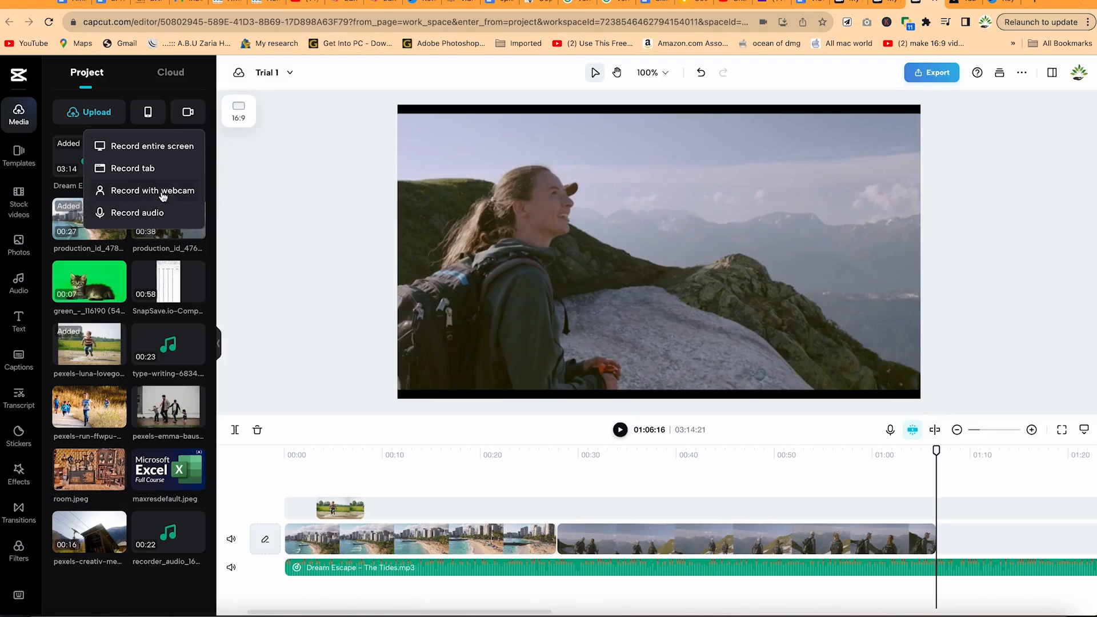
click(163, 146)
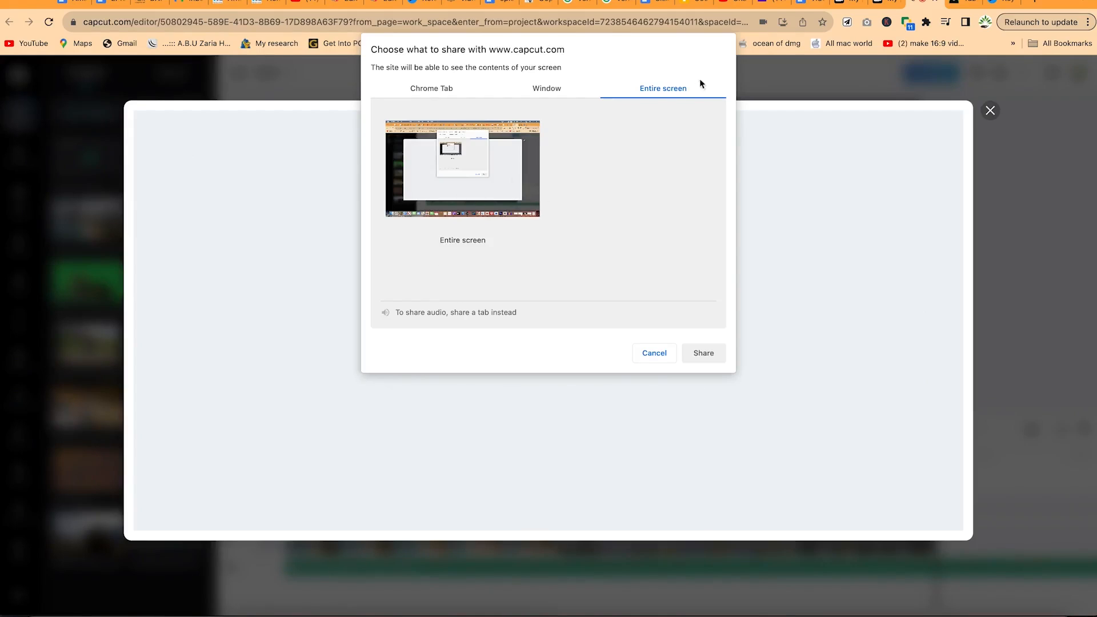
click(501, 166)
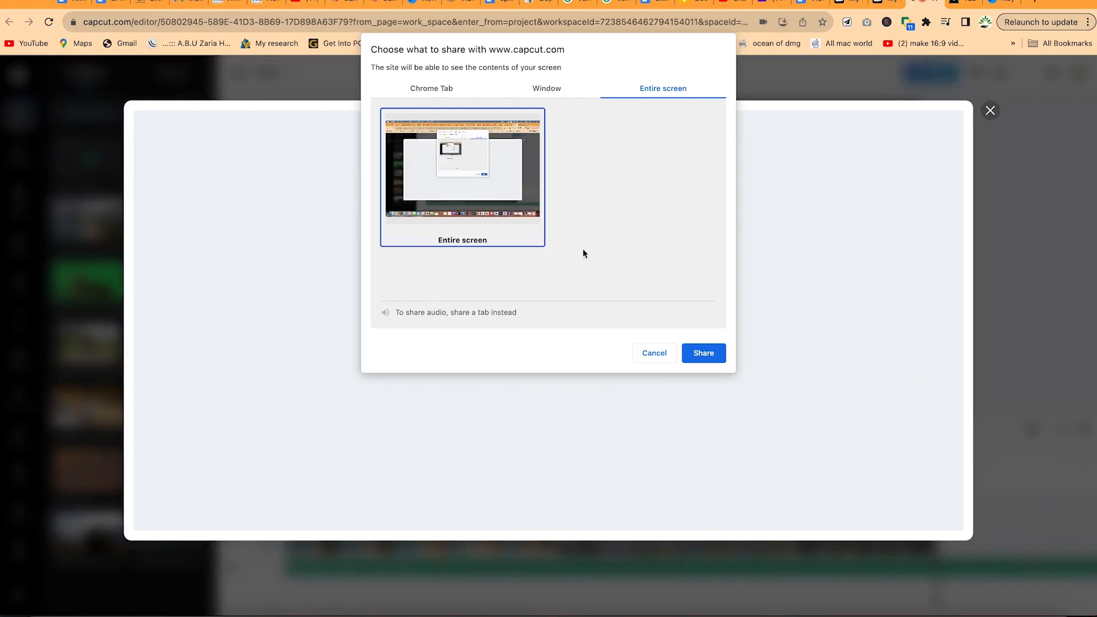
click(703, 357)
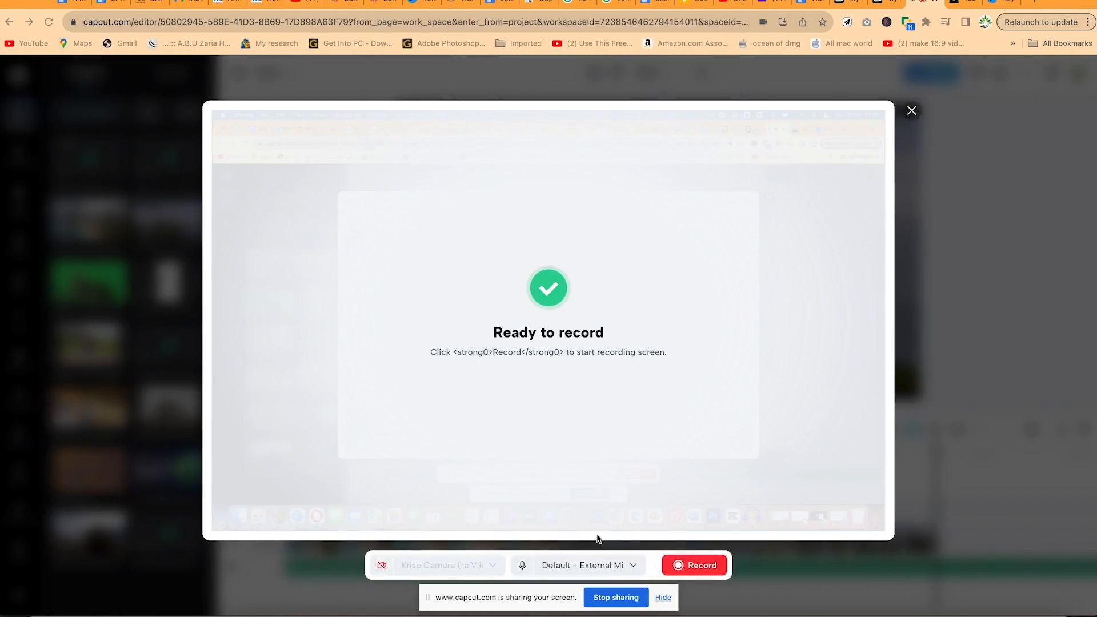
click(630, 569)
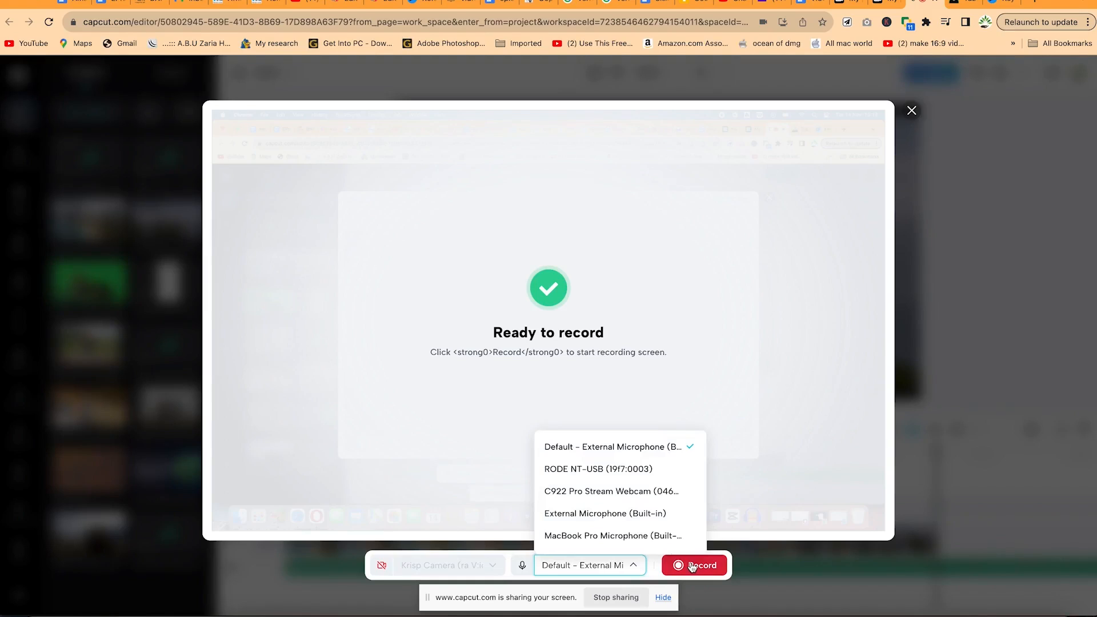
click(683, 375)
click(911, 111)
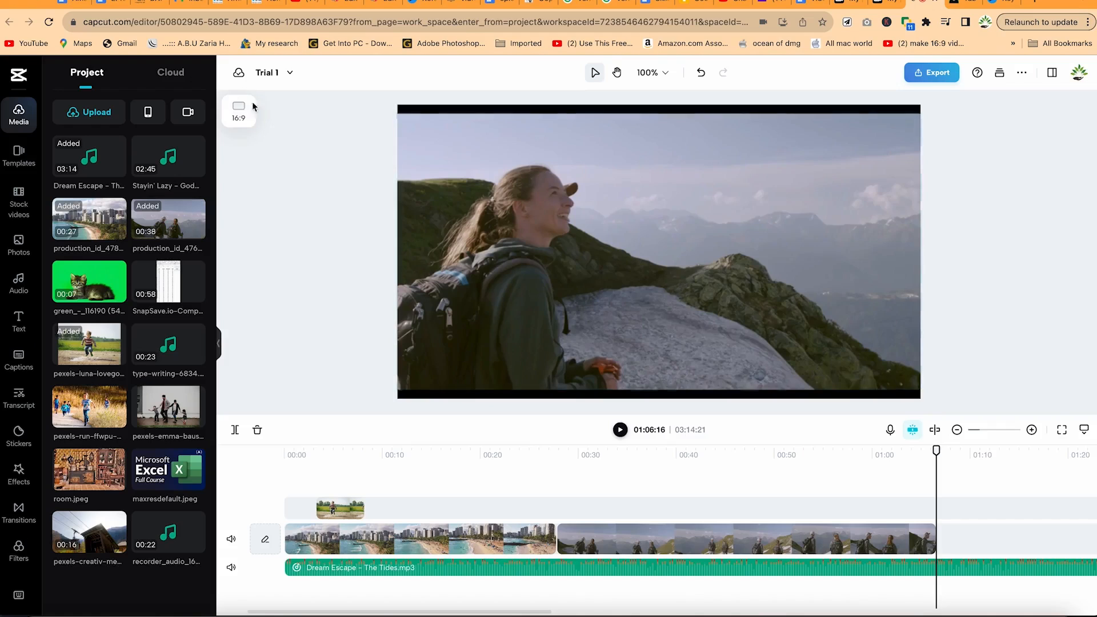
- Set up a browser tab recording and share the Refer a Friend | vidIQ tab with its audio
click(194, 111)
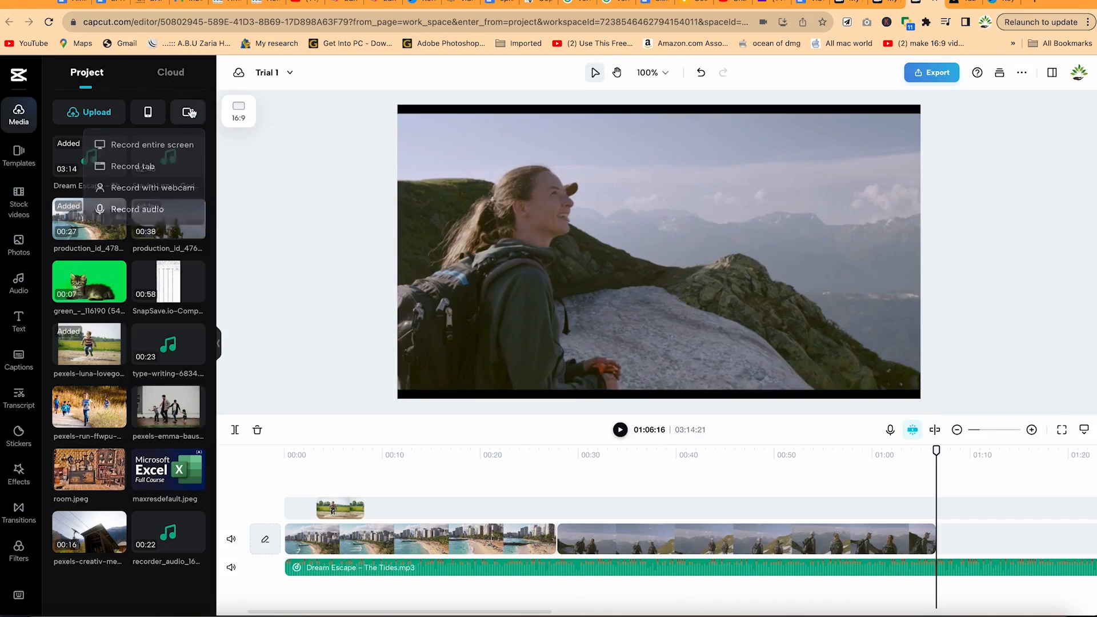
click(157, 168)
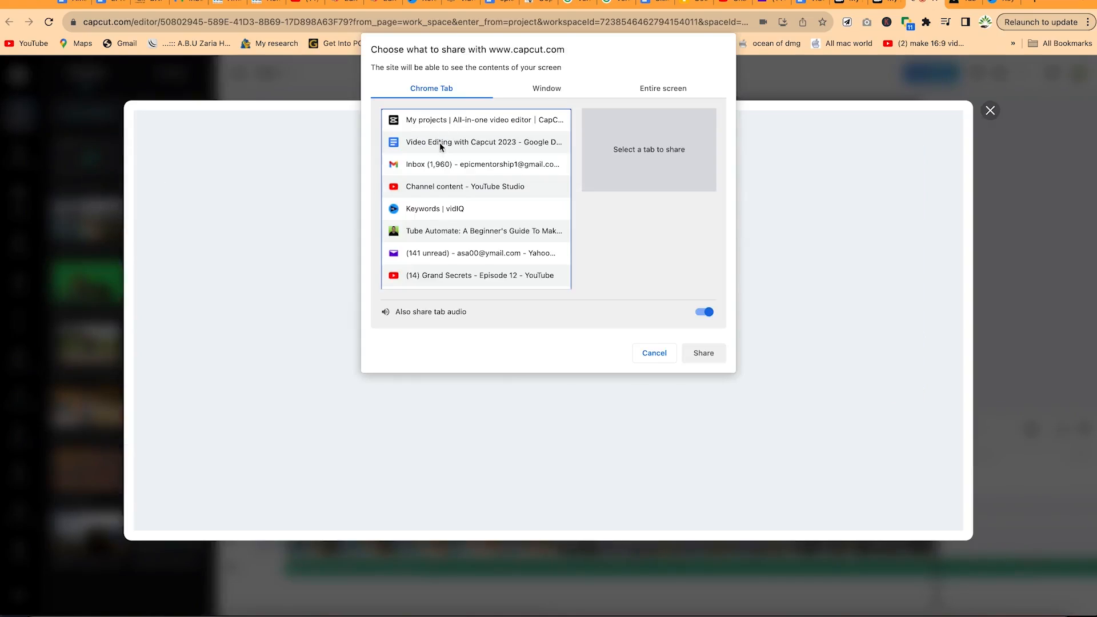
scroll(434, 197, down, 10)
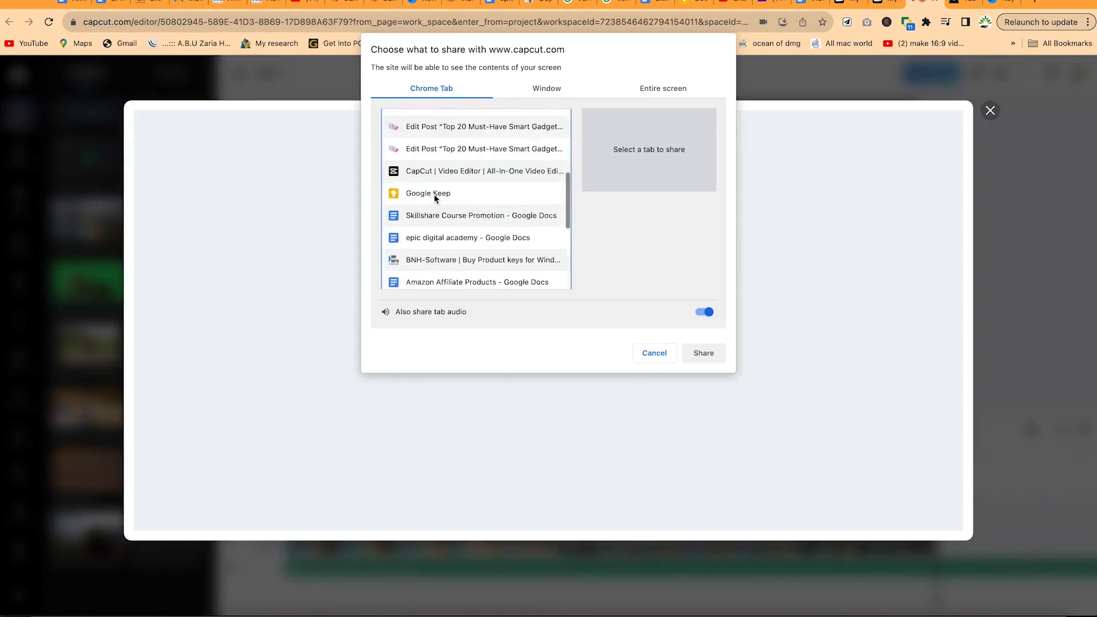
scroll(434, 196, down, 5)
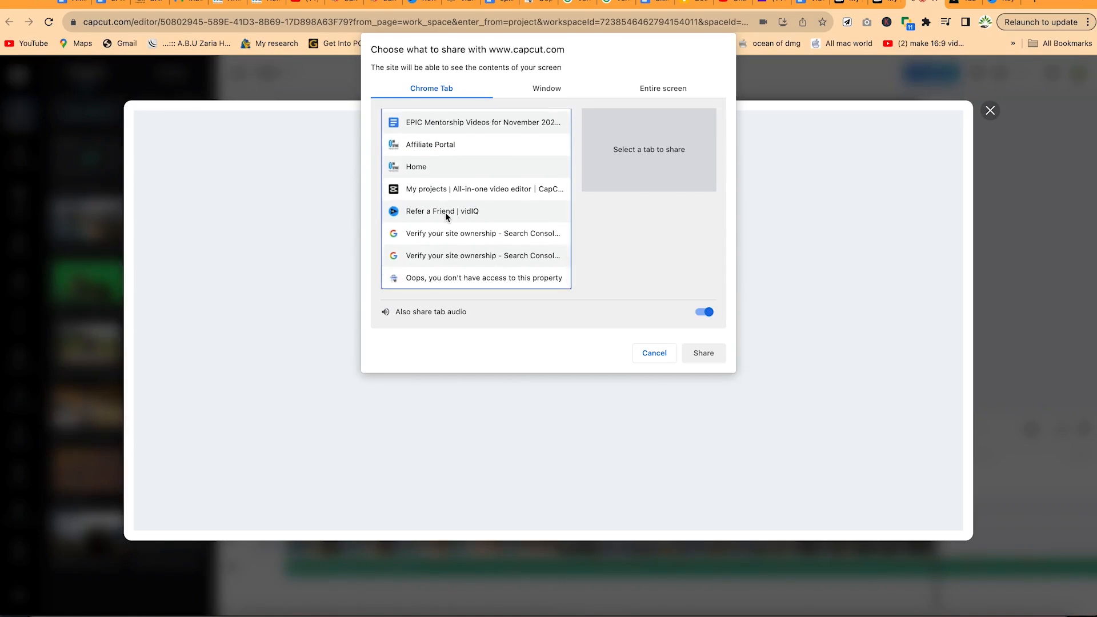
click(446, 214)
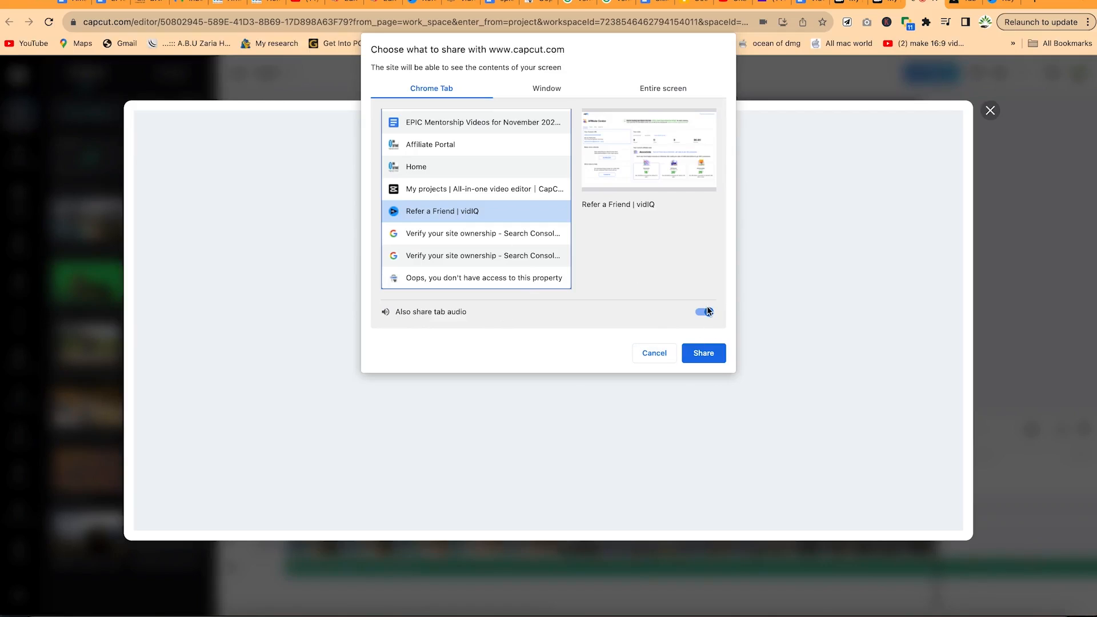
click(697, 350)
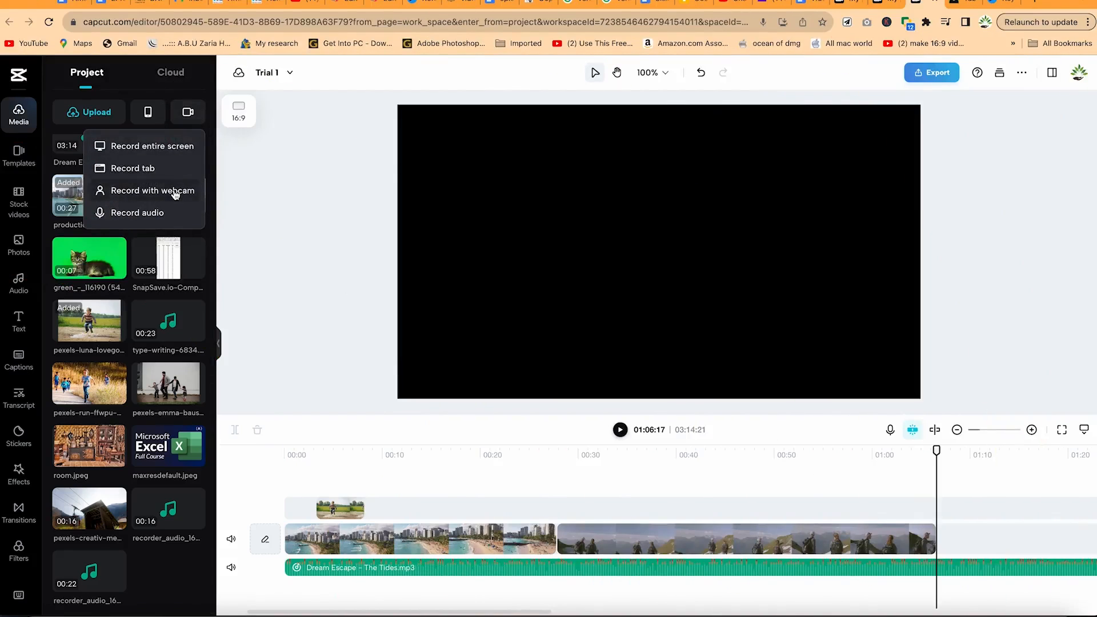
- Set up a webcam recording, check the available cameras, choose the RODE NT-USB microphone, and close the recorder
click(176, 192)
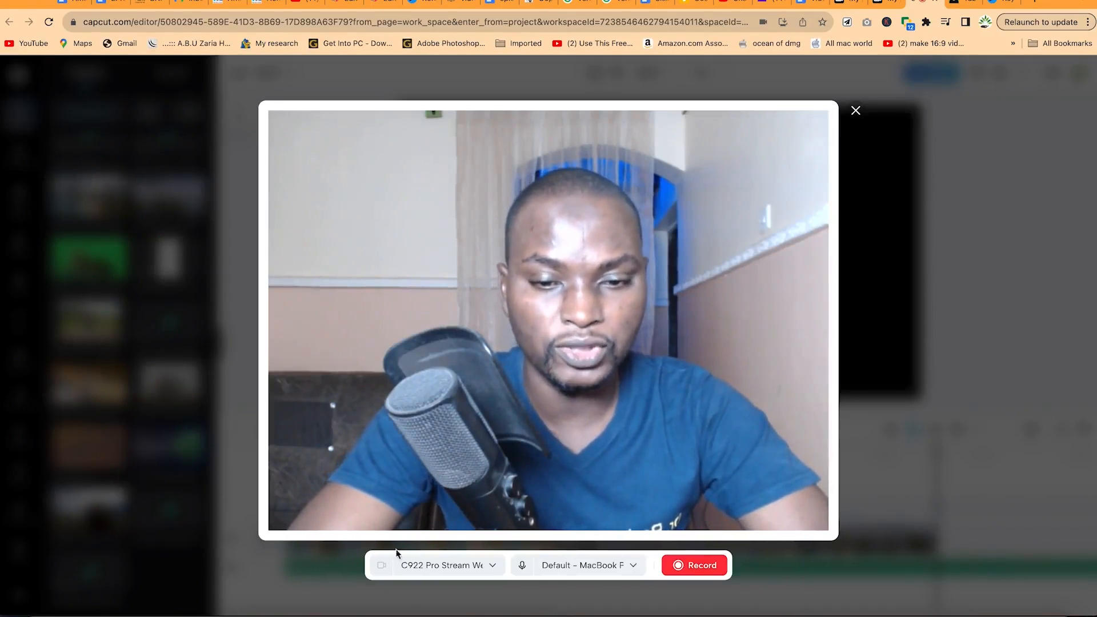
click(432, 564)
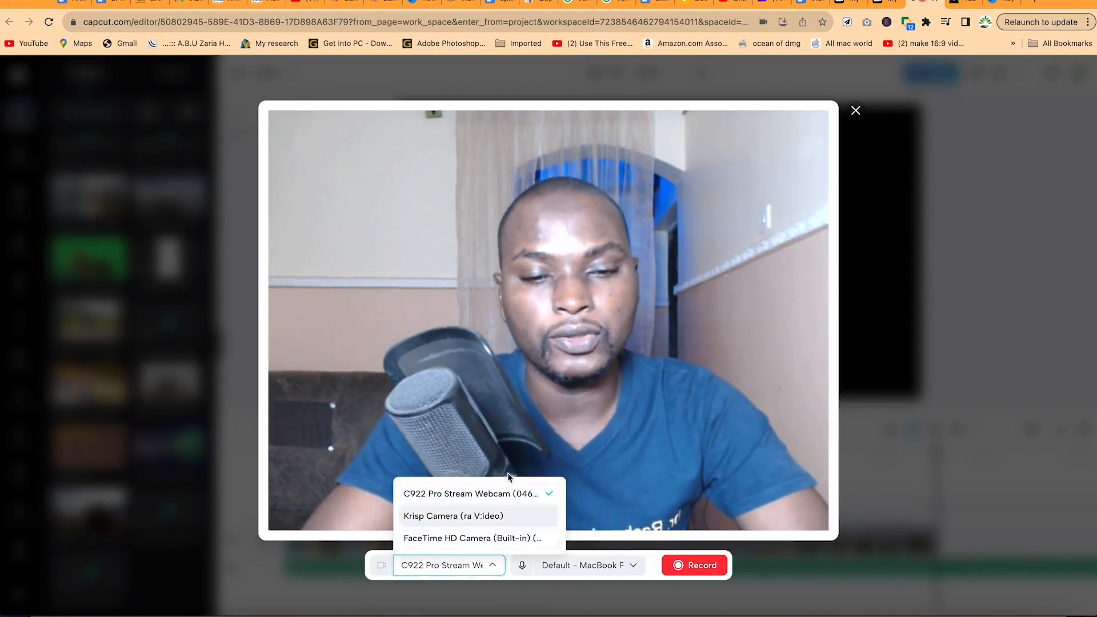
click(584, 578)
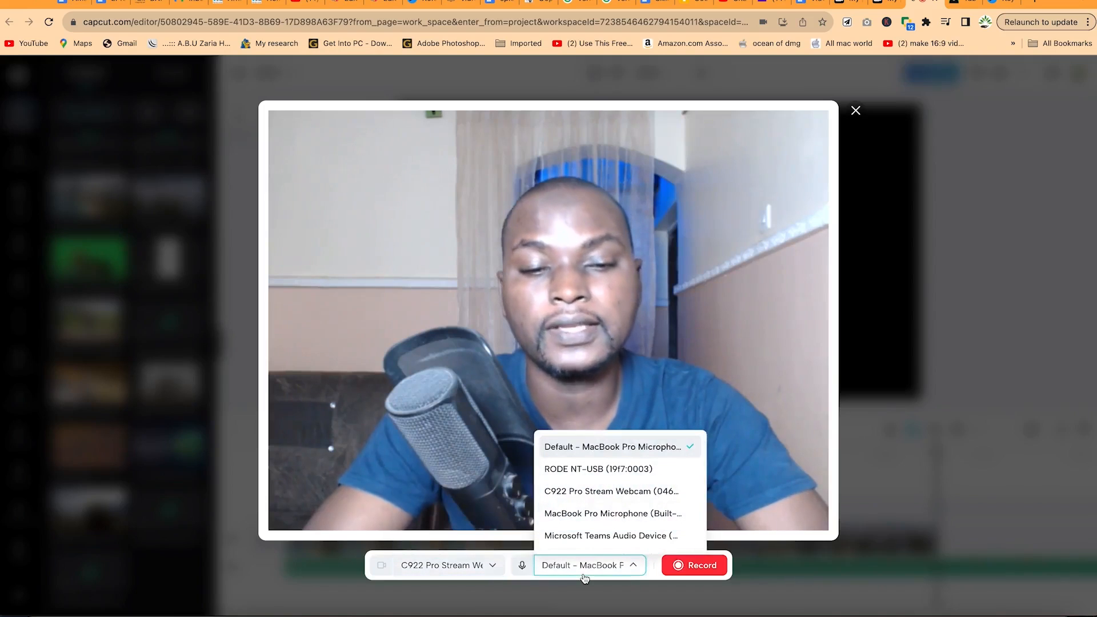
click(617, 469)
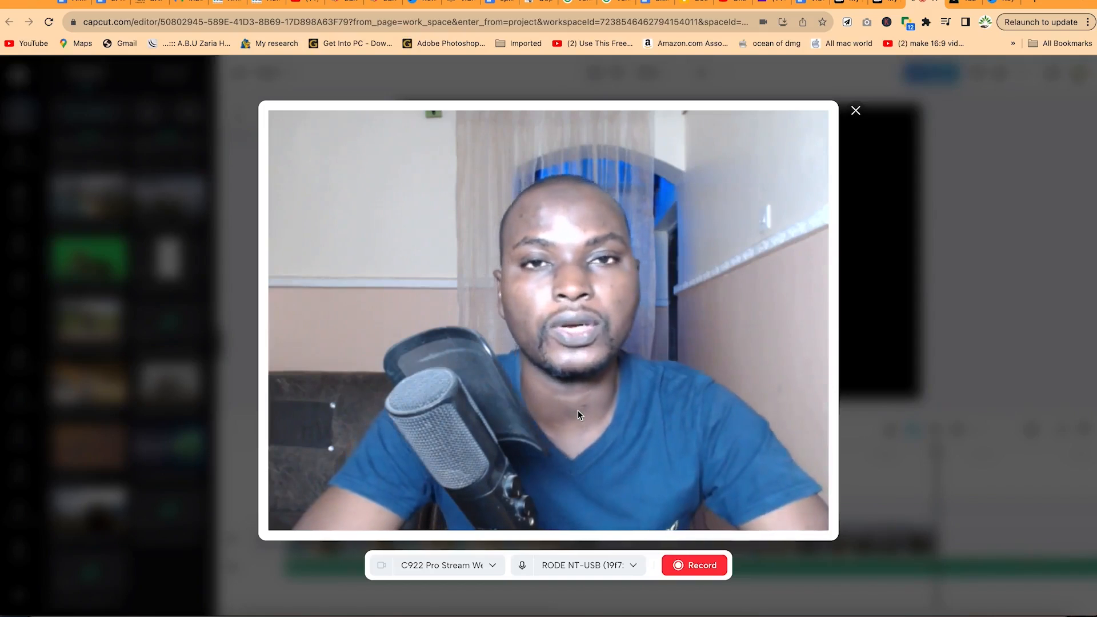
click(856, 109)
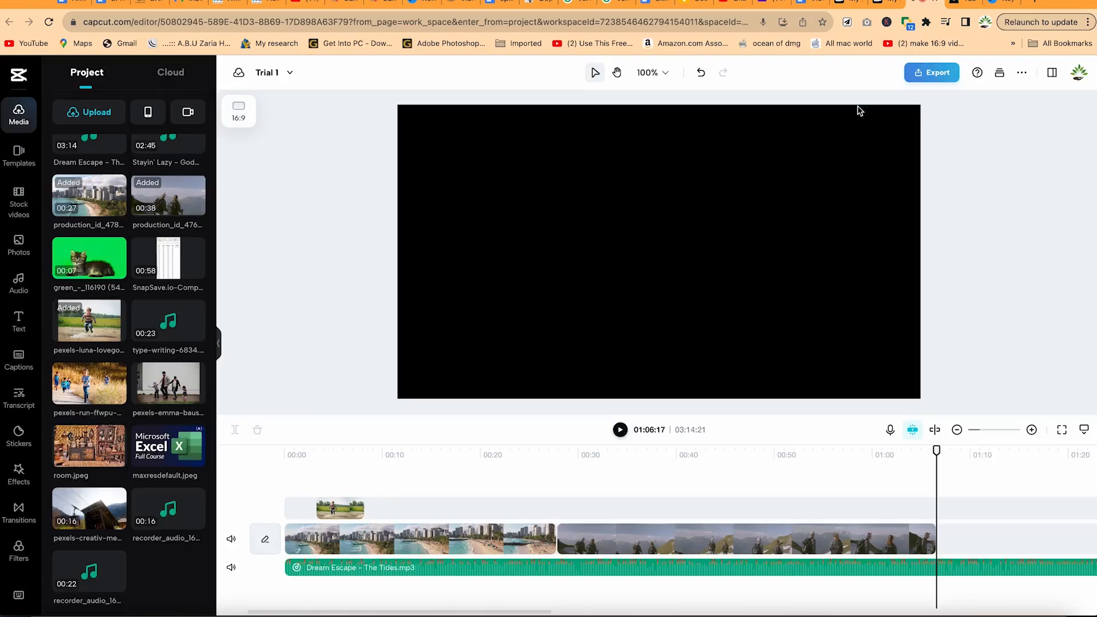
- Set up an audio recording with RODE NT-USB as the input device, and close the recorder without recording
click(187, 112)
click(153, 215)
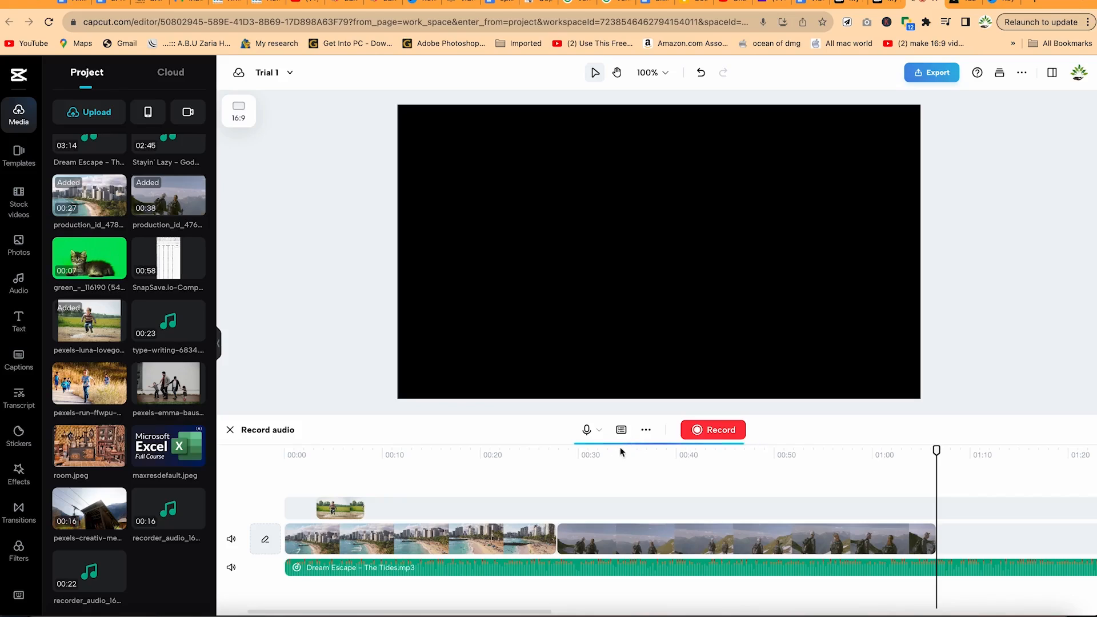
click(600, 433)
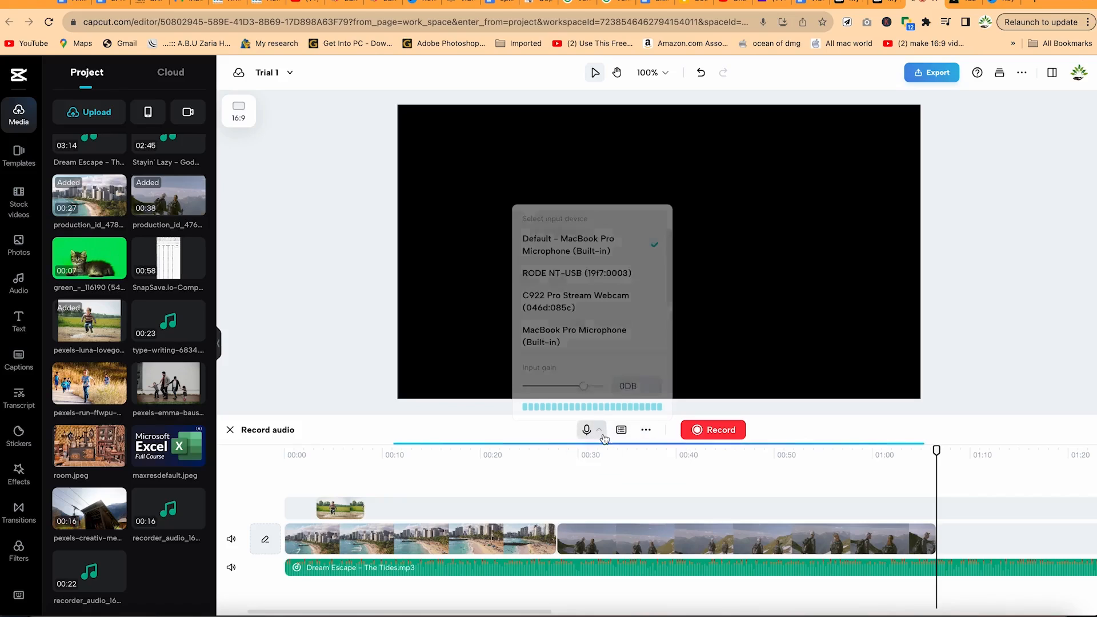
click(572, 280)
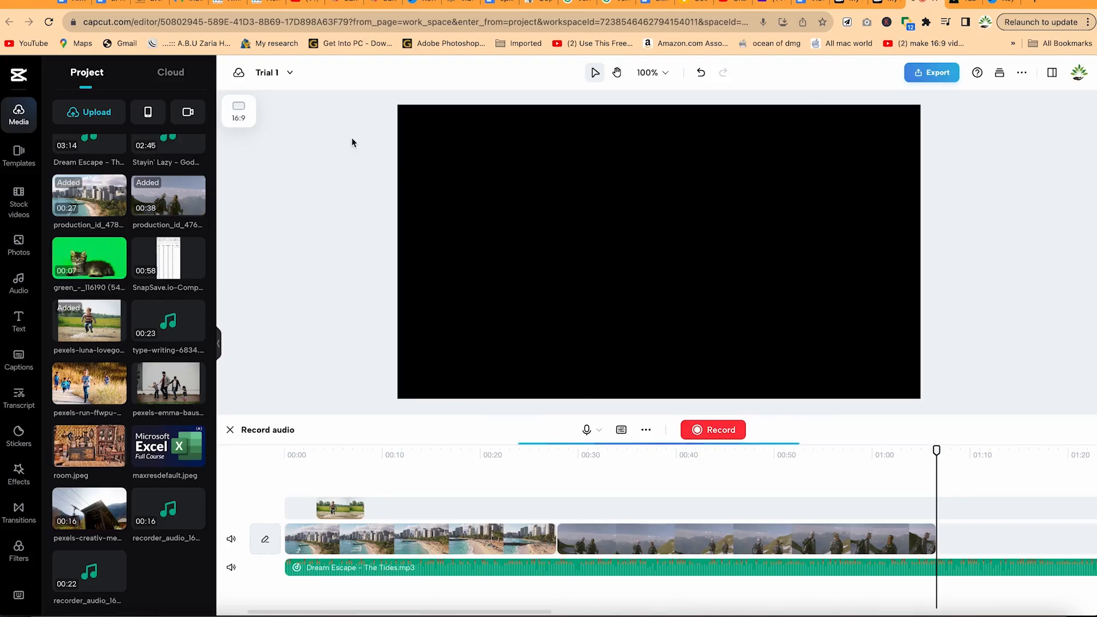
click(231, 429)
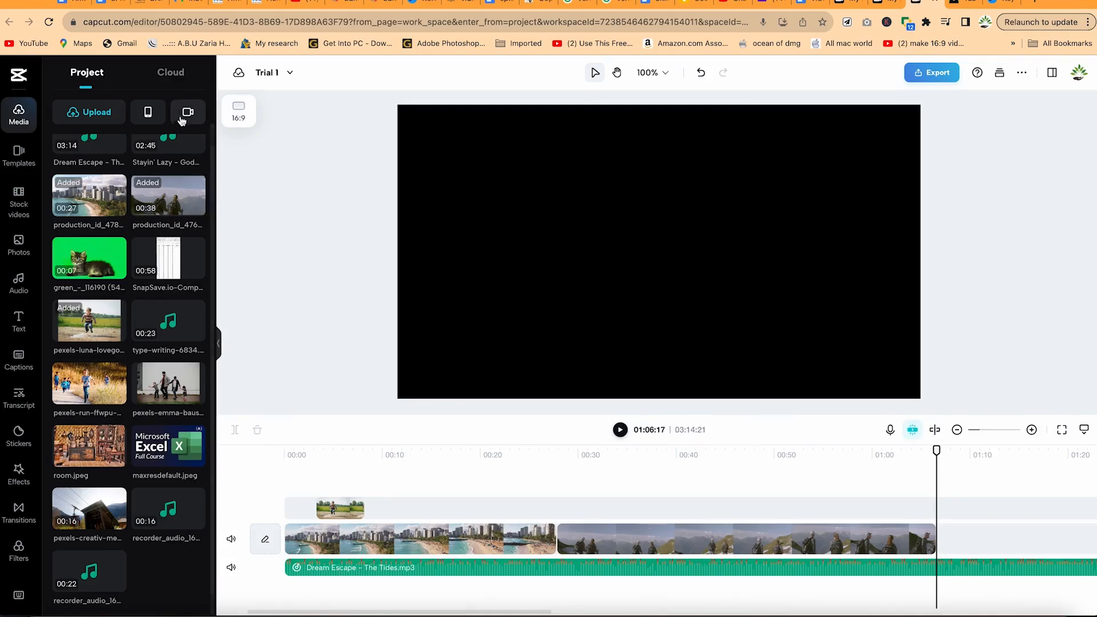
- Start setting up a recording of the entire screen and share the whole screen with the recorder
click(187, 113)
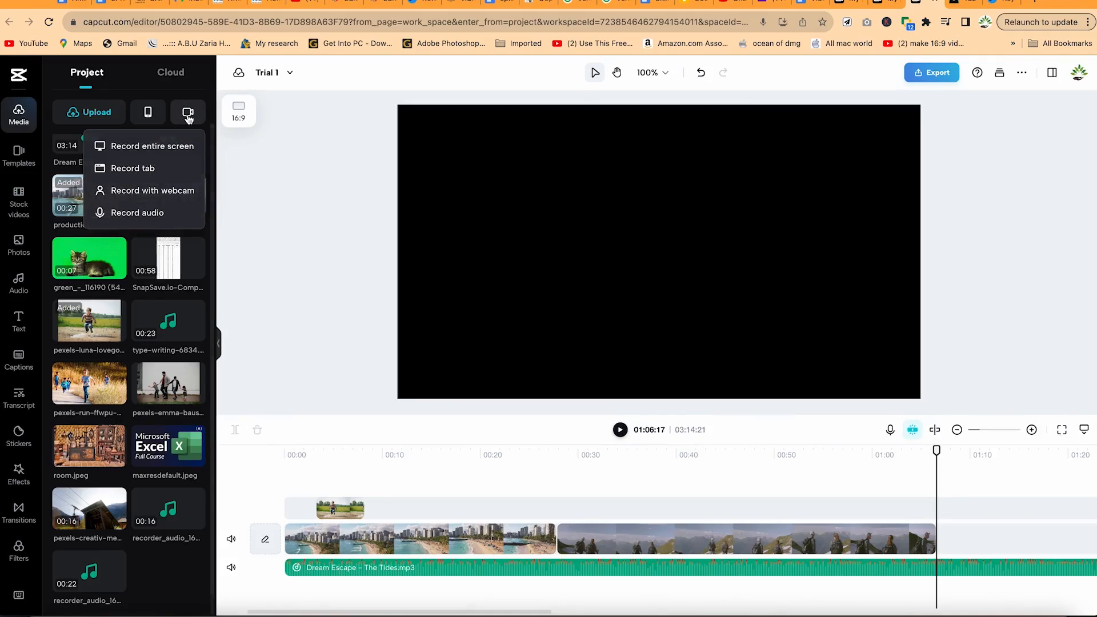
click(171, 153)
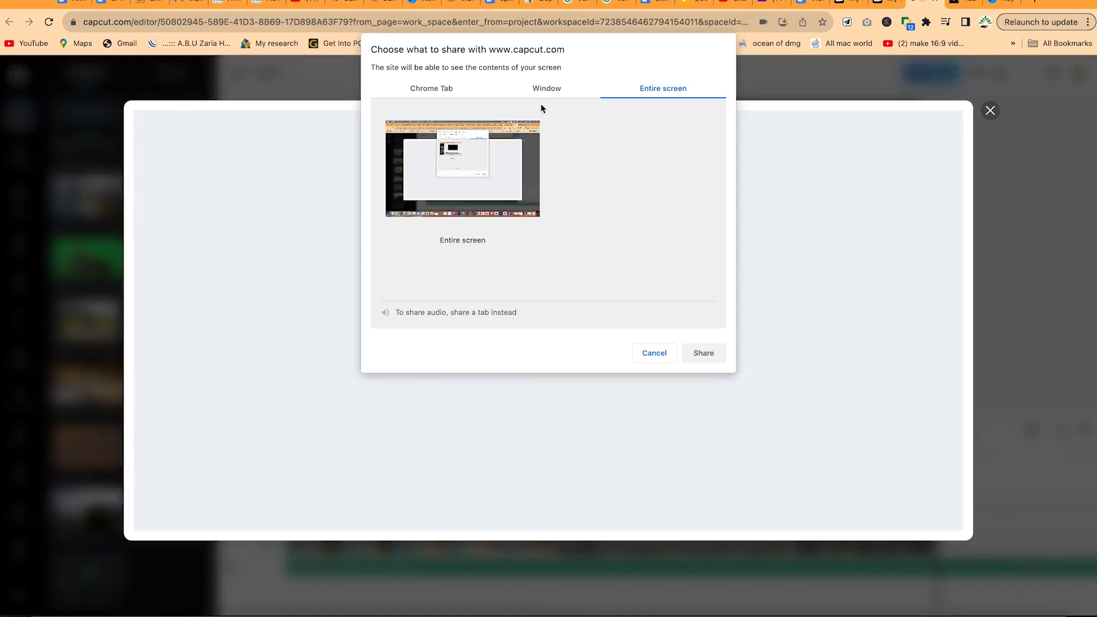
click(436, 217)
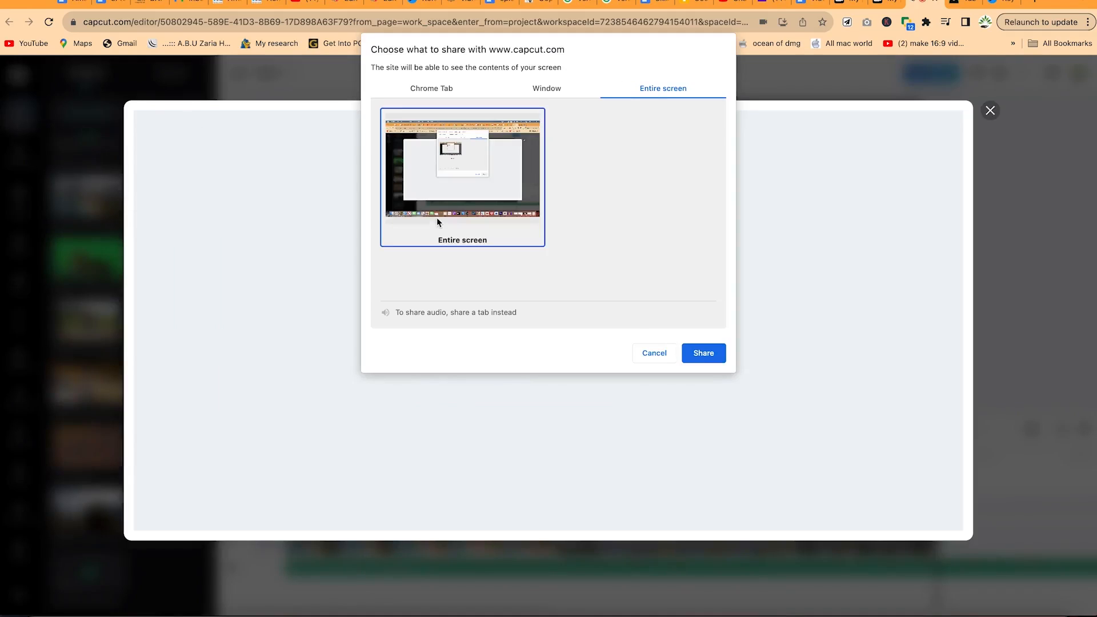
click(703, 355)
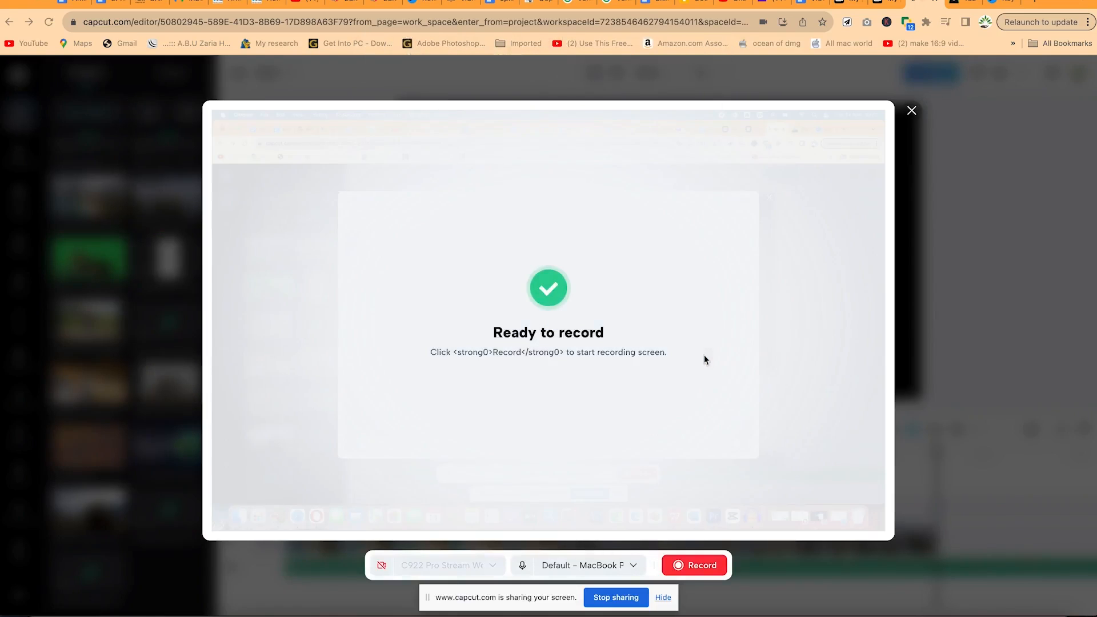
- Enable the C922 Pro Stream webcam for the screen recording and choose RODE NT-USB as its microphone
click(381, 567)
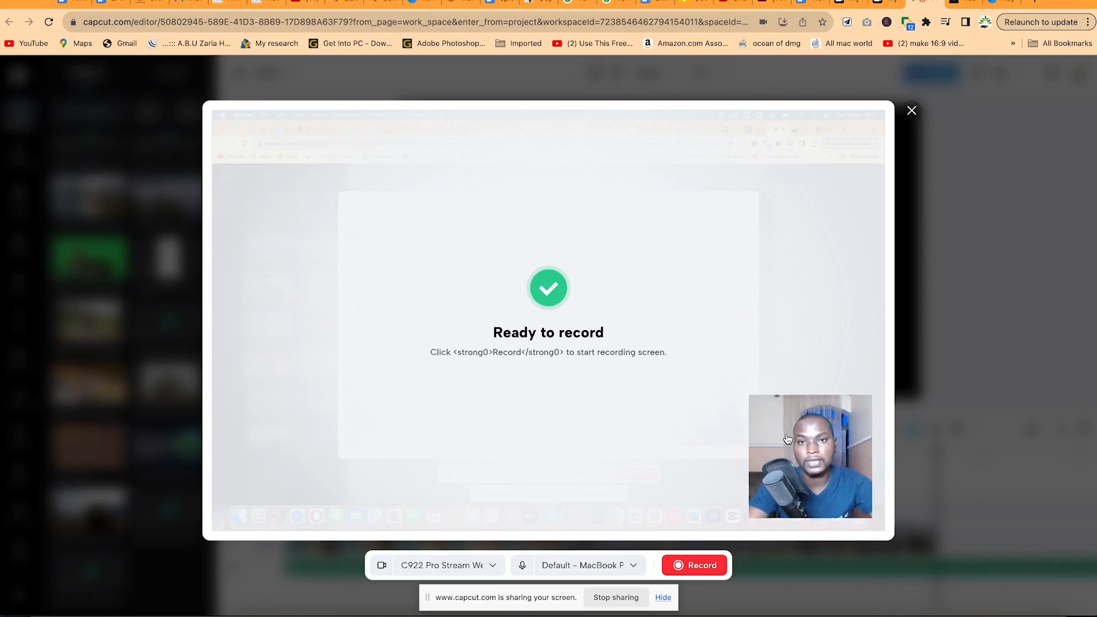
click(456, 566)
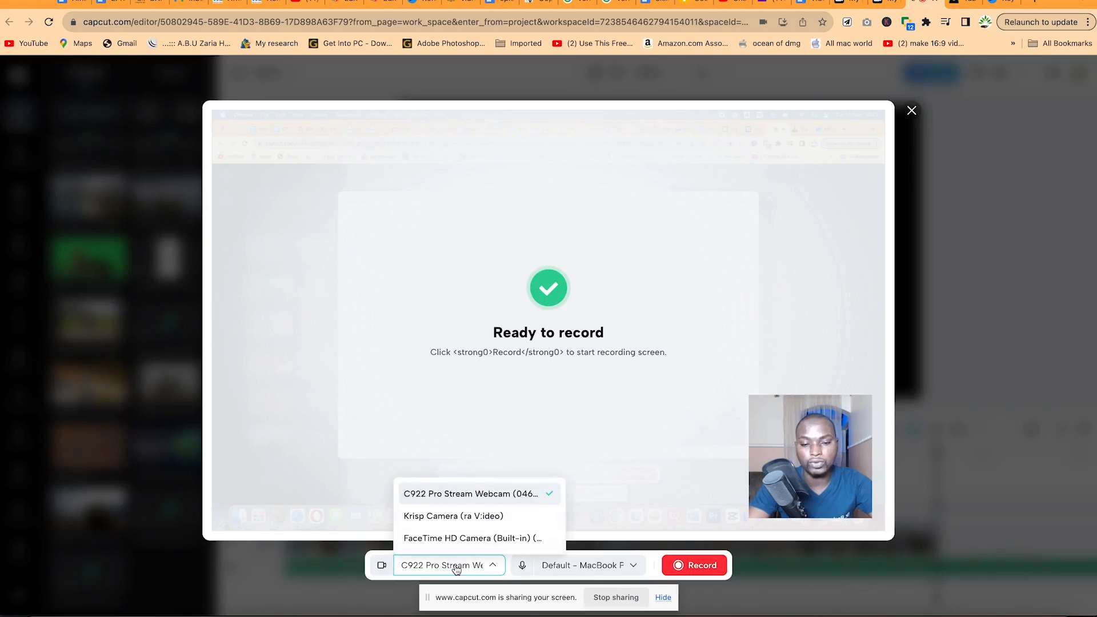
click(479, 566)
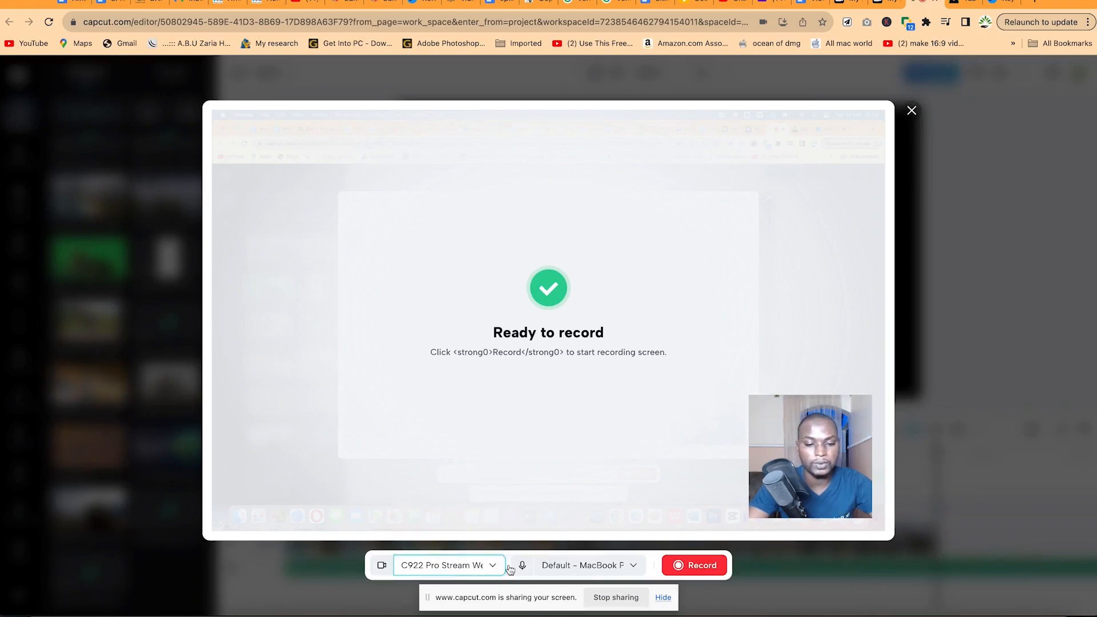
click(613, 566)
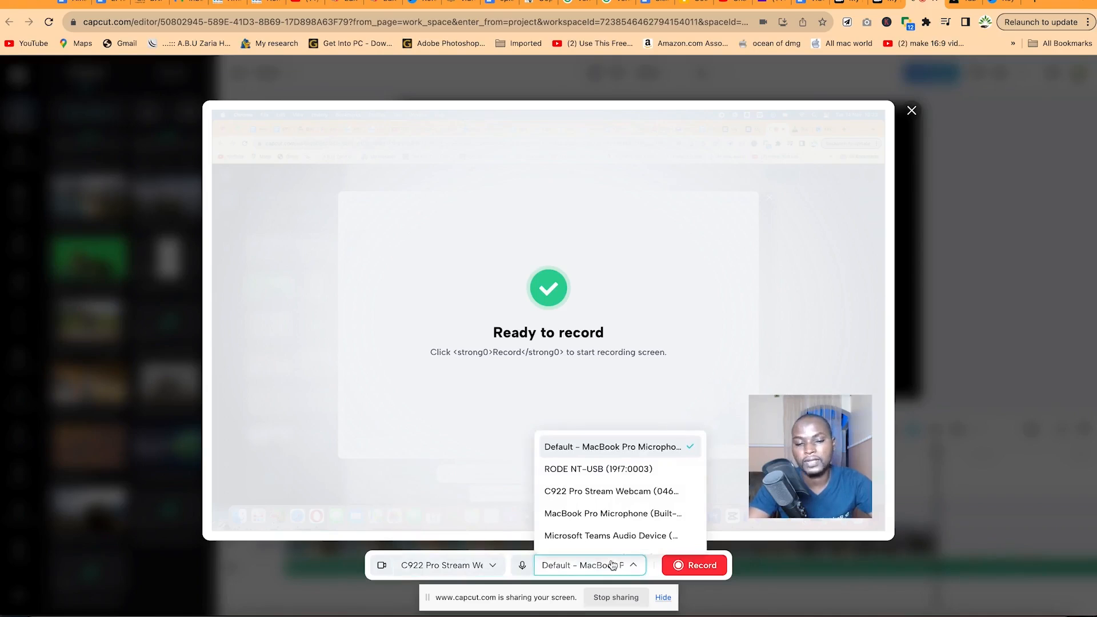
click(605, 467)
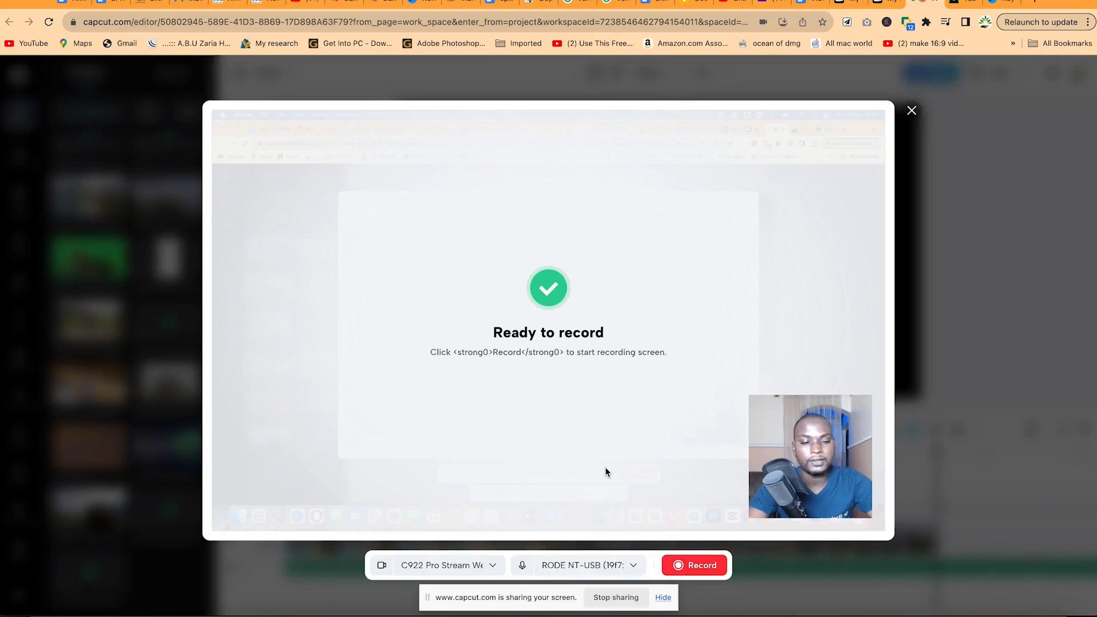
- Record about 25 seconds of the screen with the webcam, preview the recording, and save it for editing in the project
click(699, 573)
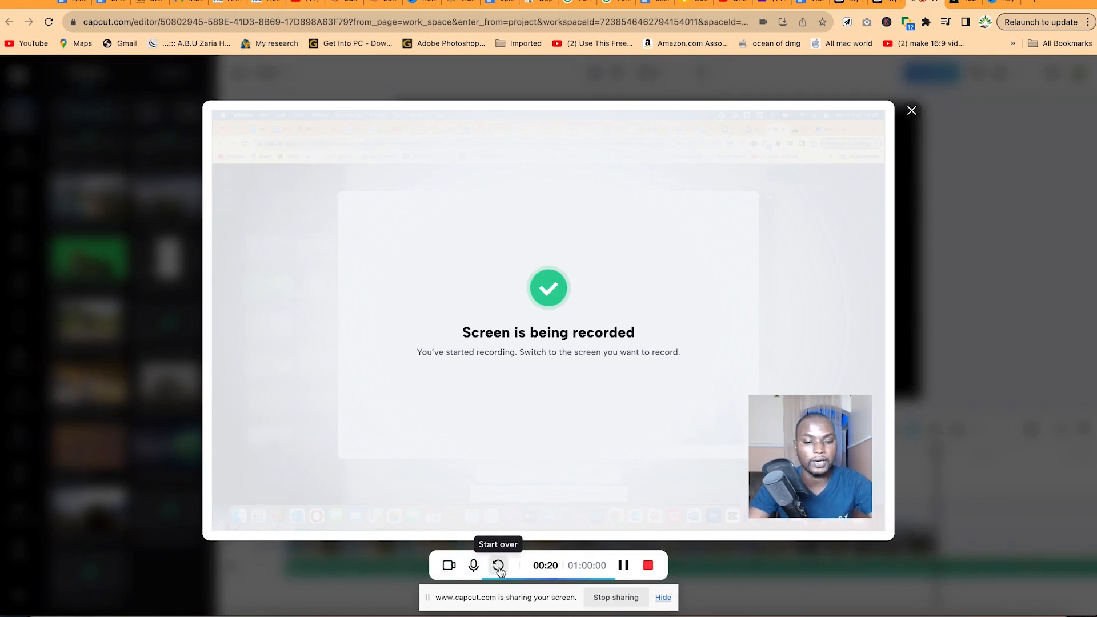
click(651, 568)
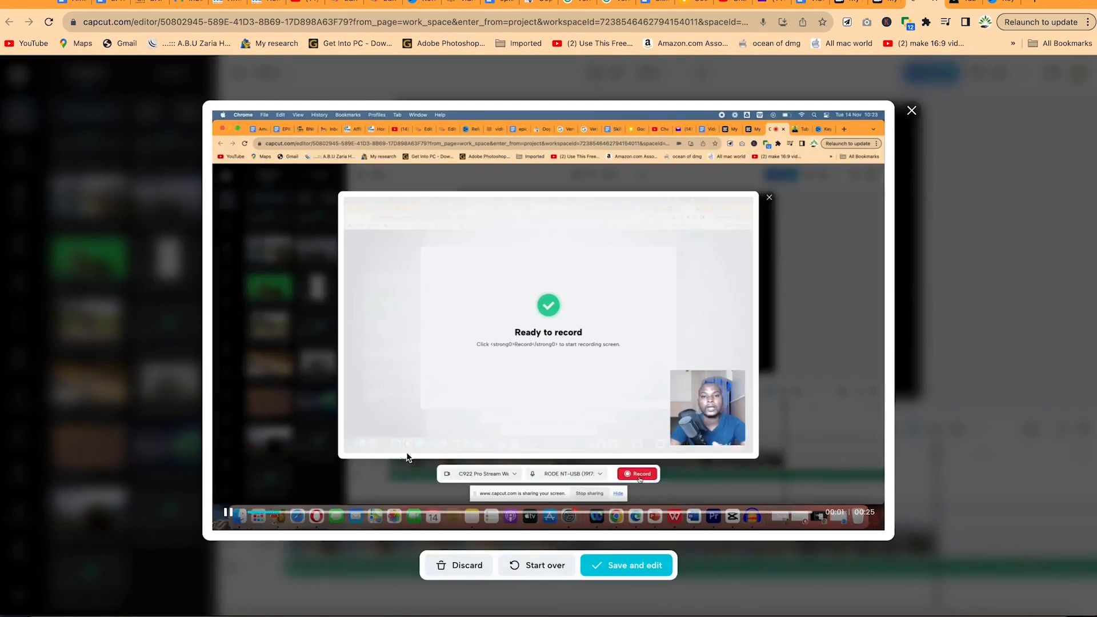
click(226, 513)
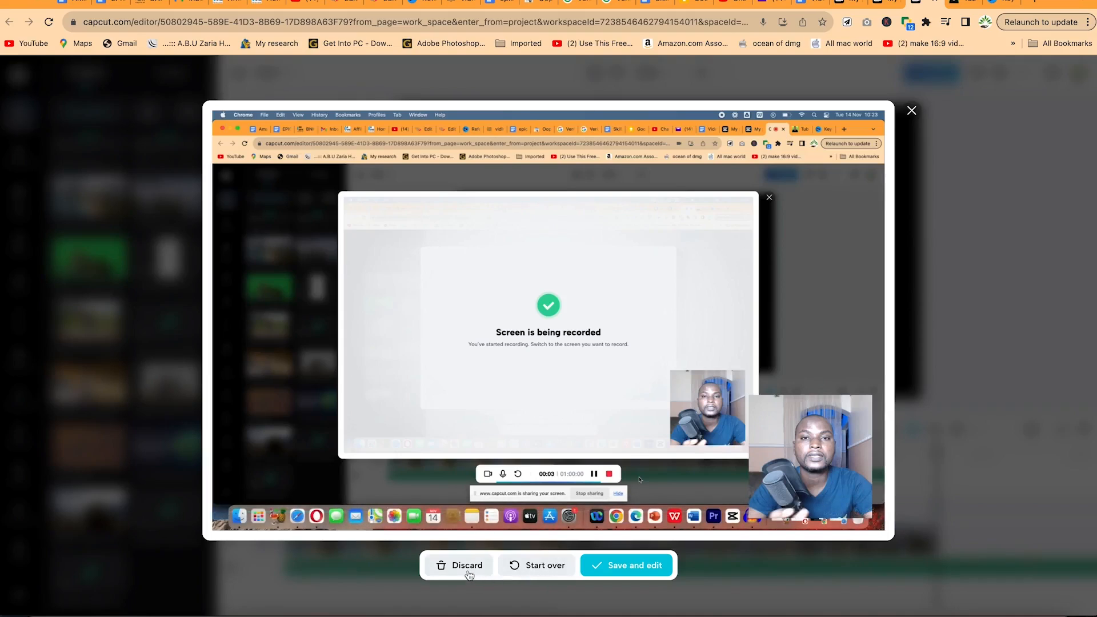
click(647, 566)
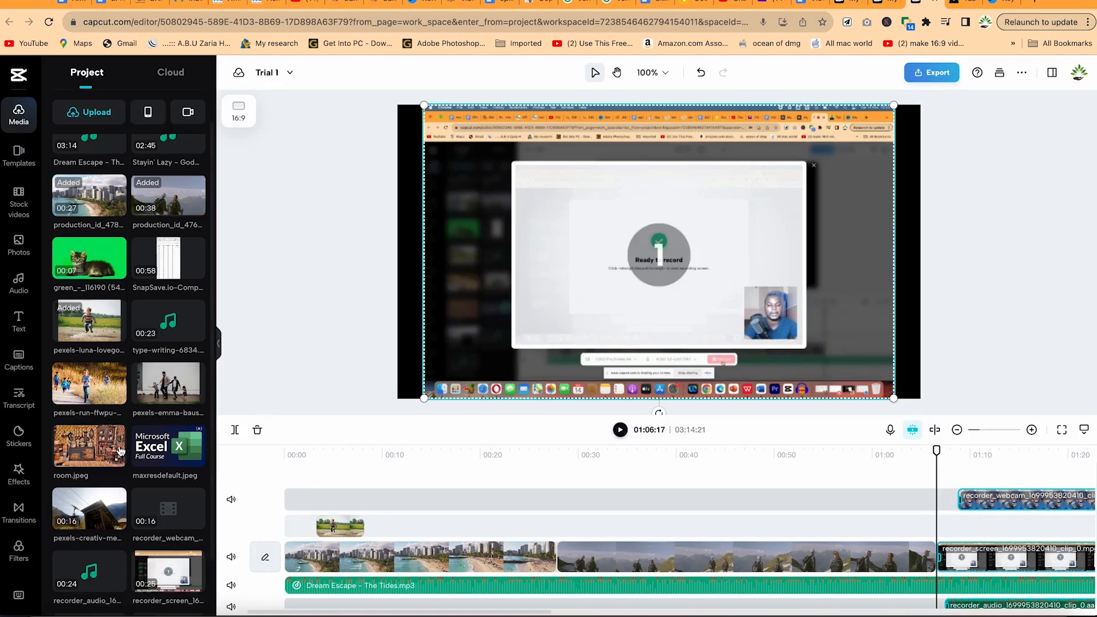
- Examine the new recordings in the media library and the screen and audio clips on the timeline around 01:11:18
scroll(121, 451, down, 1)
scroll(120, 452, down, 2)
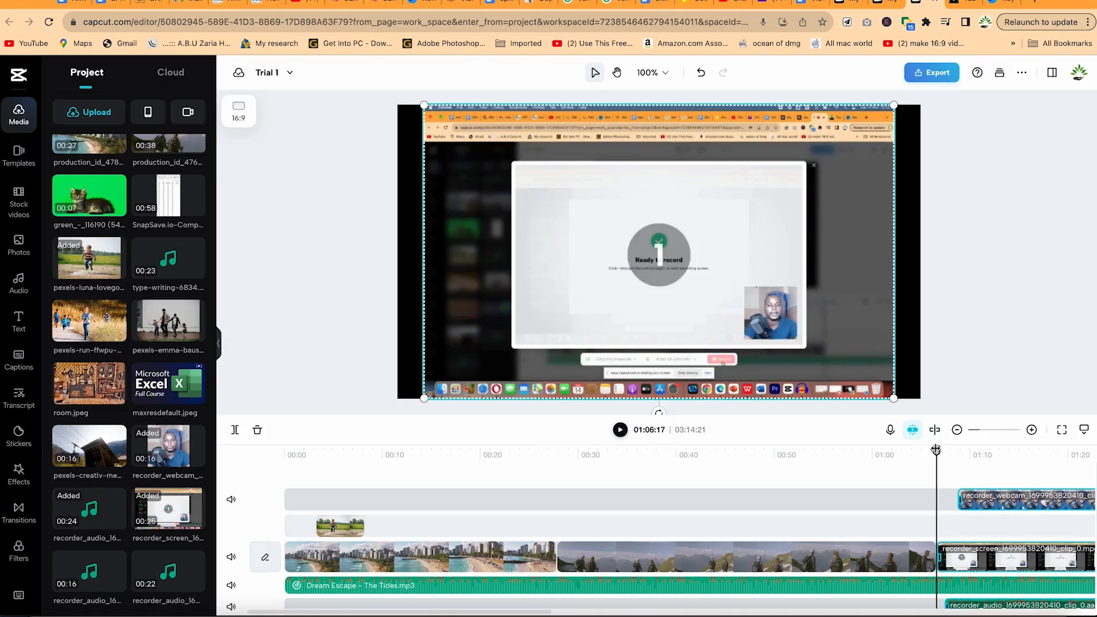
drag(937, 450, 985, 454)
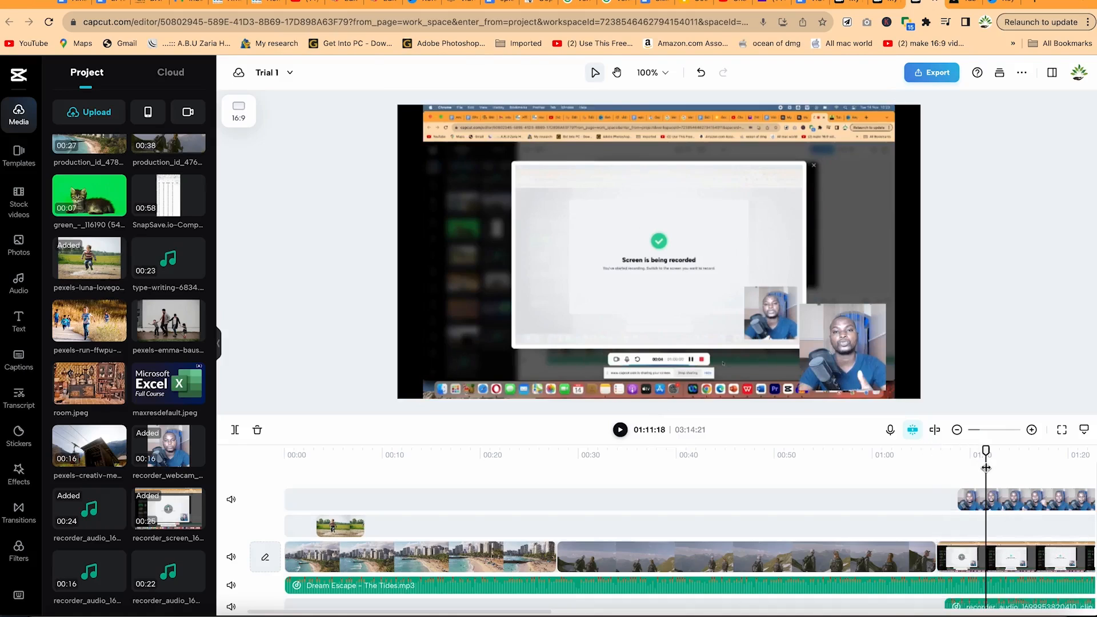
click(971, 562)
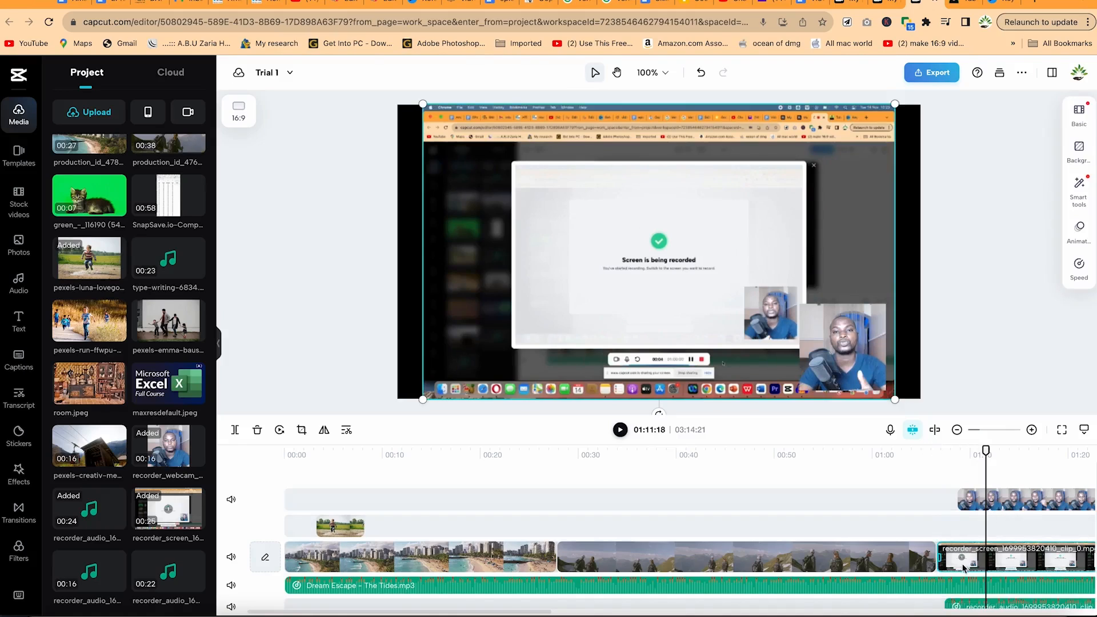
click(974, 605)
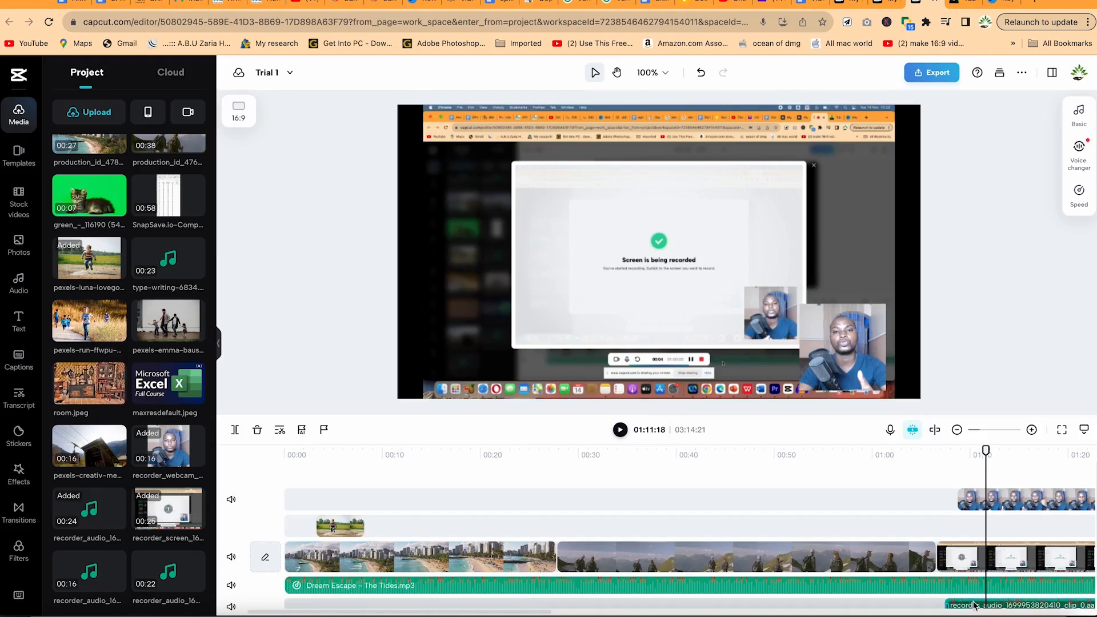
- Shrink the recorded webcam overlay slightly and move it to the lower-left corner of the video frame
click(978, 506)
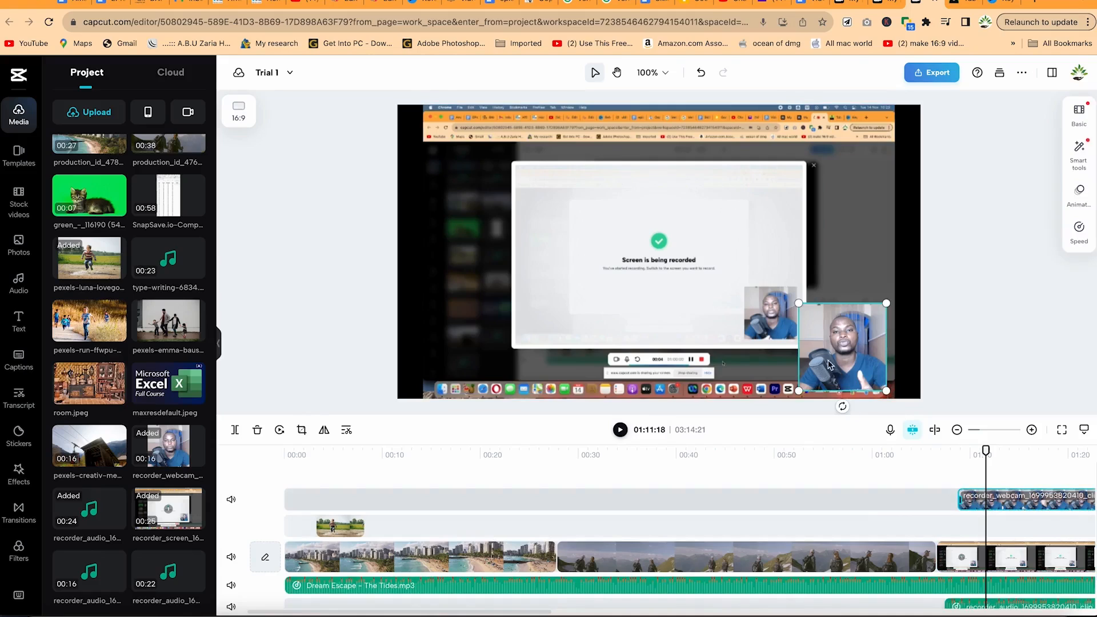
mouse_move(799, 305)
mouse_down()
mouse_move(683, 243)
mouse_move(803, 314)
mouse_move(700, 249)
mouse_move(752, 272)
mouse_move(799, 320)
mouse_up()
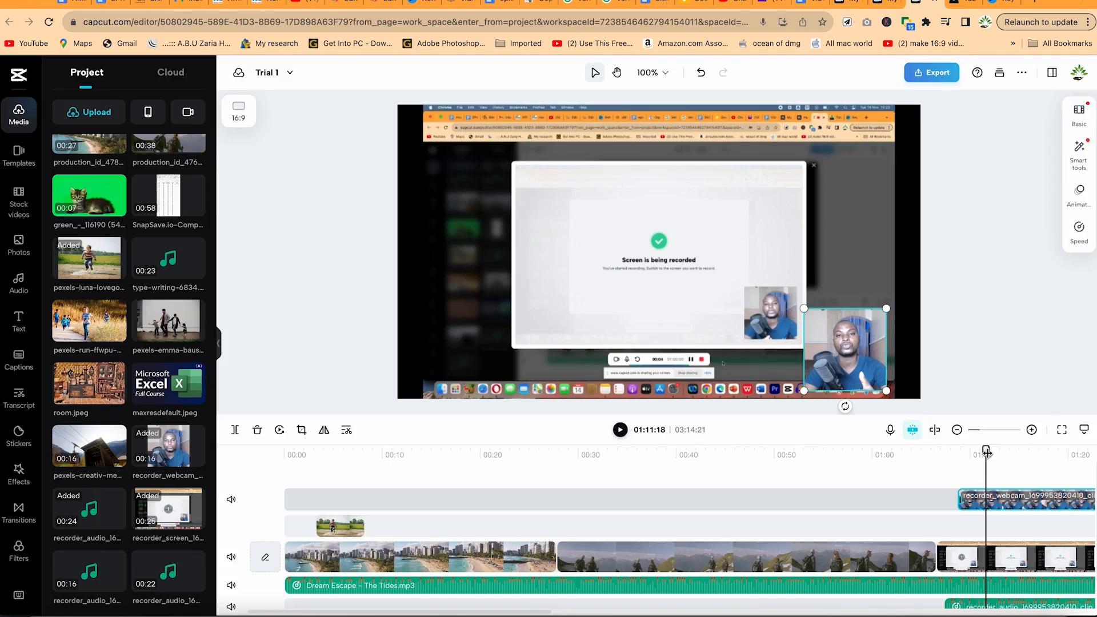
drag(855, 360, 466, 352)
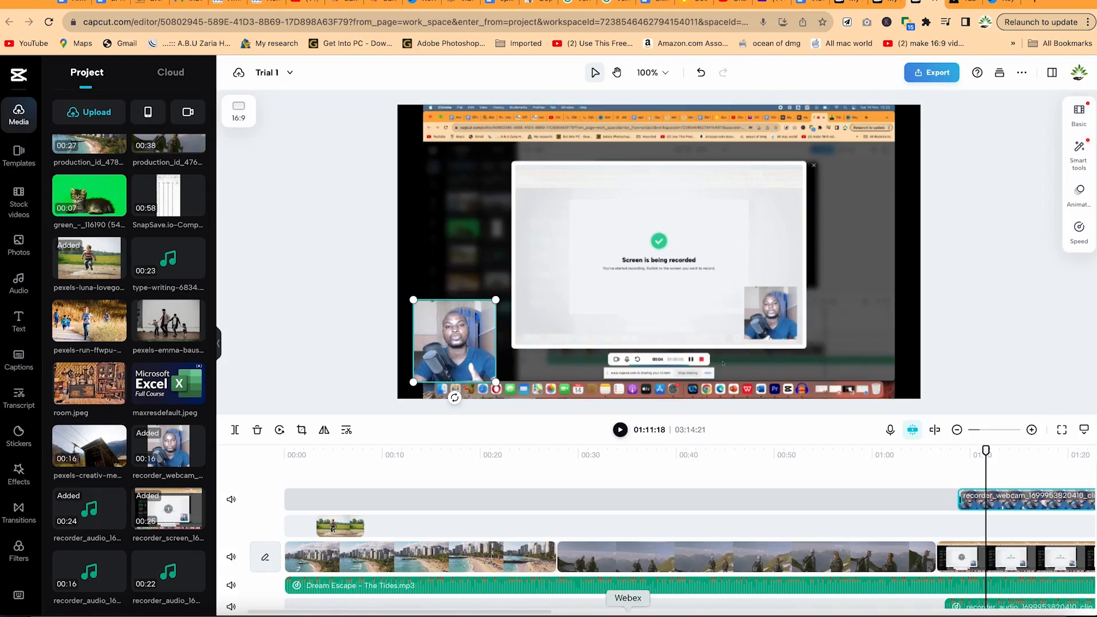
click(528, 609)
drag(528, 608, 618, 608)
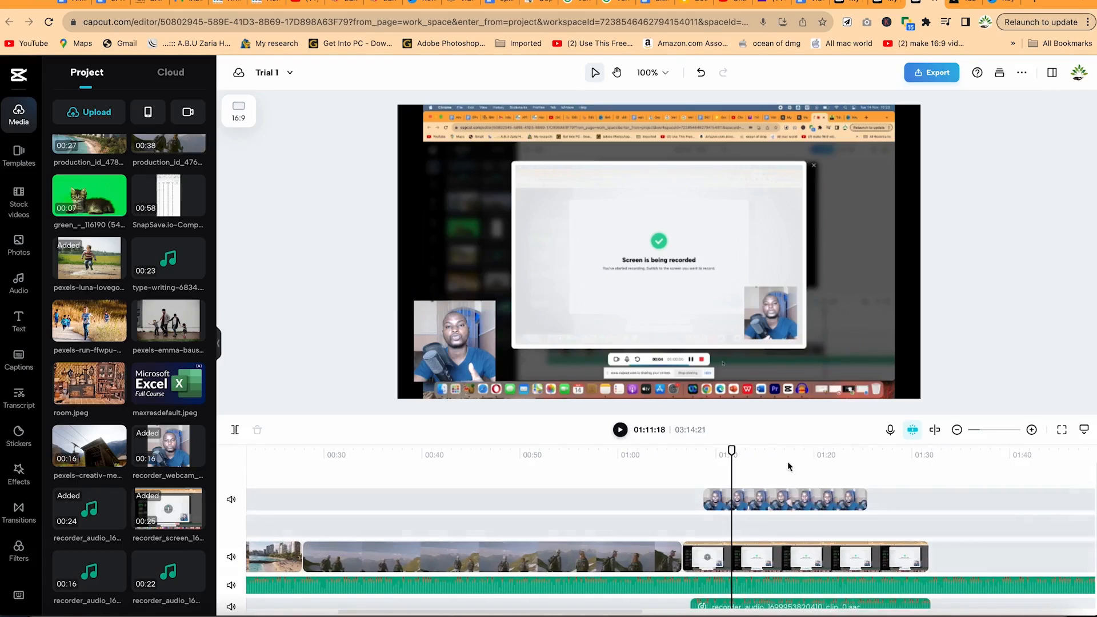
click(778, 501)
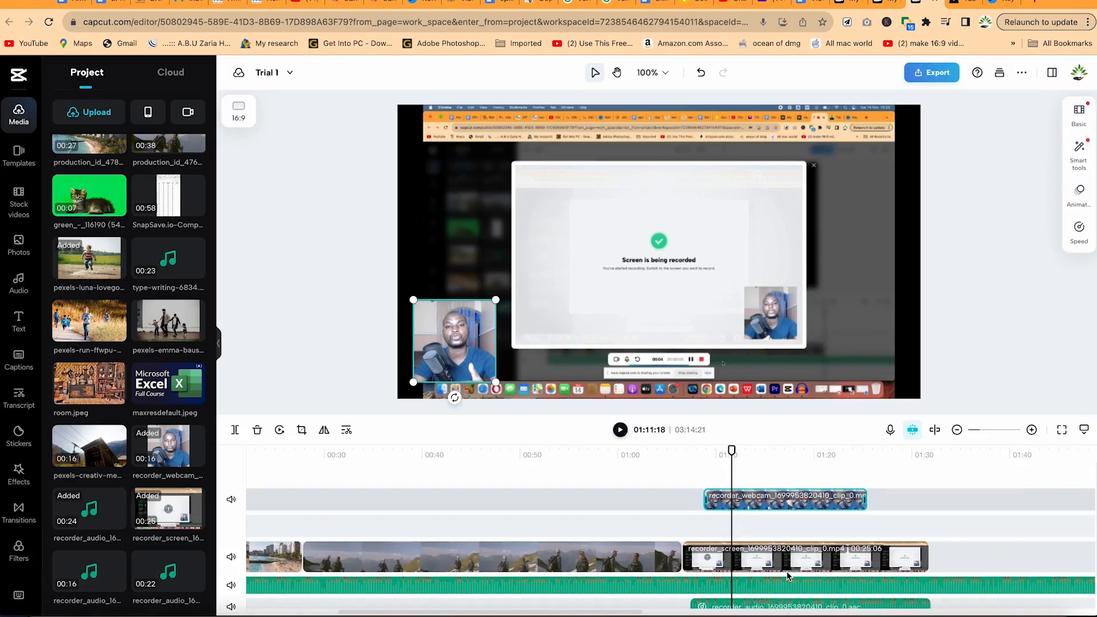
click(789, 573)
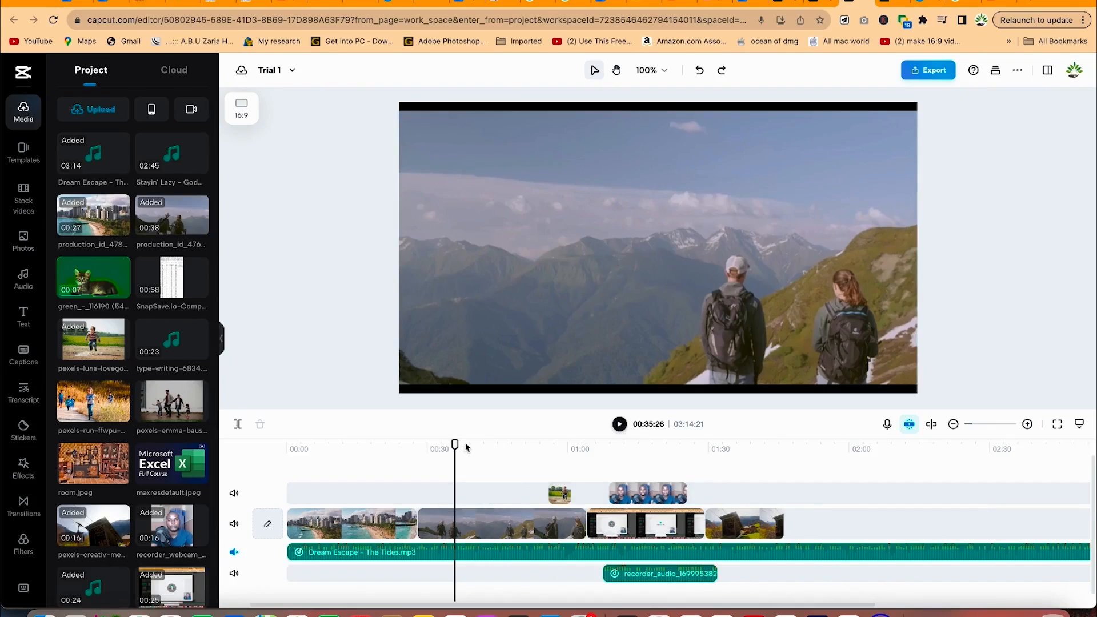
- Split the mountain hikers clip at 00:39:16 and check that both pieces can be selected separately
mouse_move(454, 444)
mouse_down()
mouse_move(265, 417)
mouse_move(483, 450)
mouse_move(326, 444)
mouse_move(471, 451)
mouse_up()
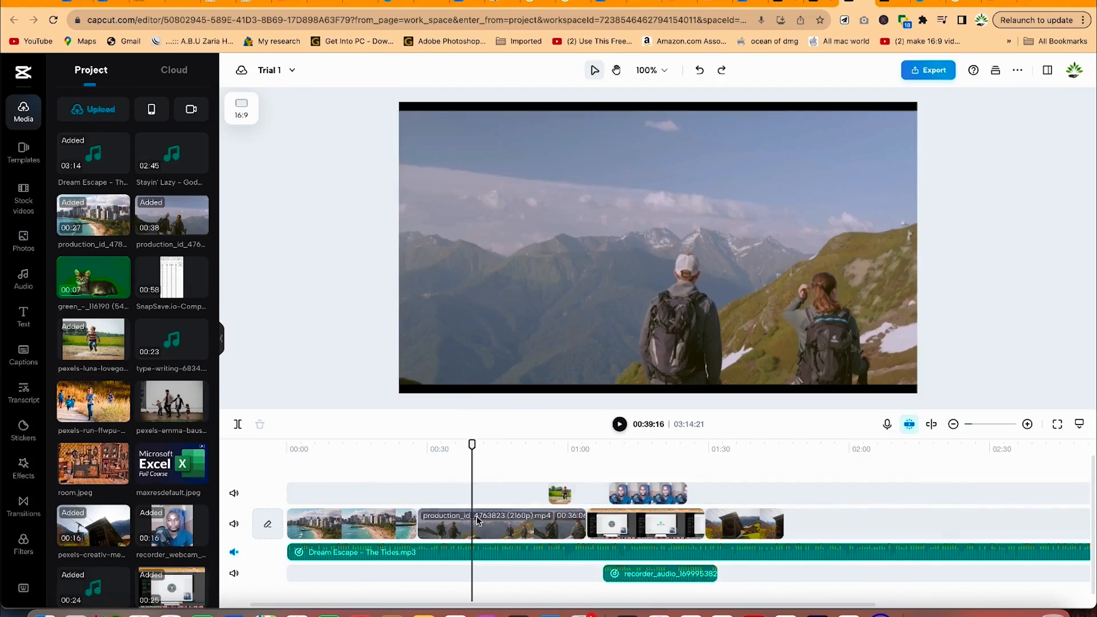
click(457, 523)
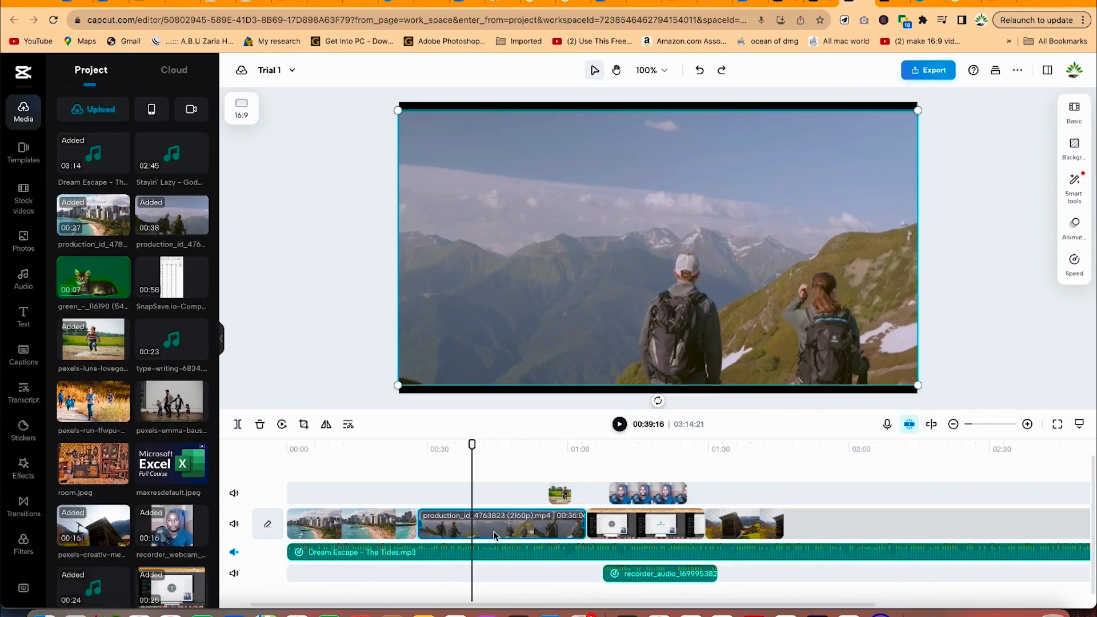
key(super+b)
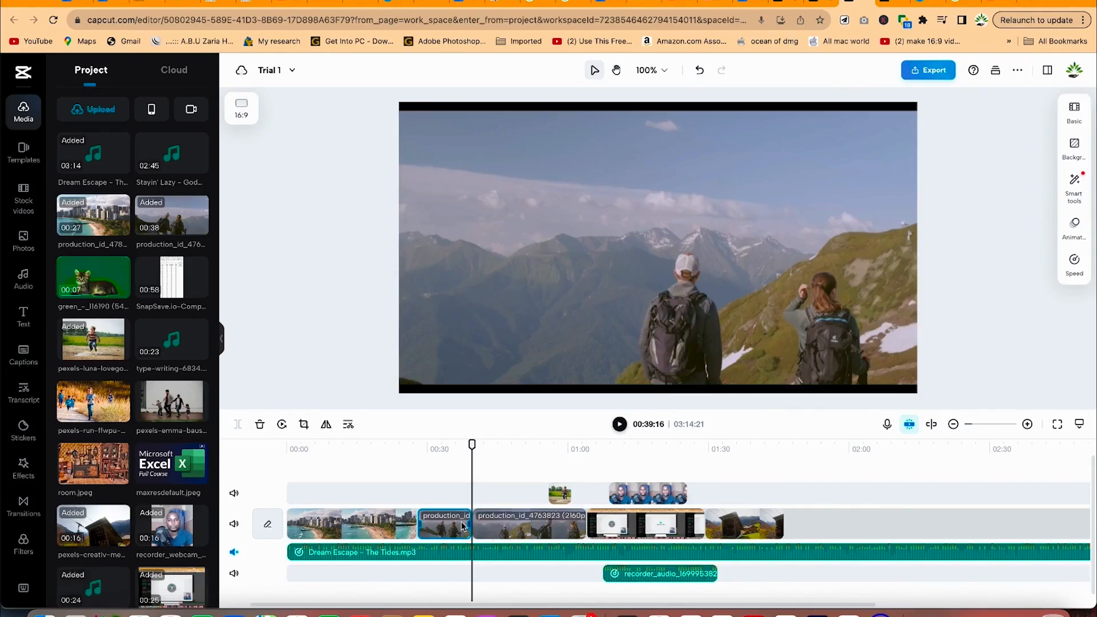
click(521, 528)
click(445, 527)
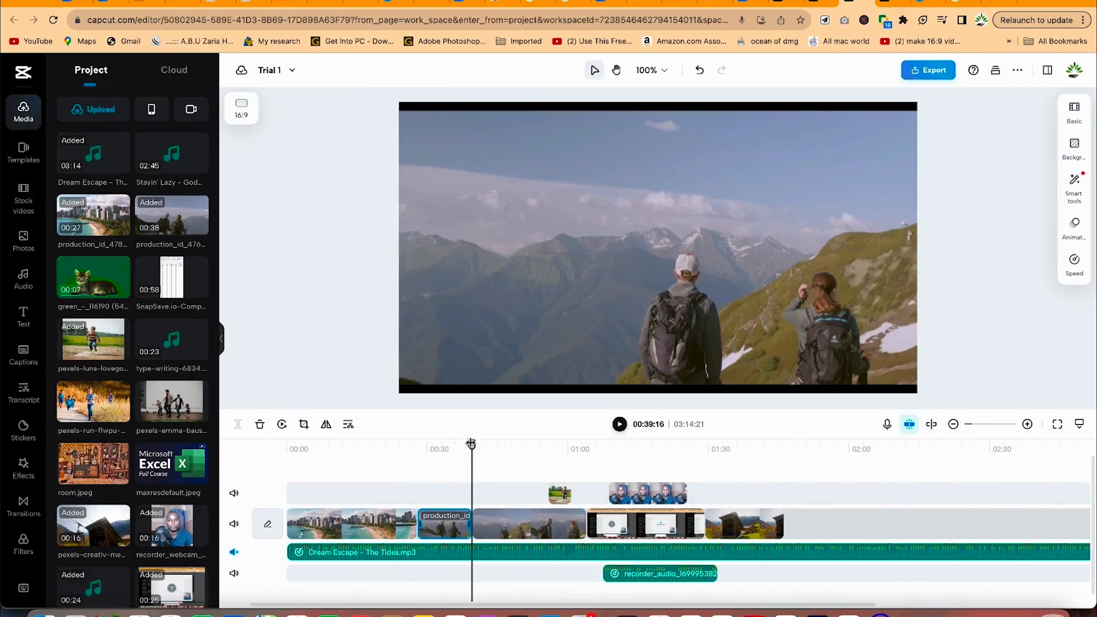
- Split the second piece of the hikers clip at 00:46:02
drag(474, 445, 502, 445)
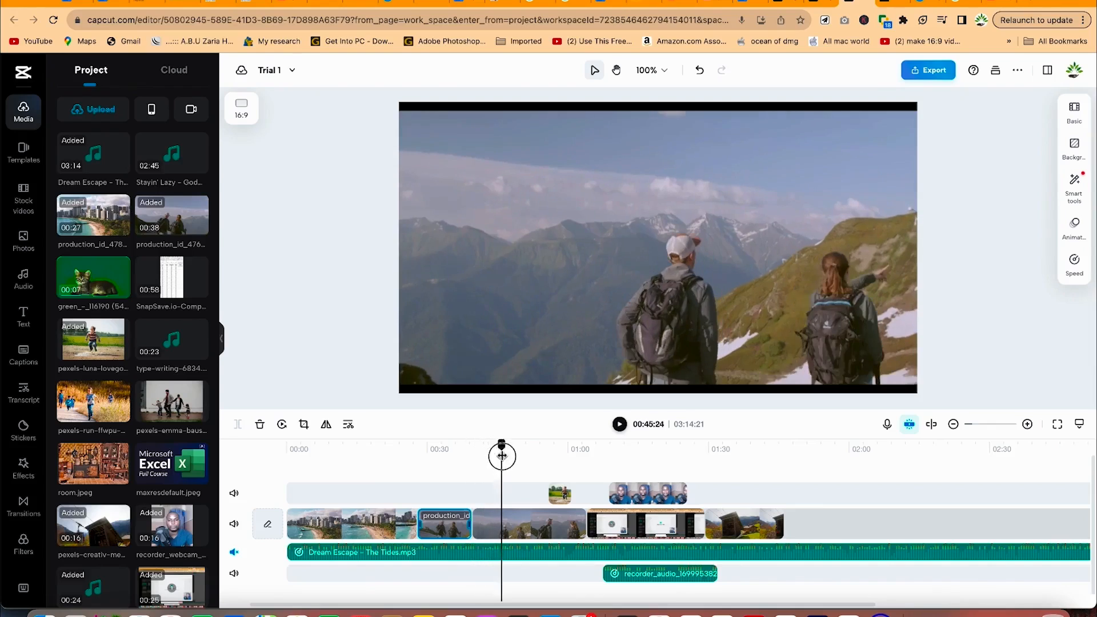
click(514, 527)
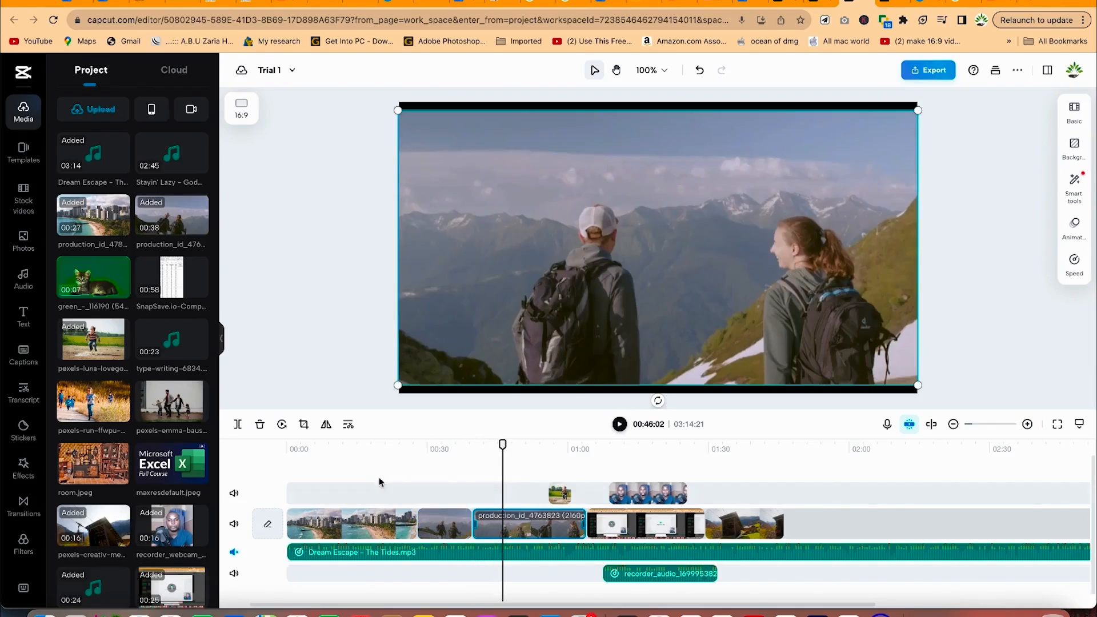
click(239, 424)
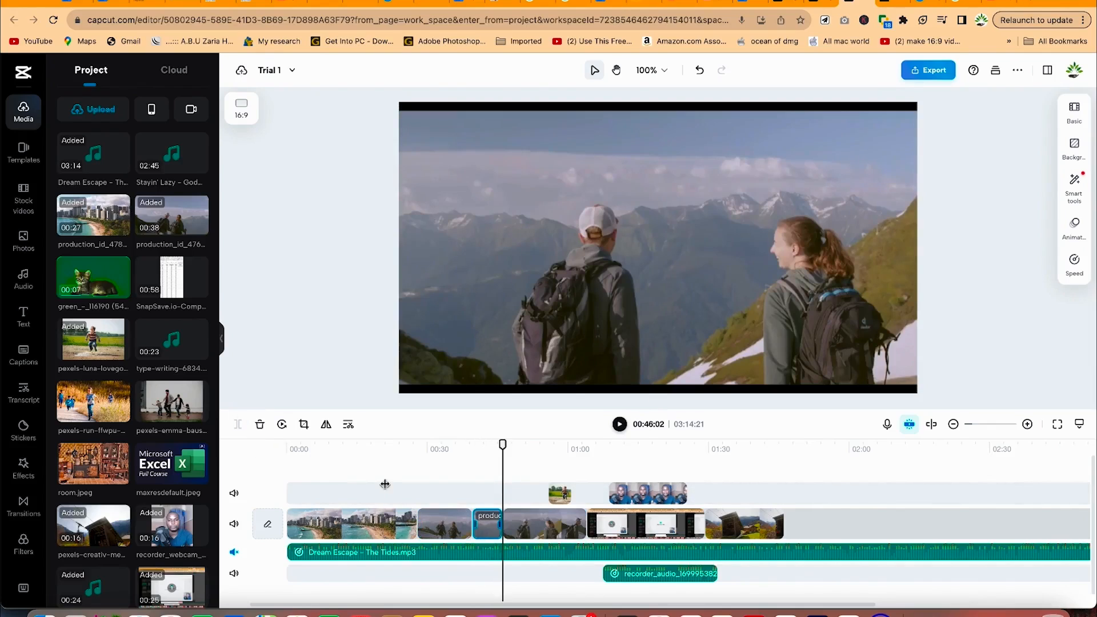
- Select the beach clip, the first hikers piece and the Dream Escape music together, and split the selection at 00:33:24
drag(502, 447, 445, 447)
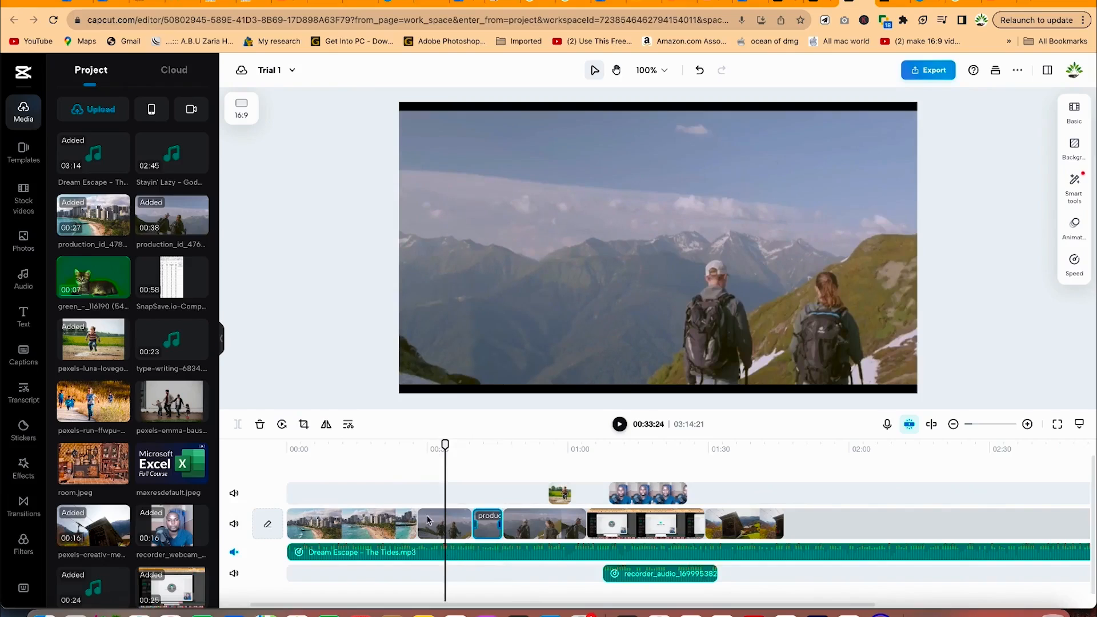
drag(414, 490, 438, 520)
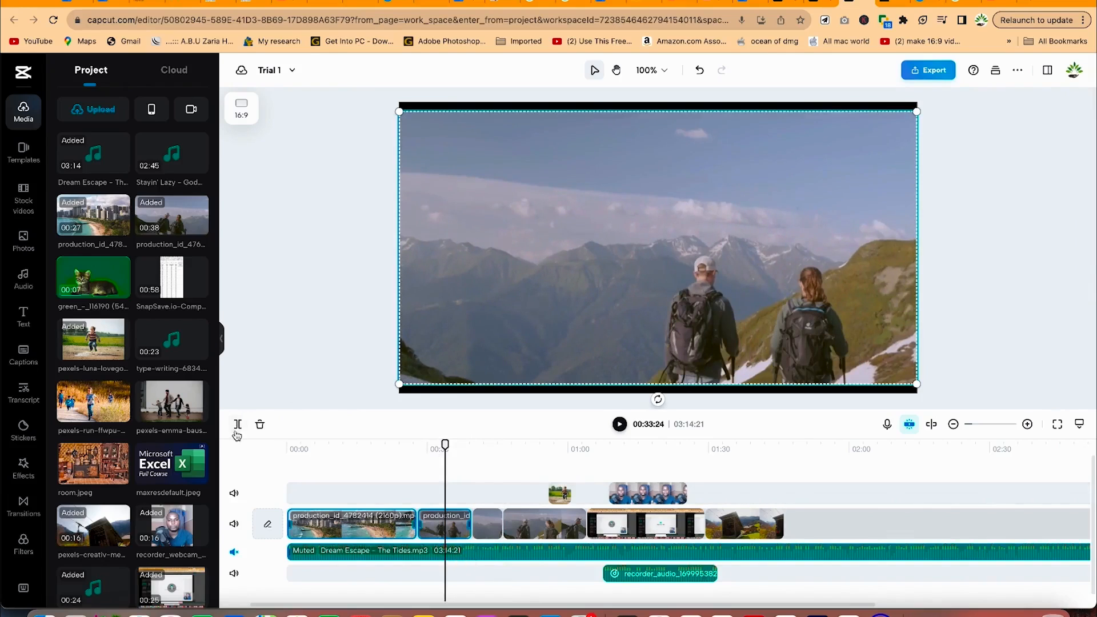
click(238, 424)
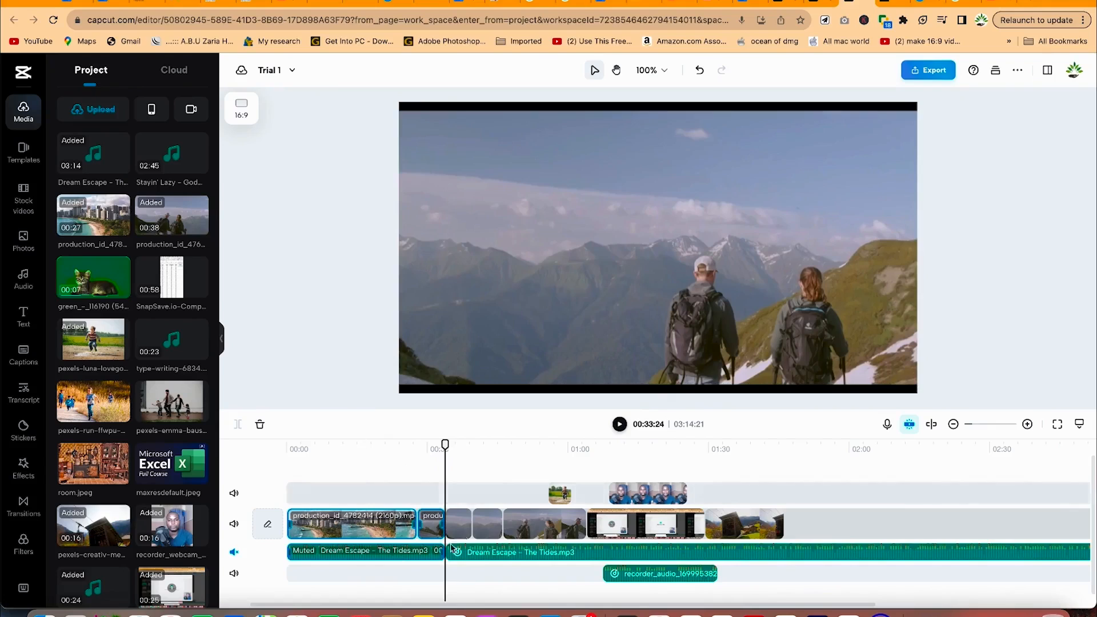
- Delete the short hikers piece right after the beach clip and undo the deletion, trying both ways of deleting
click(377, 535)
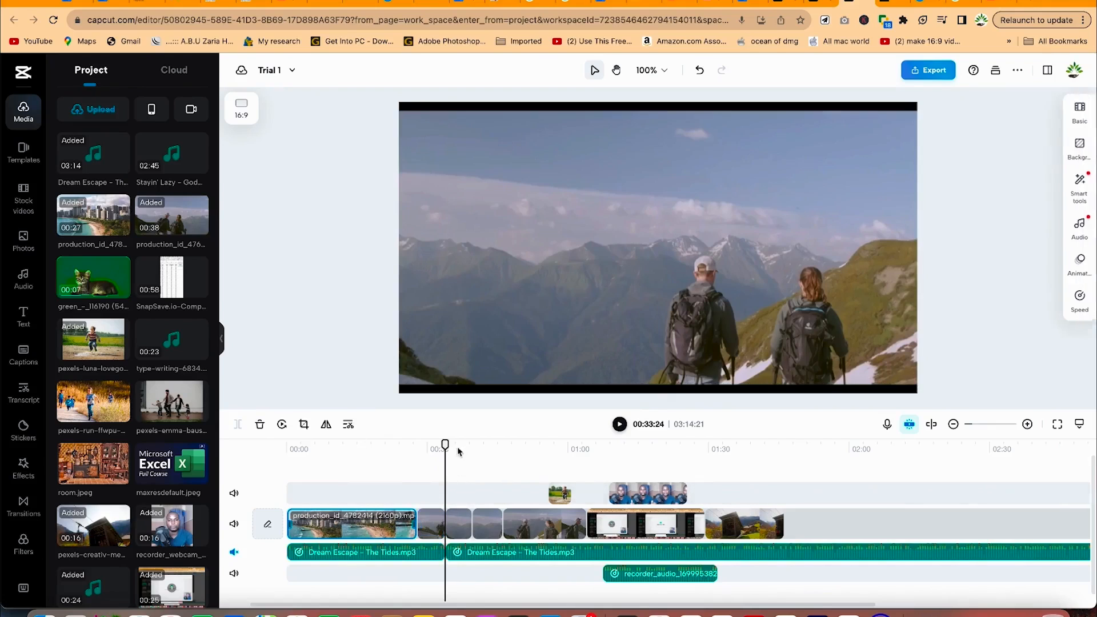
drag(445, 446, 391, 447)
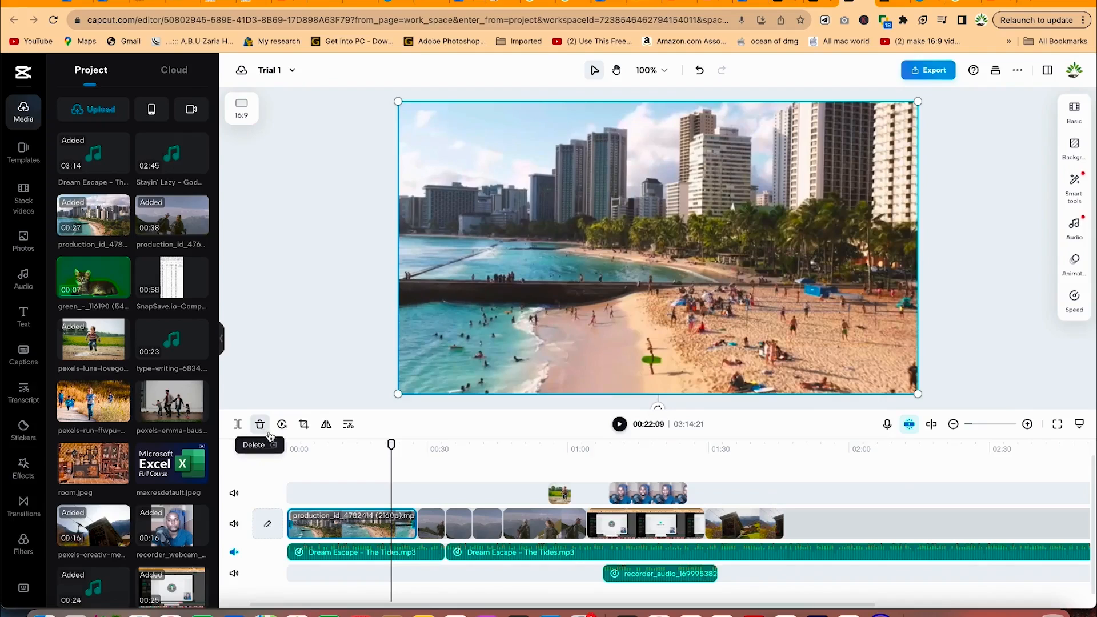
click(438, 525)
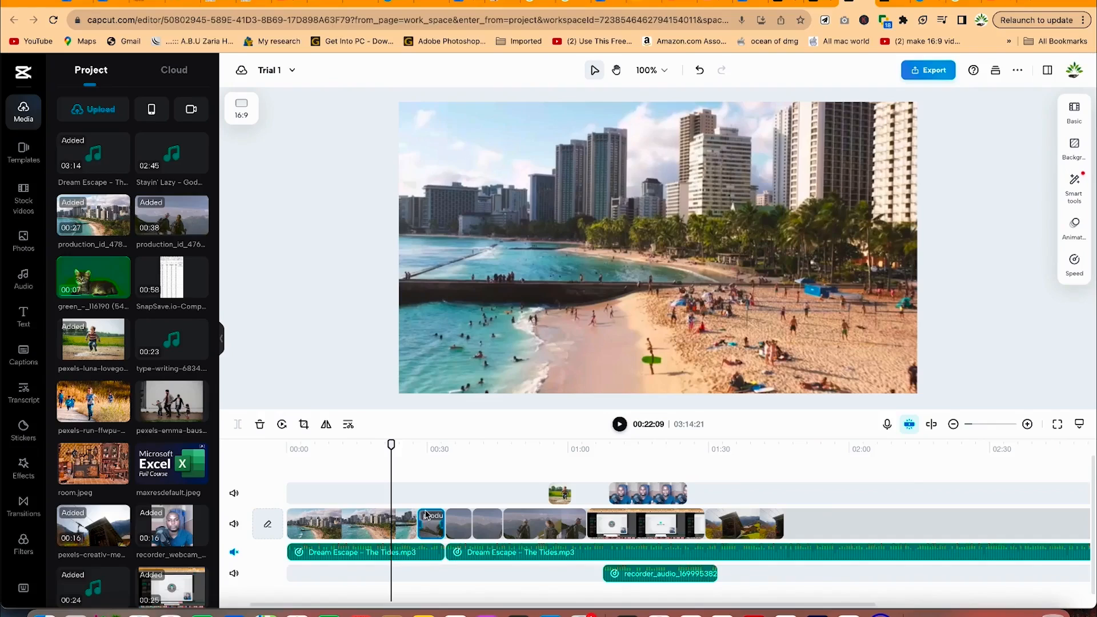
key(BackSpace)
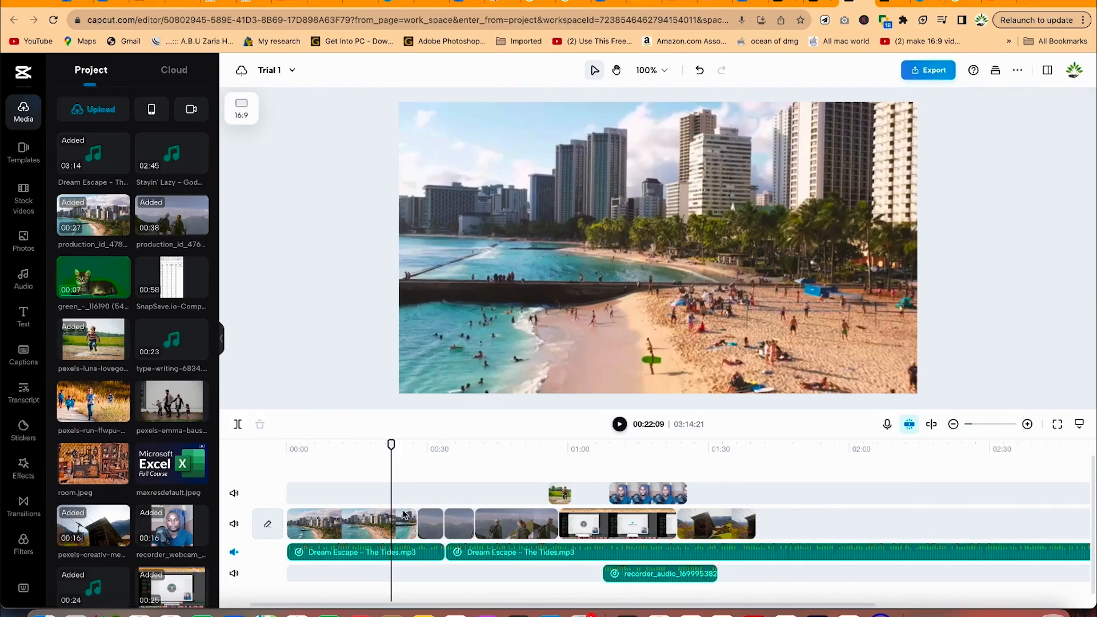
click(430, 525)
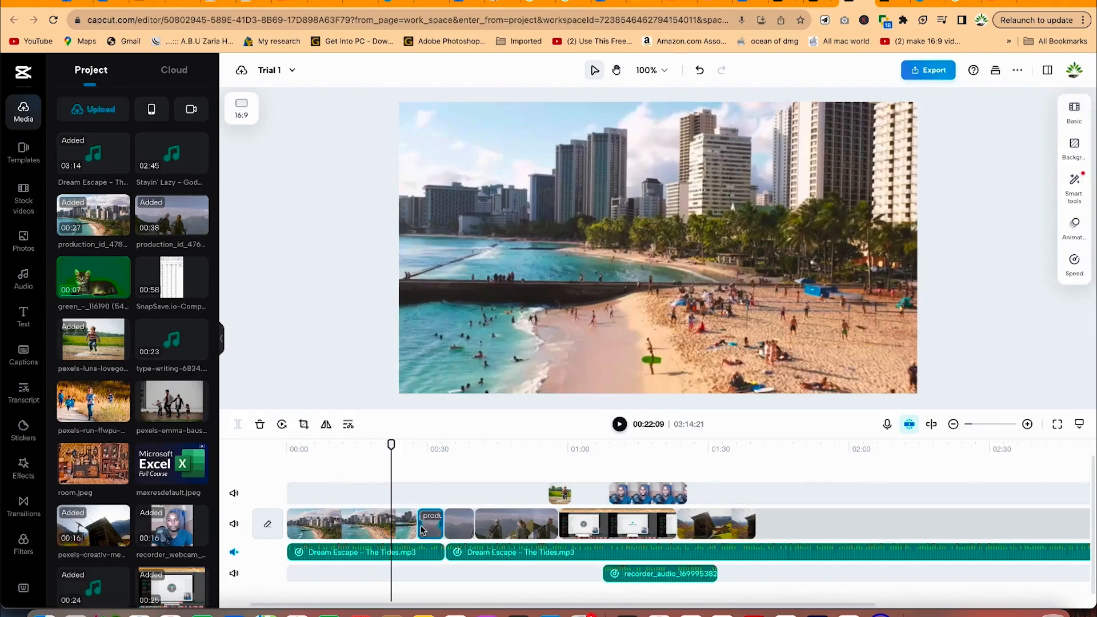
key(super+z)
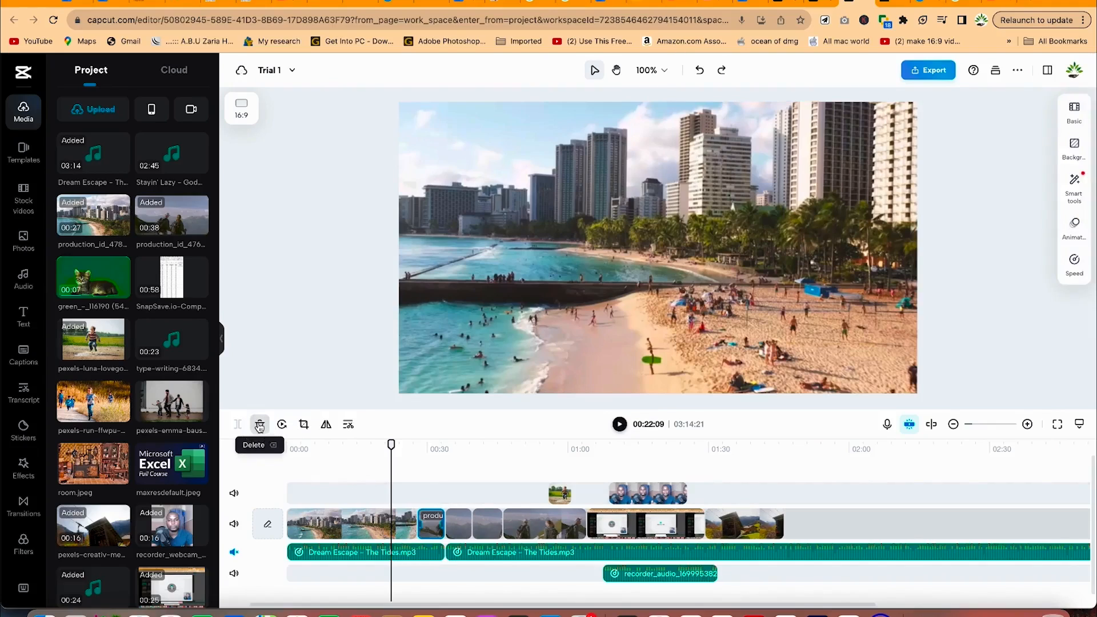
click(259, 425)
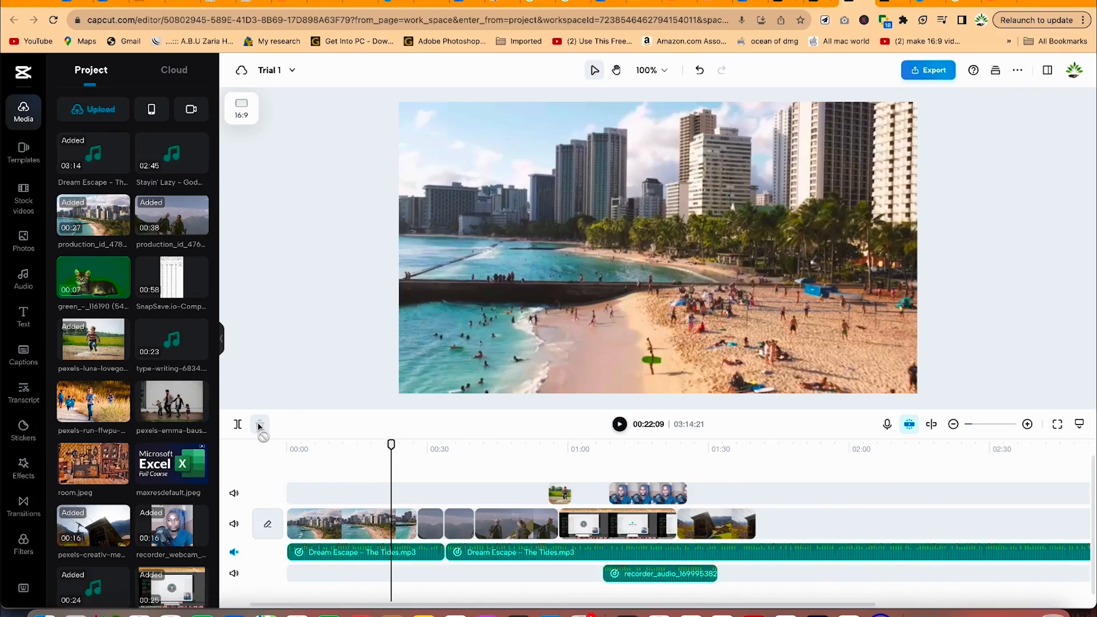
key(super+z)
- Open the crop settings for the beach clip and play its first three seconds
click(354, 527)
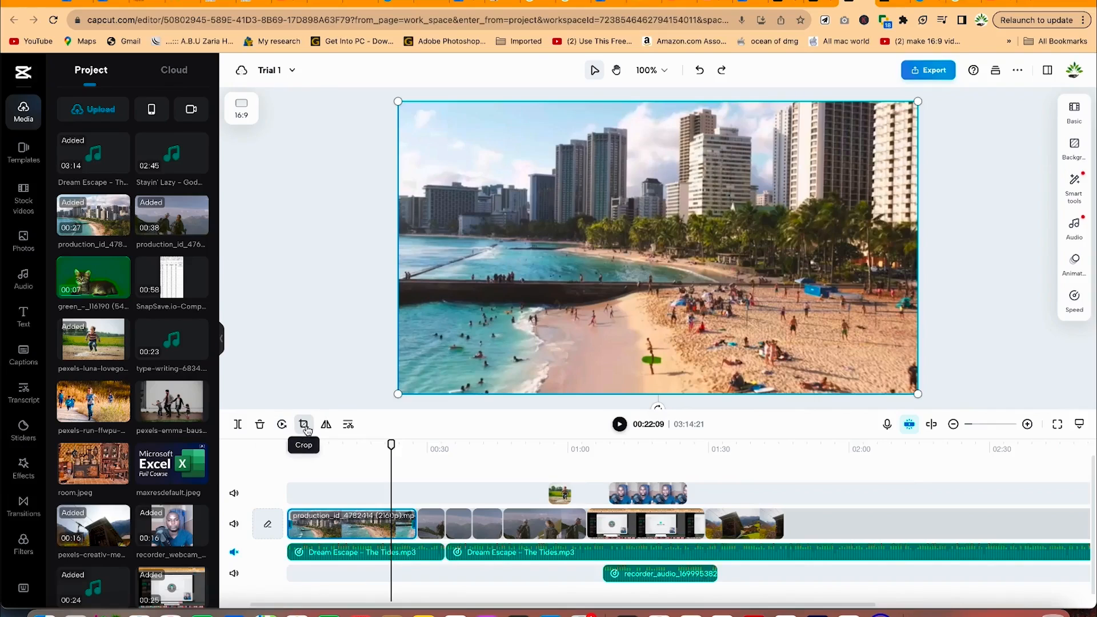
click(303, 424)
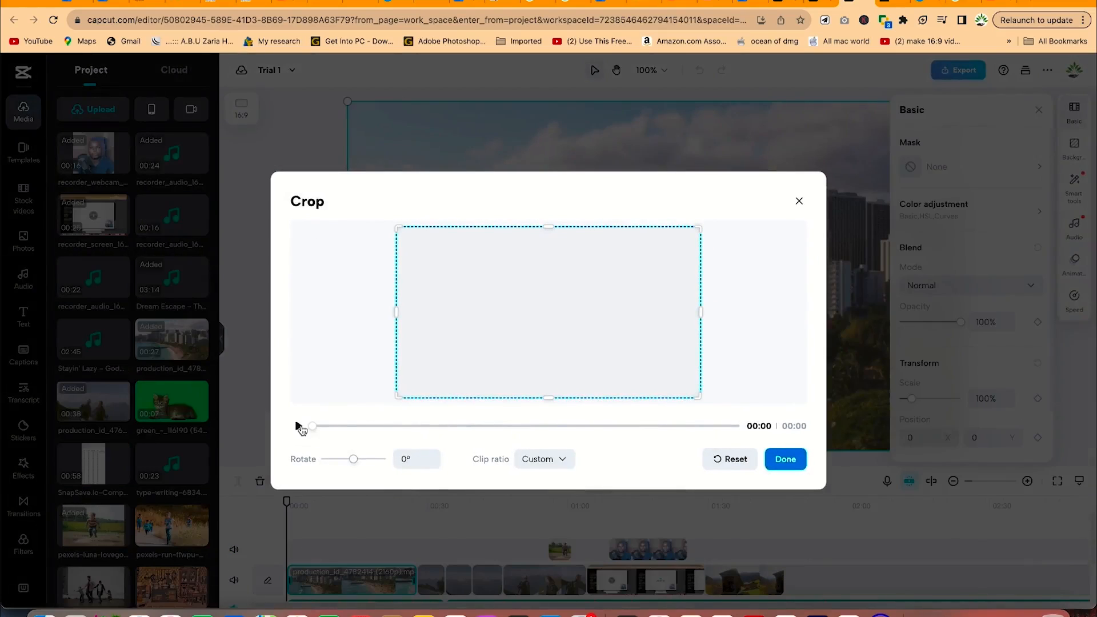
click(299, 427)
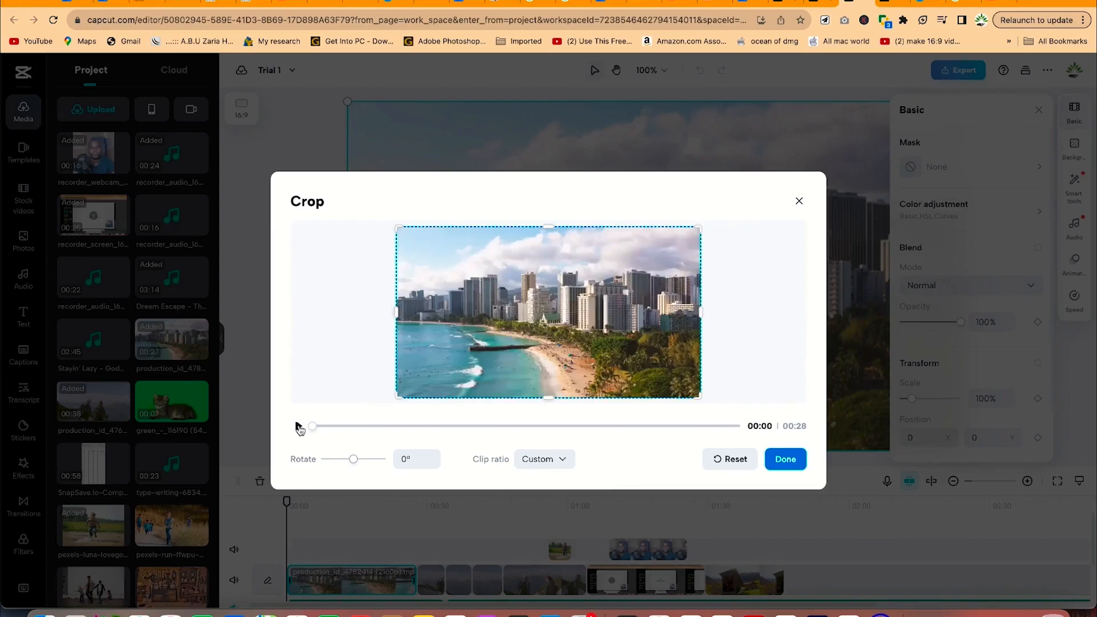
click(300, 427)
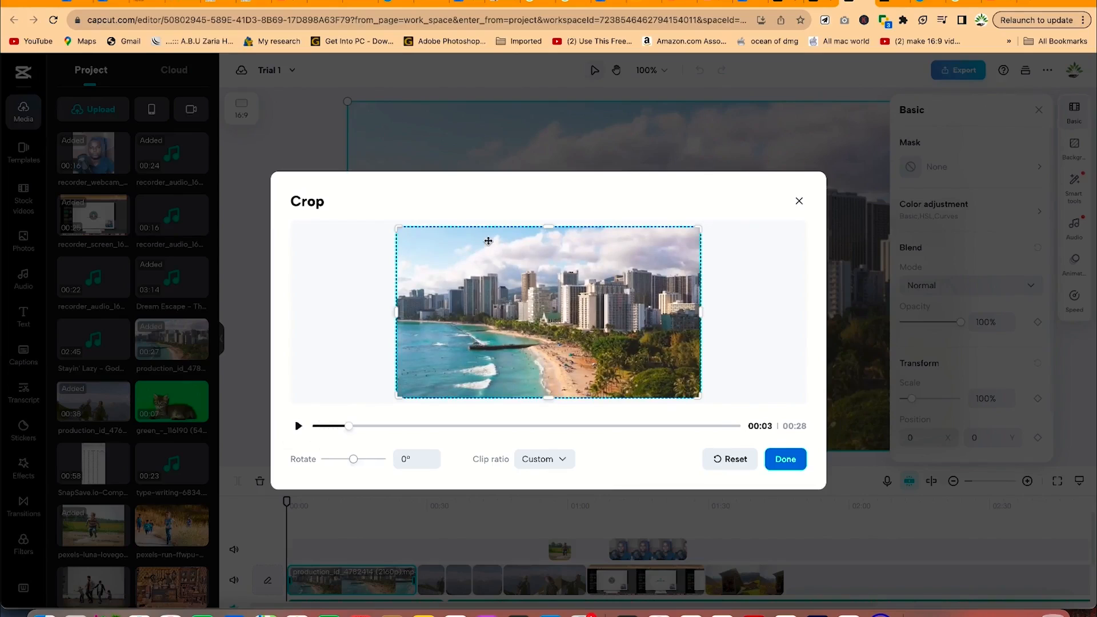
- Pull the crop frame slightly inward on all four sides of the beach clip and play the footage to about 00:08
drag(396, 313, 419, 312)
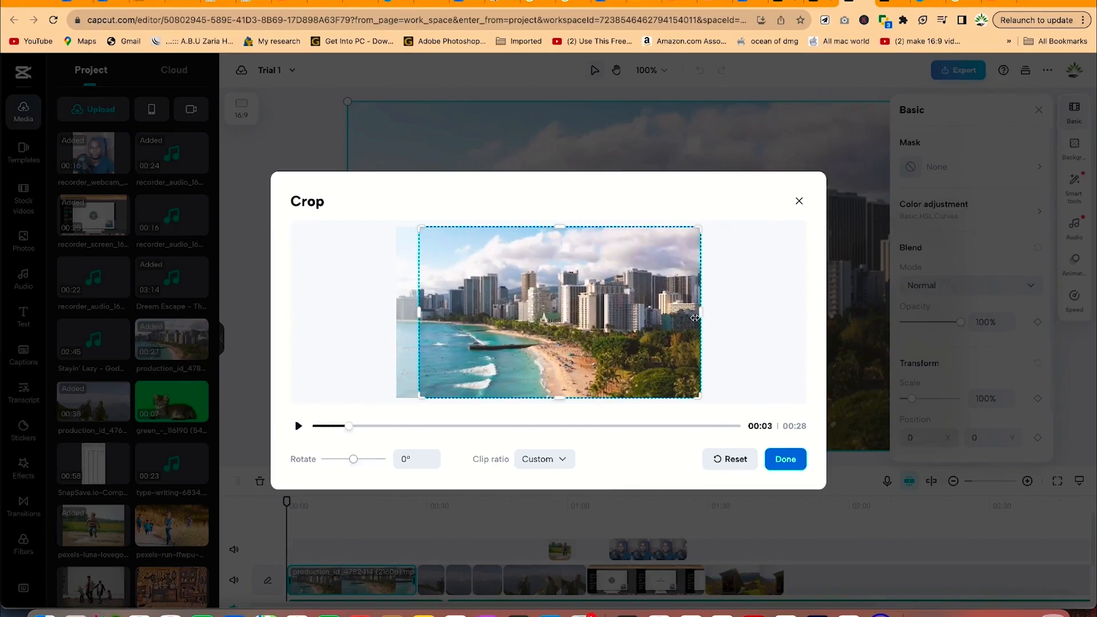
drag(699, 311, 676, 311)
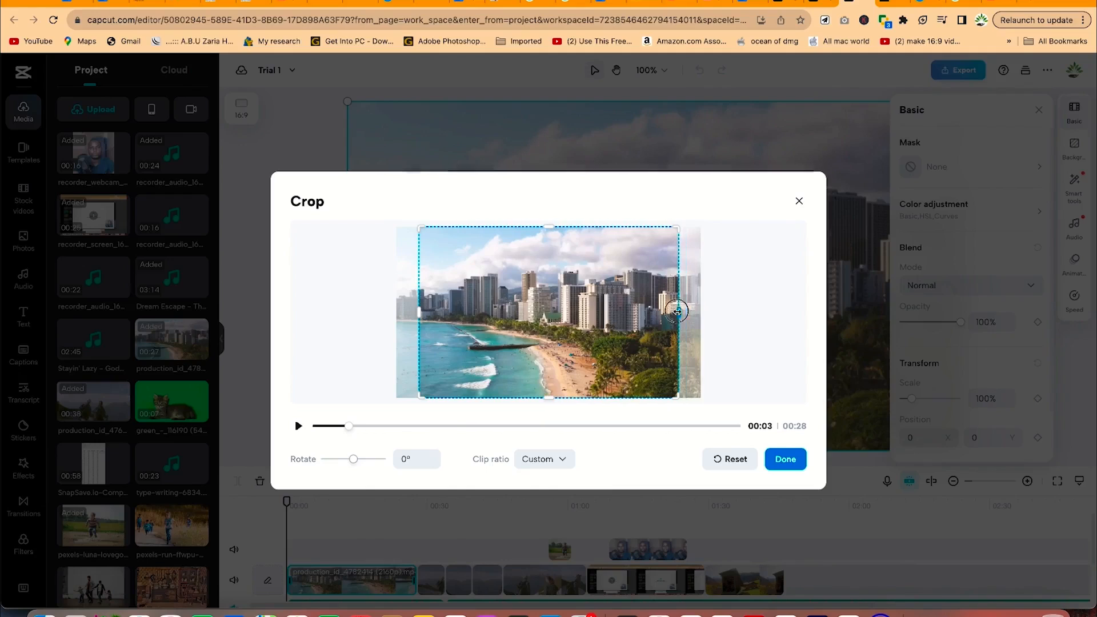
drag(545, 227, 547, 241)
drag(559, 394, 548, 387)
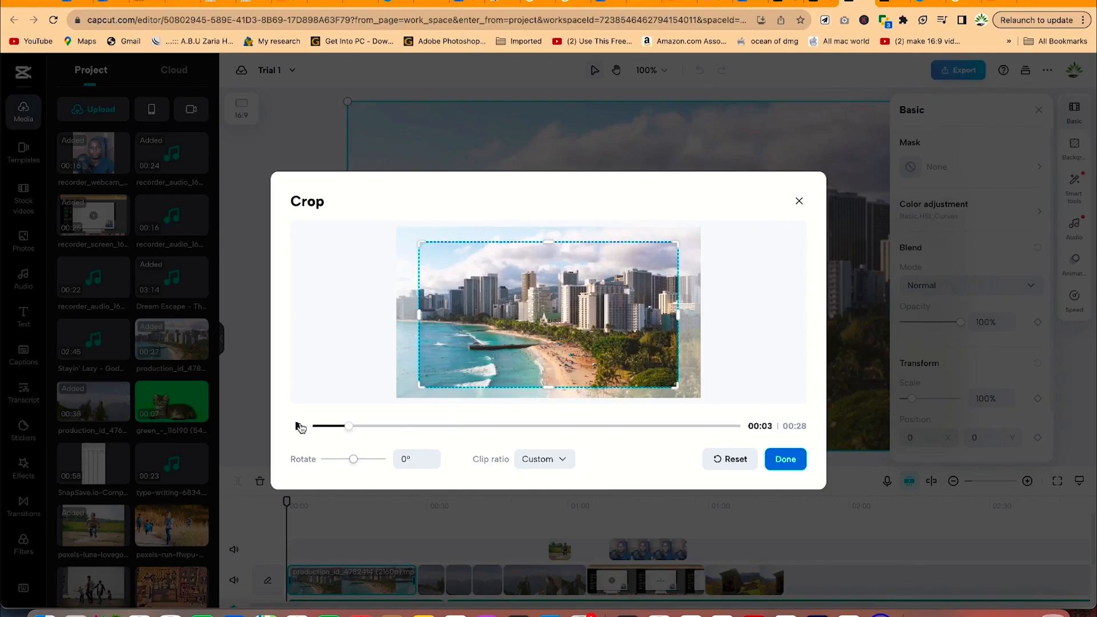
click(300, 426)
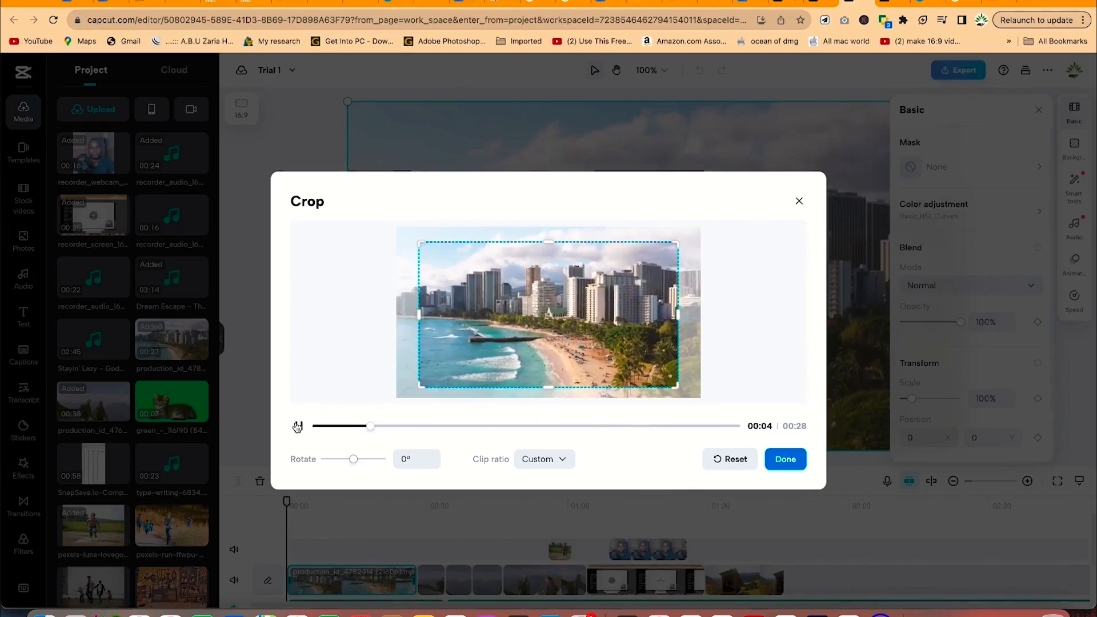
click(300, 426)
- Rotate the beach clip by -1° in the crop settings, check the clip ratio options, and reset the crop before finishing
mouse_move(351, 460)
mouse_down()
mouse_move(367, 467)
mouse_move(354, 458)
mouse_up()
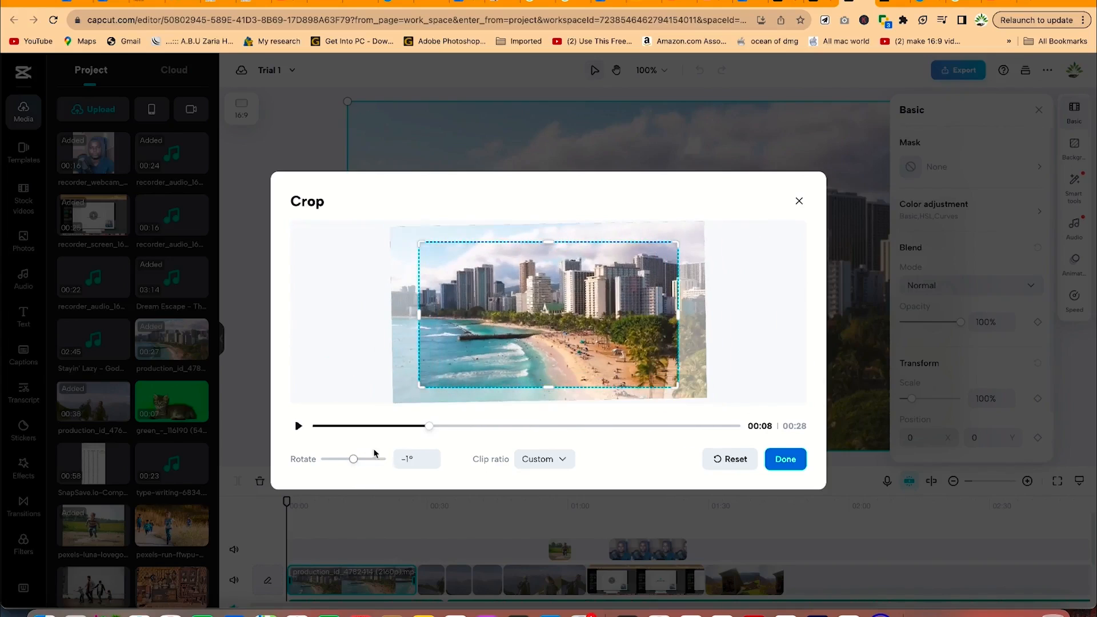
click(563, 459)
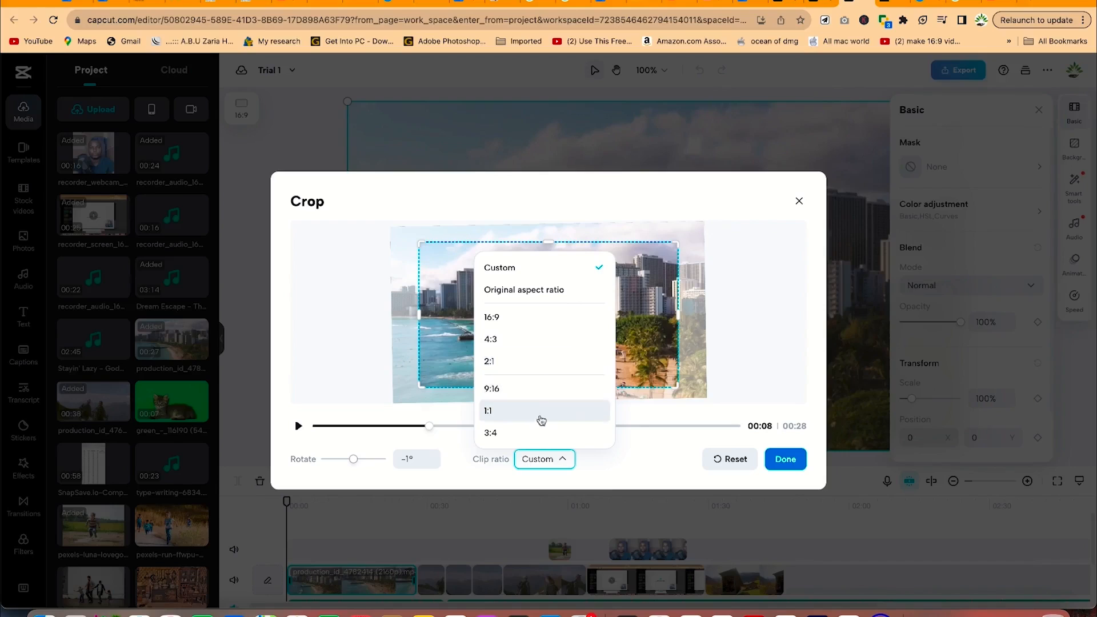
click(623, 459)
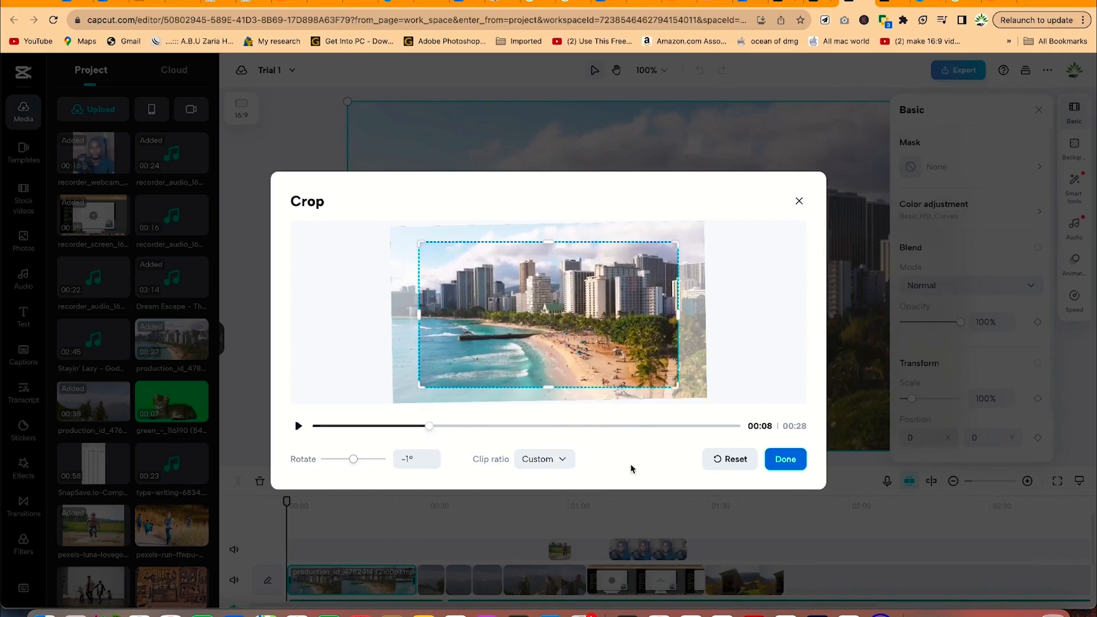
click(715, 466)
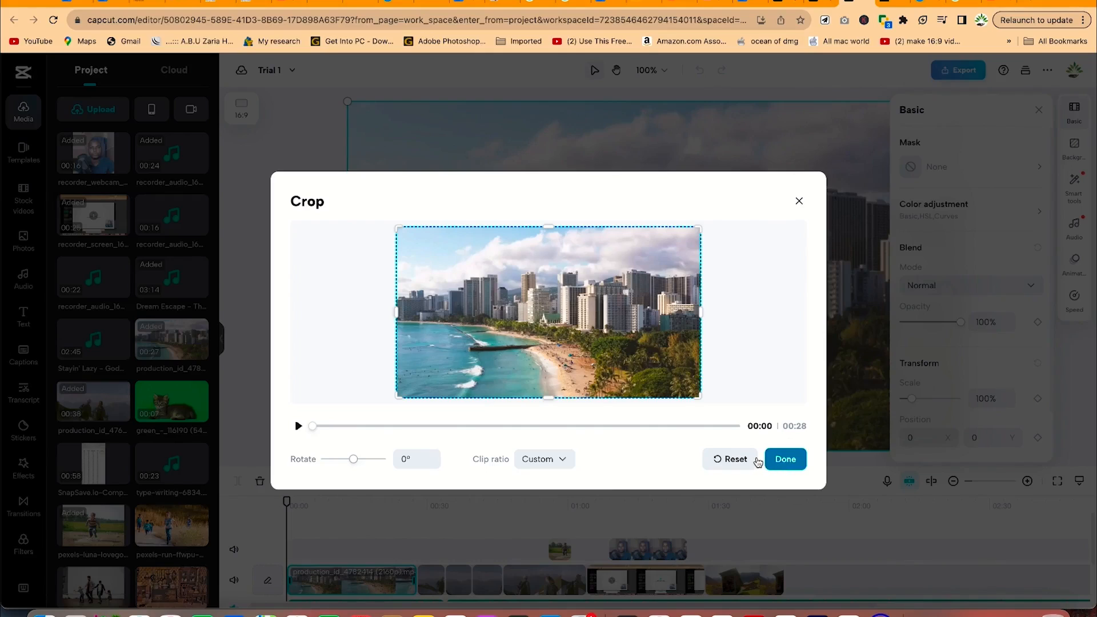
click(759, 459)
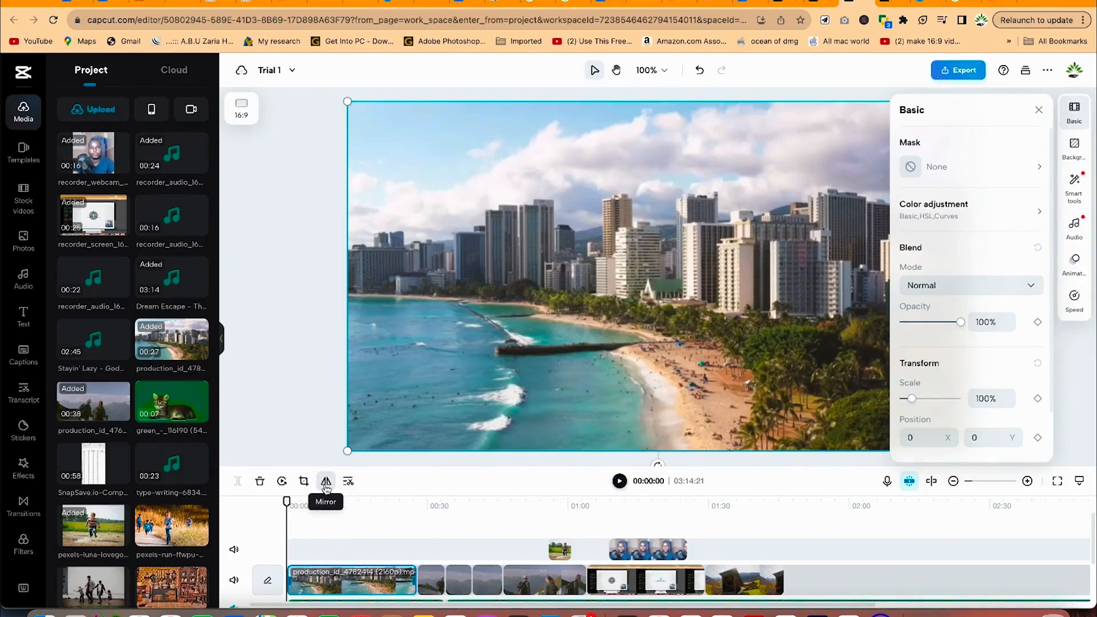
- Mirror the longest hikers piece at 00:49:06 and play the timeline briefly from 01:17:27
drag(285, 502, 518, 535)
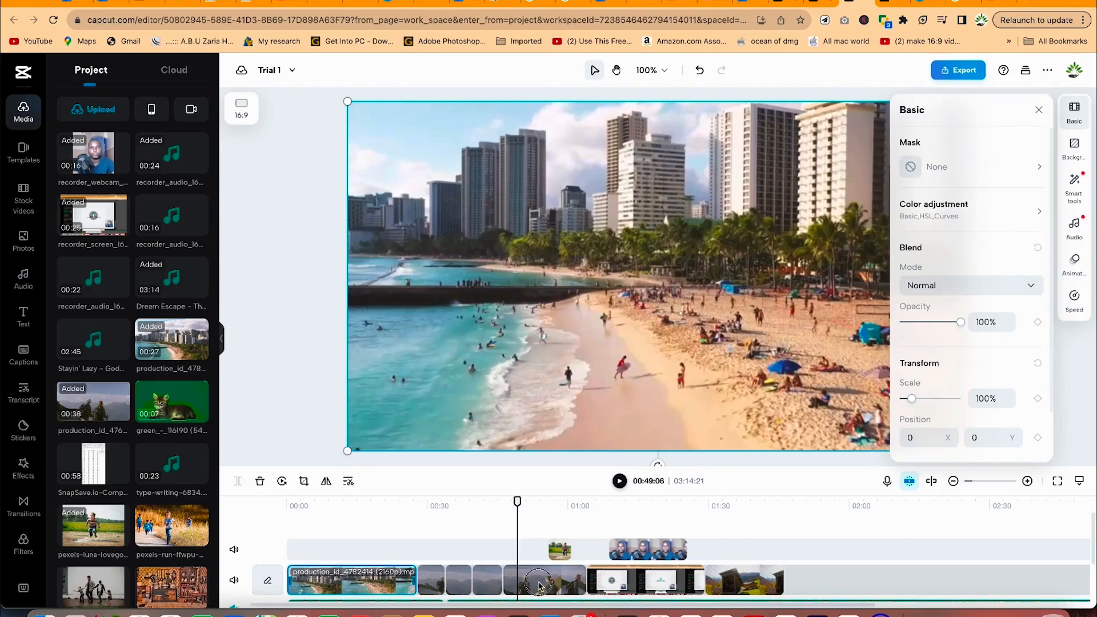
click(540, 586)
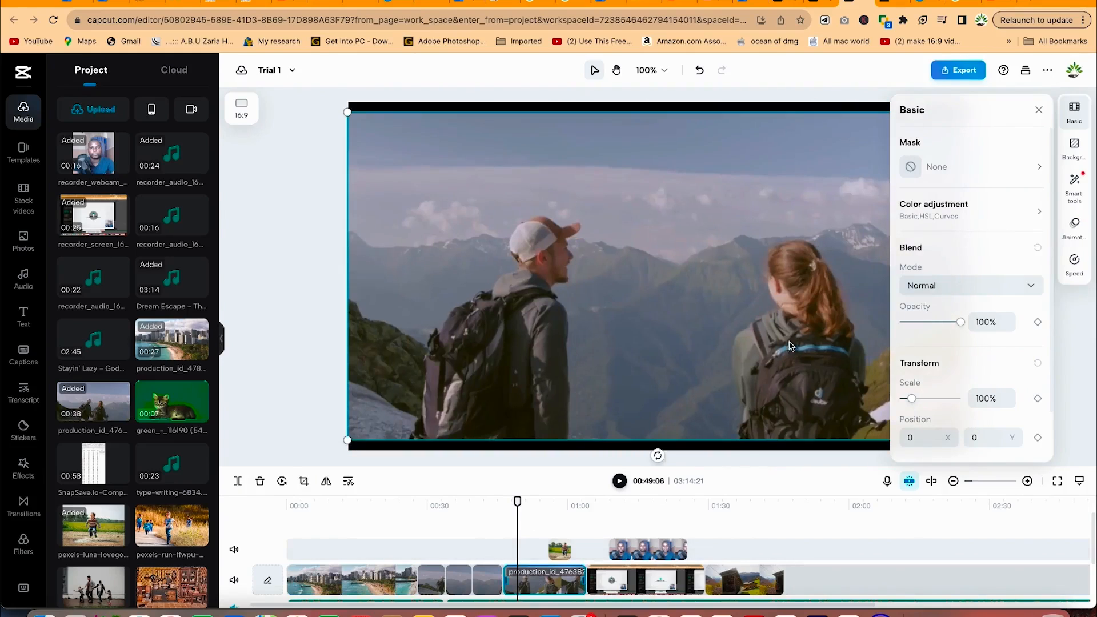
click(1038, 110)
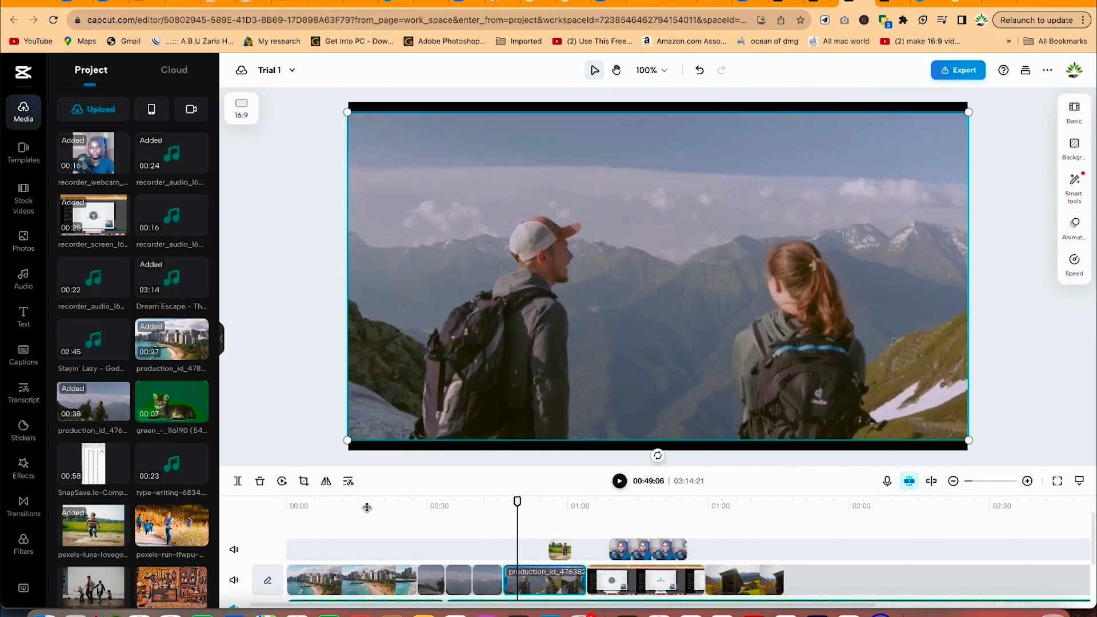
click(327, 483)
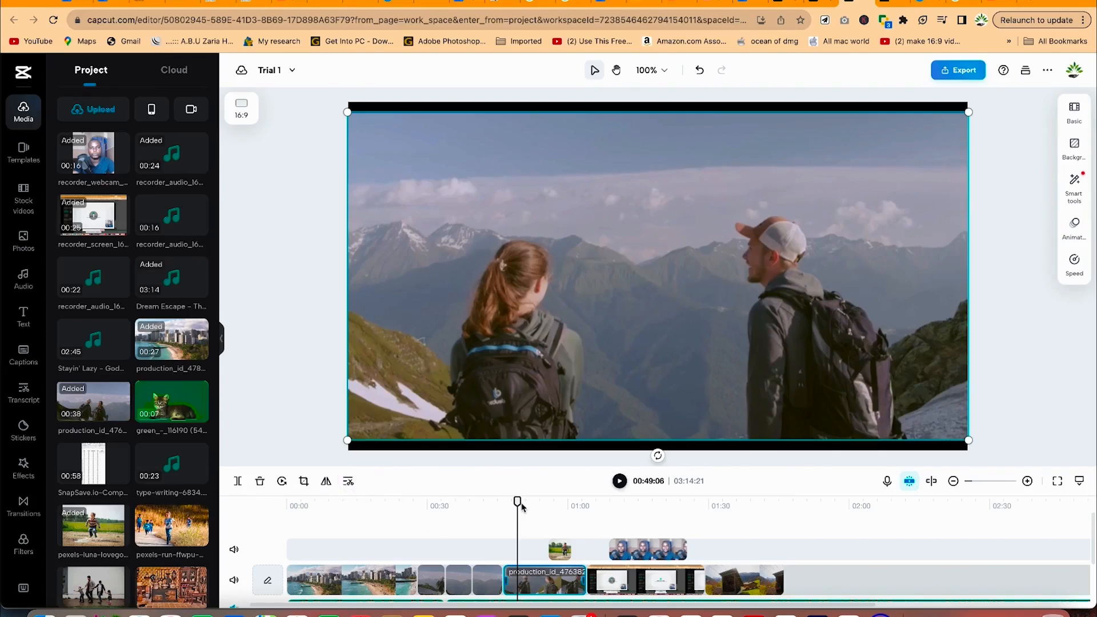
drag(516, 502, 652, 526)
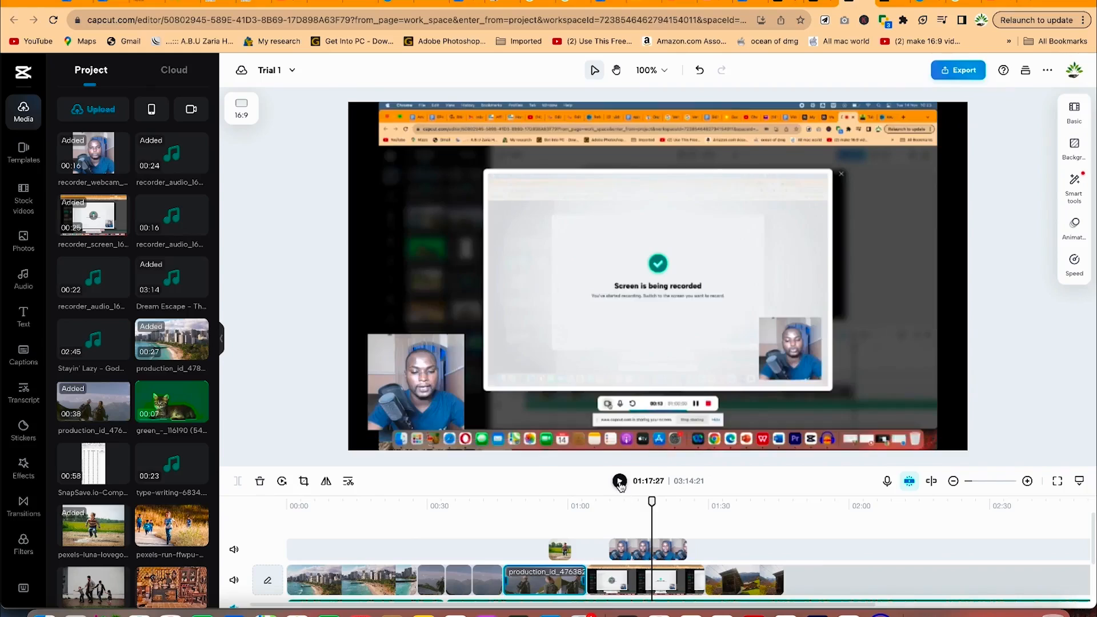
click(620, 482)
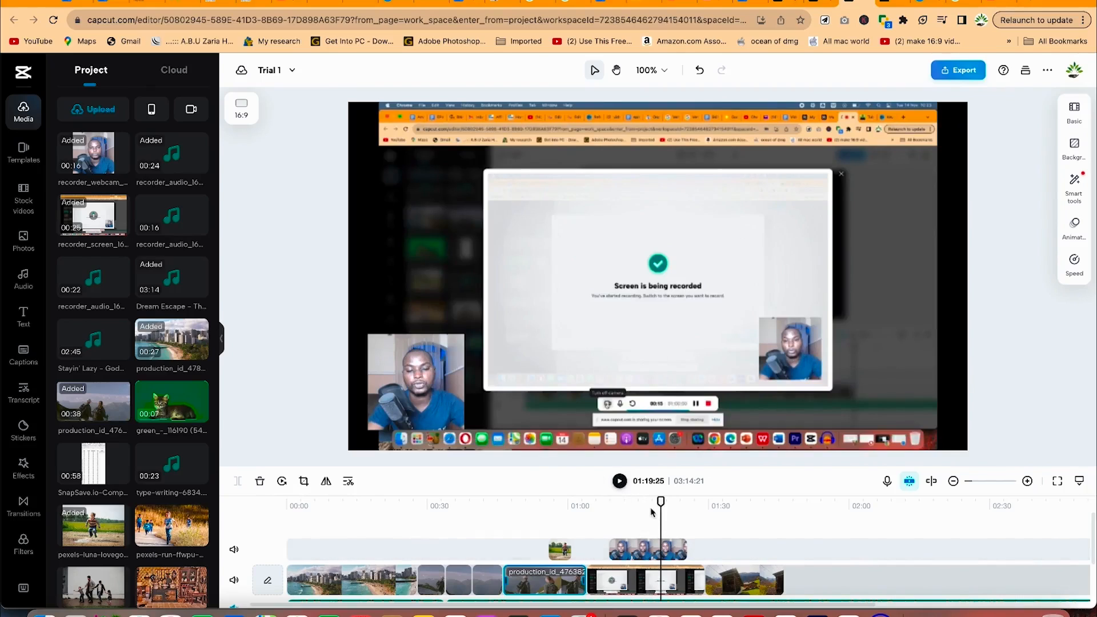
- Trim a little off the start of the beach clip and shorten the end of the wooden hut clip
click(296, 584)
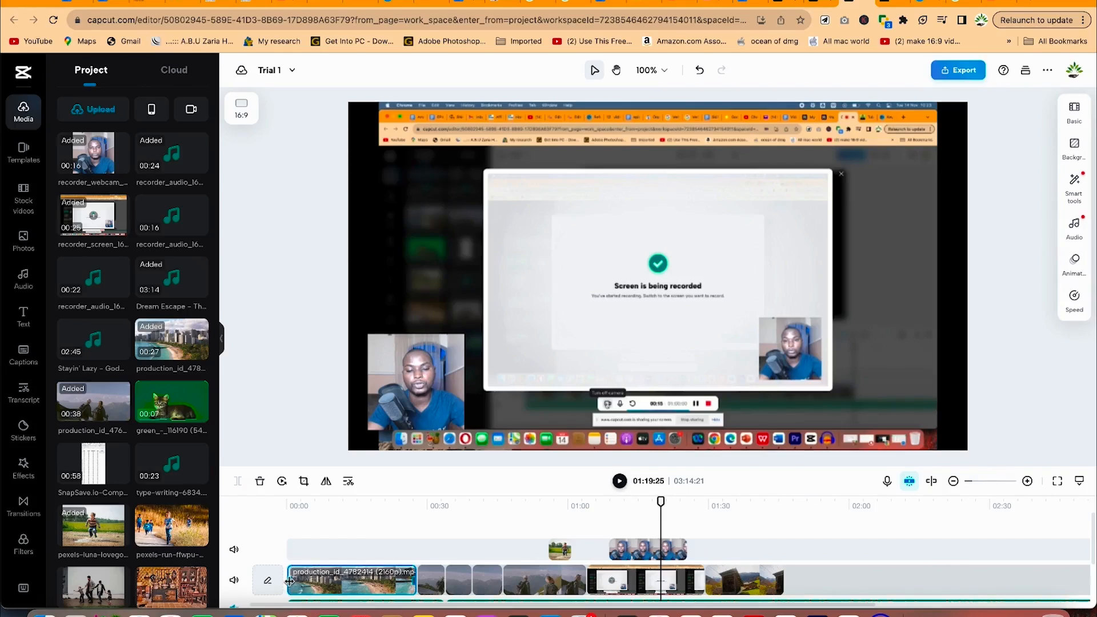
mouse_move(289, 581)
mouse_down()
mouse_move(280, 581)
mouse_move(312, 583)
mouse_move(296, 583)
mouse_up()
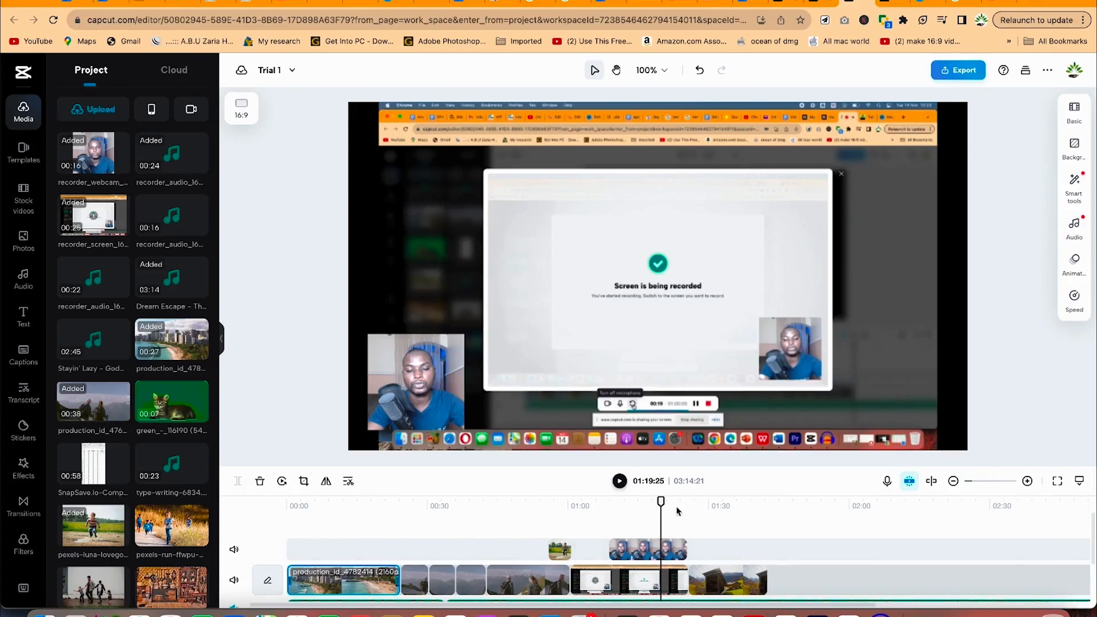
click(753, 580)
drag(765, 582, 734, 585)
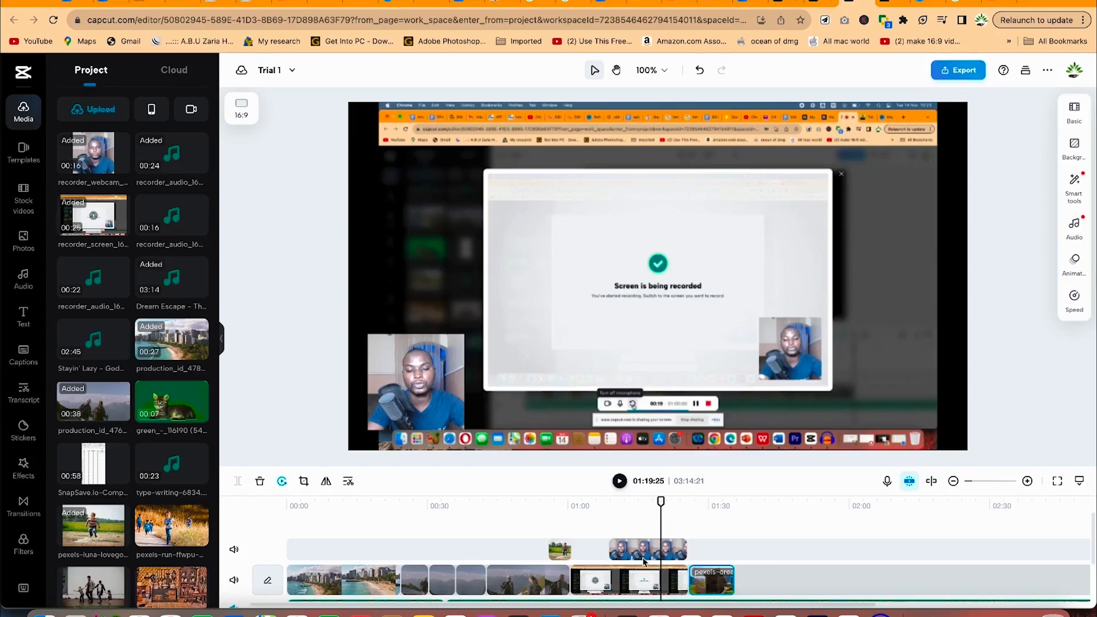
- Move two short hikers pieces to the end of the main track and the mirrored hikers piece onto the track above
drag(465, 578, 742, 579)
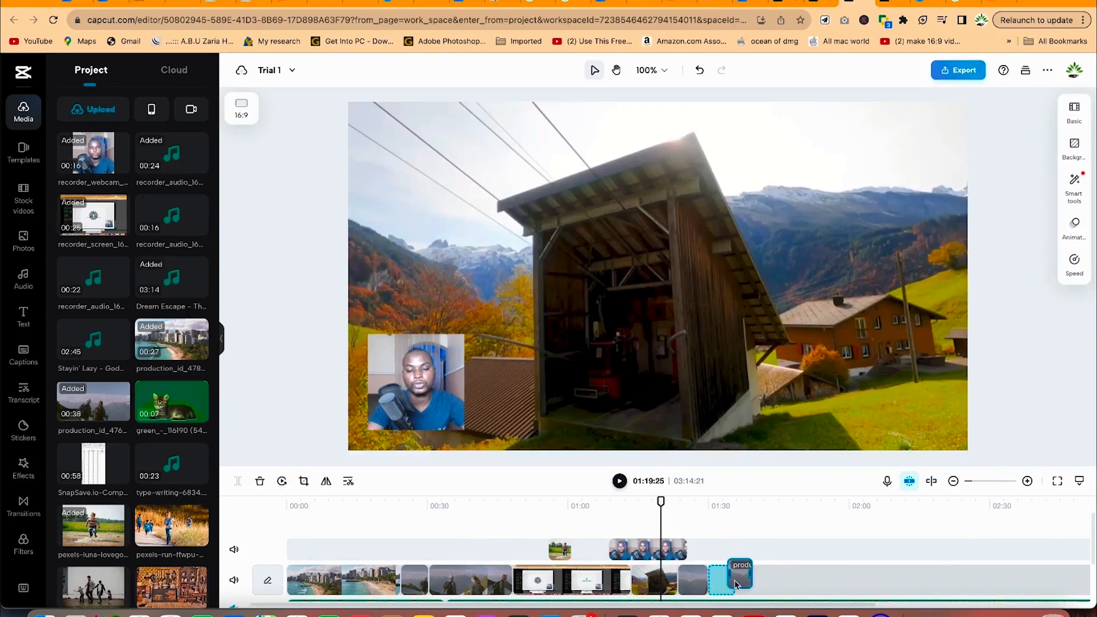
drag(463, 592, 462, 564)
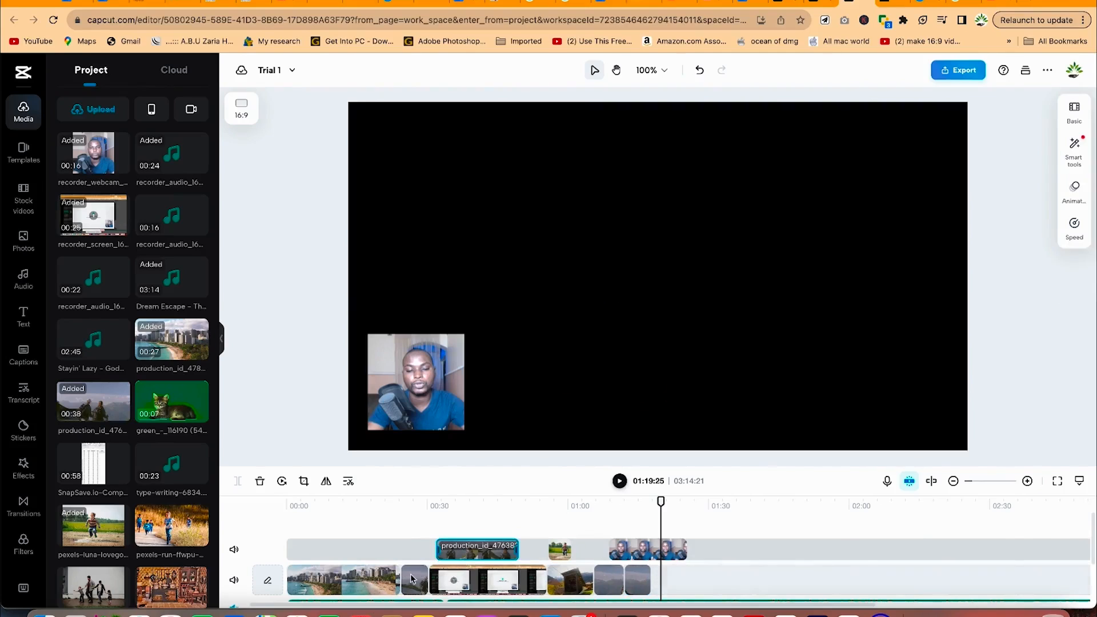
- Set the scale of the mirrored hikers clip on the upper track to 111% with the playhead at 00:39:00
drag(660, 500, 468, 515)
click(470, 550)
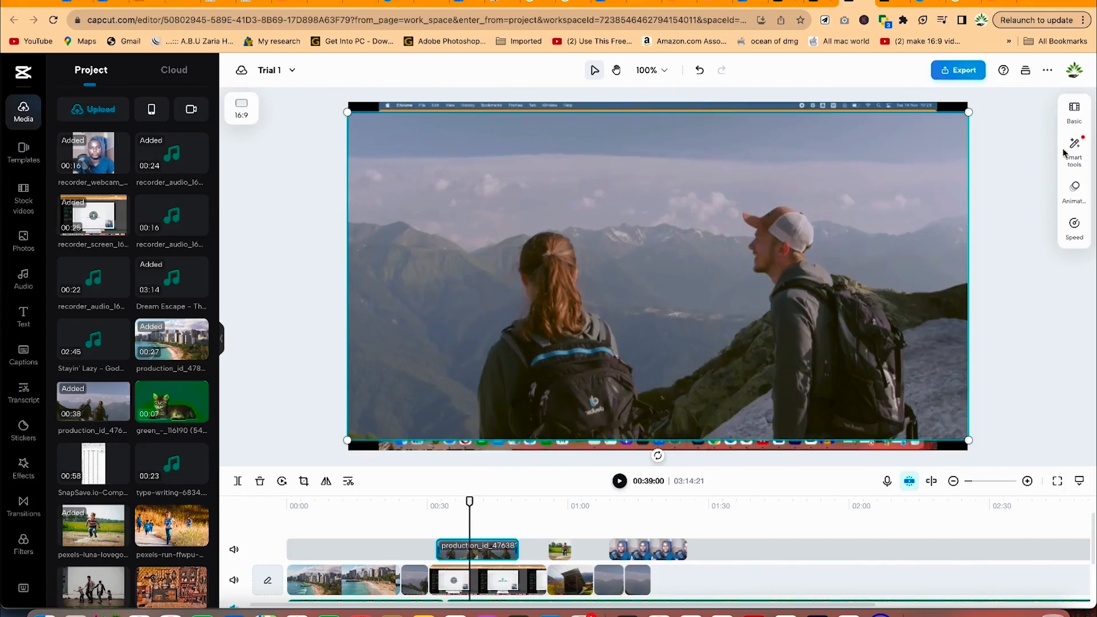
click(1080, 113)
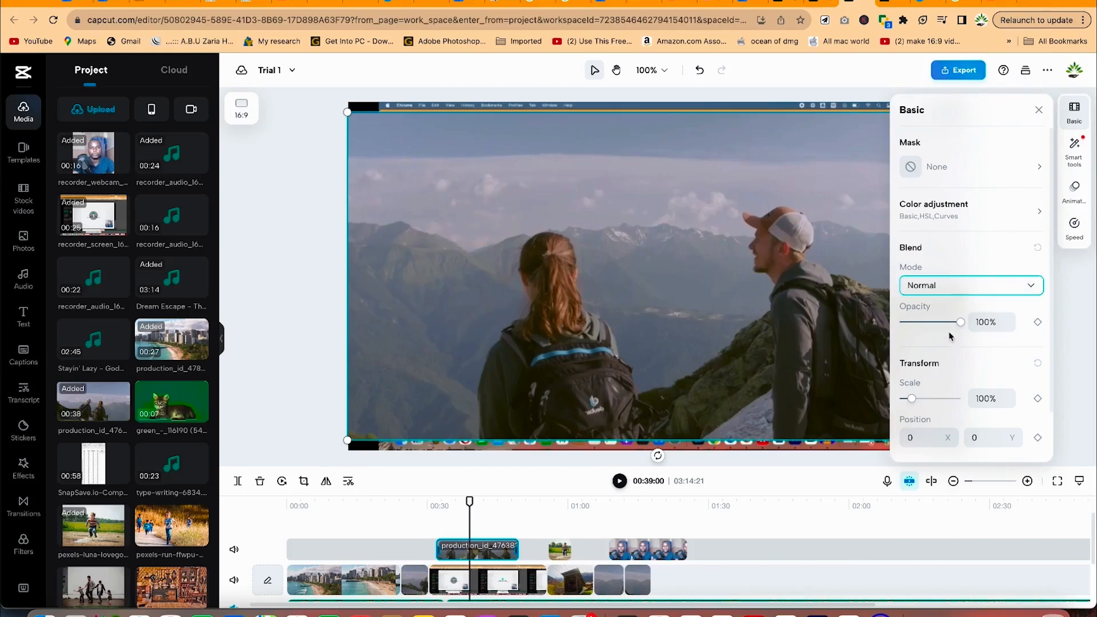
scroll(931, 394, down, 2)
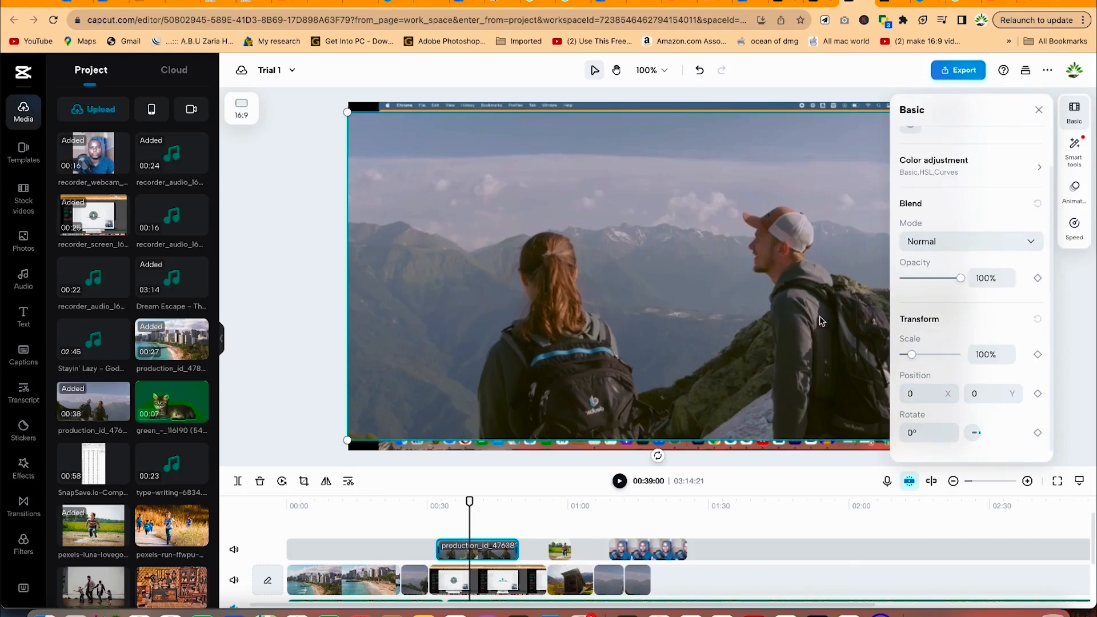
mouse_move(914, 355)
mouse_down()
mouse_move(927, 358)
mouse_move(916, 360)
mouse_up()
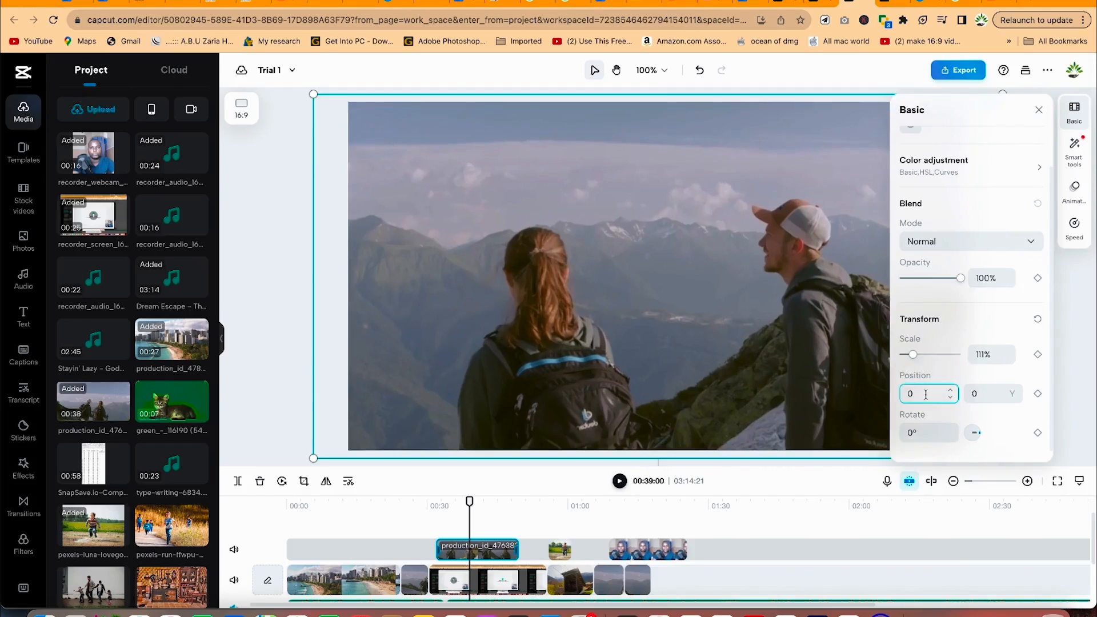
- Set the horizontal position of the hikers clip on the upper track to 25
click(949, 394)
click(950, 391)
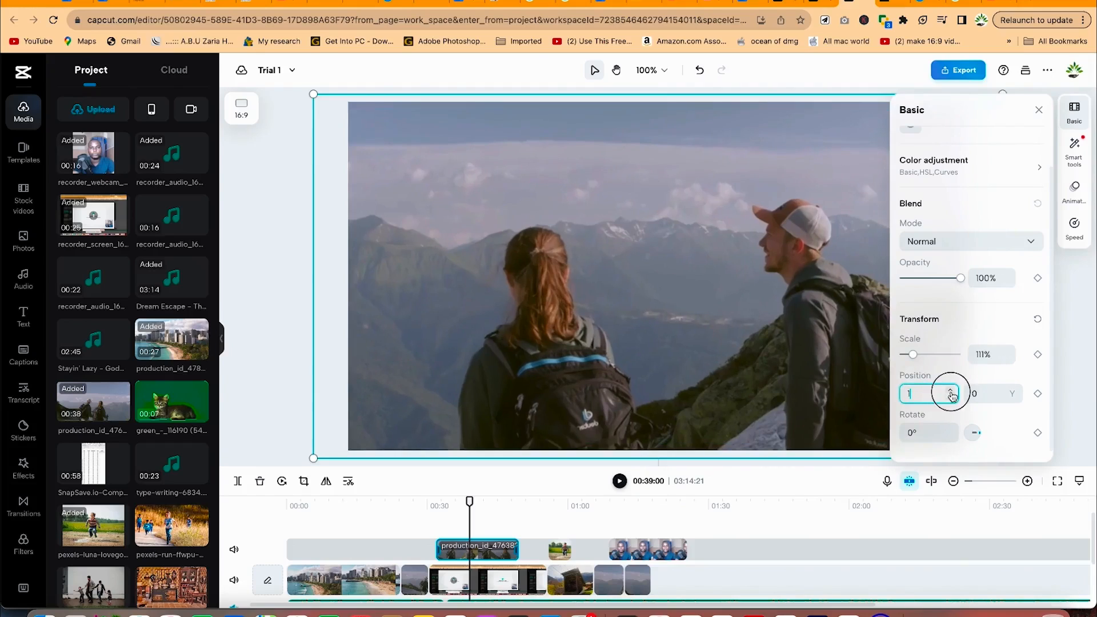
click(950, 391)
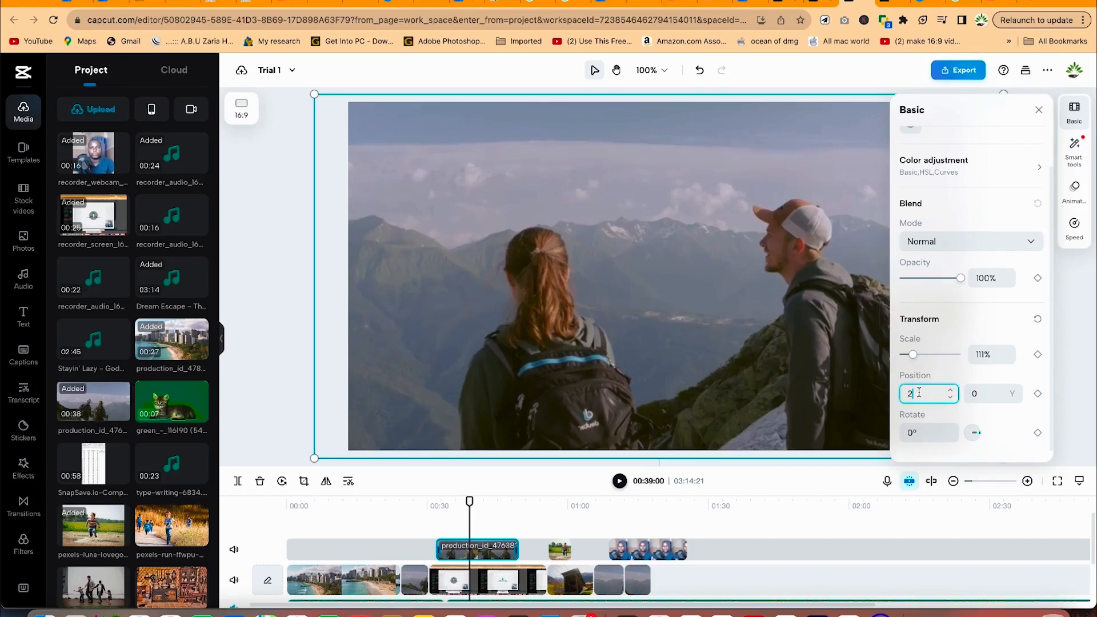
text(59)
key(BackSpace)
key(Return)
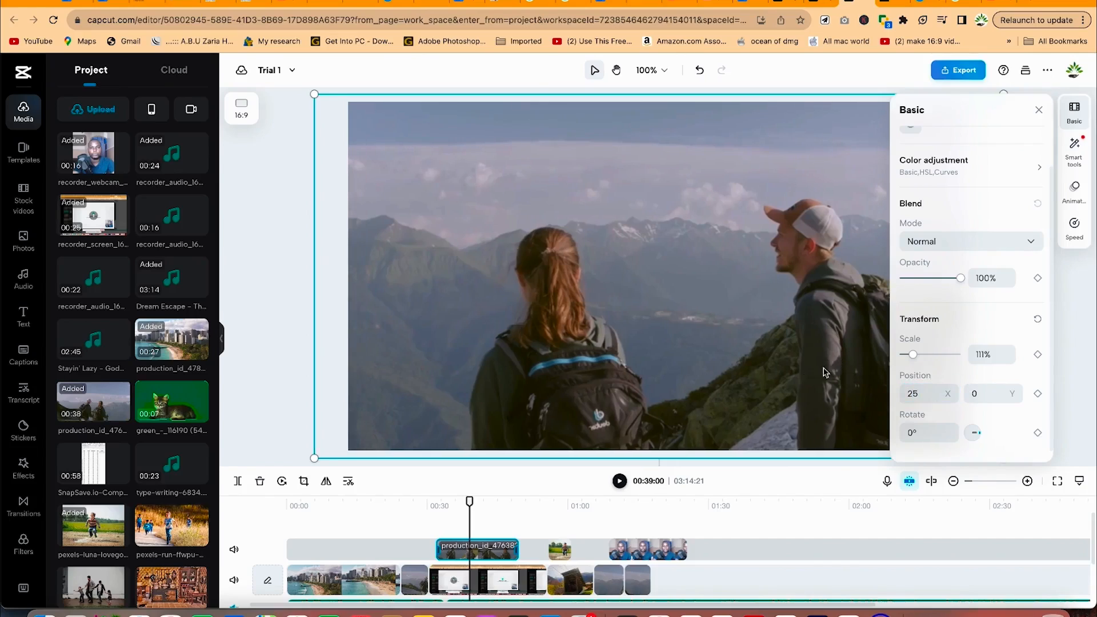
click(934, 394)
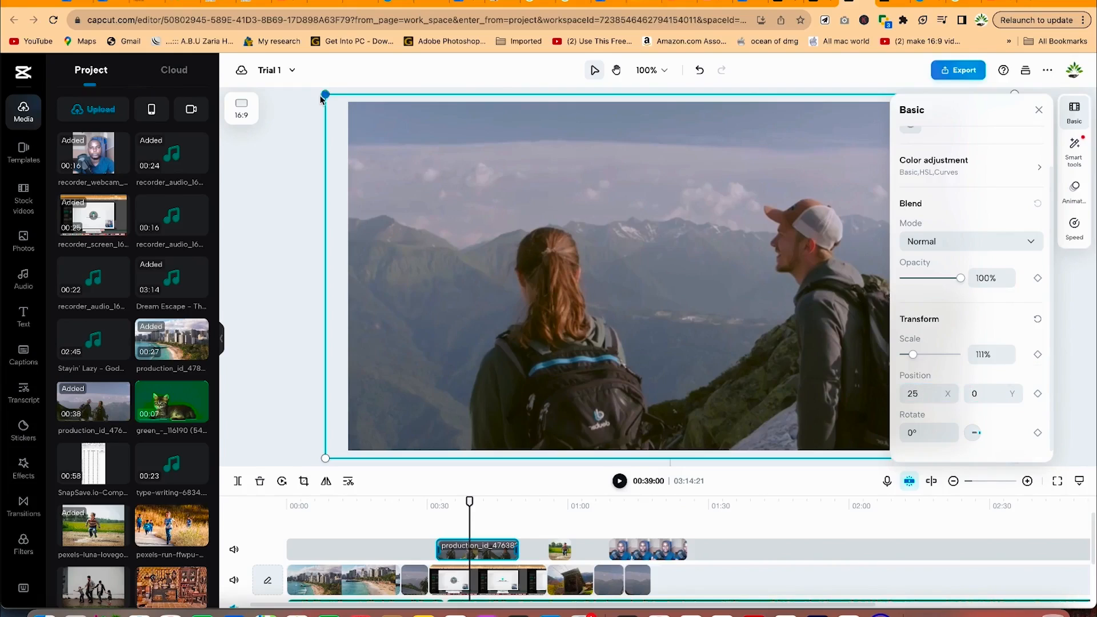
- Shrink the hikers clip to about 69% and move it in the preview to about X -171, Y 79
drag(325, 95, 631, 293)
drag(706, 328, 482, 220)
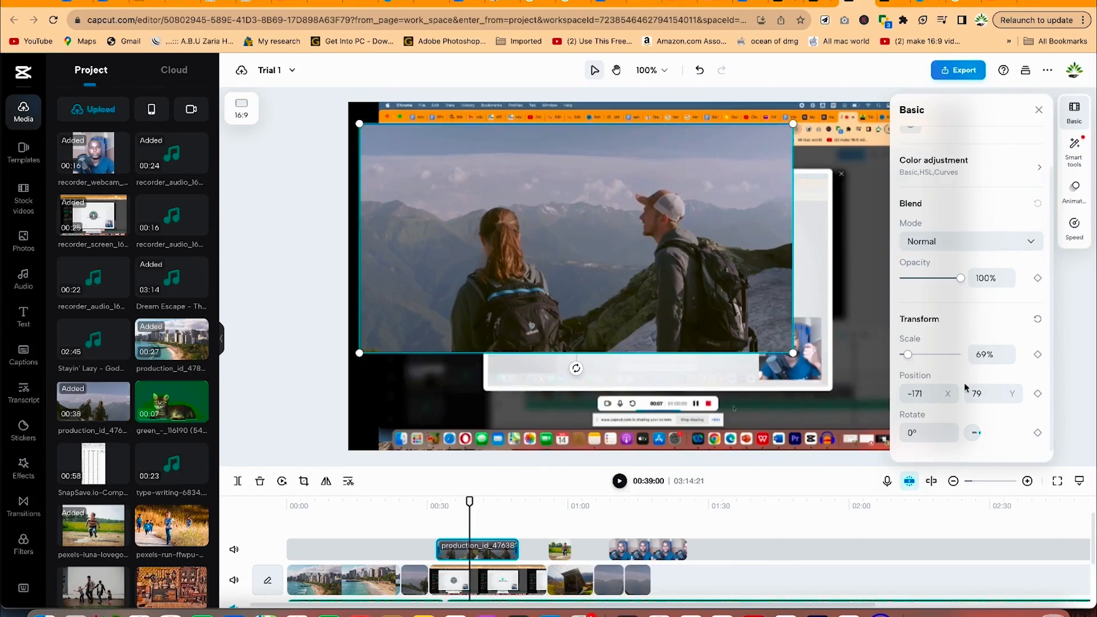
- Look over the smart tools for the hikers clip and change its speed to 1.9x and then to 0.5x
click(1074, 154)
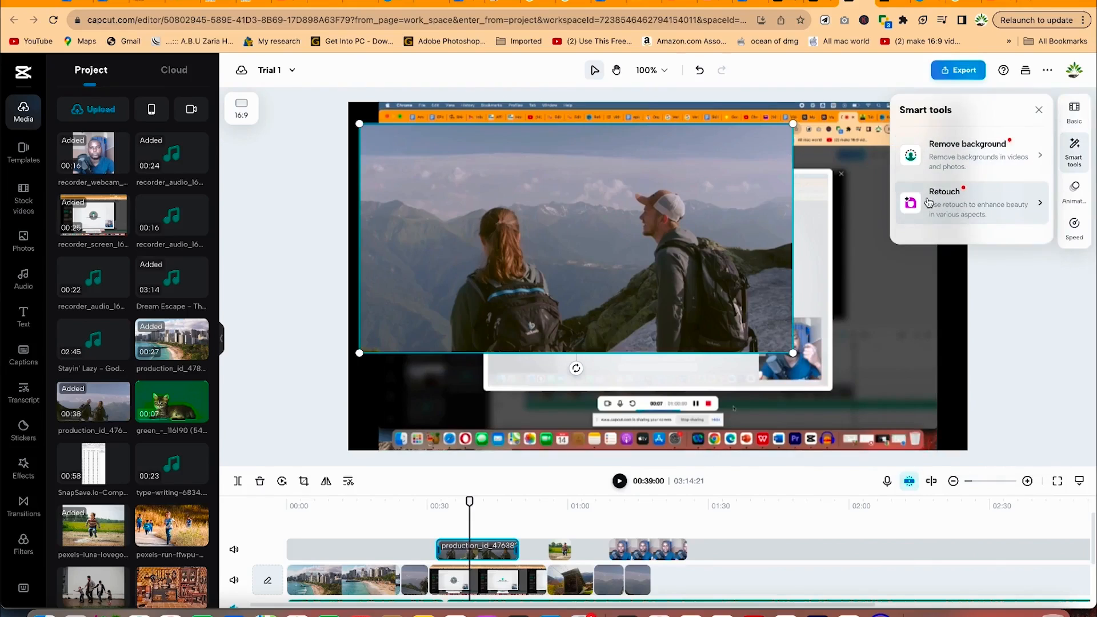
mouse_move(936, 205)
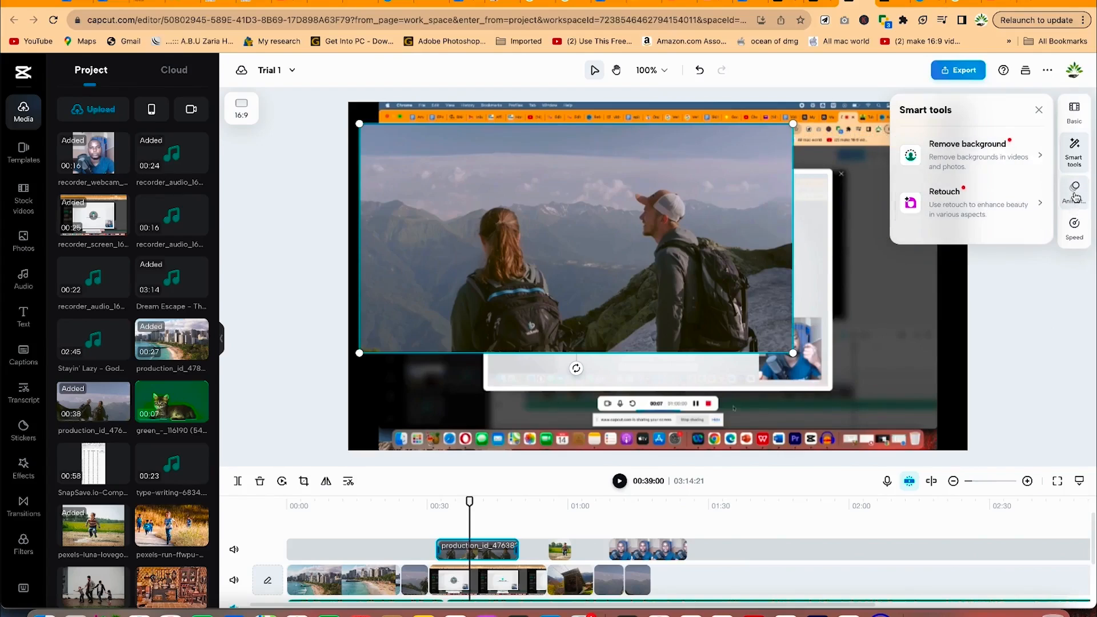
click(1073, 239)
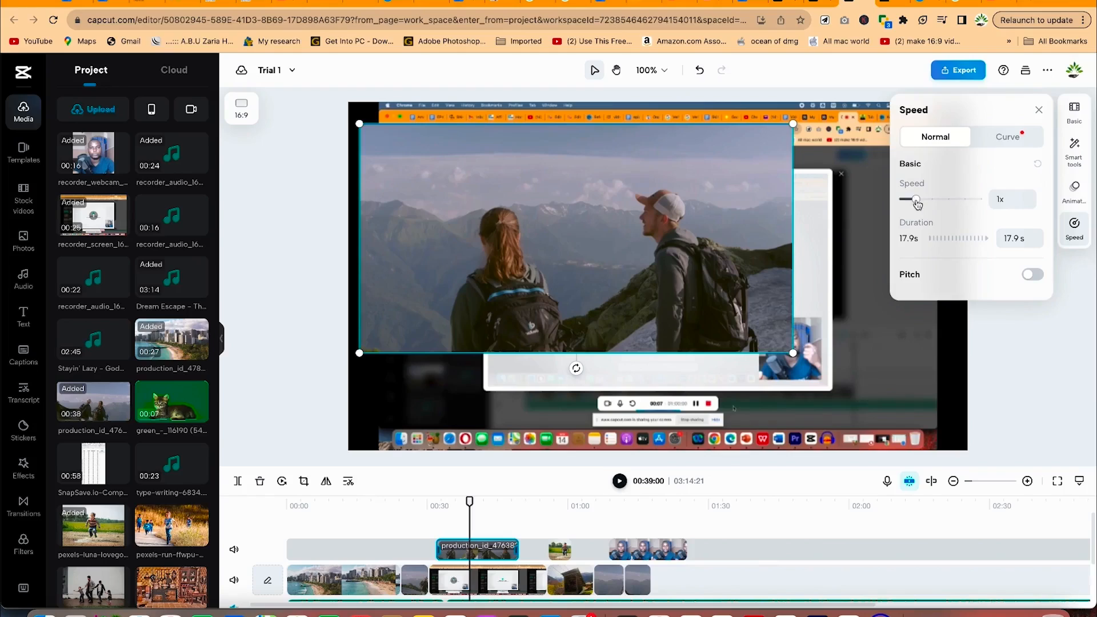
click(1015, 200)
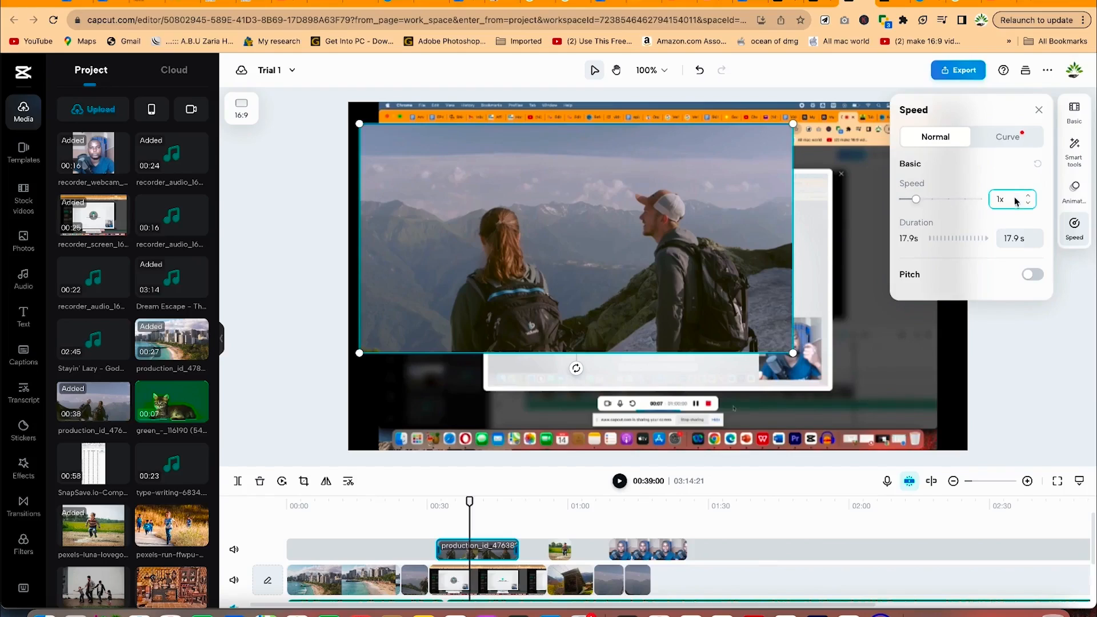
click(931, 212)
drag(915, 200, 930, 203)
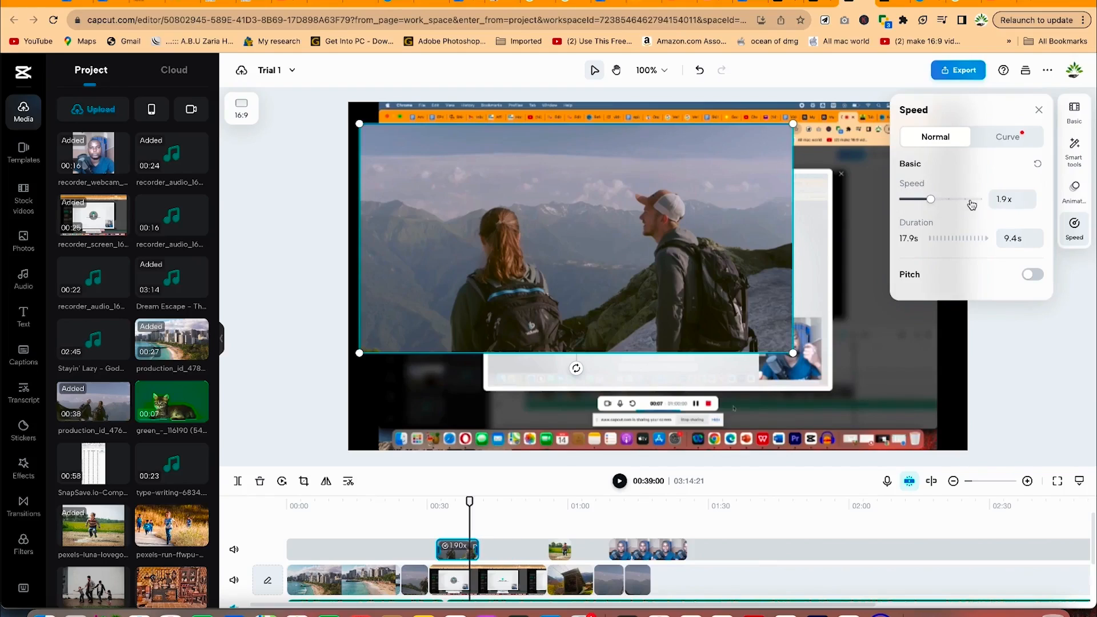
drag(931, 199, 906, 200)
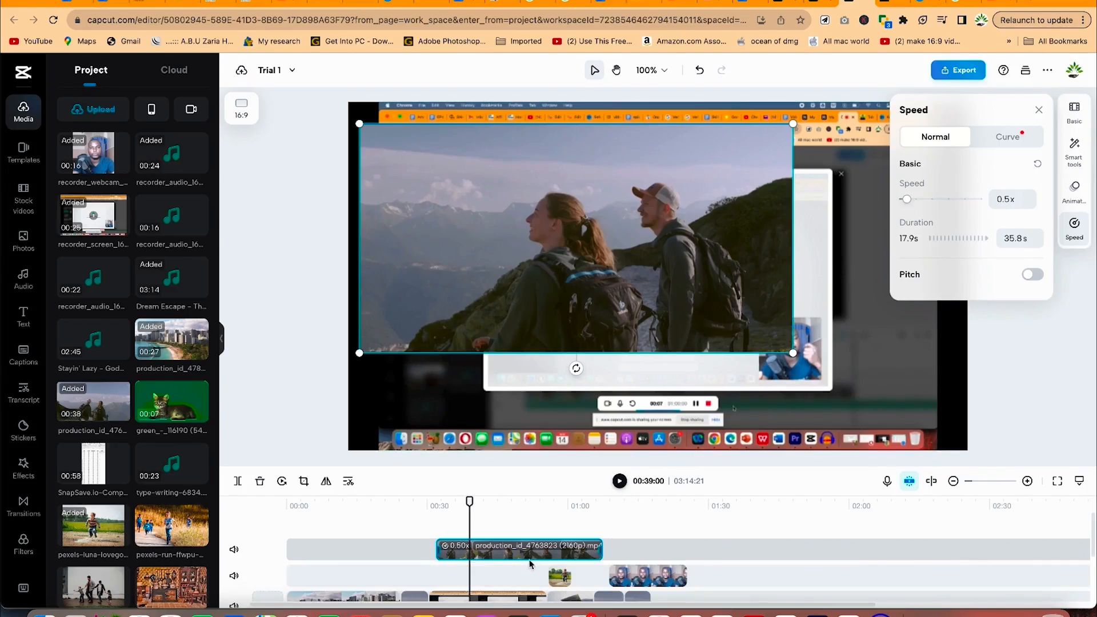
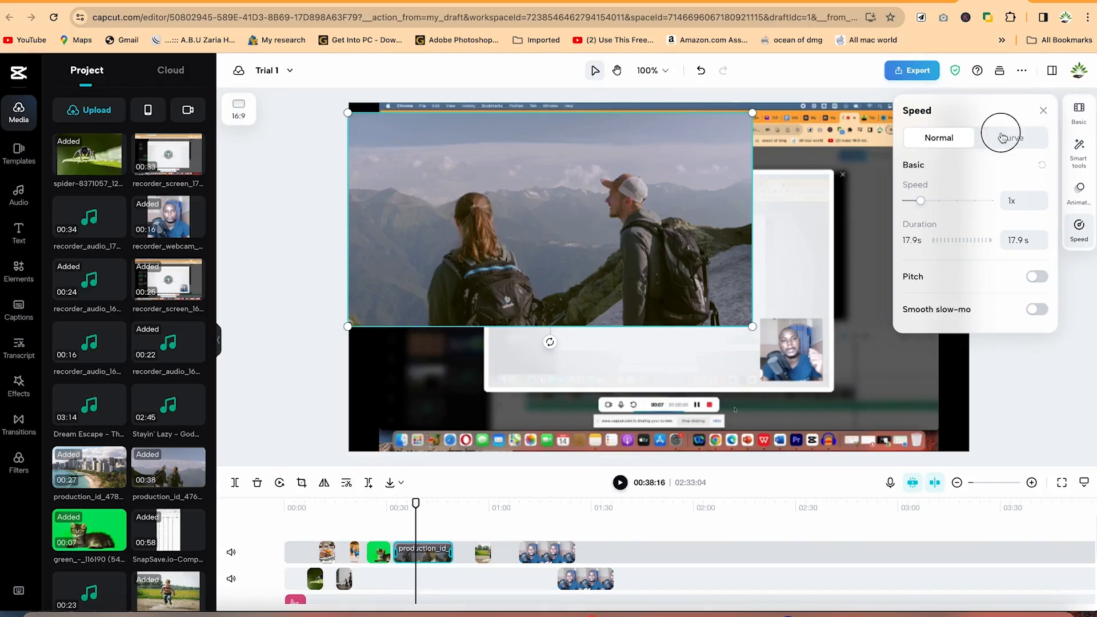
- Look at the speed curve presets available for the hikers clip
click(1000, 139)
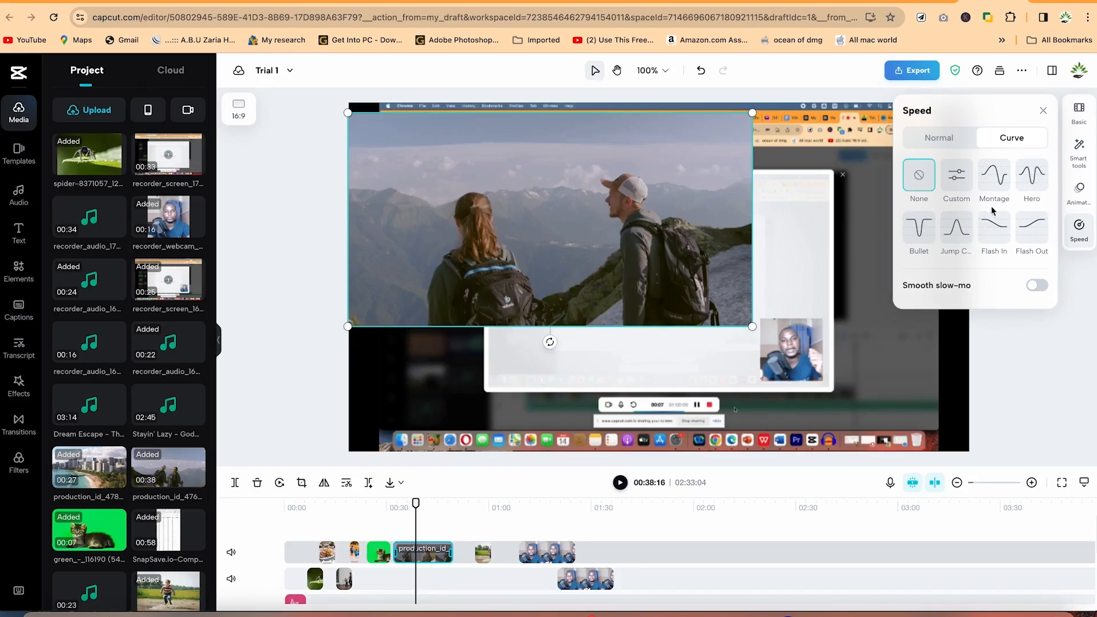
click(1044, 111)
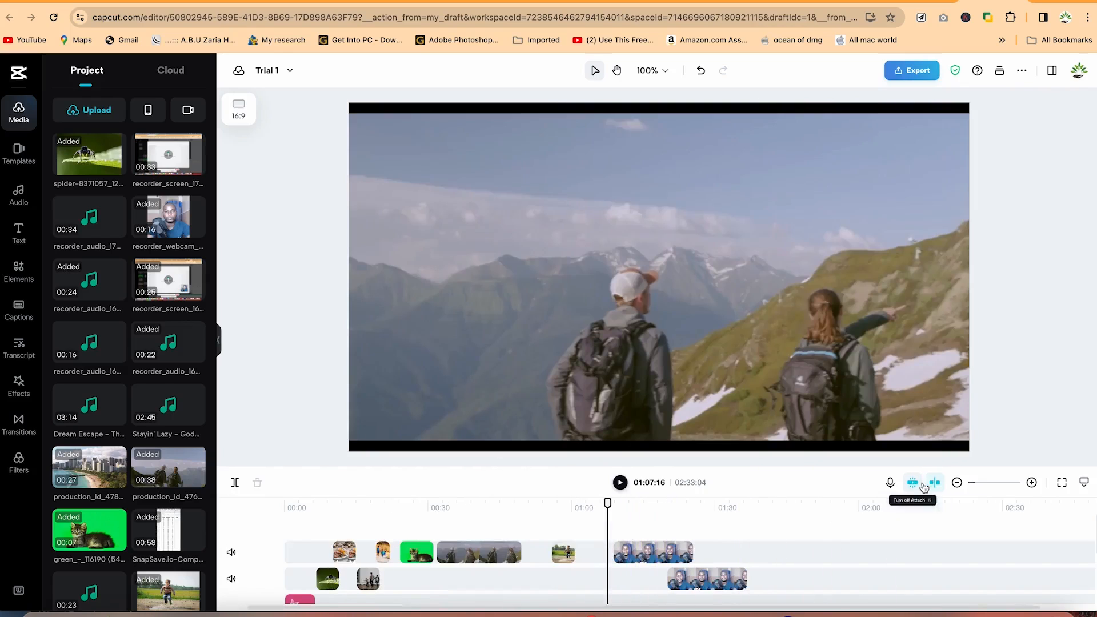
- Toggle the timeline's preview axis off and back on and try out different timeline zoom levels
click(933, 484)
click(934, 484)
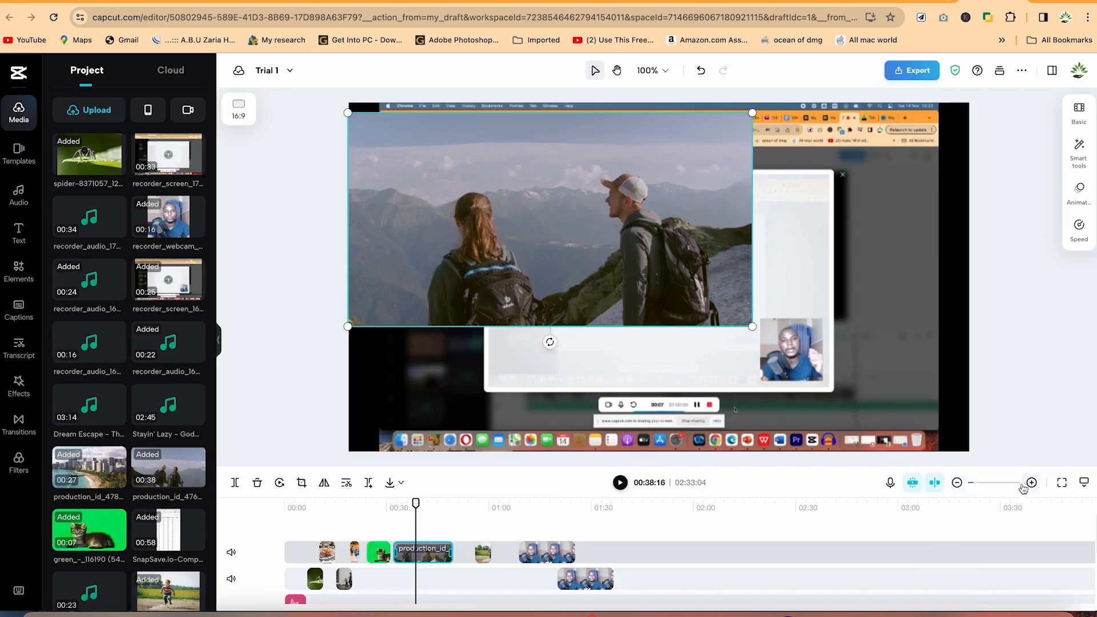
click(979, 484)
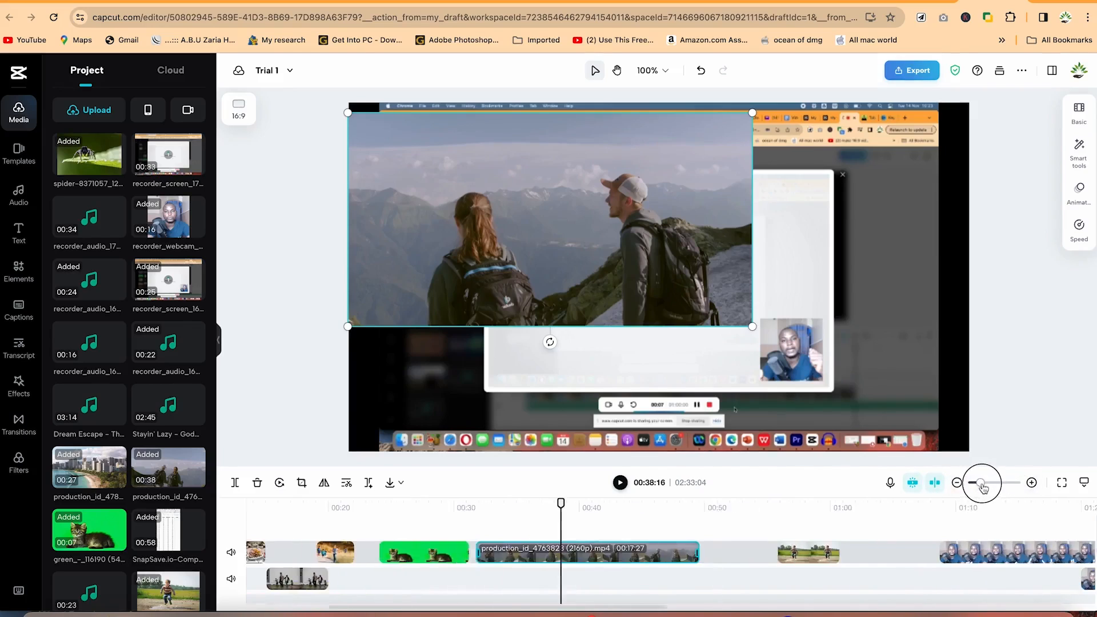
drag(976, 483, 971, 483)
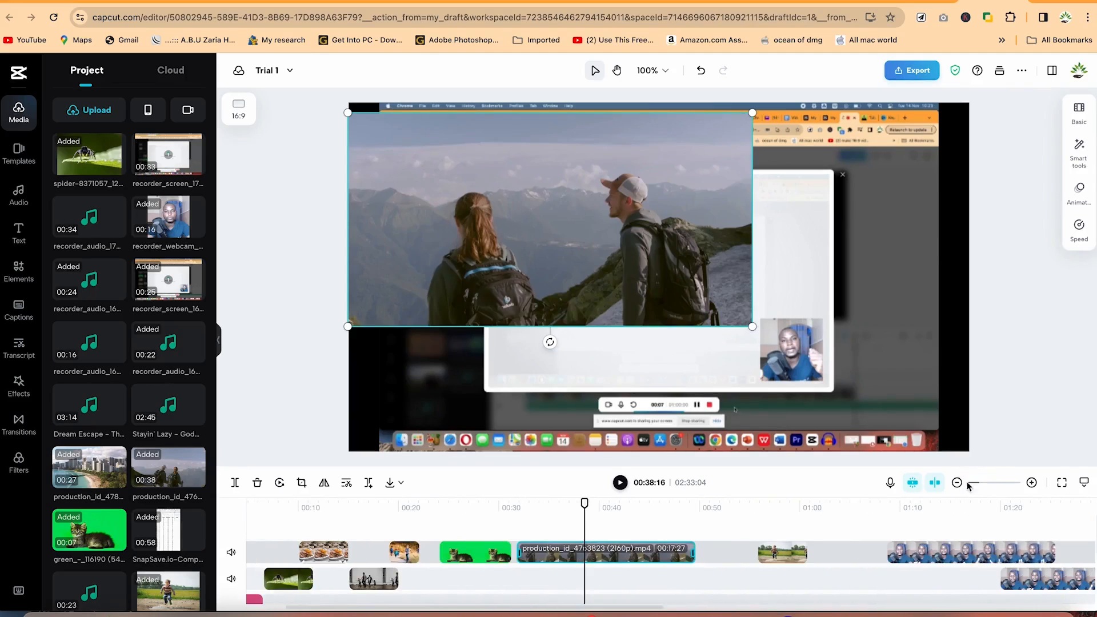
click(957, 484)
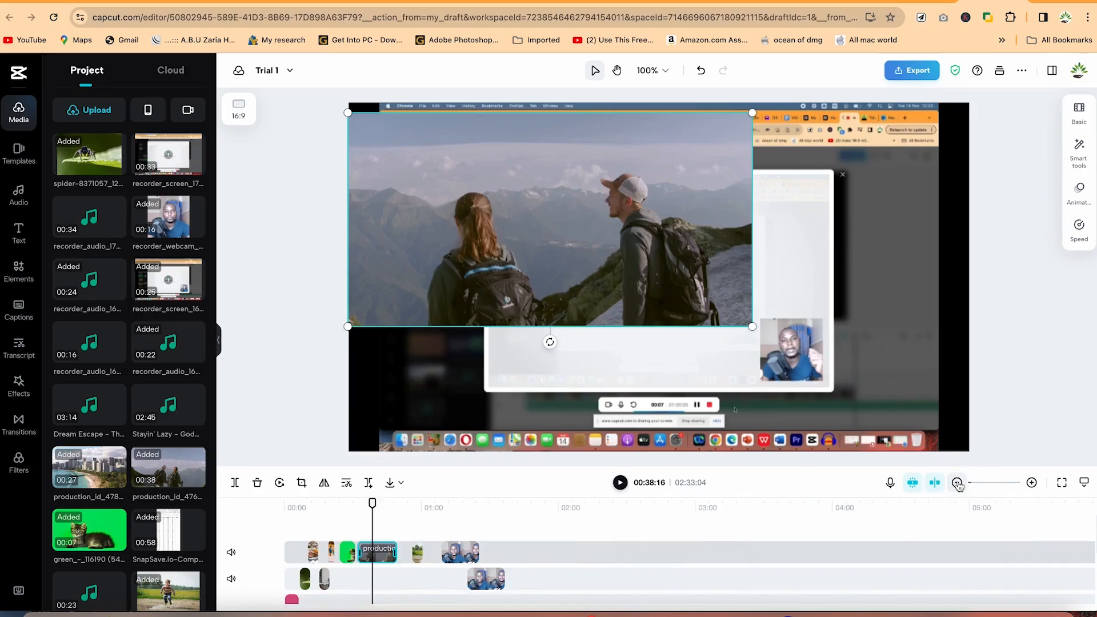
click(1031, 483)
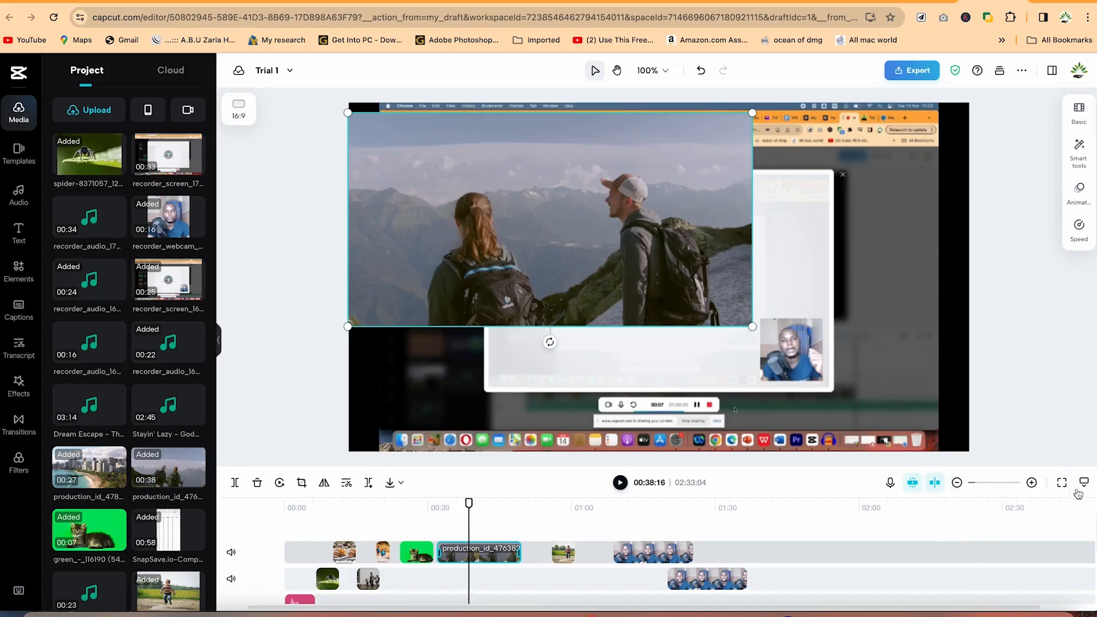
- View the project preview in full screen, and hide and restore the timeline twice
click(1061, 483)
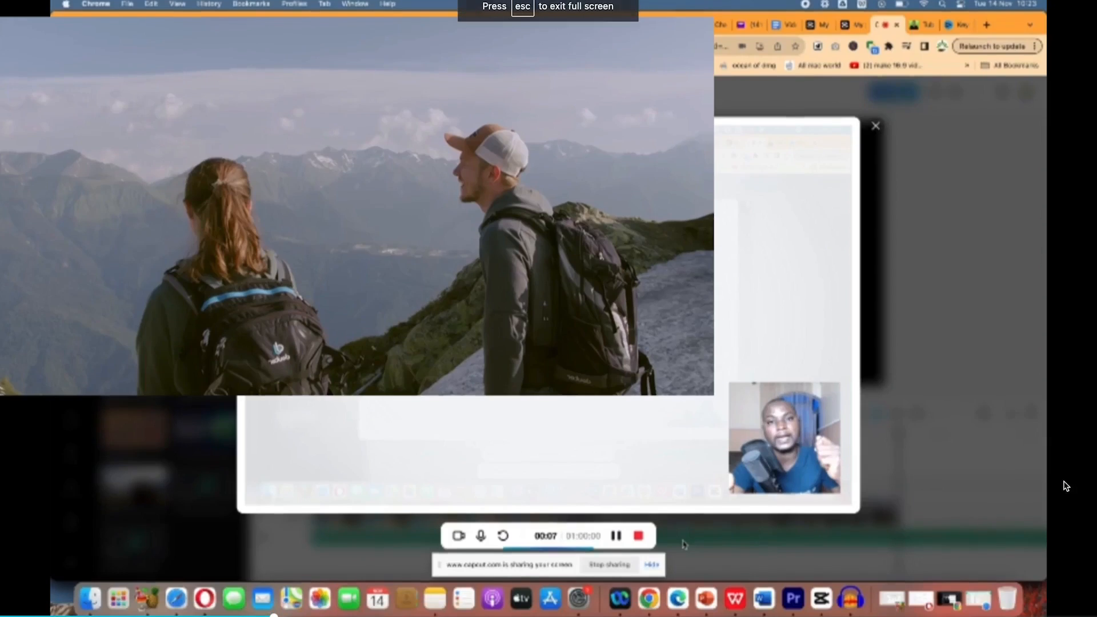
key(Escape)
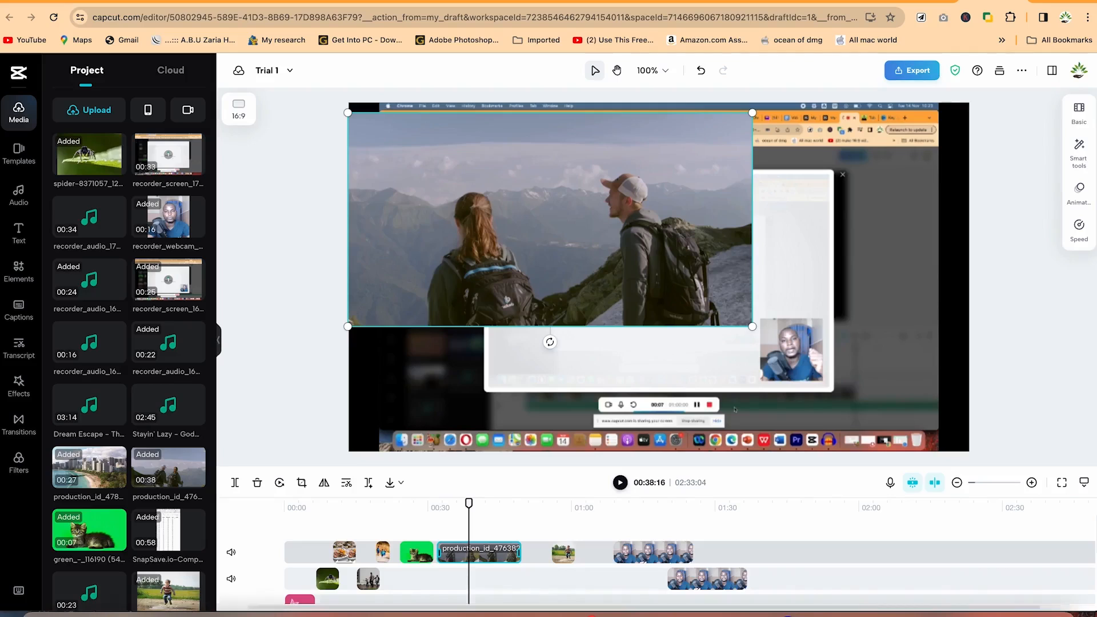
click(1083, 486)
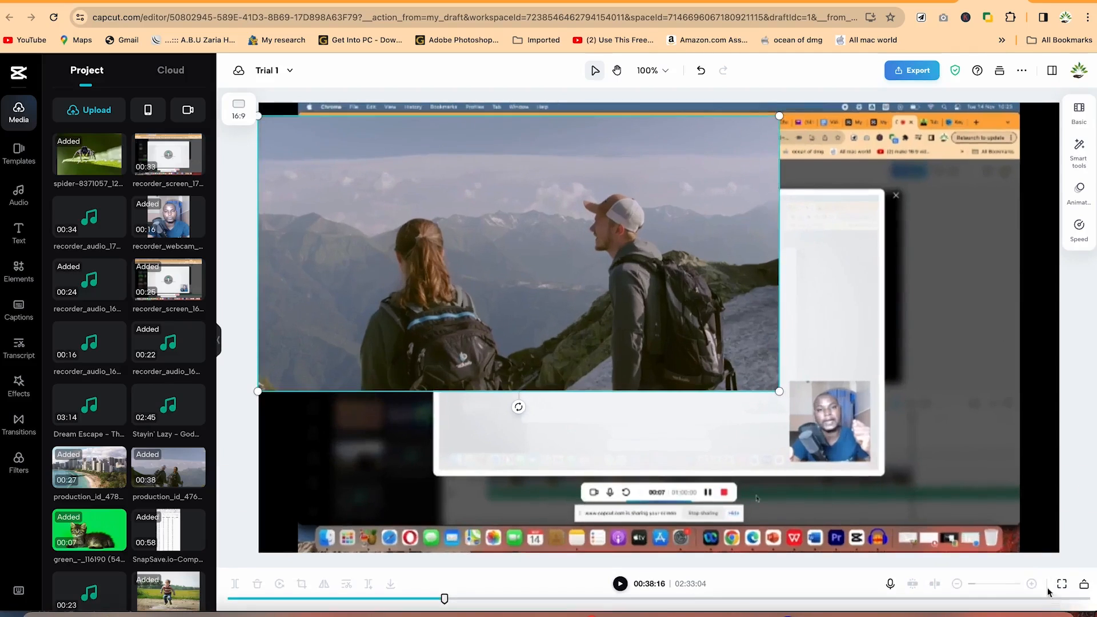
click(1083, 584)
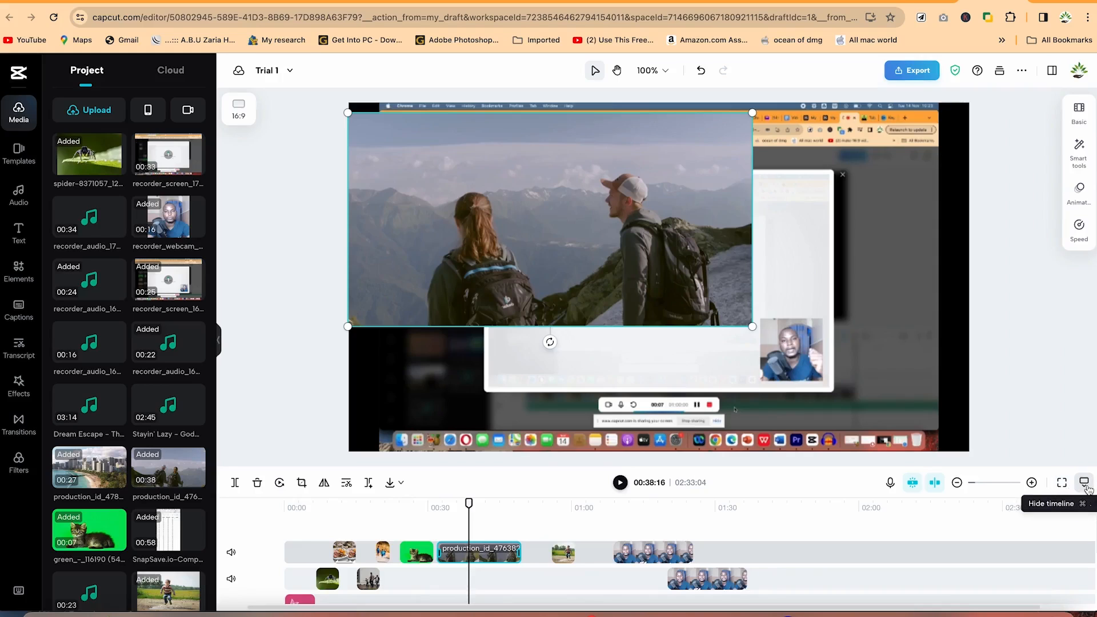
click(1084, 483)
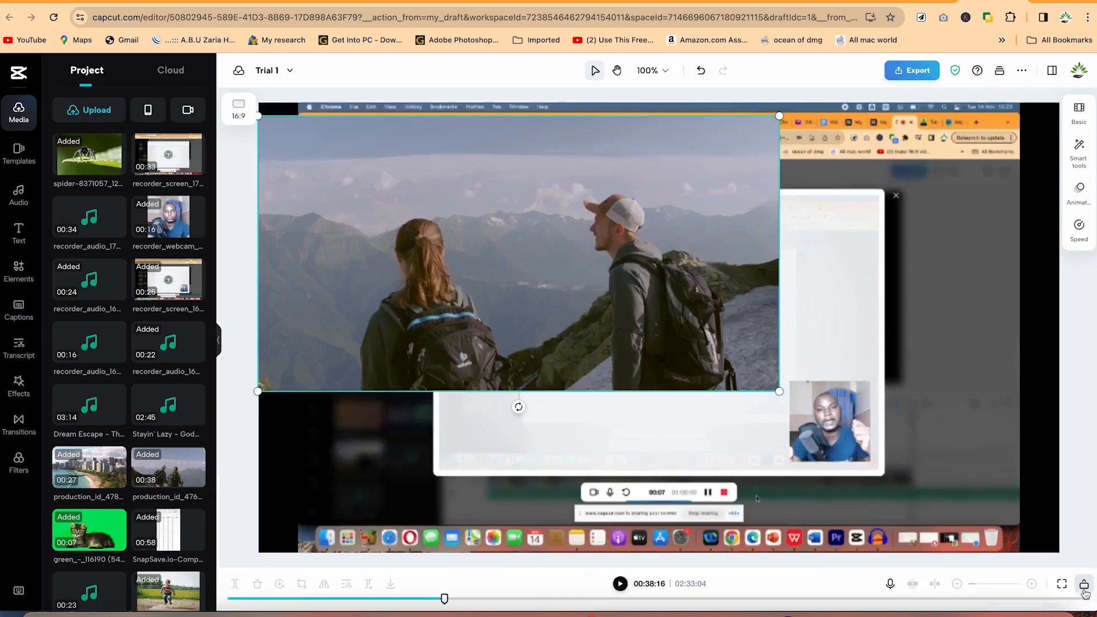
click(1083, 584)
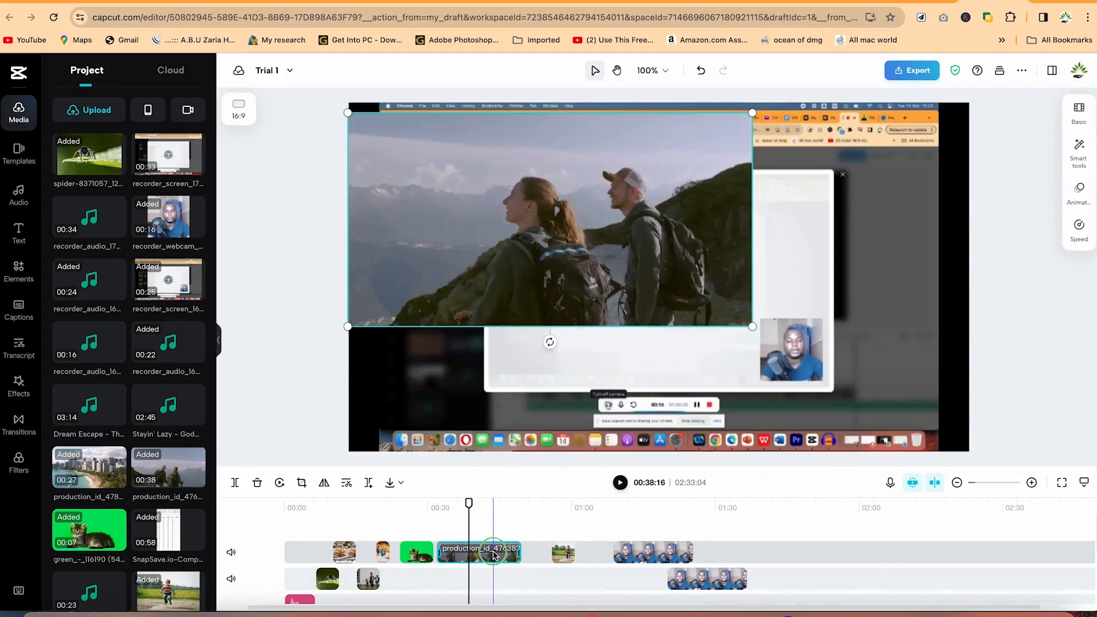
- Examine the clip actions offered for the hikers clip, including its download options
right_click(508, 543)
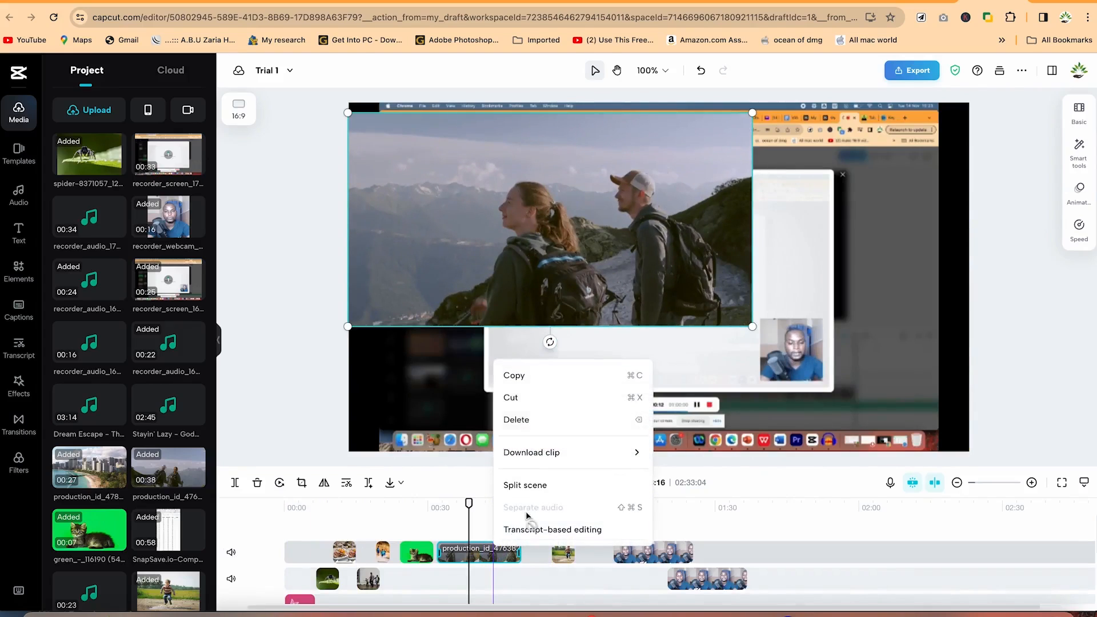
mouse_move(542, 456)
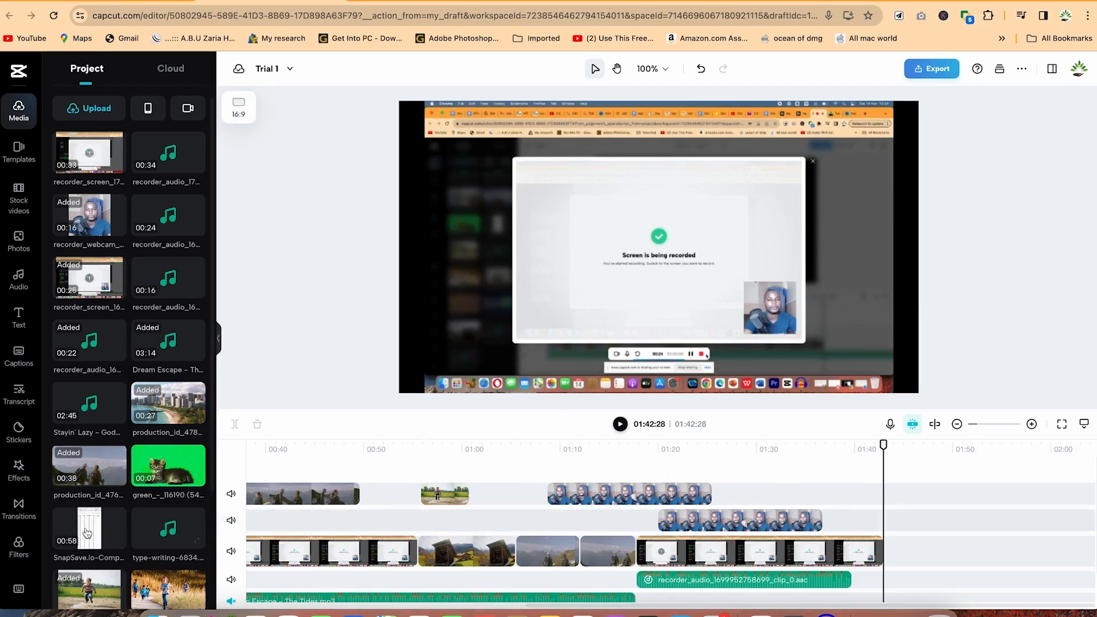
- Add the SnapSave.io-Compute Exam Grades in Seconds video to the end of the main track at 01:42:28 and select it
drag(80, 530, 937, 562)
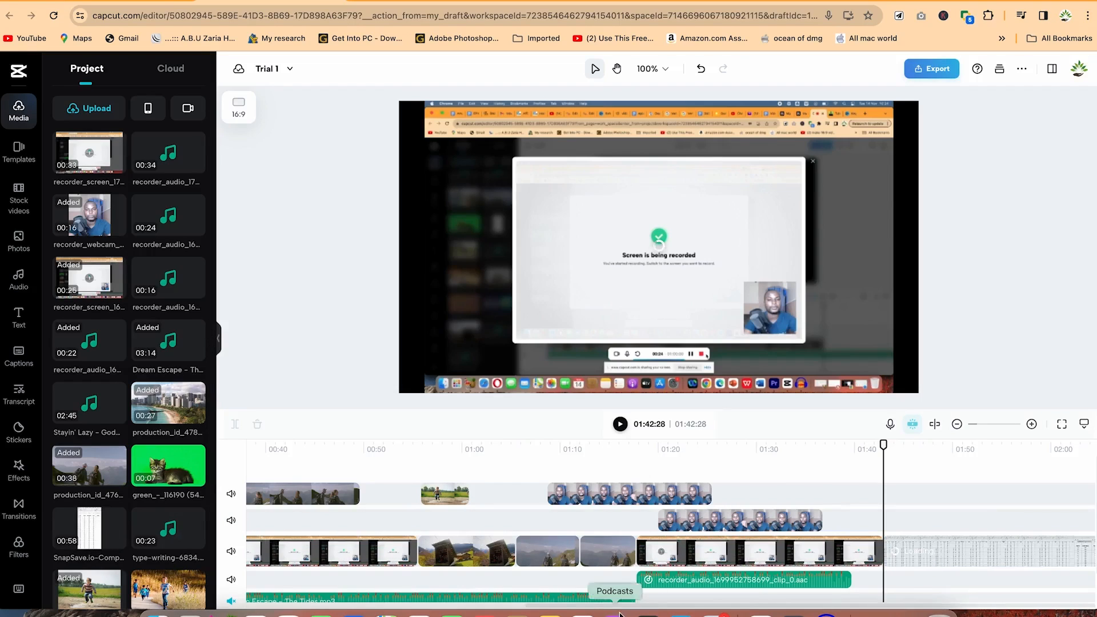
drag(594, 607, 778, 598)
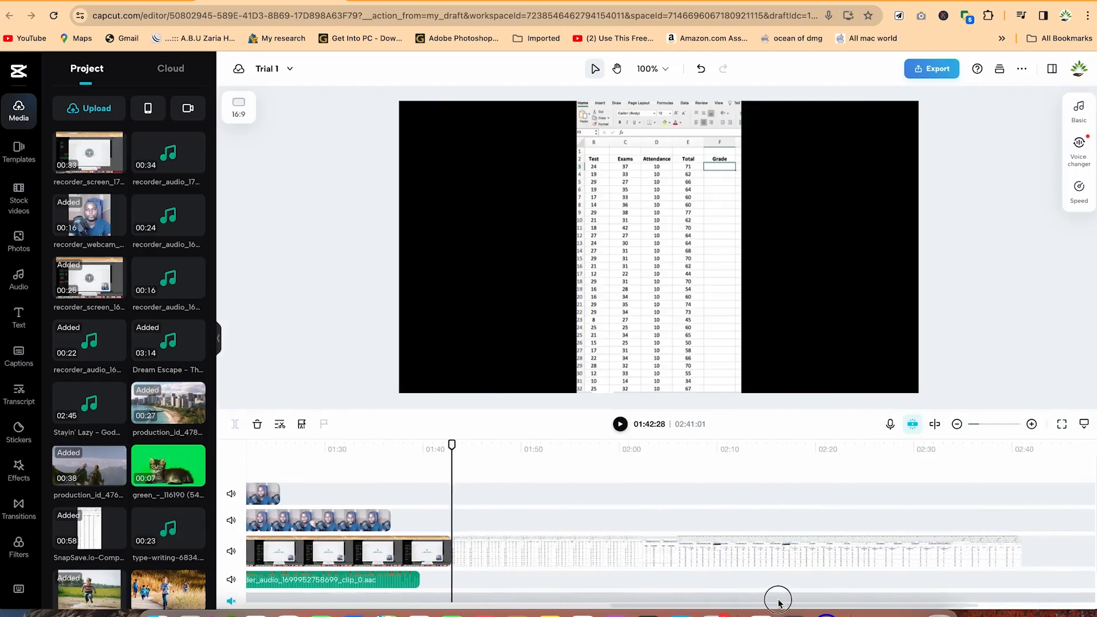
click(684, 562)
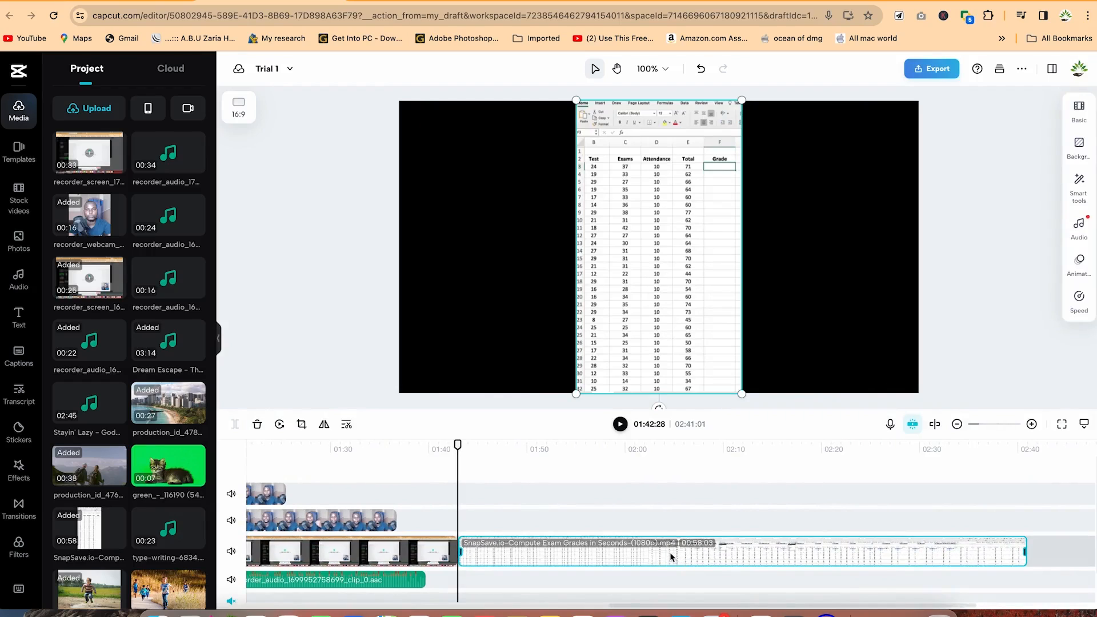
- Transcribe the SnapSave.io-Compute Exam Grades in Seconds clip for transcript-based editing, with English (US) as the media language
right_click(586, 560)
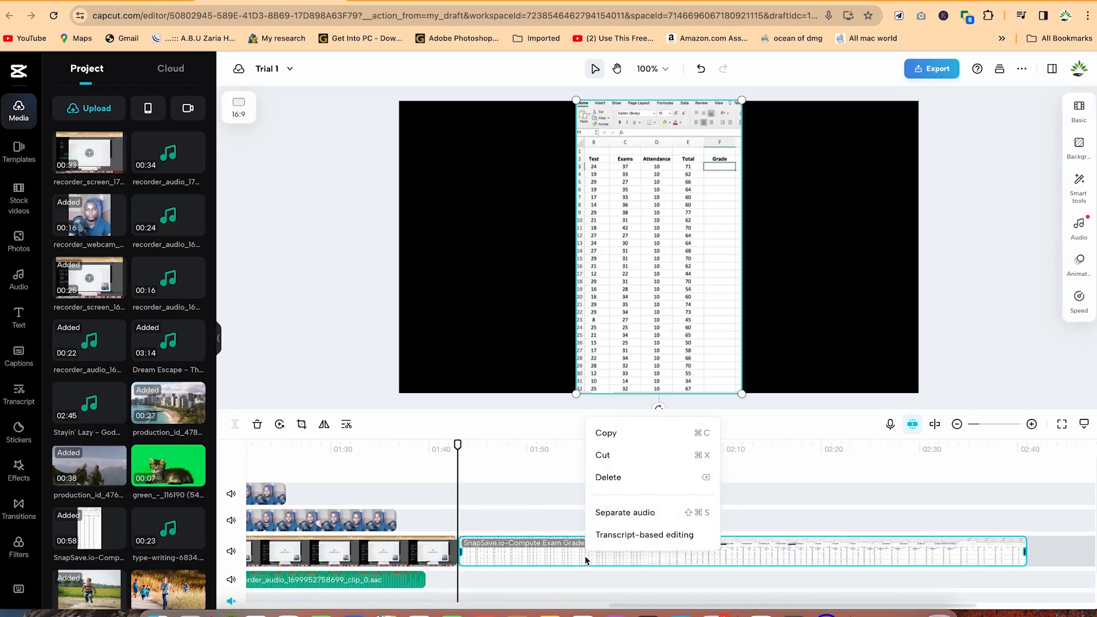
click(642, 540)
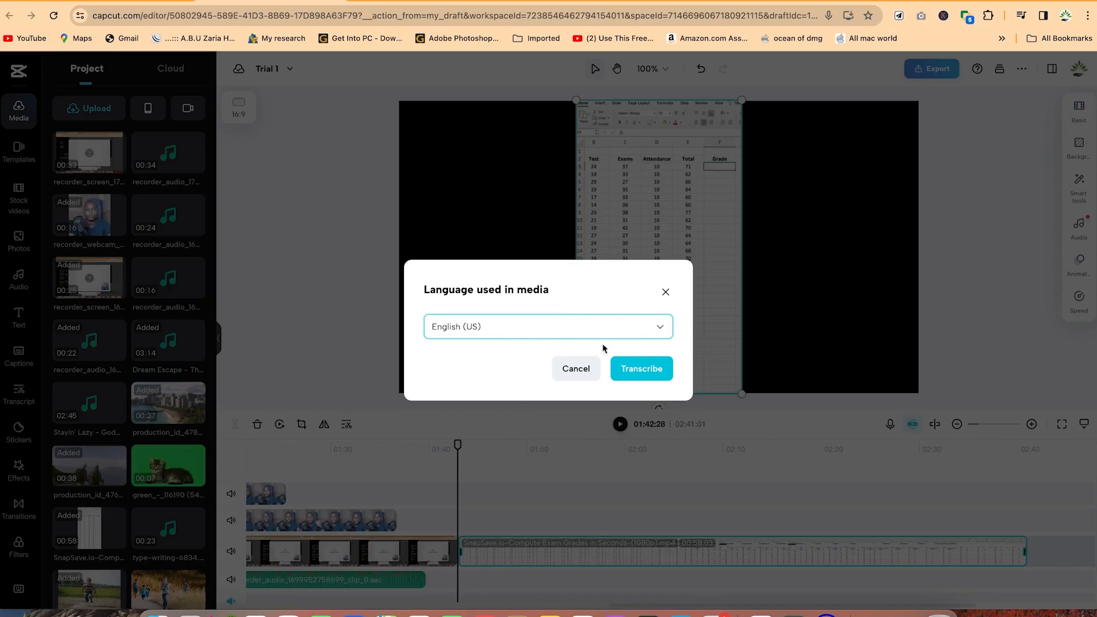
click(661, 328)
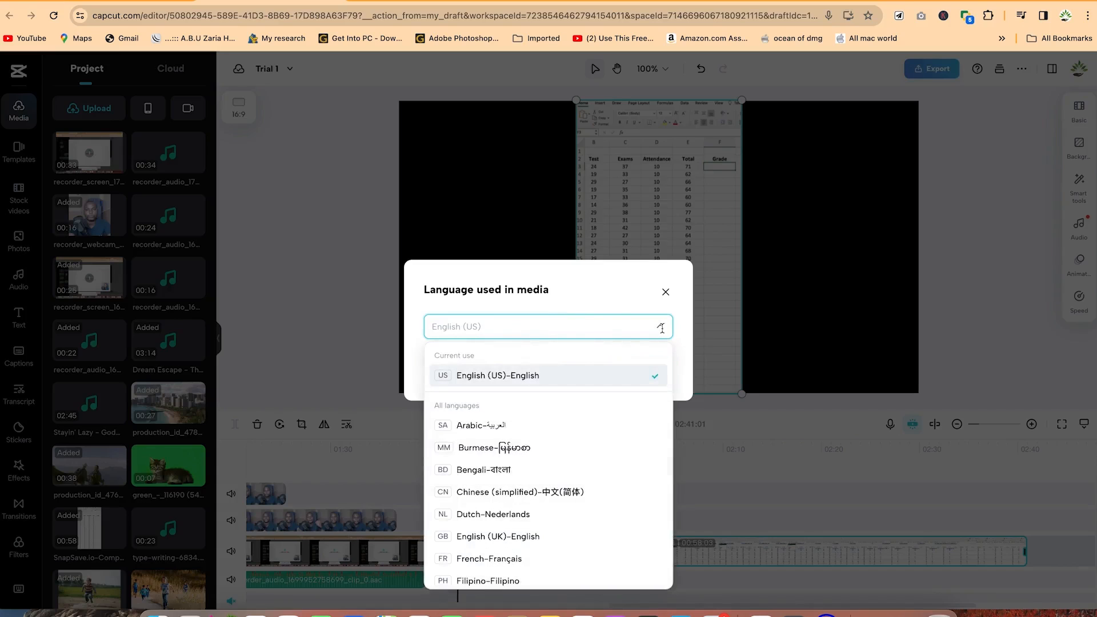
scroll(514, 540, down, 1)
scroll(517, 531, down, 5)
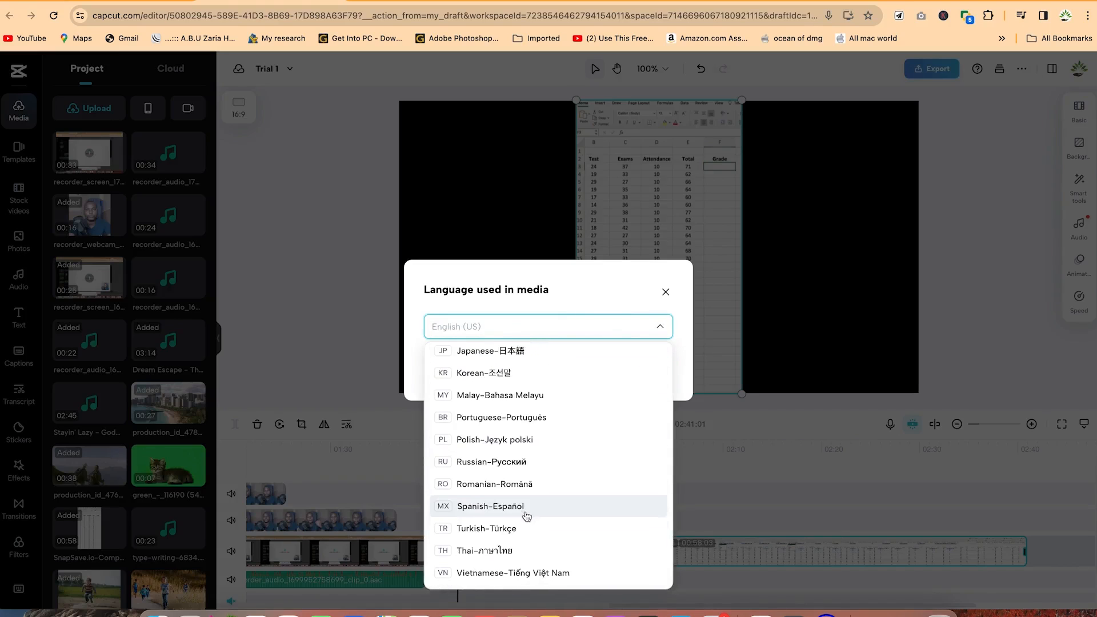
click(564, 308)
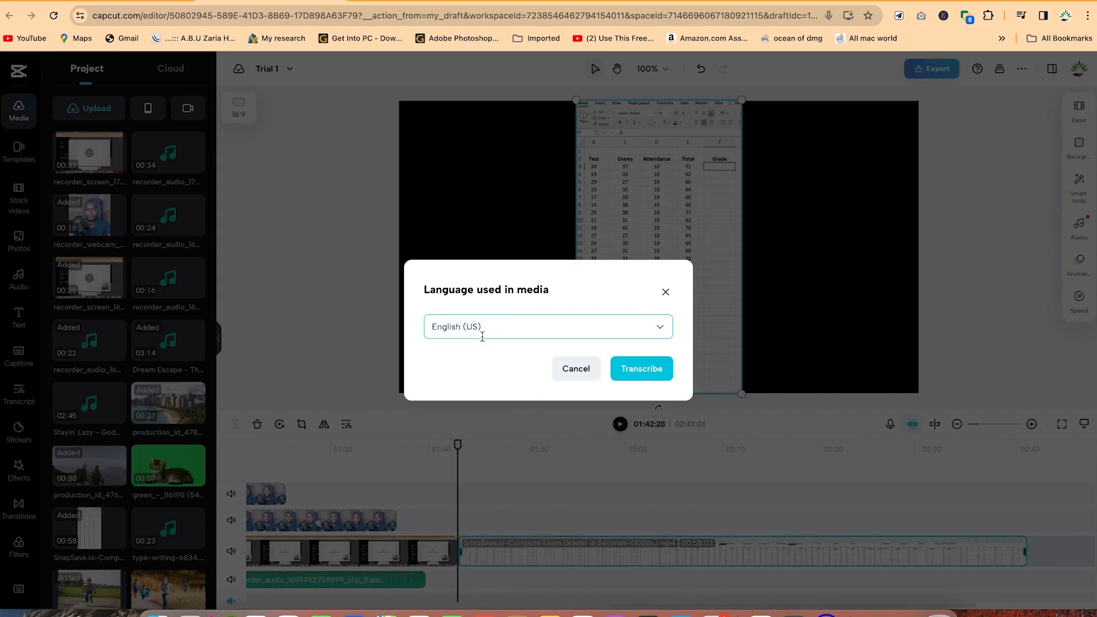
click(645, 373)
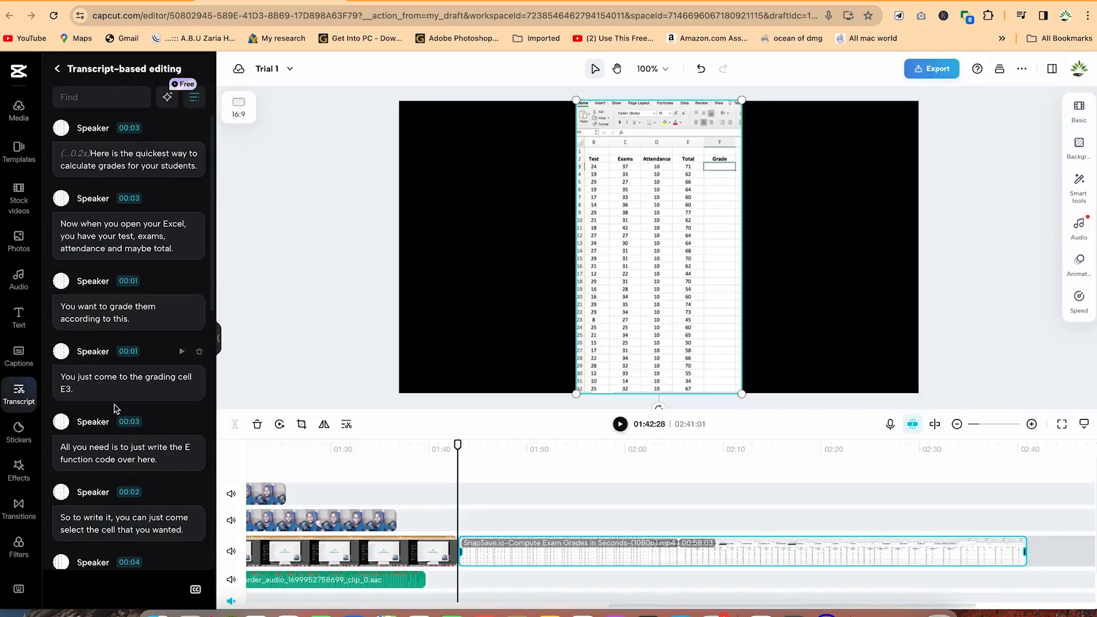
- Look through the generated transcript and play the clip to follow how the spoken words are highlighted
scroll(129, 433, down, 1)
scroll(128, 434, down, 10)
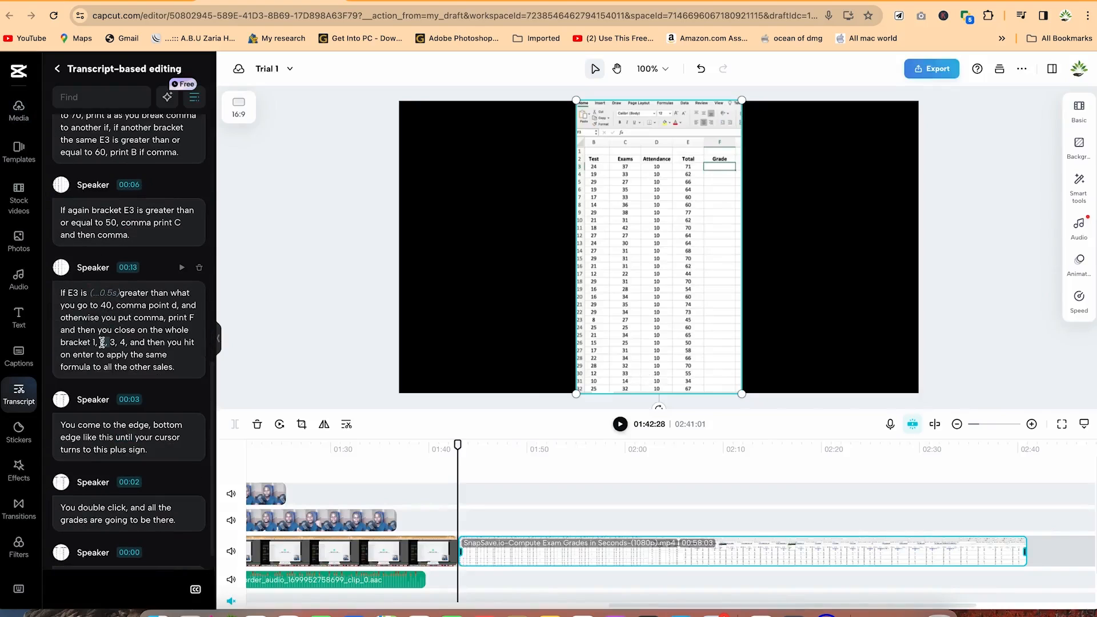
scroll(109, 331, up, 10)
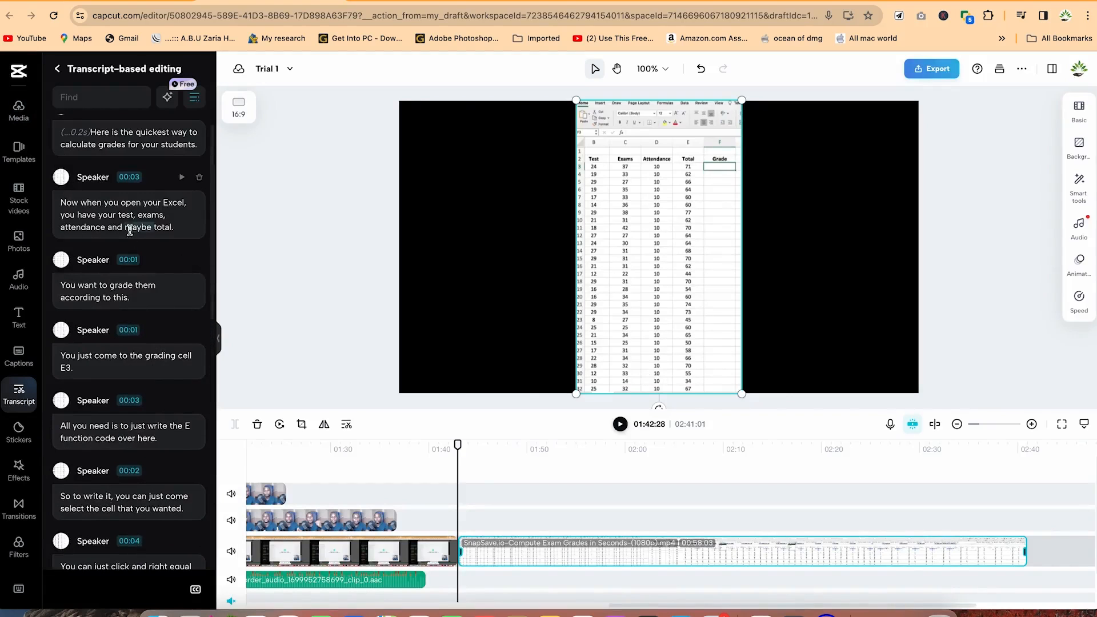
scroll(134, 295, up, 1)
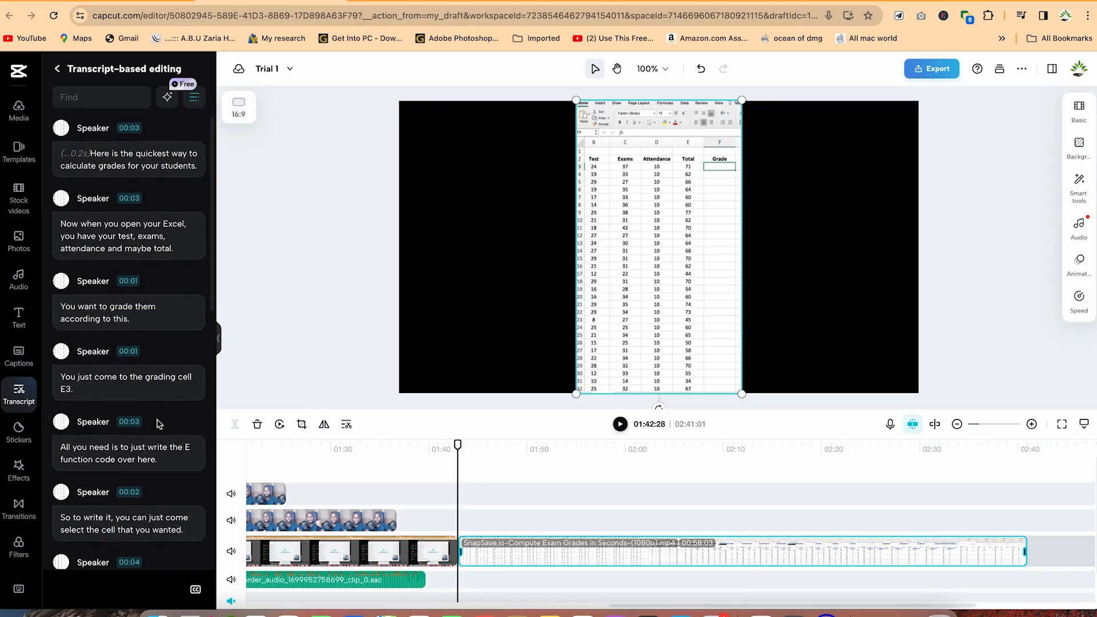
key(space)
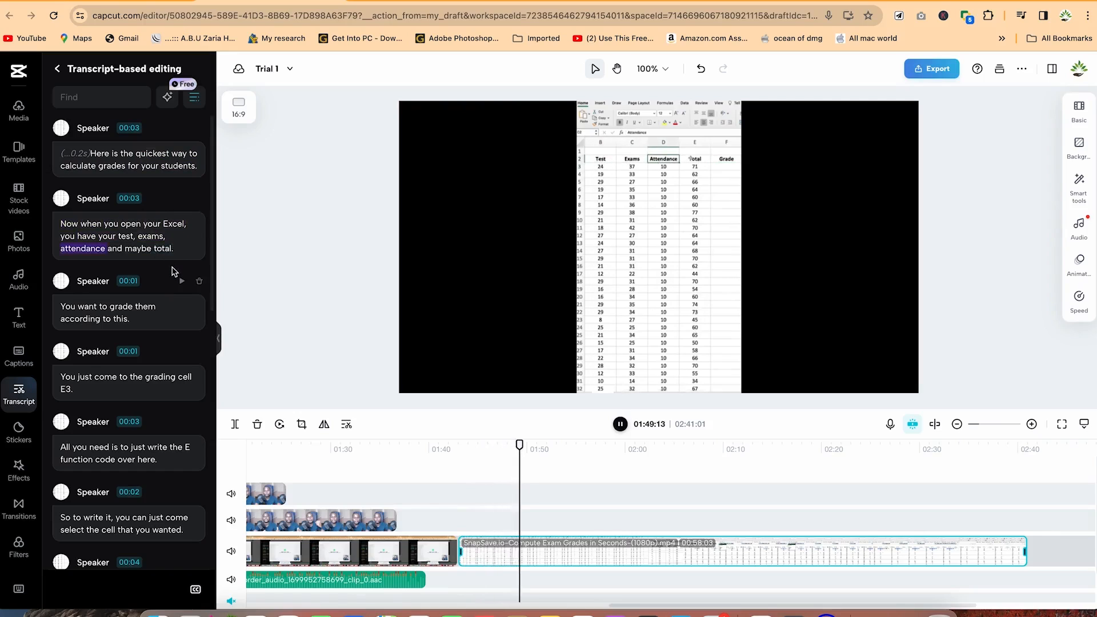
key(space)
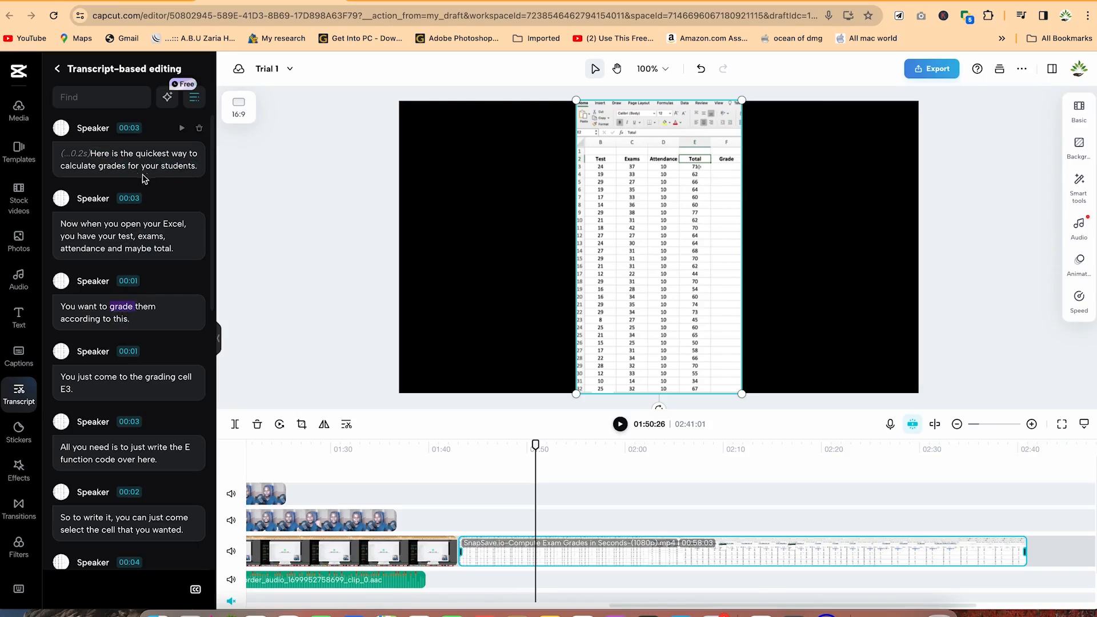
- Delete the sentence "Here is the quickest way to calculate grades for your students." from the transcript and play back the shortened clip
drag(93, 153, 175, 166)
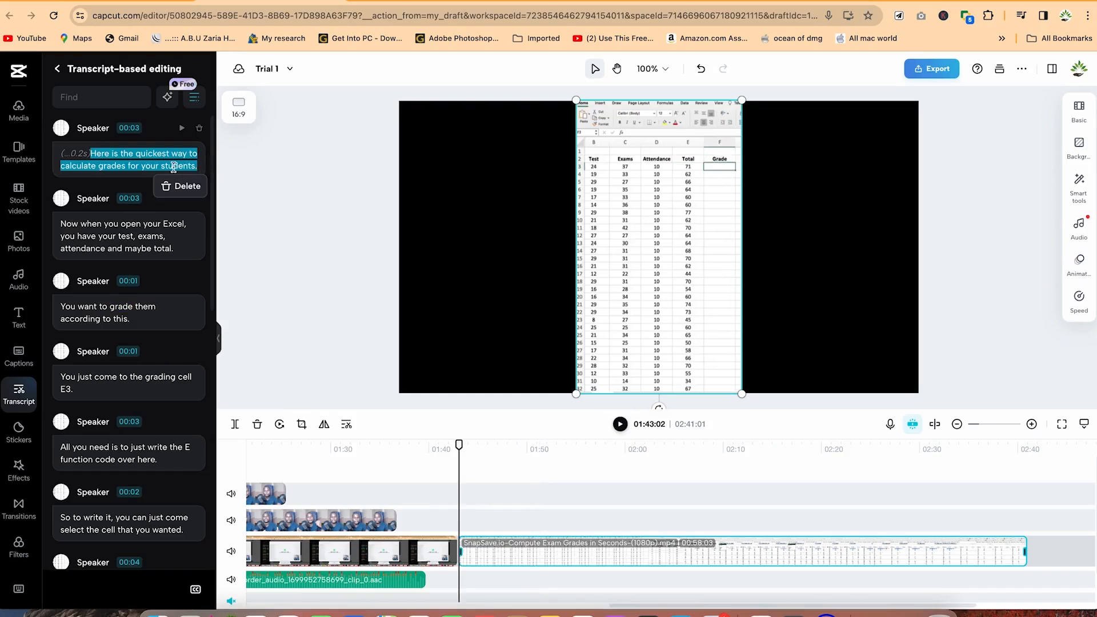
click(179, 186)
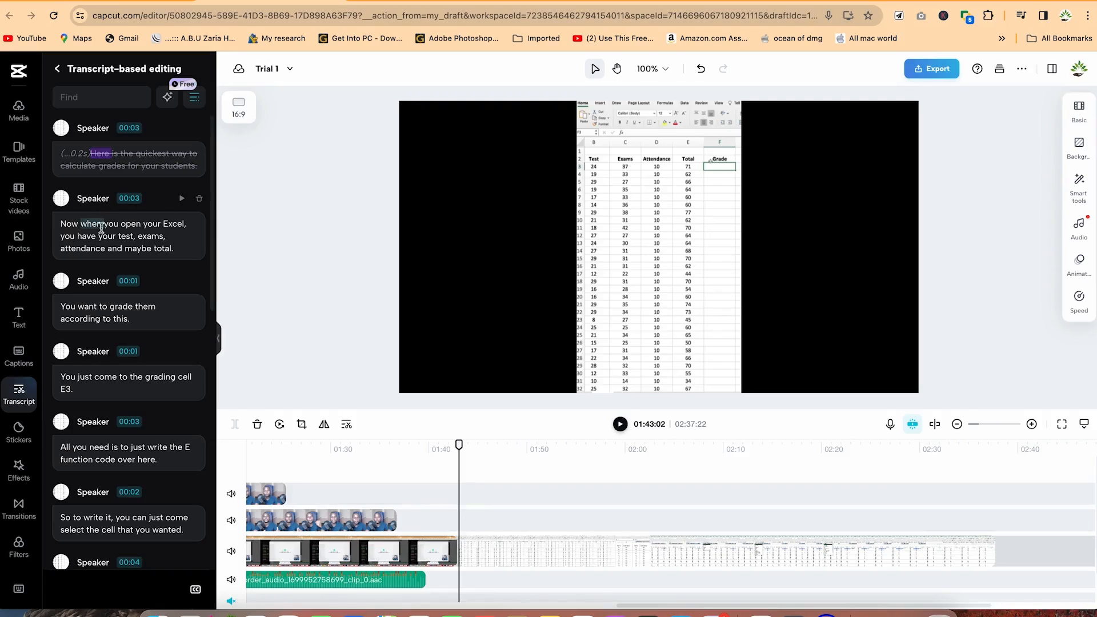
key(space)
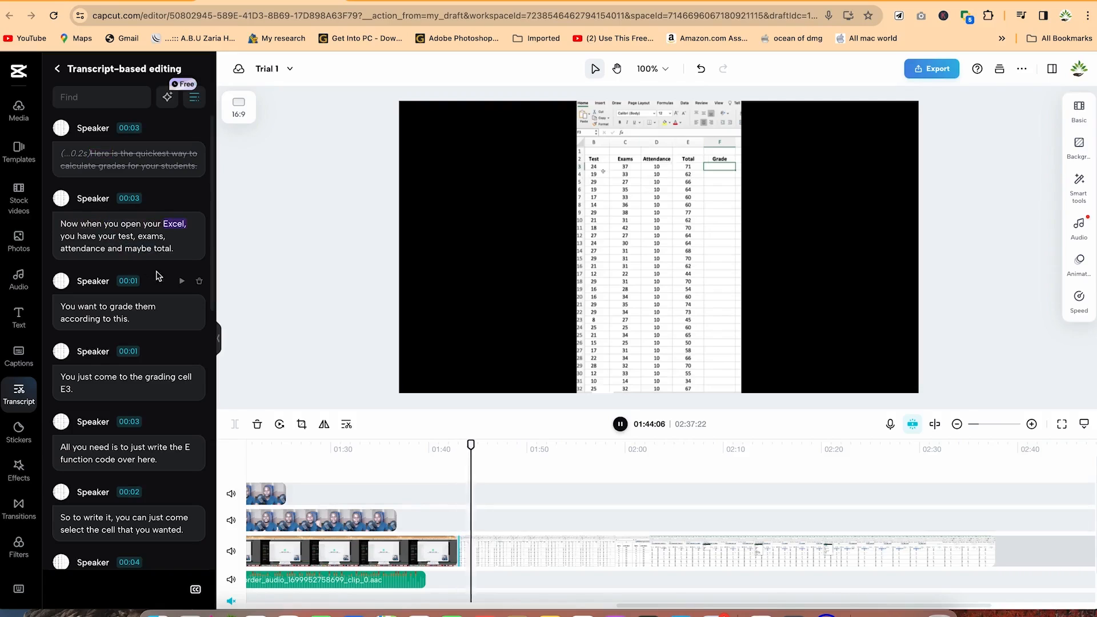
key(space)
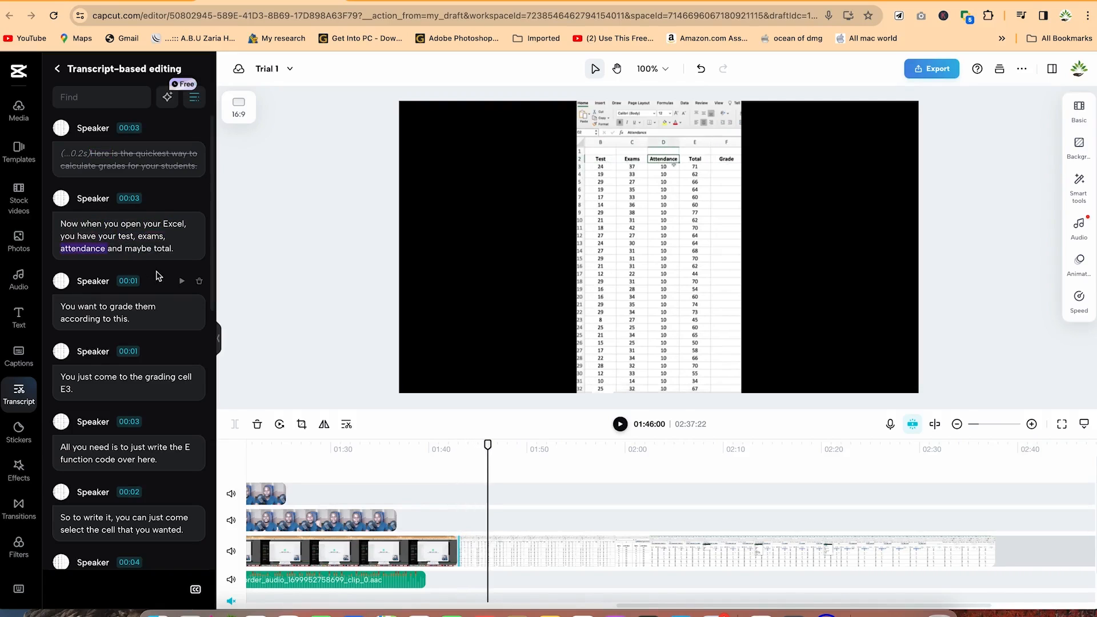
key(XF86AudioRaiseVolume)
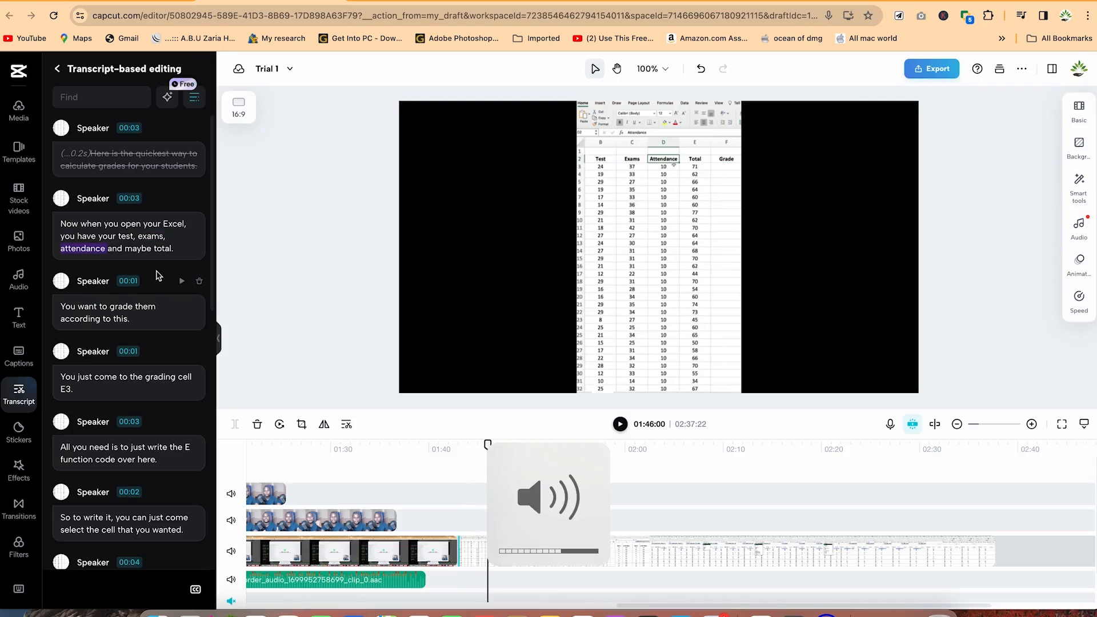
click(424, 493)
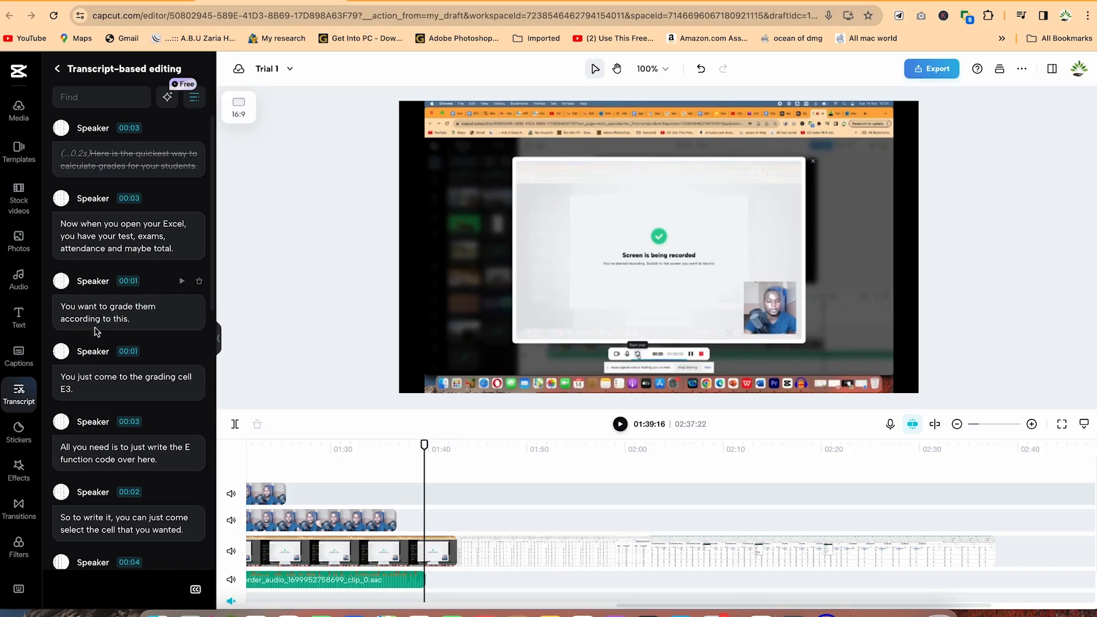
- Delete "You want to grade them according to this." from the transcript, then inspect the clip segments around the cut and play across it
drag(135, 321, 56, 299)
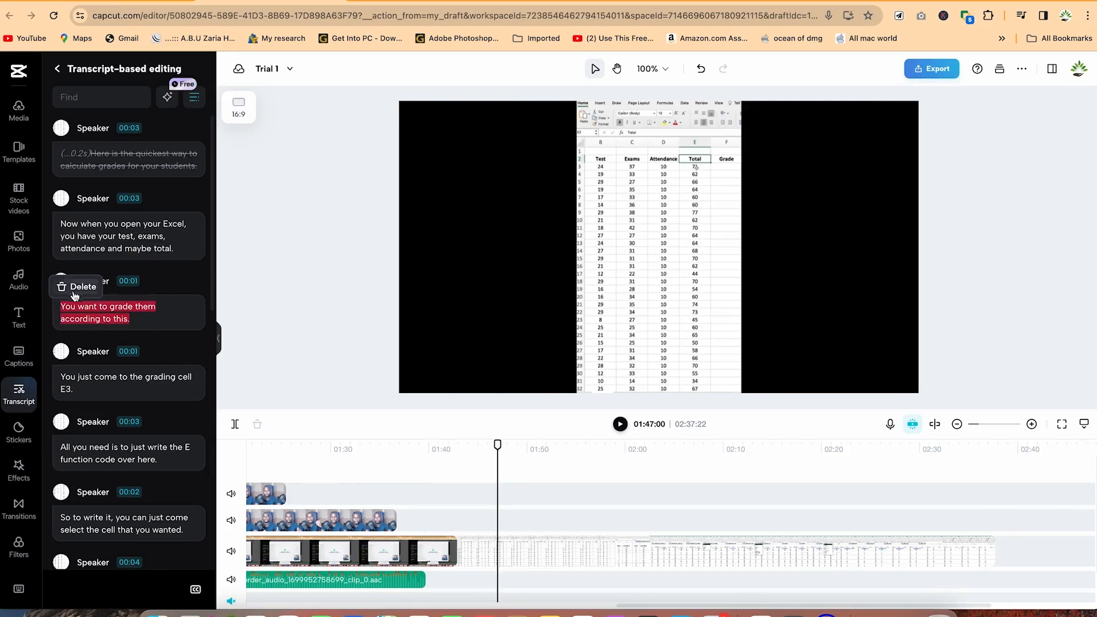
click(75, 291)
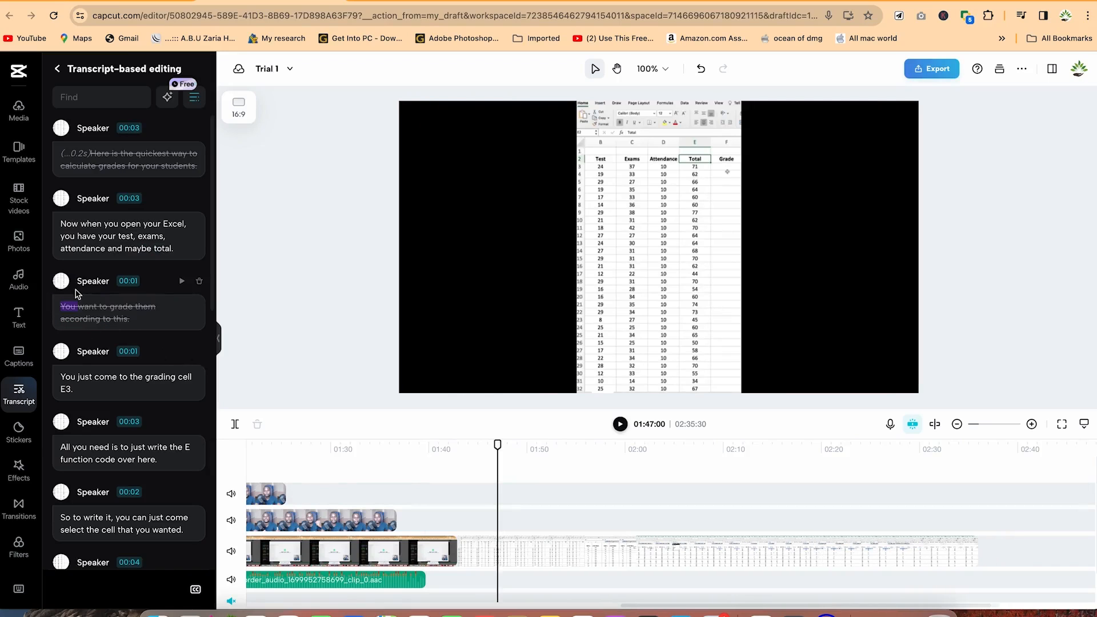
click(512, 554)
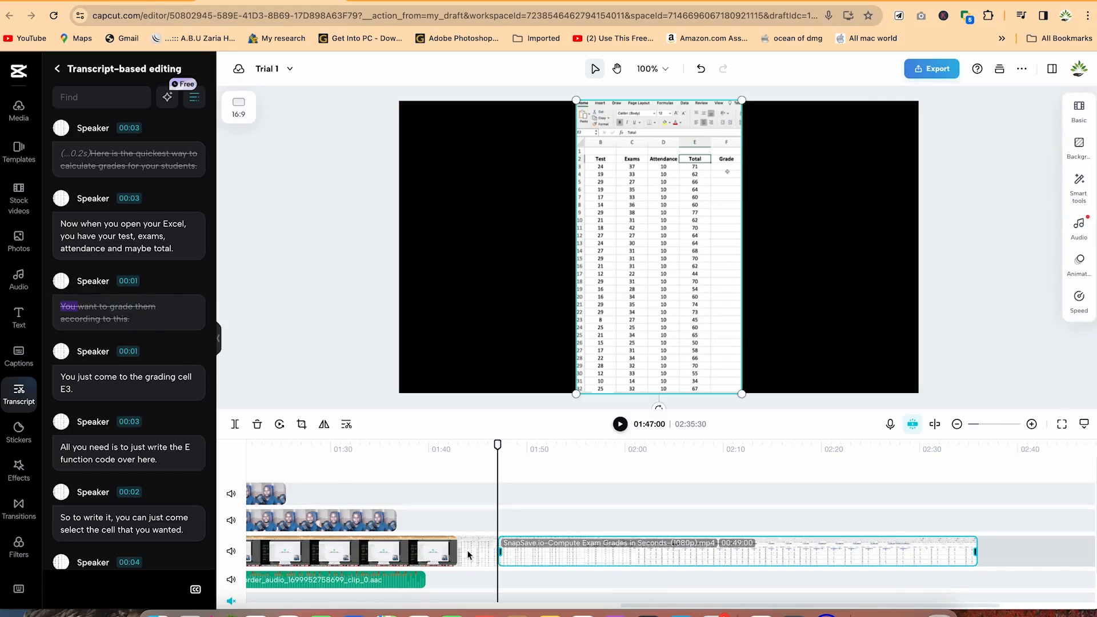
click(467, 553)
click(538, 557)
click(476, 552)
click(550, 565)
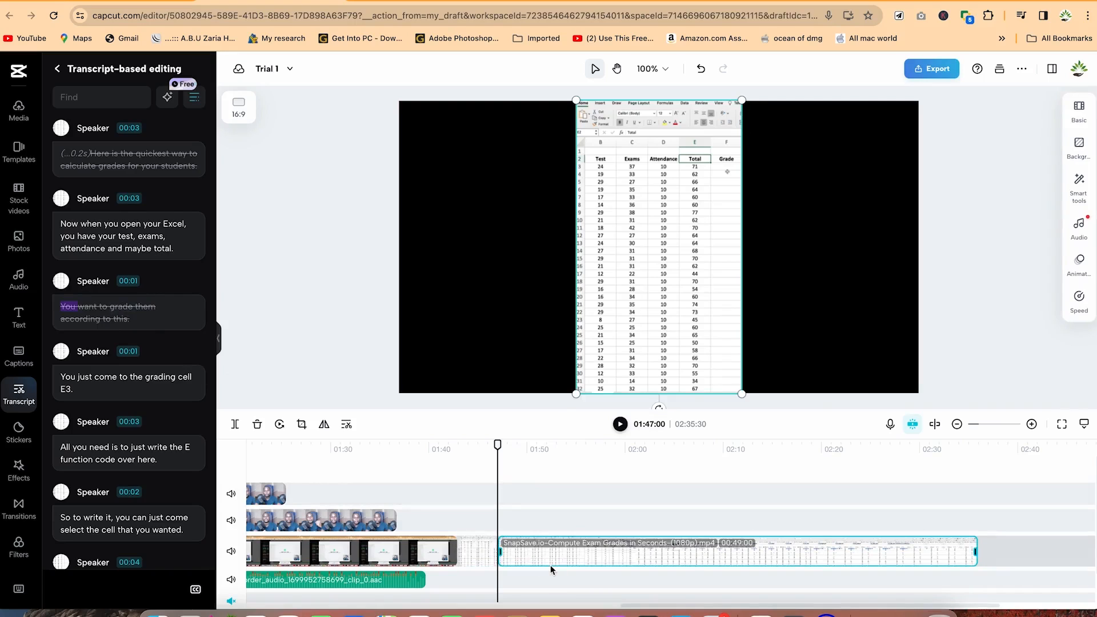
click(472, 554)
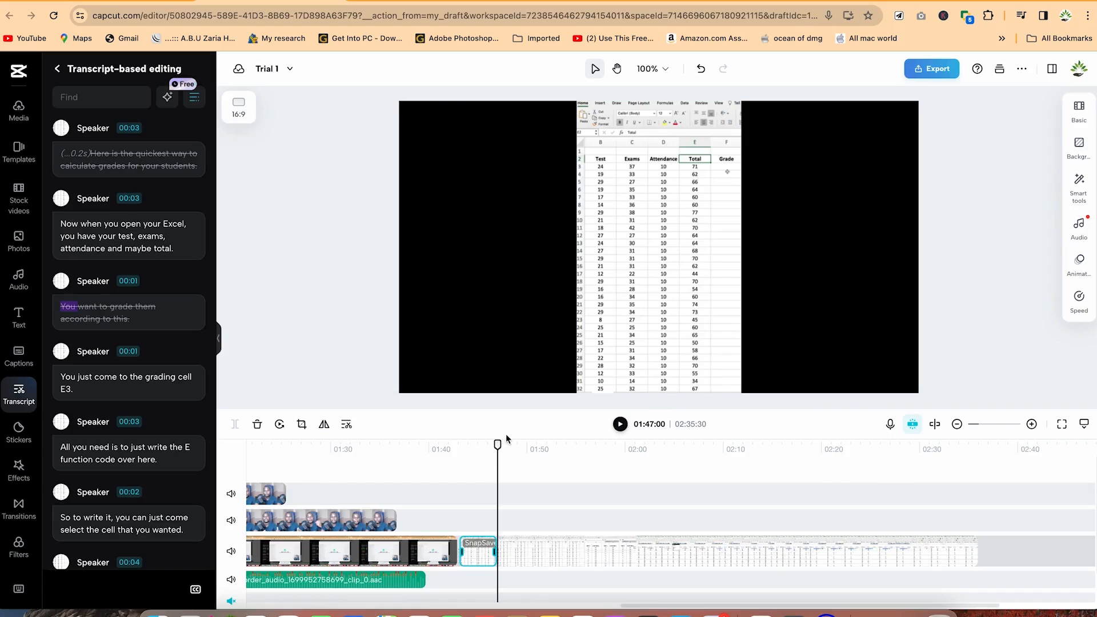
drag(496, 444, 489, 446)
key(space)
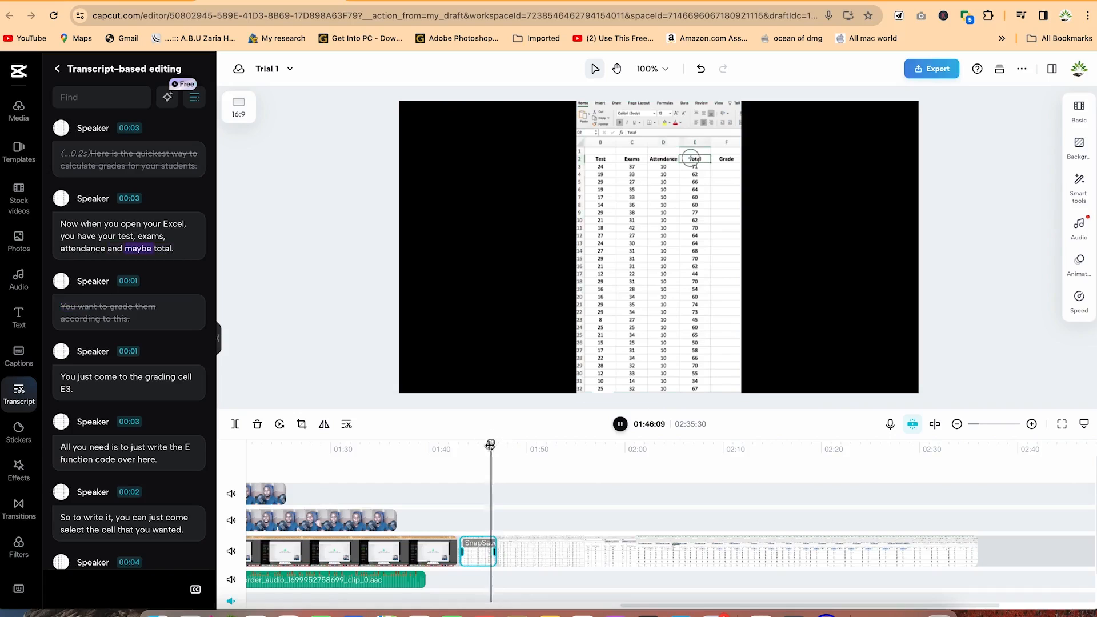
key(space)
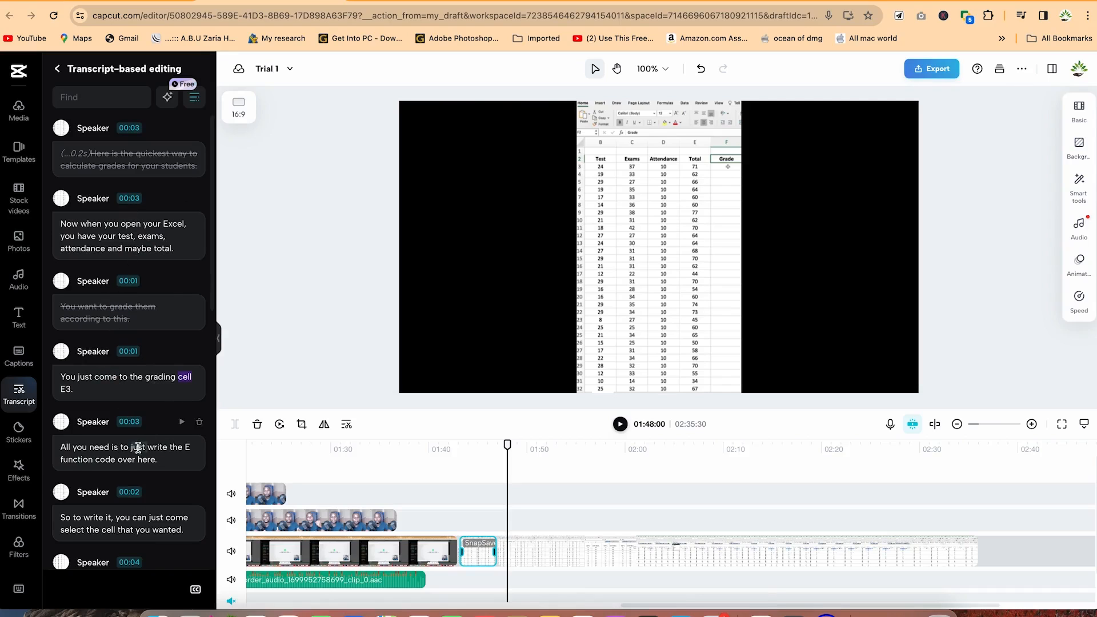
- Delete the transcript sentence "You can just click and right equal to if from brackets that cell that you are targeting."
scroll(171, 446, down, 5)
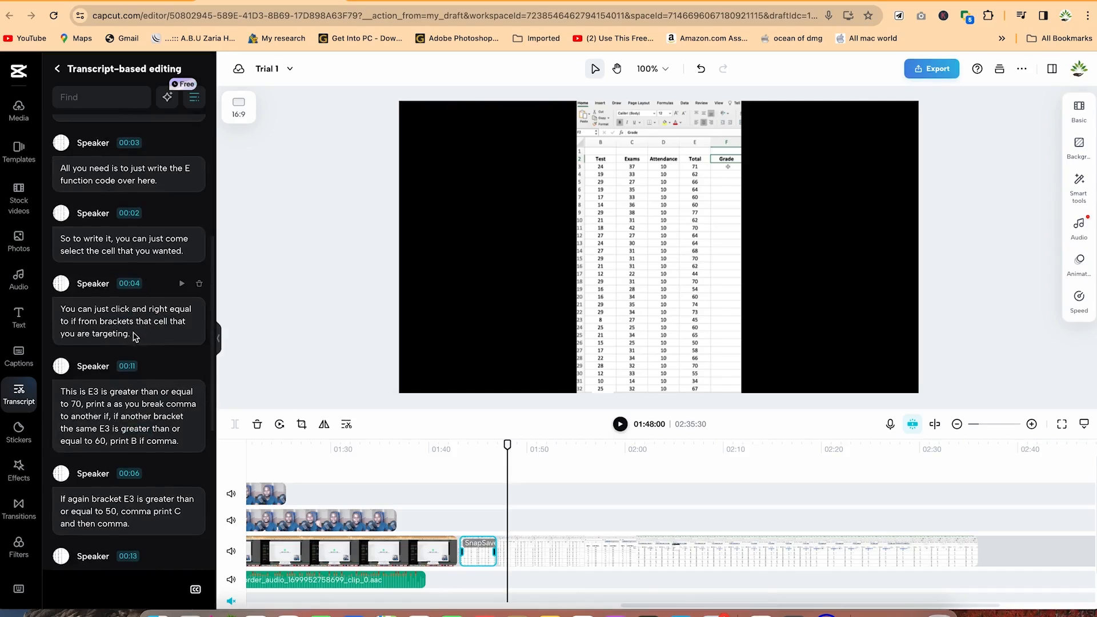
drag(137, 338, 57, 300)
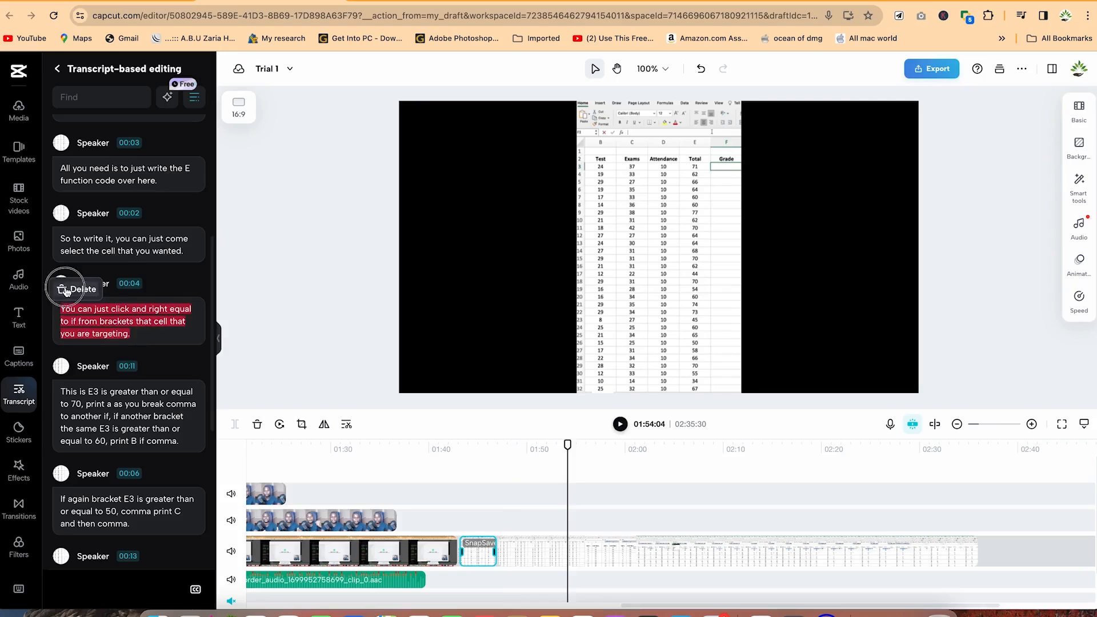
click(88, 297)
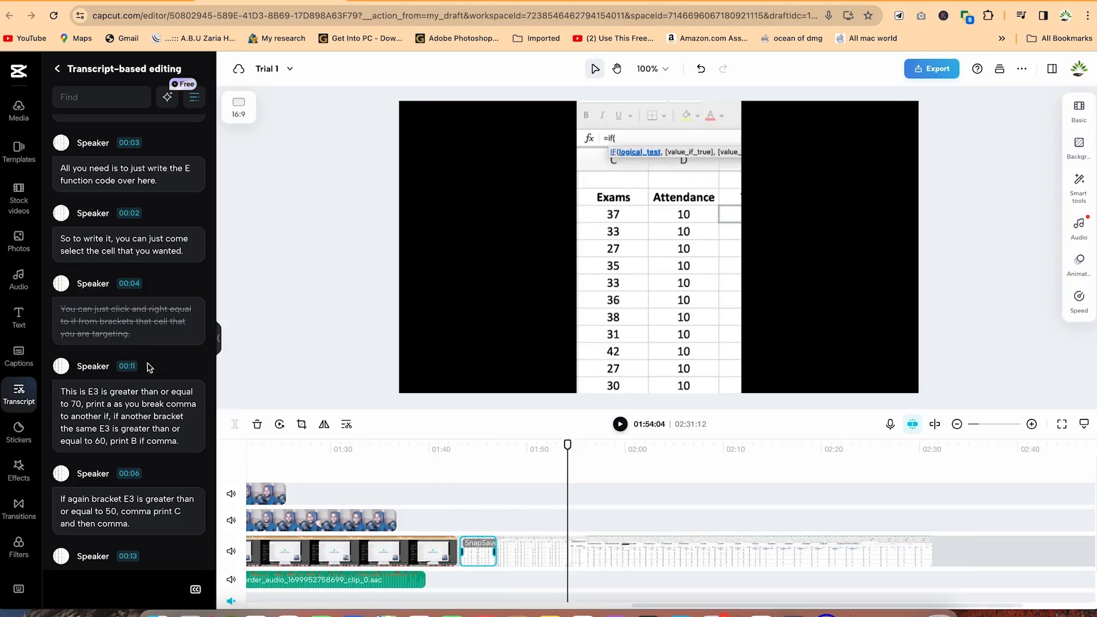
- Hide the deleted sentences in the transcript, review the remaining text, and show the deleted sentences again
click(194, 99)
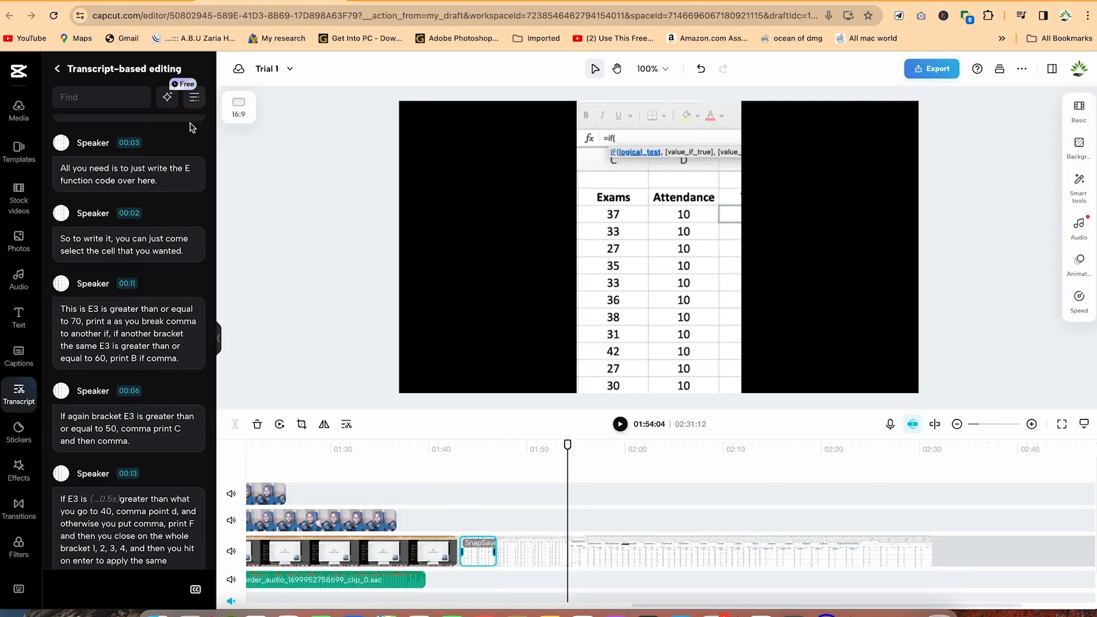
scroll(140, 311, up, 3)
scroll(153, 277, down, 5)
scroll(153, 276, up, 5)
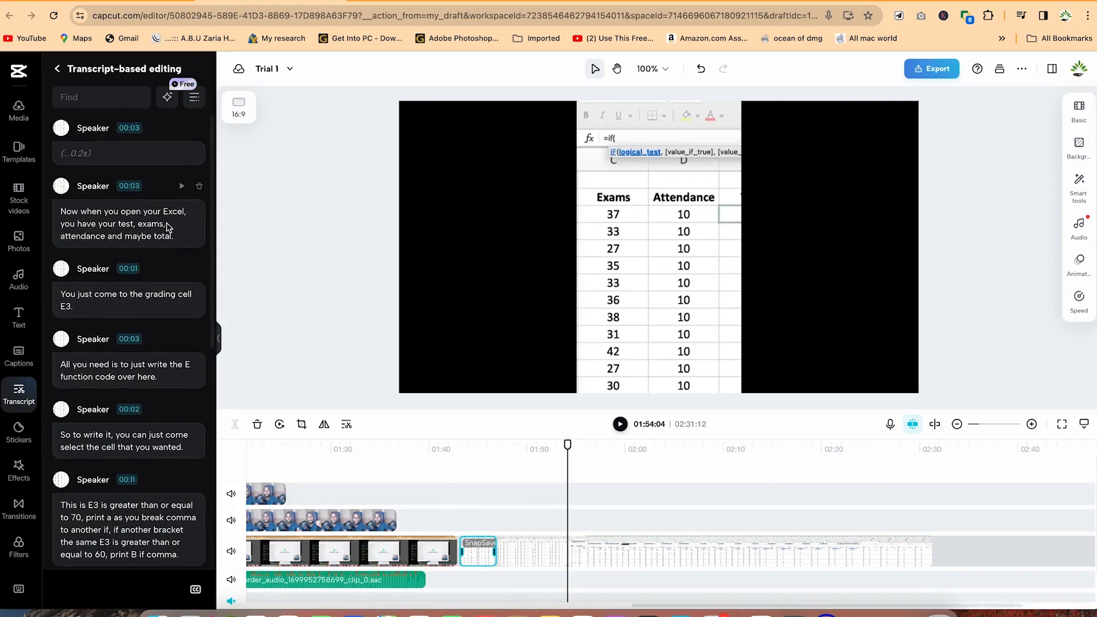
click(195, 100)
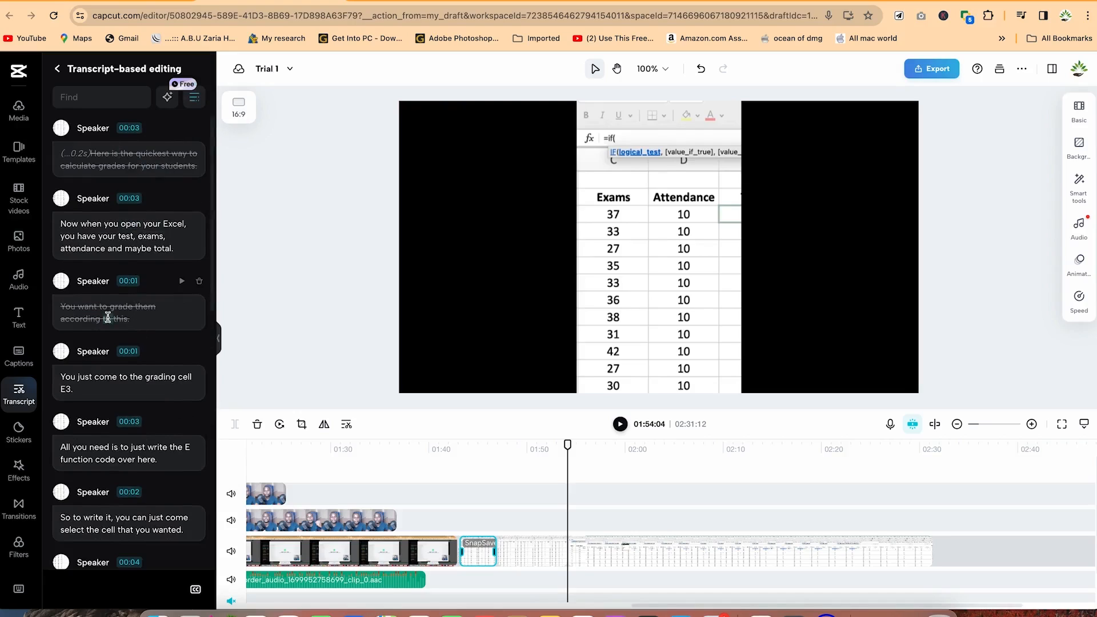
- Restore the deleted transcript sentence "You want to grade them according to this."
right_click(134, 312)
click(107, 309)
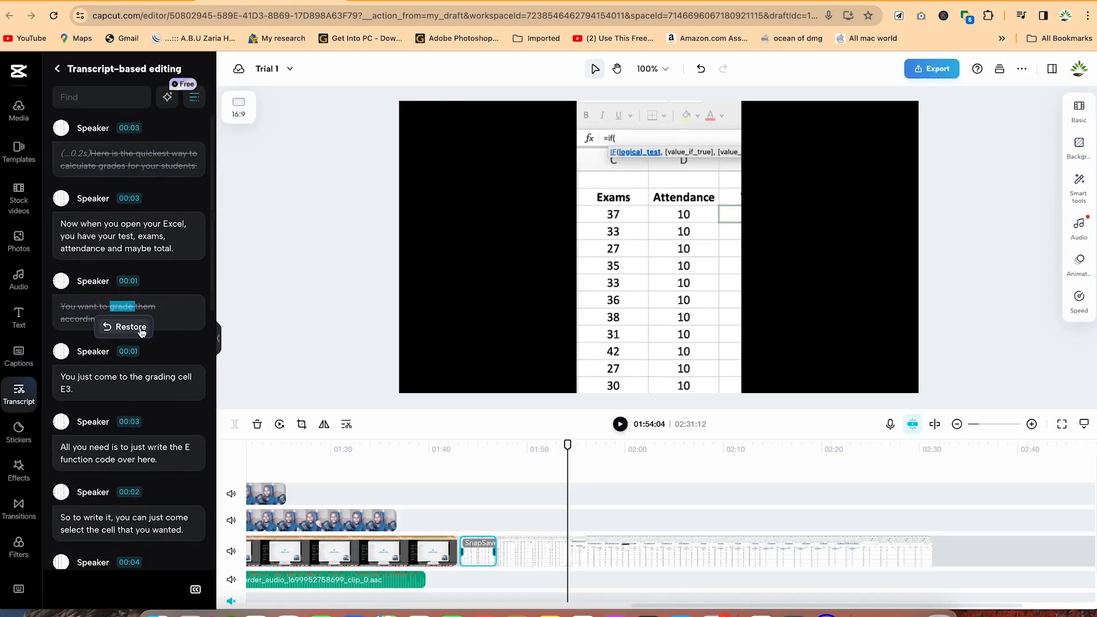
double_click(148, 306)
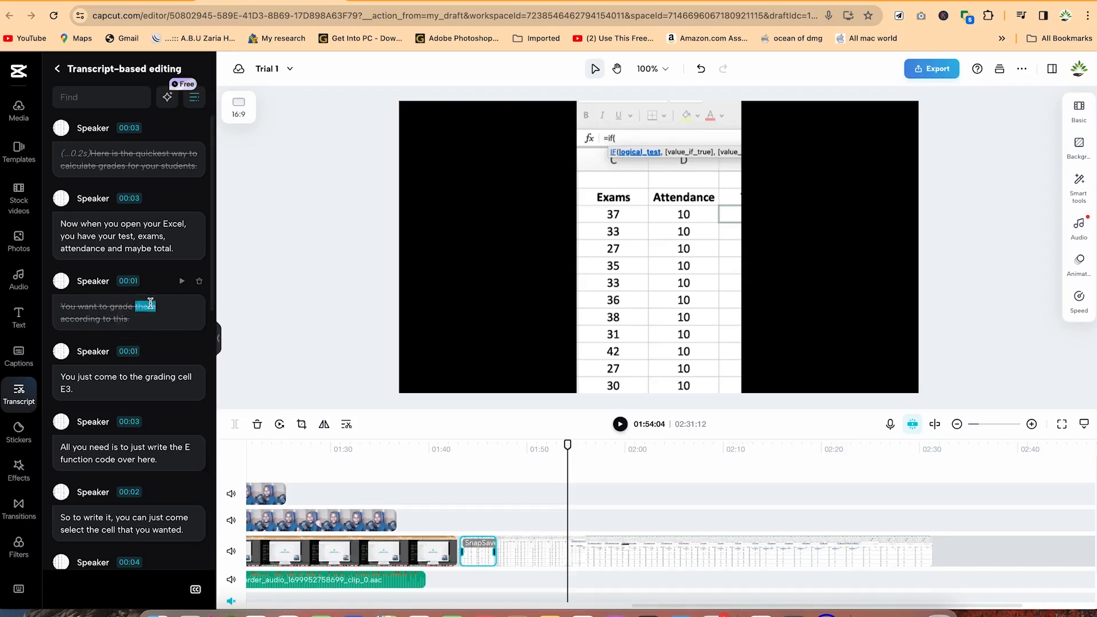
triple_click(147, 307)
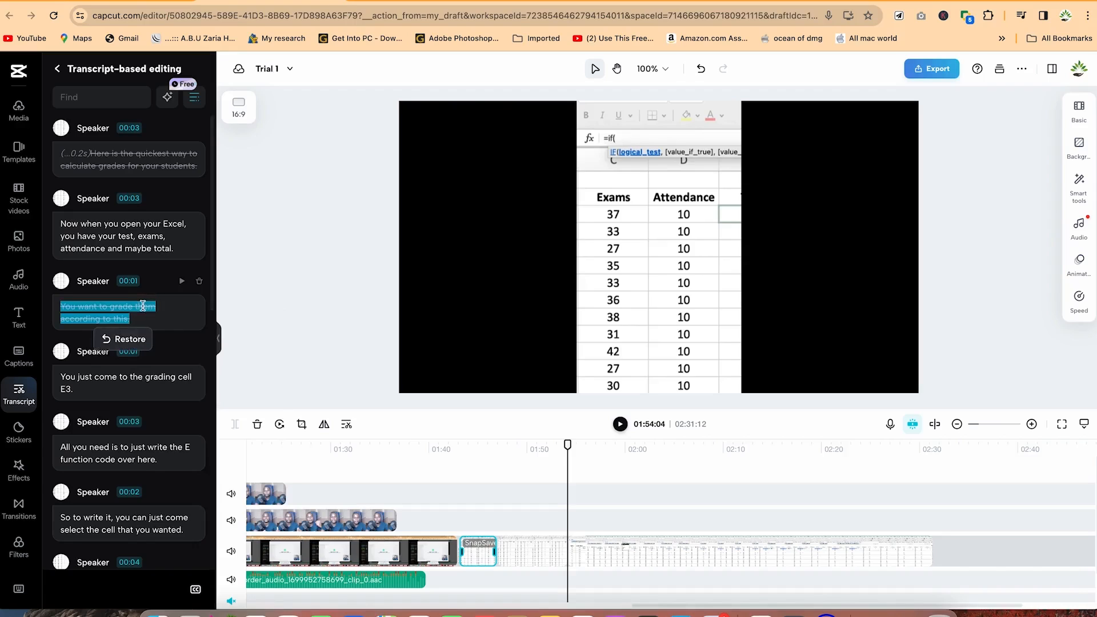
click(129, 343)
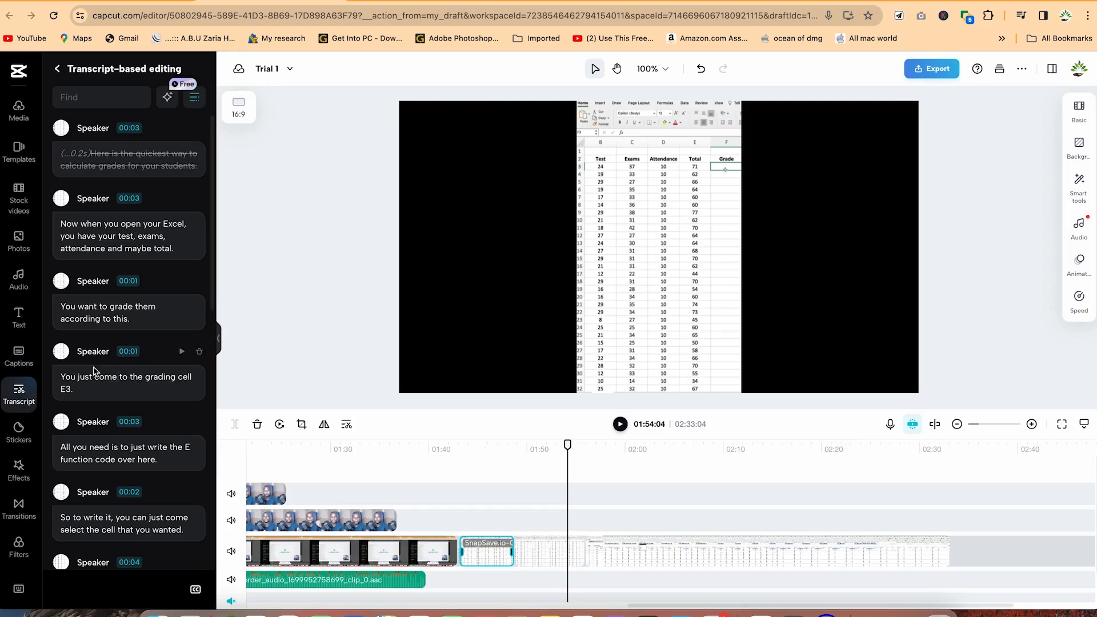
scroll(130, 434, down, 5)
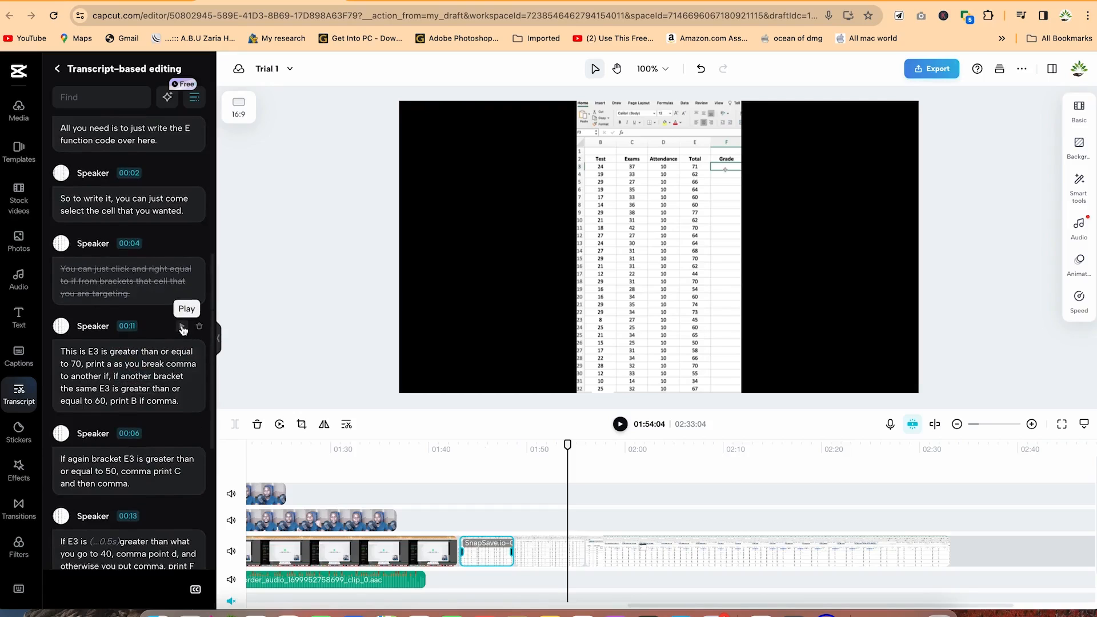
- Play the video from the transcript sentence "This is E3 is greater than or equal to 70" and pause it partway
click(181, 328)
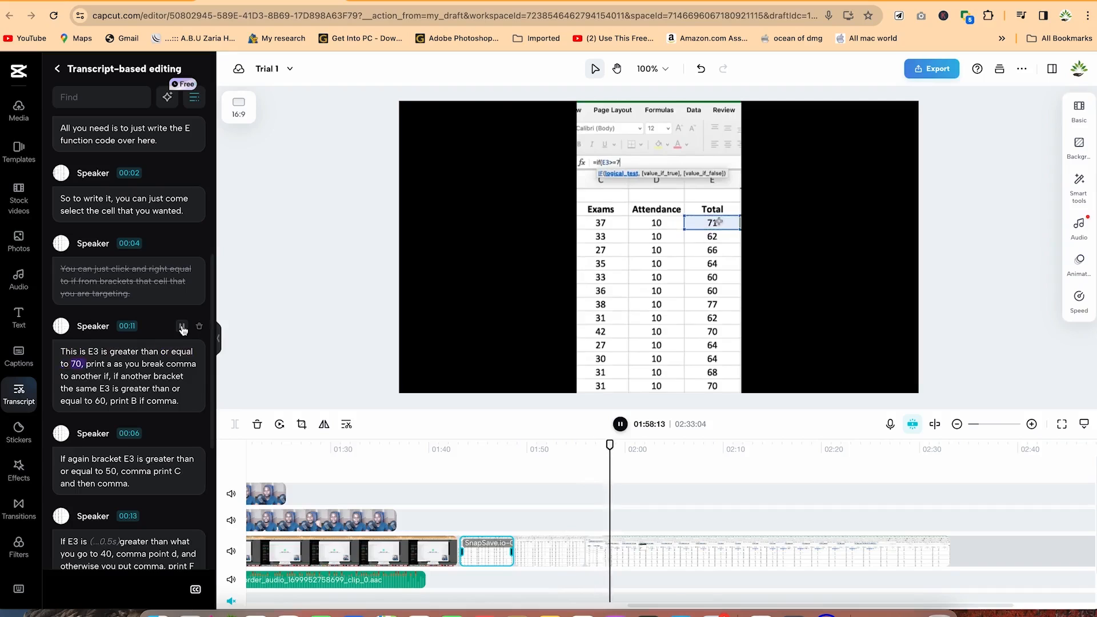
click(182, 327)
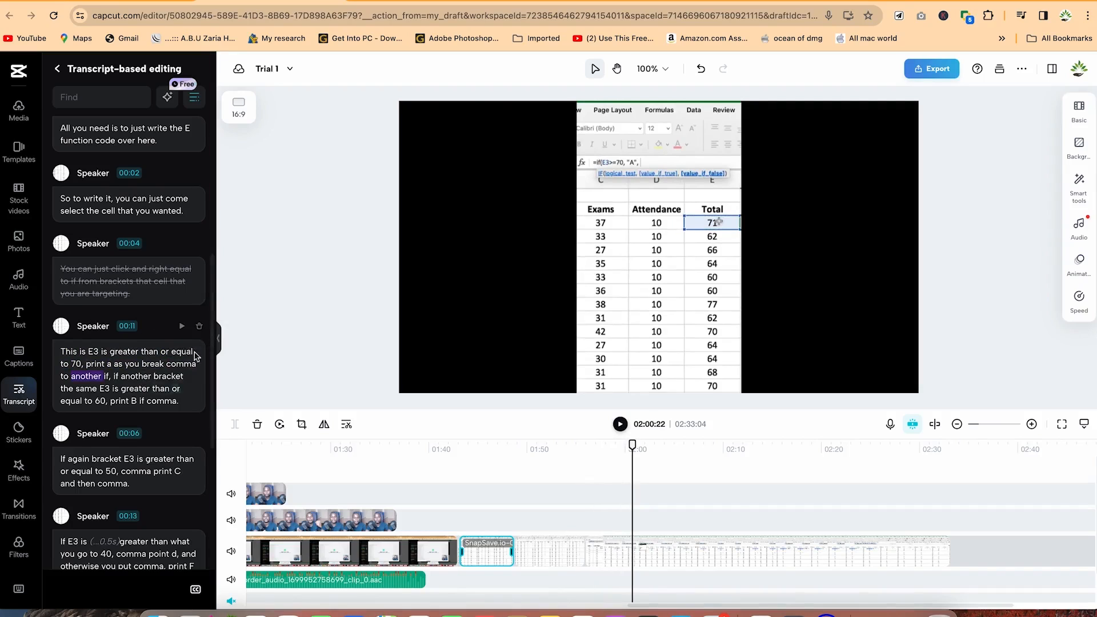
scroll(164, 343, up, 3)
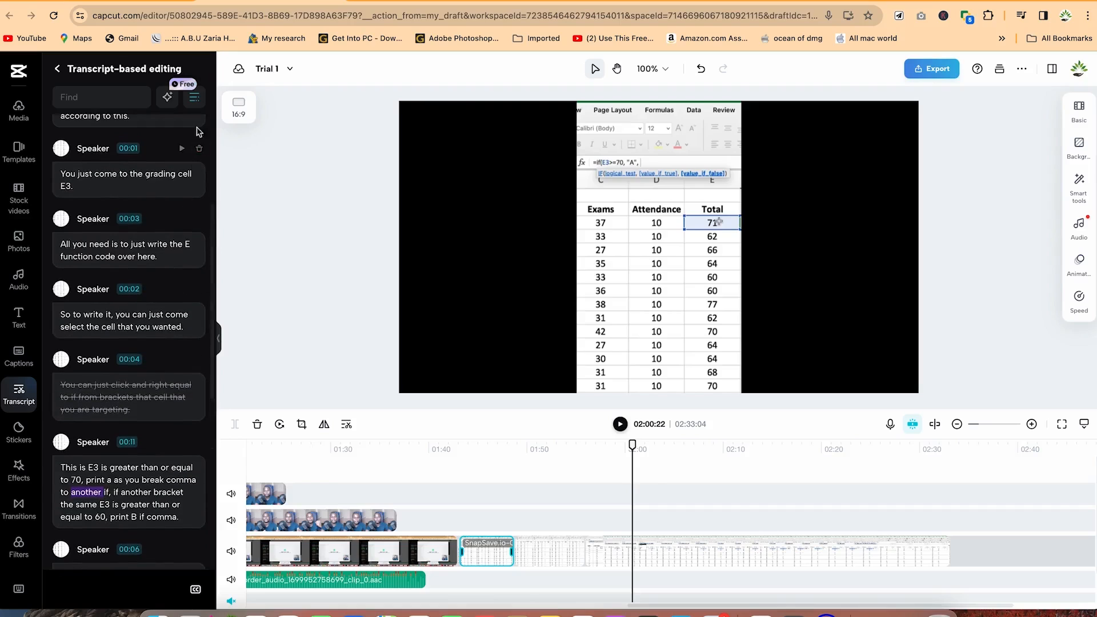
- Examine the filler-word and speech-gap removal options for the transcript, then close them without removing anything
click(168, 100)
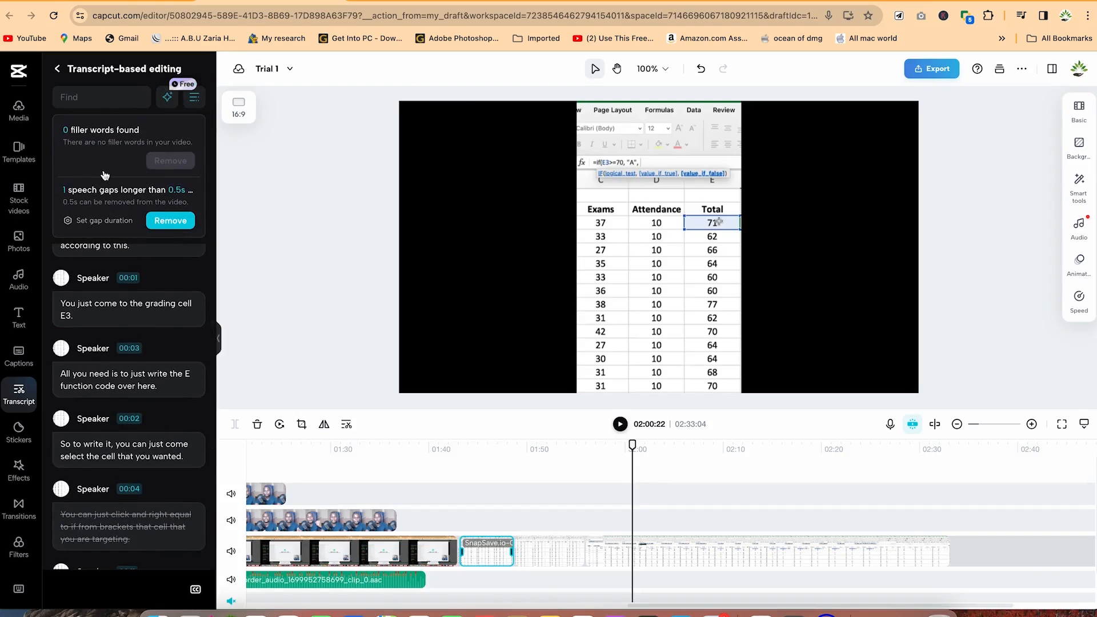
scroll(118, 283, down, 1)
scroll(130, 436, down, 1)
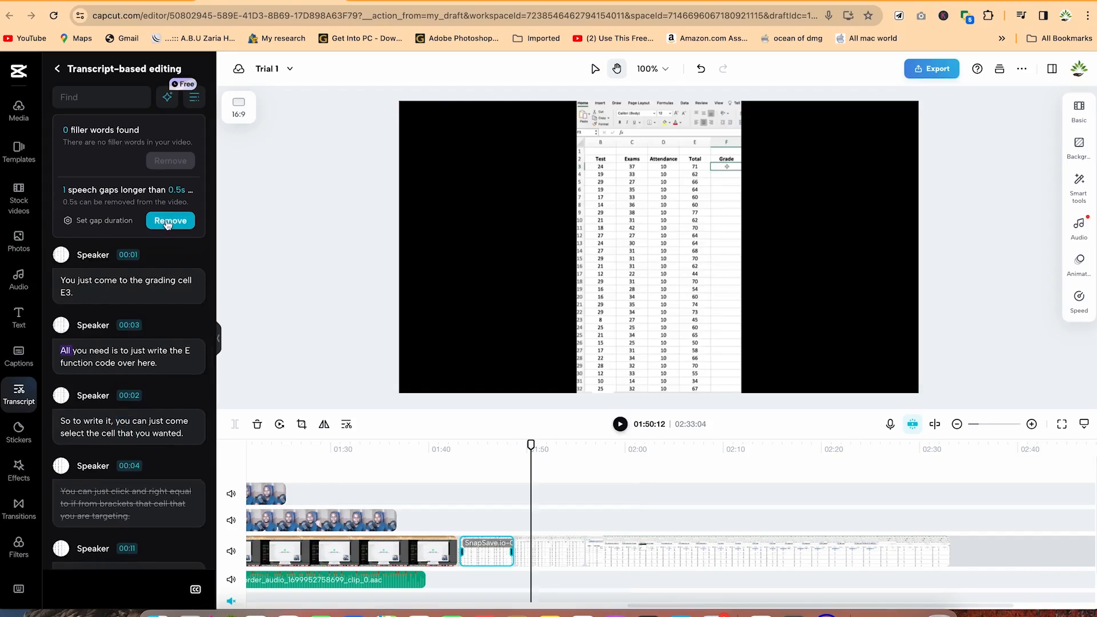
click(165, 102)
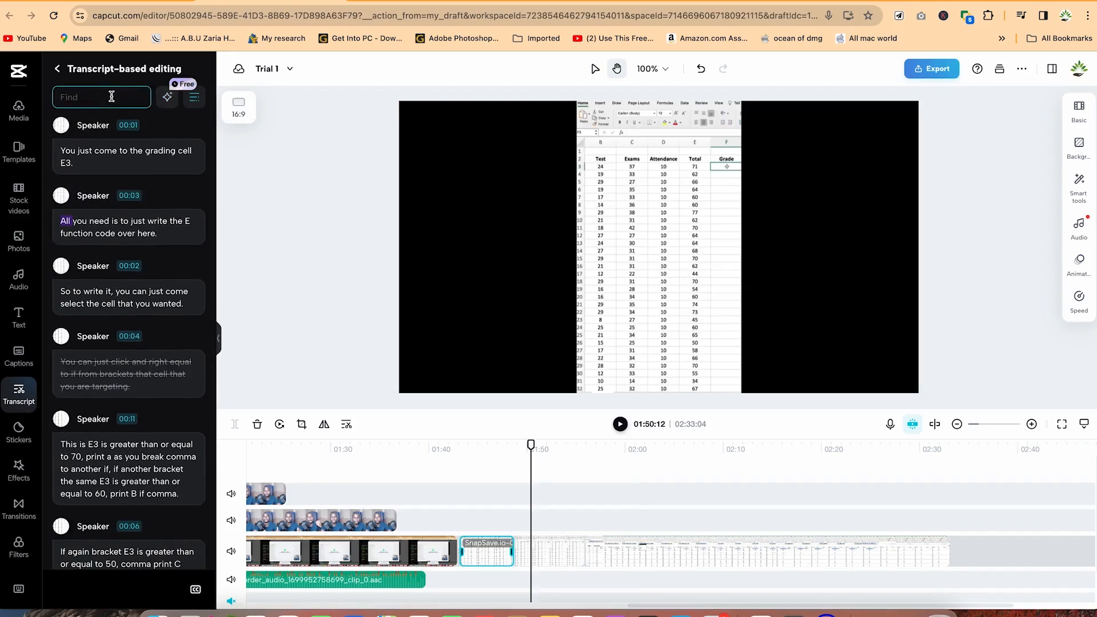
- Check the transcript search field, then move the playhead to about 02:06 and review the remaining transcript
click(111, 96)
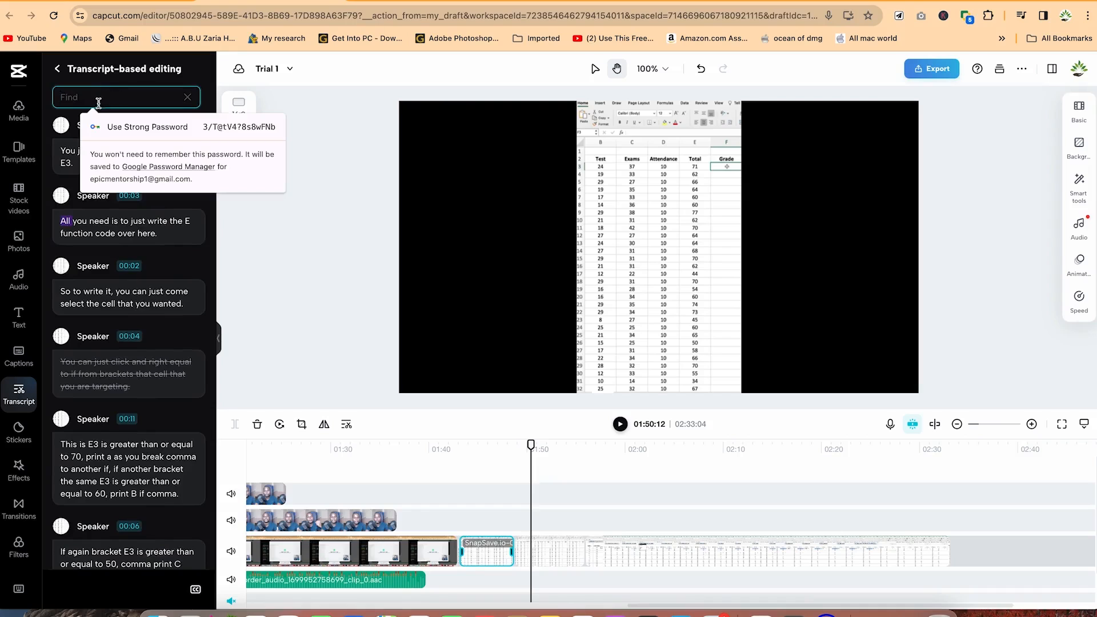
click(186, 101)
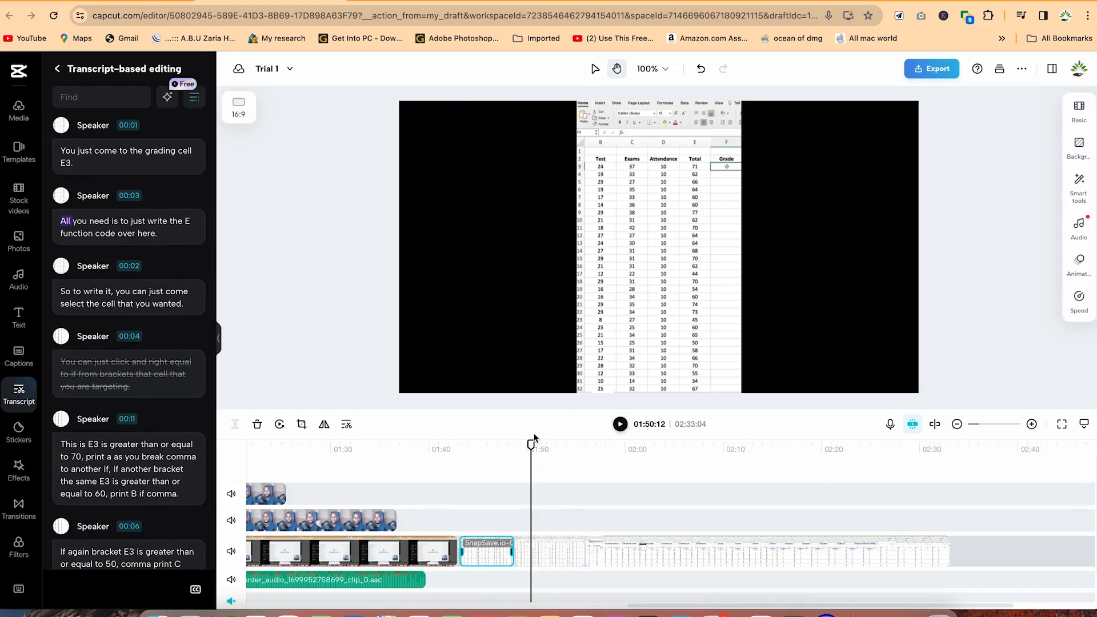
drag(531, 446, 632, 445)
scroll(143, 485, down, 6)
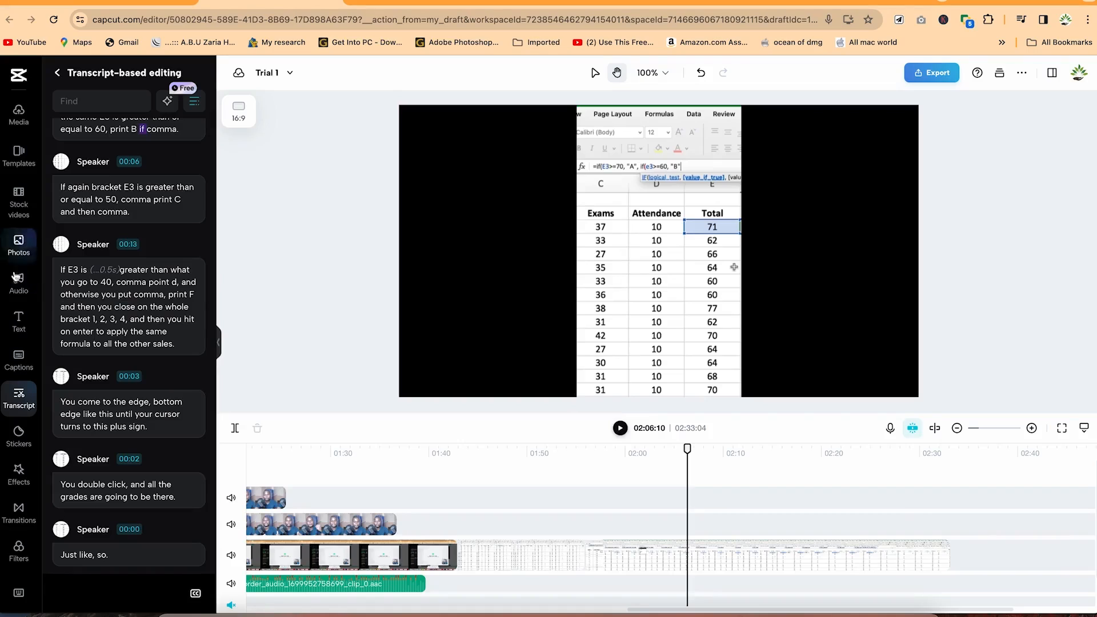
- Browse the text templates, add a basic heading to the timeline at about 01:52, and scrub across it
click(19, 324)
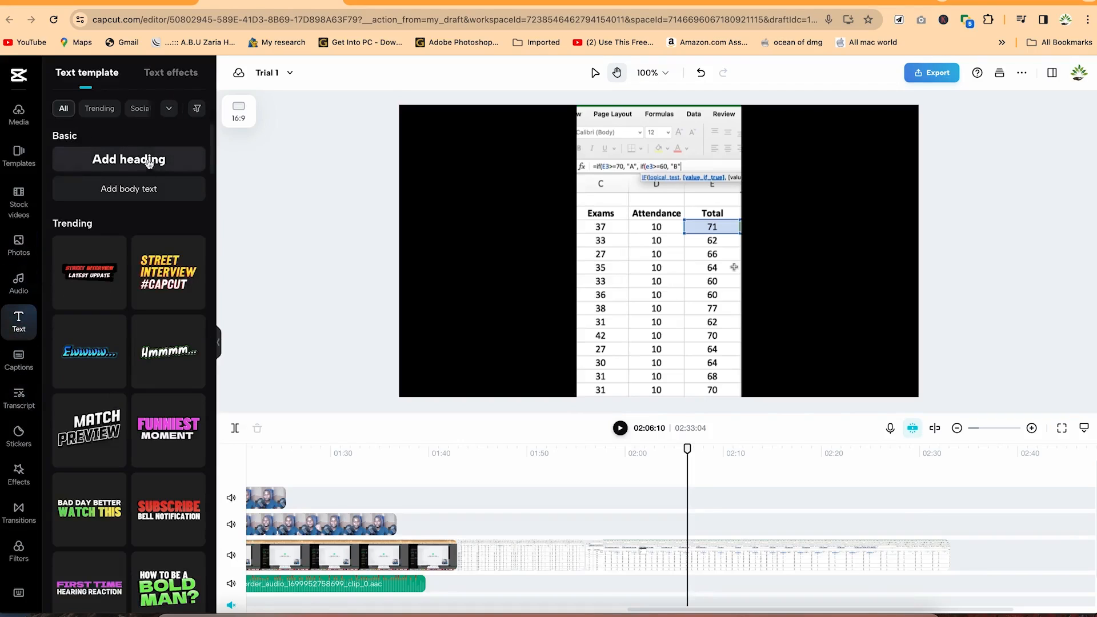
scroll(117, 453, down, 7)
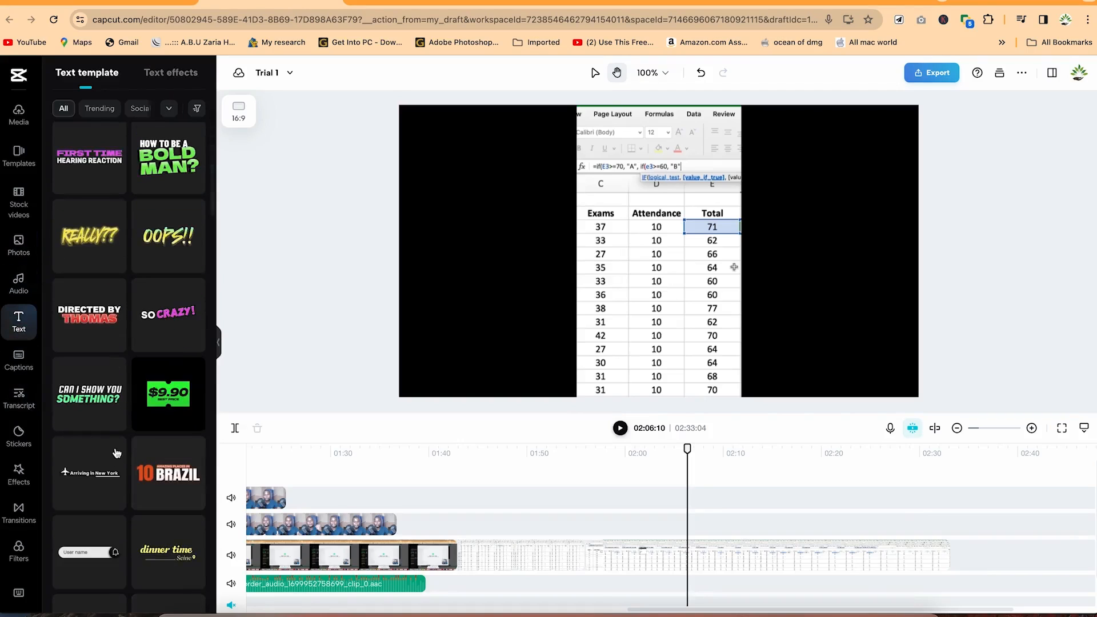
scroll(118, 453, up, 7)
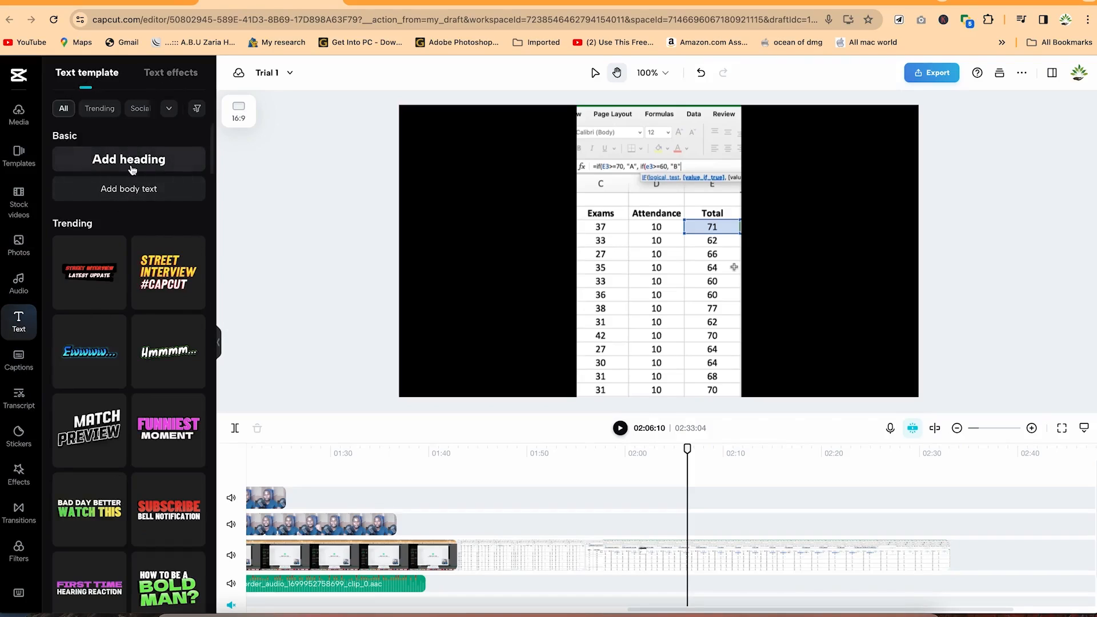
drag(129, 166, 547, 525)
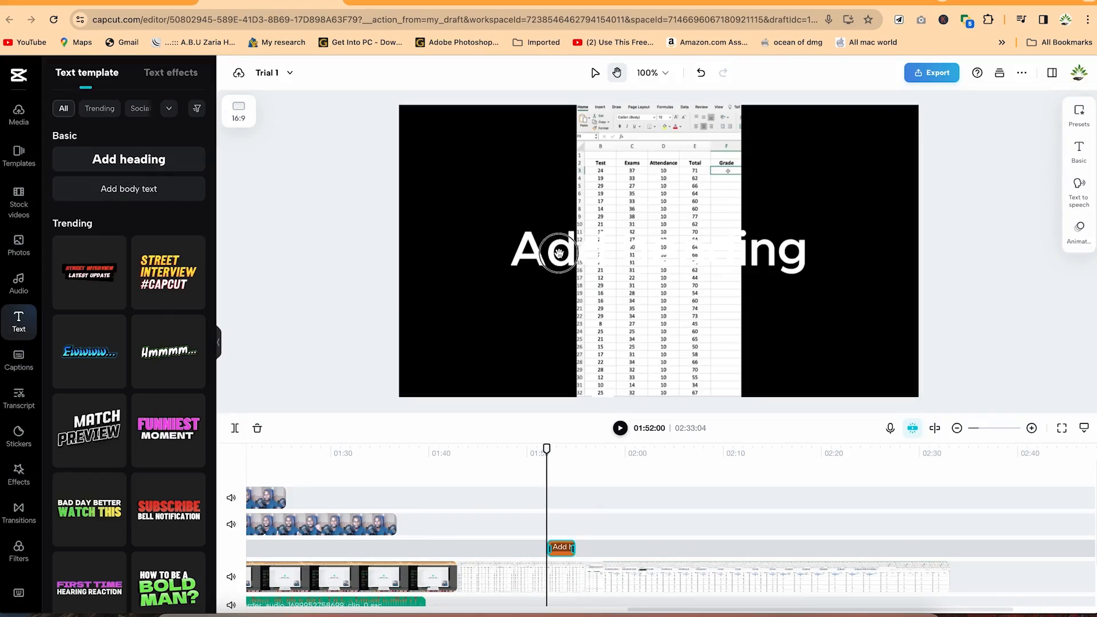
drag(547, 447, 559, 449)
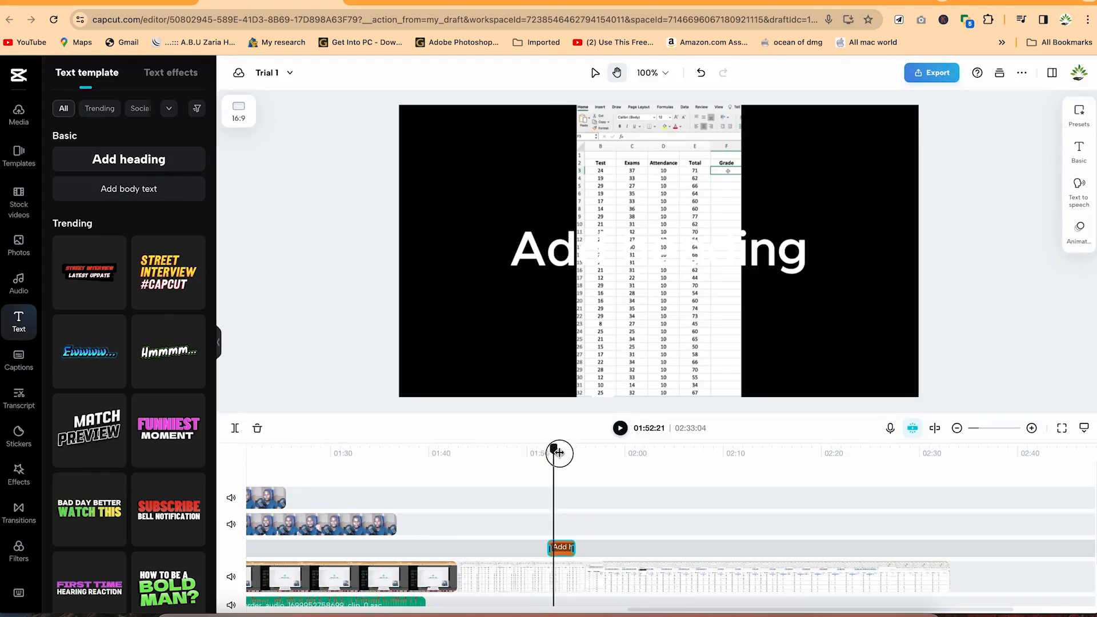
- Replace the heading's text with "Welcome to Channel", looking at the available fonts but keeping the default one
click(559, 549)
click(1079, 152)
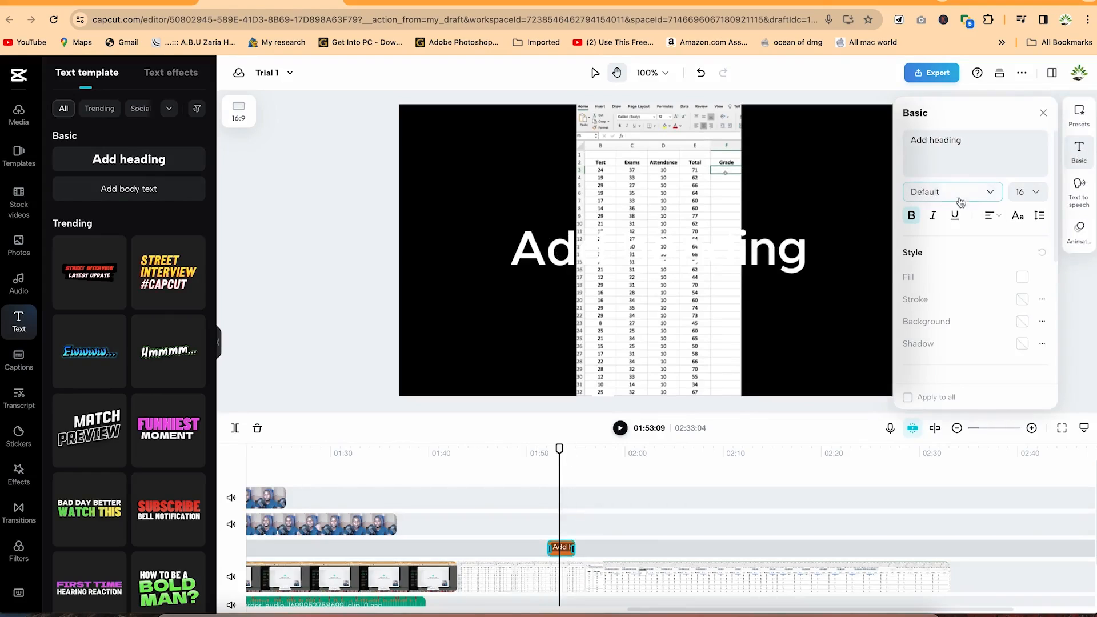
click(993, 193)
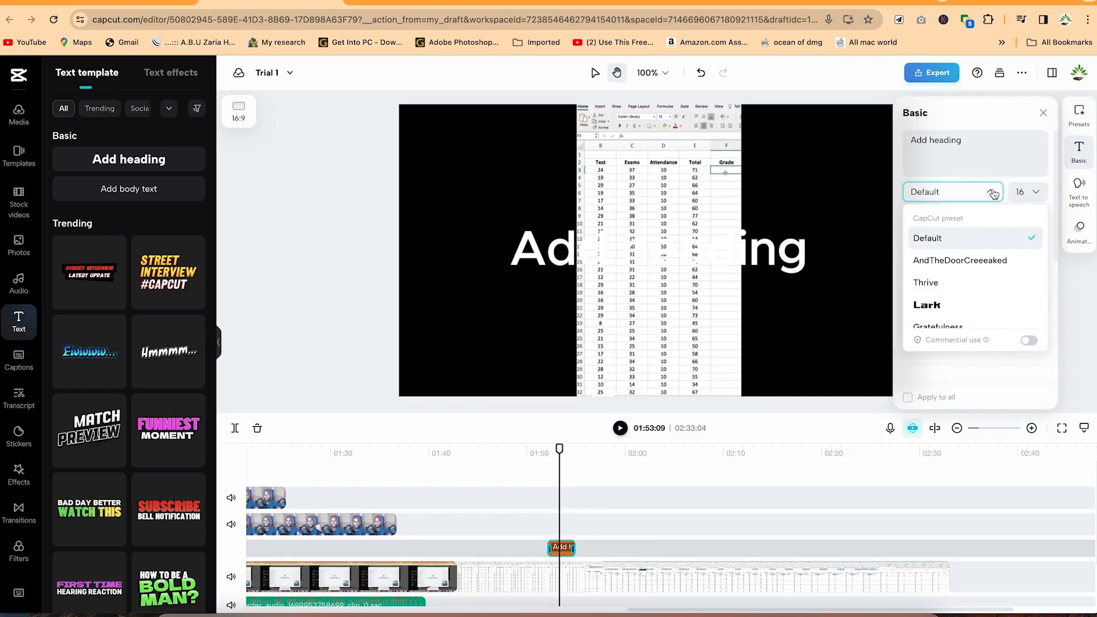
click(994, 141)
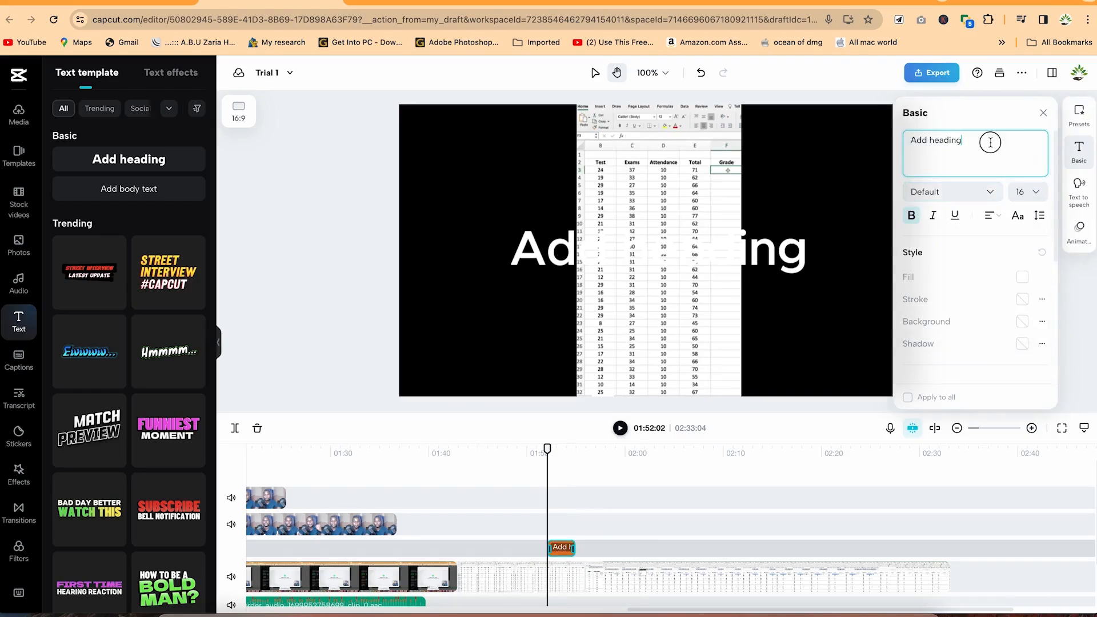
triple_click(990, 143)
text(Welcome to Channel)
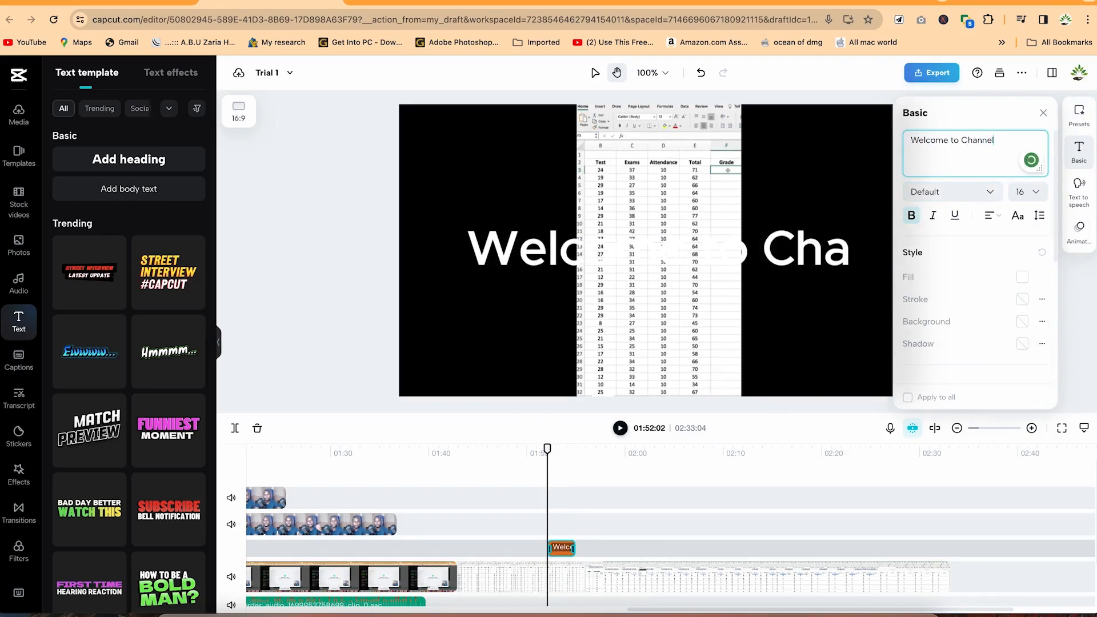
- Set the heading's font size to 12 and apply italic and underline
click(1026, 190)
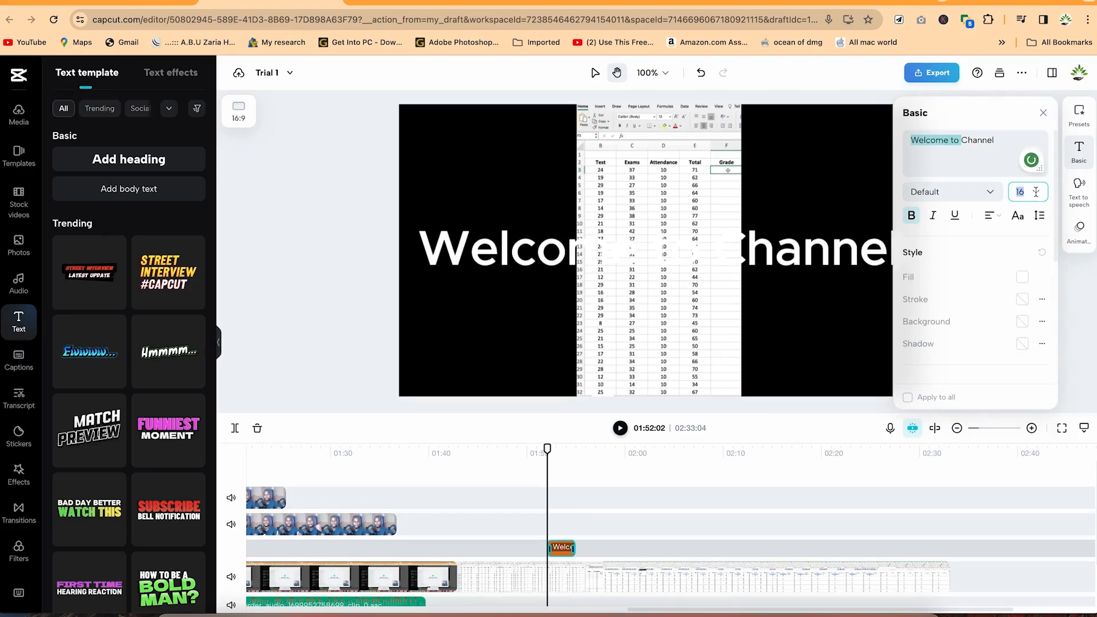
click(1009, 230)
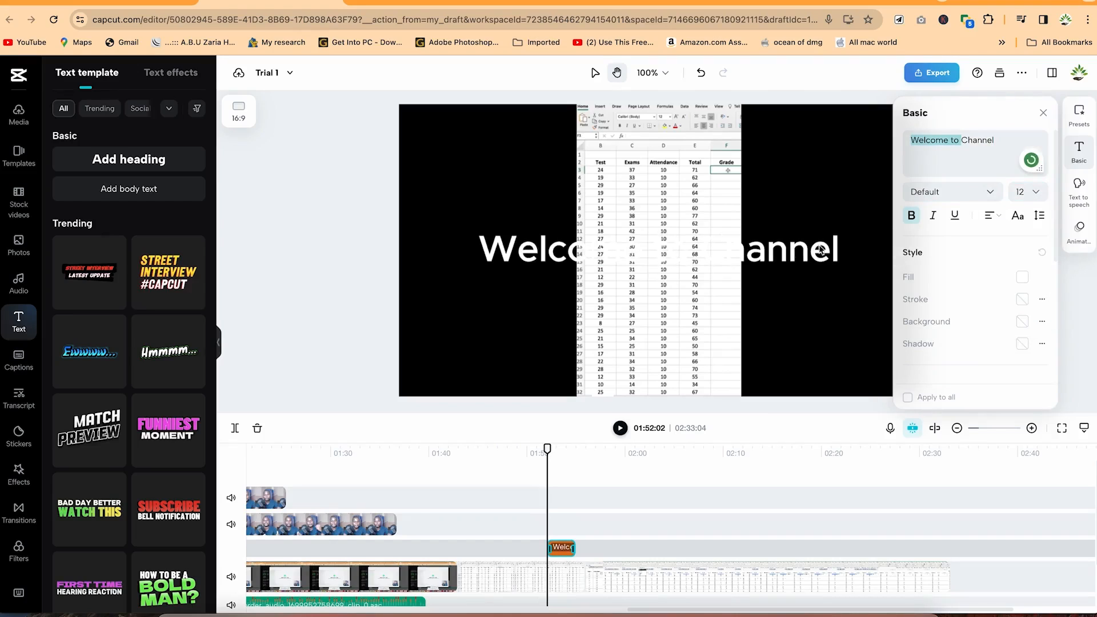
click(932, 220)
click(952, 220)
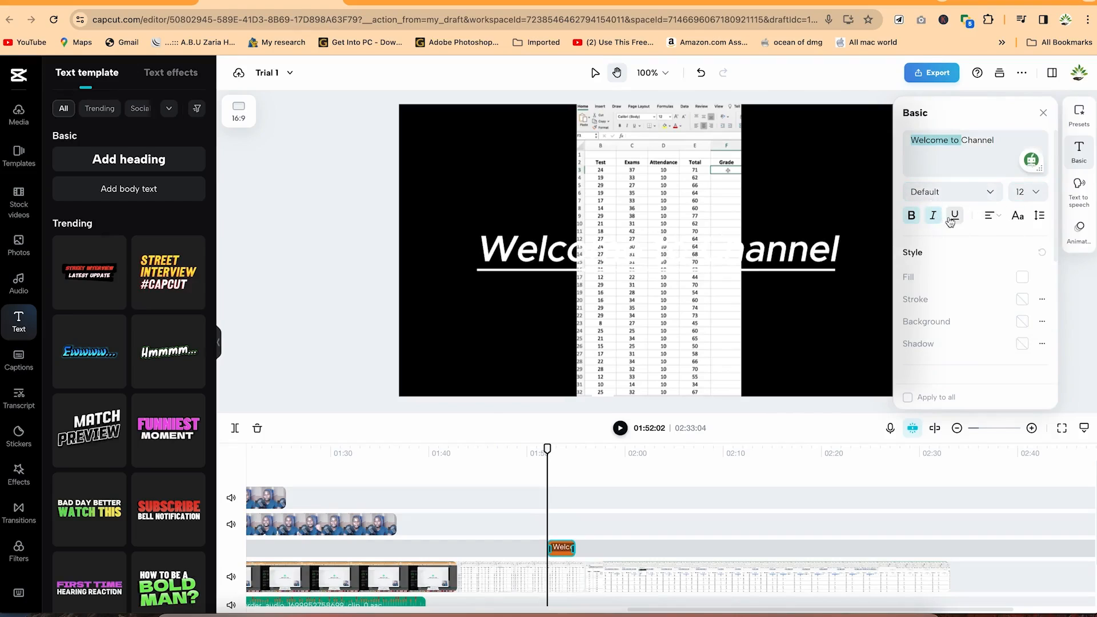
- Look through the heading's alignment and letter-case options without changing them
click(997, 220)
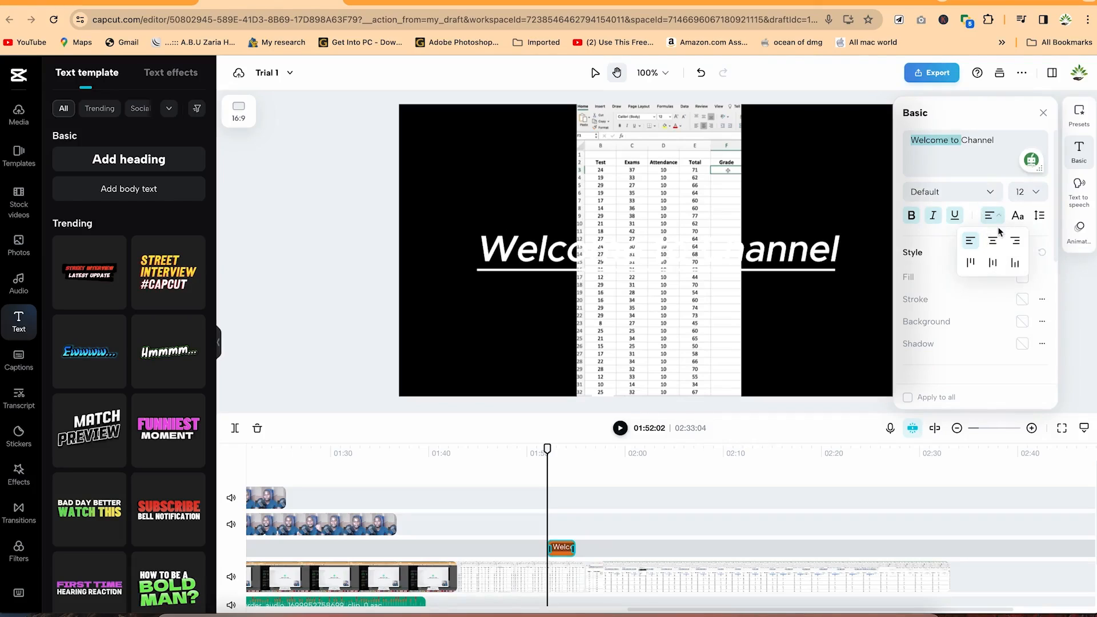
click(1019, 217)
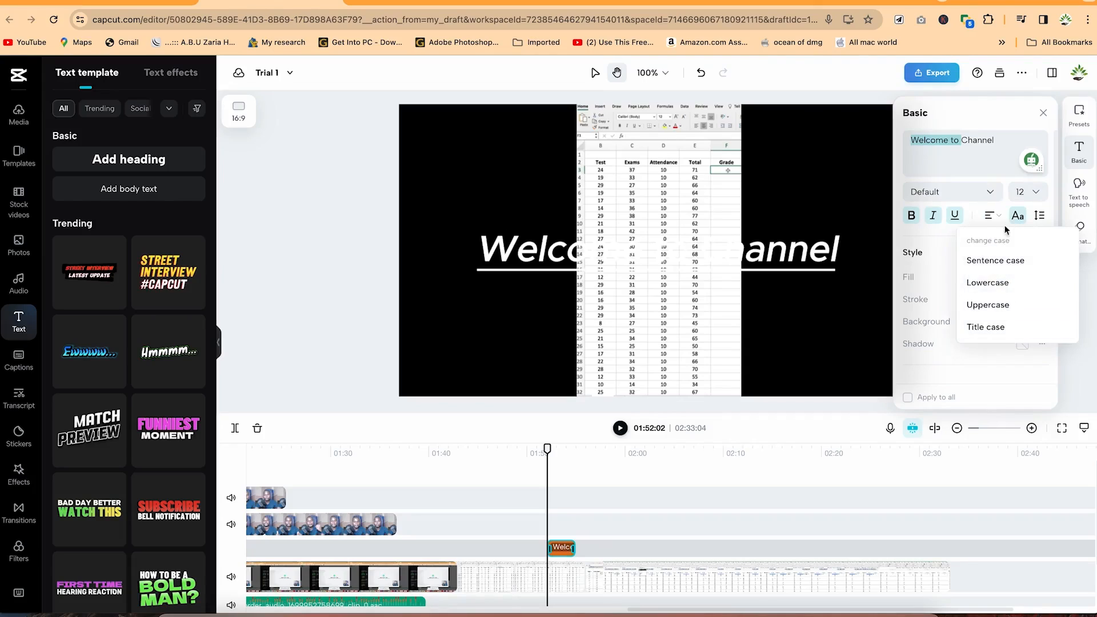
click(1017, 215)
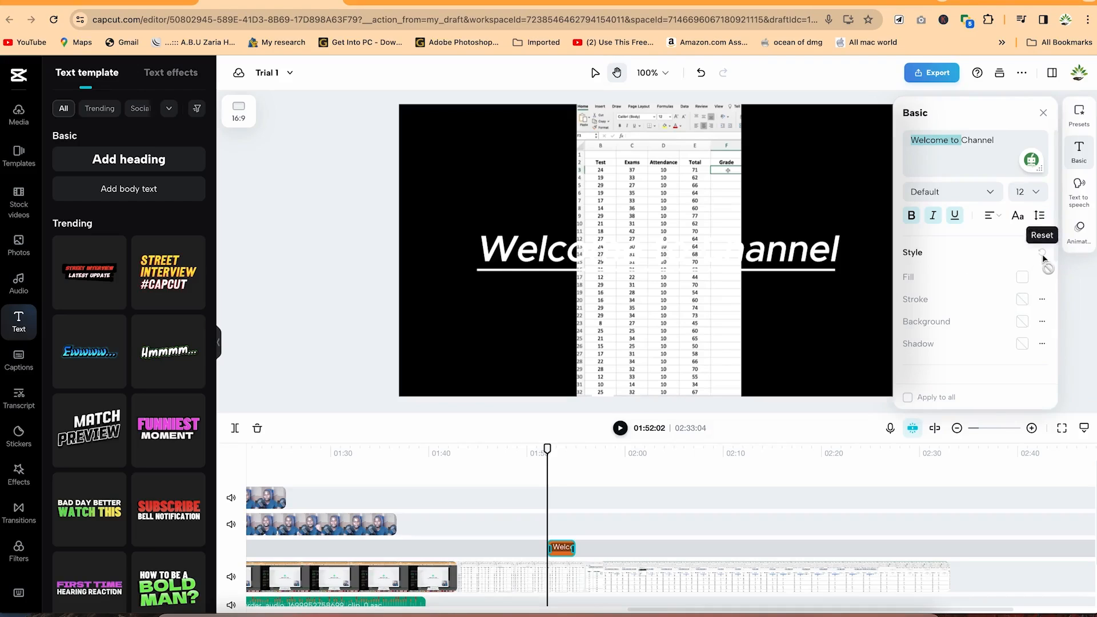
- Set the heading's fill to orange after trying green and dark pink, and remove its underline and italic
click(1022, 279)
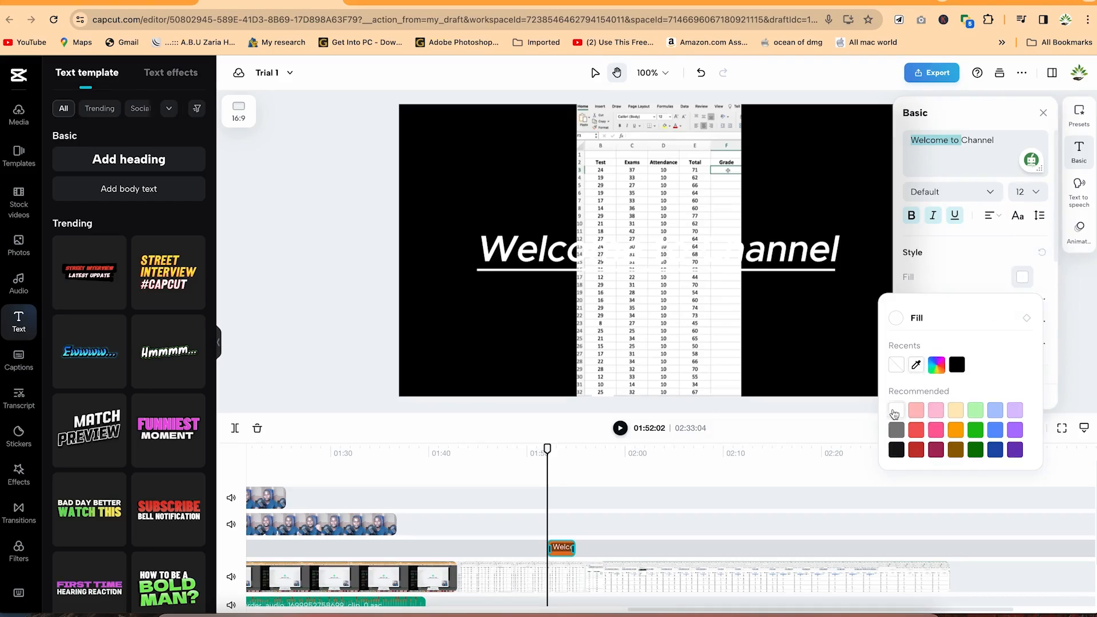
click(974, 433)
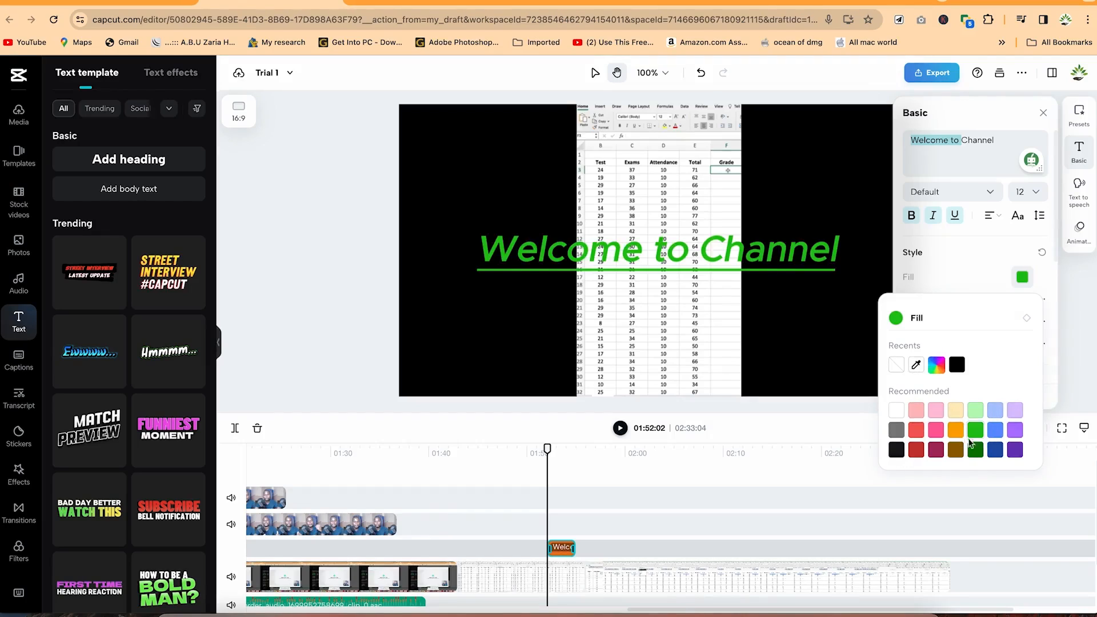
click(935, 450)
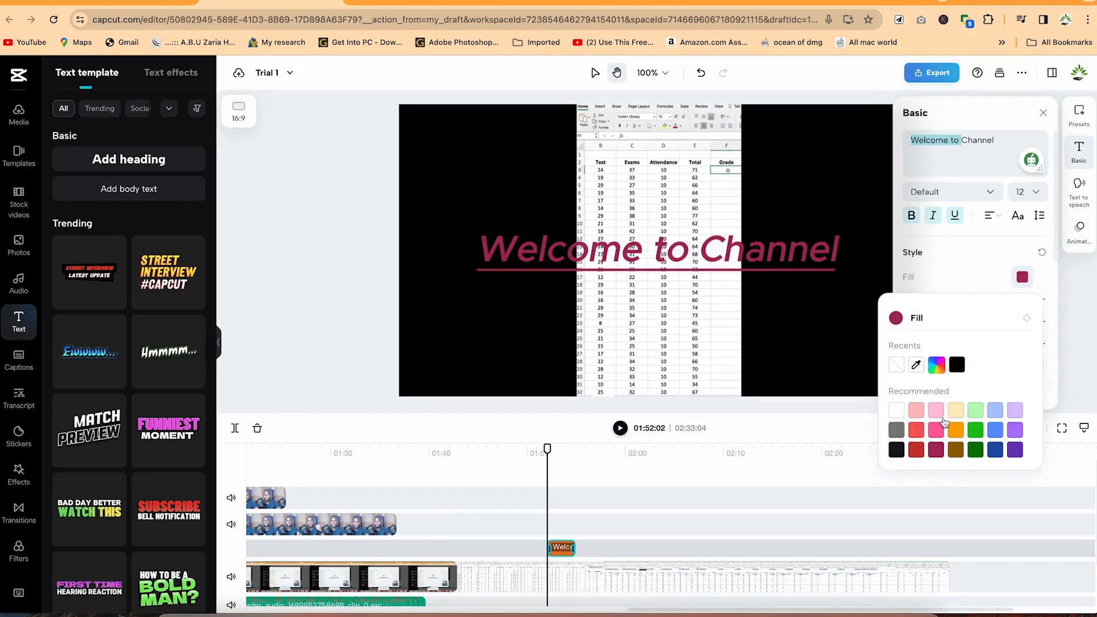
click(955, 430)
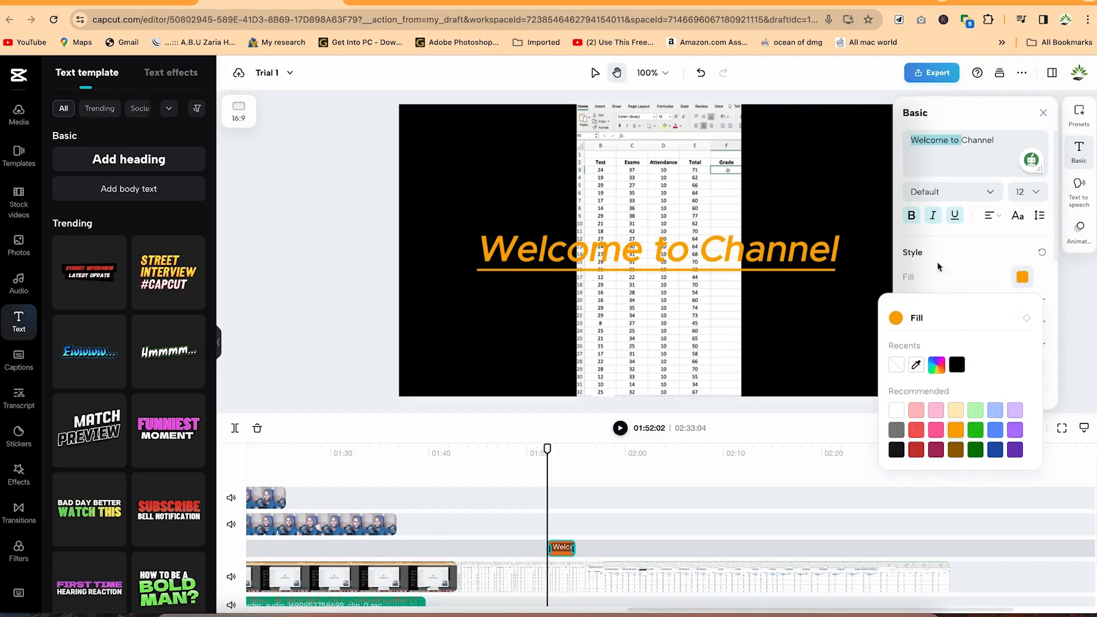
click(952, 216)
click(932, 216)
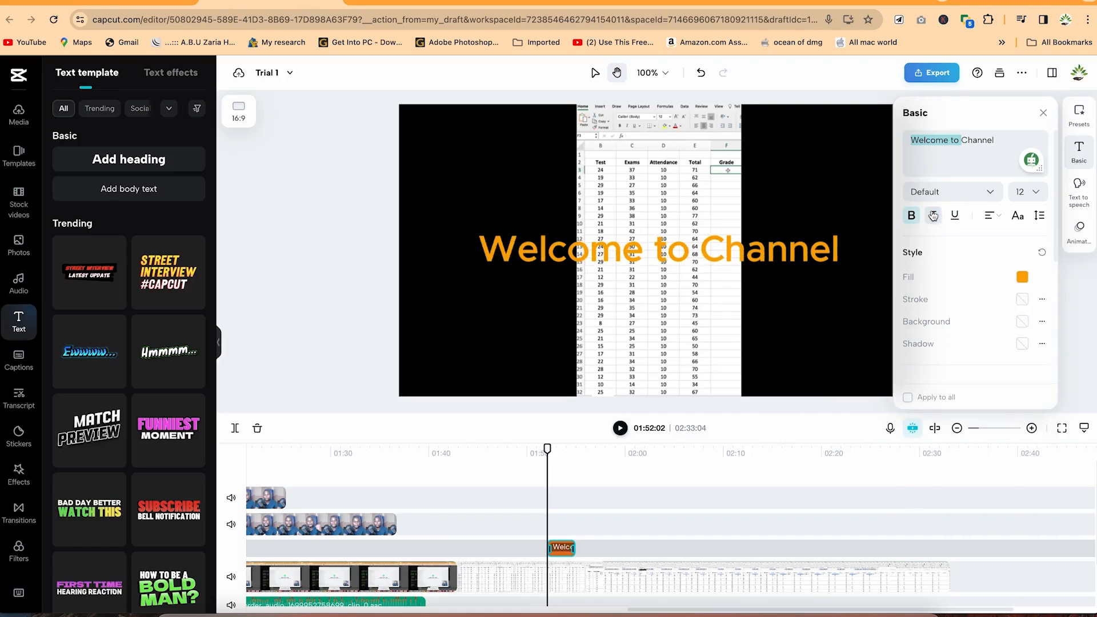
- Outline the heading with a stroke of size 14, trying pink first and settling on black
click(1022, 299)
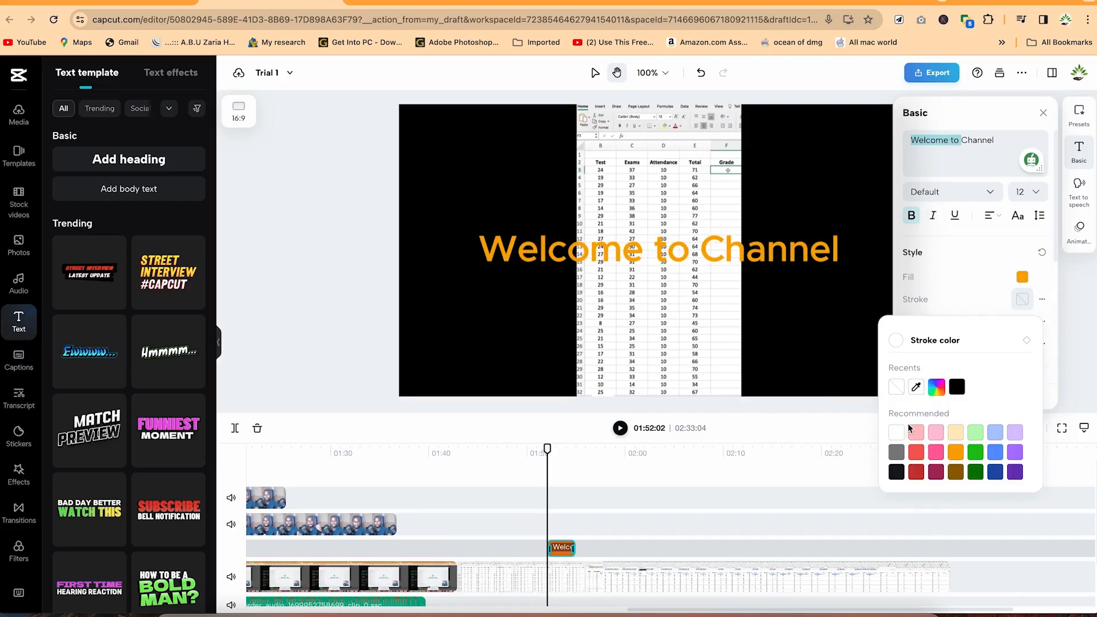
click(936, 451)
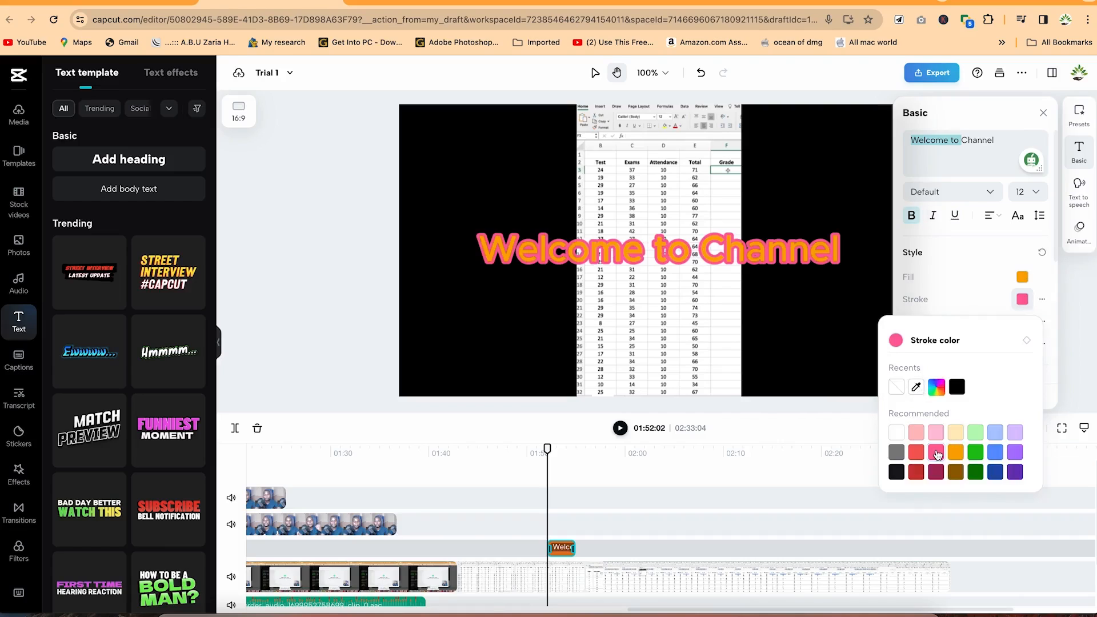
click(1042, 299)
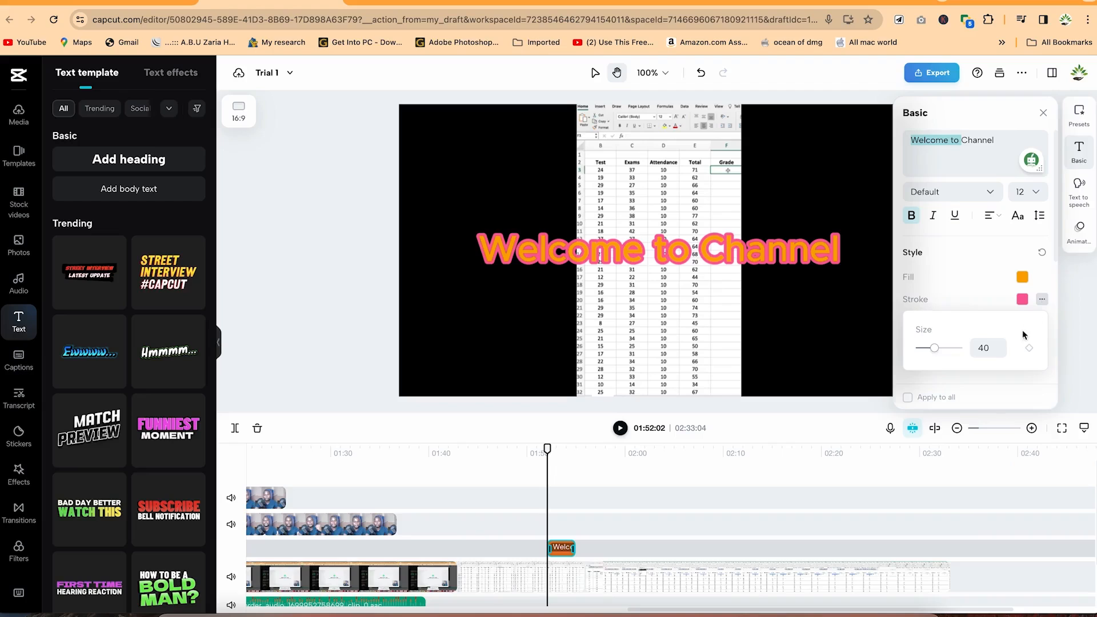
mouse_move(938, 351)
mouse_down()
mouse_move(925, 350)
mouse_move(948, 351)
mouse_move(920, 348)
mouse_up()
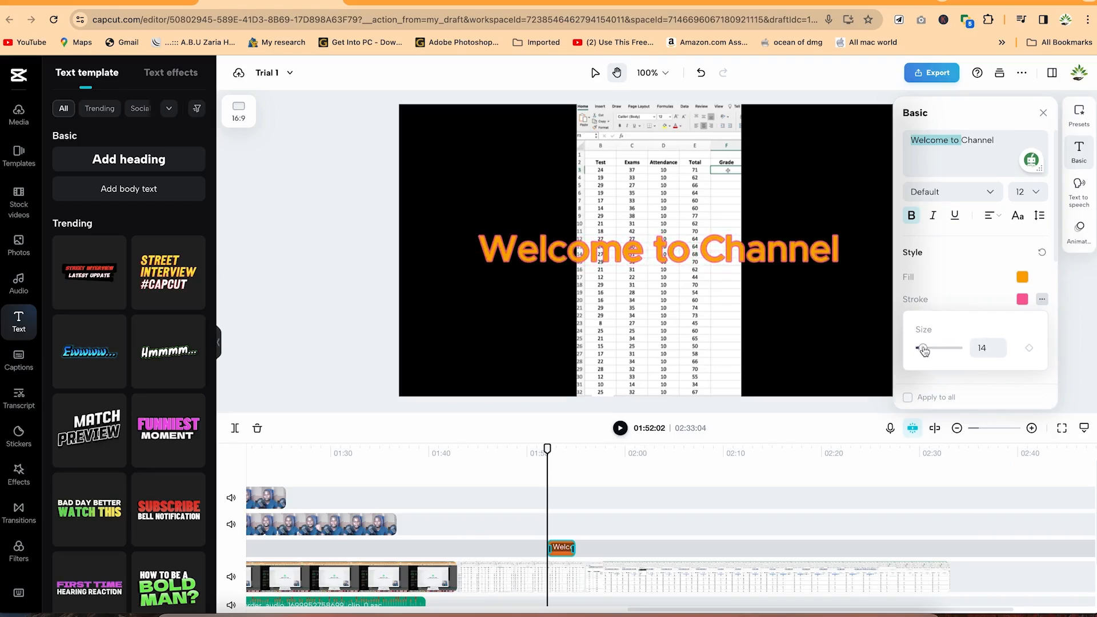
click(1021, 299)
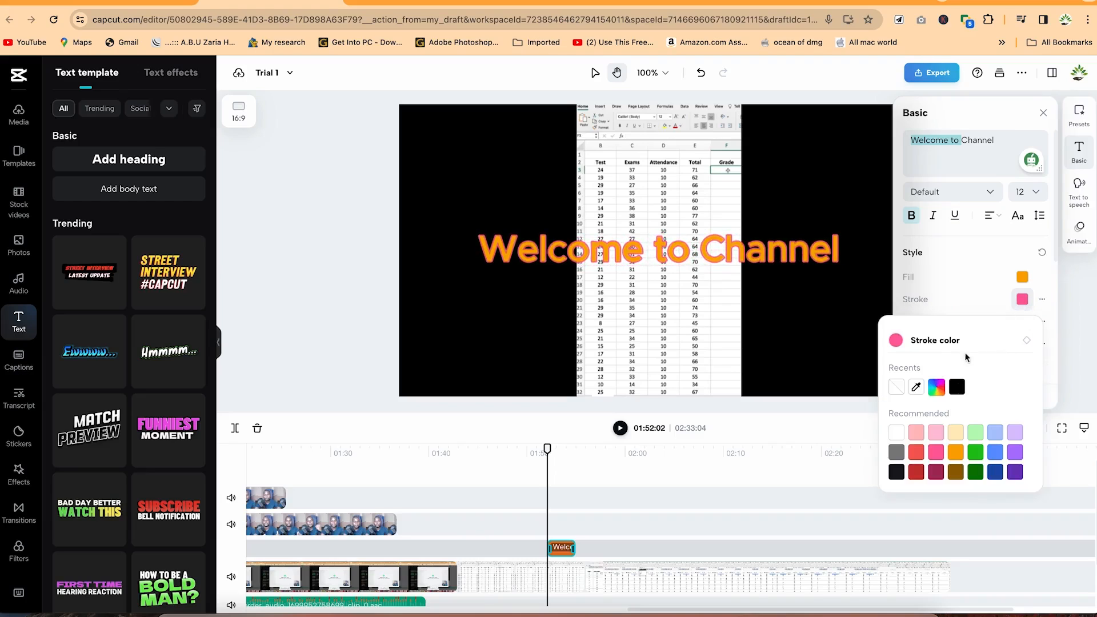
click(961, 392)
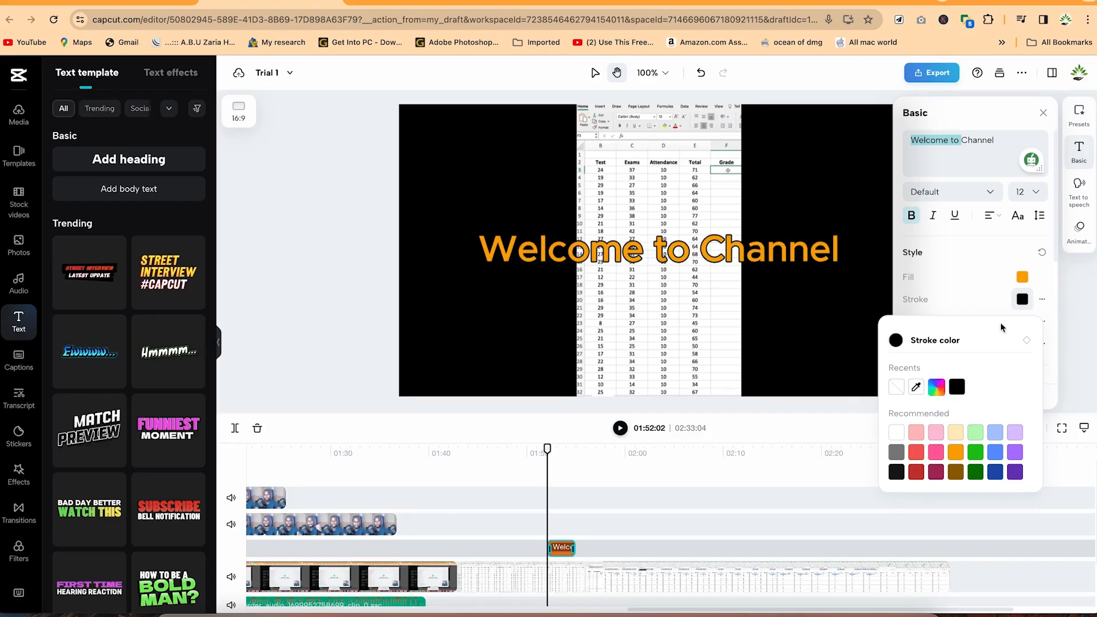
- Give the heading a white background after trying light blue and purple
click(992, 304)
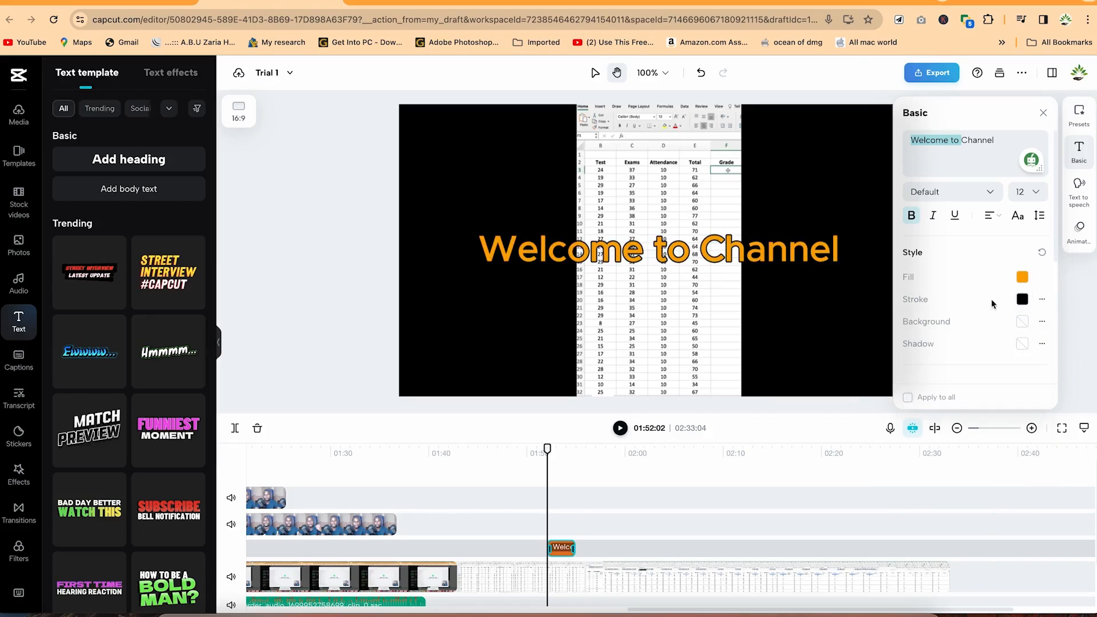
click(1042, 322)
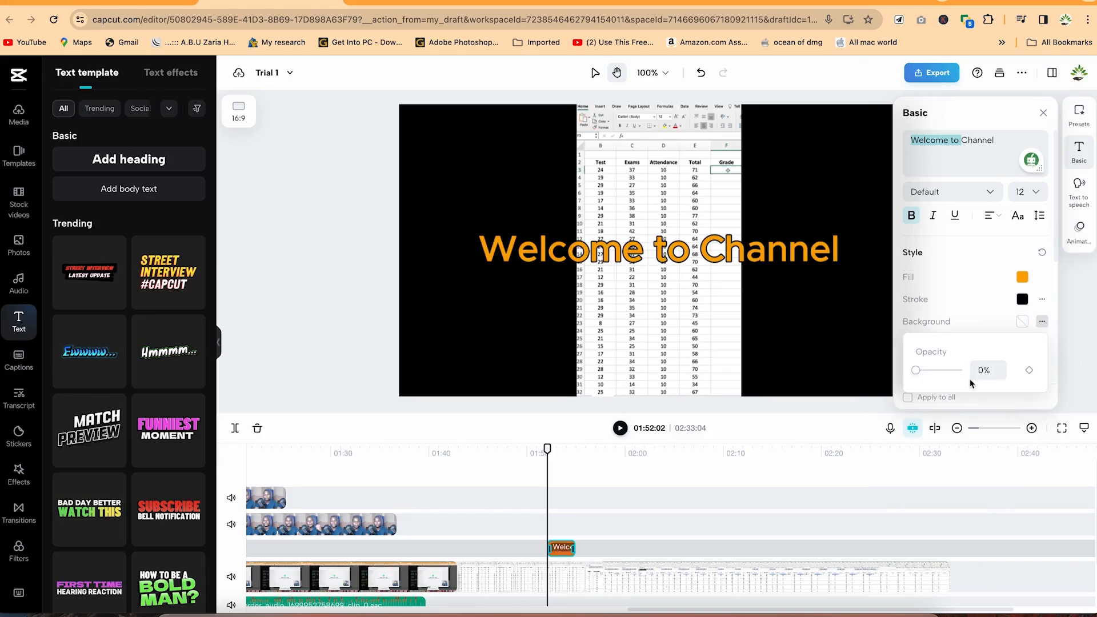
click(1021, 322)
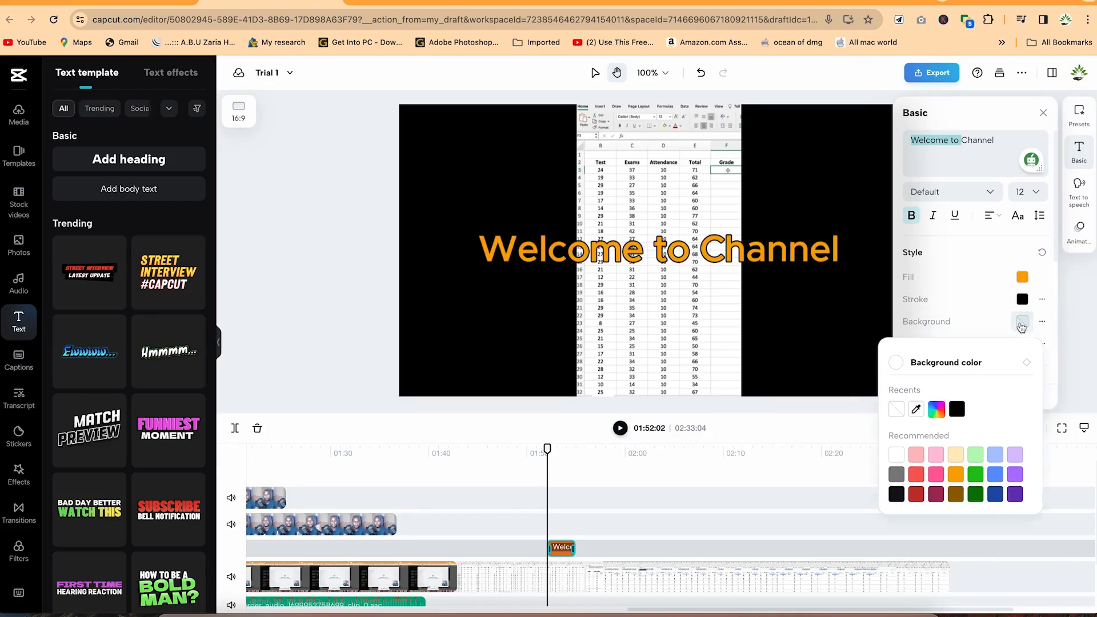
click(997, 457)
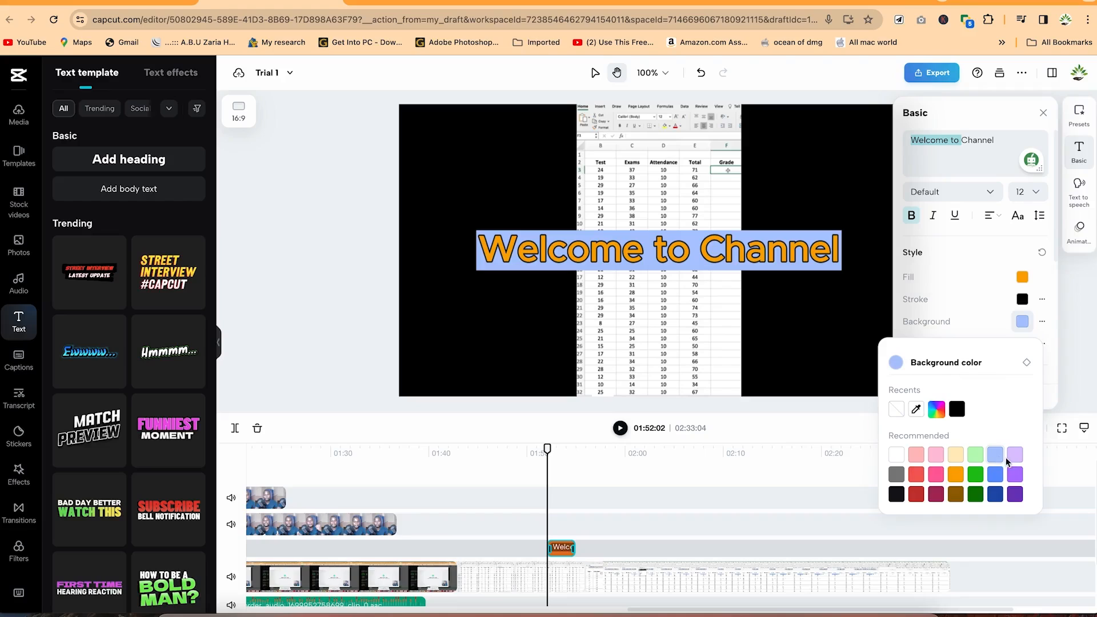
click(1011, 474)
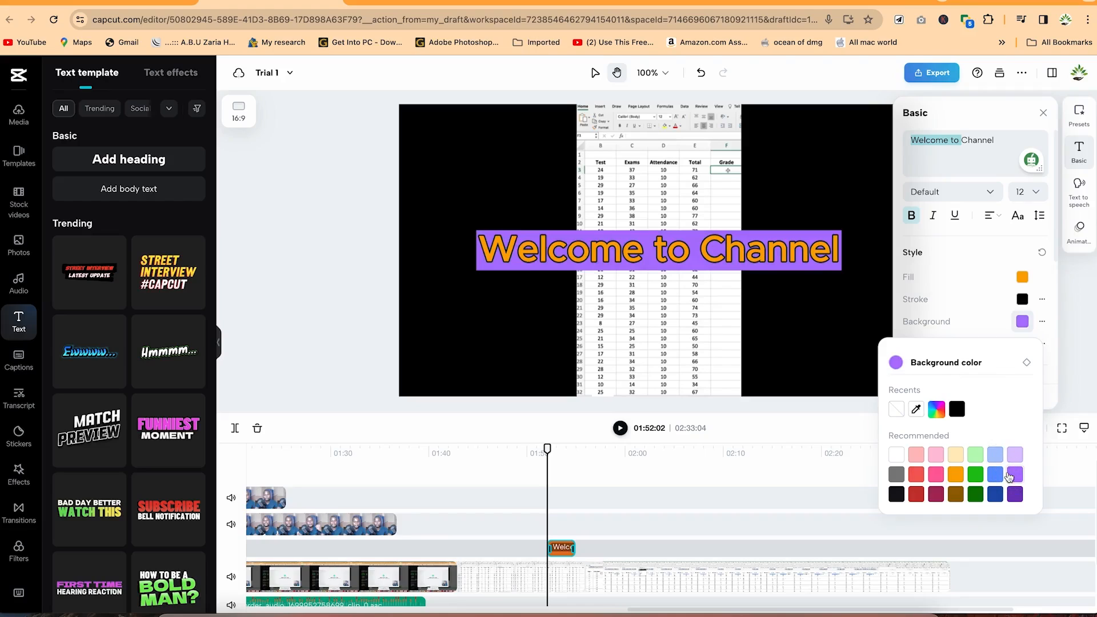
click(895, 455)
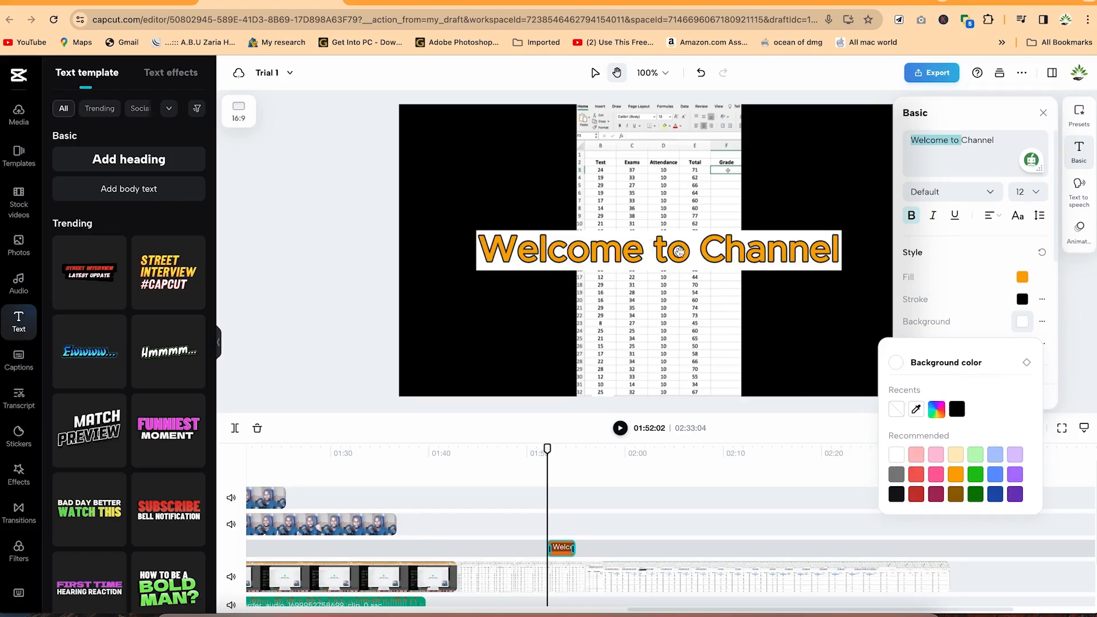
click(1009, 392)
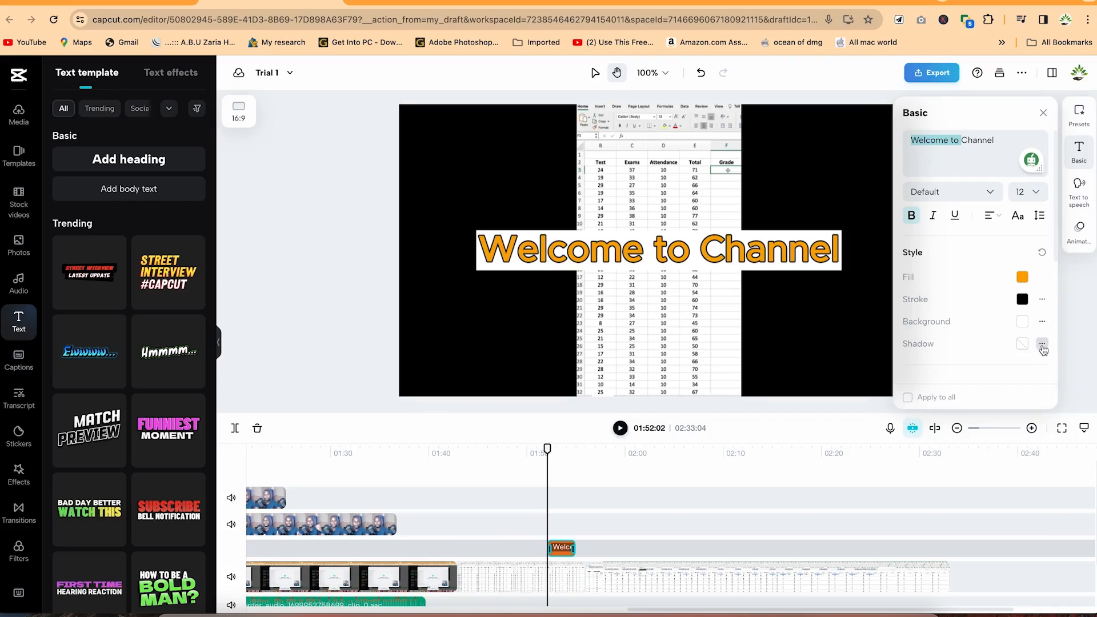
- Add a pink shadow to the heading with 75% blur, distance 11 and angle -108, trying light pink first
click(1041, 345)
click(1022, 345)
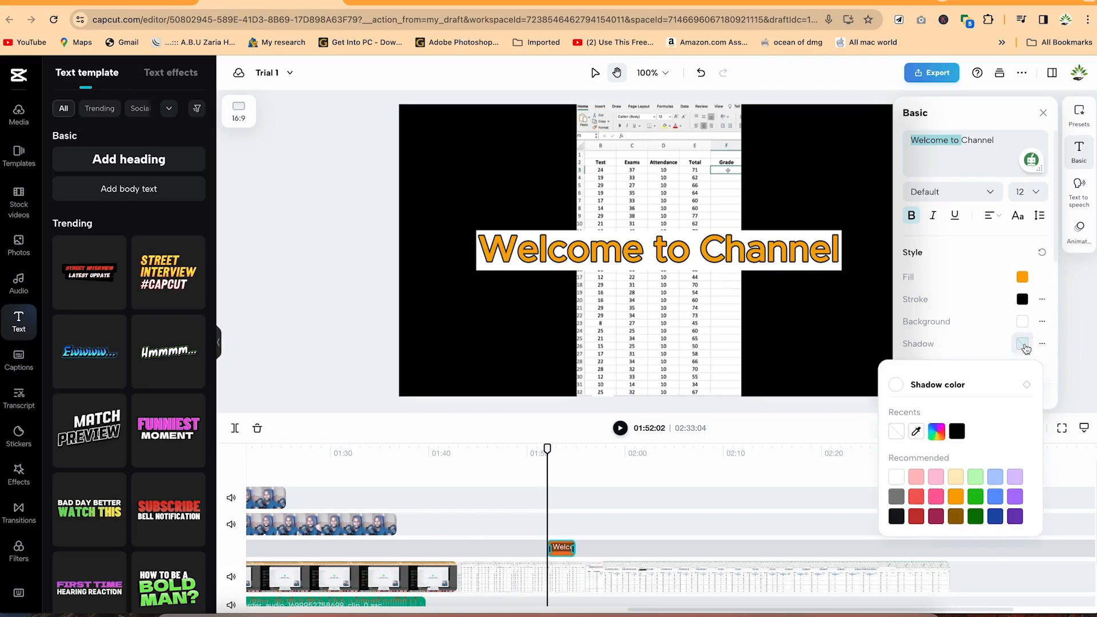
click(936, 475)
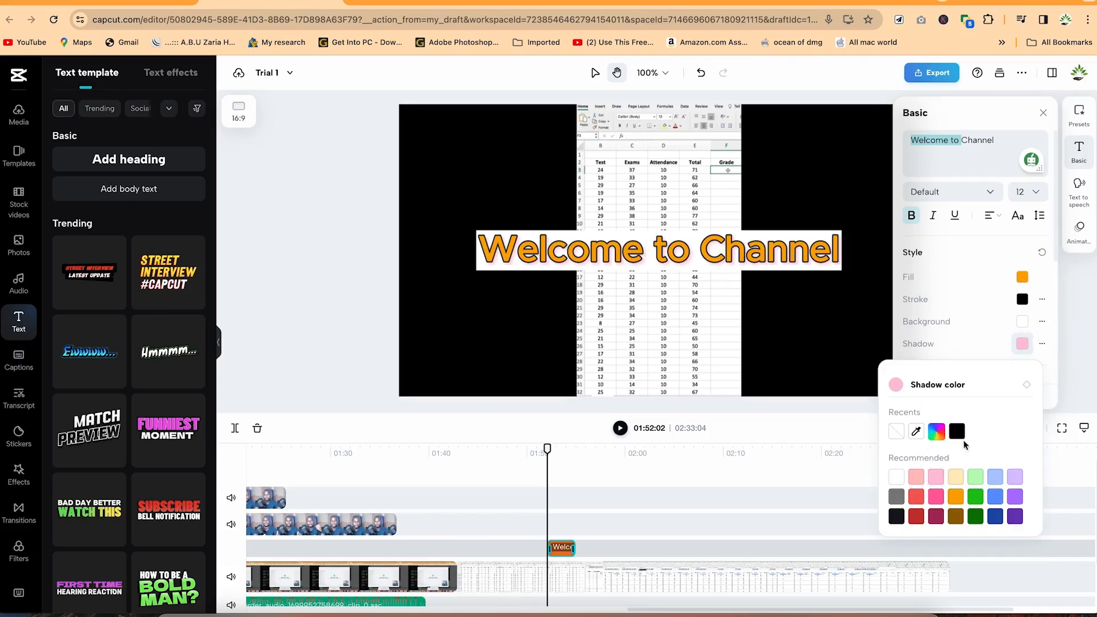
click(937, 498)
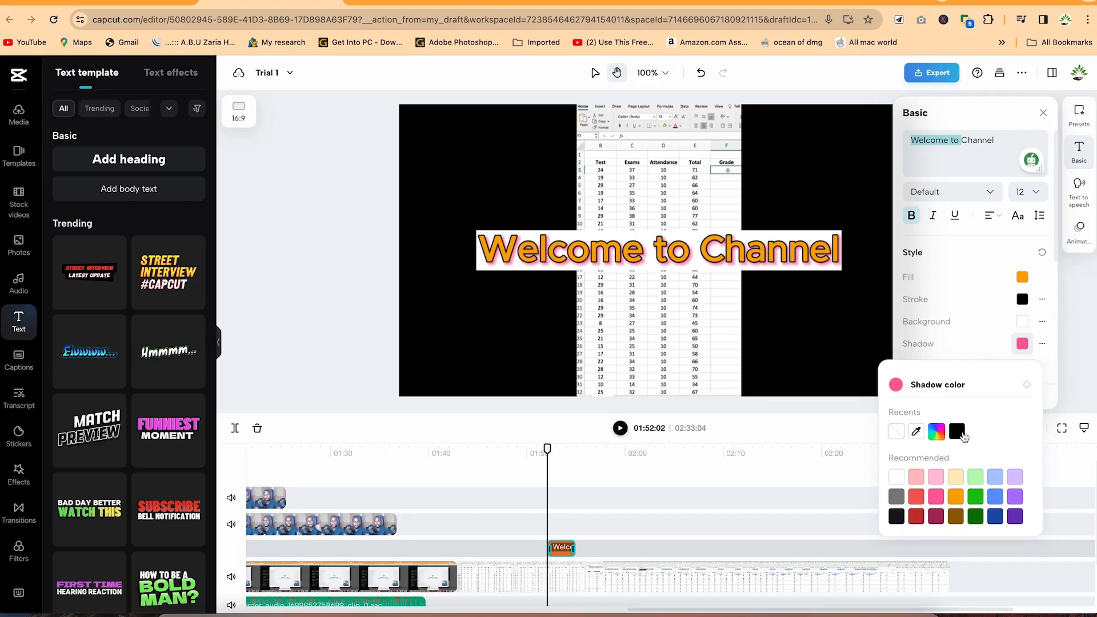
click(1040, 344)
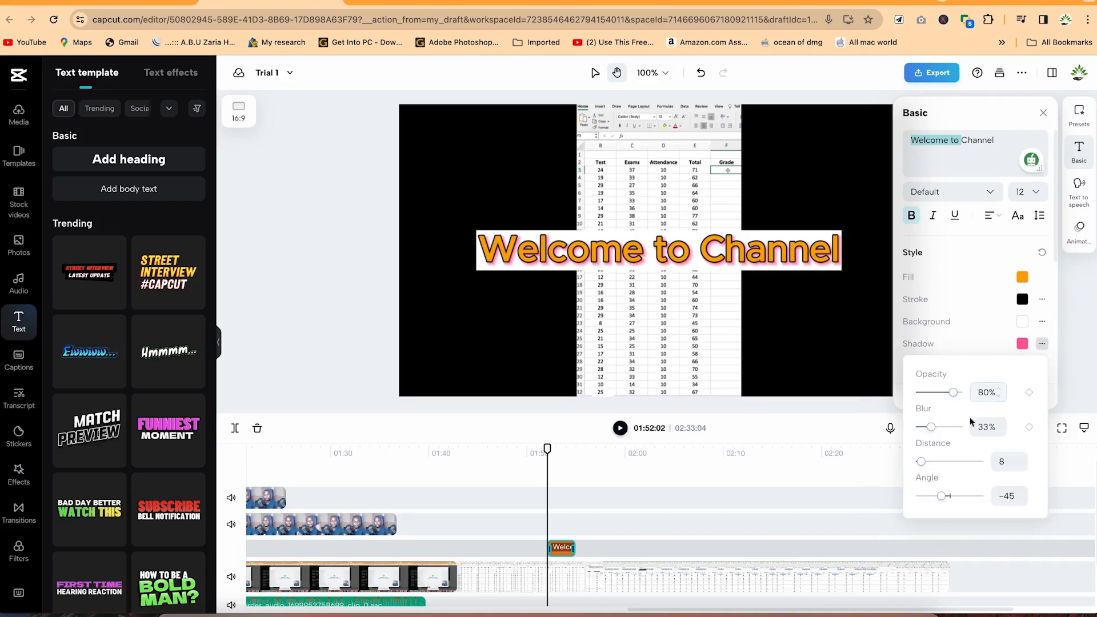
drag(931, 427, 951, 427)
drag(921, 461, 929, 495)
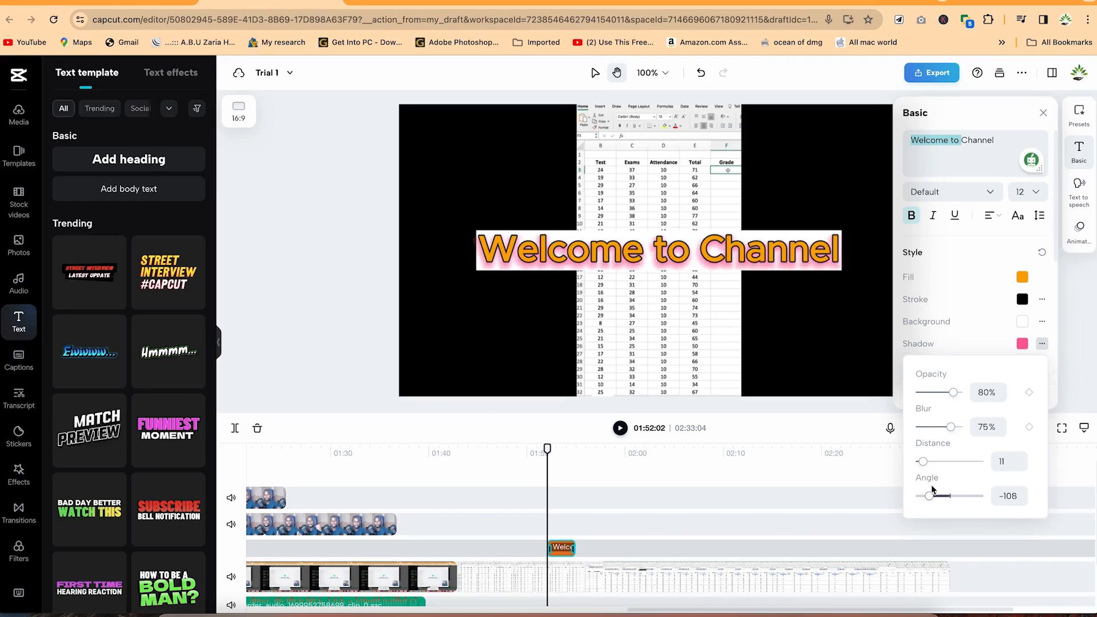
click(980, 275)
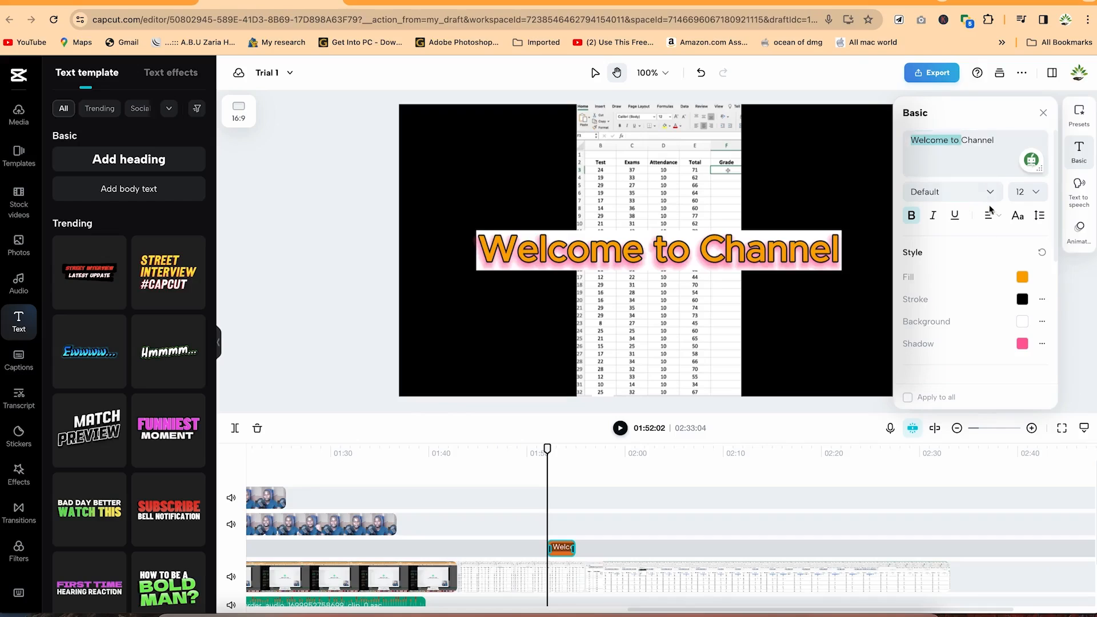
click(982, 167)
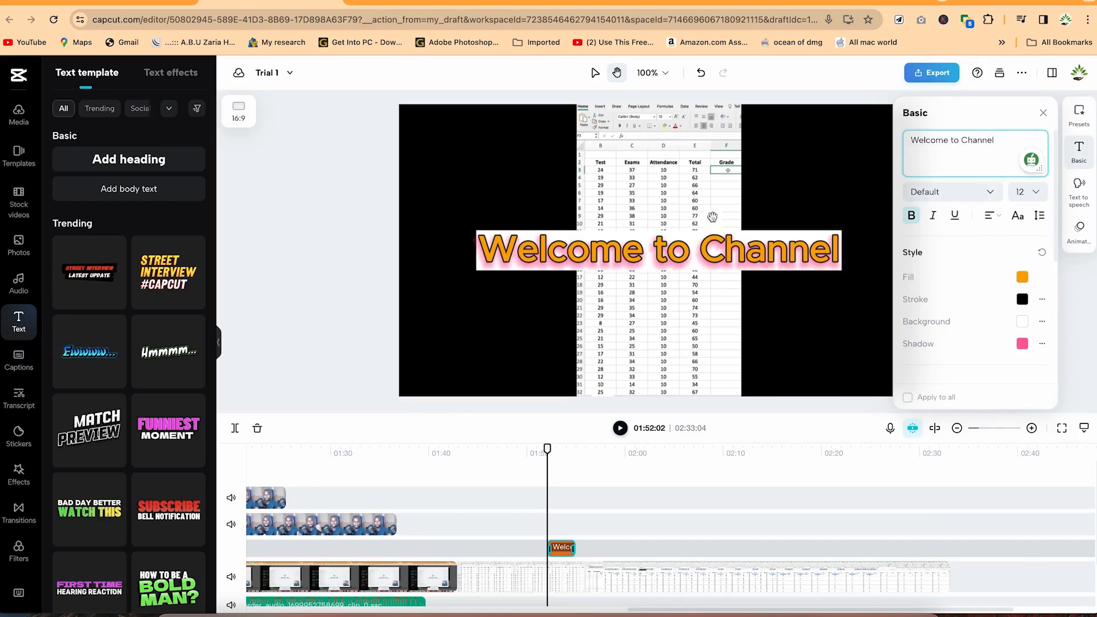
- Add body text at the frame's upper left, move its clip to about 01:55:29 and extend its end to about 02:07
drag(128, 196, 479, 206)
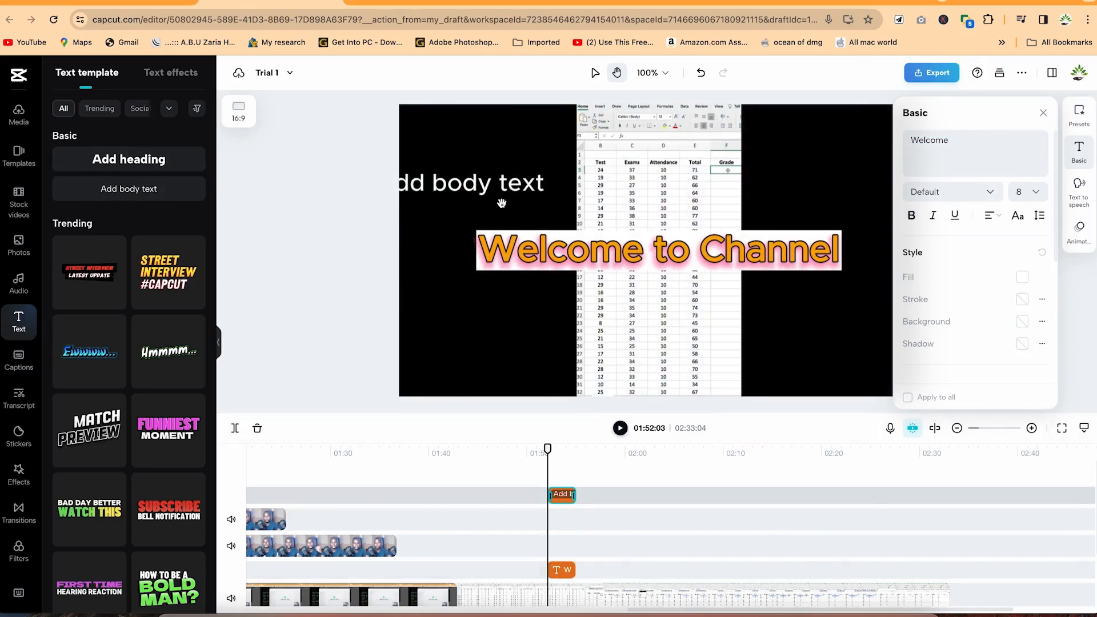
drag(563, 495, 605, 498)
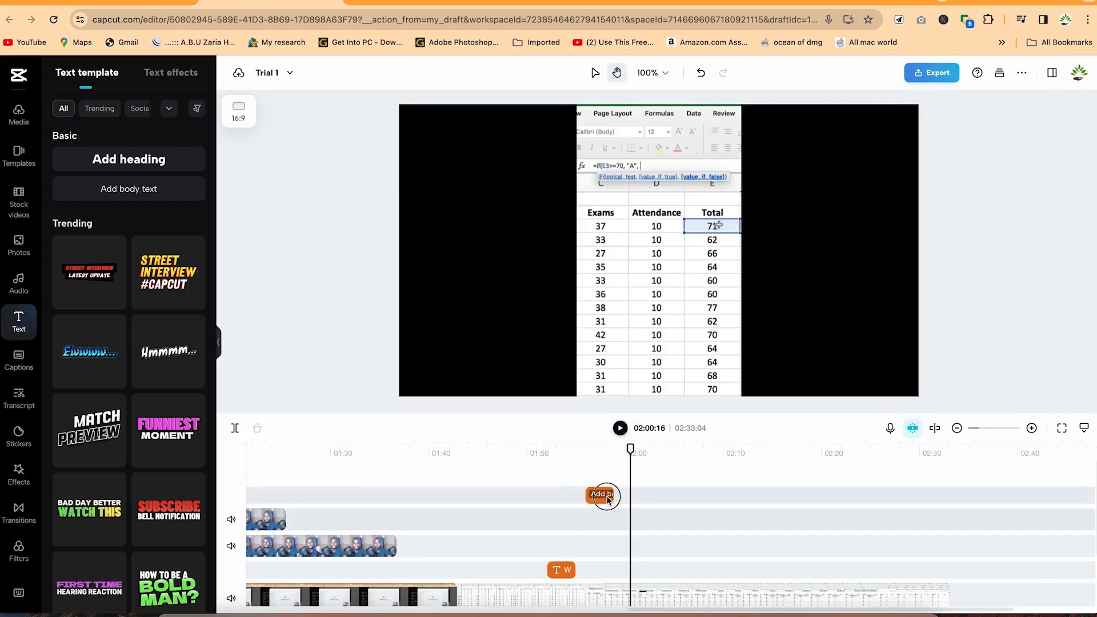
click(605, 496)
drag(611, 496, 698, 496)
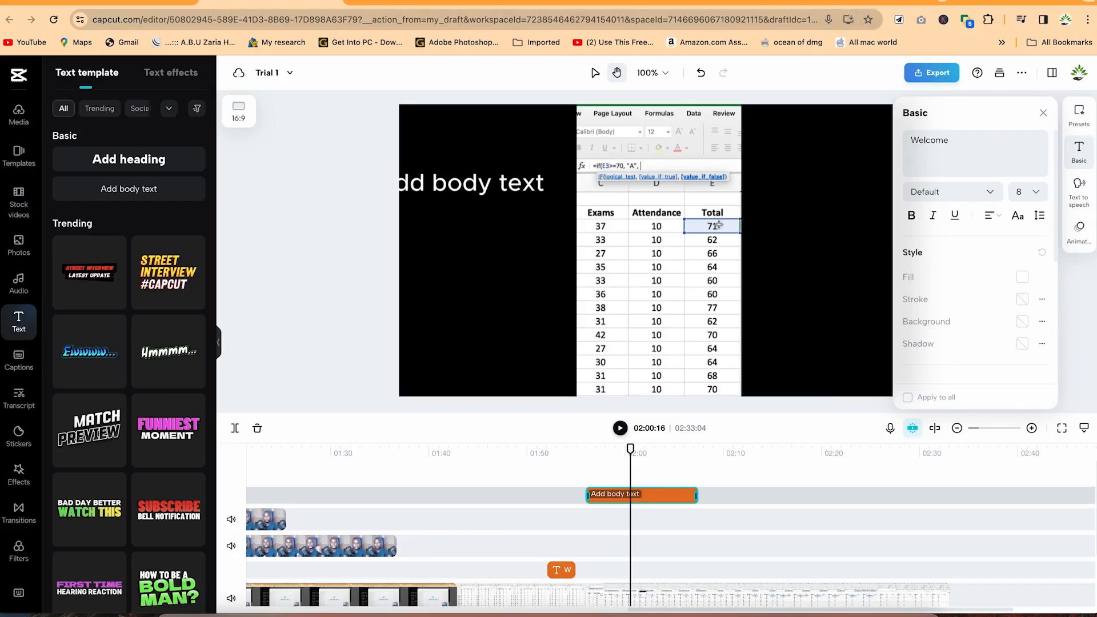
- Replace the body text with the lines Exporting videos, Script to video, Script to image, Create new image and Exporting video
click(839, 4)
drag(469, 497, 431, 434)
drag(949, 139, 875, 121)
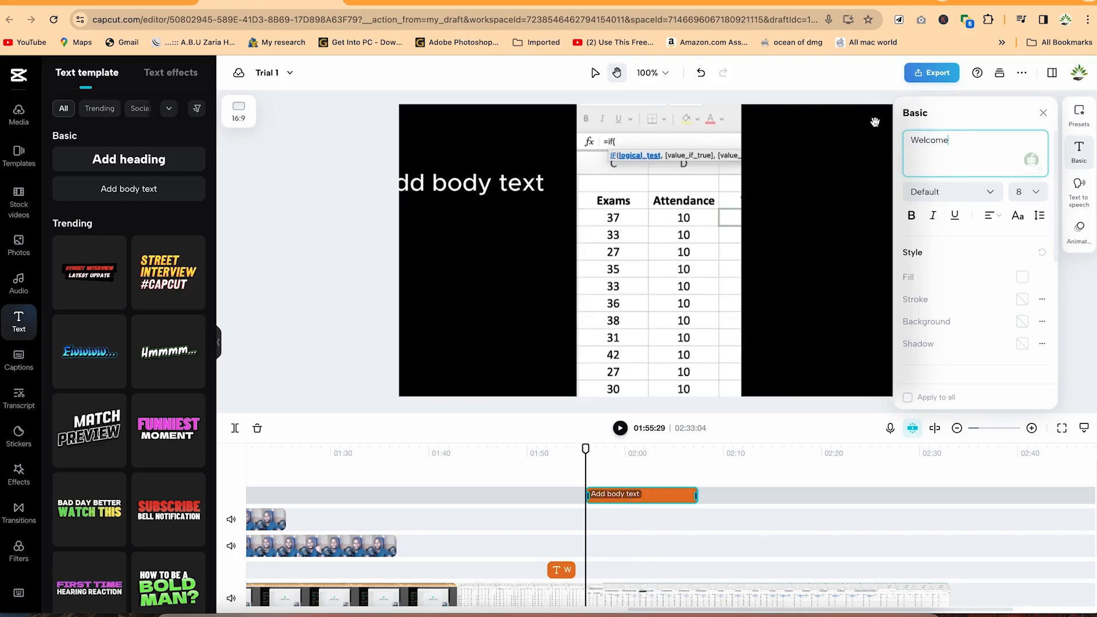
double_click(959, 144)
text(Exporting videos Script to video Script to image Create new image Exporting video)
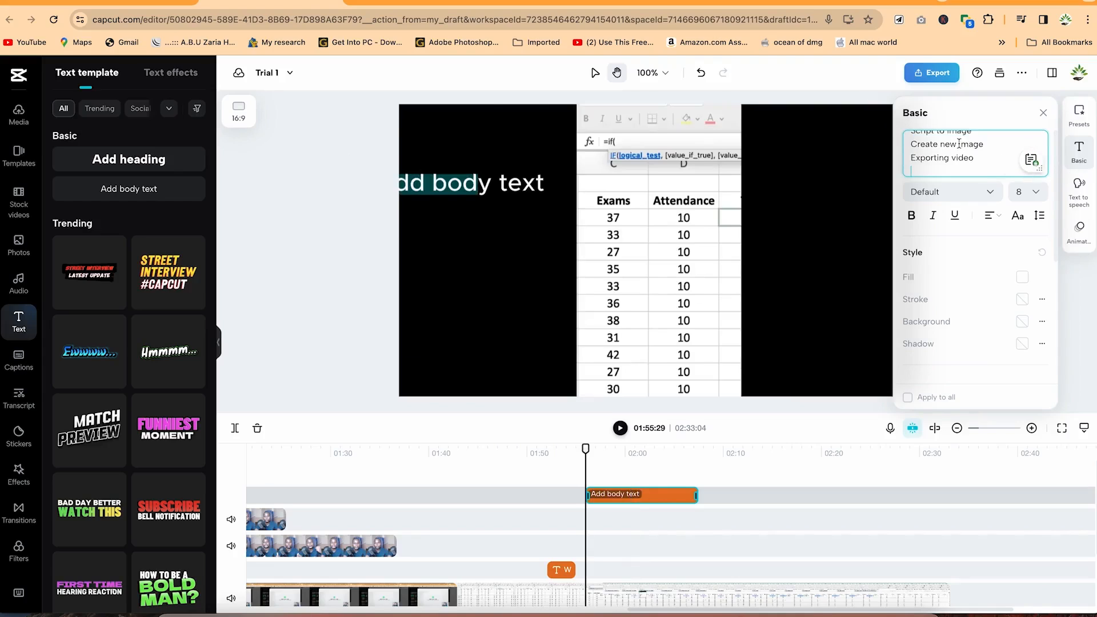
click(480, 181)
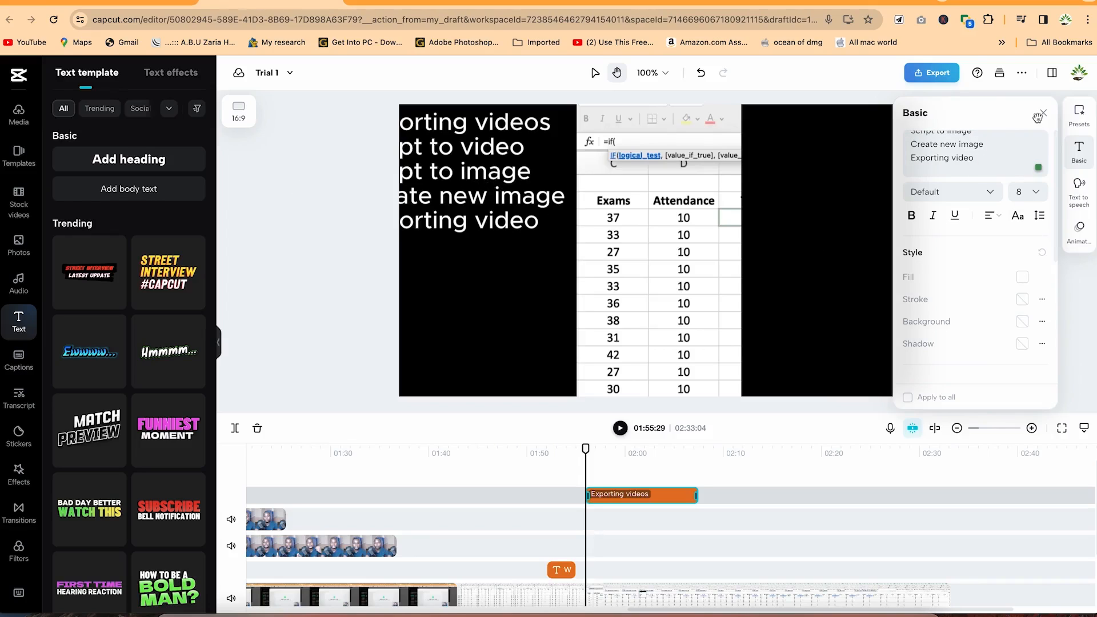
- Scale the body text down to 91%
scroll(1014, 309, down, 4)
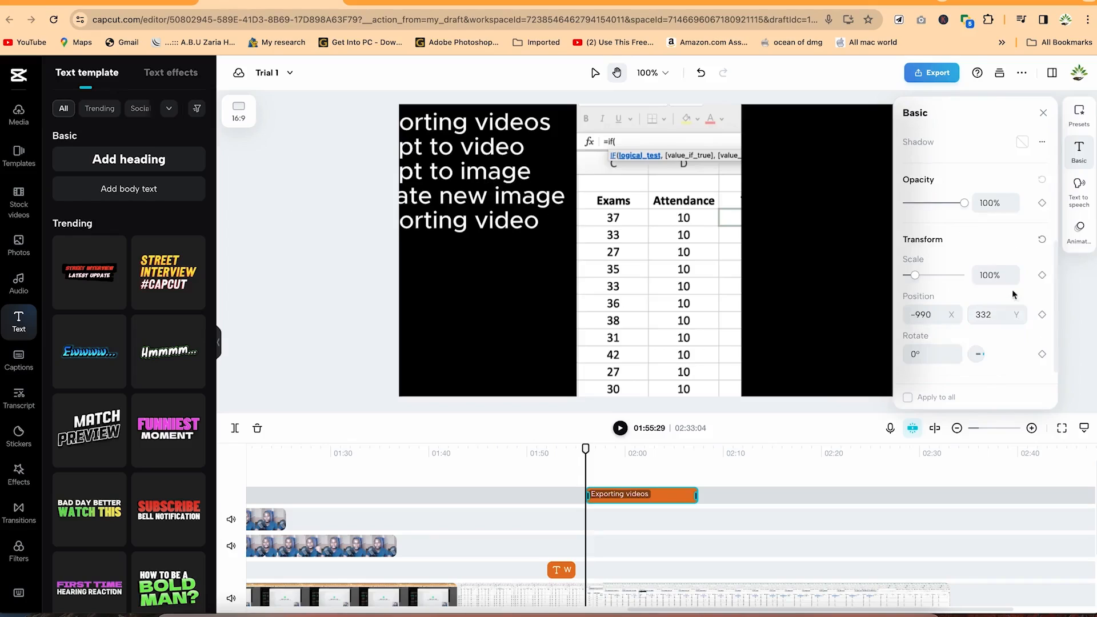
scroll(1003, 256, up, 1)
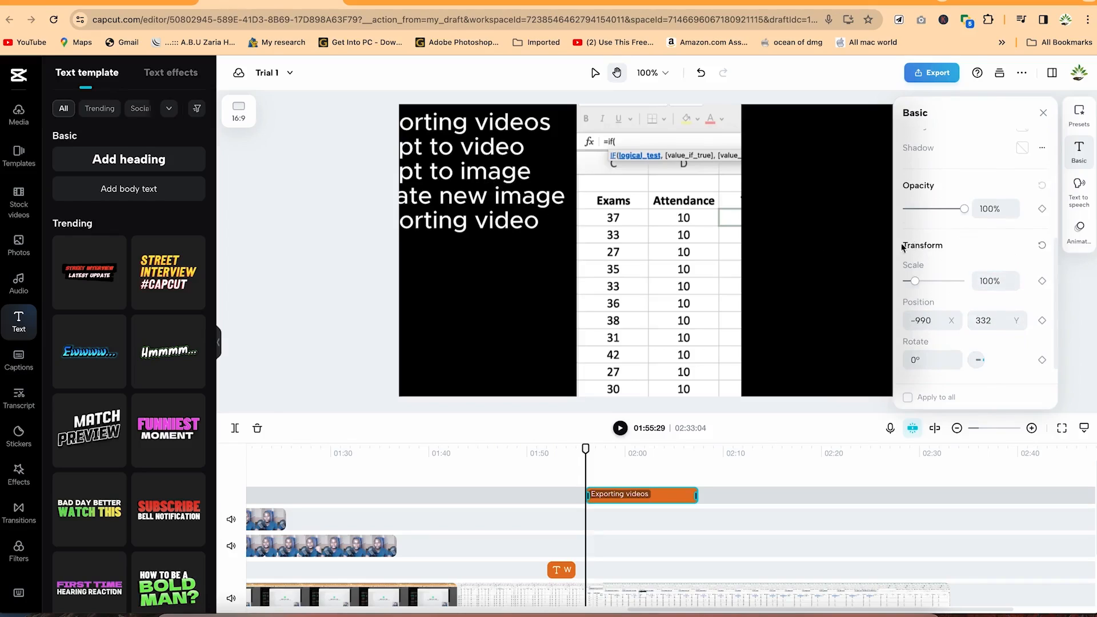
drag(914, 281, 915, 285)
- Try shifting the body text horizontally to an X position of -976, and undo the shift
click(951, 326)
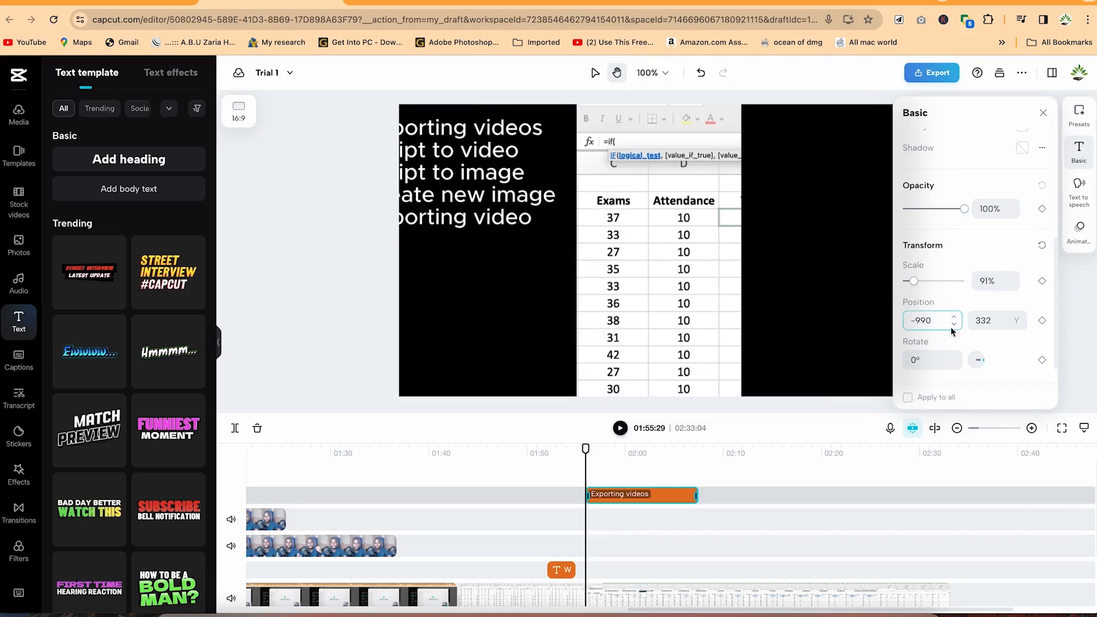
drag(924, 319, 932, 319)
click(954, 318)
click(954, 318)
click(954, 318)
click(954, 317)
click(954, 318)
click(954, 317)
click(954, 317)
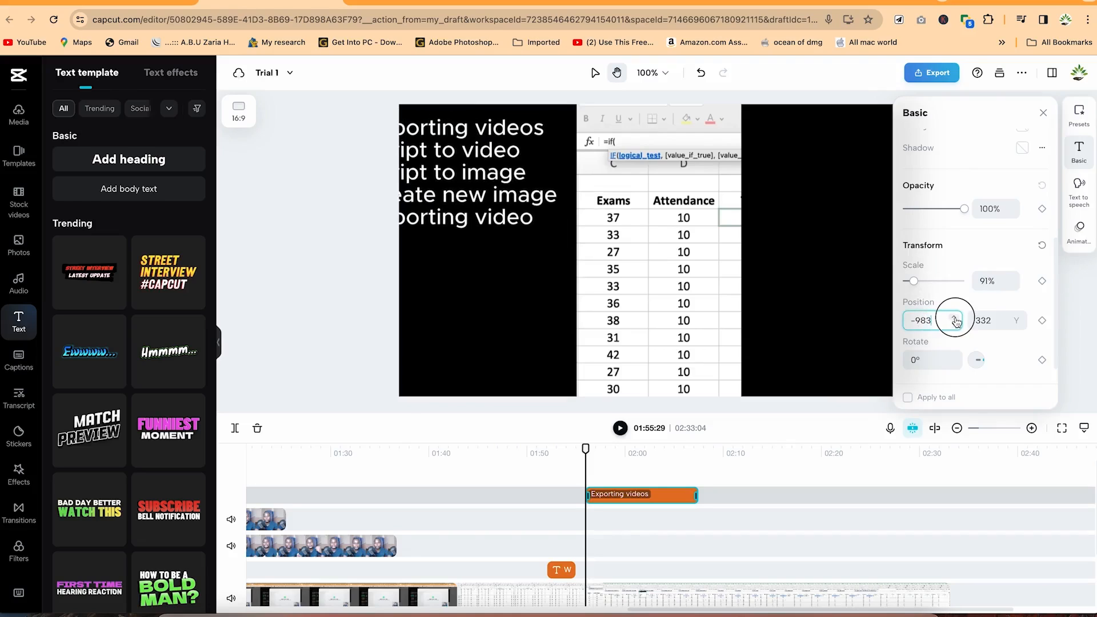
click(954, 318)
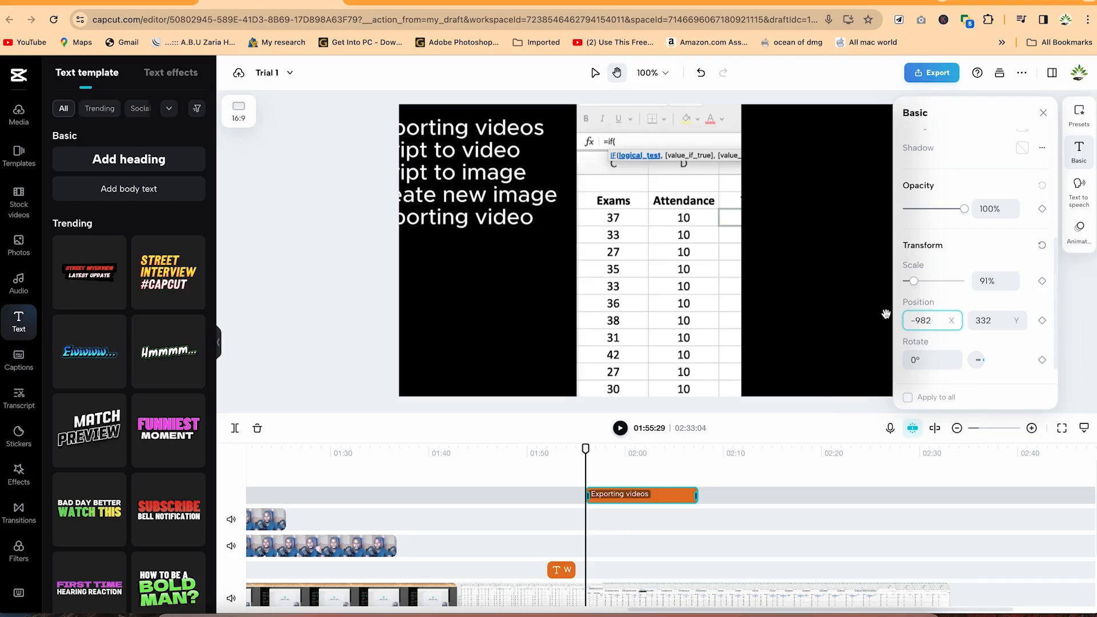
scroll(937, 324, up, 6)
click(929, 321)
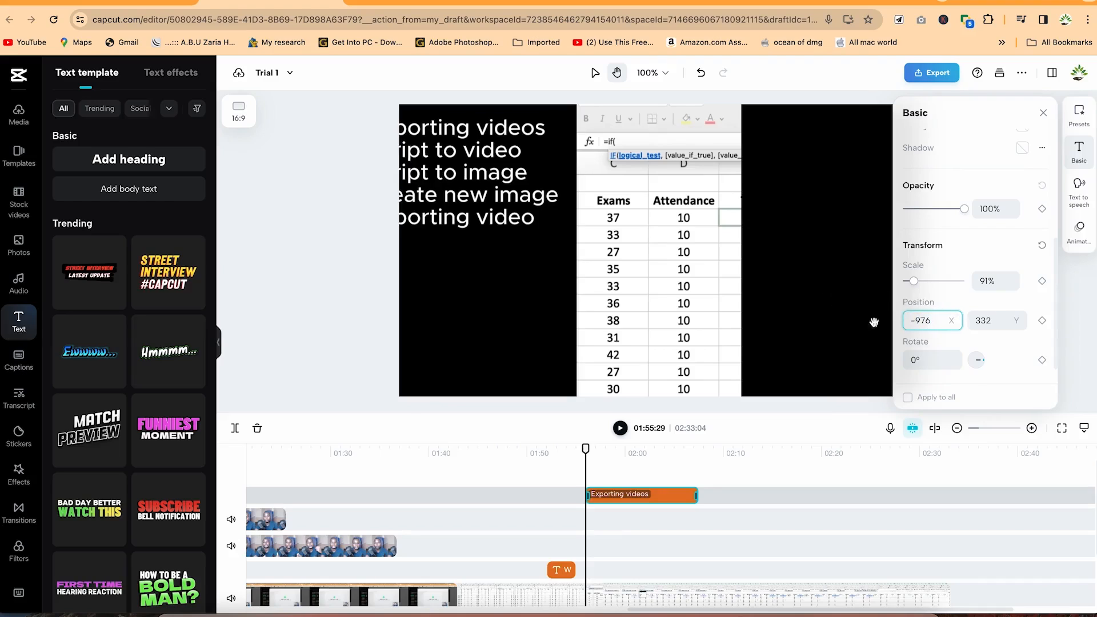
double_click(917, 318)
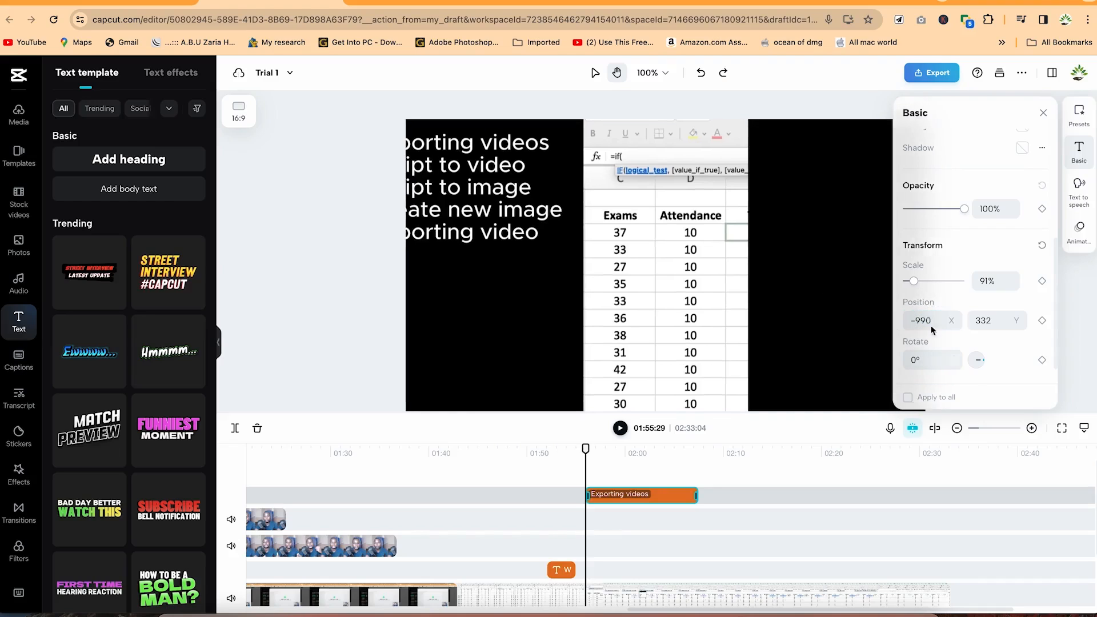
double_click(927, 321)
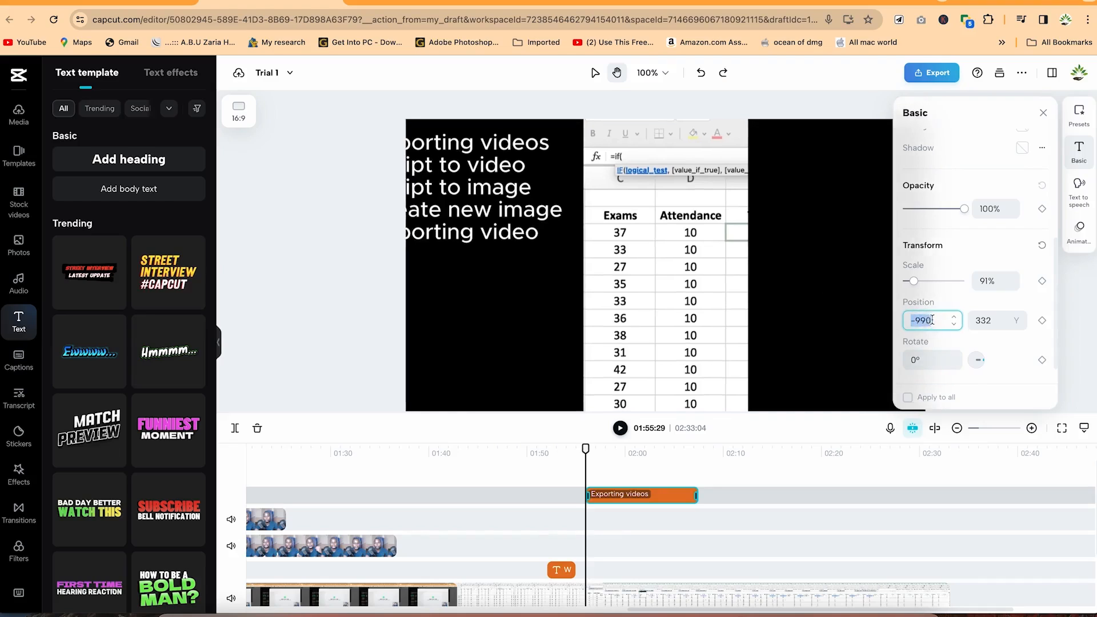
click(940, 295)
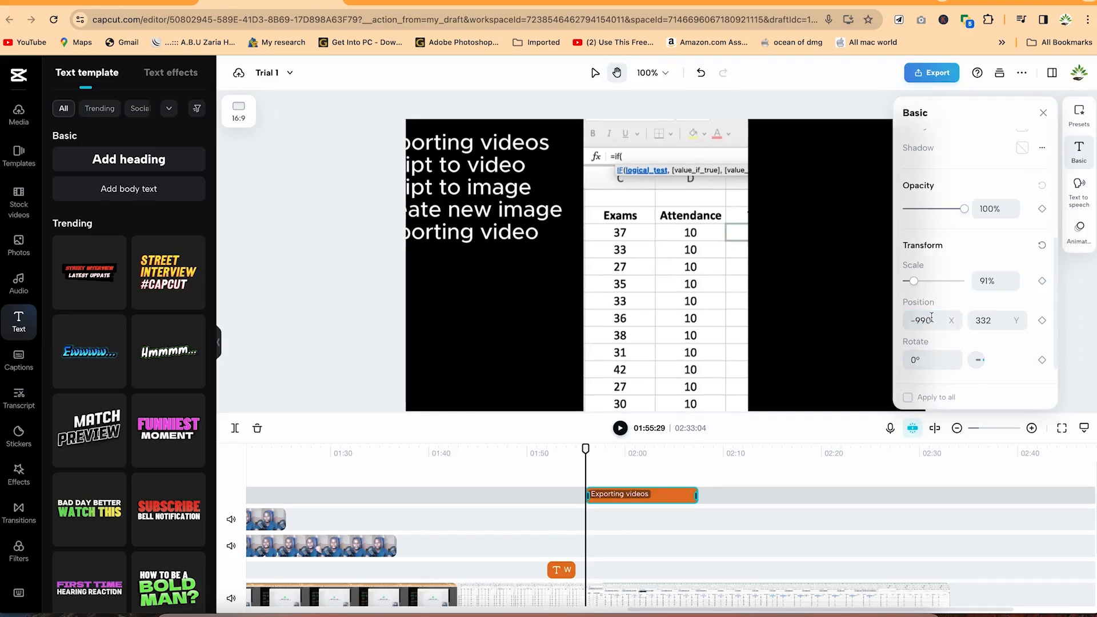
- Set the body text's position to X -988 and Y 324
click(955, 319)
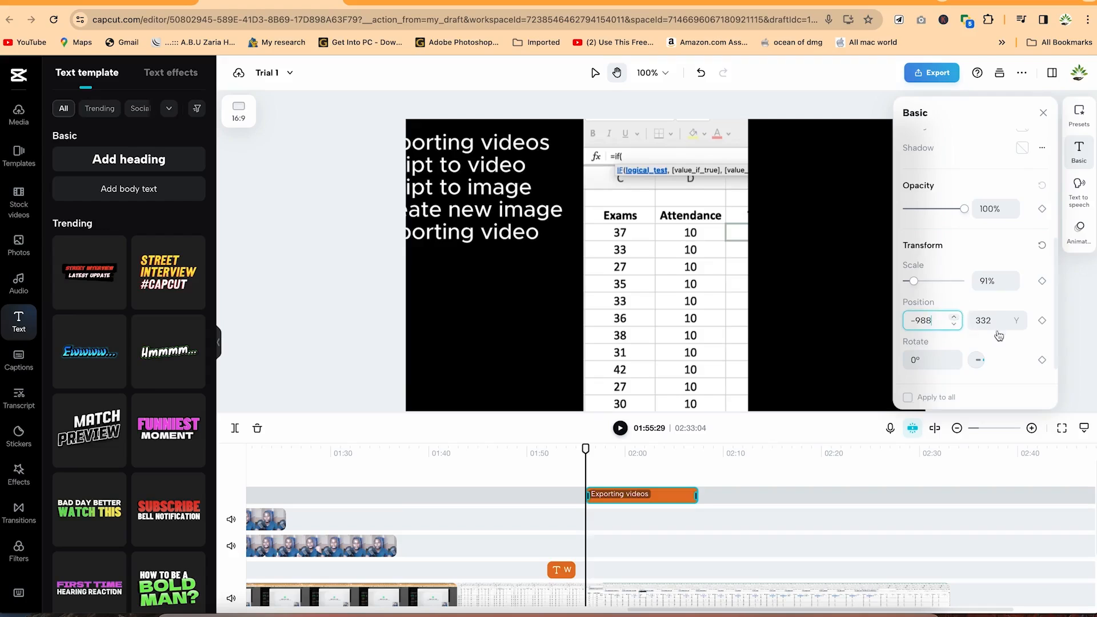
click(1018, 324)
click(1019, 324)
click(1020, 326)
click(1020, 326)
click(1020, 326)
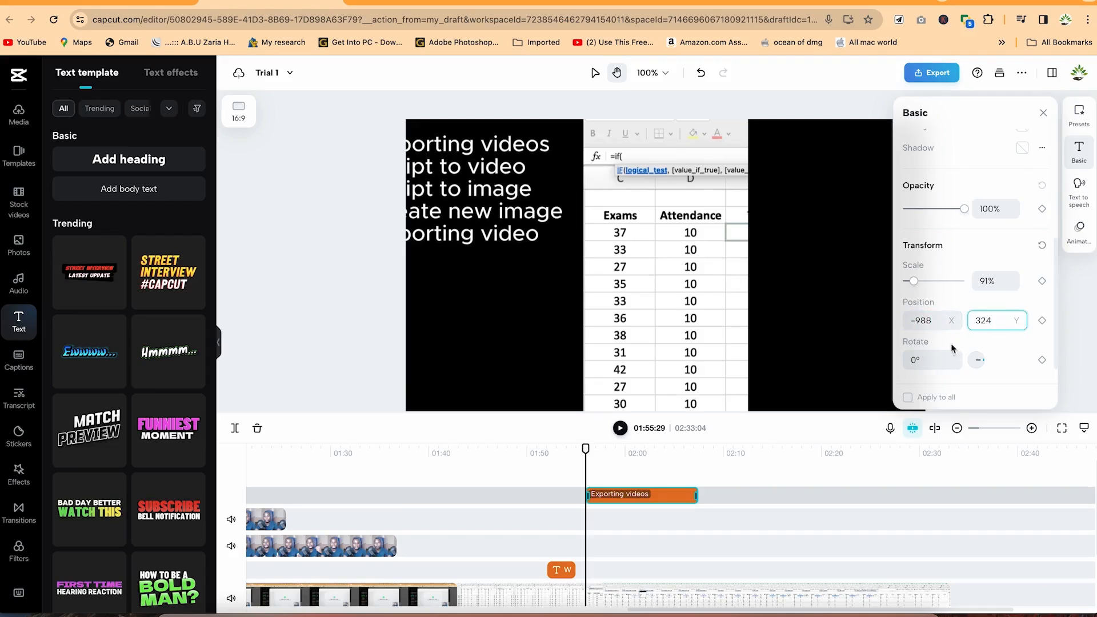
- Rotate the body text to 10°
click(914, 361)
click(953, 357)
click(952, 357)
click(952, 357)
click(953, 357)
click(953, 357)
click(953, 357)
click(953, 357)
click(952, 357)
click(952, 357)
click(953, 357)
click(912, 364)
double_click(921, 319)
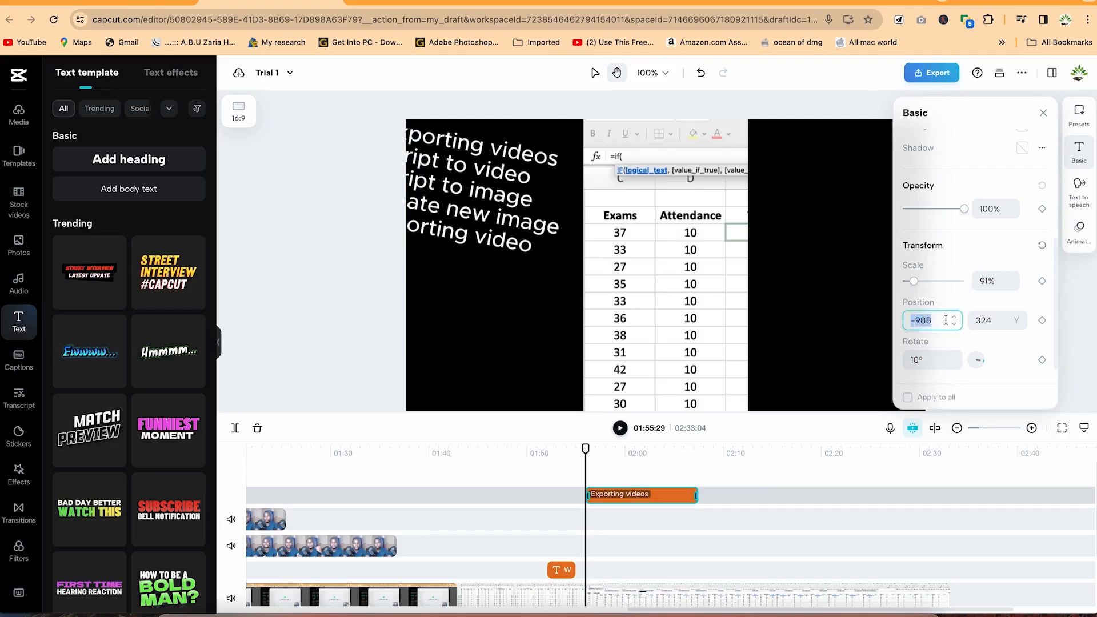
click(1002, 315)
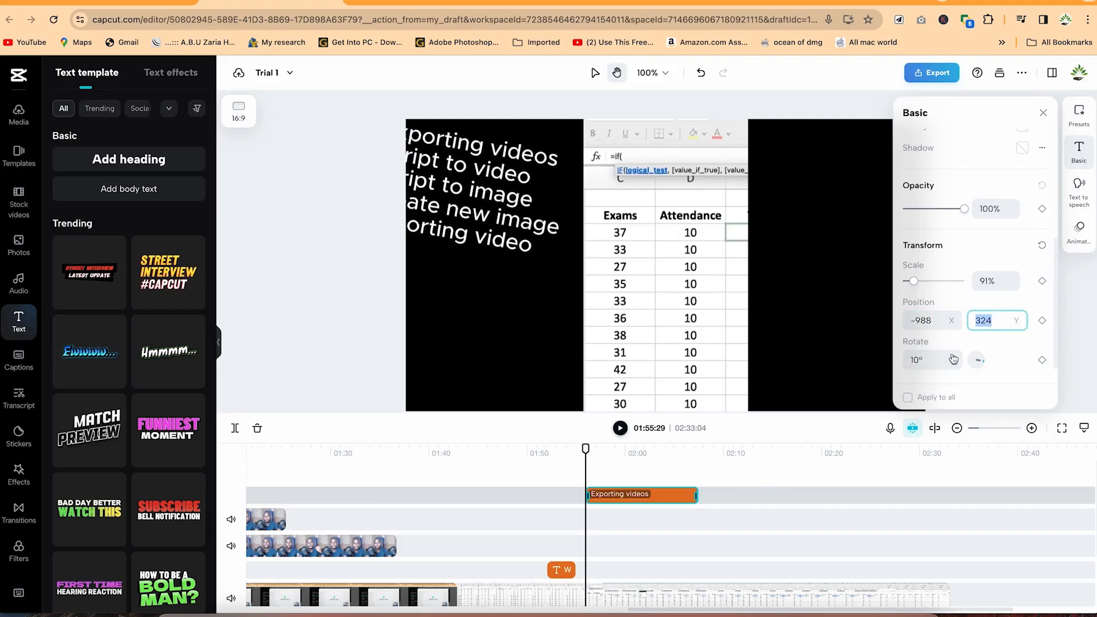
scroll(957, 359, down, 1)
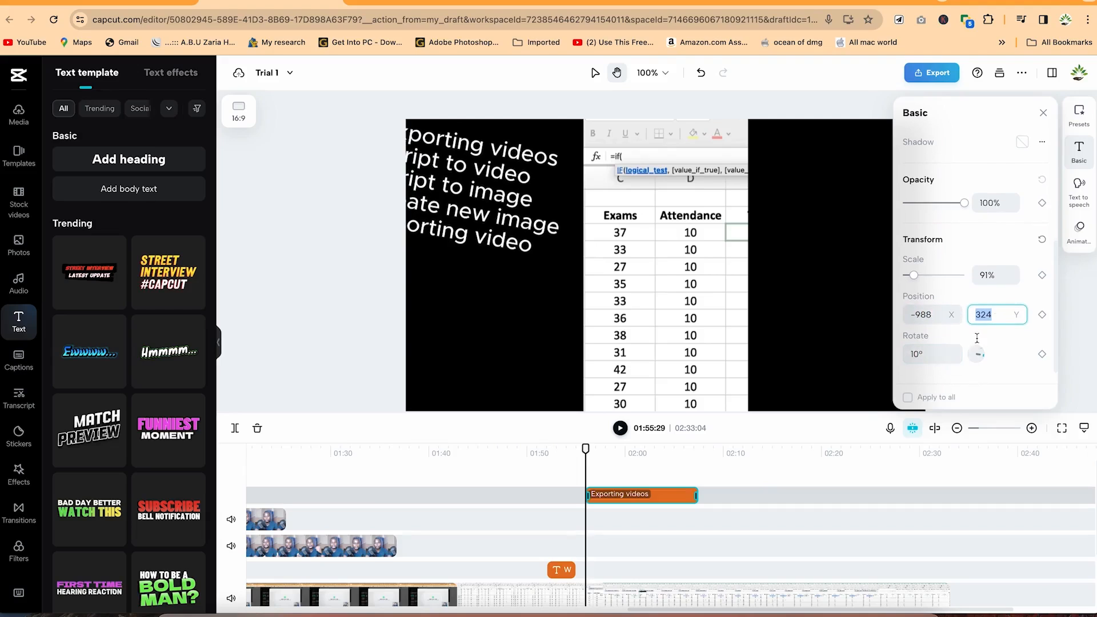
scroll(966, 320, up, 5)
scroll(962, 340, down, 4)
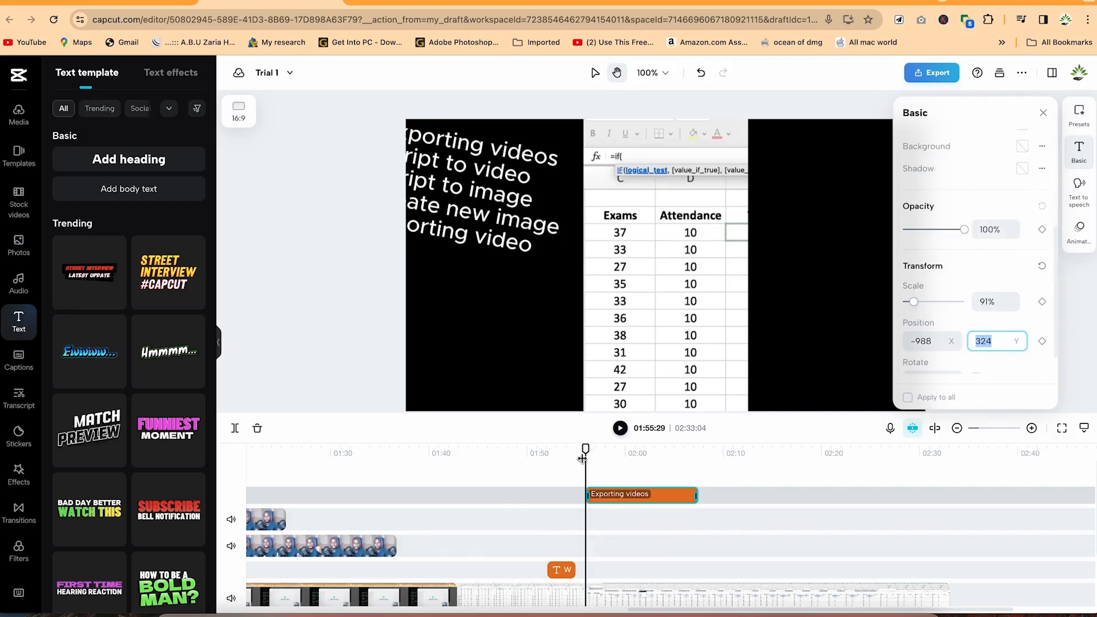
- Add the "Fri. 15 JUN 2022" text template on its own track near 01:50 and extend its clip to the start of the body text clip
drag(582, 458, 560, 457)
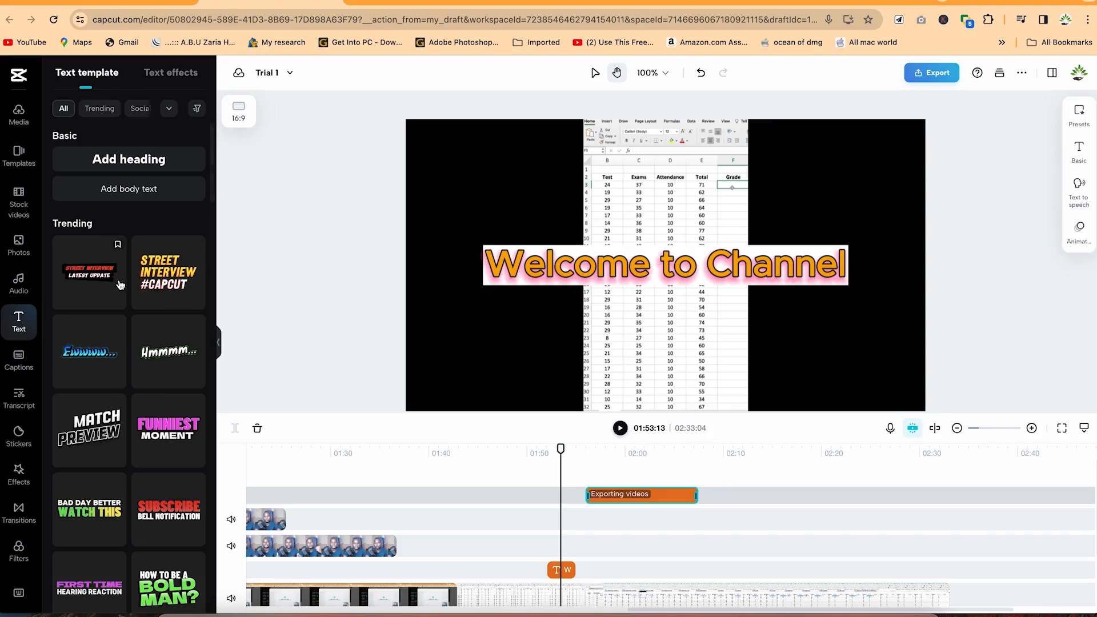
scroll(100, 415, down, 3)
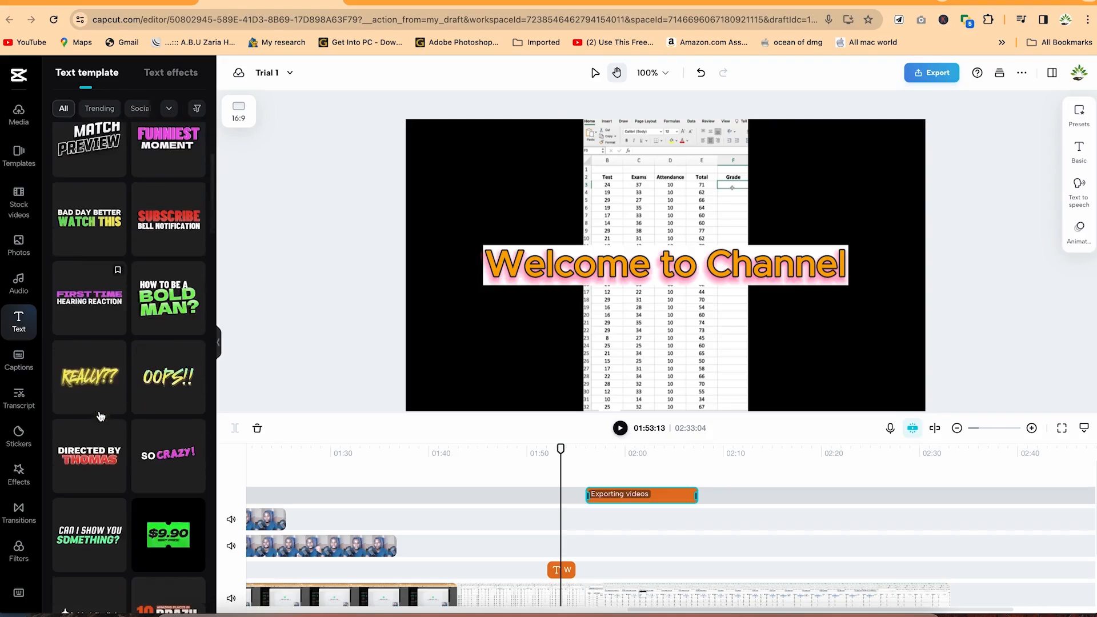
scroll(91, 257, up, 6)
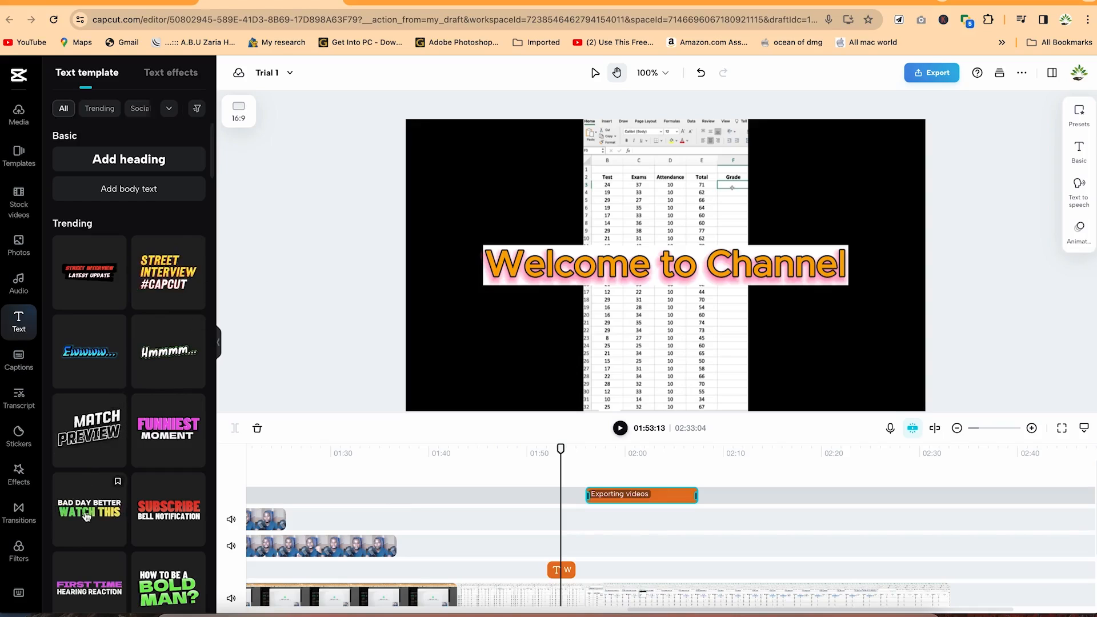
scroll(135, 407, down, 5)
scroll(135, 406, down, 3)
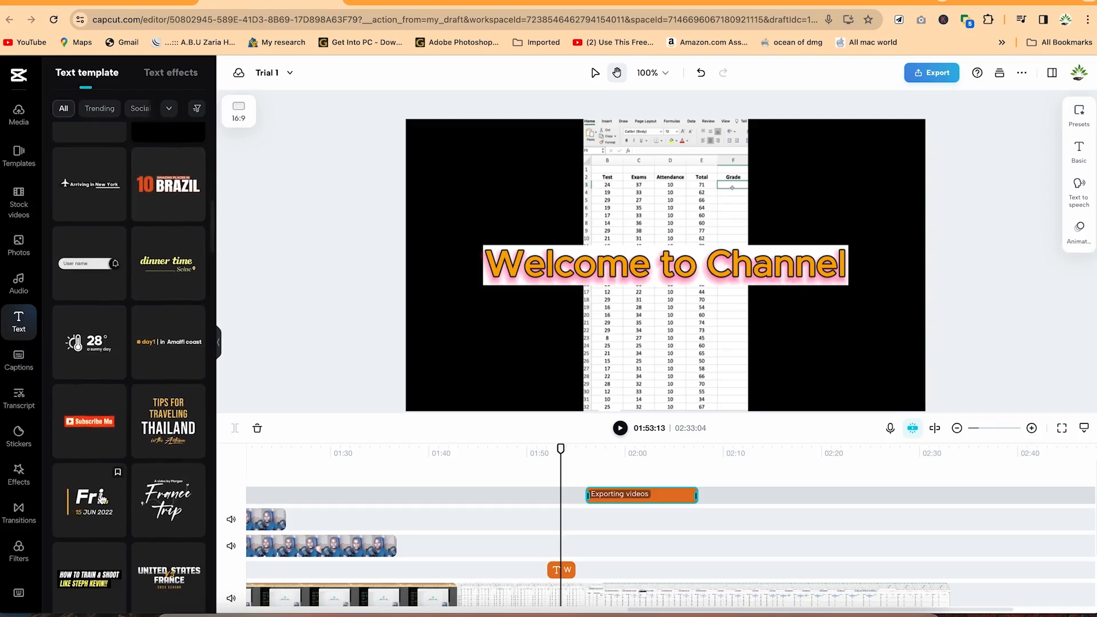
drag(89, 501, 538, 519)
click(557, 449)
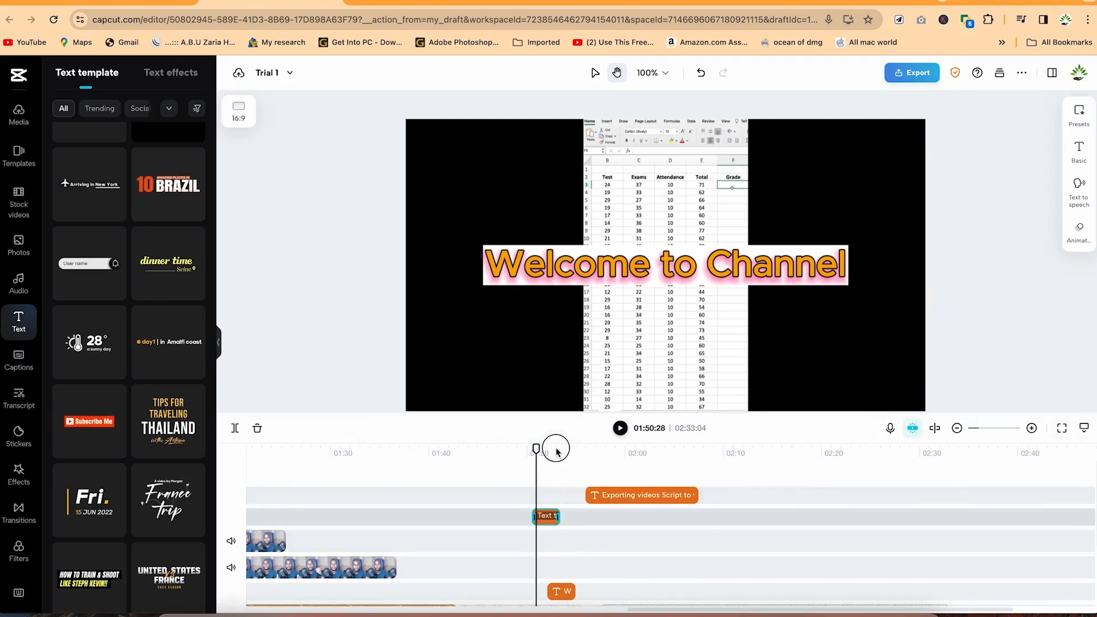
drag(560, 516, 583, 517)
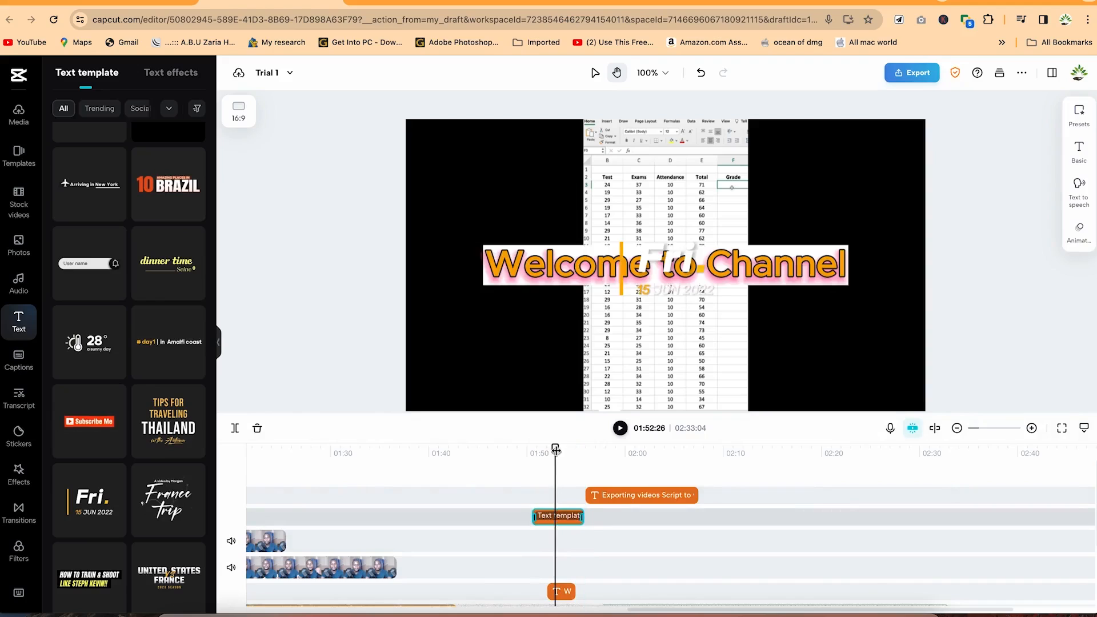
- Delete the "Welcome to Channel" heading clip from the timeline
click(567, 593)
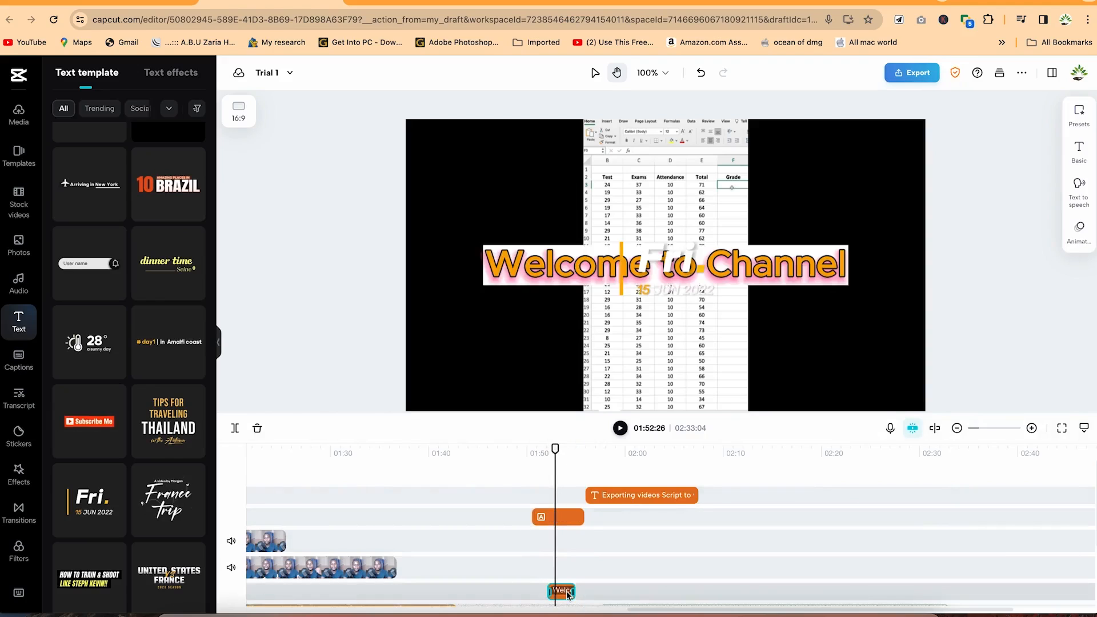
key(Delete)
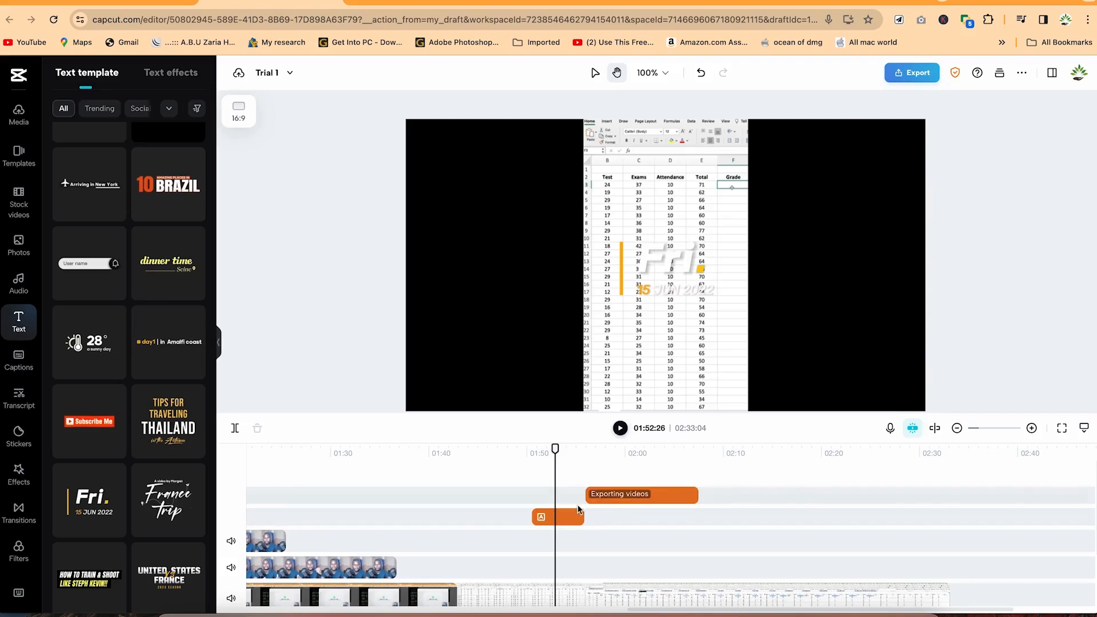
- Clear the word "Fri" from the first text line of the date template
click(565, 517)
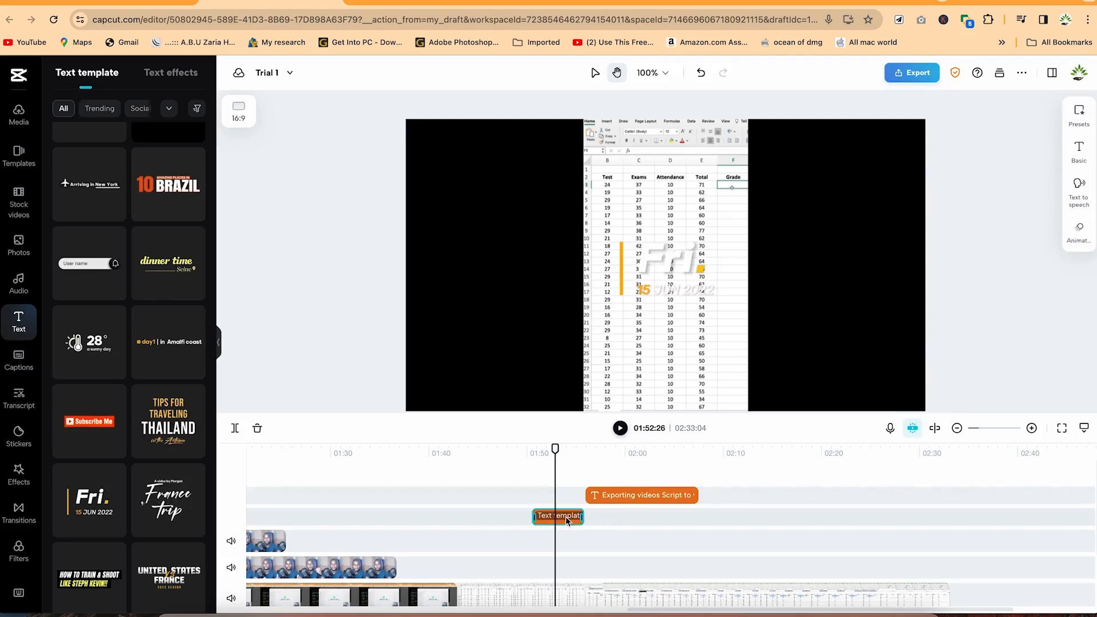
click(1078, 152)
click(948, 139)
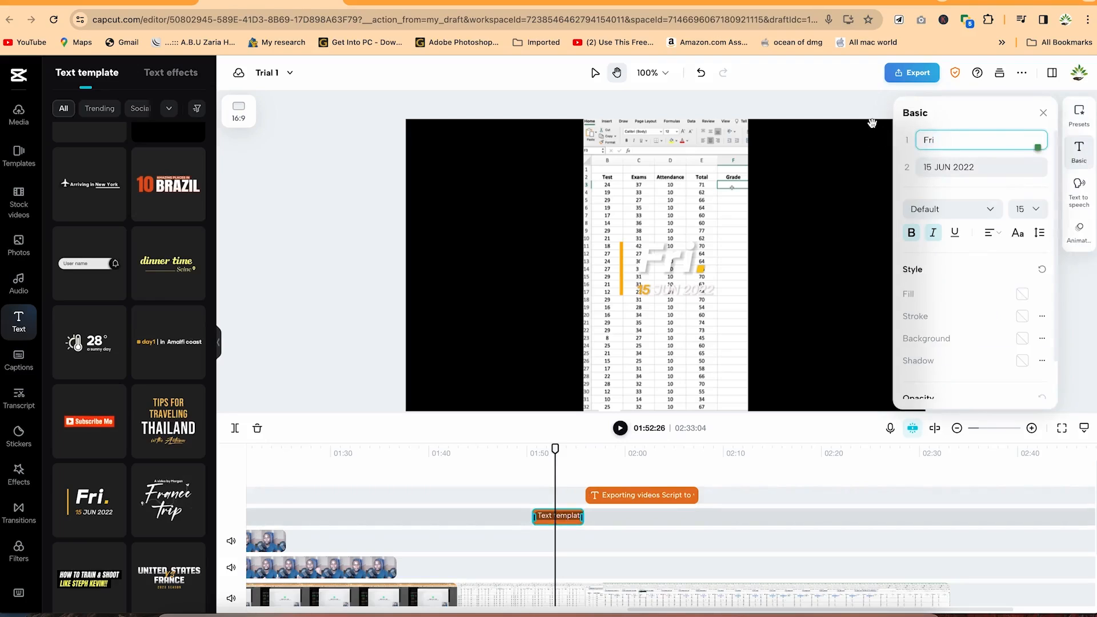
key(BackSpace)
key(BackSpace)
key(BackSpace)
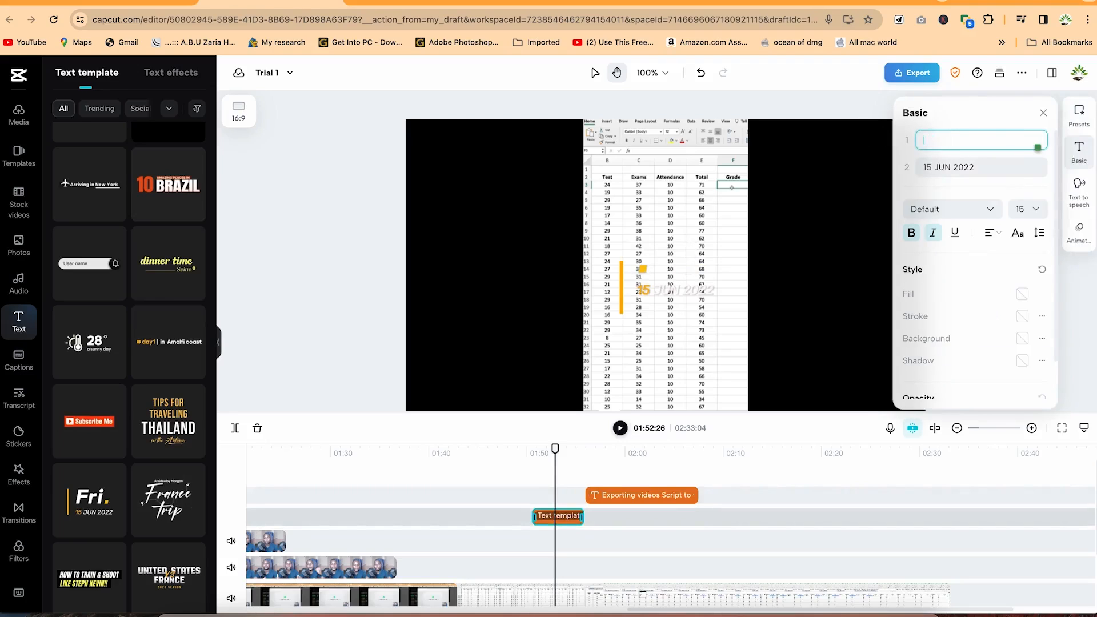
- Set the text template's first line to "Thank you" and its second line to "For Coming"
text(Tha)
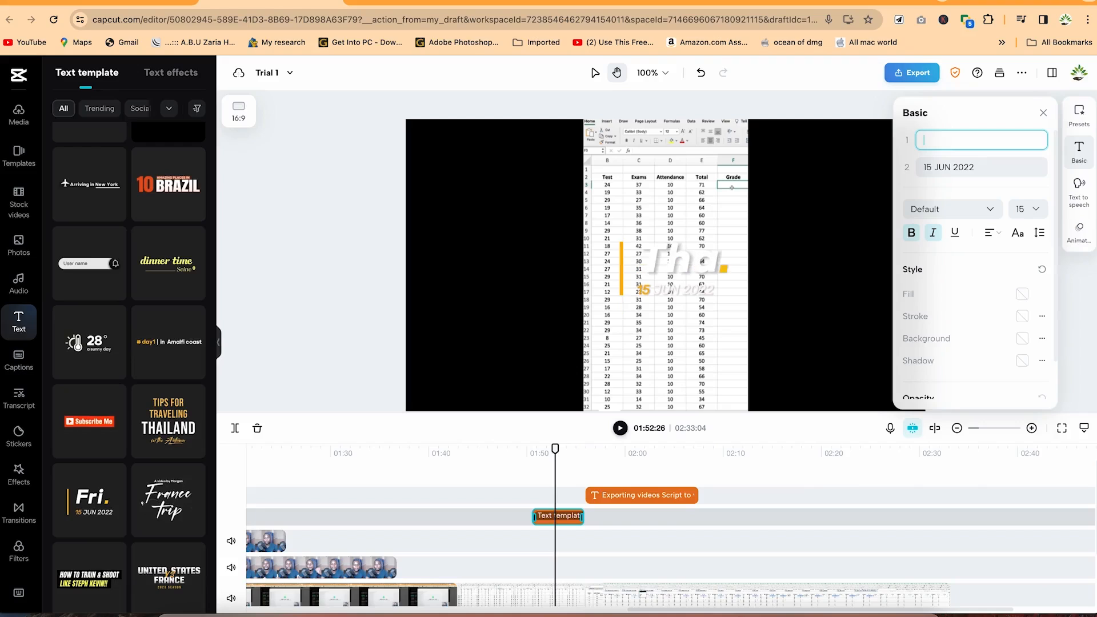
text(nk you)
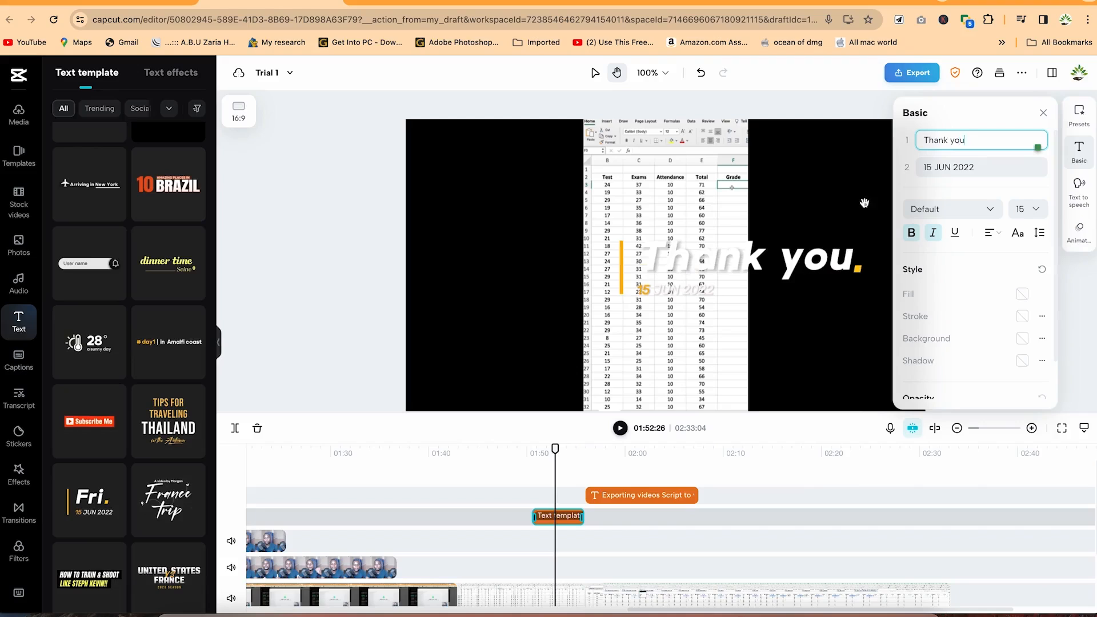
triple_click(967, 169)
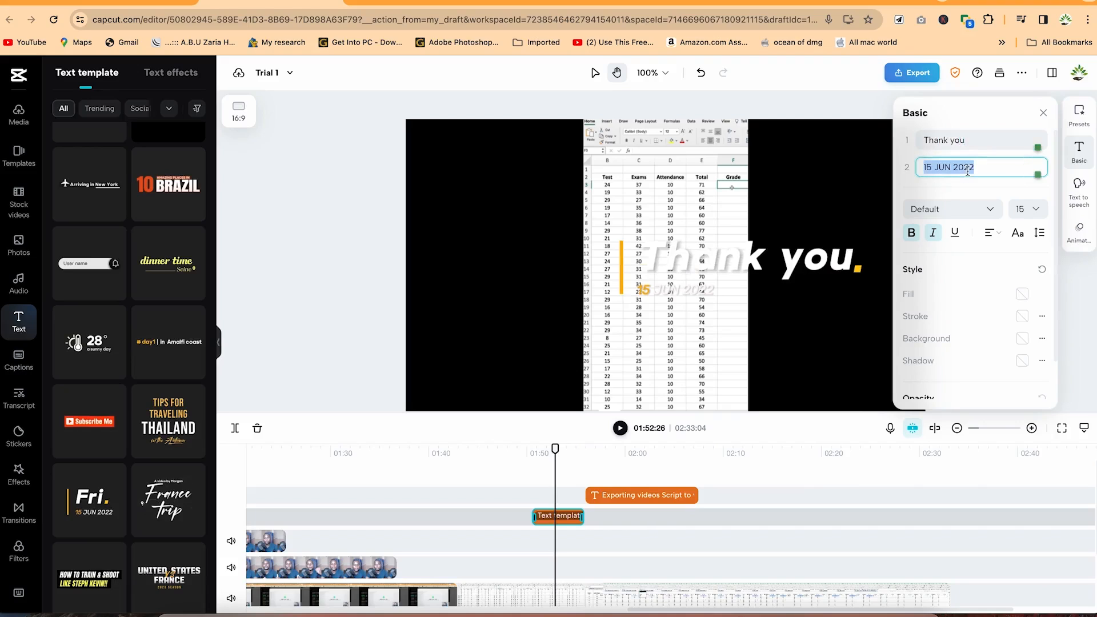
text(For Coming)
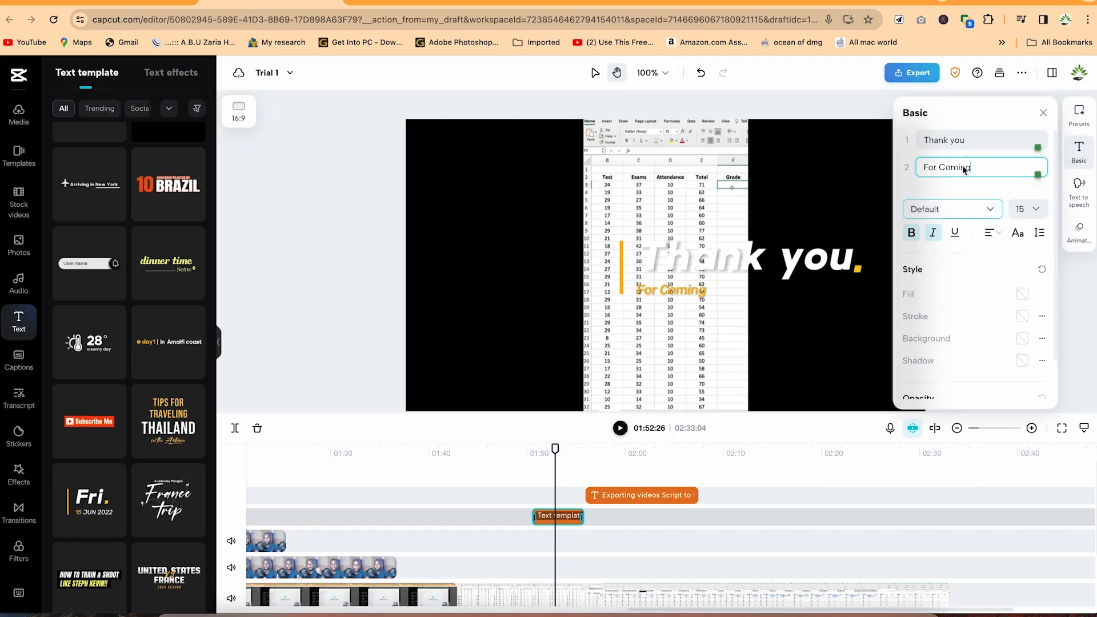
triple_click(967, 142)
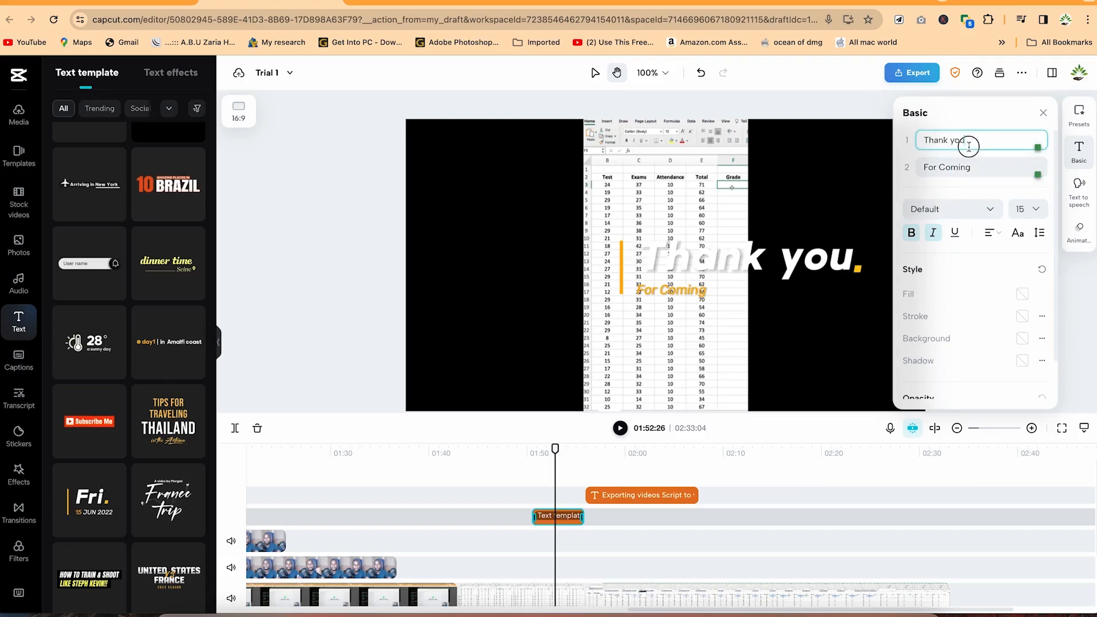
click(982, 212)
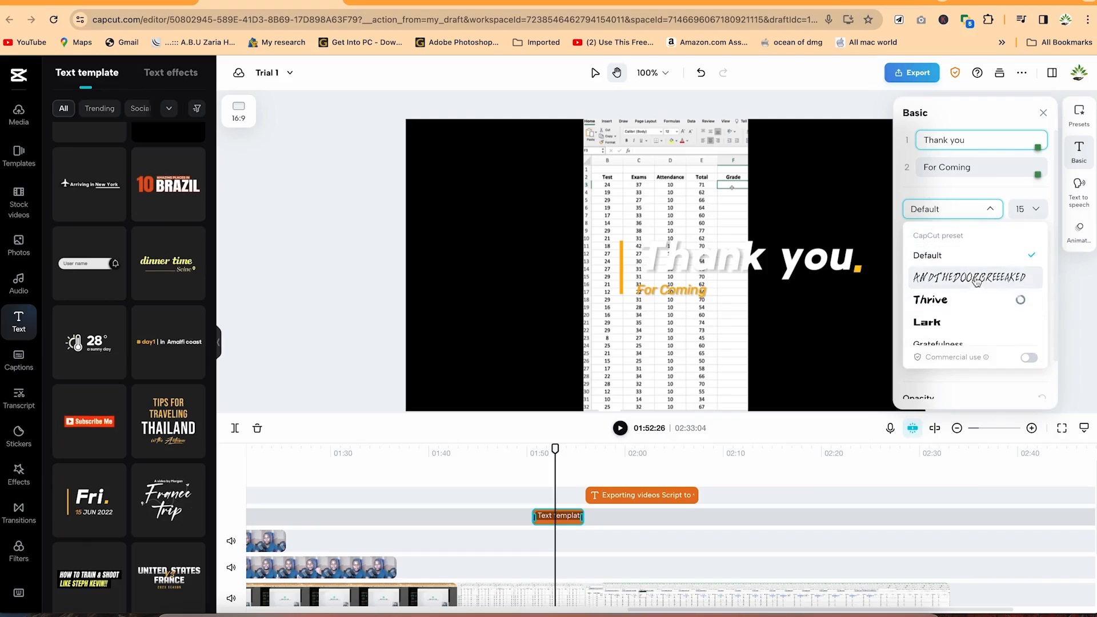
click(991, 209)
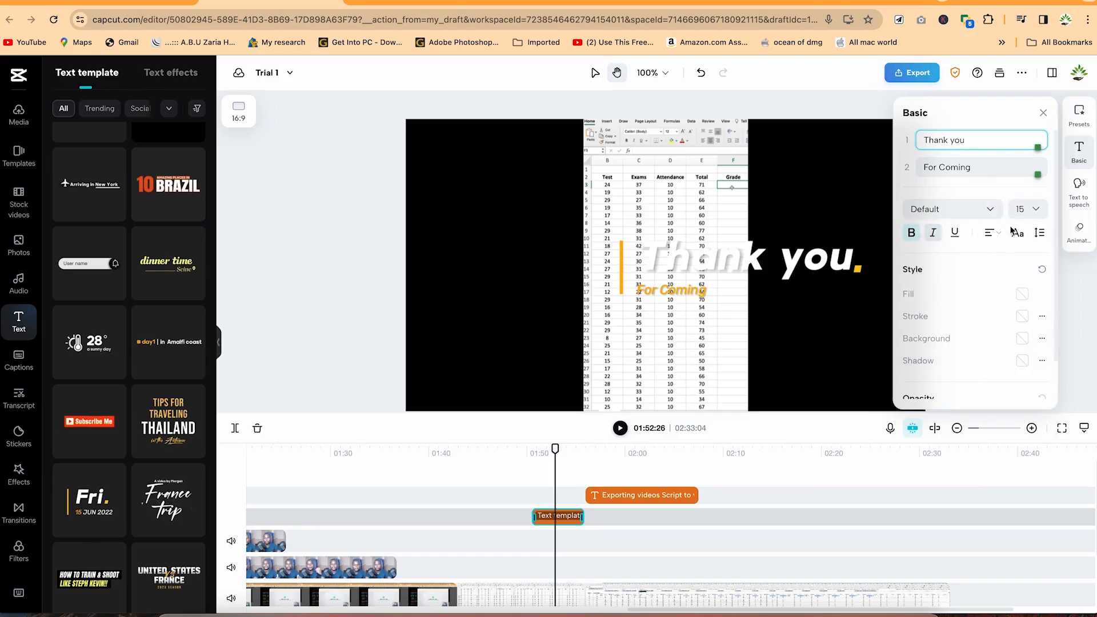
scroll(963, 310, down, 2)
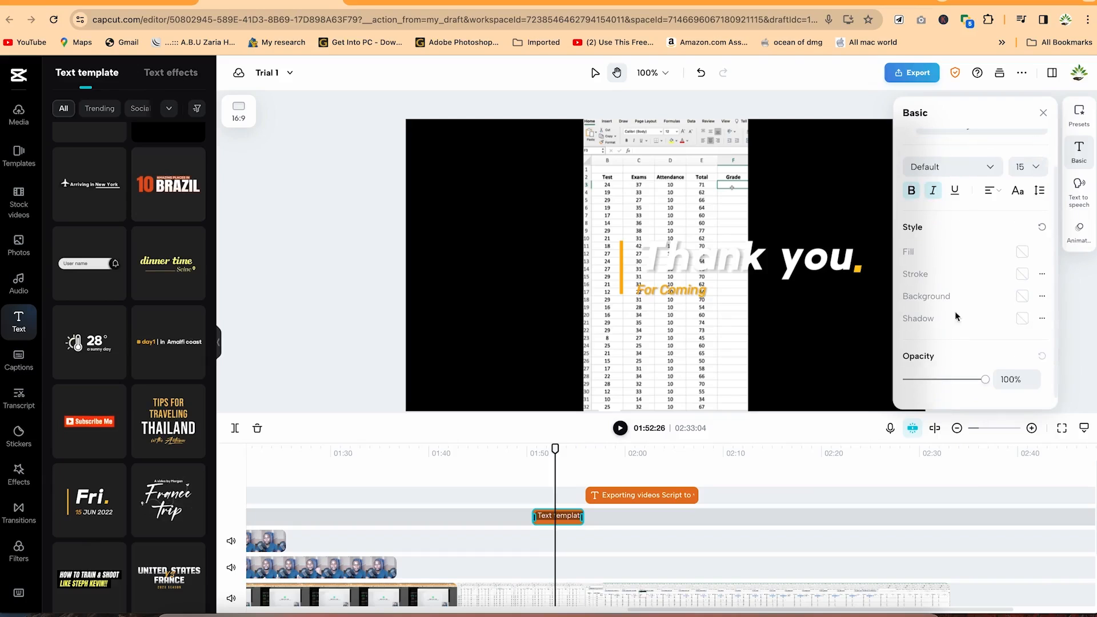
scroll(947, 288, up, 2)
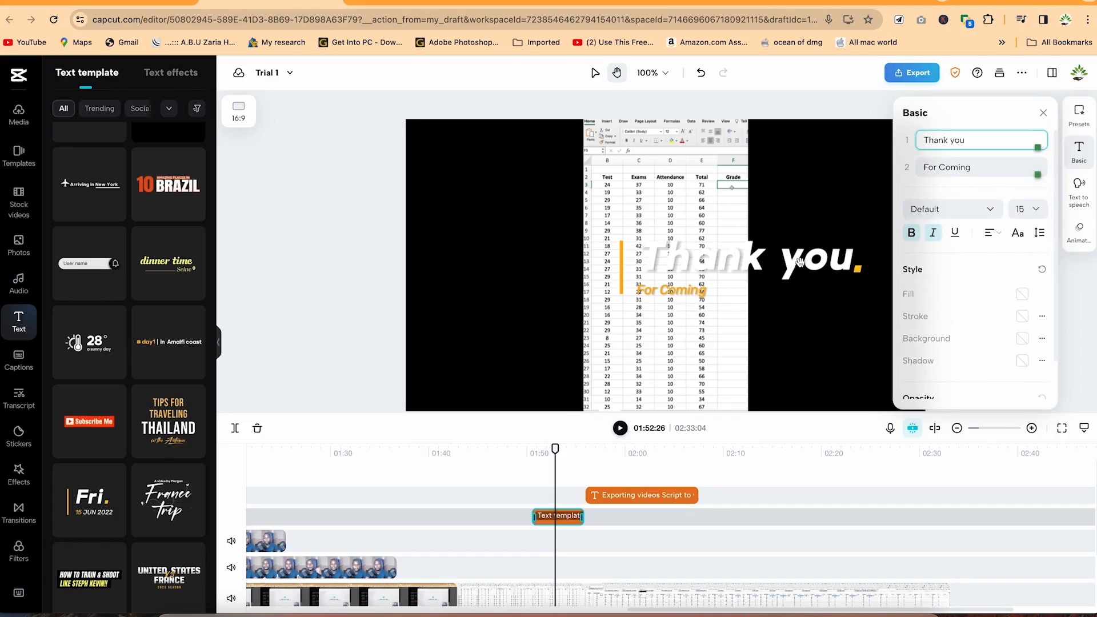
- Move the "Thank you" text template to the end of the main video and change its second line to "For watching"
drag(559, 519, 954, 577)
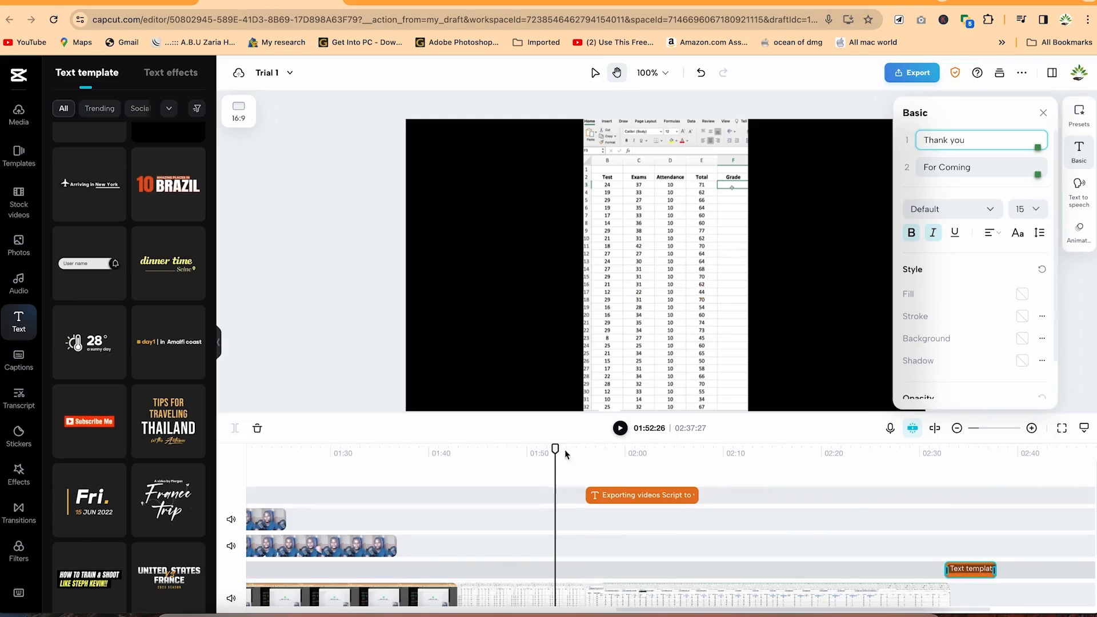
drag(556, 446, 962, 493)
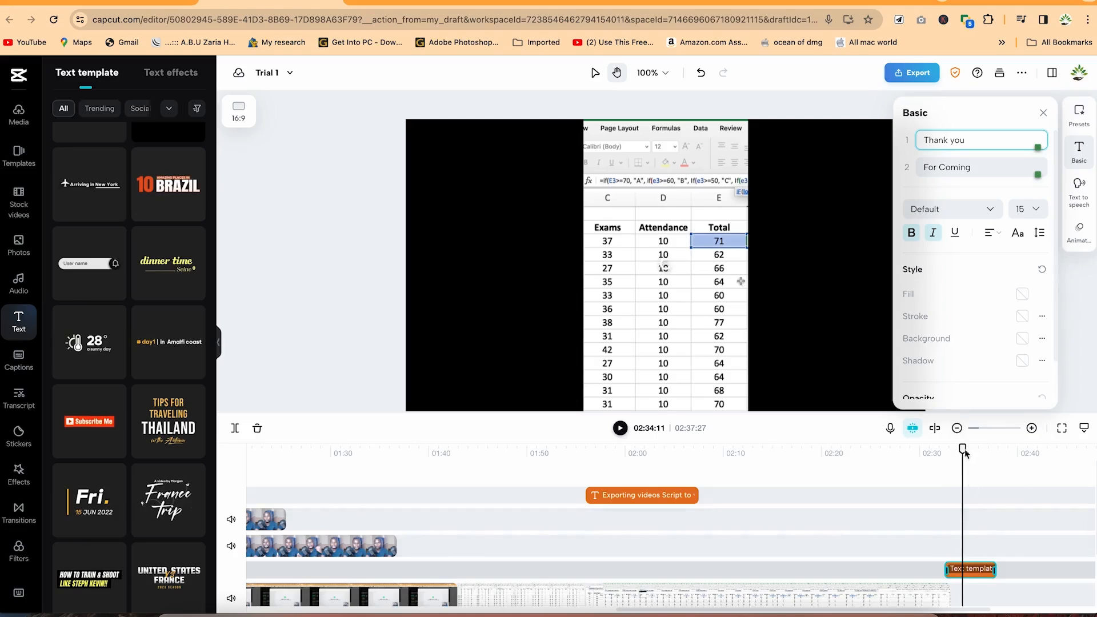
click(972, 167)
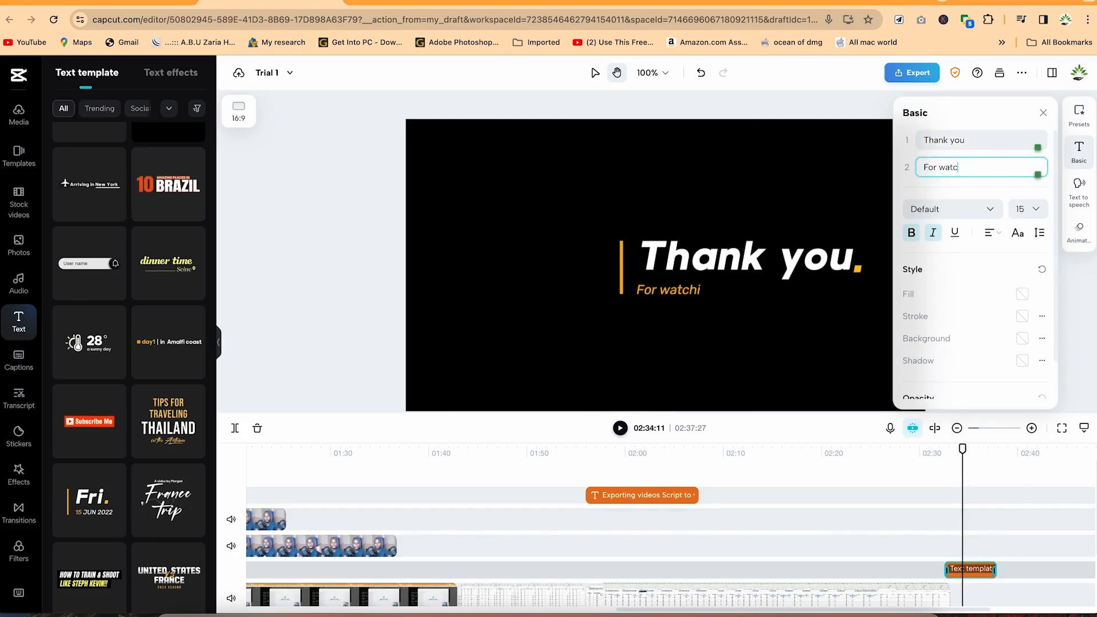
- Play back the closing title from about 02:31, just before the main video ends
drag(963, 445, 943, 449)
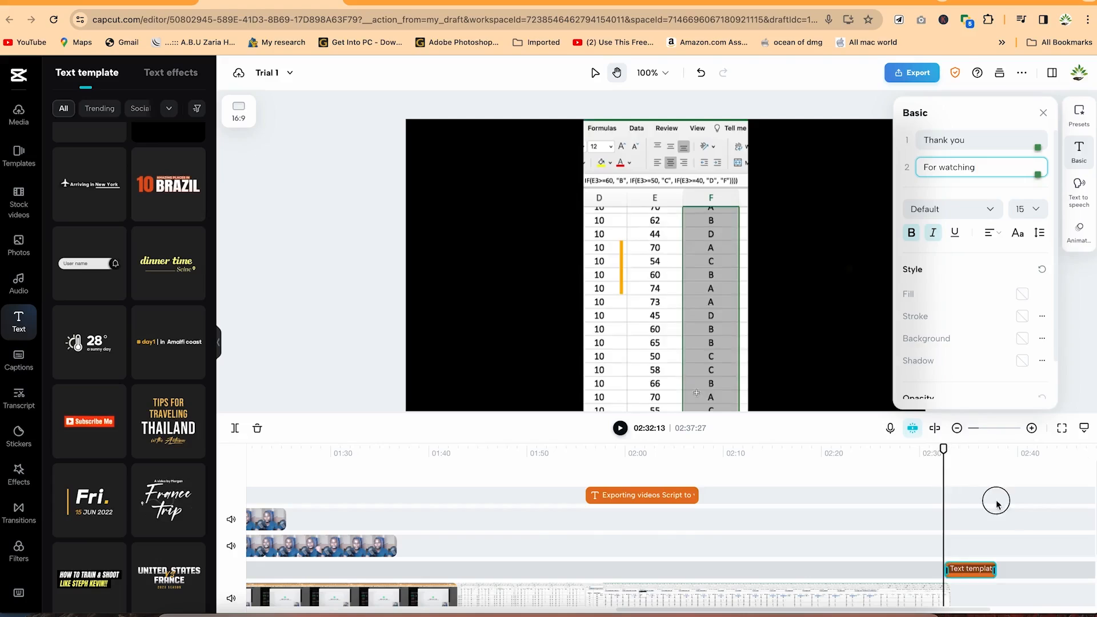
click(995, 499)
drag(995, 449, 936, 441)
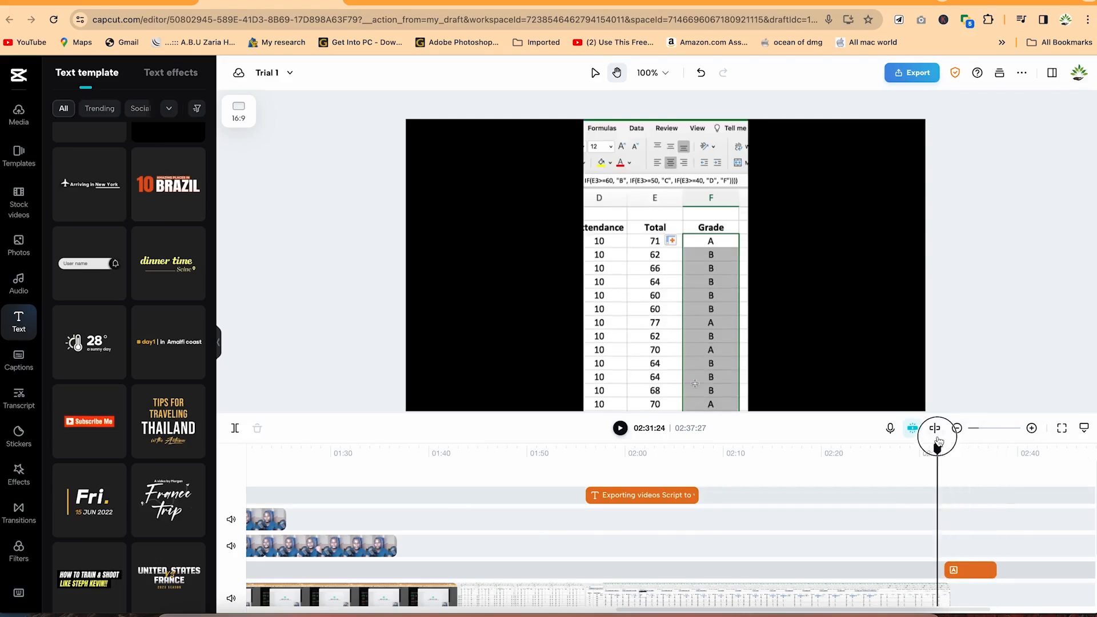
key(space)
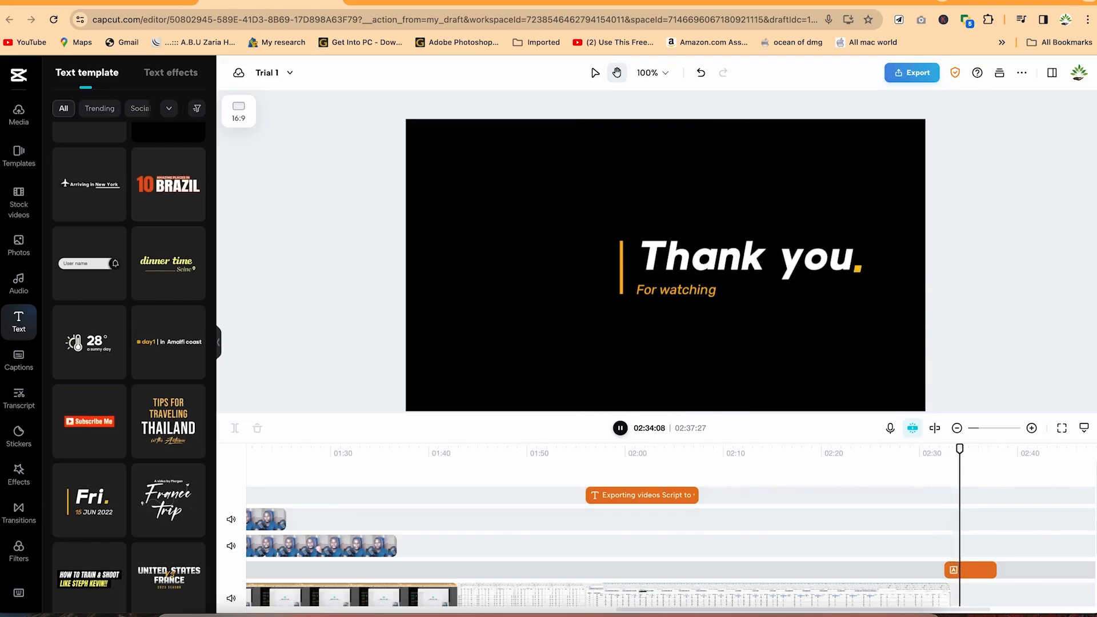
- Shift the closing title clip slightly later so it starts just after the main video, and play back the transition
click(971, 571)
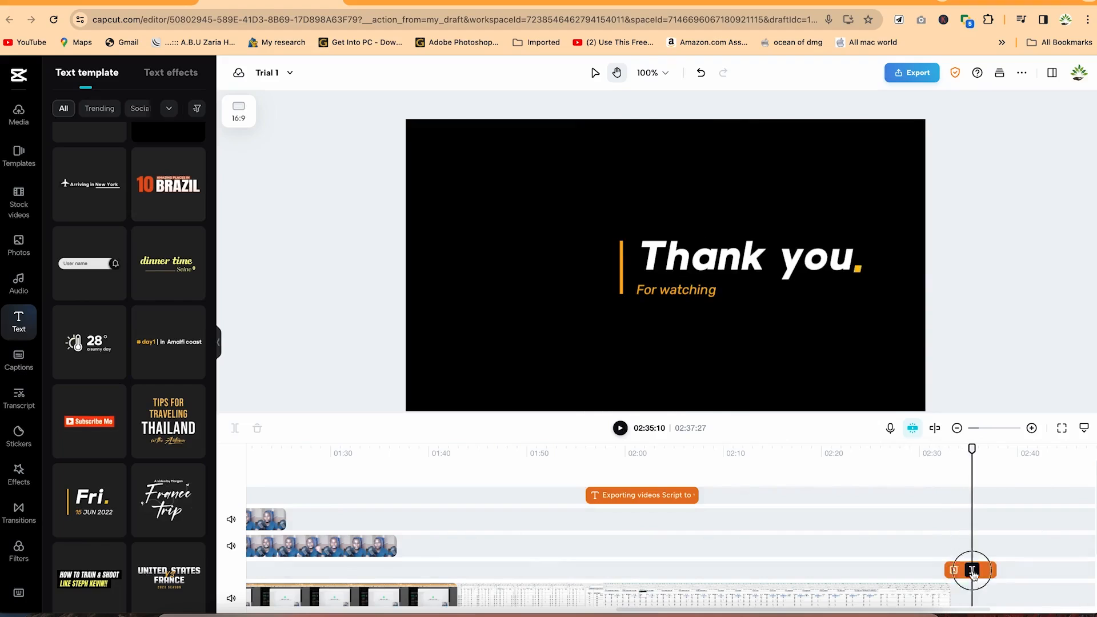
drag(973, 574, 976, 573)
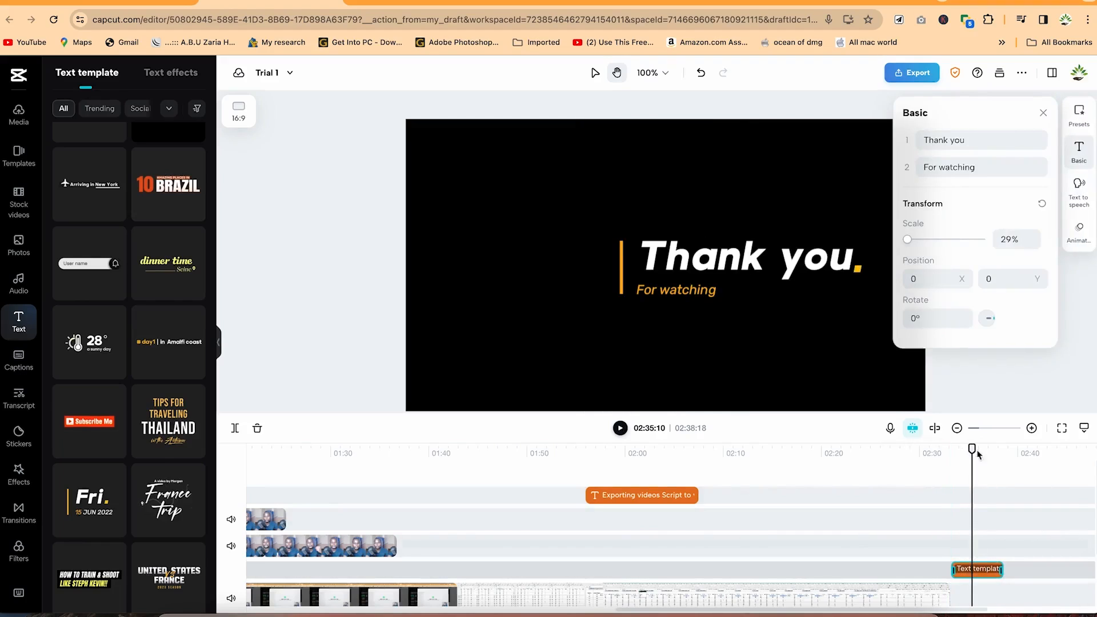
drag(973, 447, 943, 447)
key(space)
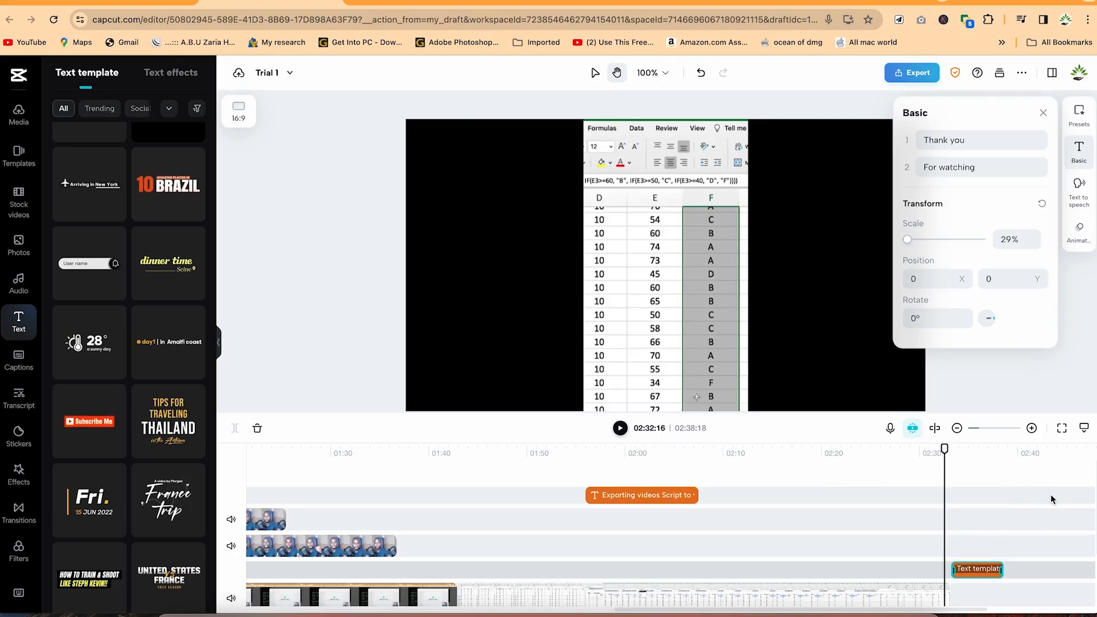
key(space)
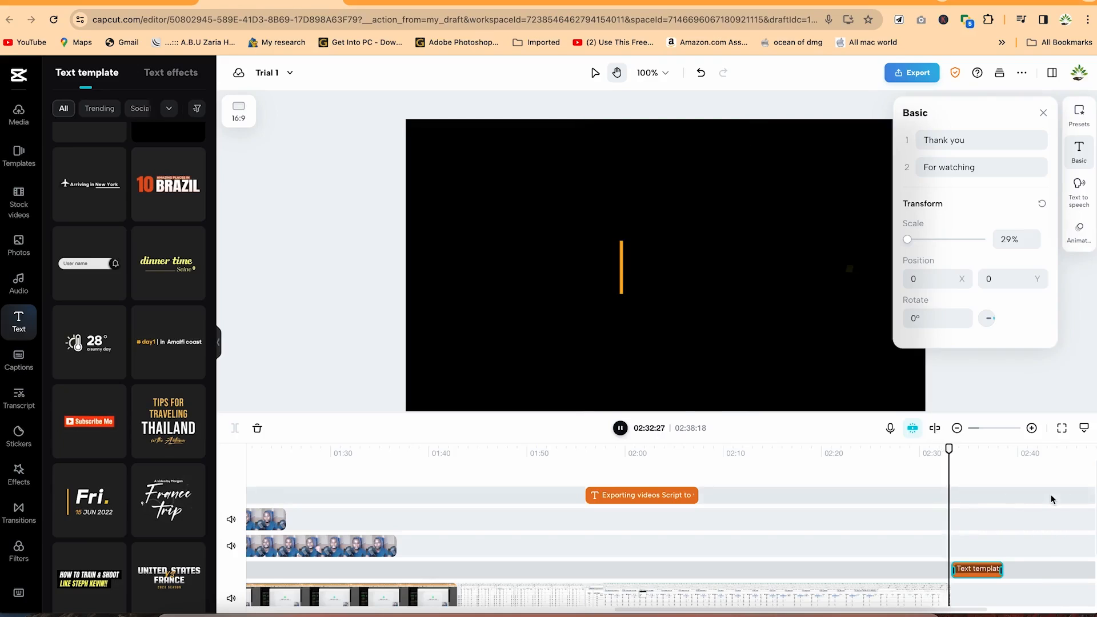
key(space)
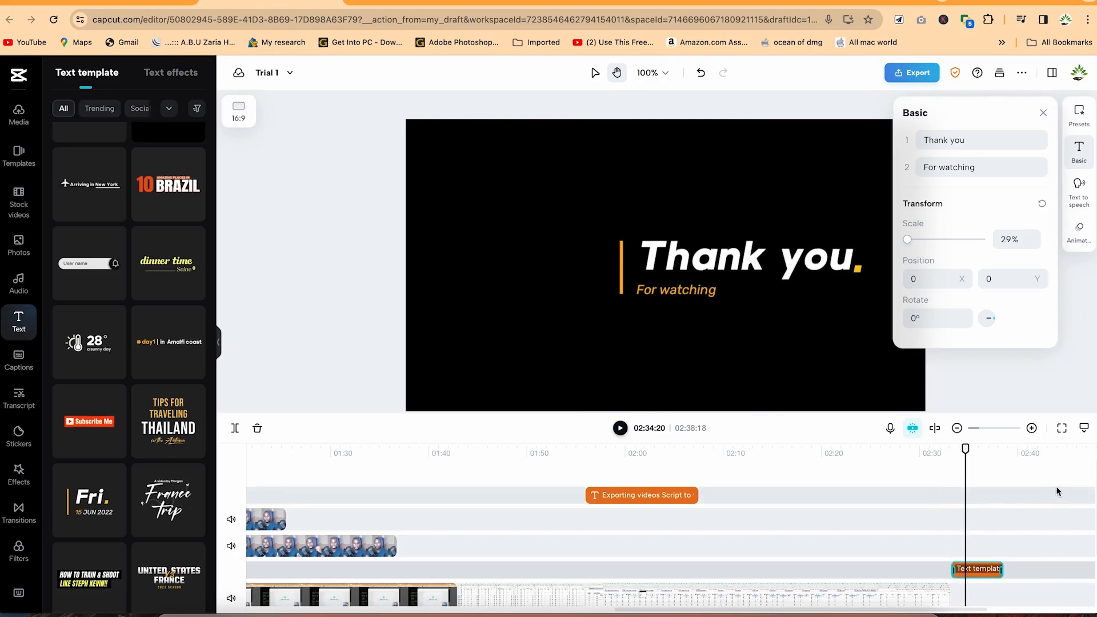
key(space)
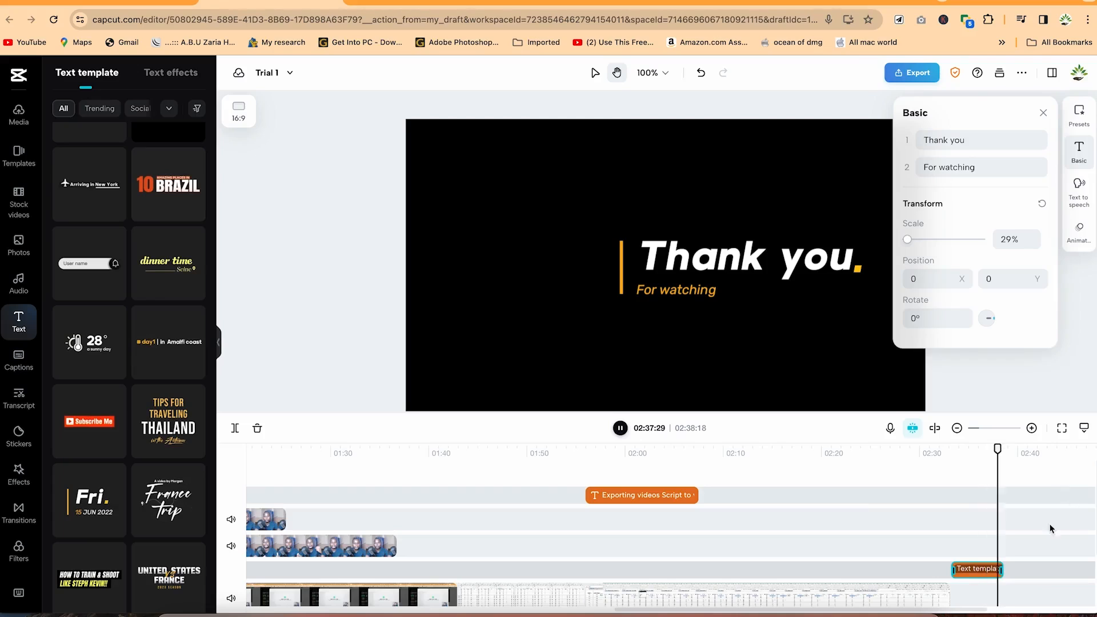
- Apply the Throw Out entrance animation and the Throw Back exit animation to the "Exporting videos" text clip
click(1080, 234)
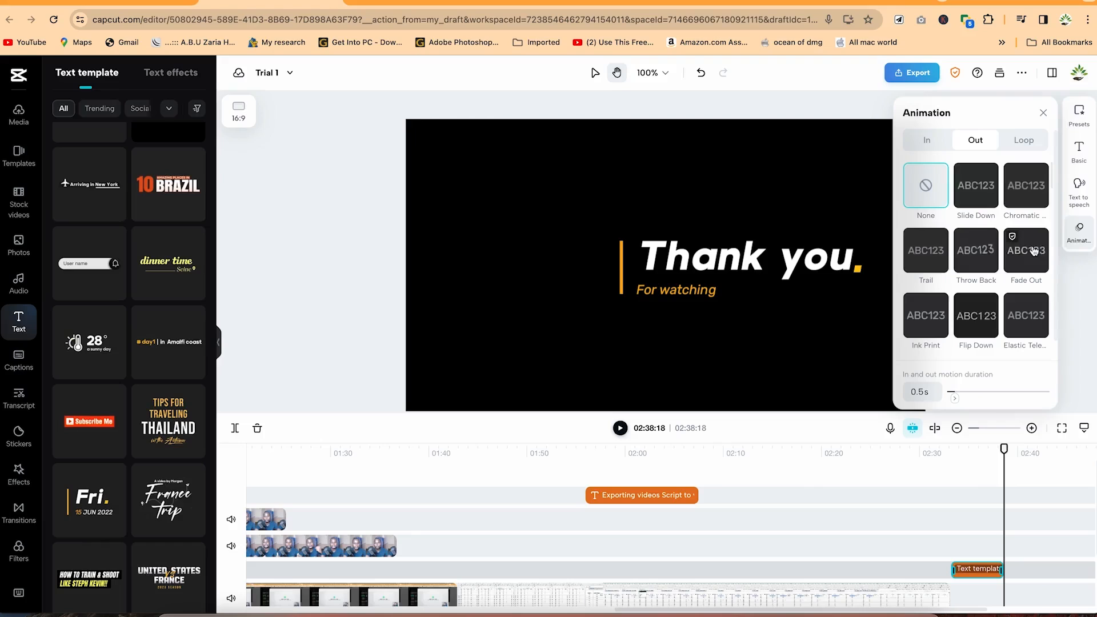
drag(1003, 449, 642, 466)
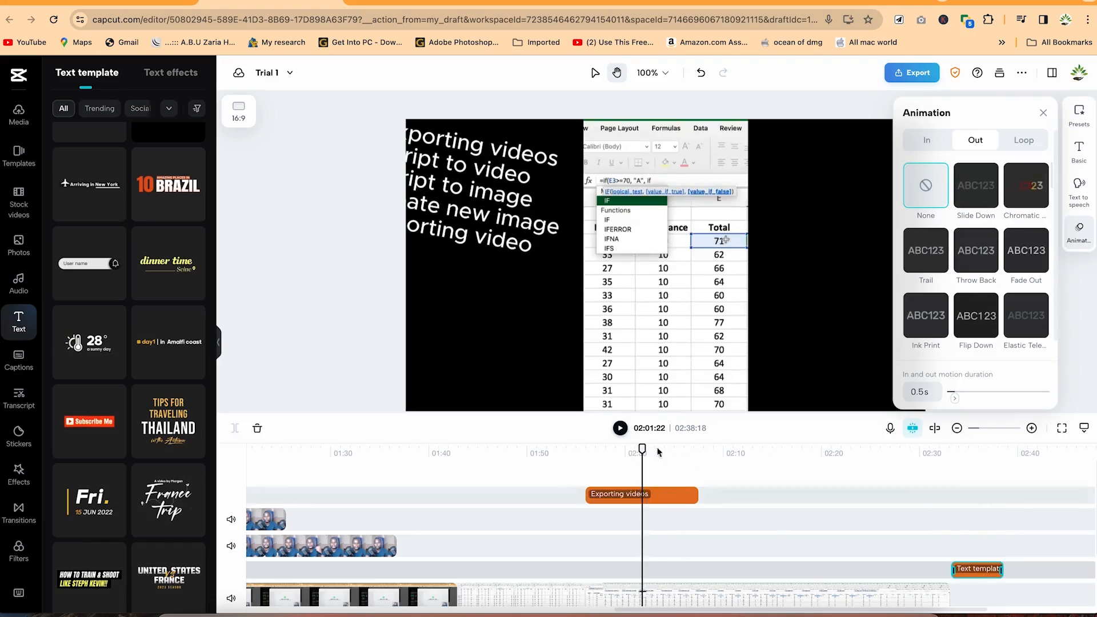
scroll(147, 198, down, 5)
scroll(148, 198, up, 5)
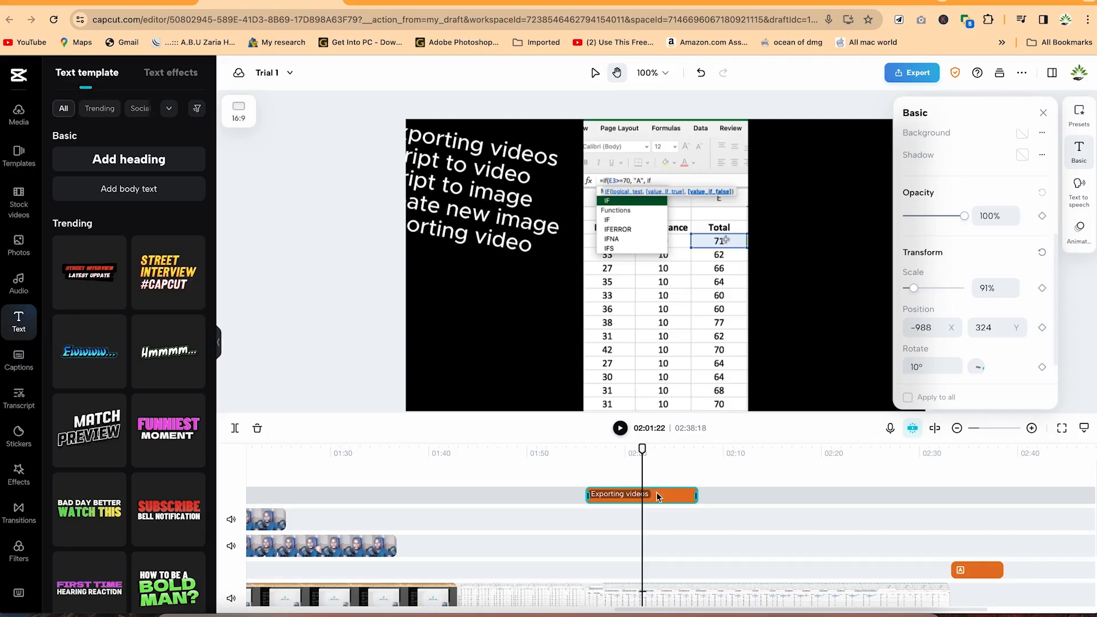
click(1078, 228)
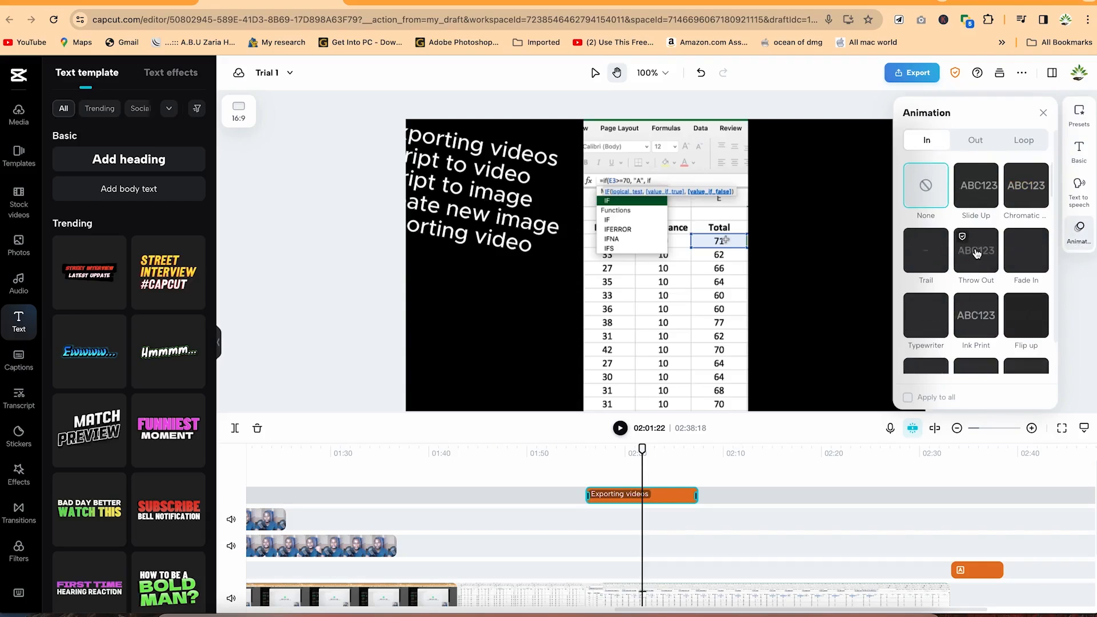
click(974, 256)
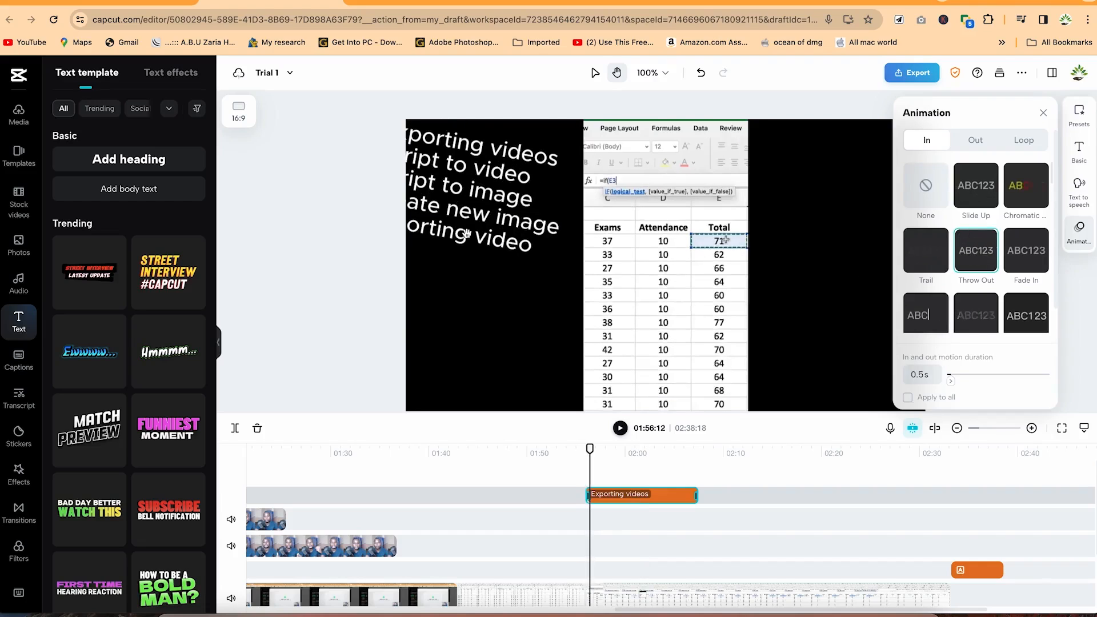
click(974, 142)
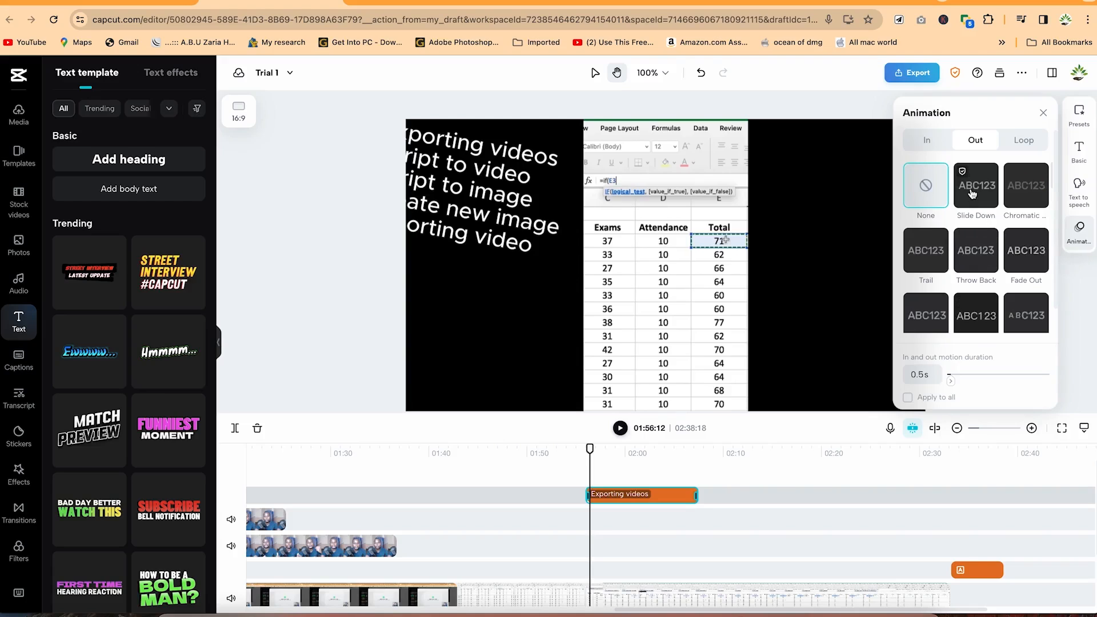
click(983, 261)
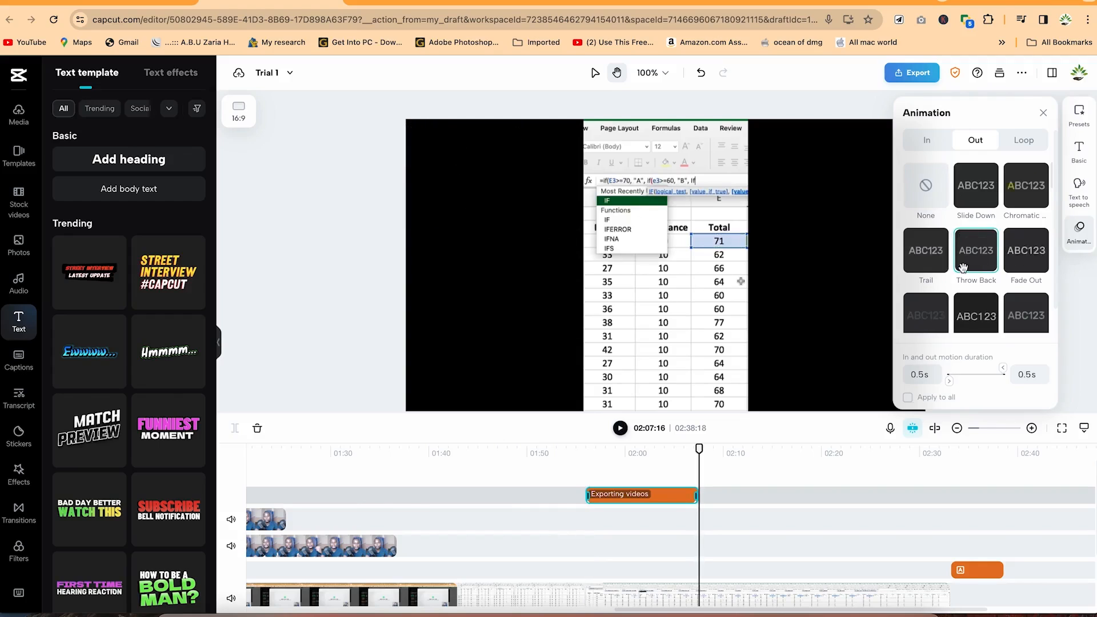
- Apply the Flicker loop animation to the "Exporting videos" text clip, stop the preview and deselect the clip
click(1034, 146)
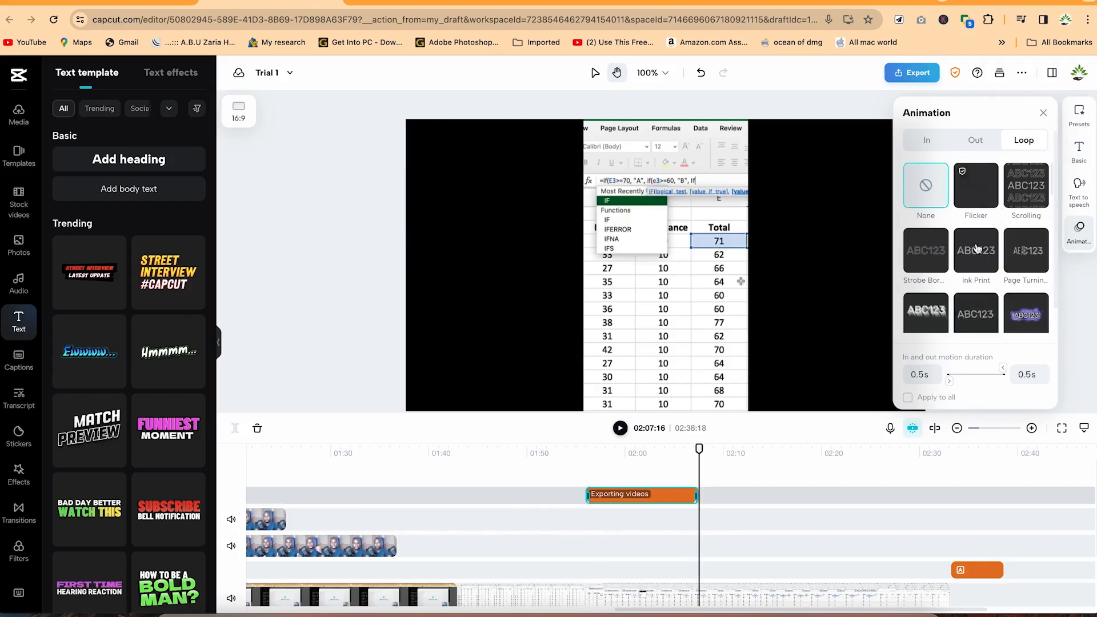
click(976, 194)
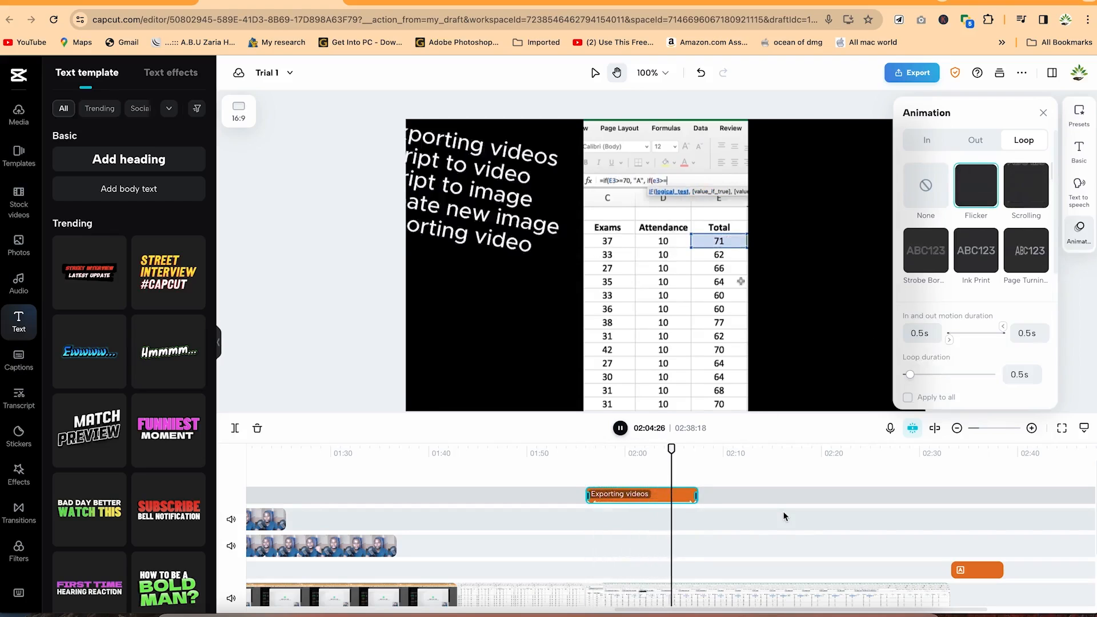
key(space)
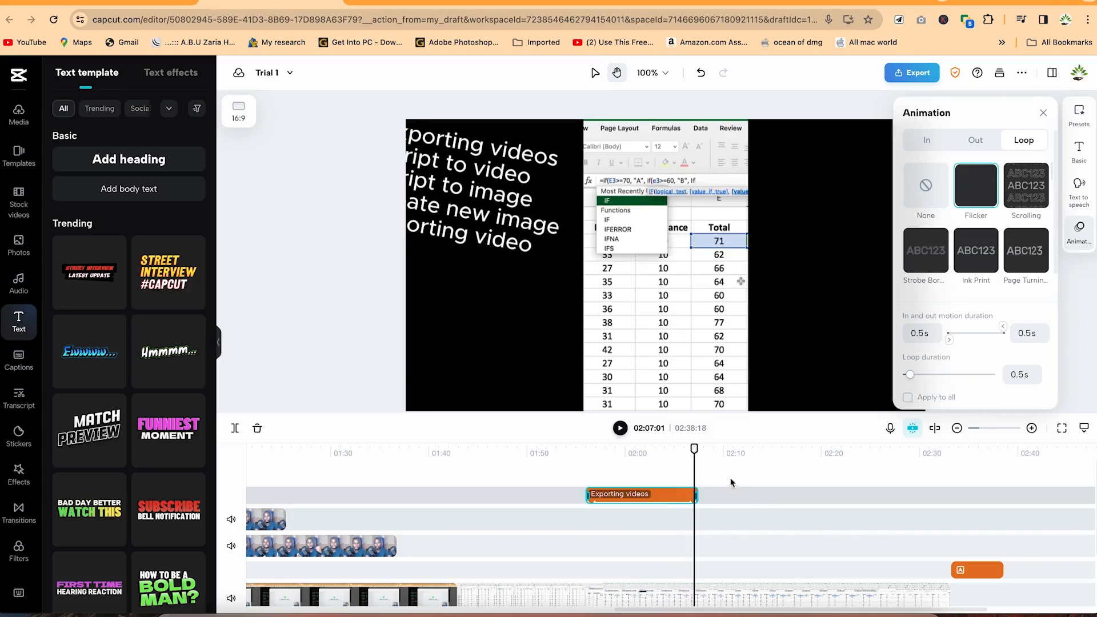
click(759, 519)
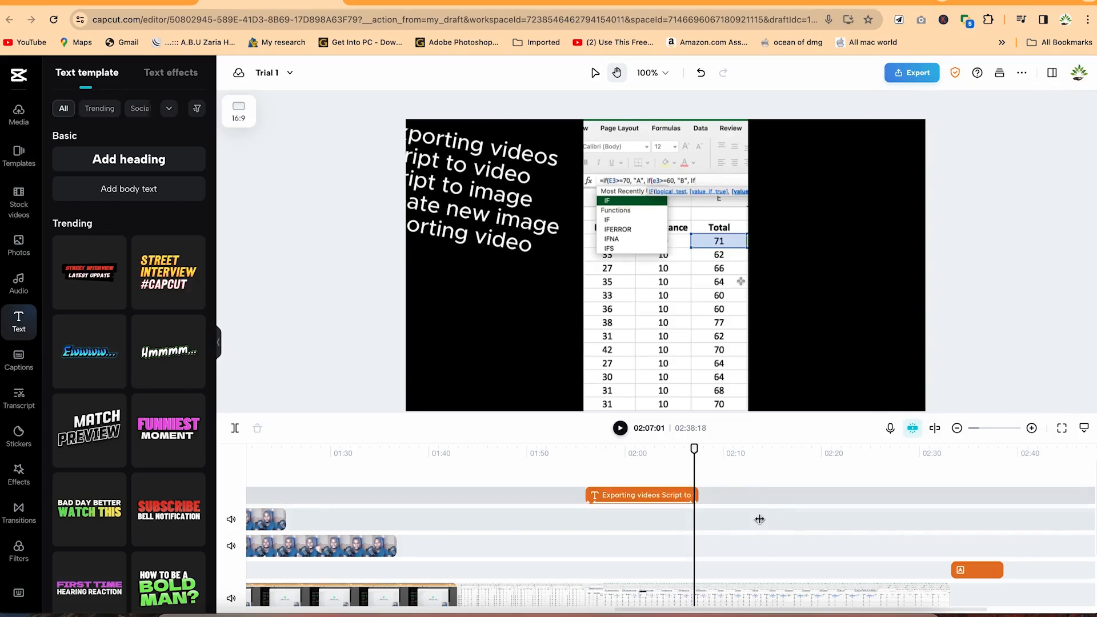
- Preview the animated text from just before its start at about 01:55, and scrub to near its end at about 02:06
drag(759, 448, 580, 464)
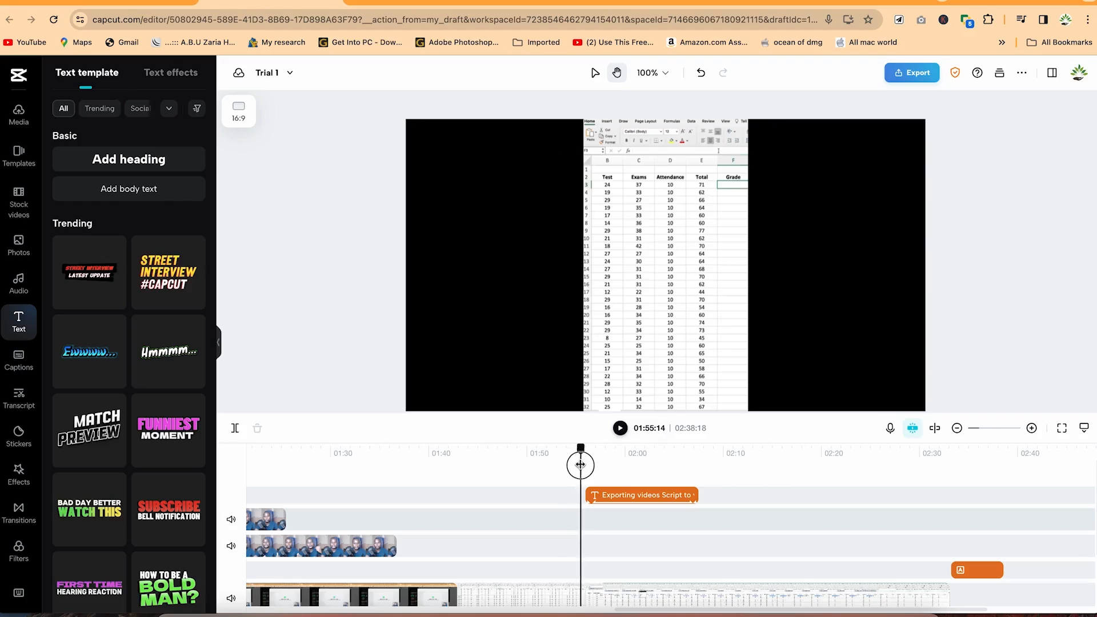
key(space)
key(space)
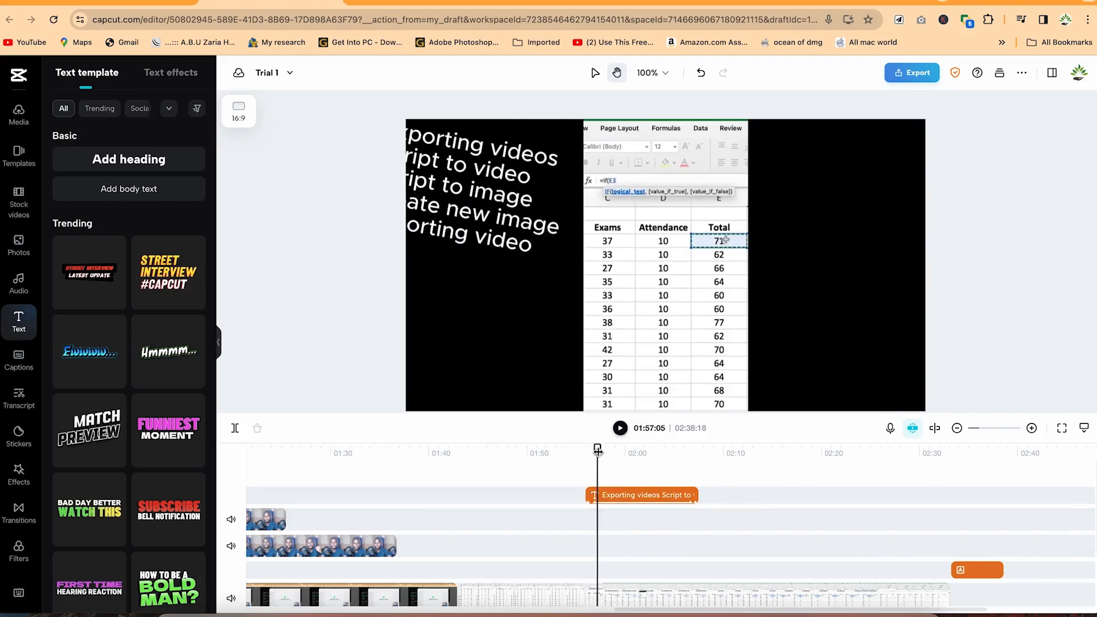
drag(597, 451, 691, 474)
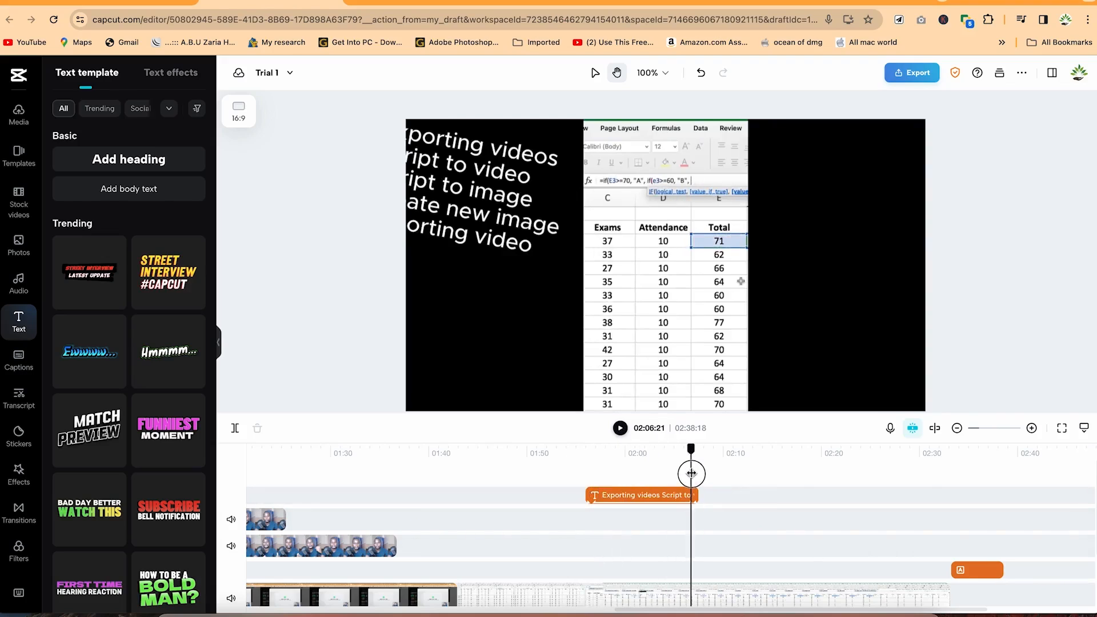
- Play back the end of the "Exporting videos" text's exit animation and browse the clip's text style presets
key(space)
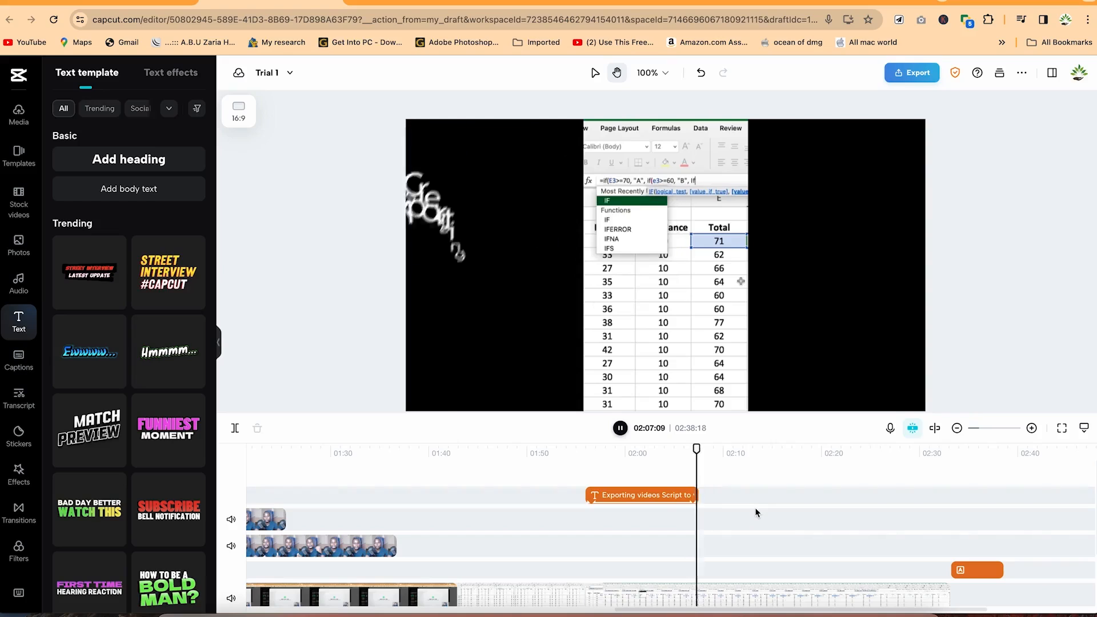
key(space)
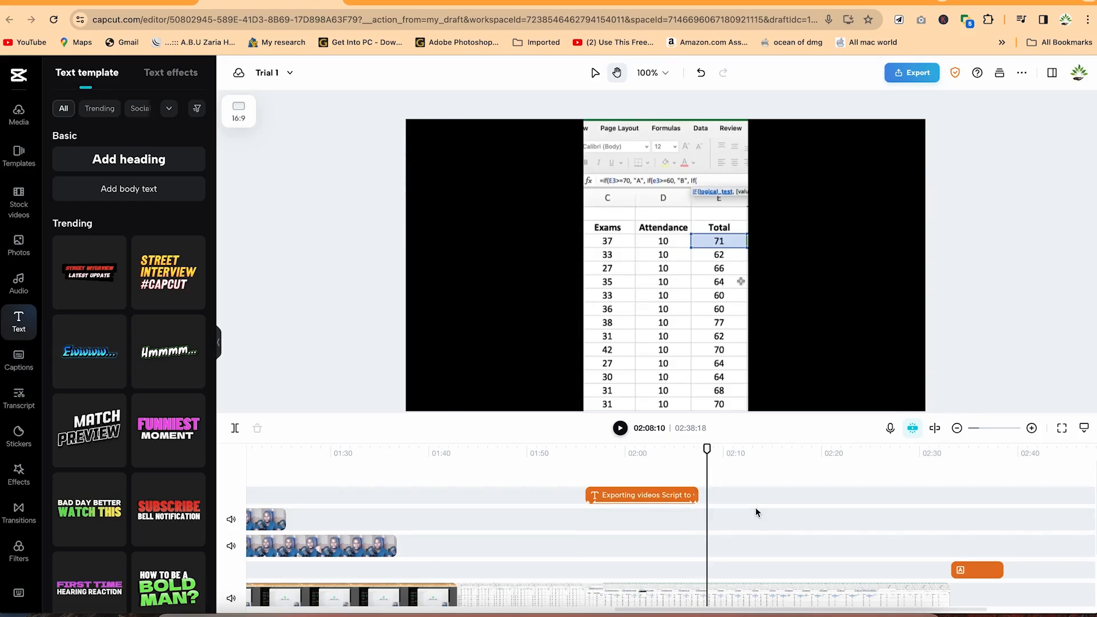
click(635, 494)
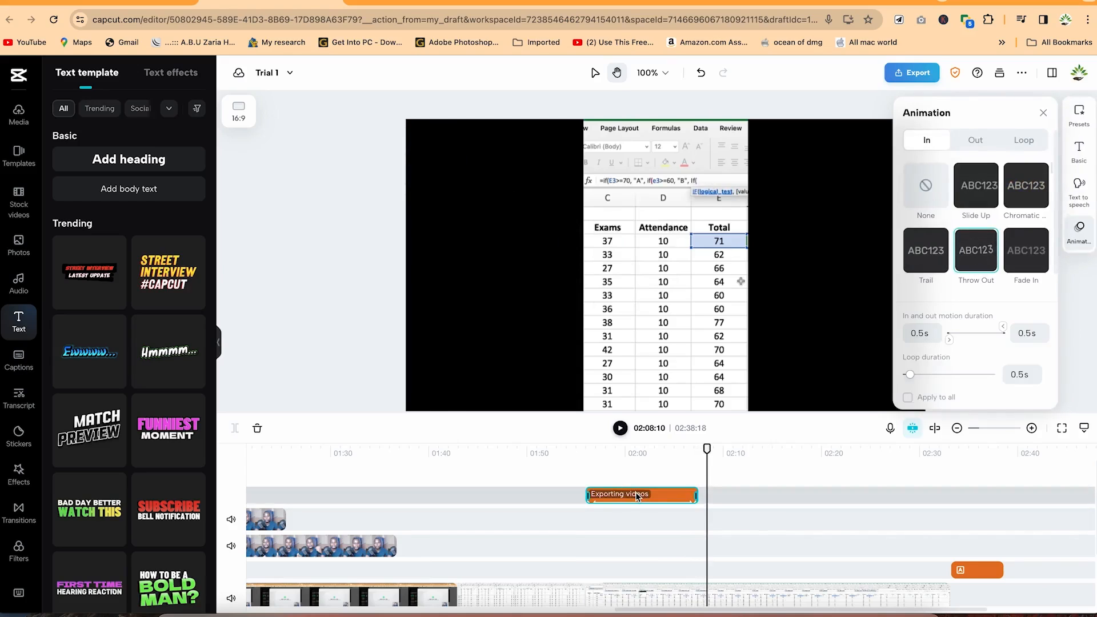
click(1083, 121)
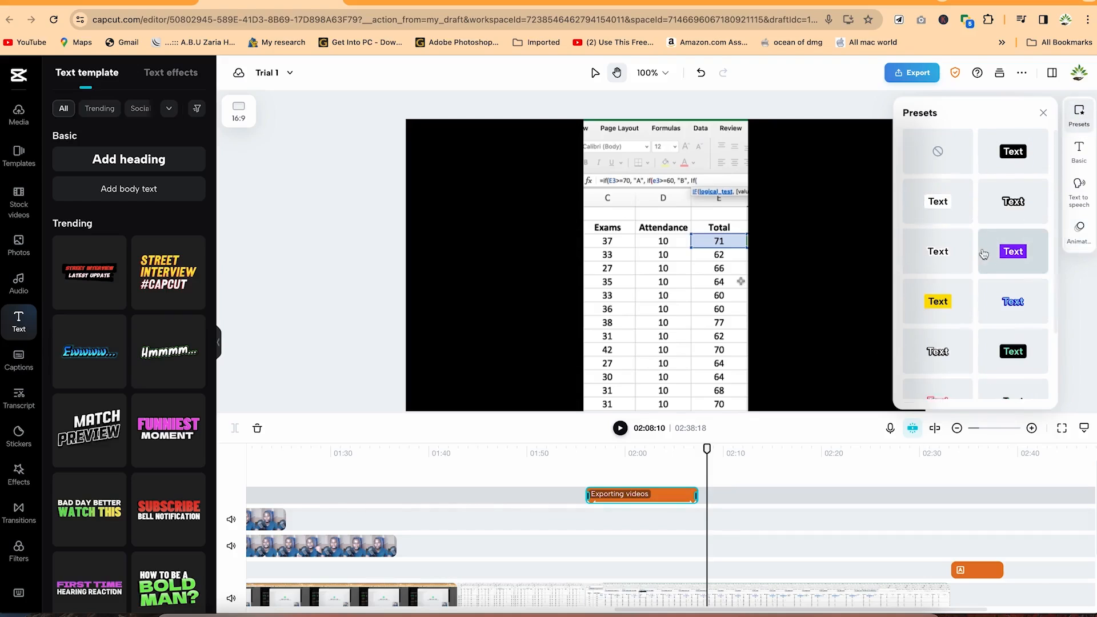
scroll(984, 283, down, 2)
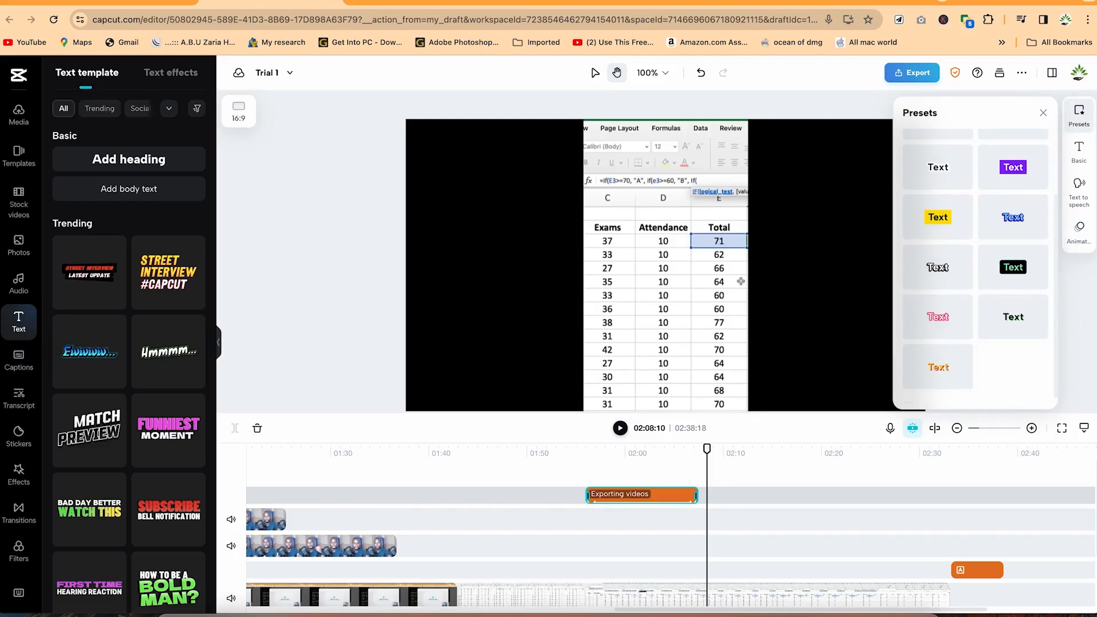
- Add the pink outlined text effect to the text track at about 02:10, after the "Exporting videos" clip, and show its start in the preview
click(156, 73)
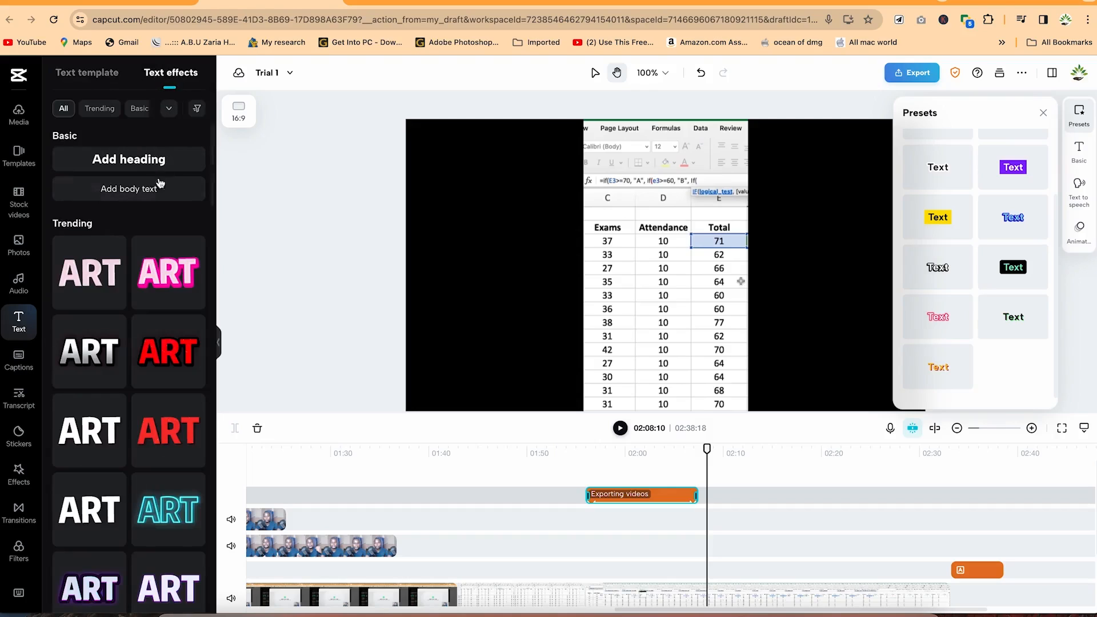
click(1042, 112)
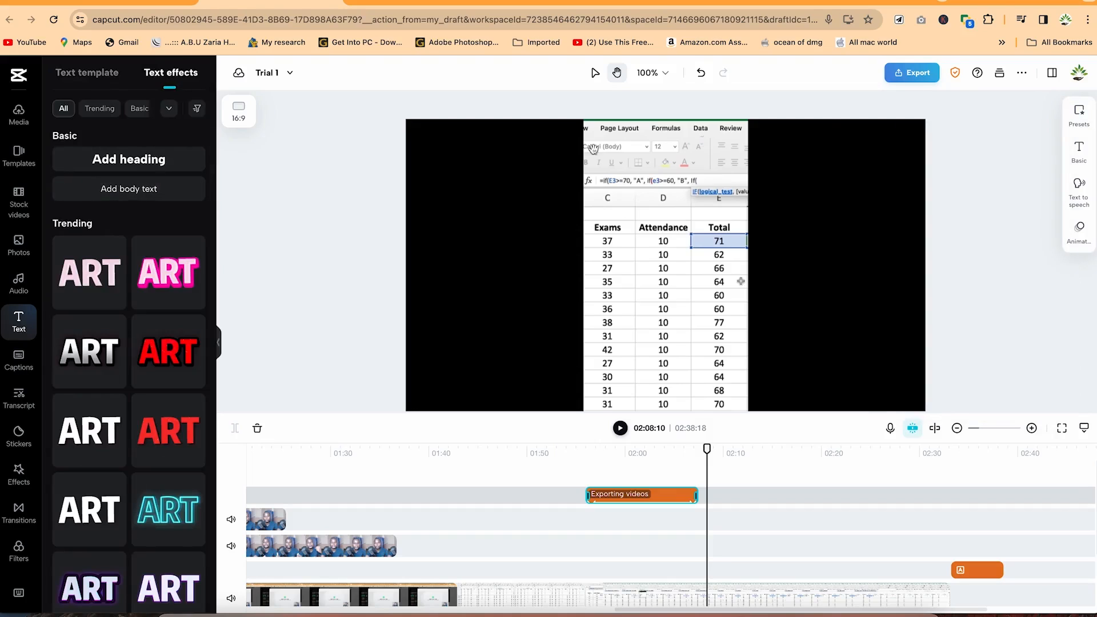
scroll(150, 297, down, 10)
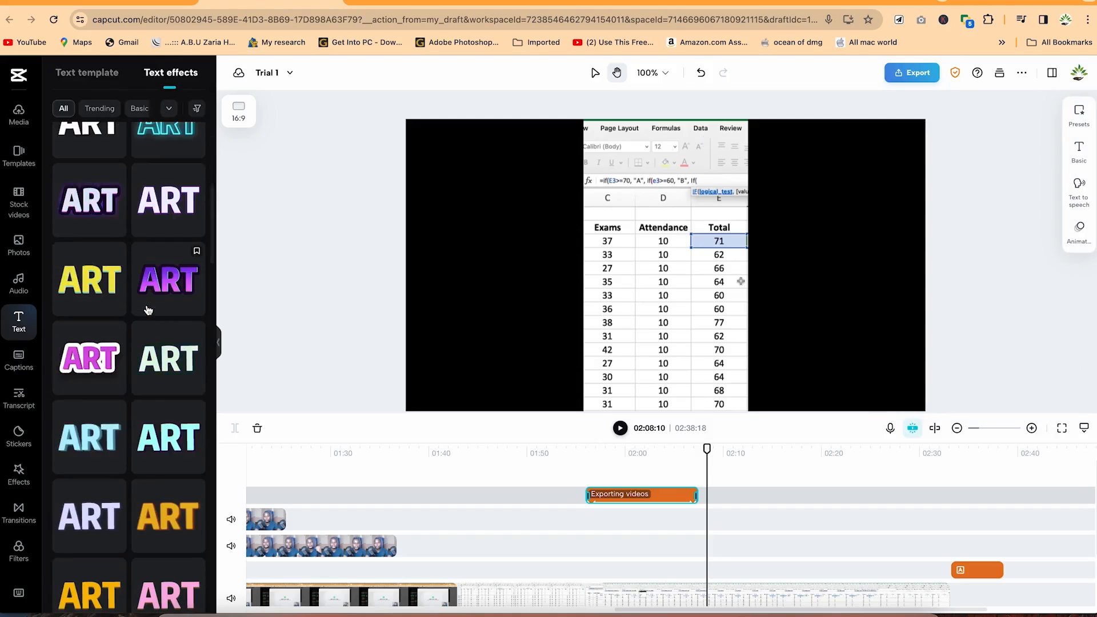
scroll(144, 314, down, 6)
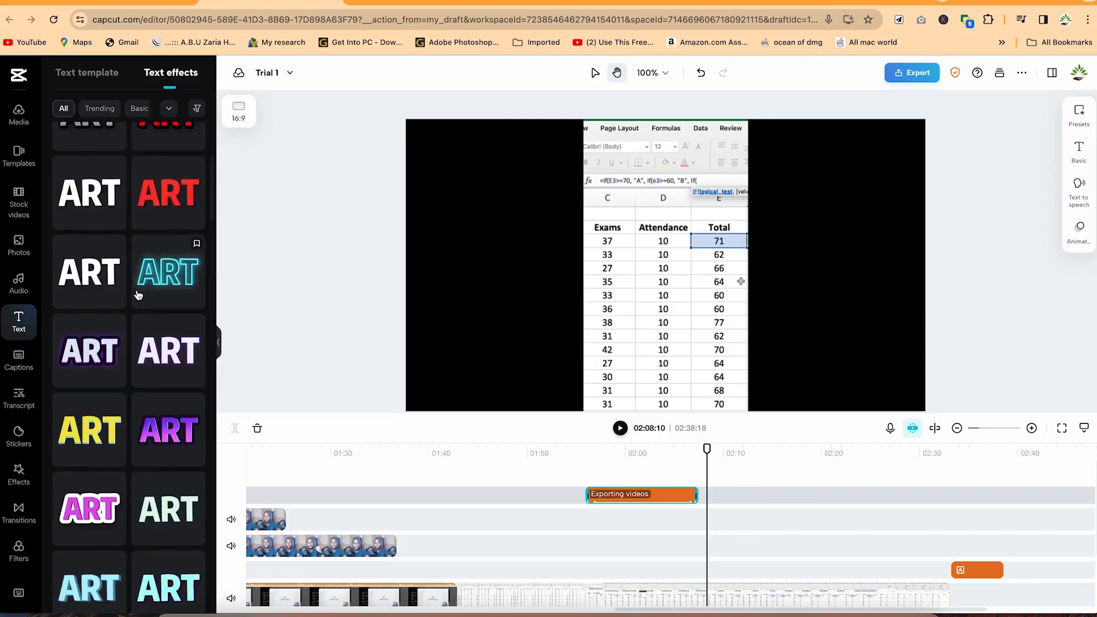
scroll(149, 240, up, 2)
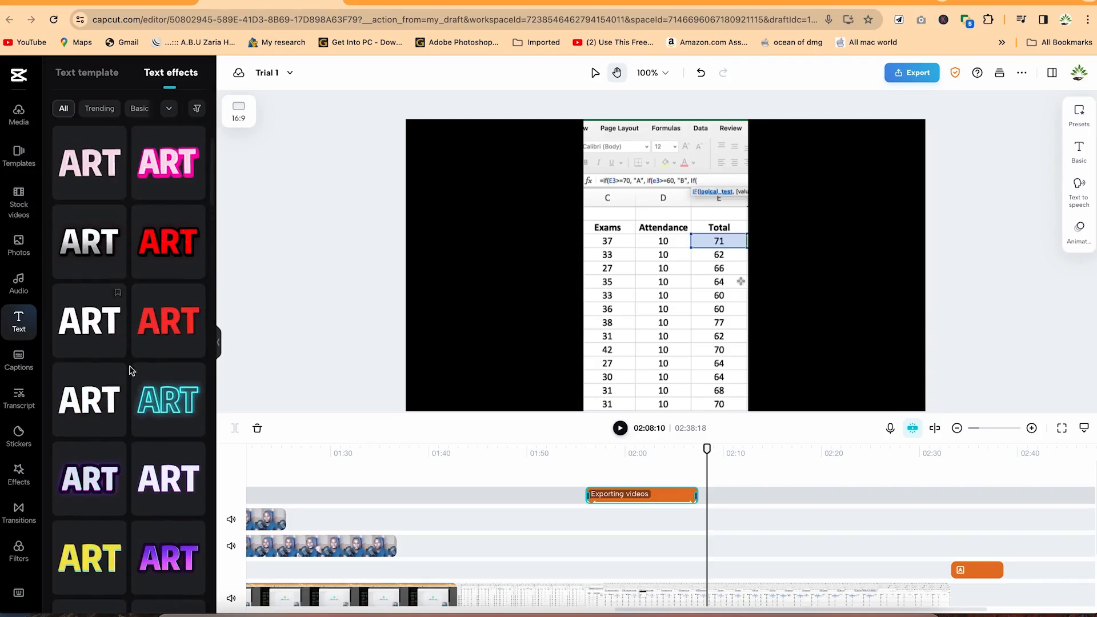
drag(148, 174, 731, 494)
click(725, 453)
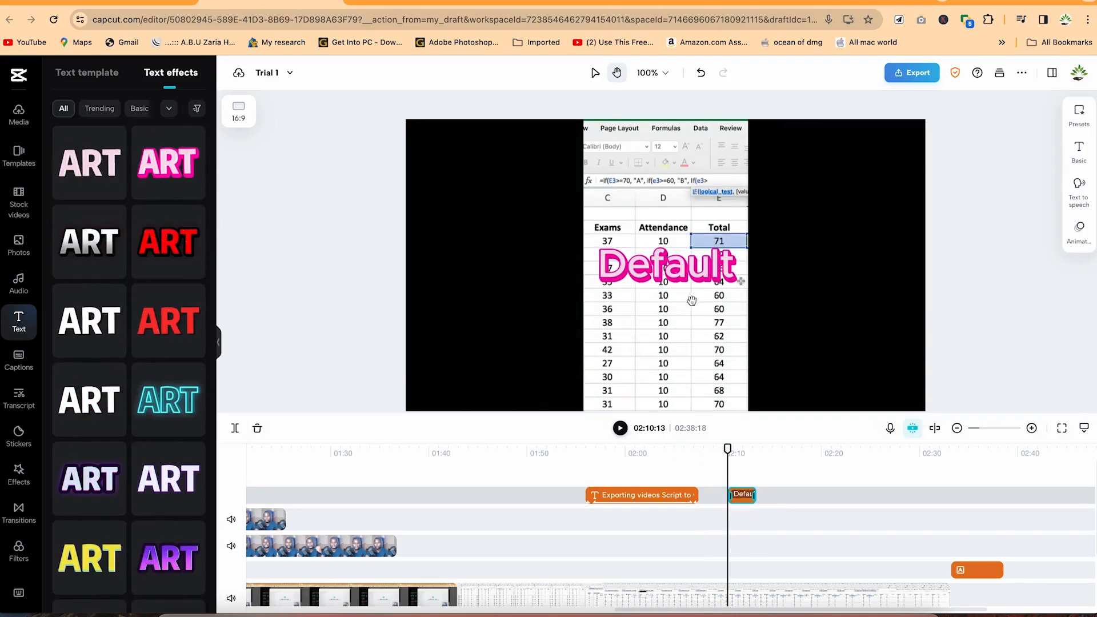
- Replace the wording of the pink text effect clip with "Welcome" and deselect it
drag(727, 448, 740, 450)
click(682, 494)
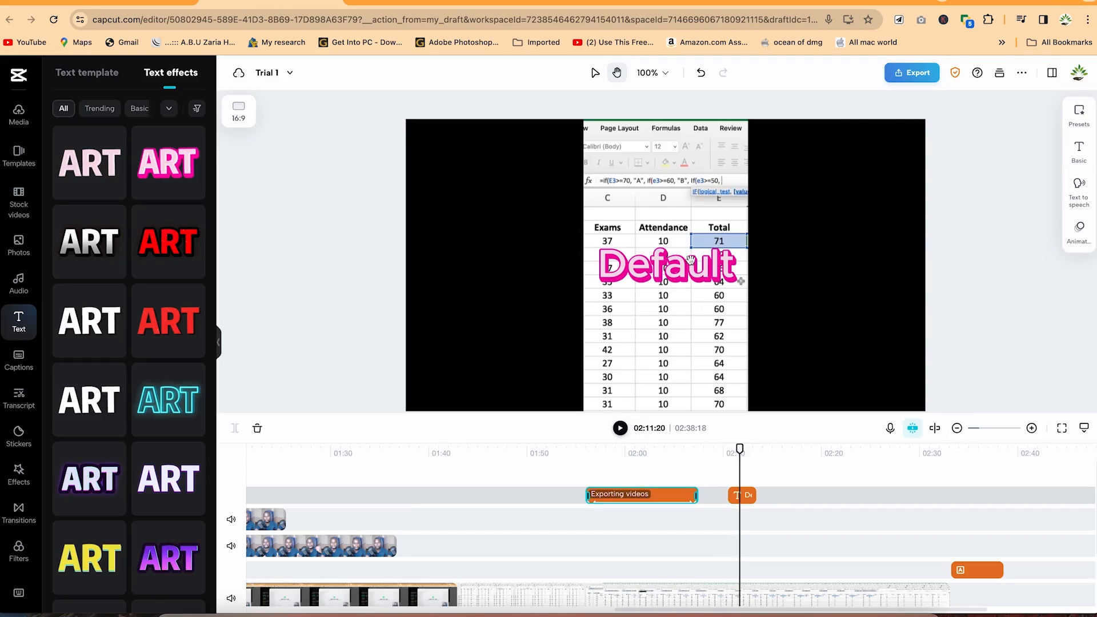
click(738, 496)
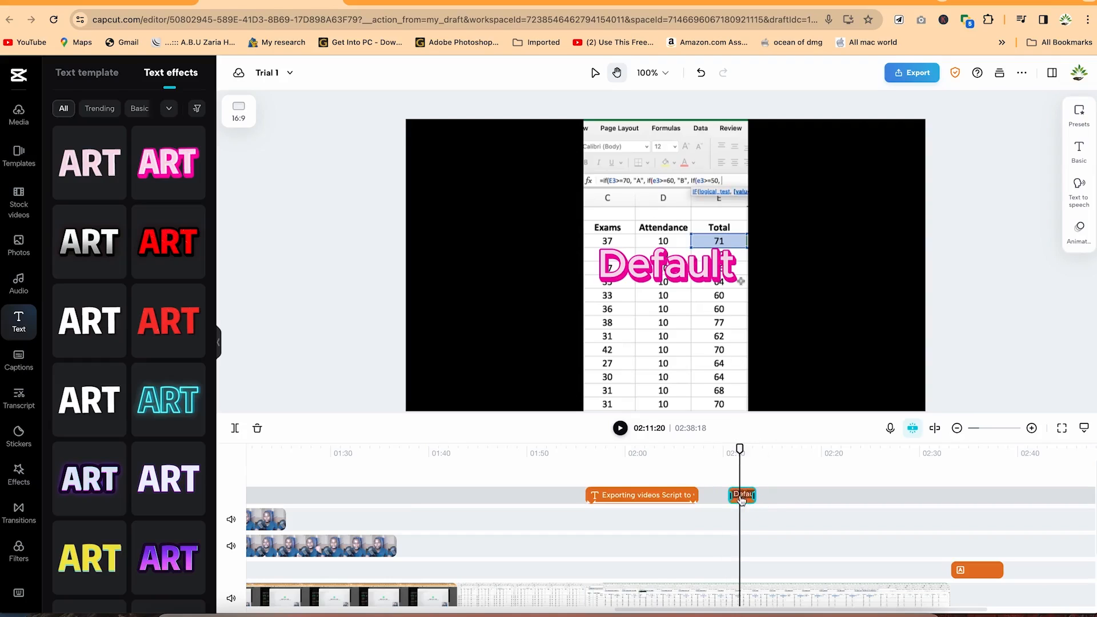
click(1088, 151)
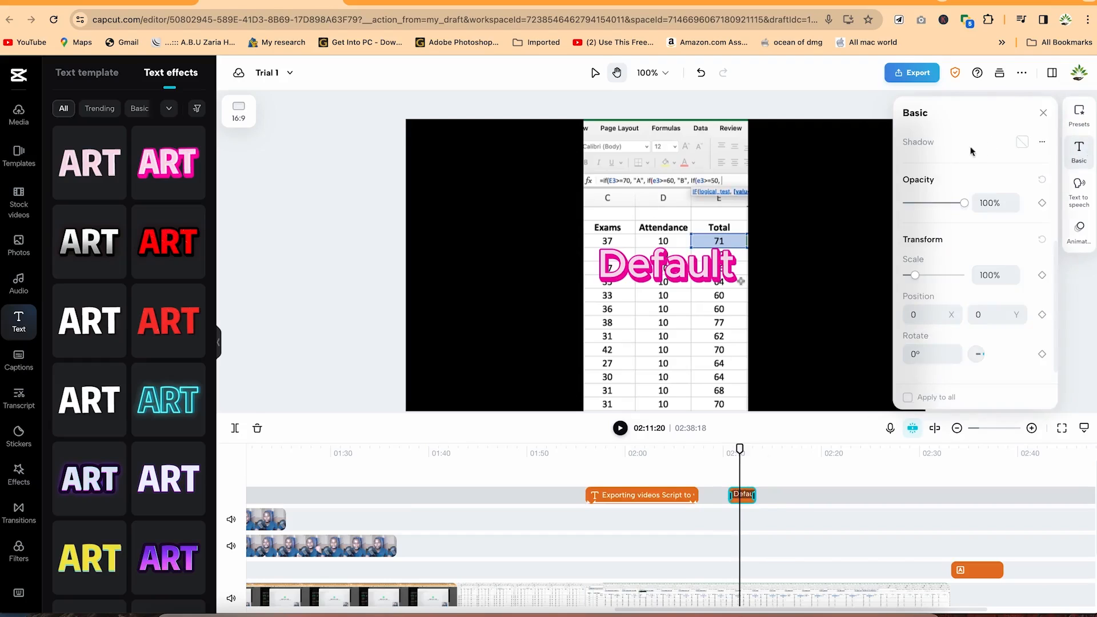
scroll(956, 176, up, 4)
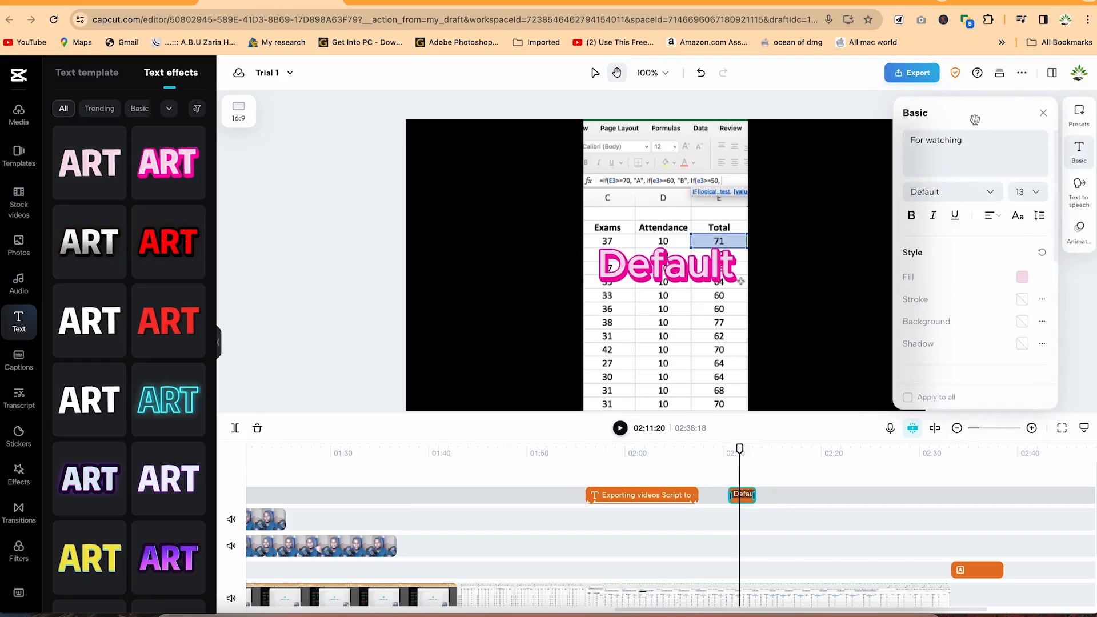
triple_click(961, 139)
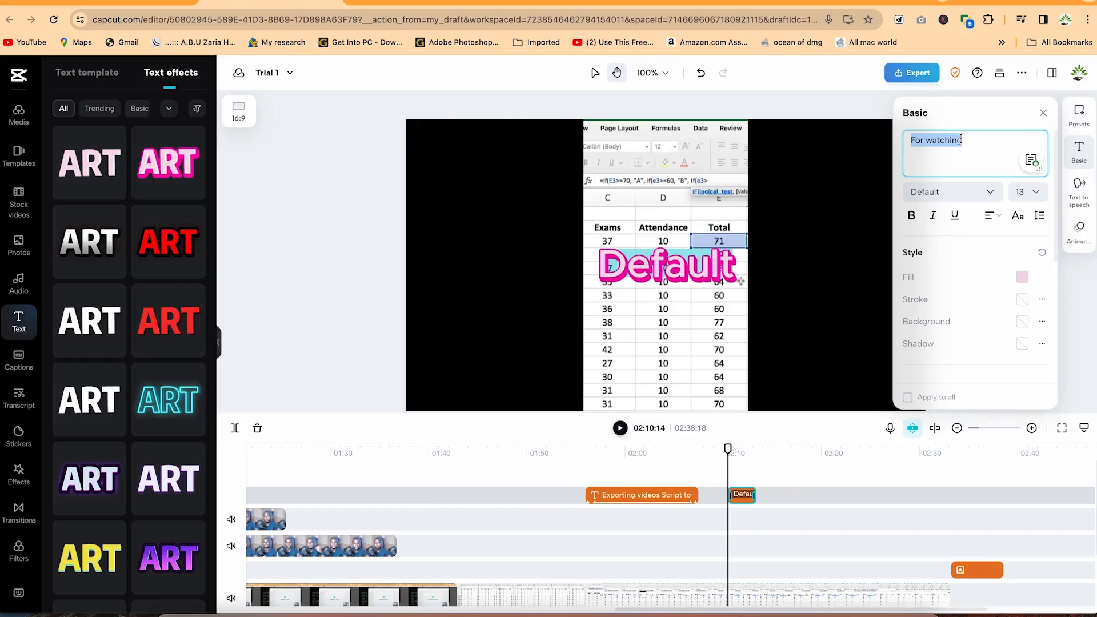
text(Welcome)
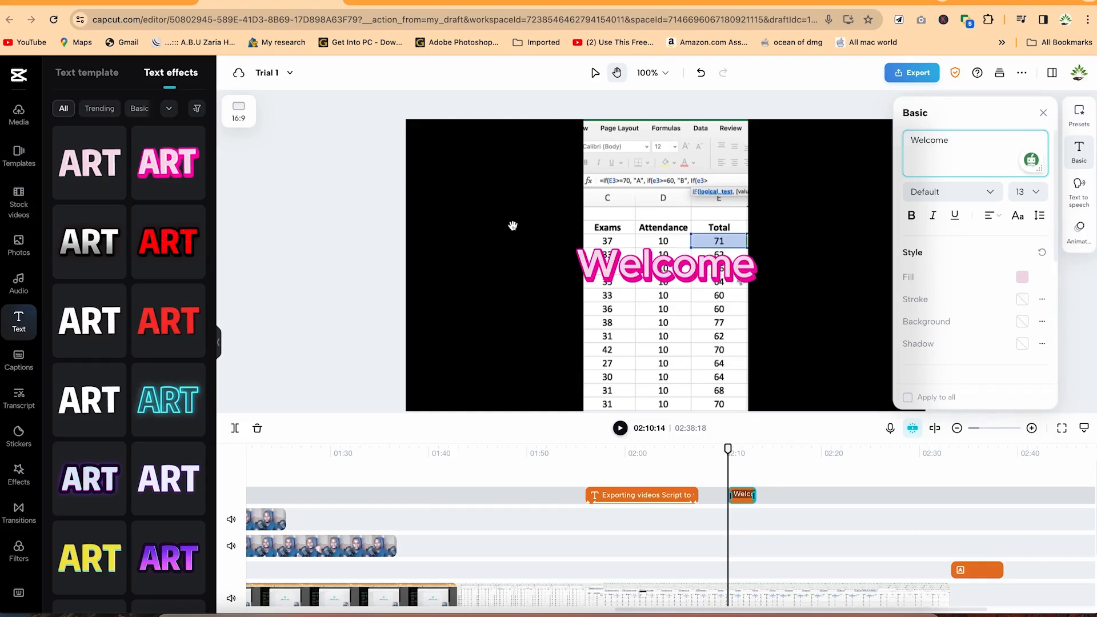
click(292, 181)
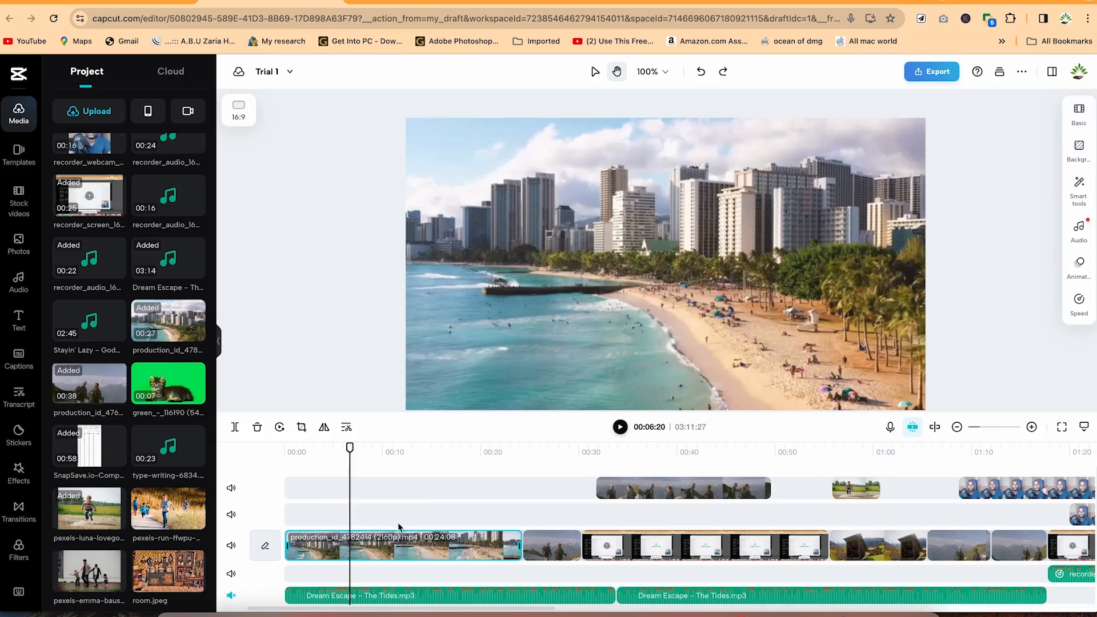
- Play back the opening beach clip from about 00:06 and stop at about 00:12
key(space)
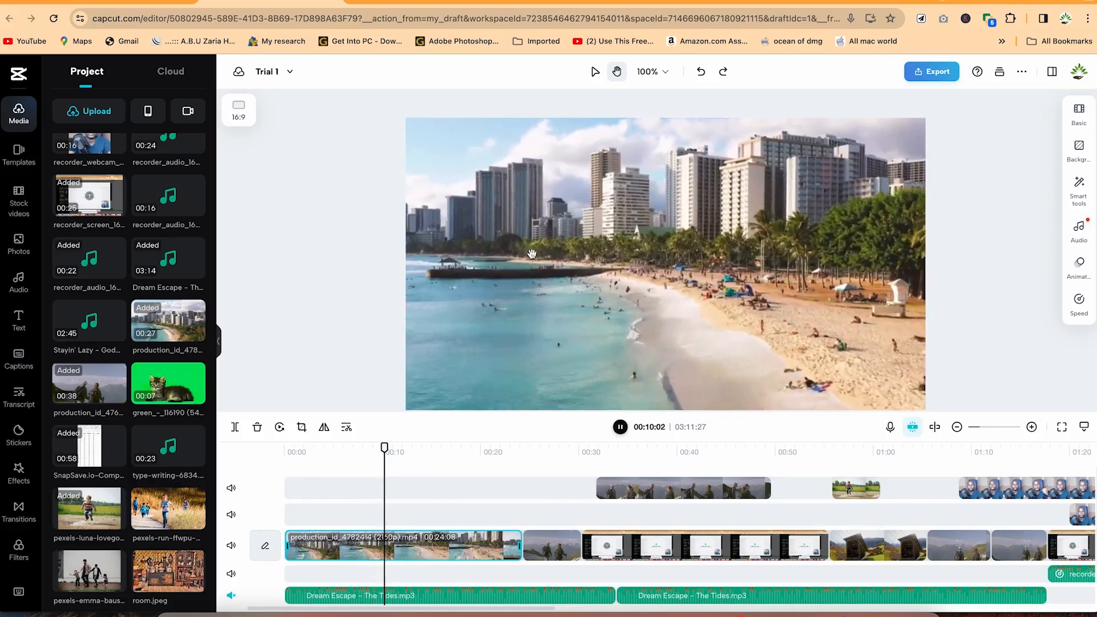
key(space)
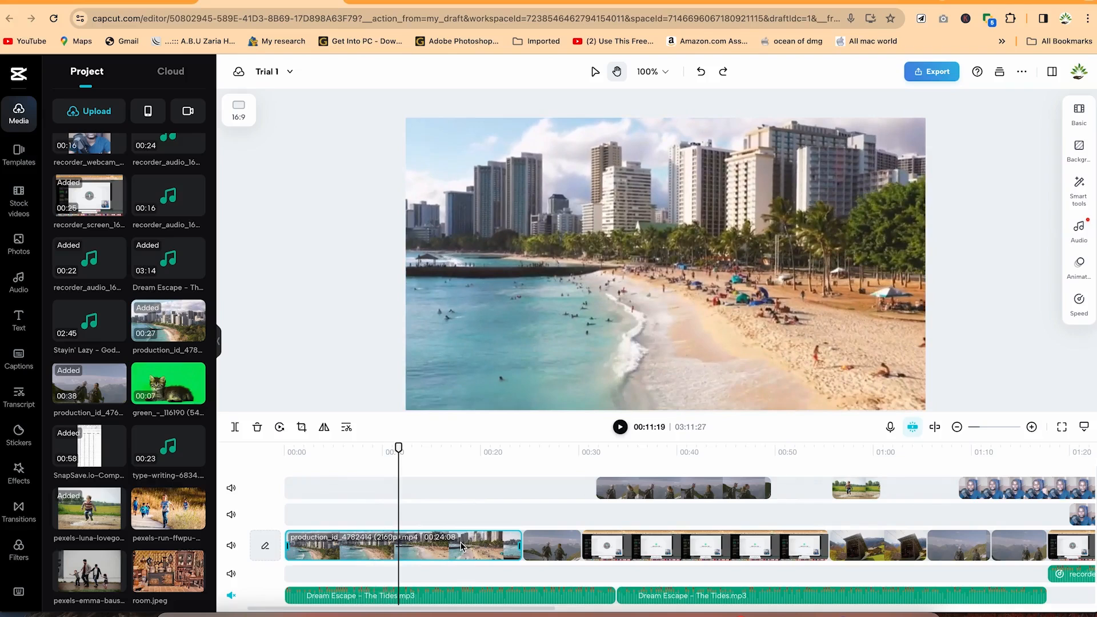
key(space)
key(space)
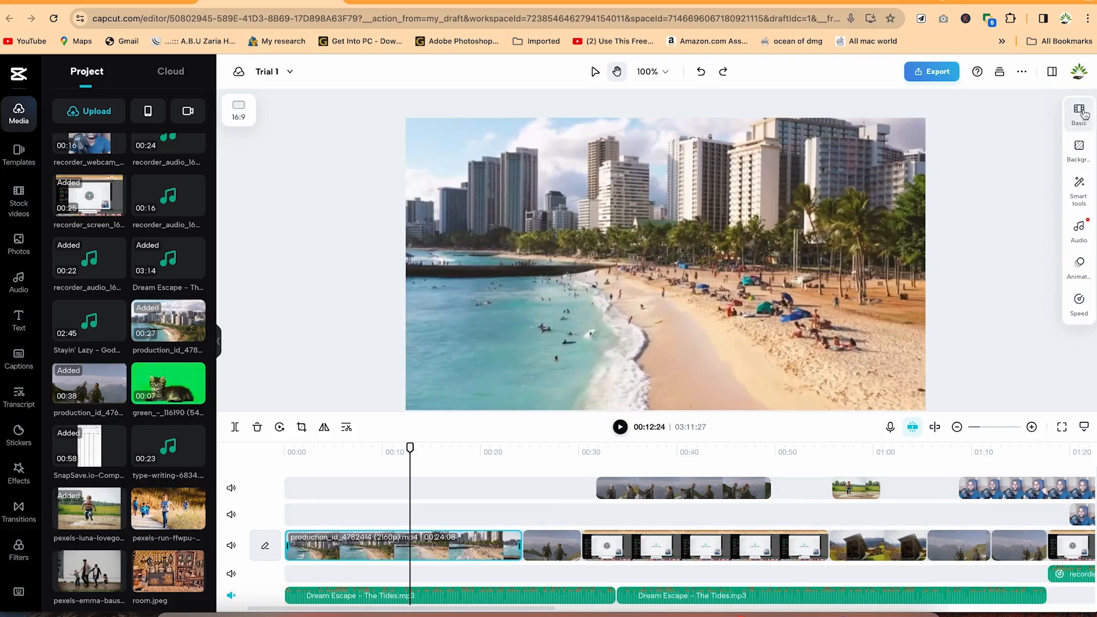
- Open the beach clip's color adjustment settings and review the basic color, lightness and effects options
click(1082, 113)
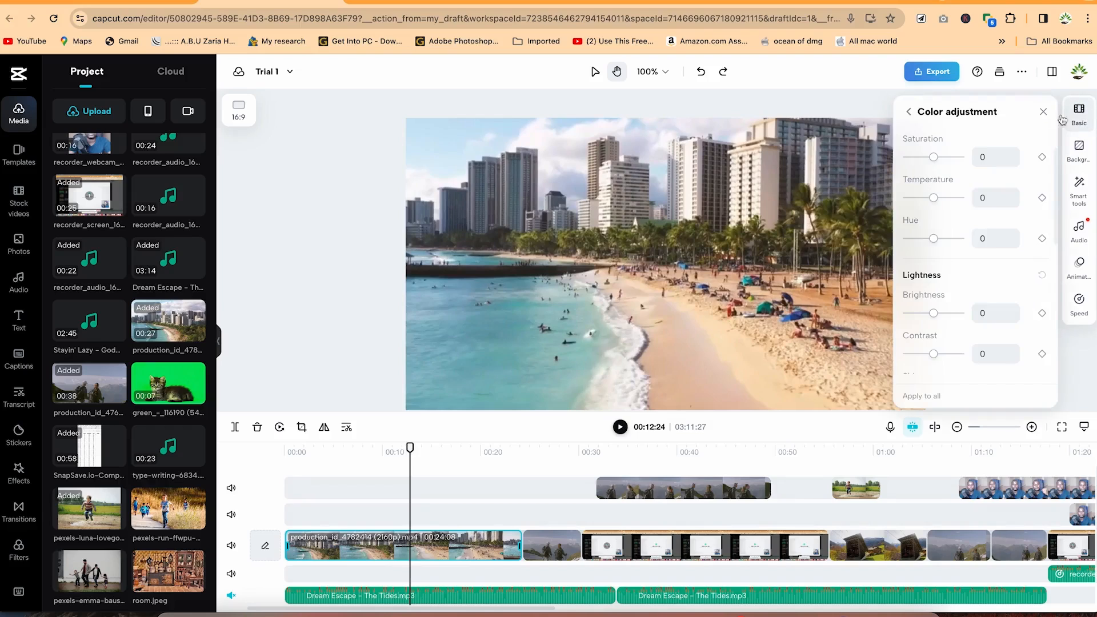
scroll(937, 137, up, 2)
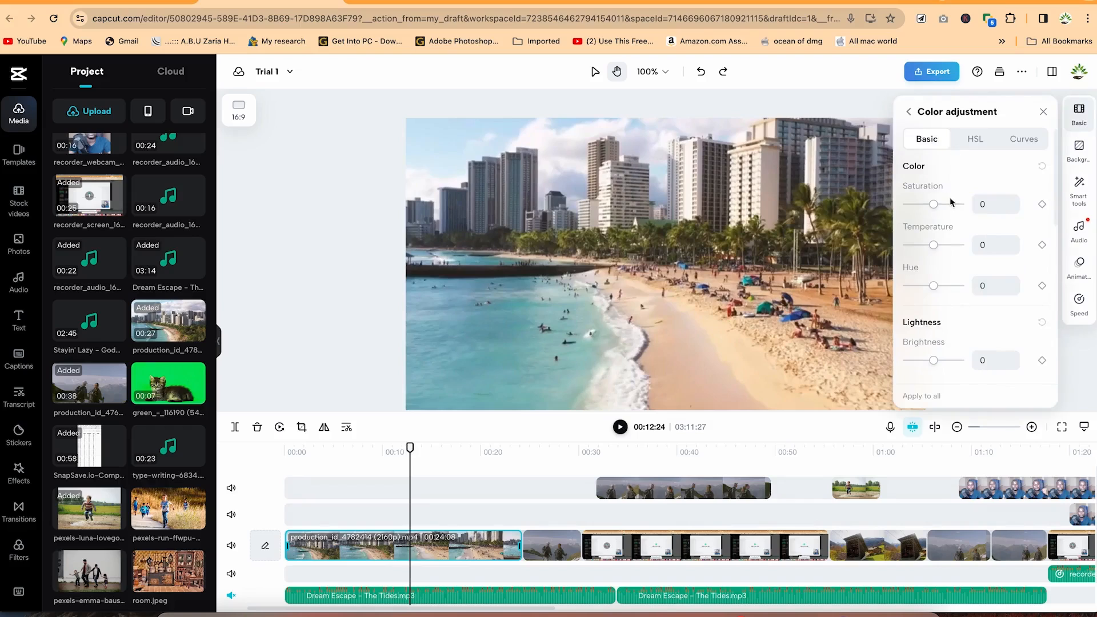
click(908, 112)
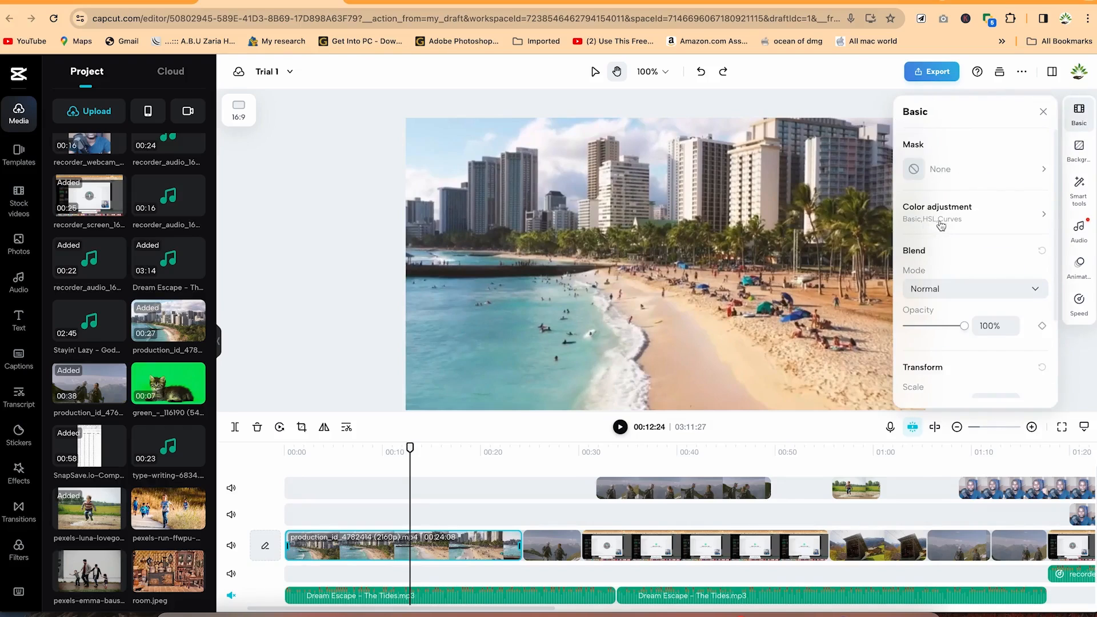
click(996, 220)
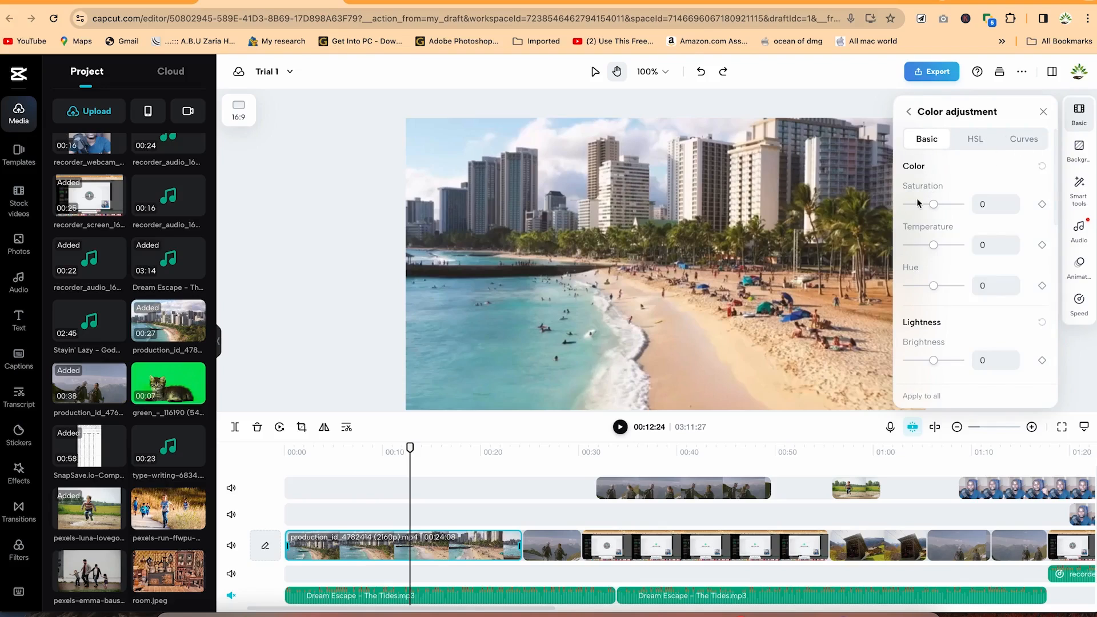
scroll(945, 321, down, 3)
scroll(945, 324, down, 8)
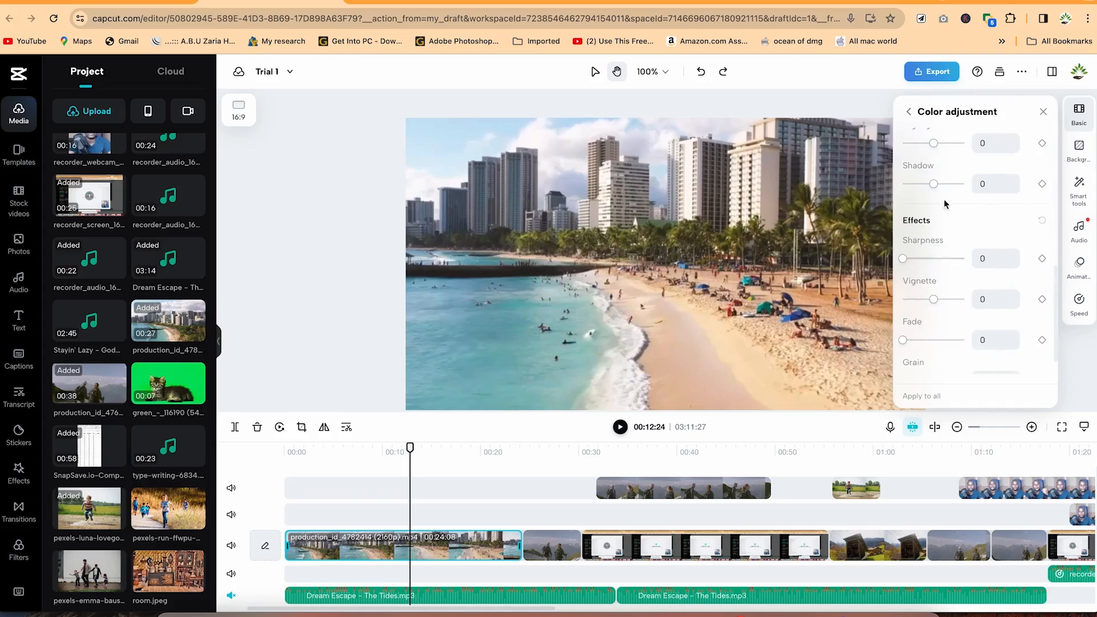
scroll(948, 194, up, 10)
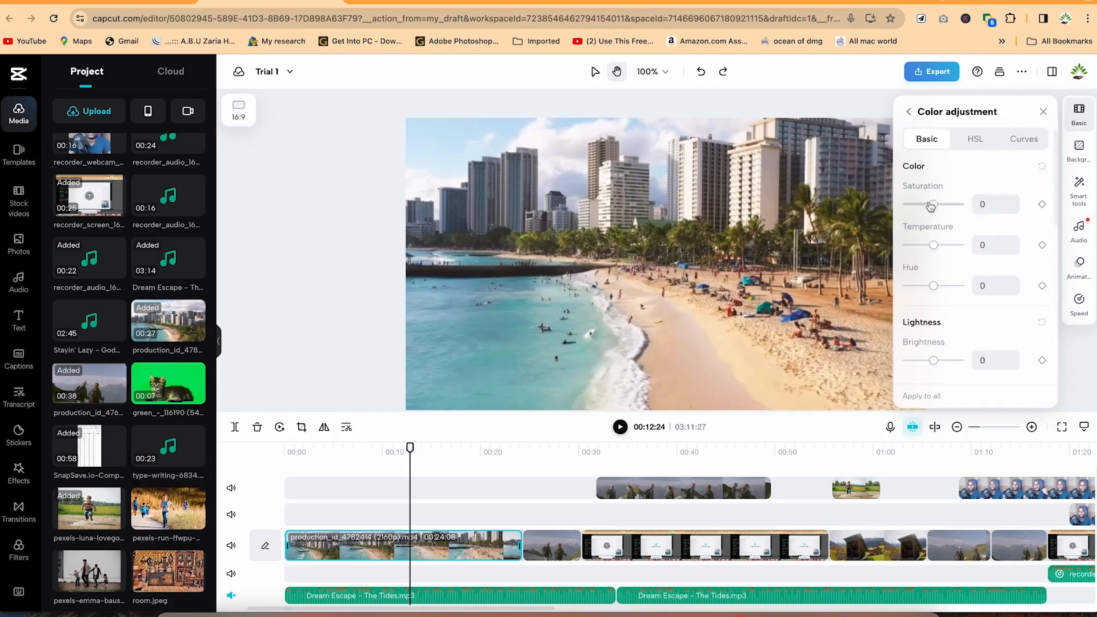
- Try a saturation of -50 on the beach clip, settle on 10, and set its temperature to 15
drag(935, 206, 894, 209)
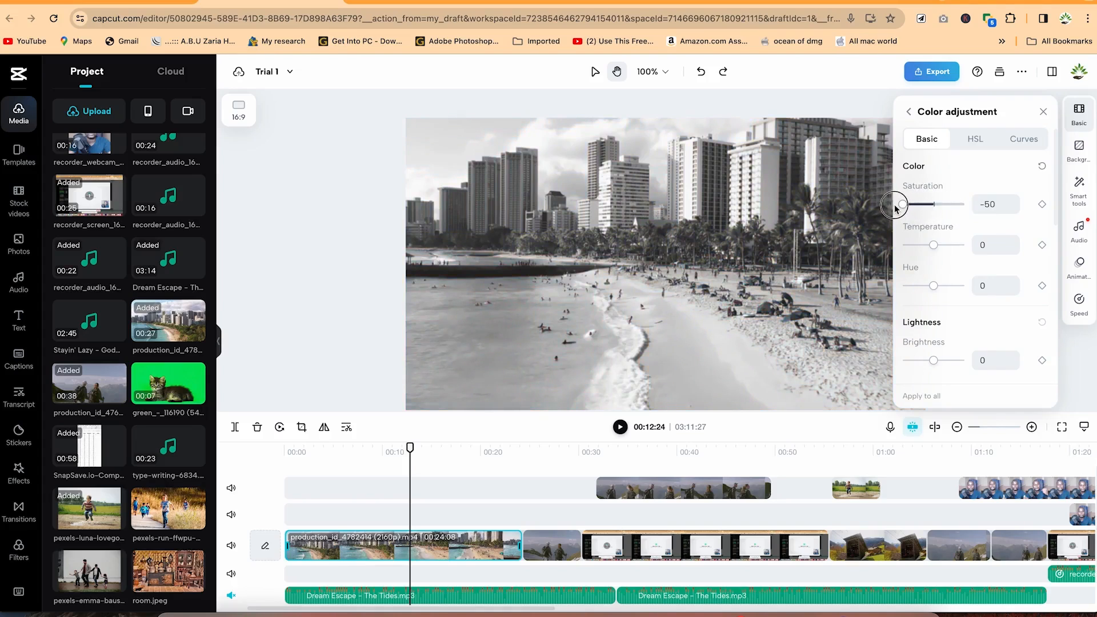
drag(904, 207, 940, 208)
mouse_move(935, 248)
mouse_down()
mouse_move(913, 246)
mouse_move(963, 247)
mouse_move(941, 247)
mouse_up()
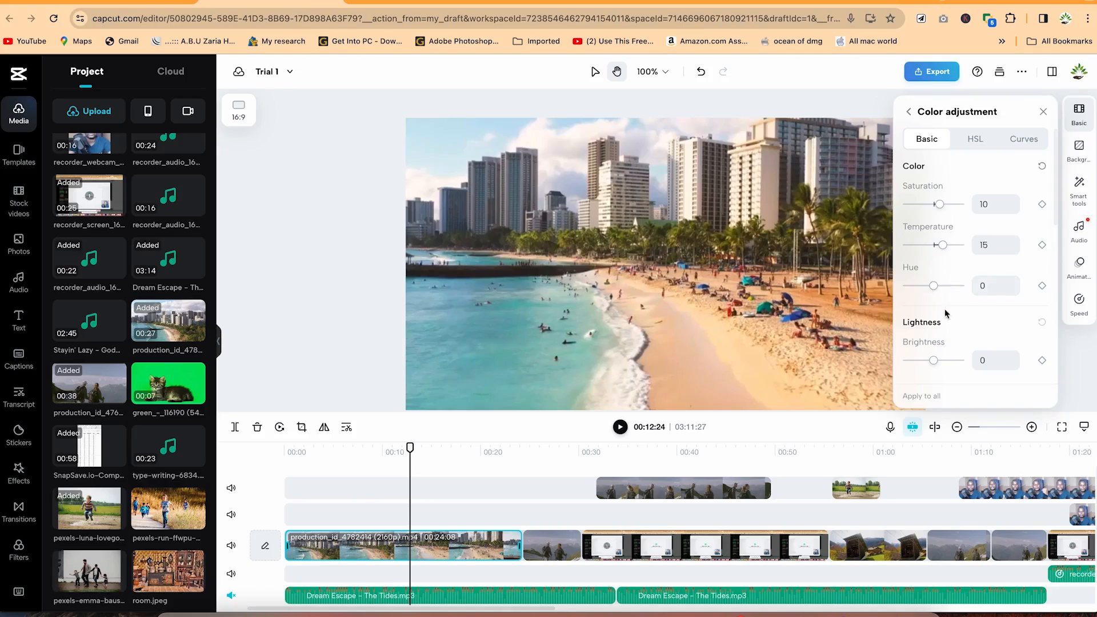
- Set the beach clip's brightness to 8 and its contrast to 20
scroll(945, 314, down, 2)
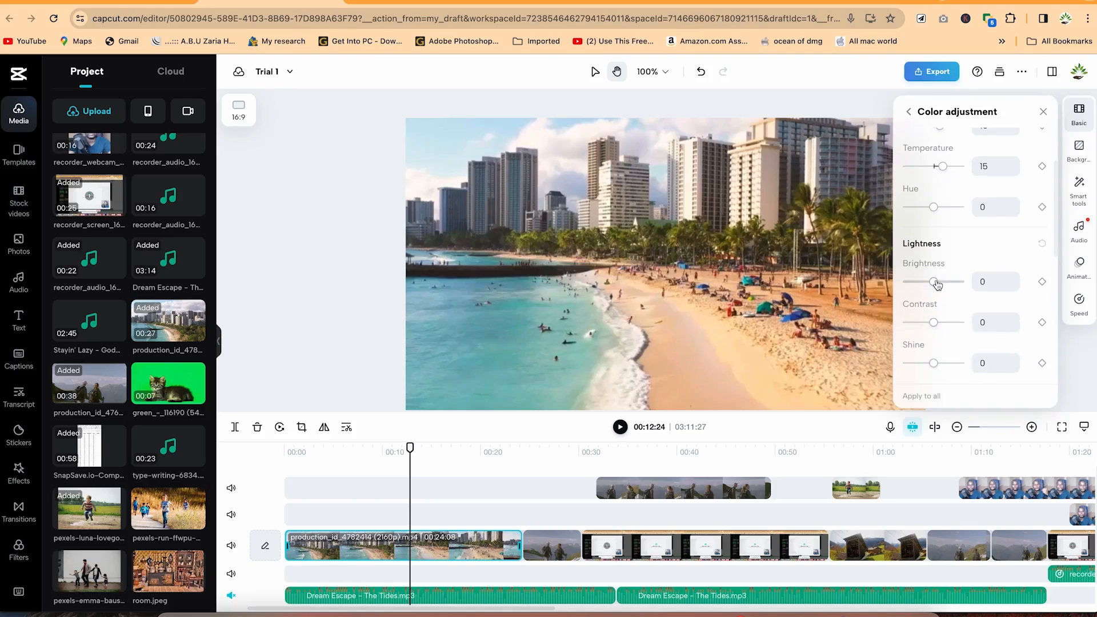
mouse_move(934, 284)
mouse_down()
mouse_move(954, 284)
mouse_move(924, 280)
mouse_move(939, 284)
mouse_up()
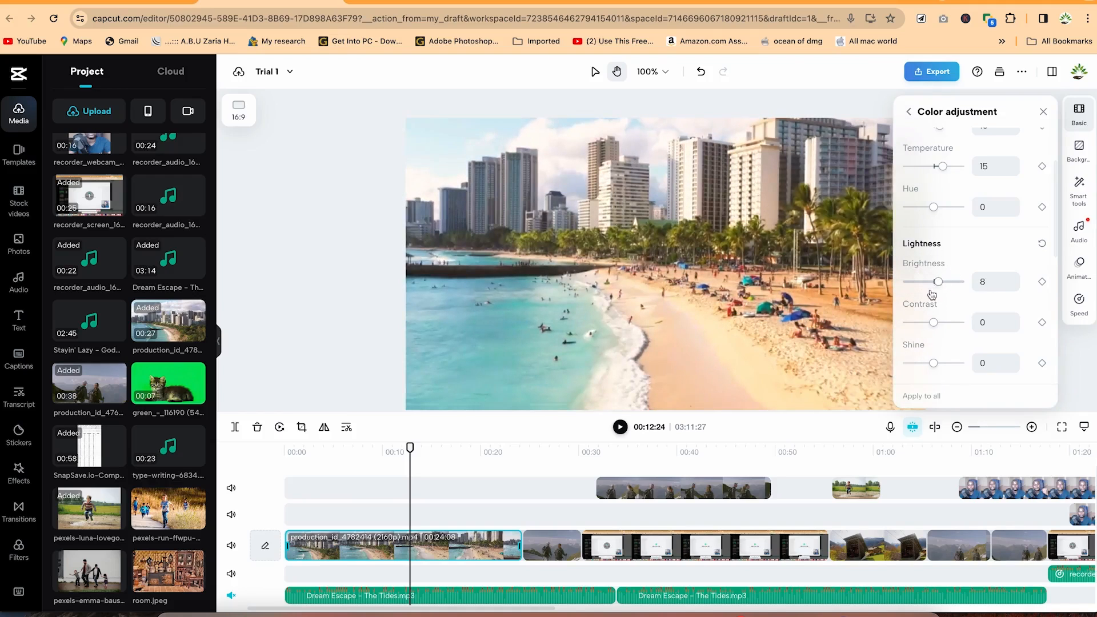
drag(936, 326, 947, 328)
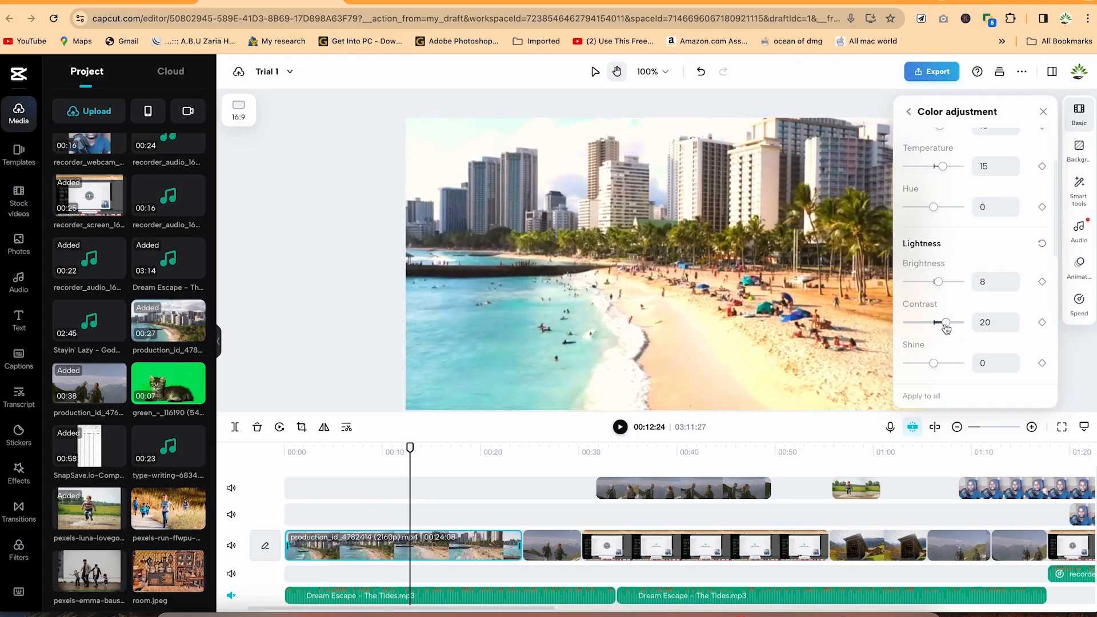
- Set the beach clip's sharpness to 20 and its vignette to 14
scroll(917, 347, down, 2)
scroll(917, 347, down, 3)
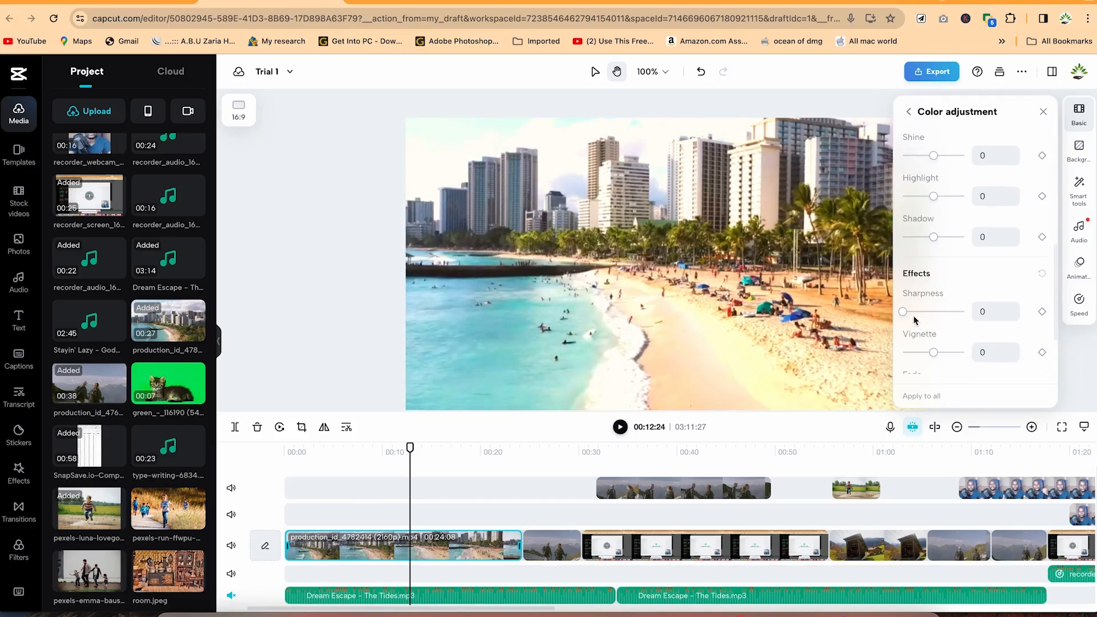
drag(907, 318, 921, 318)
mouse_move(935, 357)
mouse_down()
mouse_move(952, 360)
mouse_move(932, 360)
mouse_move(942, 358)
mouse_up()
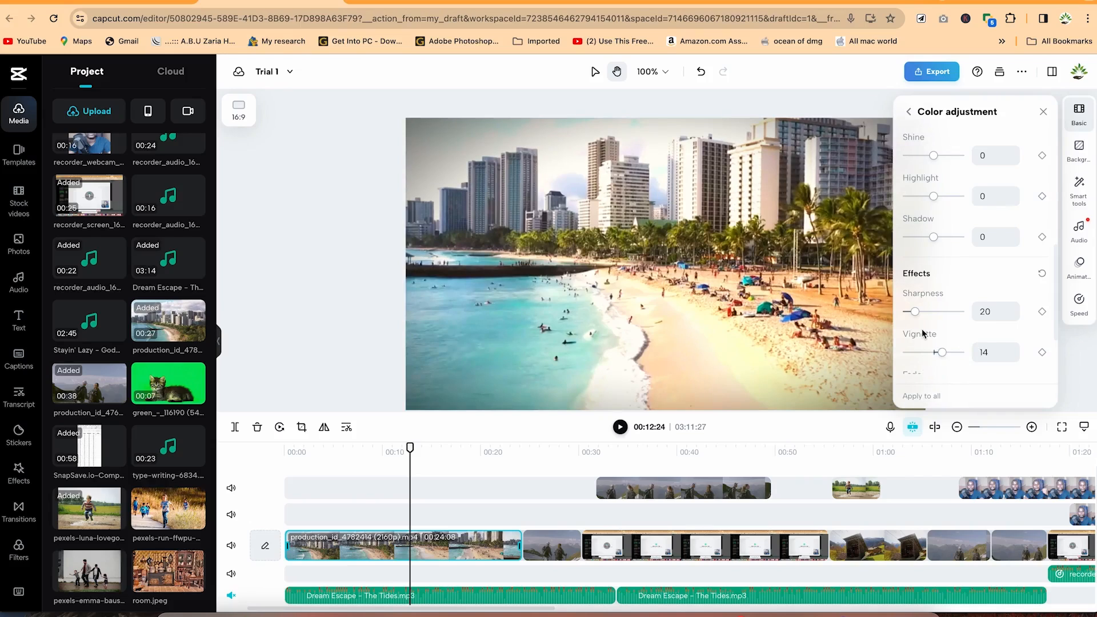
scroll(922, 334, down, 3)
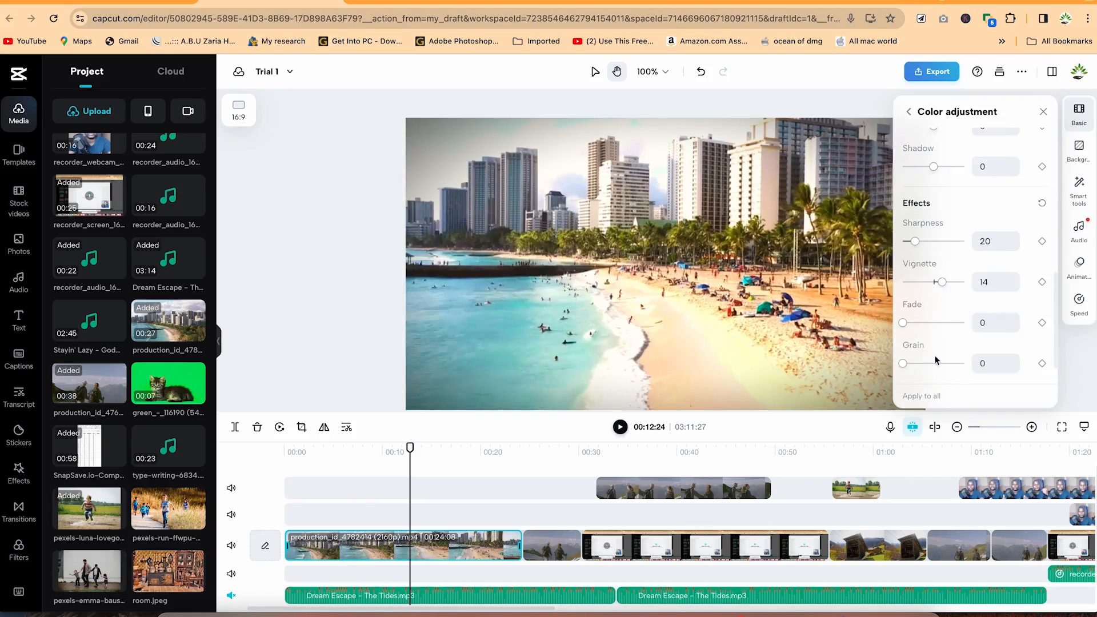
- Increase the saturation of the green color range in the beach clip's HSL adjustments
drag(903, 323, 878, 328)
scroll(960, 217, up, 5)
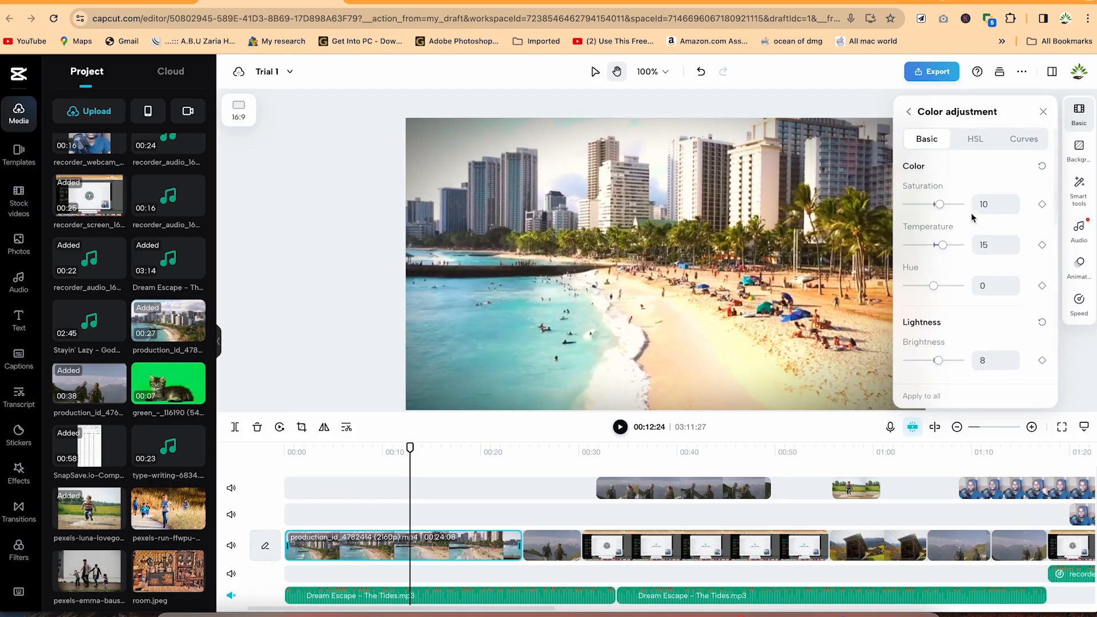
click(975, 139)
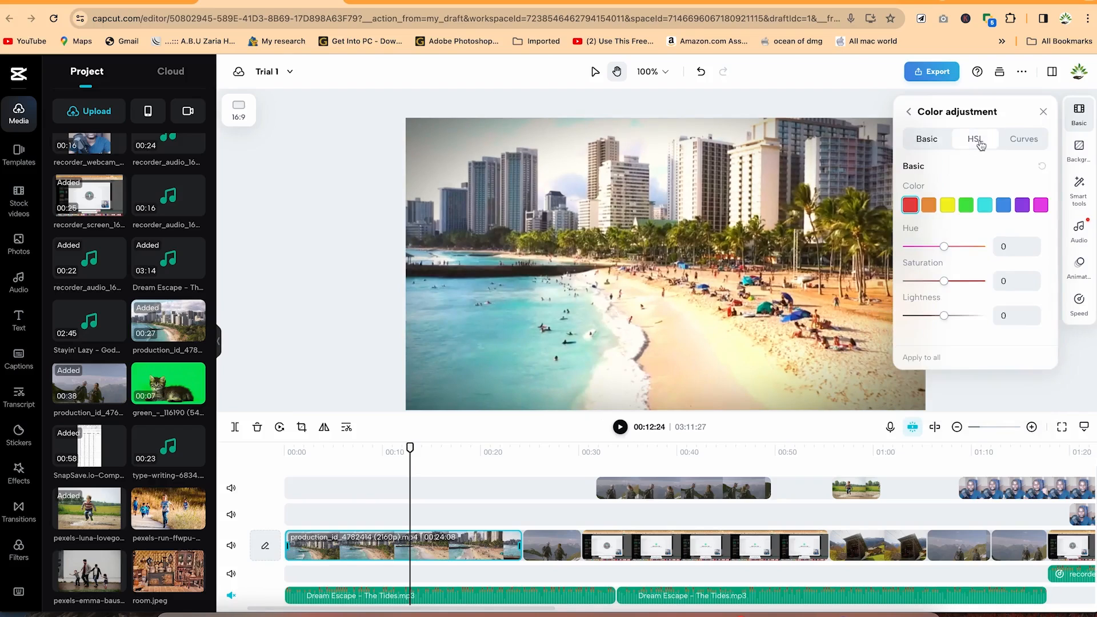
click(947, 205)
click(965, 204)
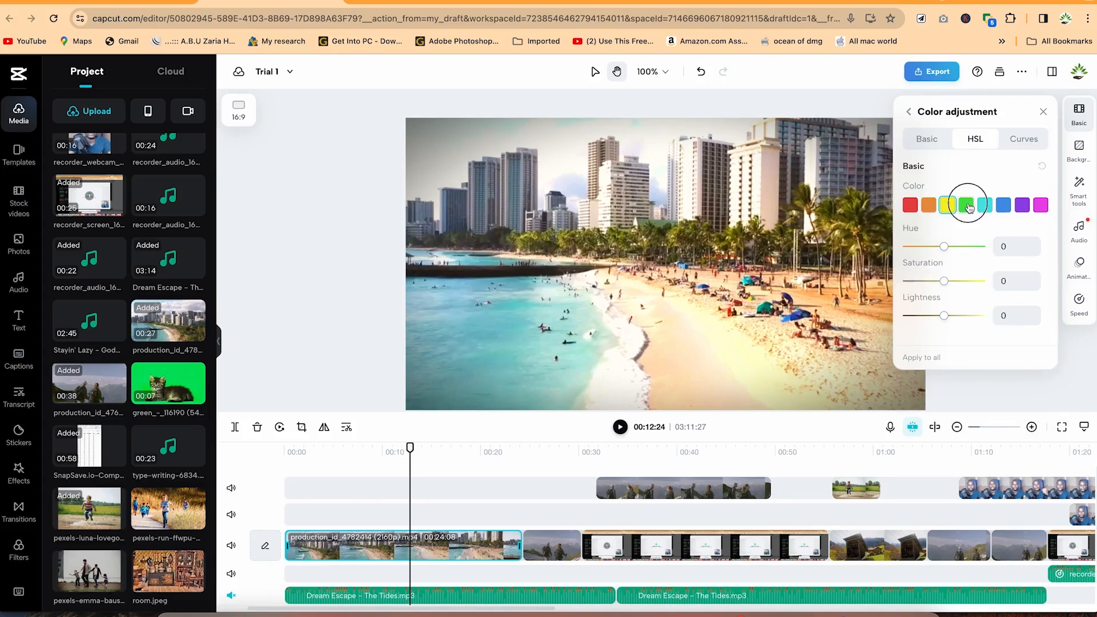
click(984, 206)
click(966, 210)
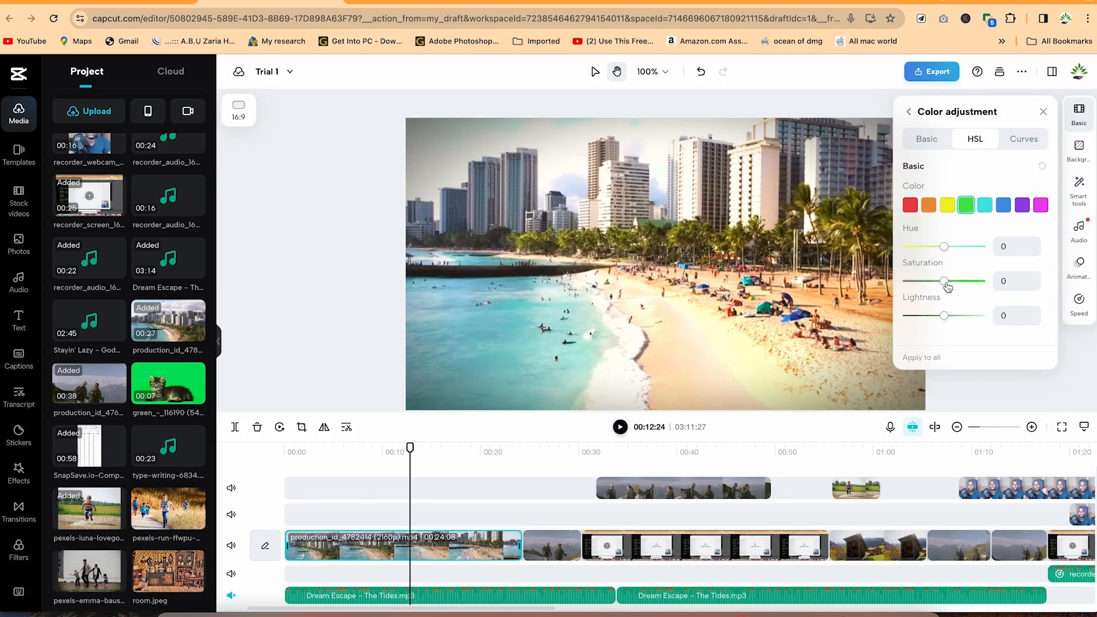
drag(948, 281, 961, 281)
- Review the beach clip's basic color, lightness and effects adjustments together with their reset options
click(927, 142)
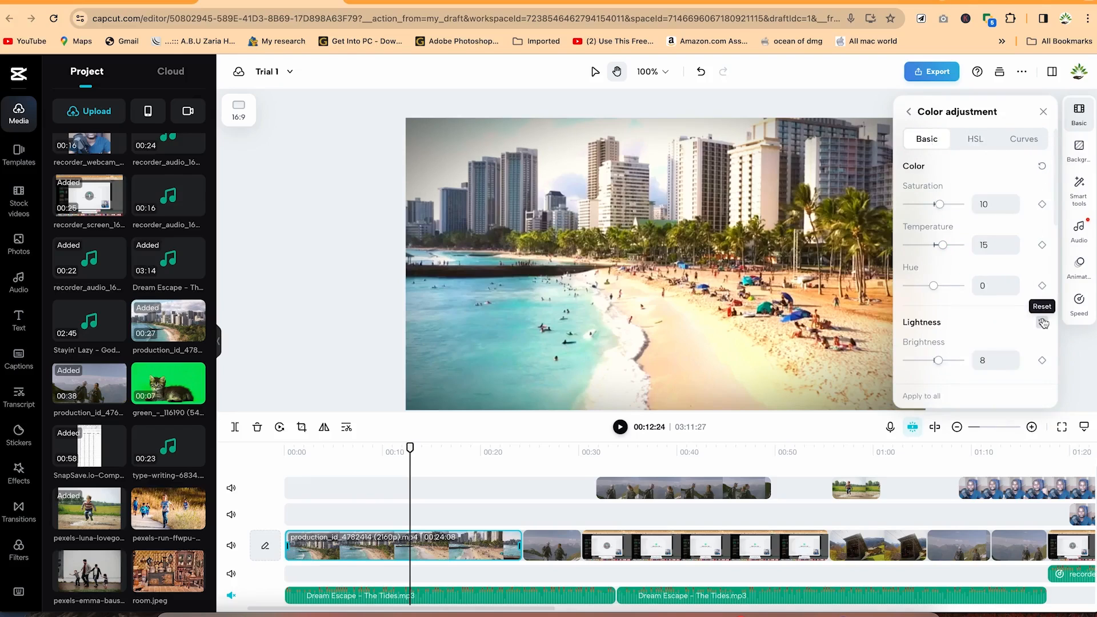
scroll(1042, 326, down, 5)
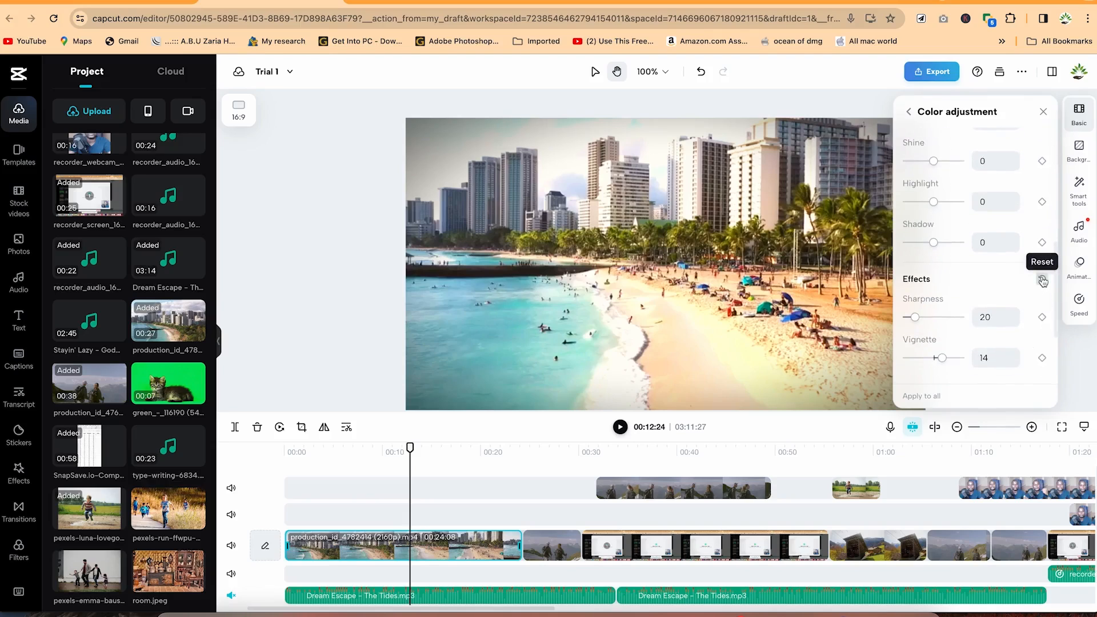
scroll(987, 234, up, 5)
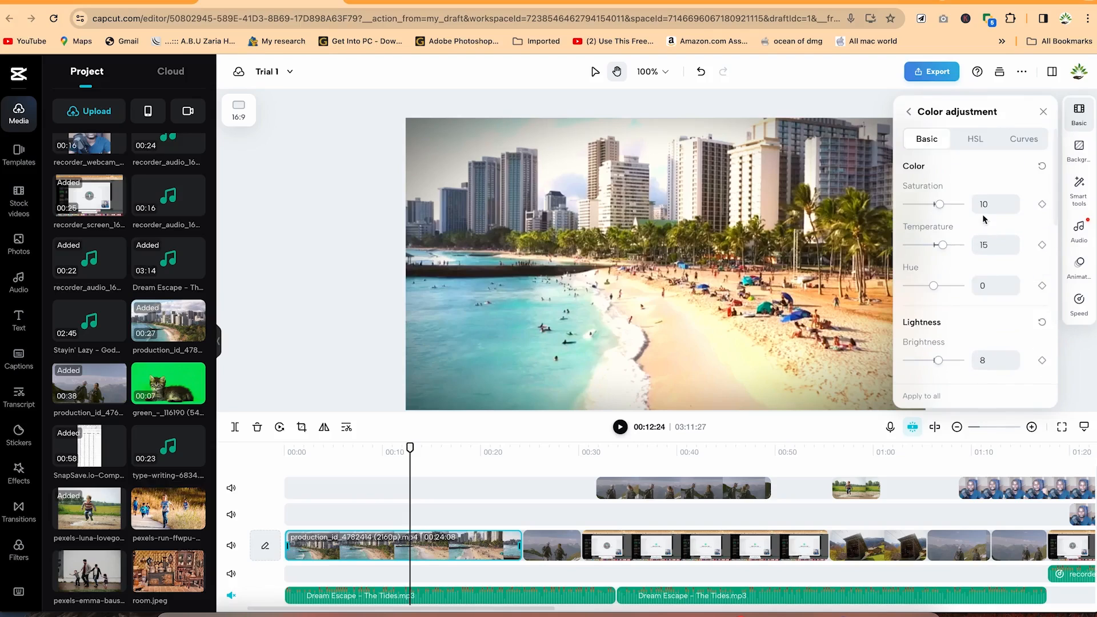
- Try the Lighten curve preset on the beach clip and reset the RGB curves
click(1023, 140)
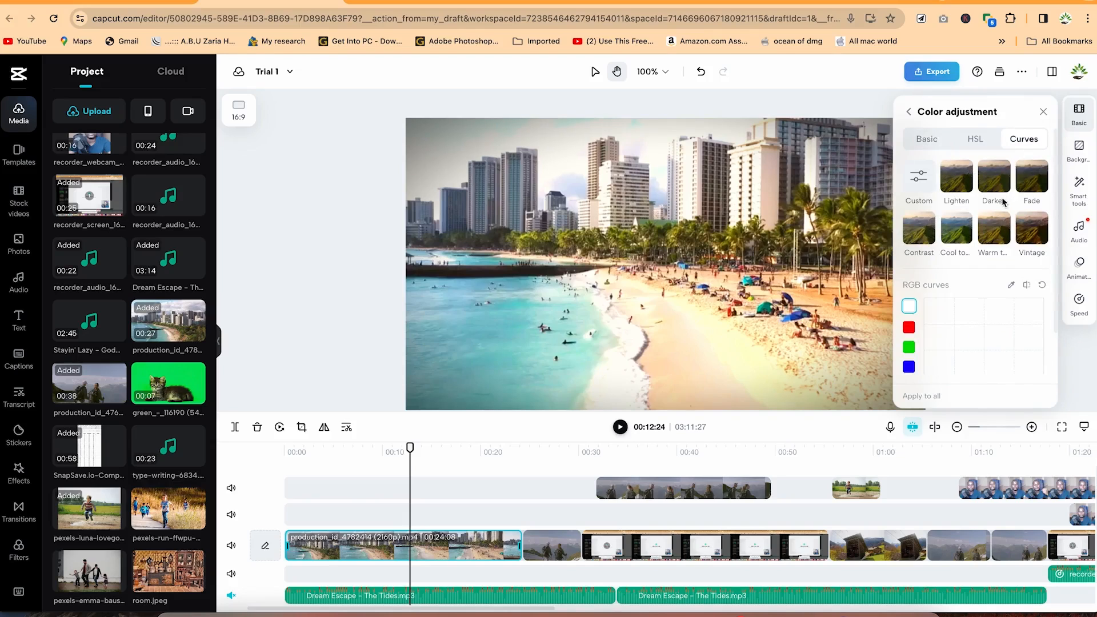
click(950, 186)
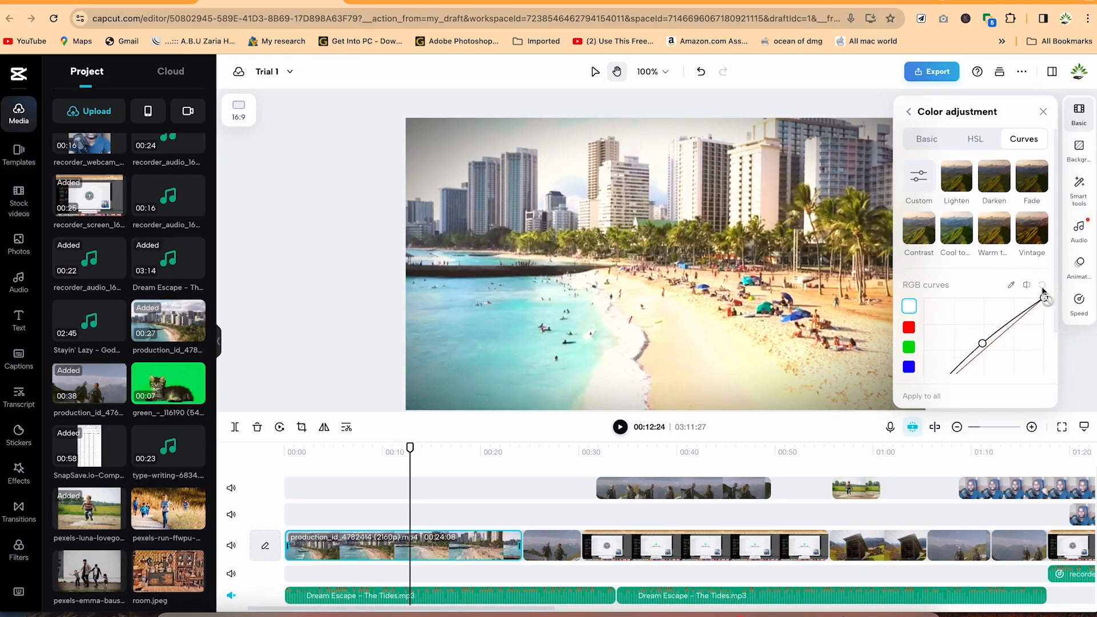
click(928, 182)
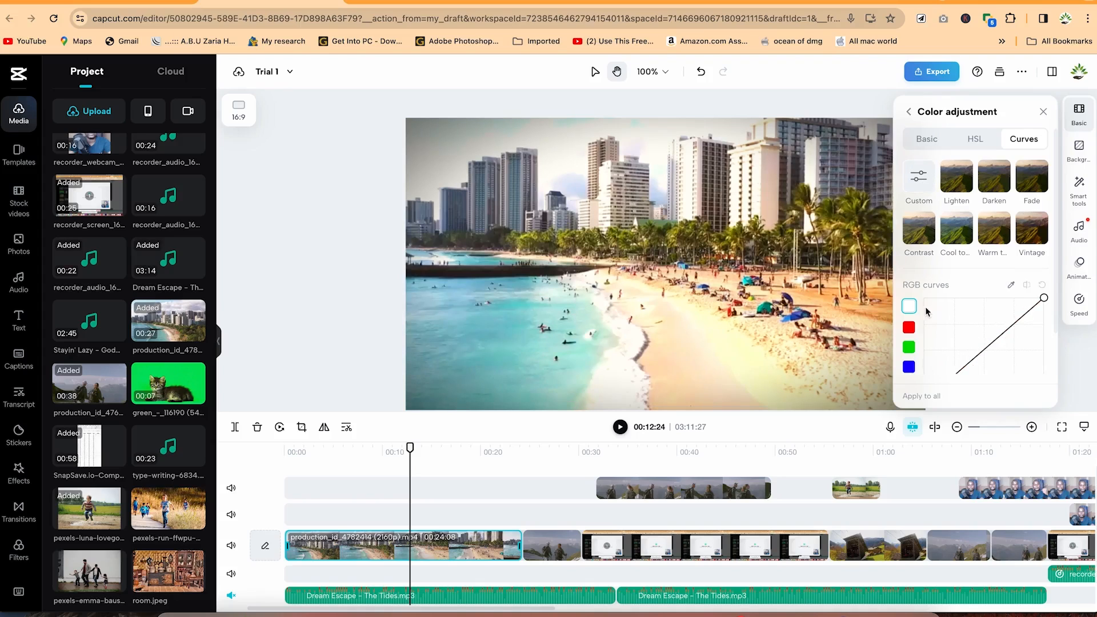
- Add a point to the beach clip's red curve and place it near the middle, slightly below the diagonal
click(913, 329)
click(1020, 316)
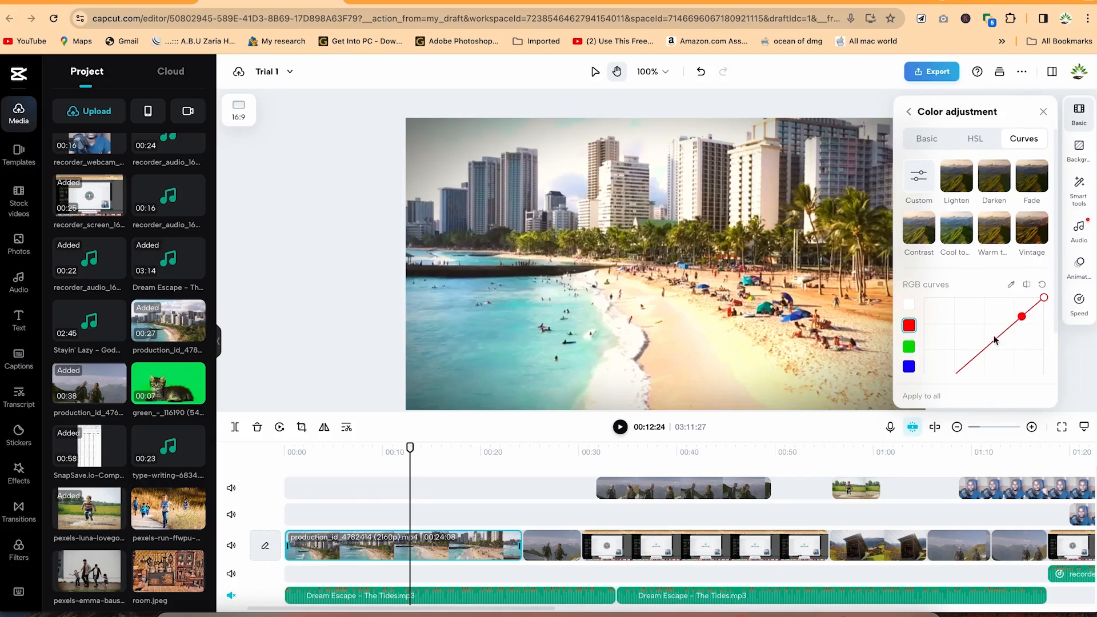
scroll(993, 339, down, 1)
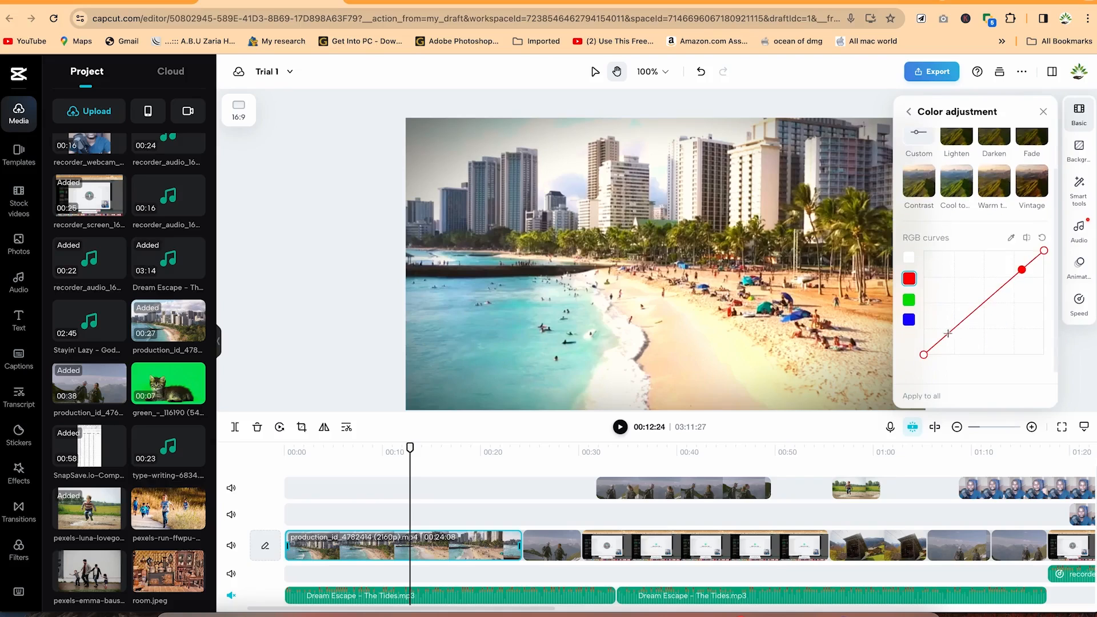
drag(1016, 272, 969, 288)
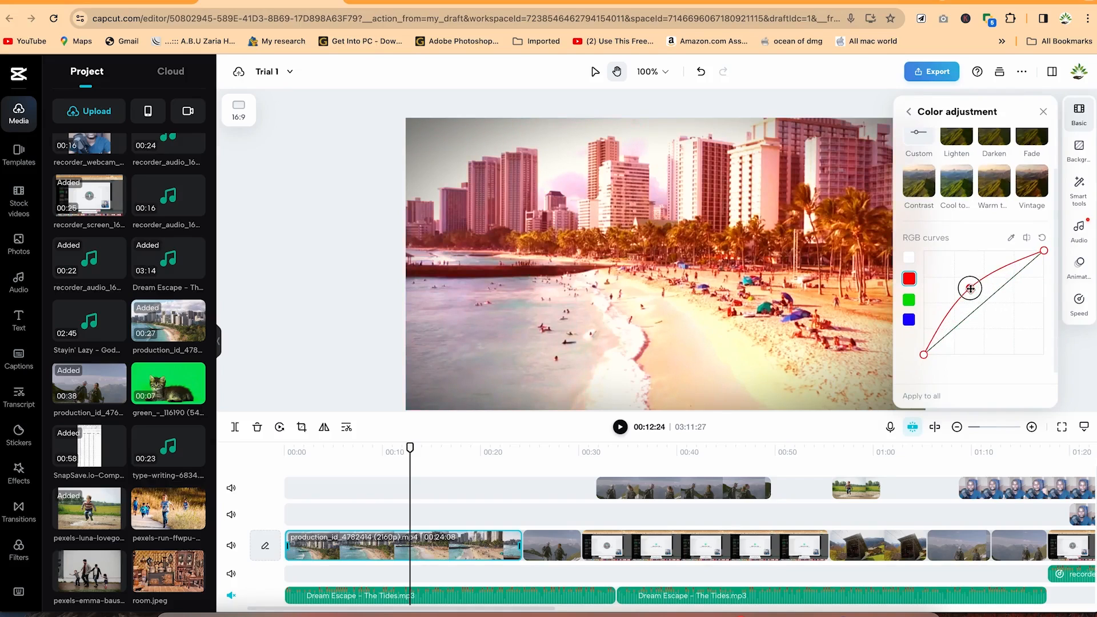
drag(970, 288, 987, 304)
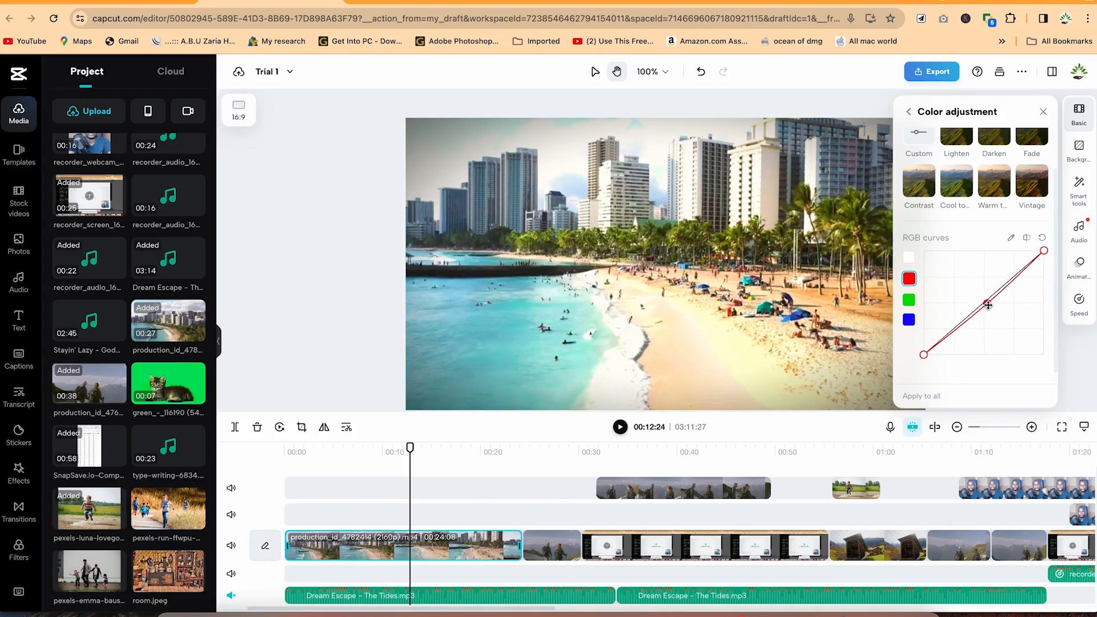
- Pull the middle of the beach clip's green curve slightly below the diagonal and close the color adjustment settings
click(912, 300)
mouse_move(984, 303)
mouse_down()
mouse_move(977, 297)
mouse_move(988, 308)
mouse_up()
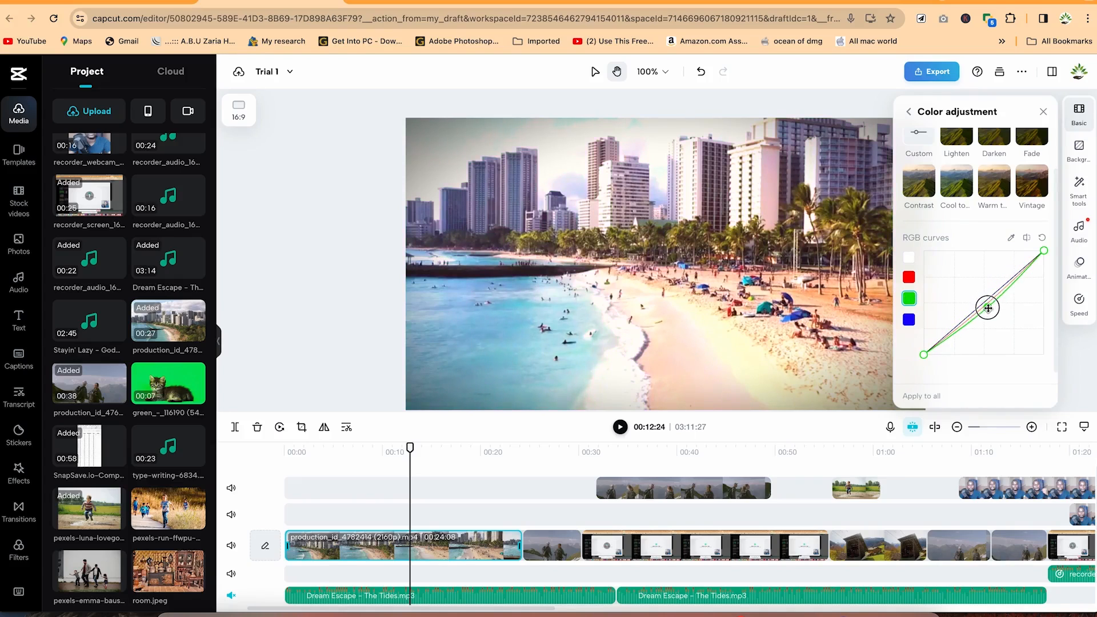
drag(987, 308, 988, 307)
scroll(971, 217, up, 1)
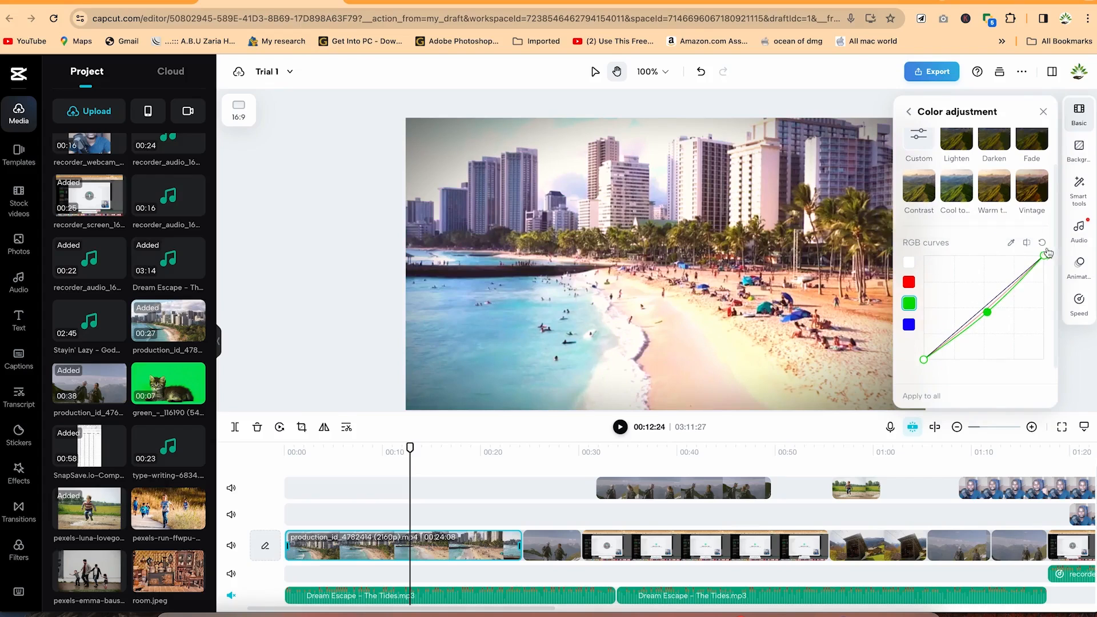
click(1027, 243)
click(1042, 113)
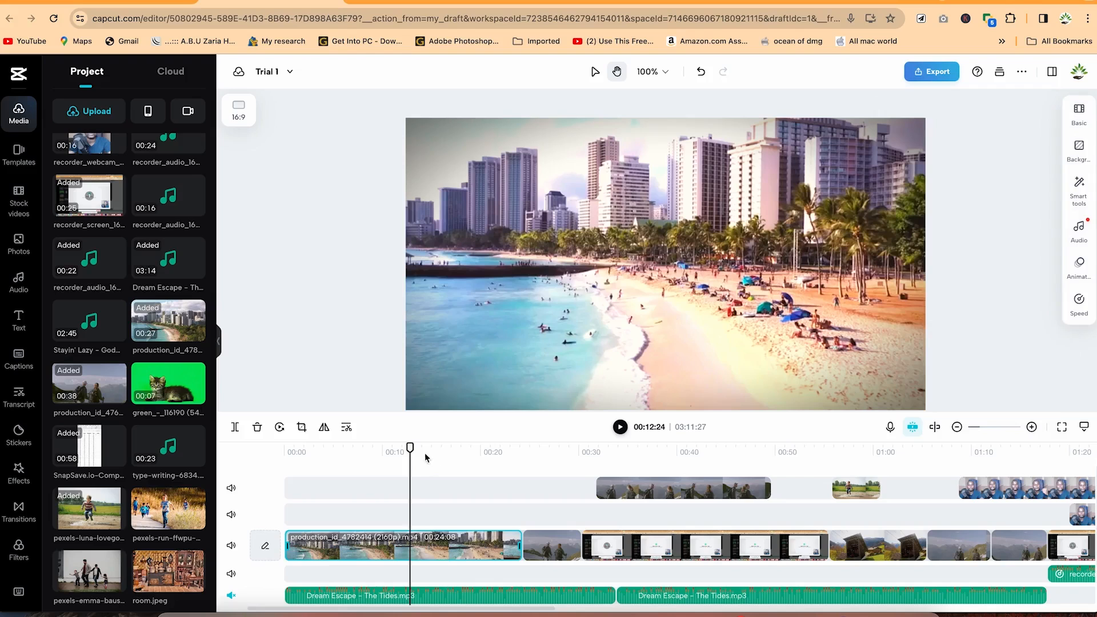
drag(406, 446, 430, 461)
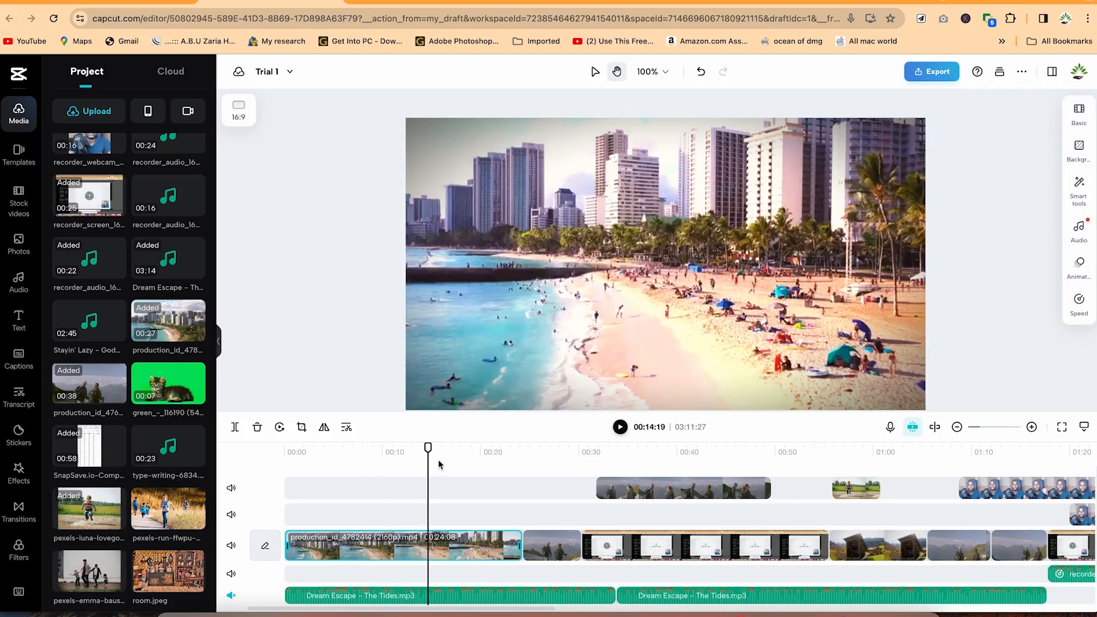
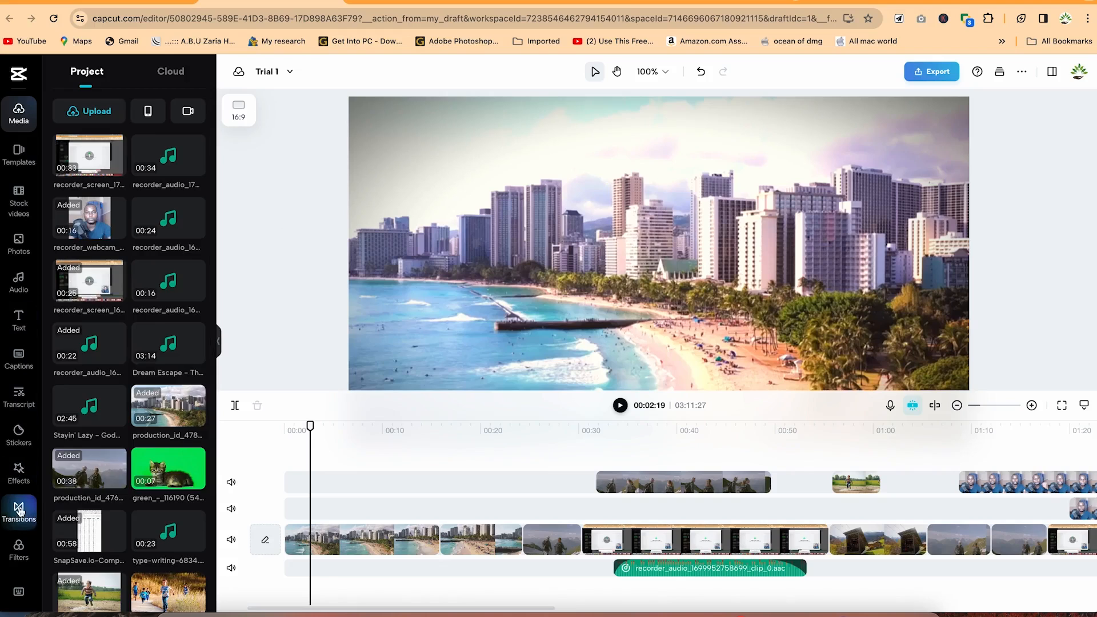
- Add the Rotate CW II camera transition at the cut between the beach clips near 00:15
click(19, 510)
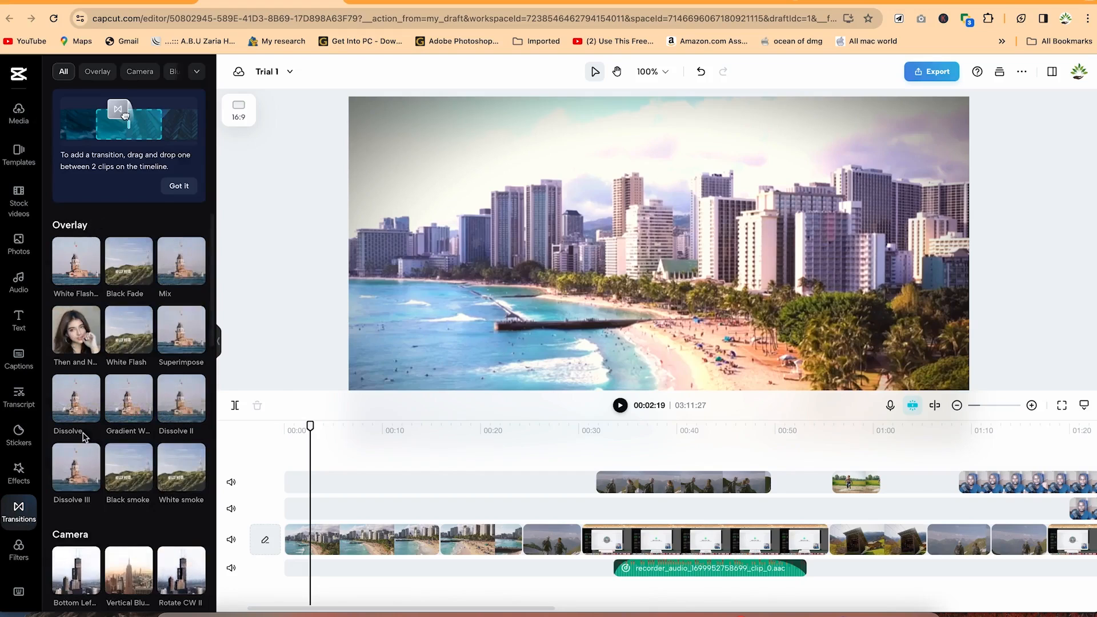
scroll(69, 540, down, 1)
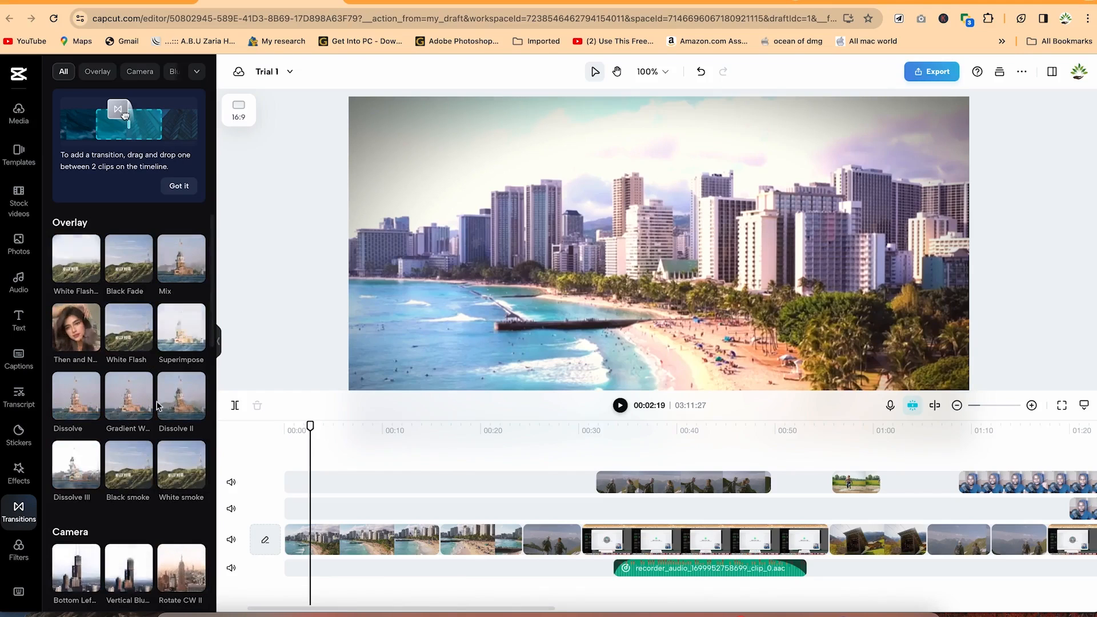
scroll(119, 437, down, 2)
scroll(131, 440, down, 1)
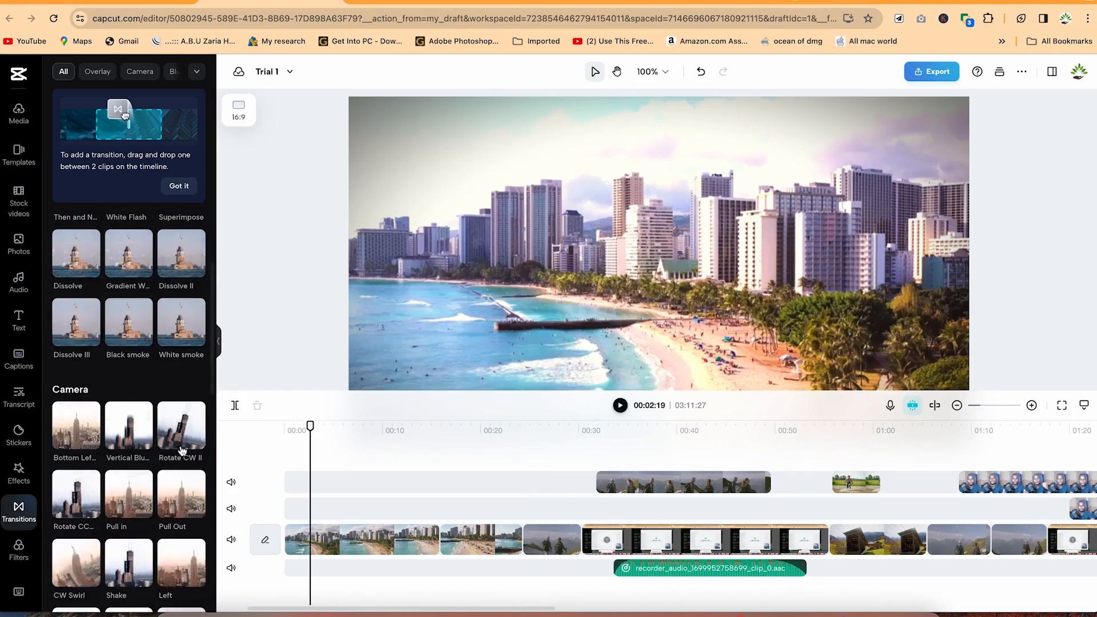
drag(181, 427, 440, 541)
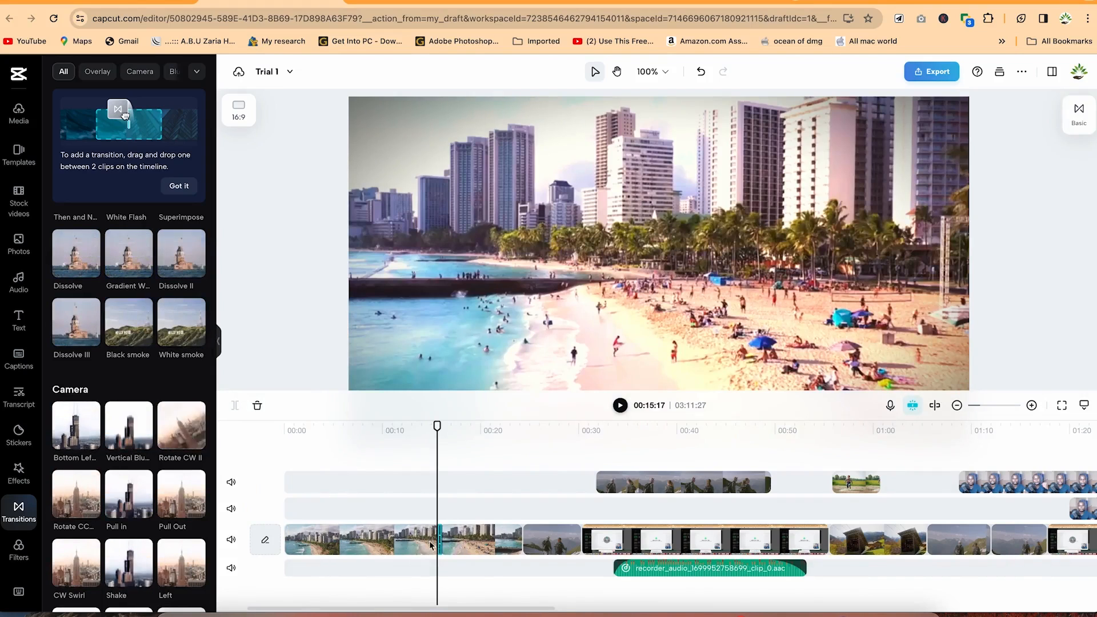
- Play back the cut between the beach clips to preview the Rotate CW II transition
drag(437, 428, 429, 425)
key(space)
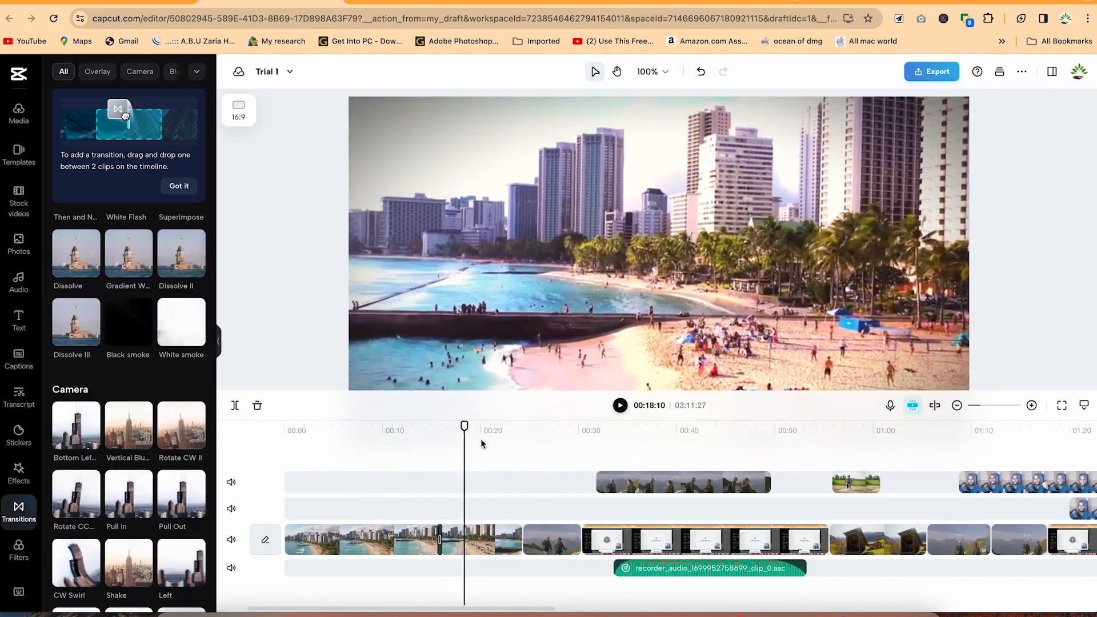
key(space)
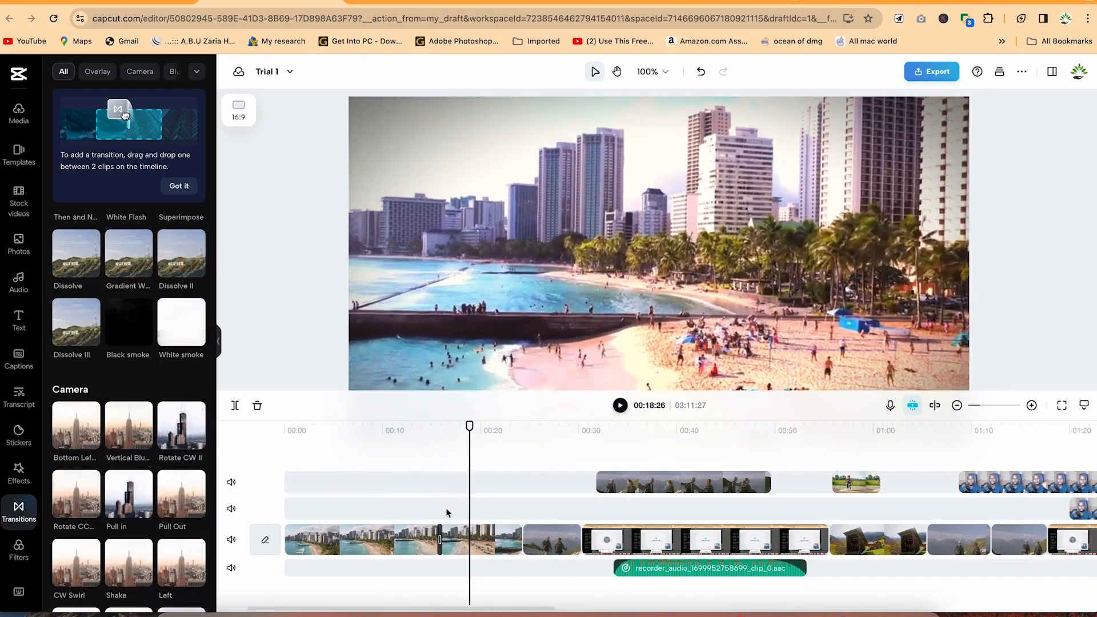
- Try a duration of 3.4 s for the Rotate CW II transition and reset it to 0.5 s
click(440, 540)
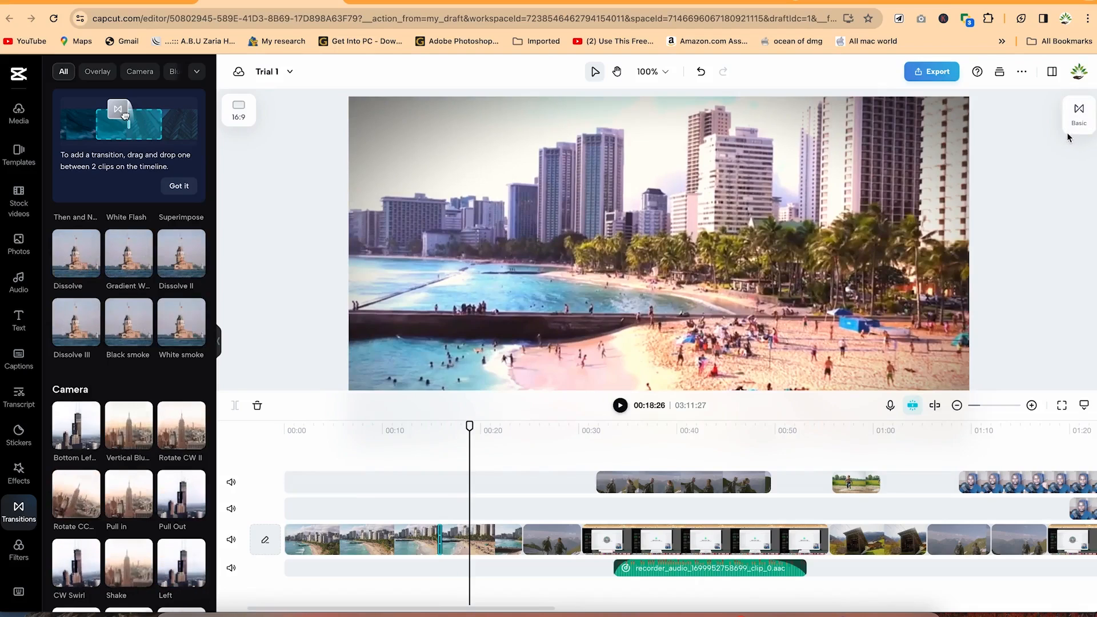
click(1078, 113)
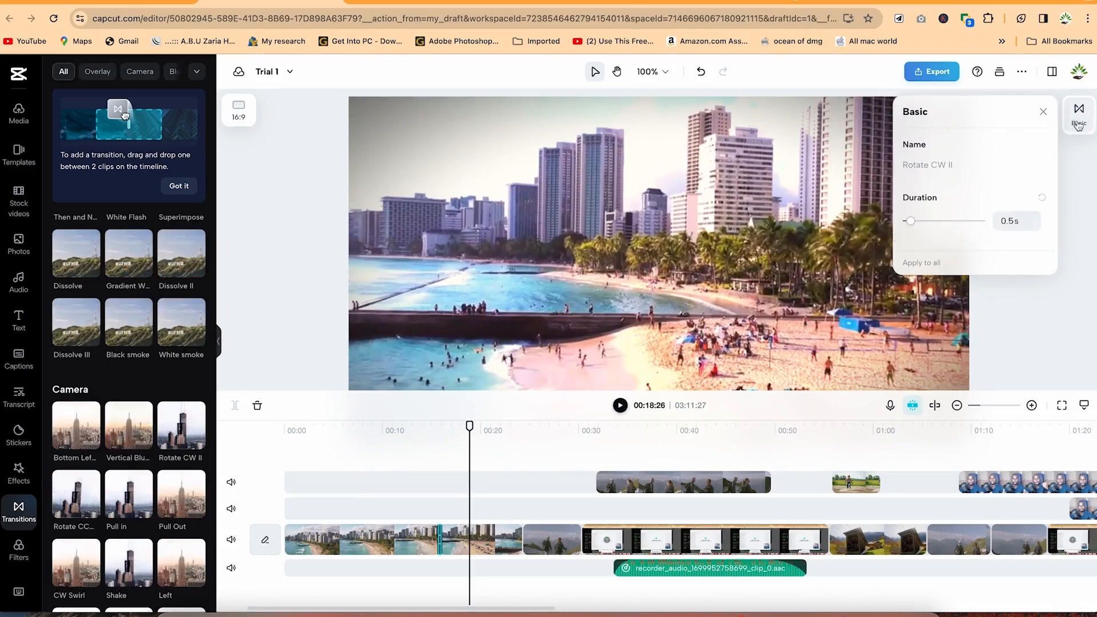
drag(911, 227, 972, 233)
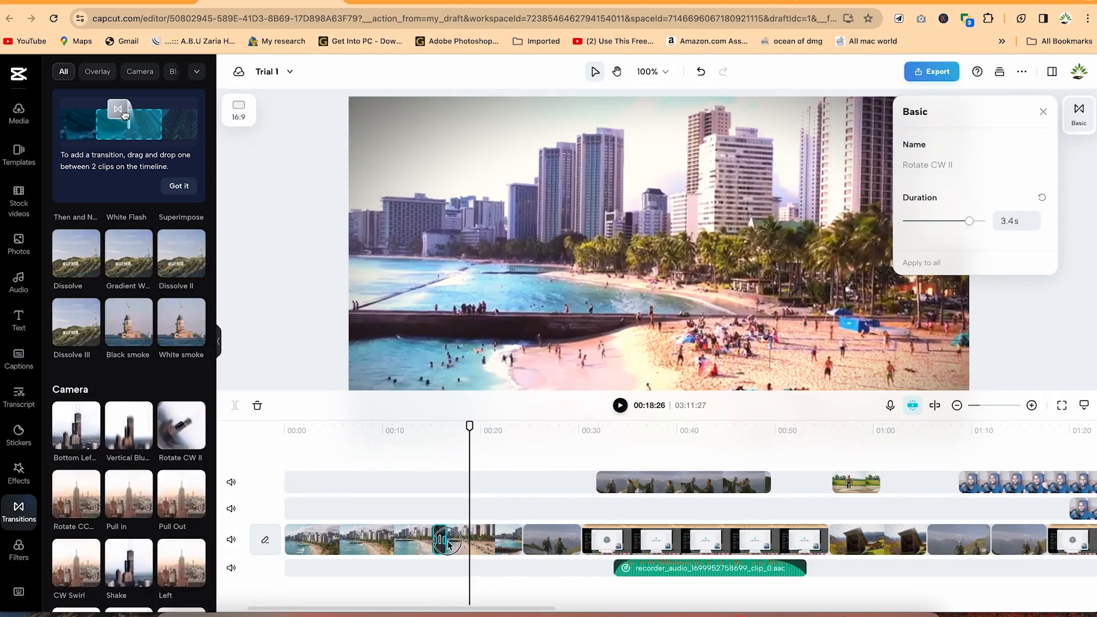
click(1042, 197)
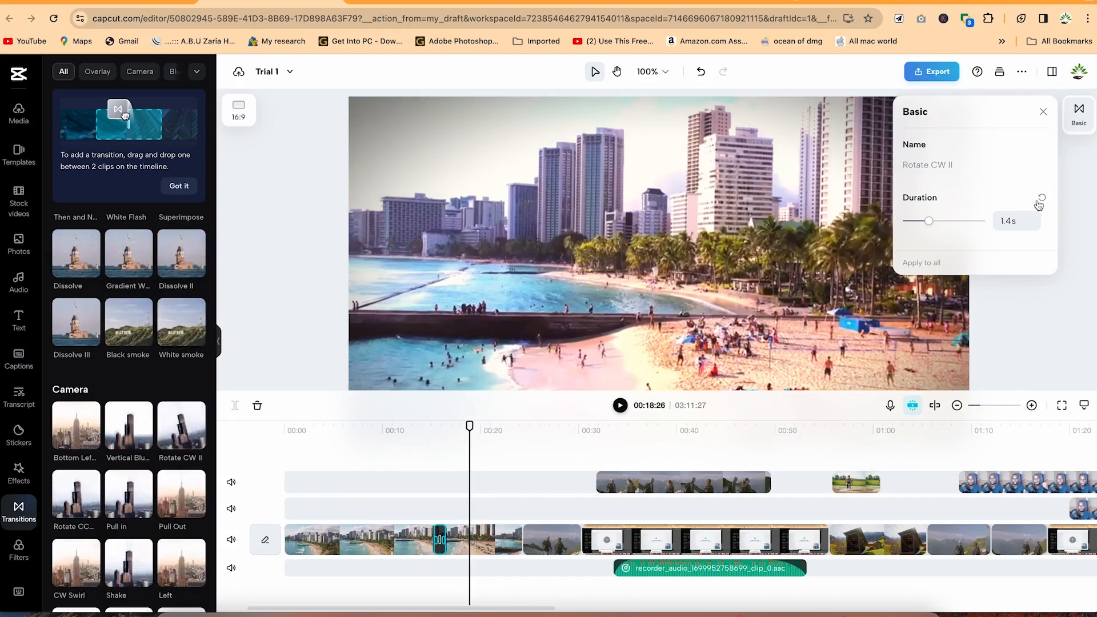
click(1041, 199)
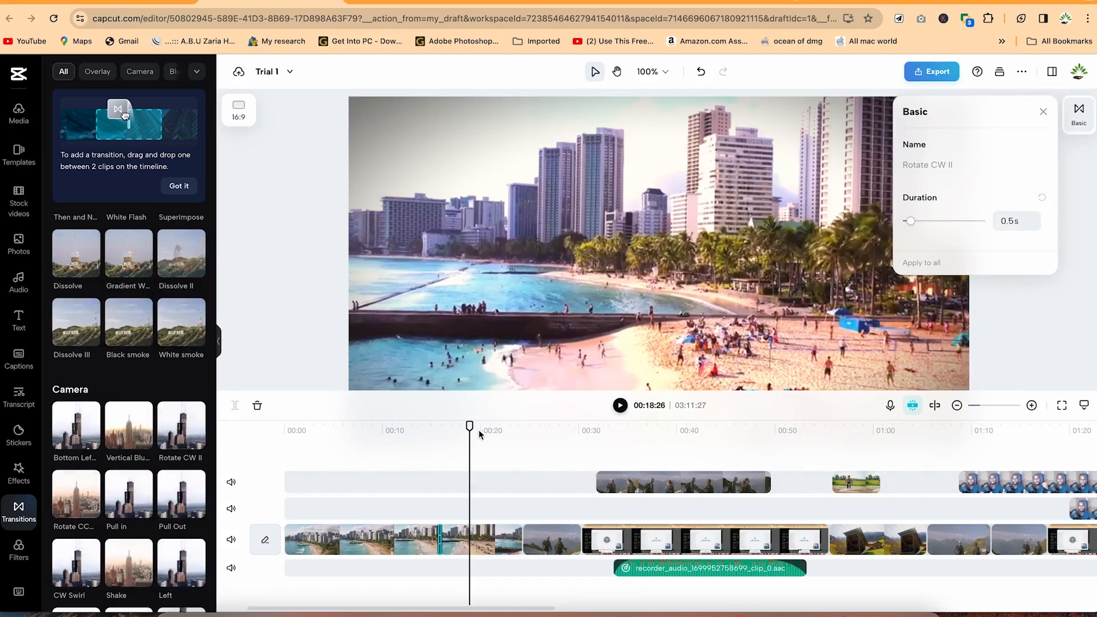
- Replay the Rotate CW II transition from just before the cut and close its settings
drag(451, 425, 436, 426)
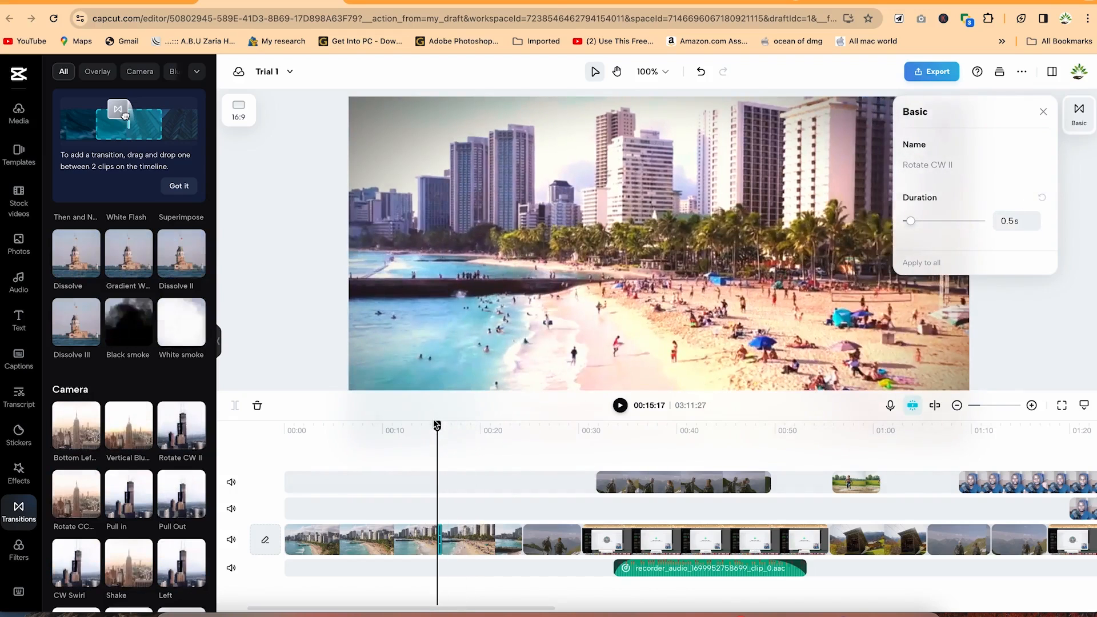
key(space)
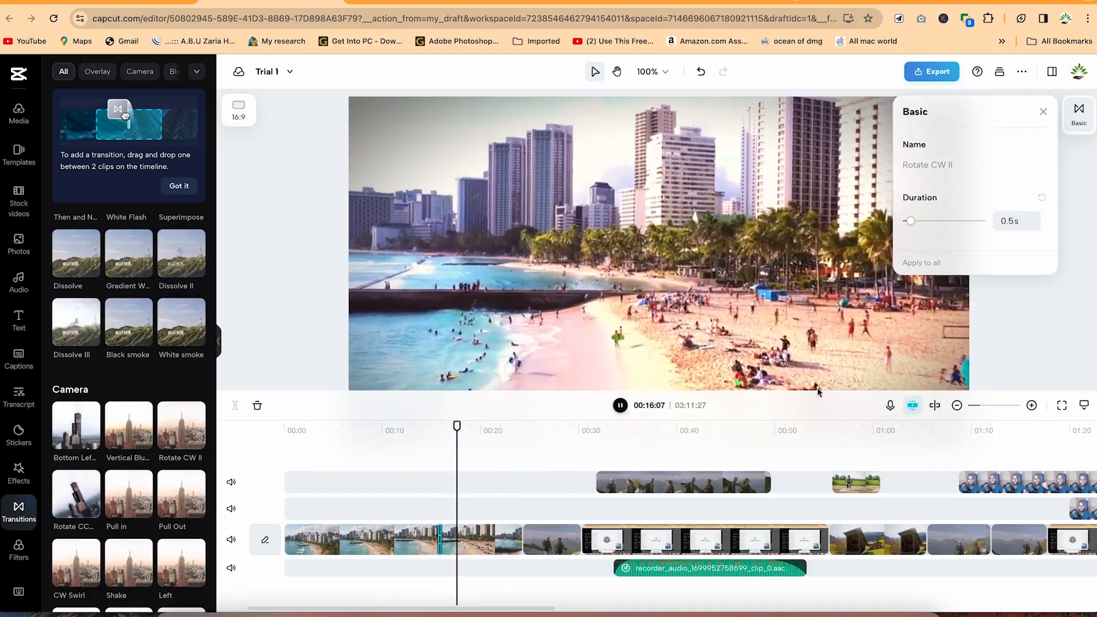
click(1045, 113)
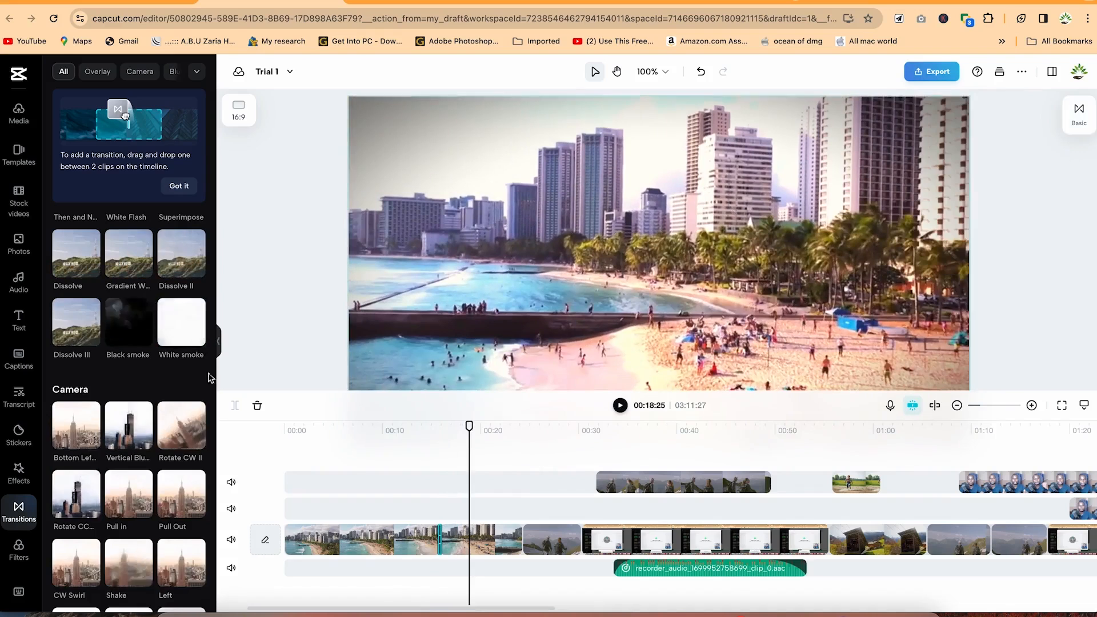
key(space)
- Add the Up transition from the Basic category at the cut between the beach and hikers clips near 00:24
scroll(148, 370, down, 2)
scroll(126, 434, down, 1)
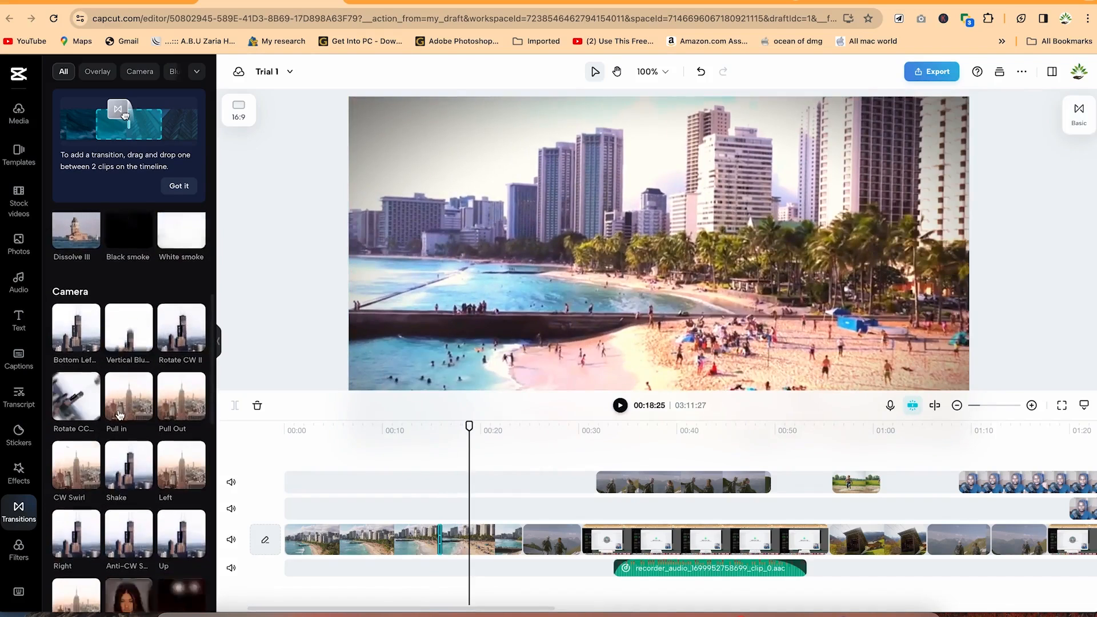
scroll(117, 484, down, 6)
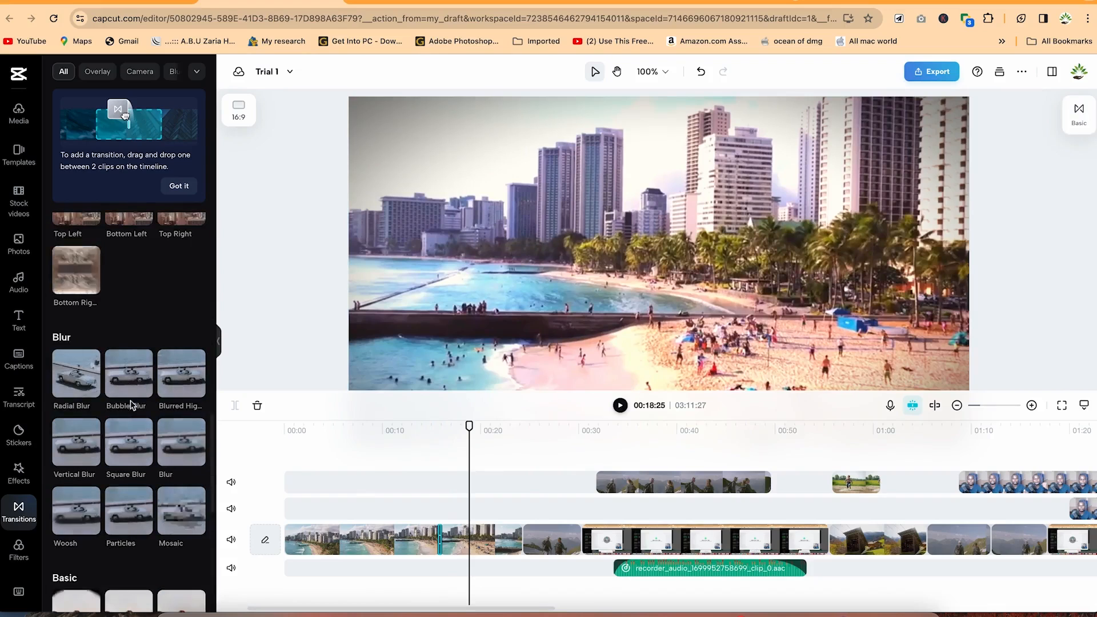
scroll(126, 414, down, 4)
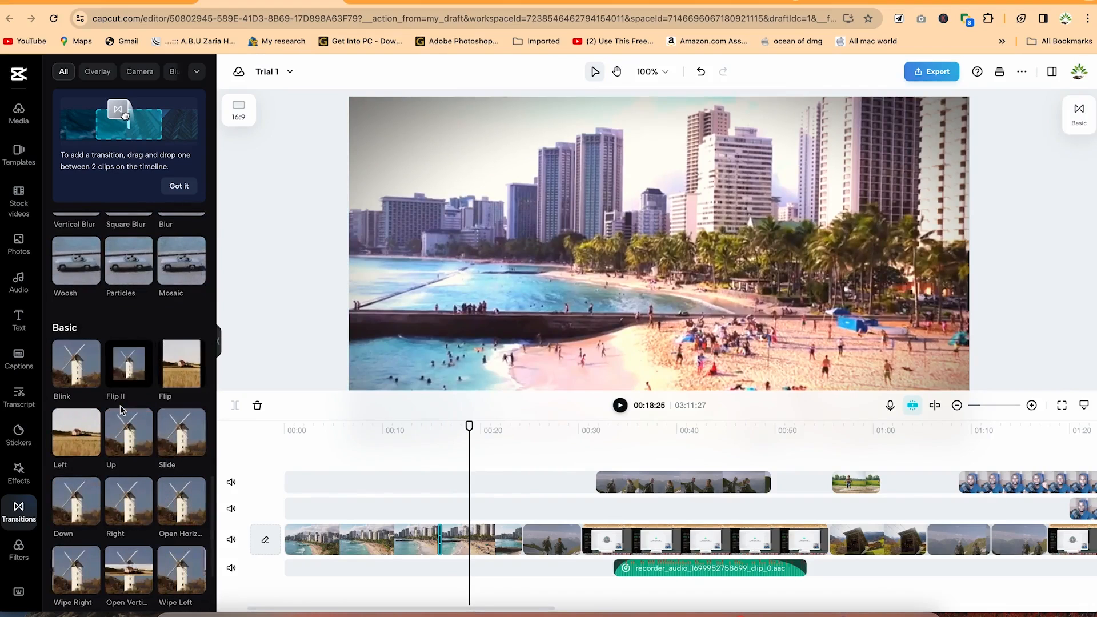
mouse_move(122, 449)
mouse_down()
mouse_move(335, 514)
mouse_move(434, 526)
mouse_move(447, 540)
mouse_move(523, 540)
mouse_up()
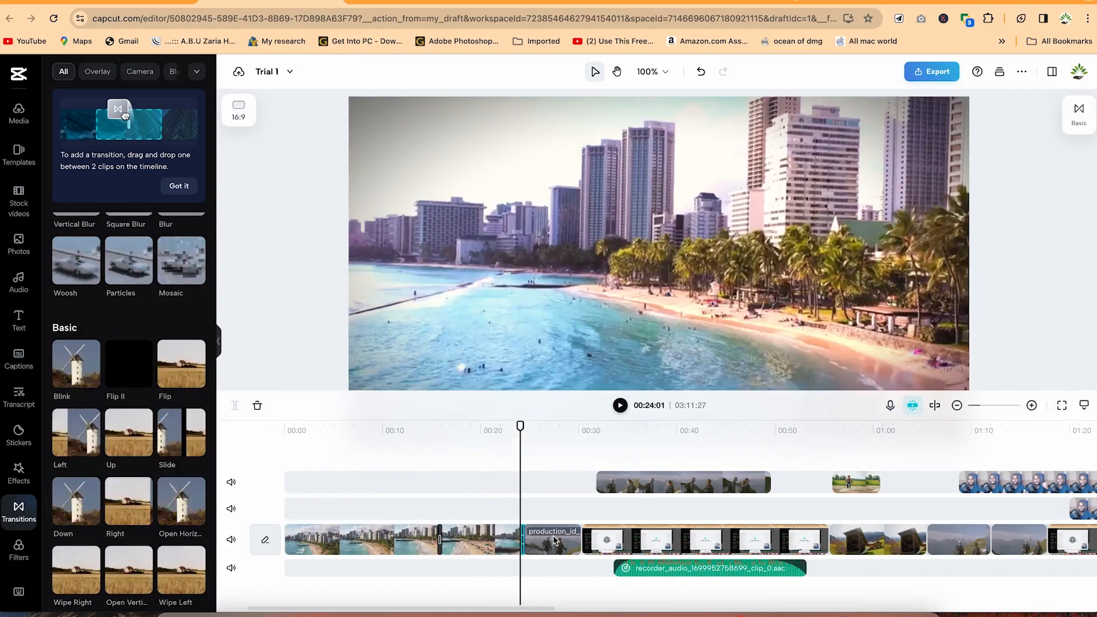
- Play the timeline twice from just before the 00:24 cut to preview the Up transition
click(505, 429)
click(515, 435)
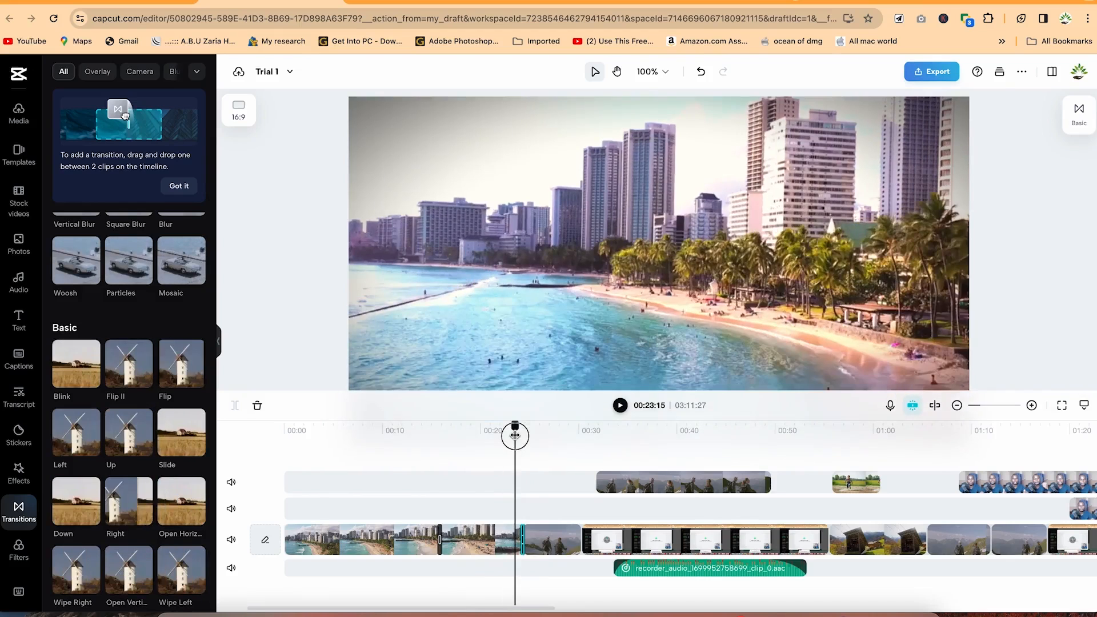
key(space)
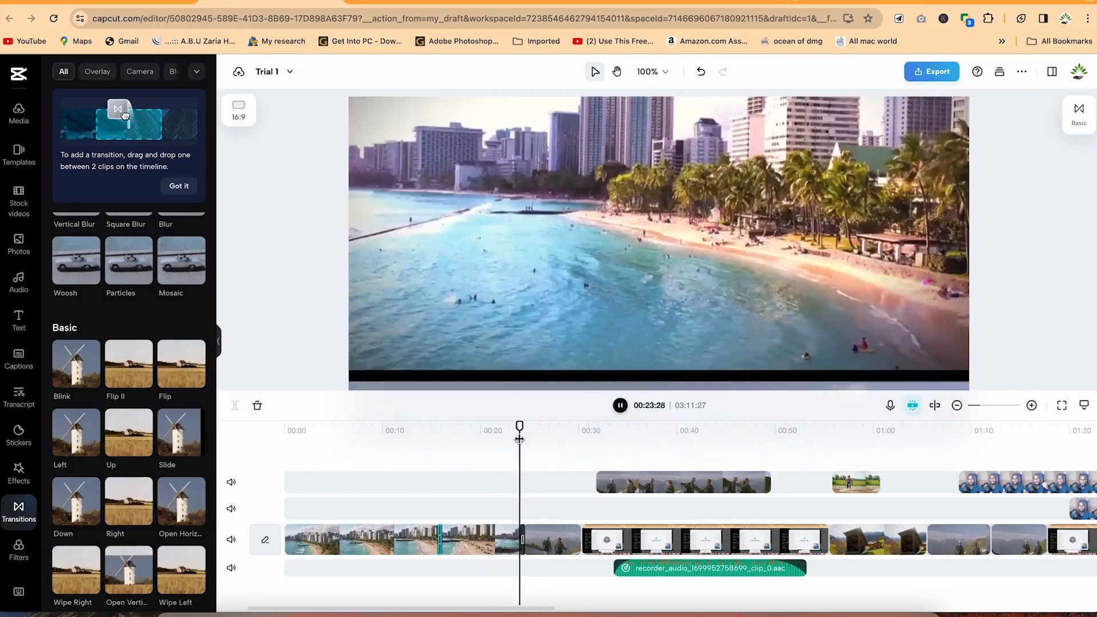
key(space)
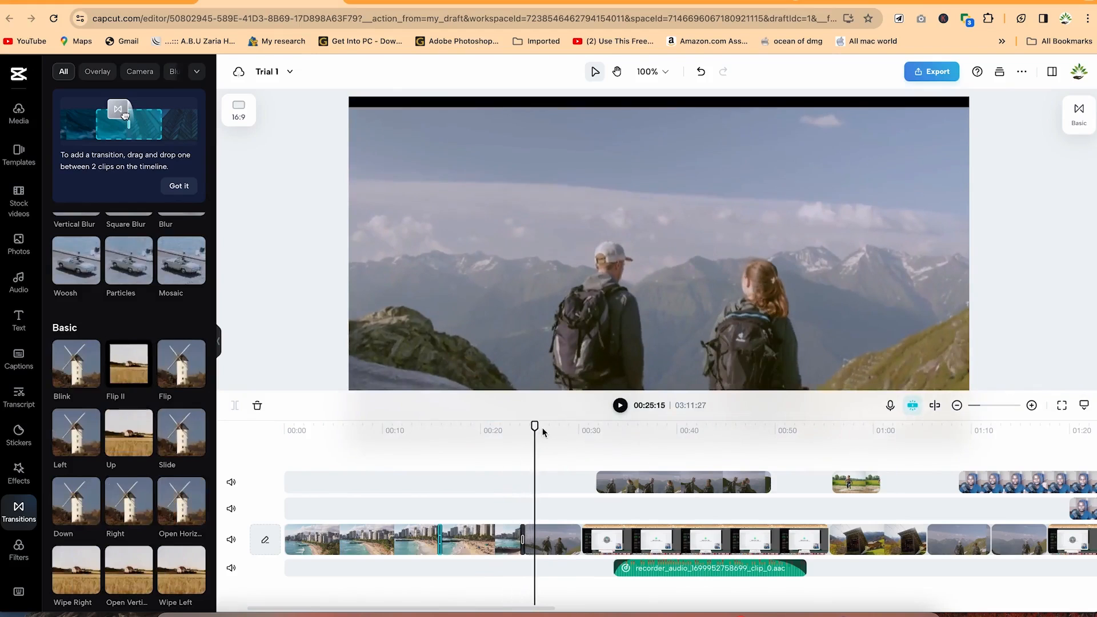
drag(536, 425, 514, 422)
key(space)
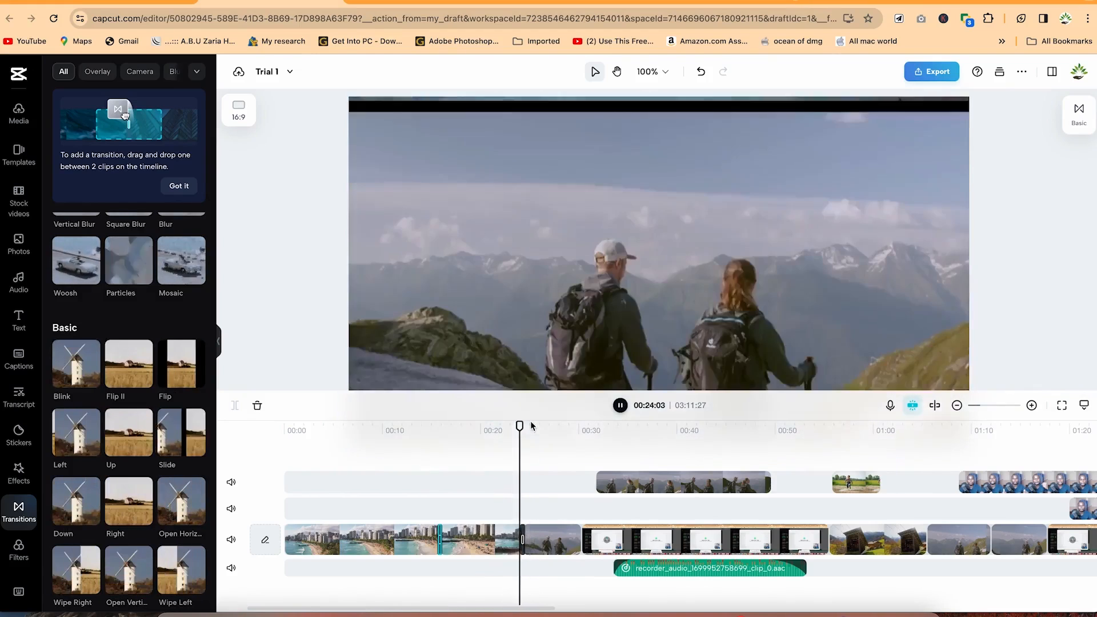
key(space)
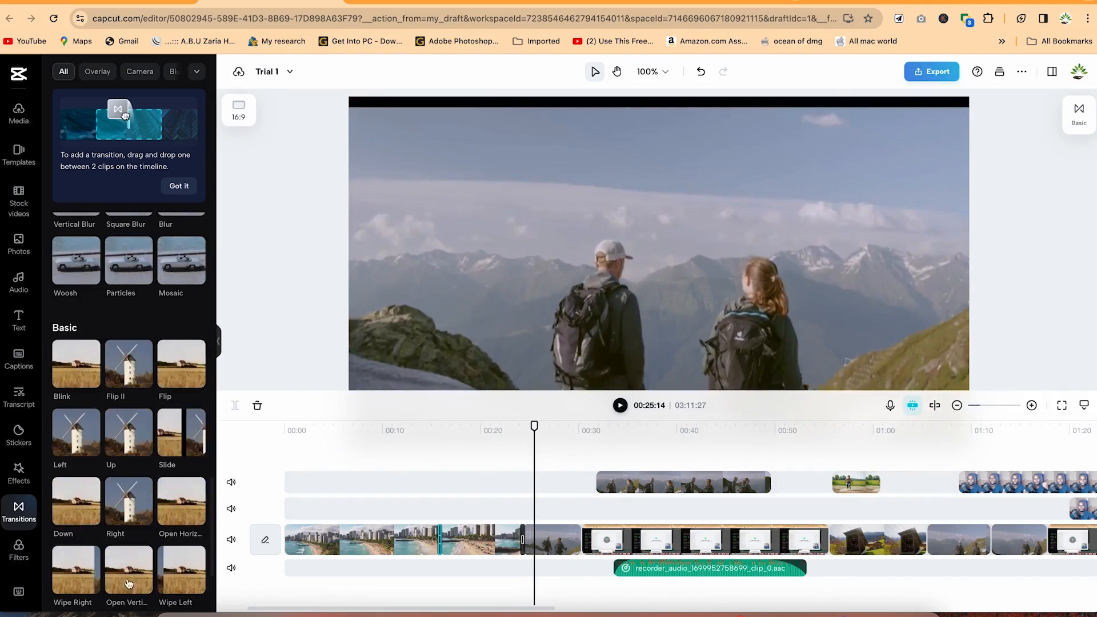
- Try to replace the Up transition with Wipe Left at the 00:24 cut and preview it
drag(167, 585, 525, 540)
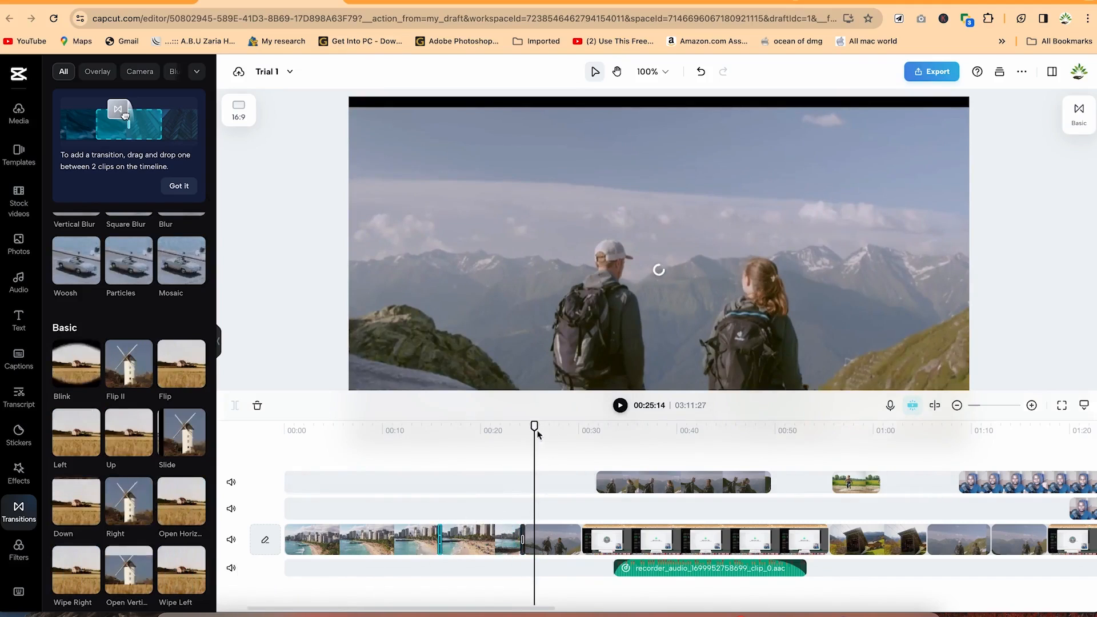
drag(535, 426, 516, 423)
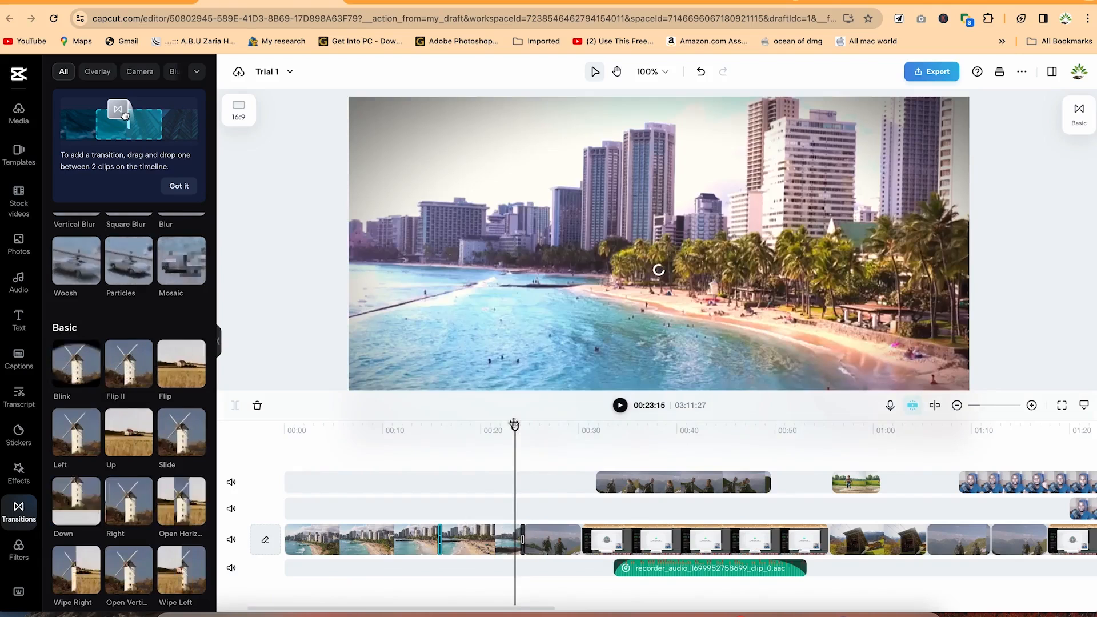
key(space)
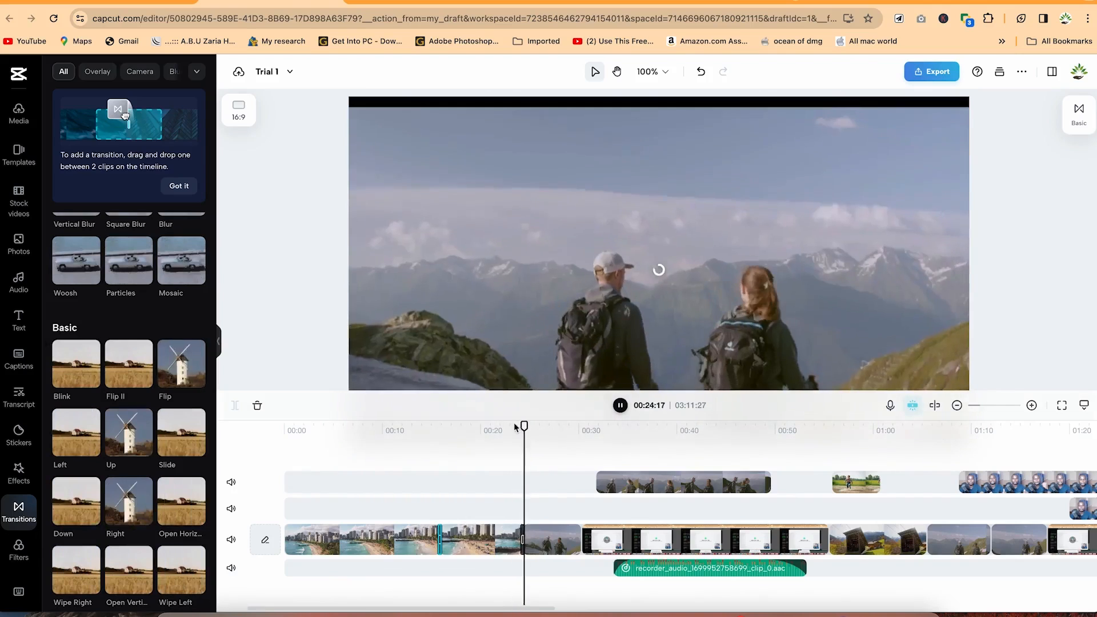
key(space)
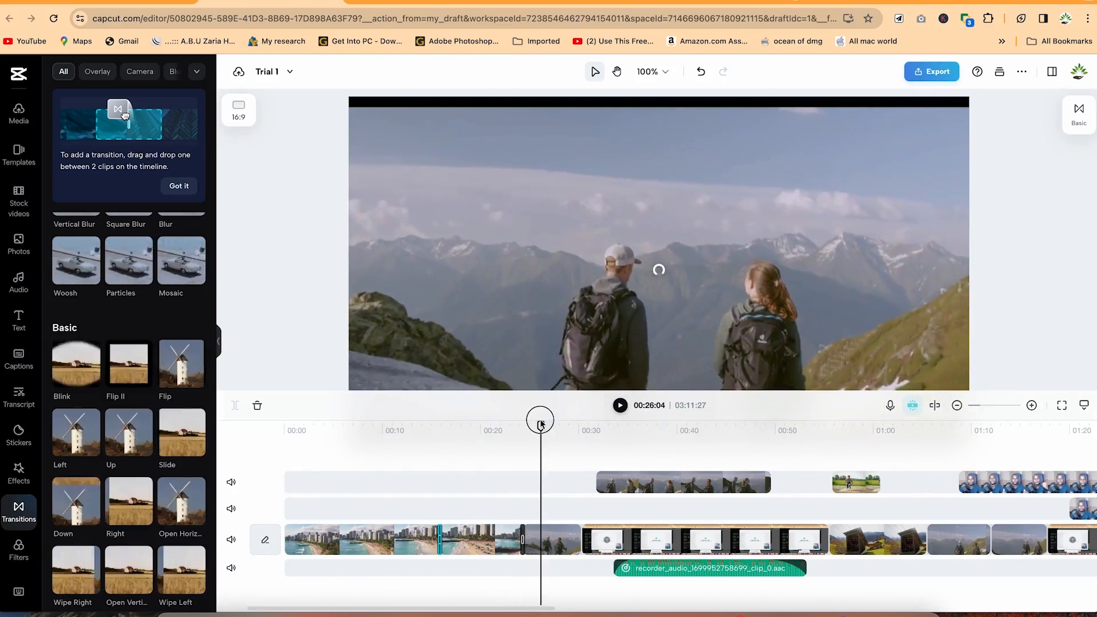
drag(535, 426, 510, 424)
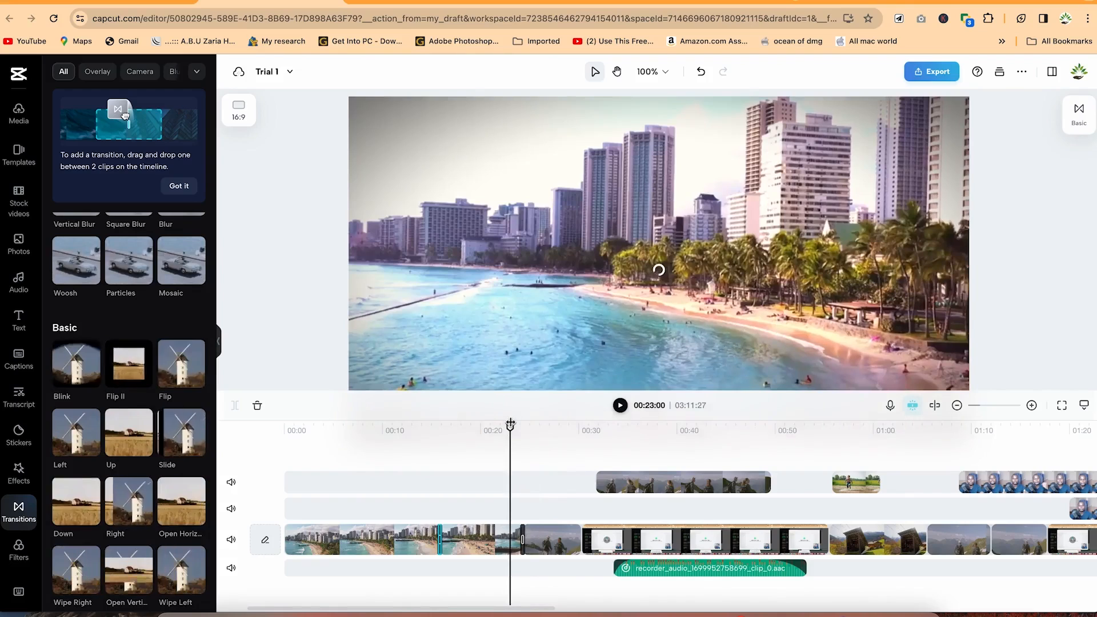
drag(510, 424, 533, 425)
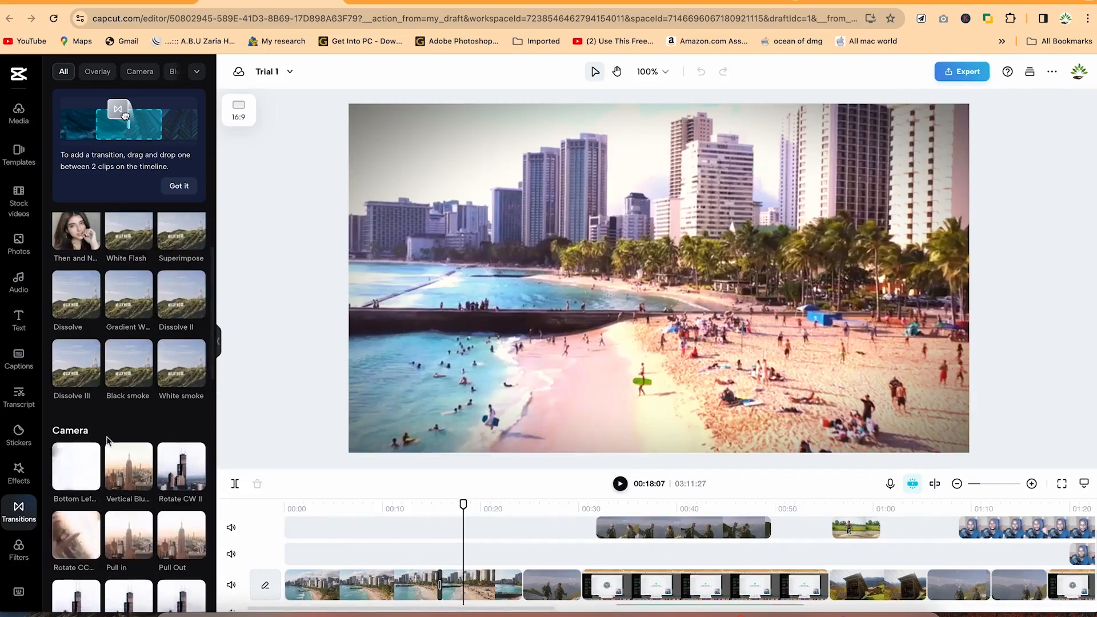
- Add the Slide transition from the Basic category at the cut between the beach and hikers clips, and close its settings
scroll(121, 461, down, 8)
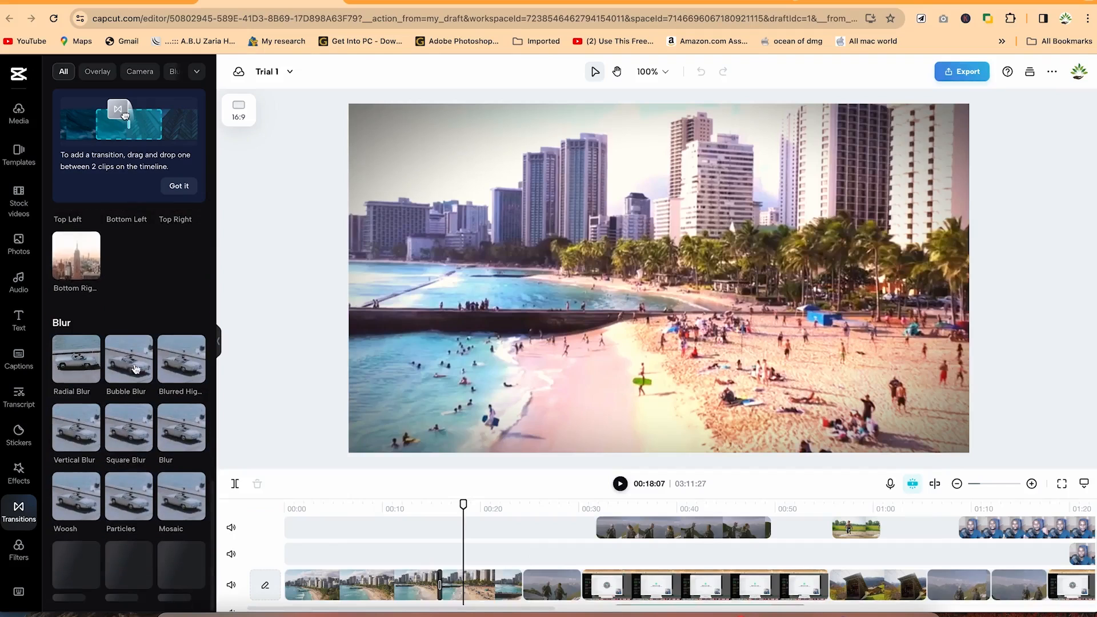
scroll(147, 462, down, 3)
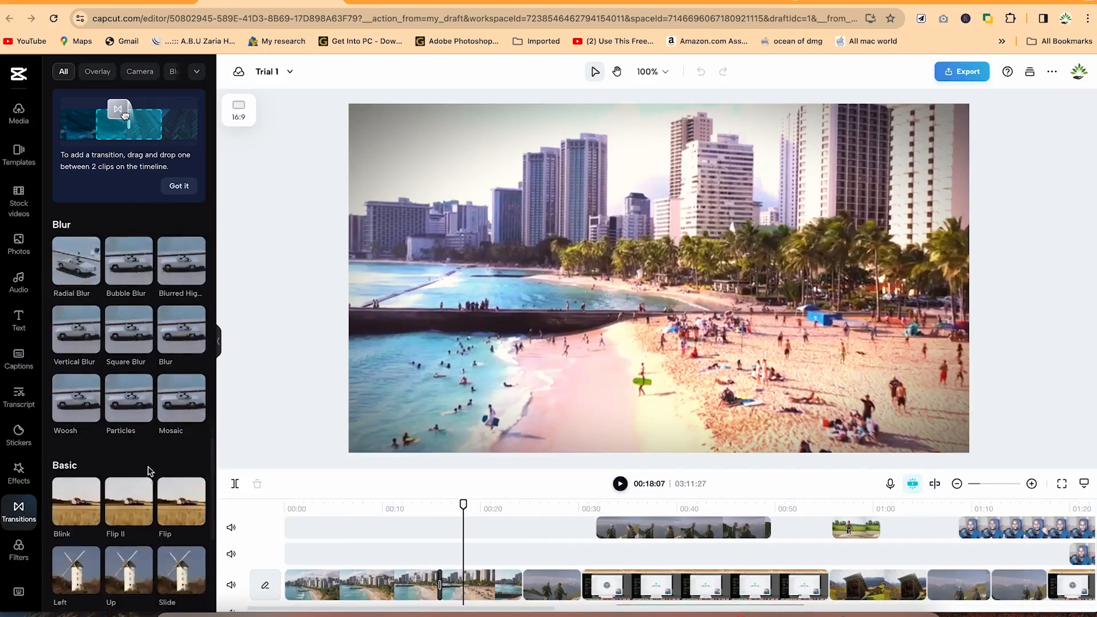
scroll(137, 467, down, 1)
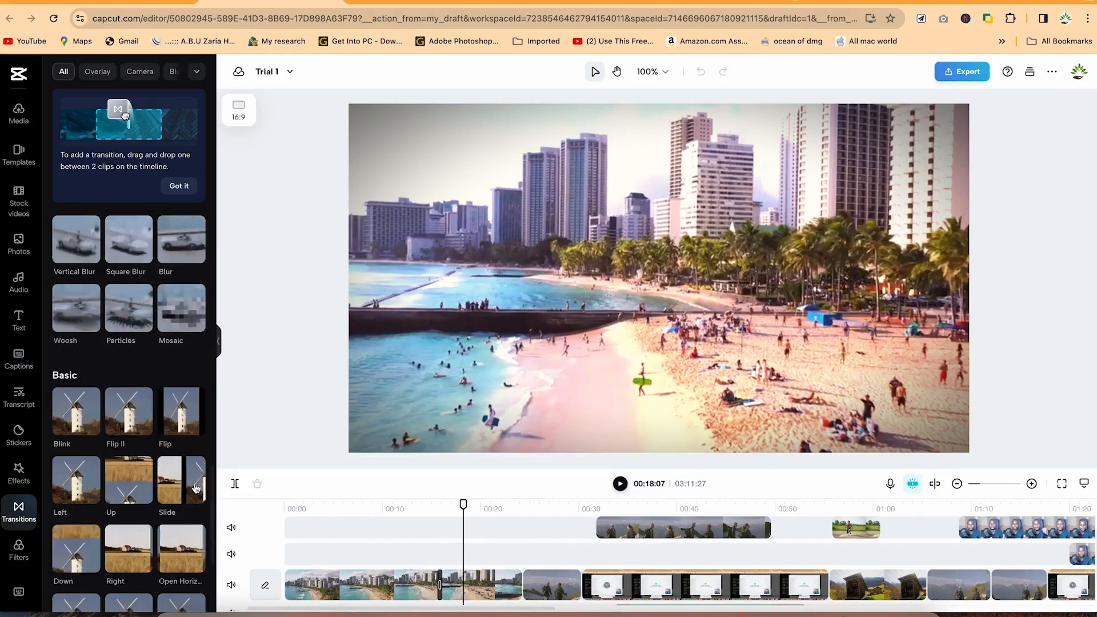
mouse_move(196, 496)
mouse_down()
mouse_move(448, 578)
mouse_move(500, 580)
mouse_move(523, 597)
mouse_move(514, 565)
mouse_up()
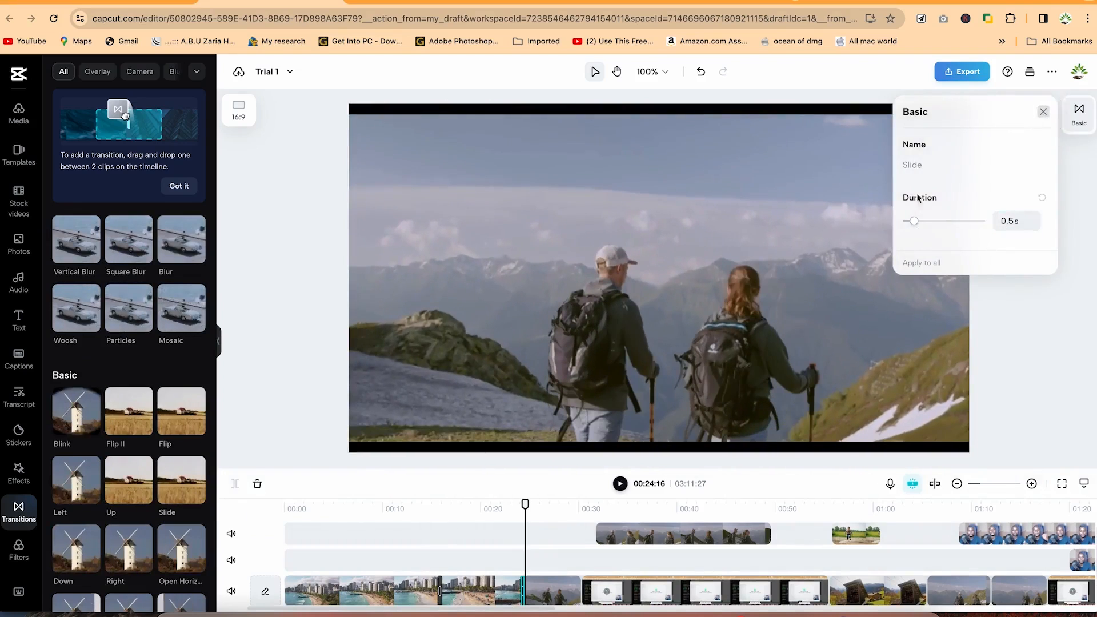
click(1043, 111)
- Check the Slide transition's name and duration settings, and deselect the transition
drag(525, 502, 528, 513)
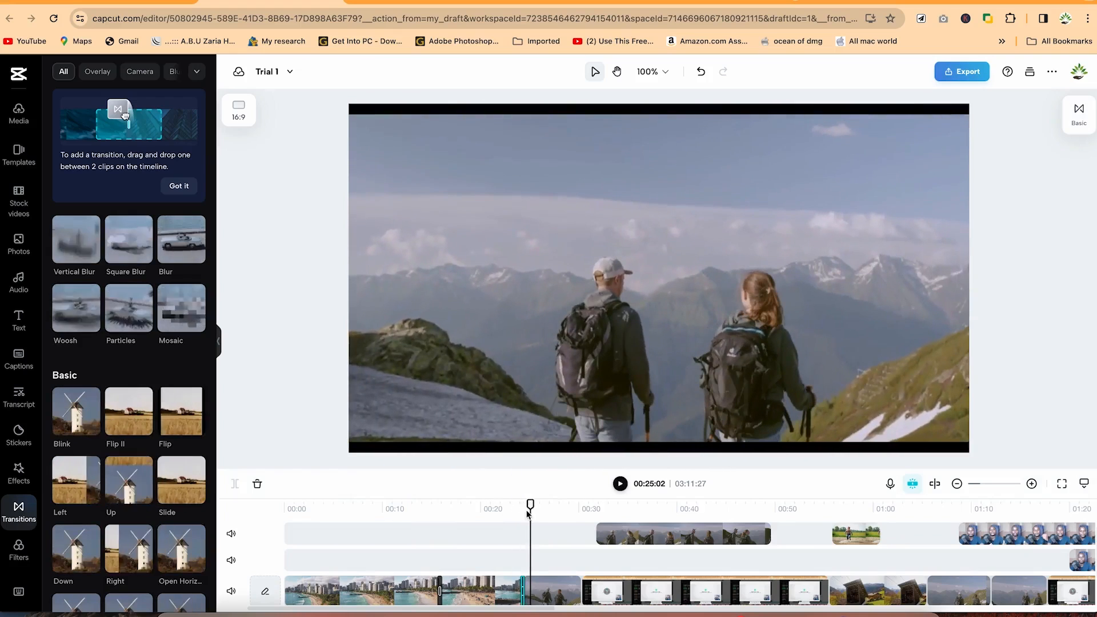
scroll(153, 493, down, 3)
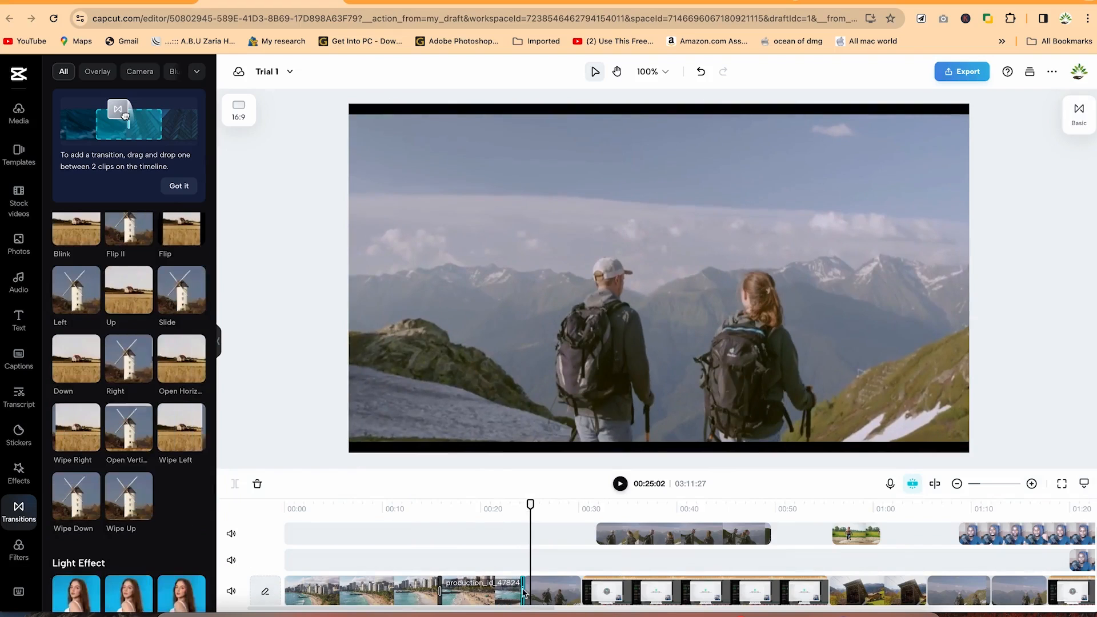
click(1089, 112)
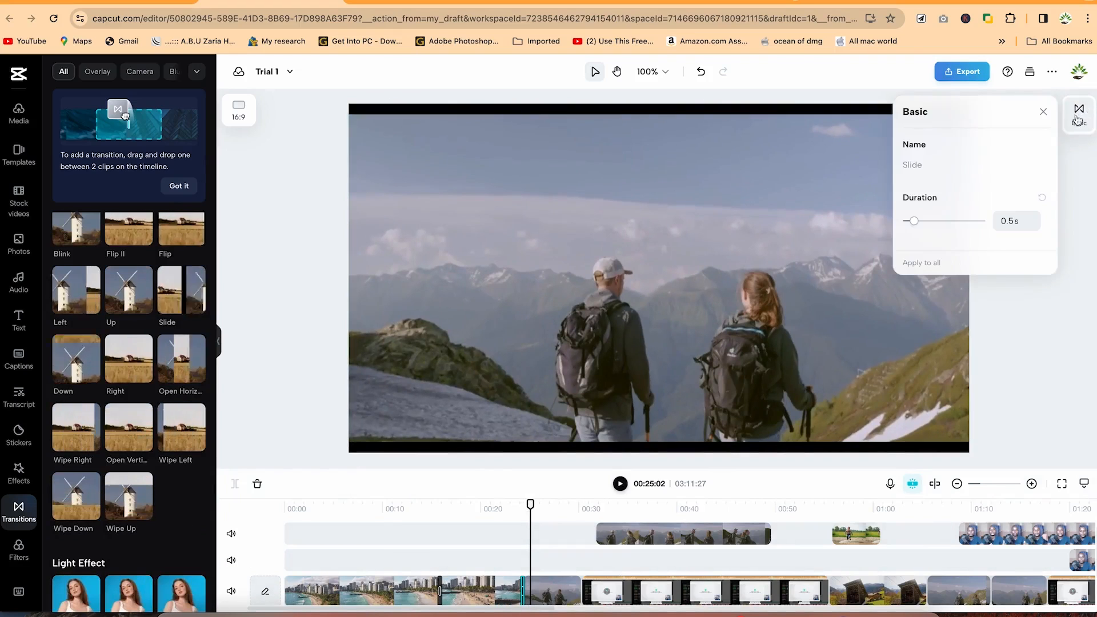
click(1071, 316)
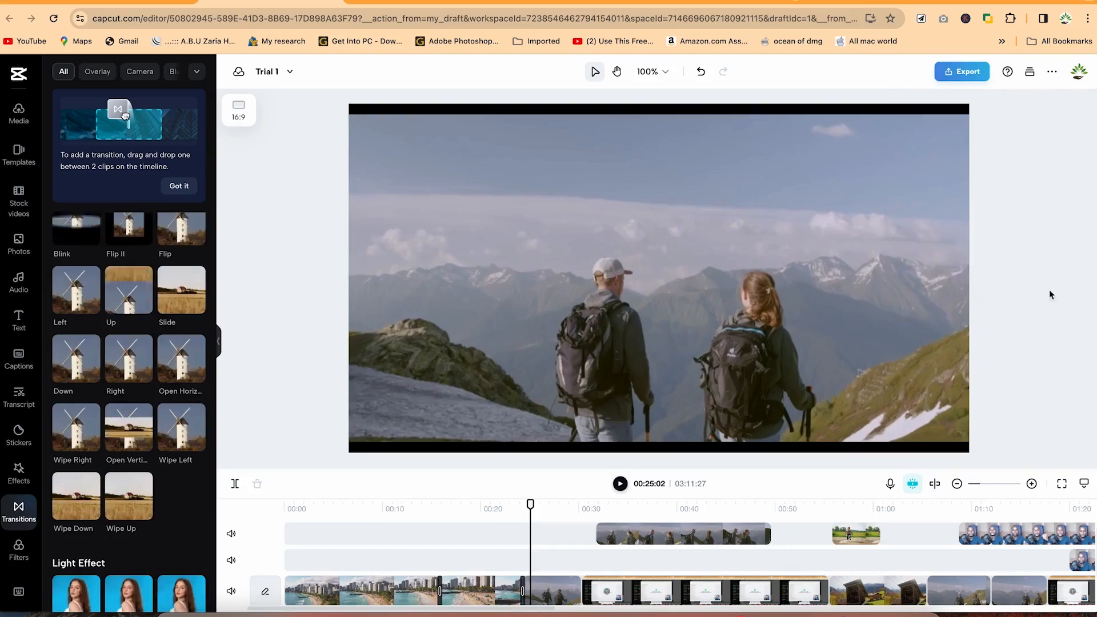
- Add the Open transition from the Slide category at the cut between the hikers and screen-recording clips near 00:30
scroll(147, 479, down, 4)
scroll(147, 479, down, 2)
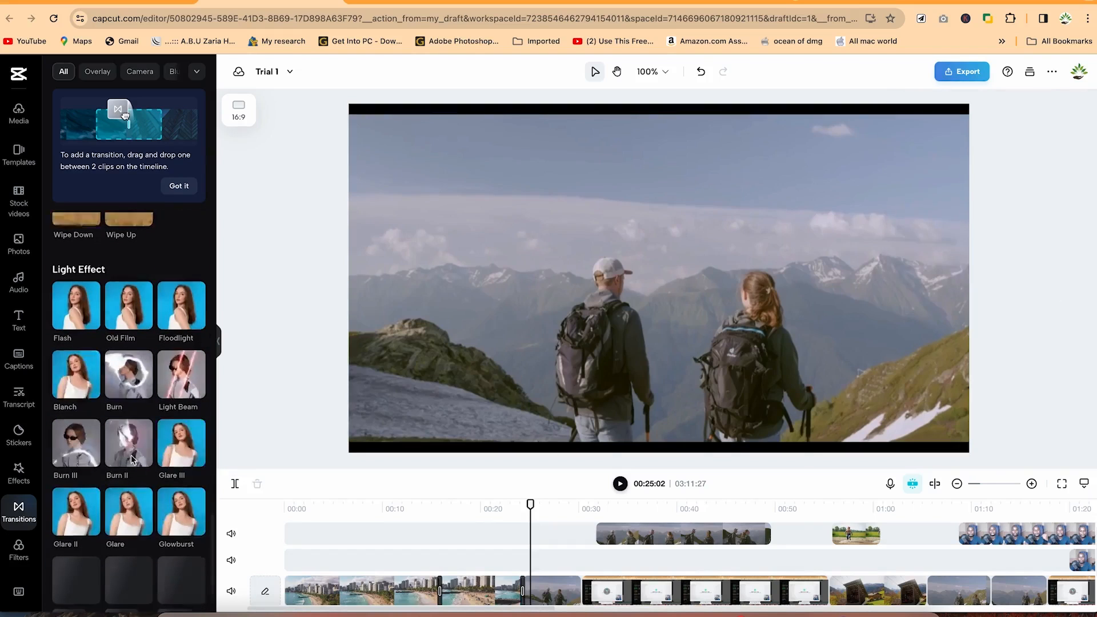
scroll(105, 464, down, 5)
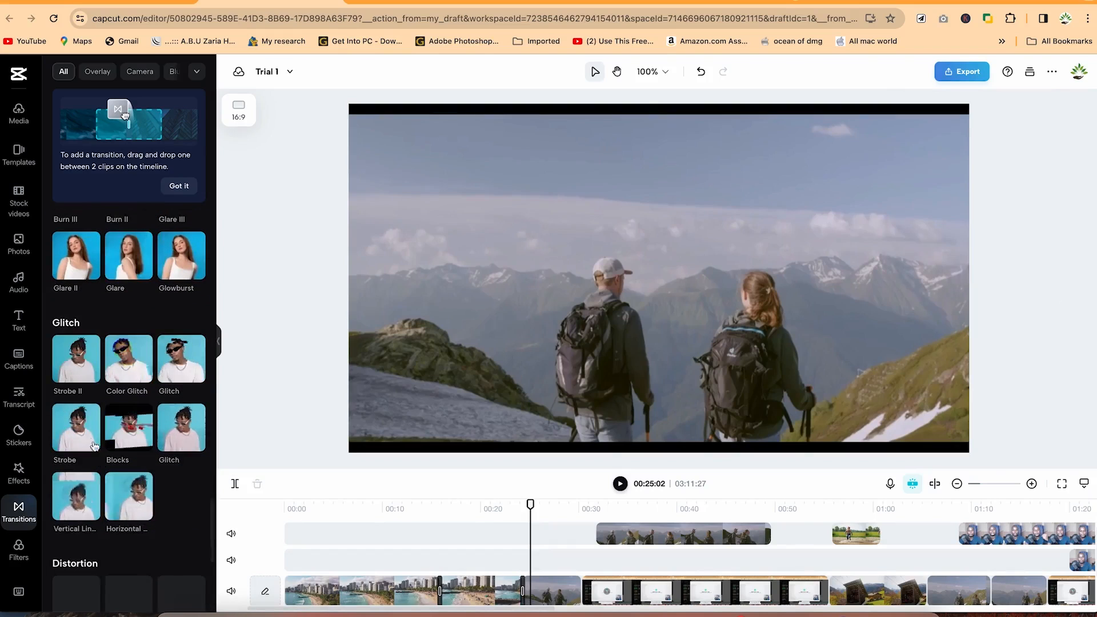
scroll(125, 508, down, 5)
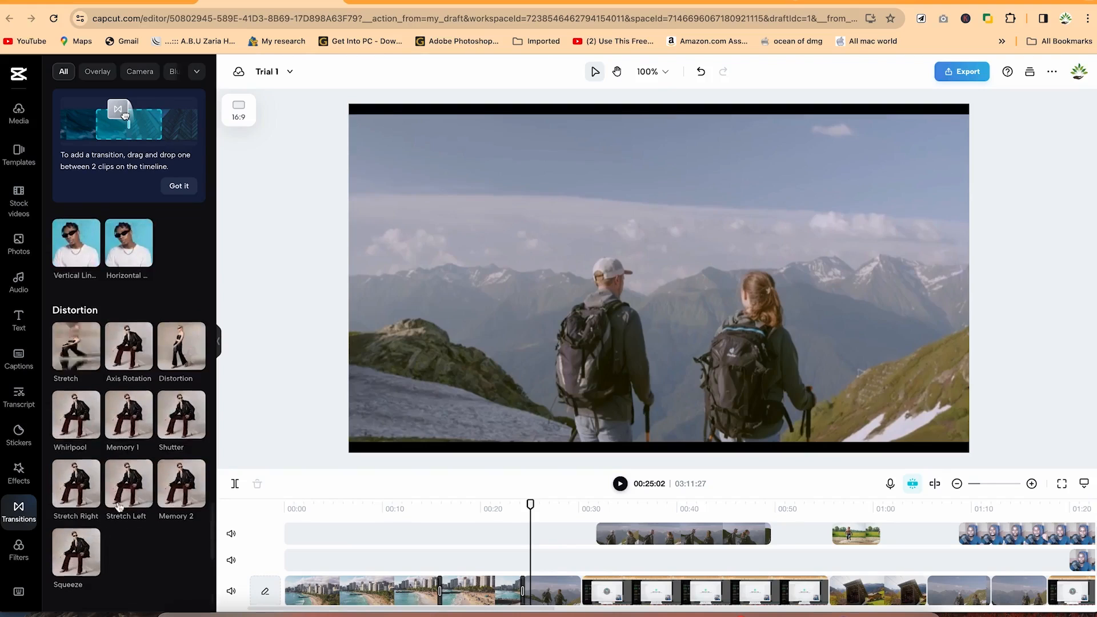
scroll(118, 500, down, 5)
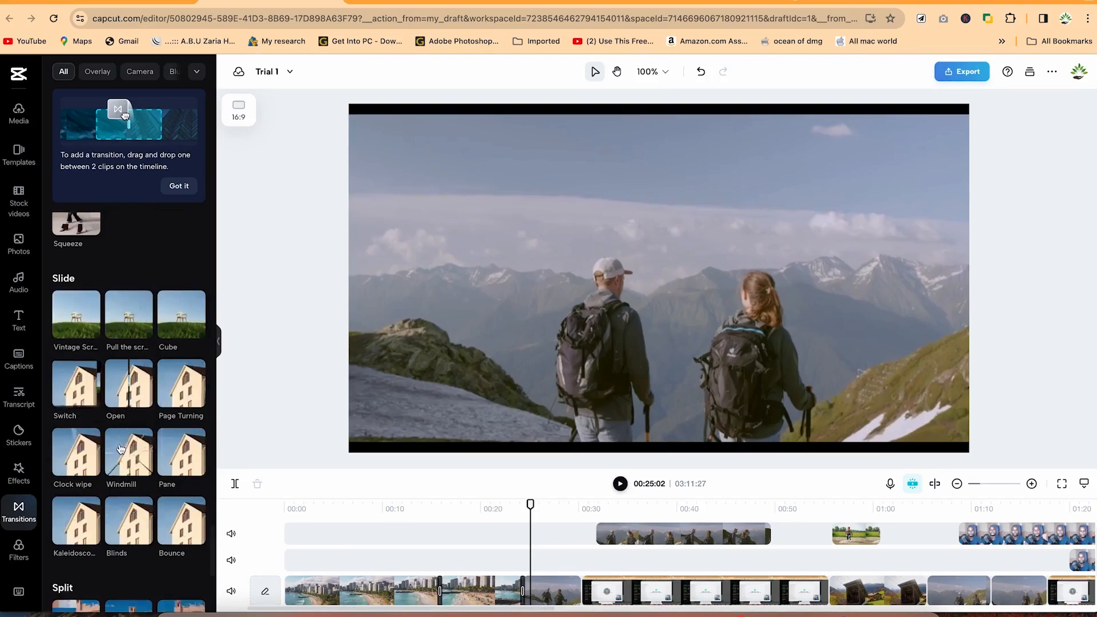
mouse_move(146, 406)
mouse_down()
mouse_move(465, 502)
mouse_move(588, 600)
mouse_move(578, 585)
mouse_up()
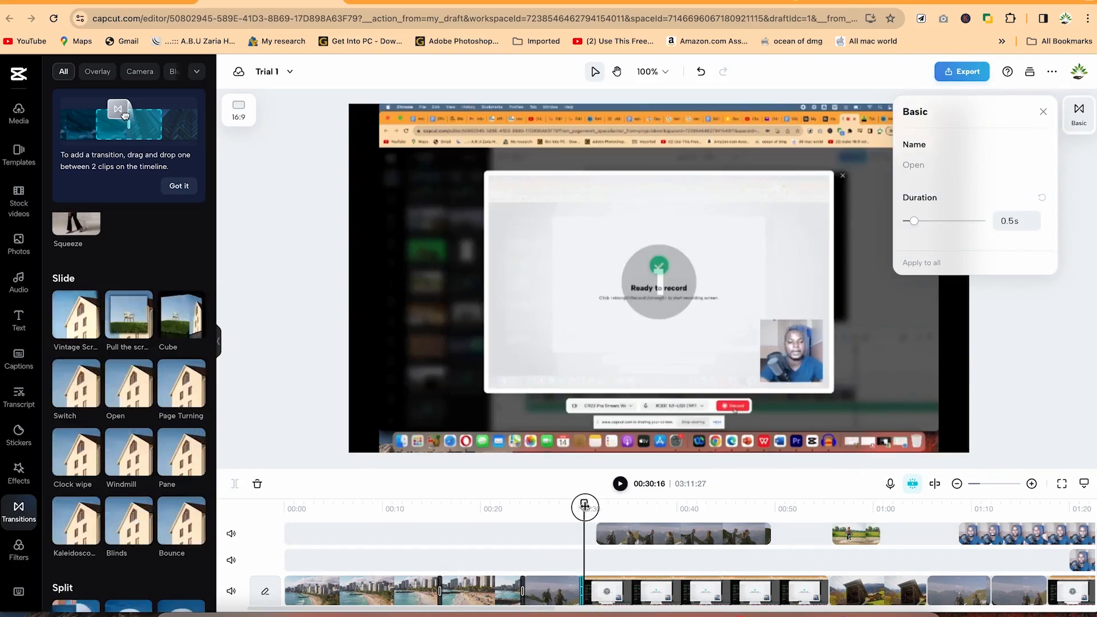
- Play back the cut near 00:30 to preview the Open transition
drag(583, 505, 579, 505)
key(space)
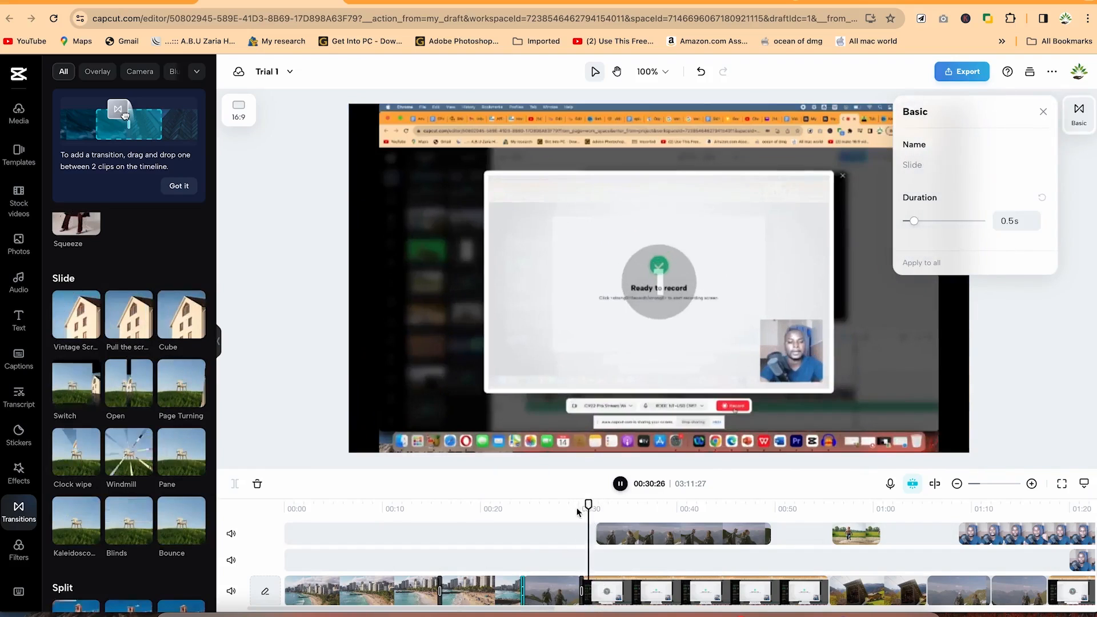
key(space)
- Browse the Split, Mask, MG and Social Media transitions, and filter the transition library to the Slide category
scroll(193, 433, down, 5)
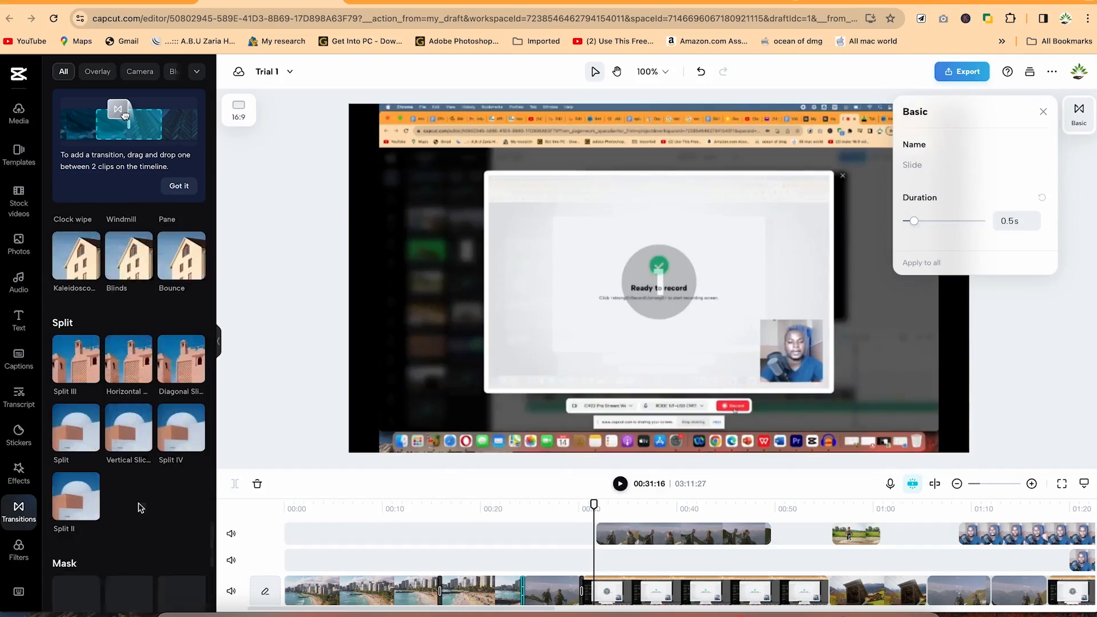
scroll(139, 506, down, 4)
scroll(136, 505, down, 5)
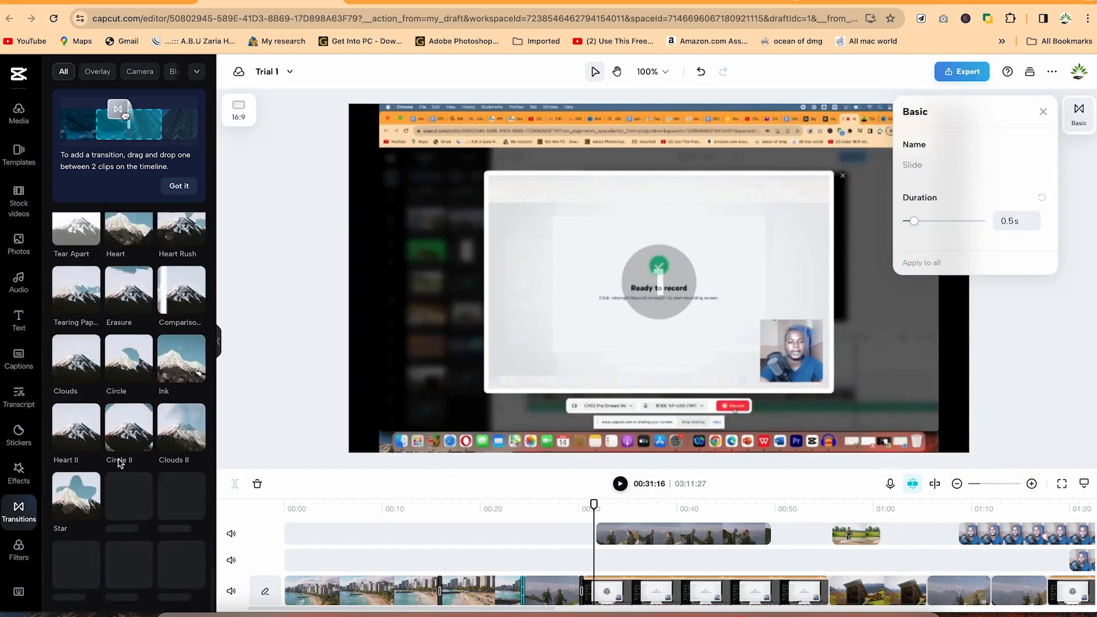
scroll(122, 464, down, 2)
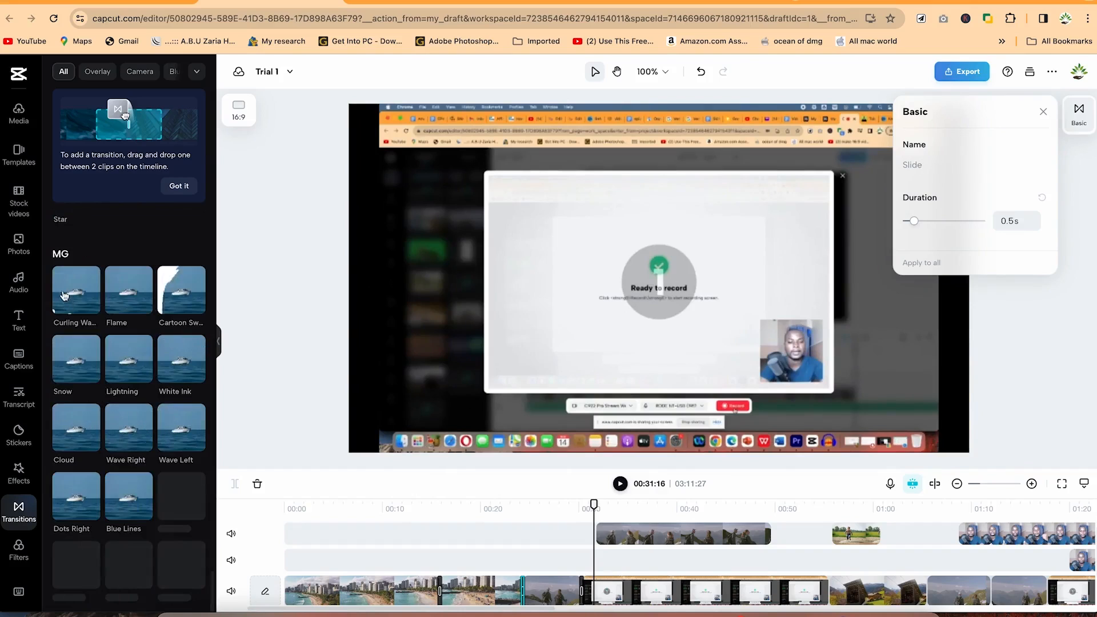
scroll(110, 390, down, 2)
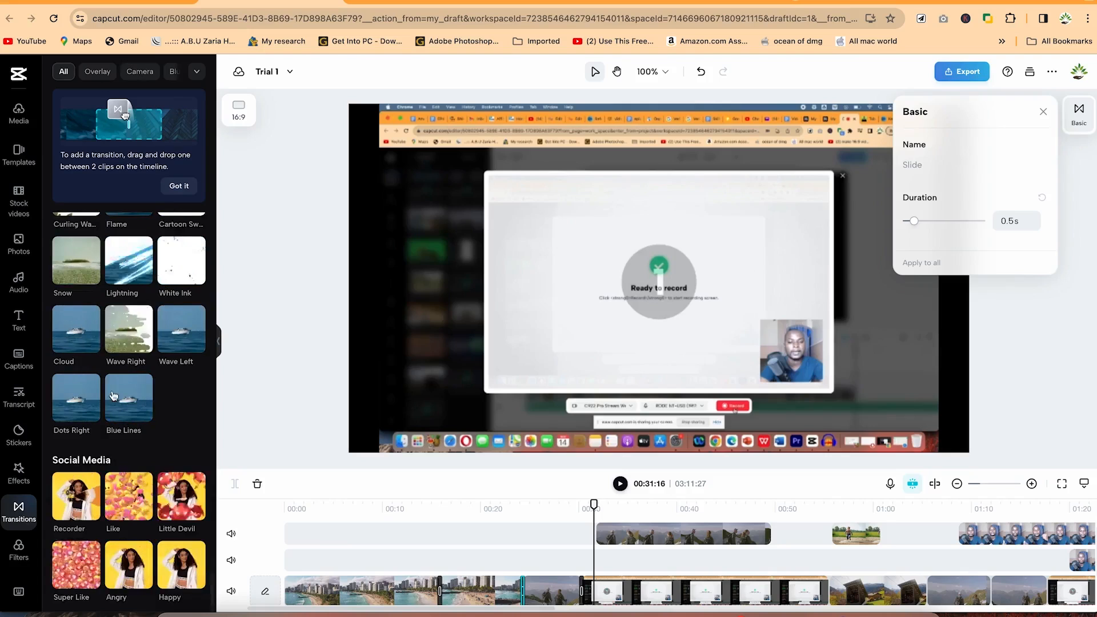
click(196, 71)
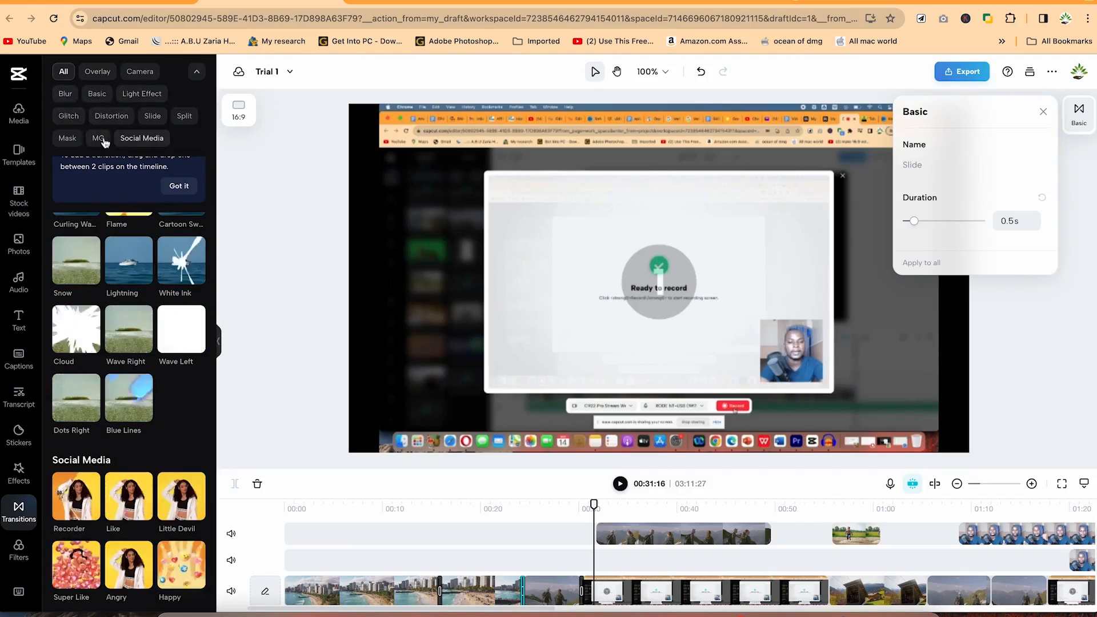
click(151, 116)
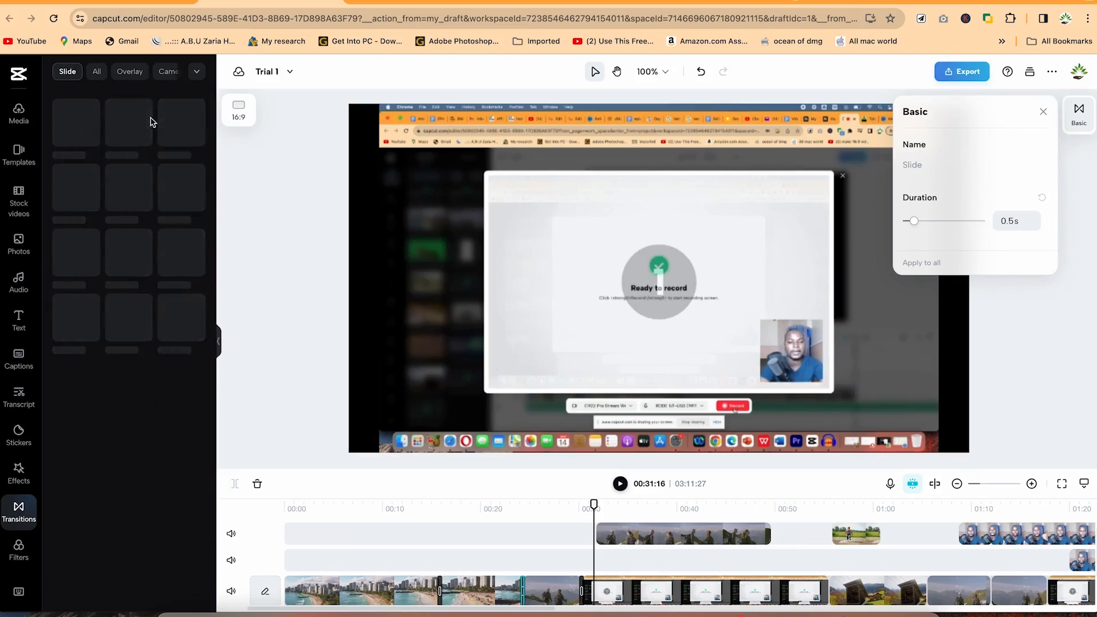
- Filter the transition library to the Split category
click(198, 73)
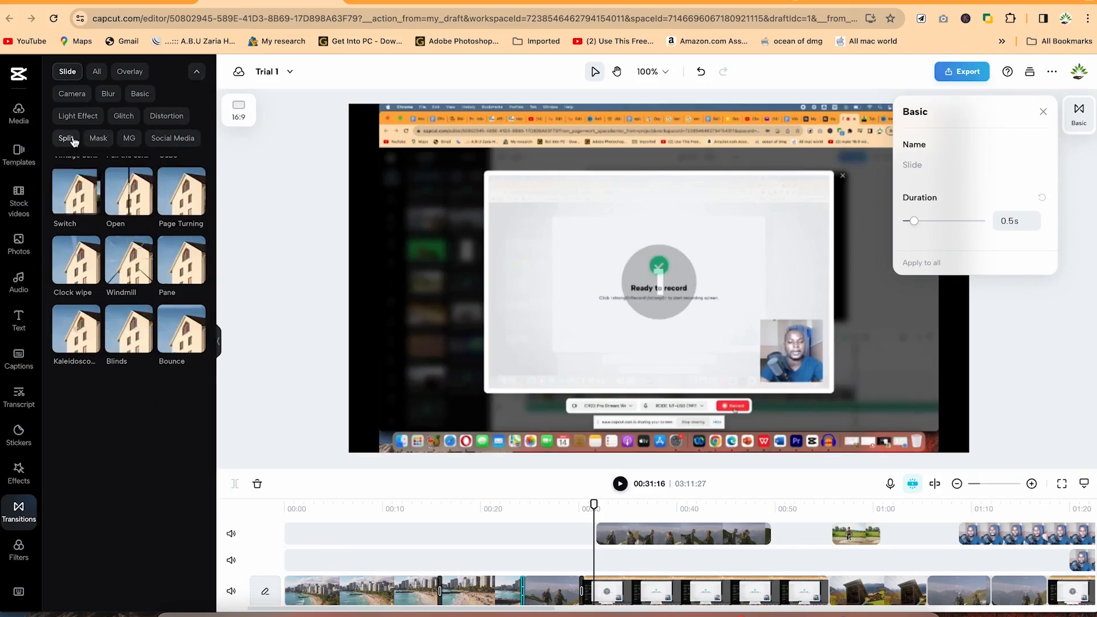
click(68, 138)
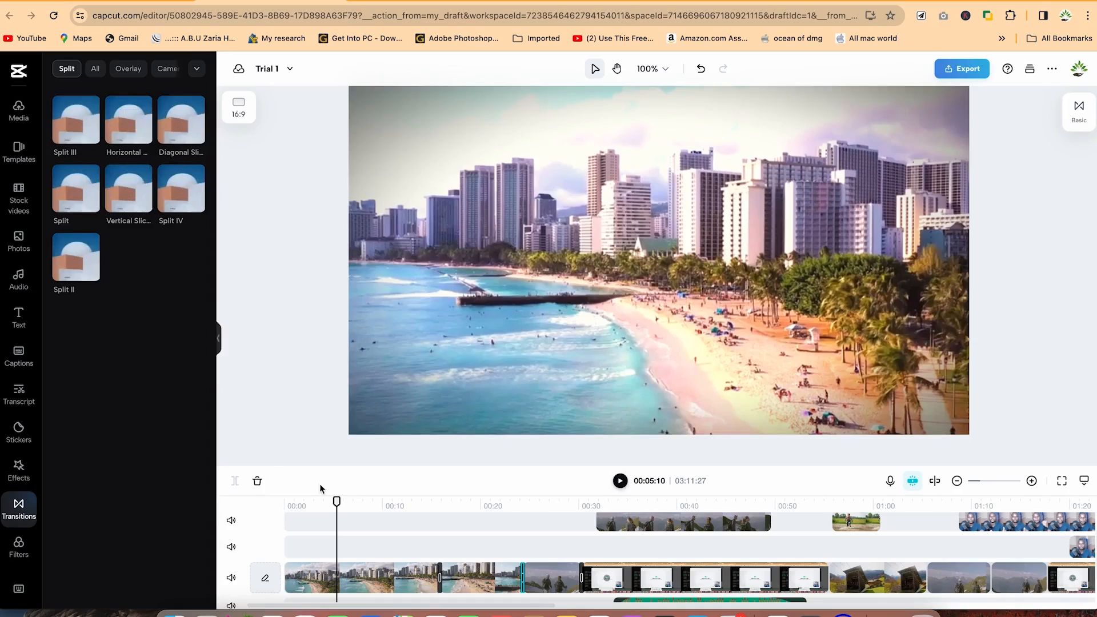
- Add the Dream Escape – The Tides.mp3 track below the existing audio and align its start with 00:00
scroll(359, 535, down, 2)
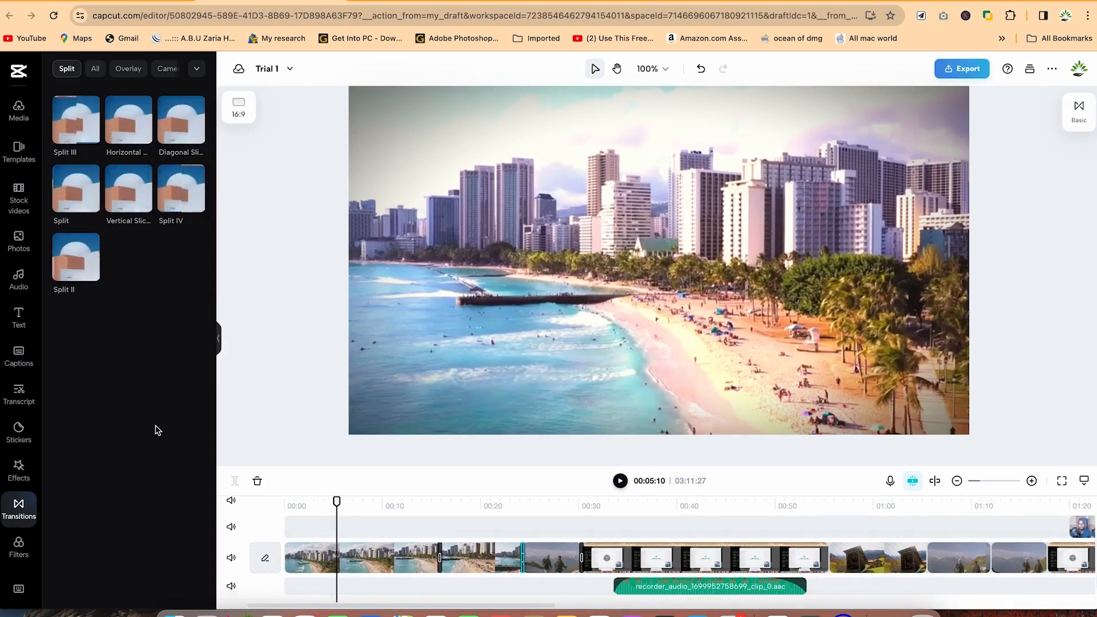
click(18, 114)
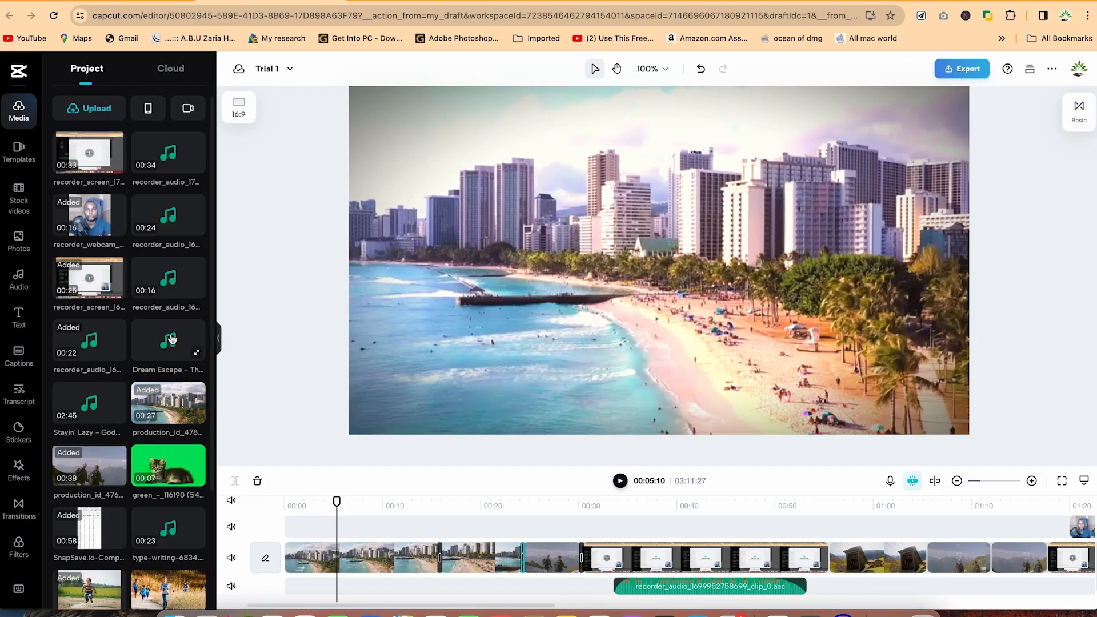
drag(169, 341, 308, 597)
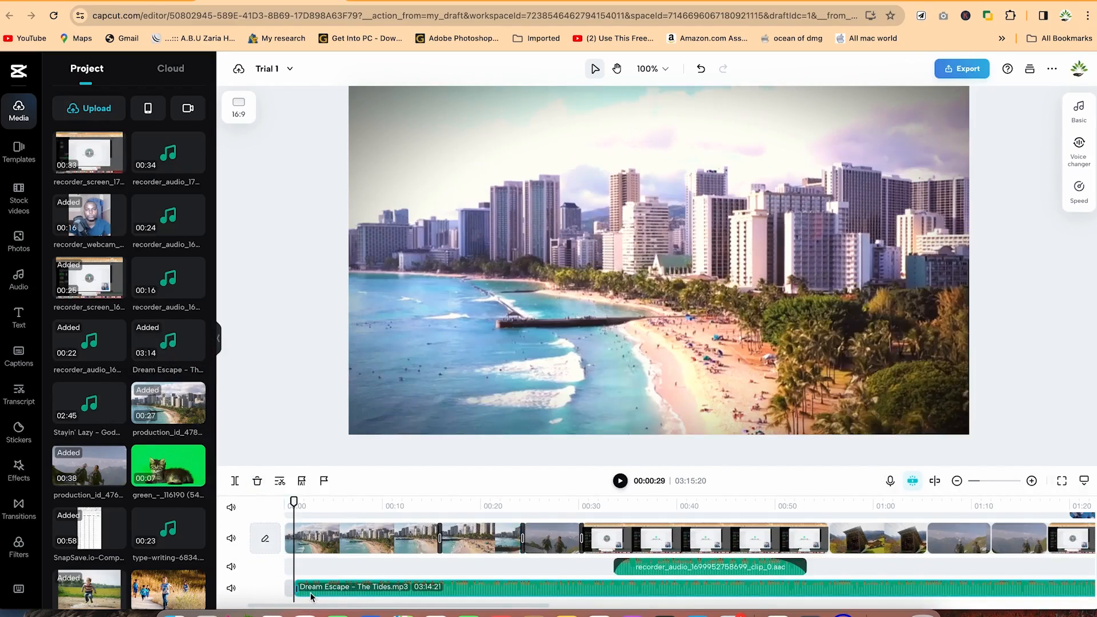
mouse_move(351, 592)
mouse_down()
mouse_move(318, 583)
mouse_move(332, 590)
mouse_up()
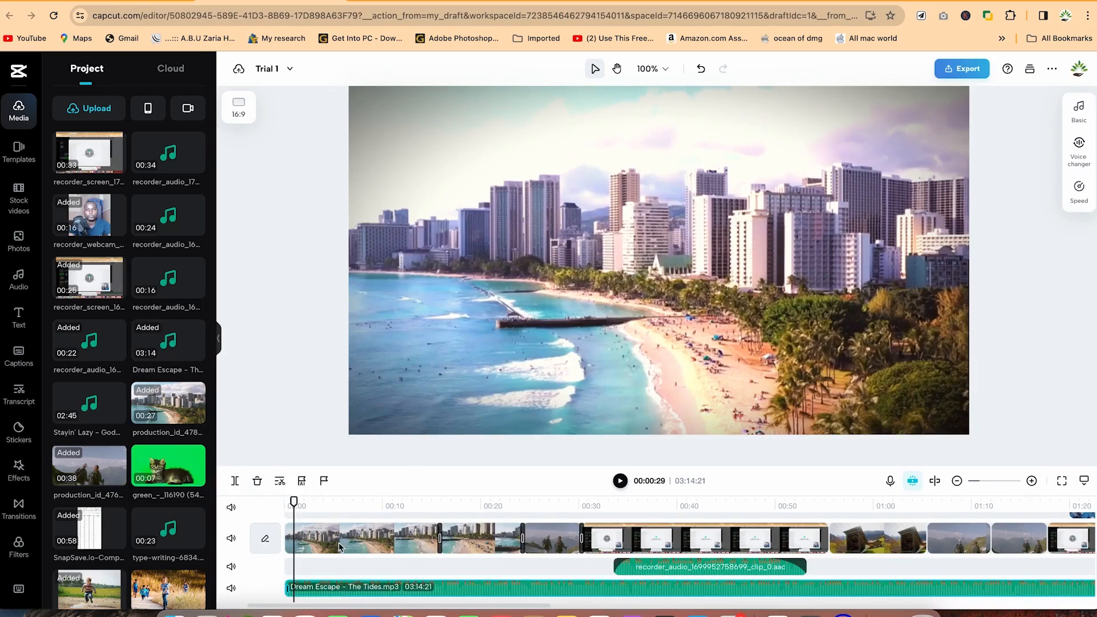
- Play back the project's opening seconds to hear the added Dream Escape music
drag(292, 500, 283, 500)
key(space)
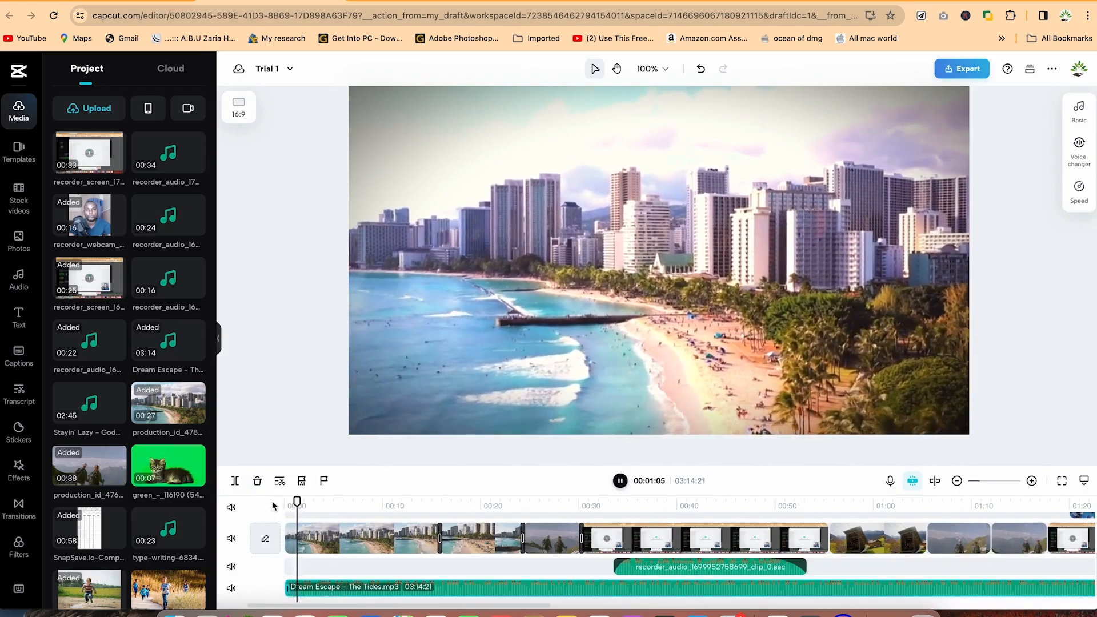
key(space)
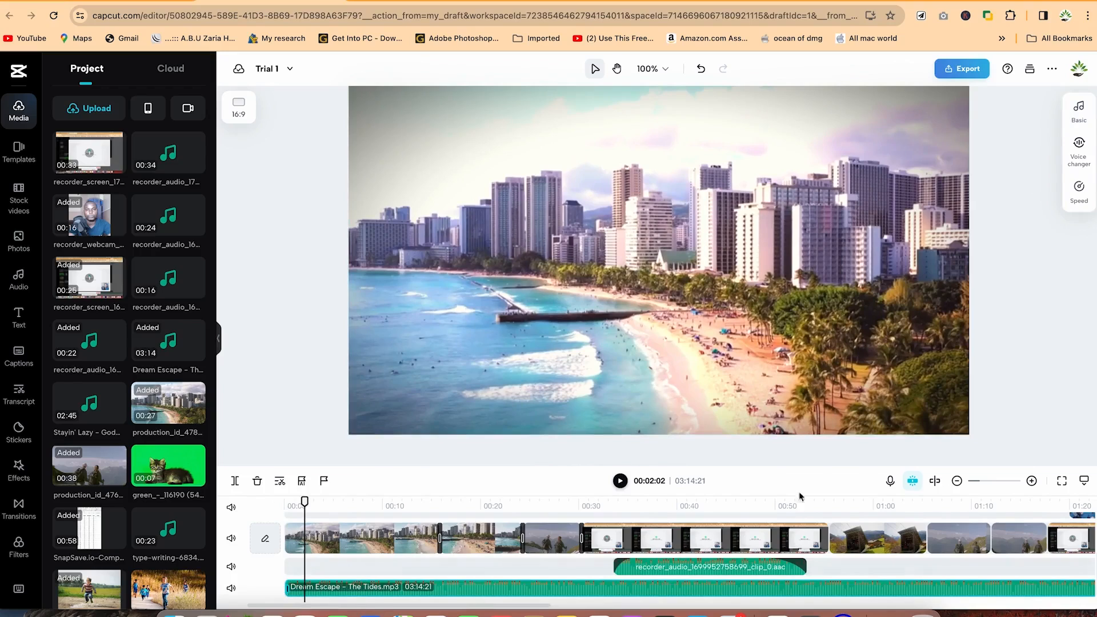
- Lower the Dream Escape music's volume to -45.9 dB and play back the opening to judge the level
click(1079, 112)
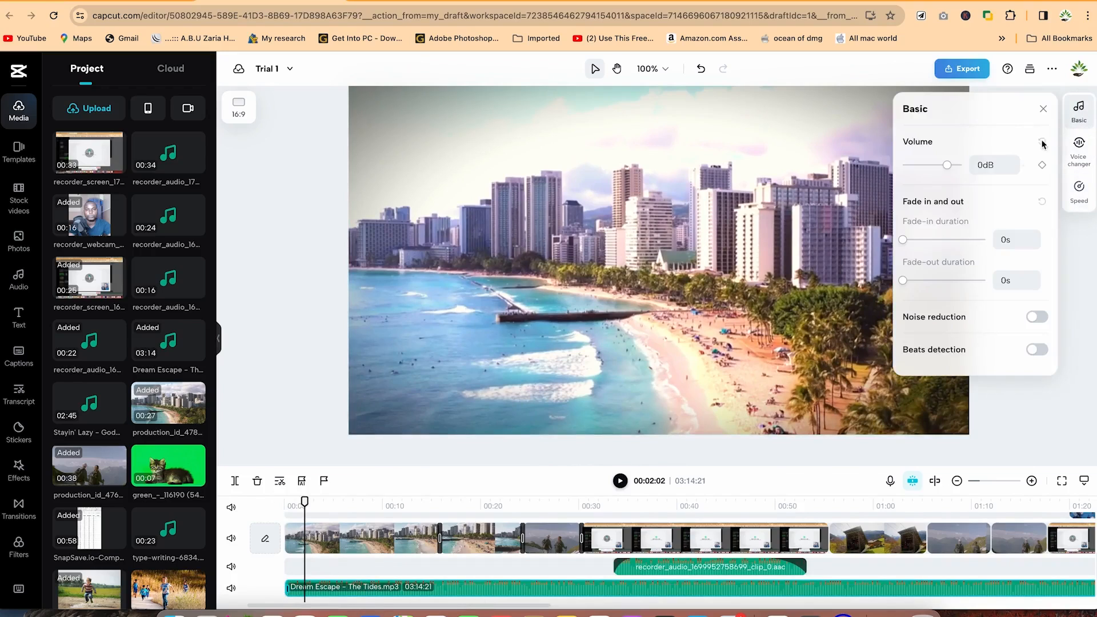
drag(946, 165, 914, 169)
key(space)
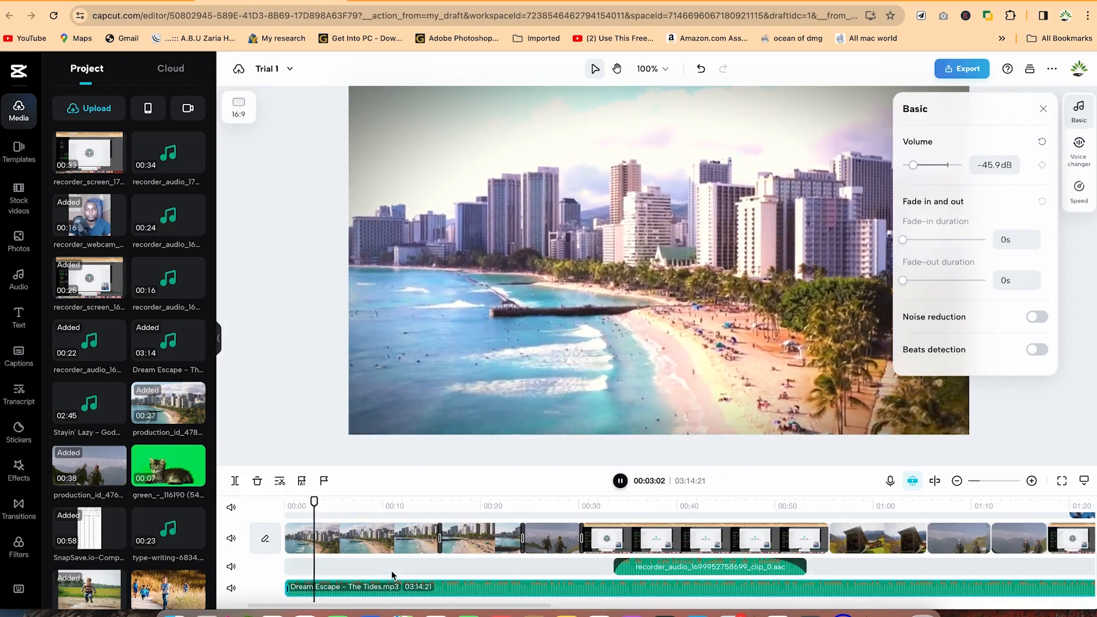
key(space)
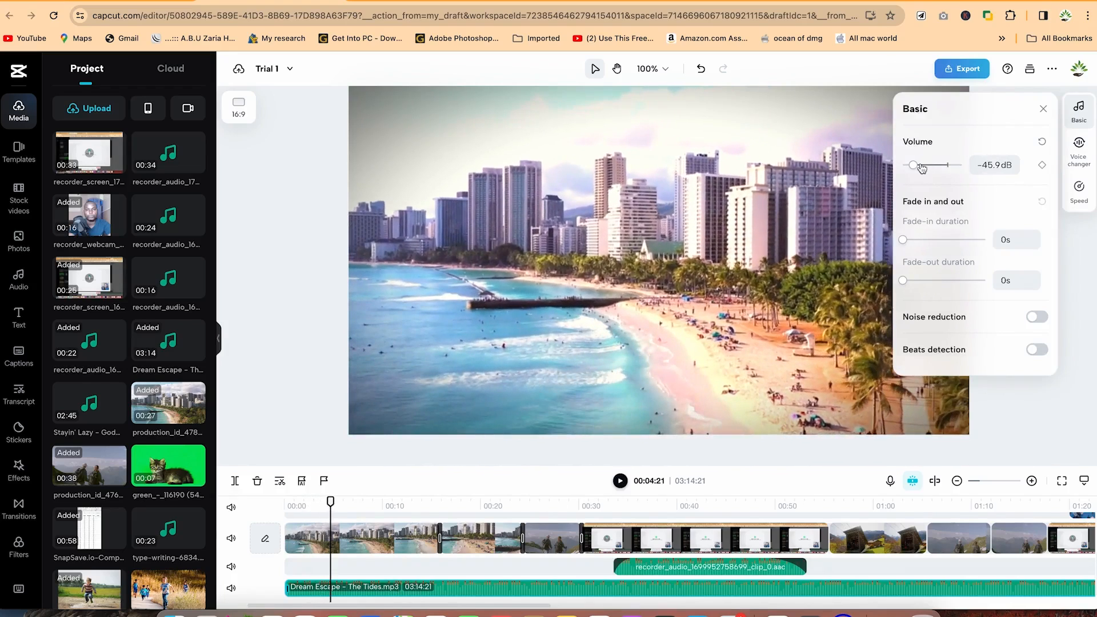
- Set the Dream Escape music's volume to -26.7 dB and listen to the beach clip with it
drag(914, 167, 929, 176)
key(space)
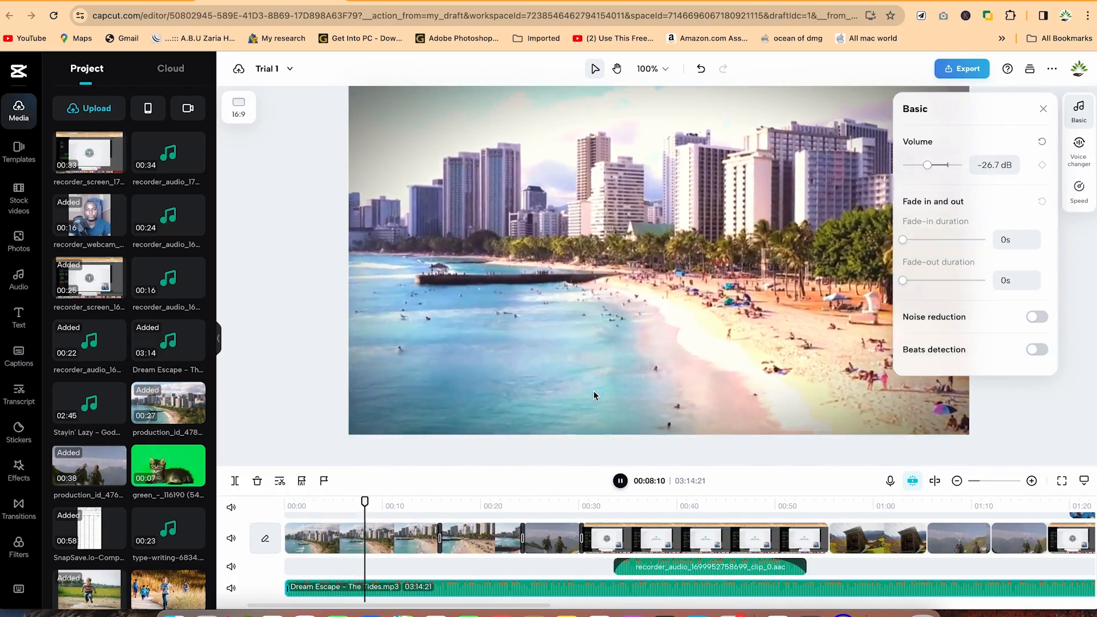
key(XF86AudioRaiseVolume)
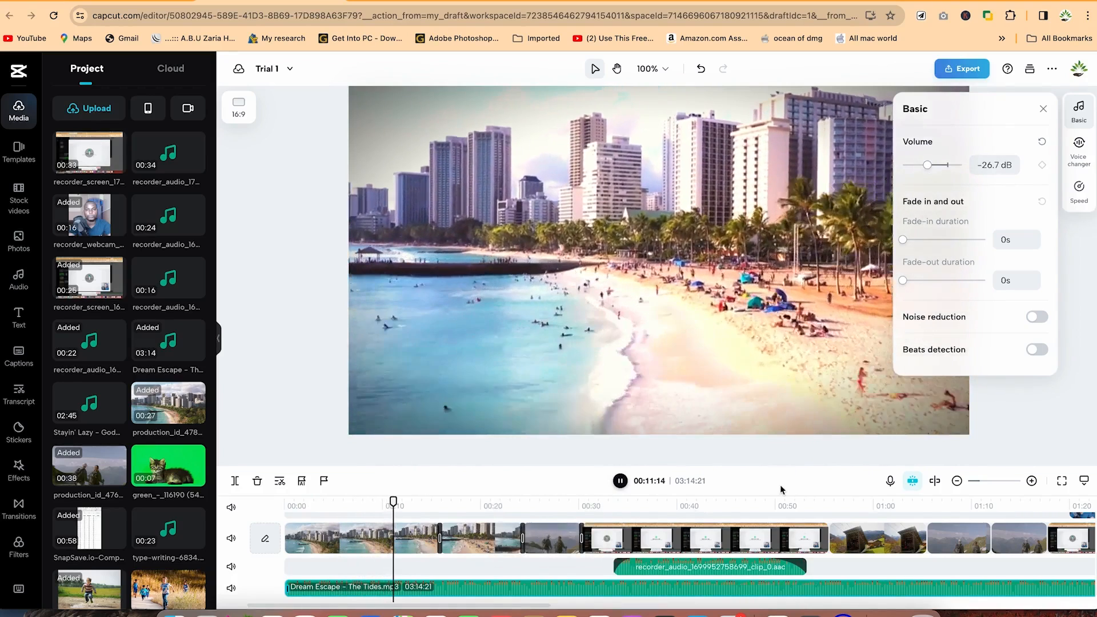
key(space)
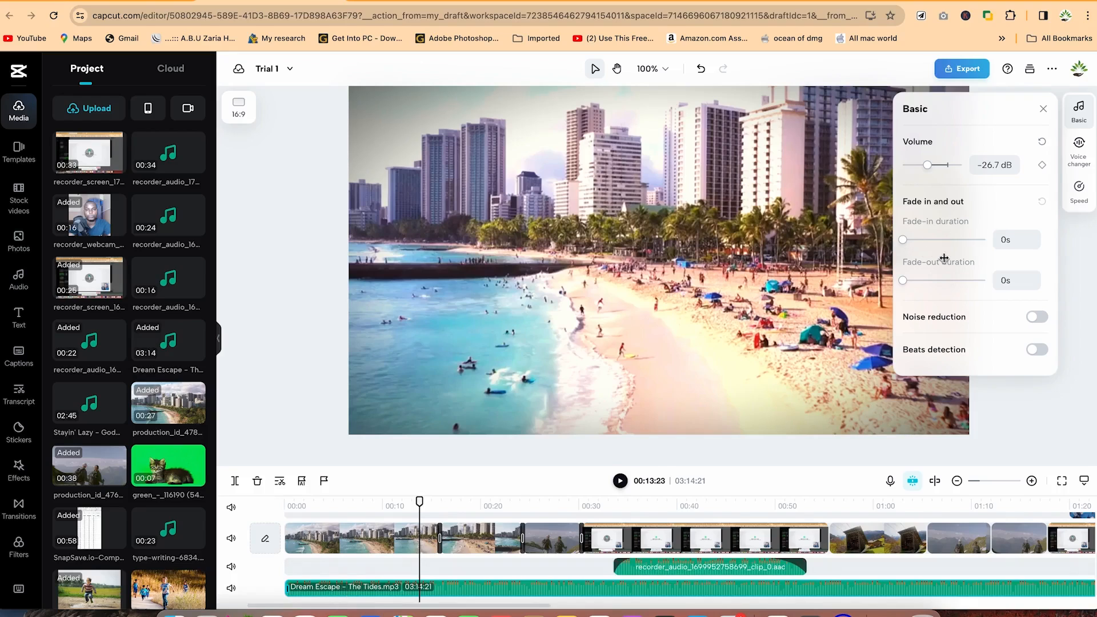
- Set the music's fade-in duration to 6.9 s and trim its end to a clip length of 02:03:03
drag(906, 246, 960, 240)
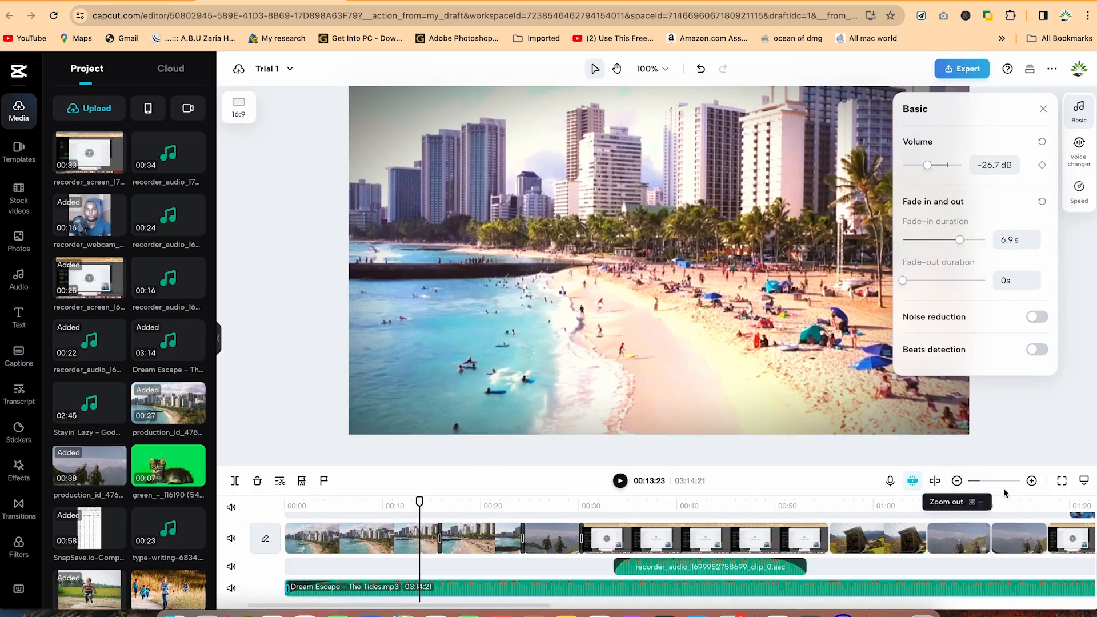
click(957, 481)
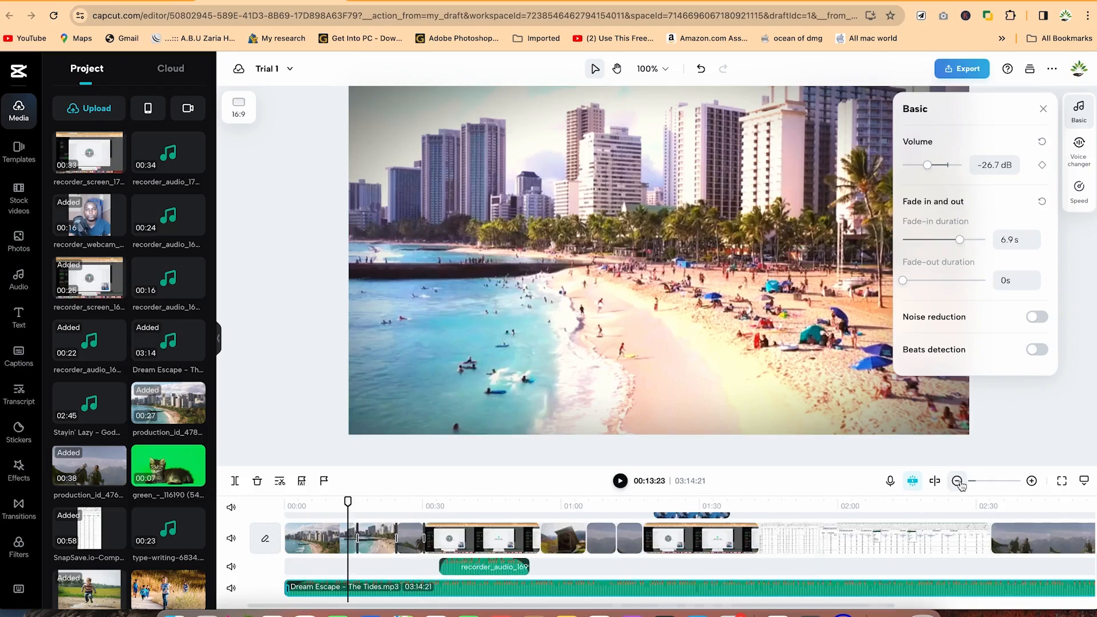
click(960, 483)
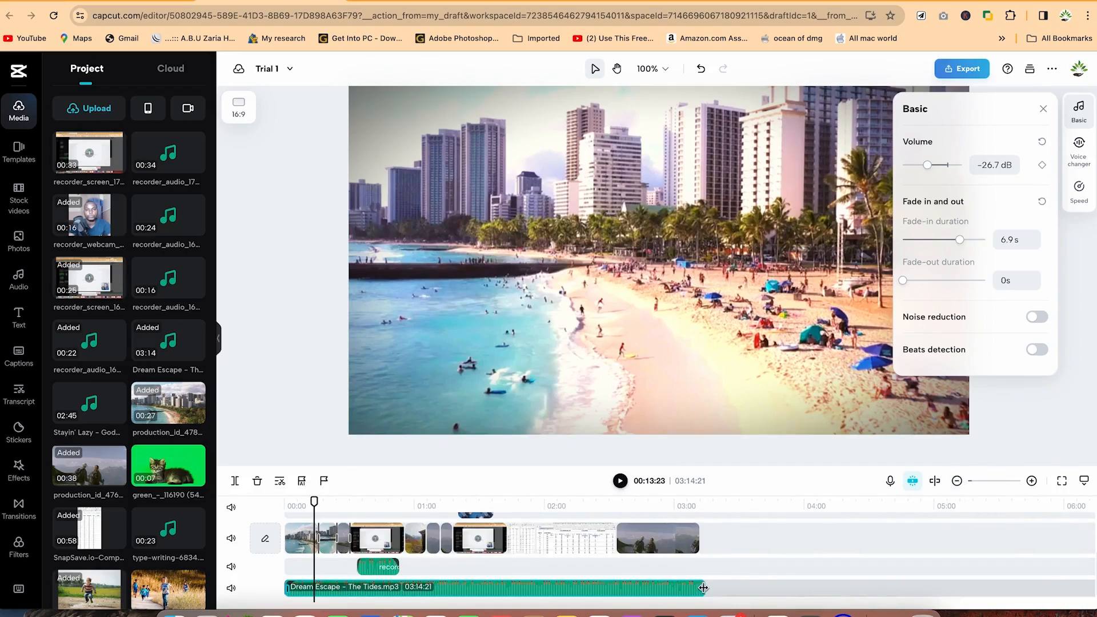
drag(703, 587, 551, 587)
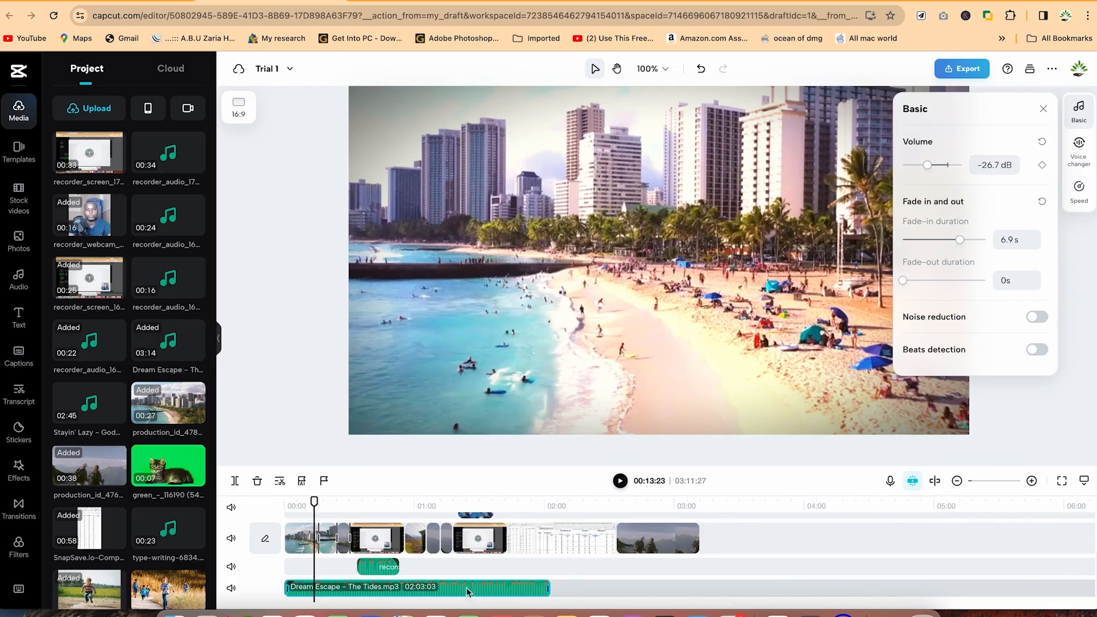
- Split the Dream Escape music at 01:42:28 and delete the part after the cut
drag(312, 501, 505, 520)
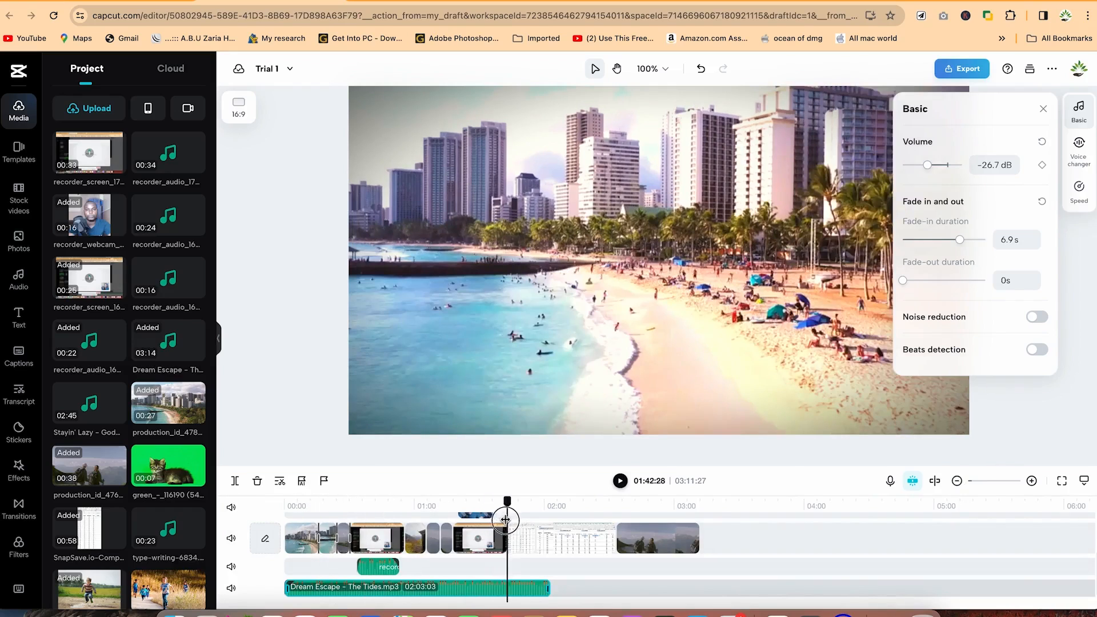
click(235, 480)
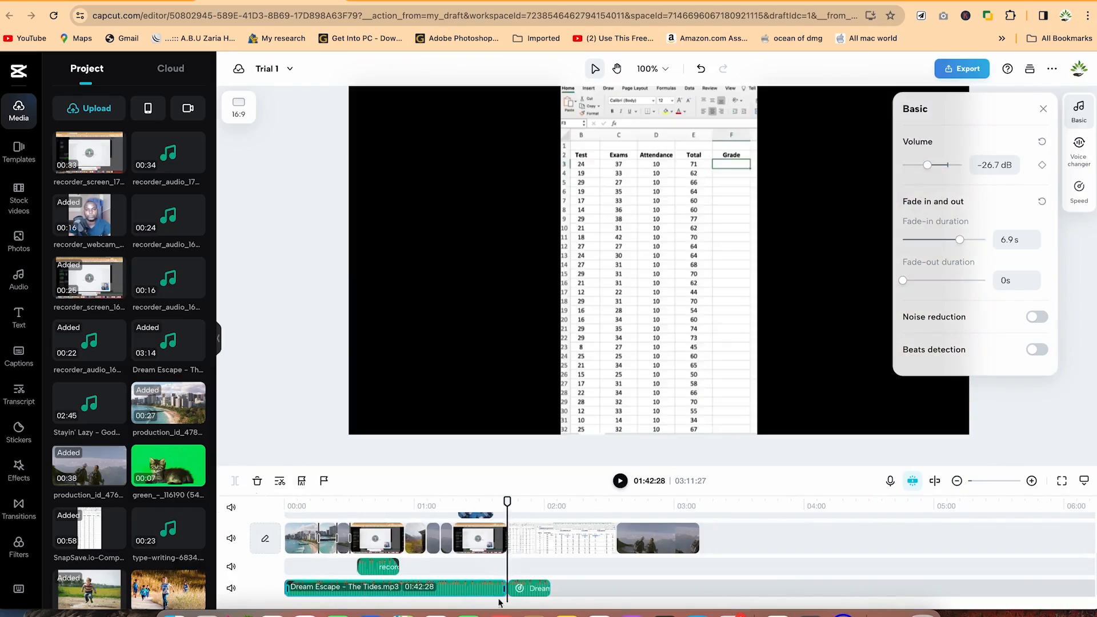
click(526, 594)
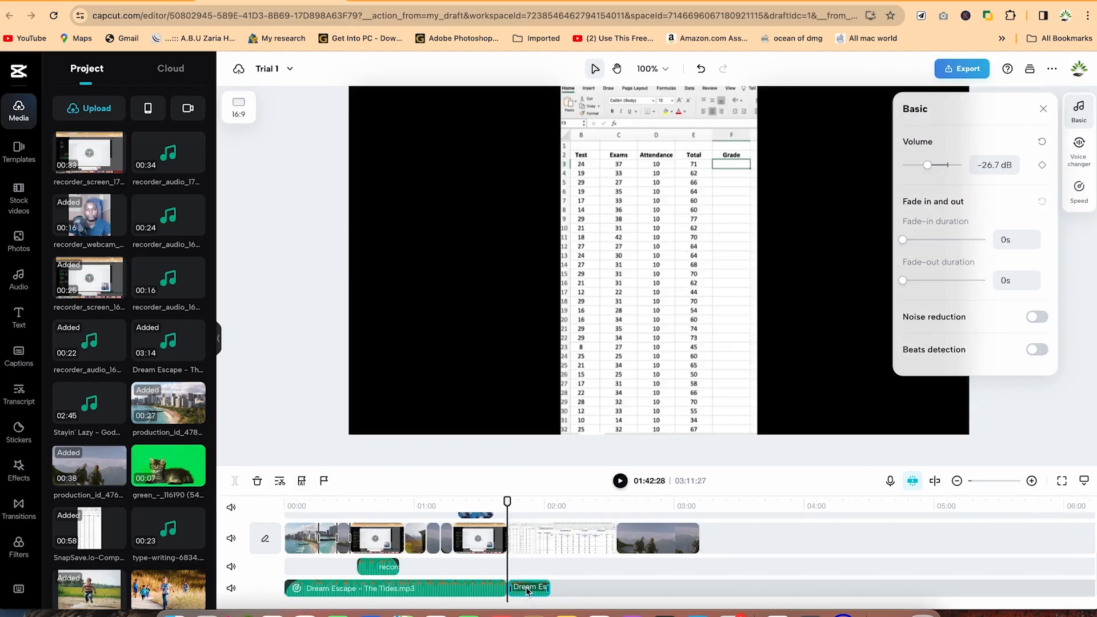
key(Delete)
- Set the fade-out duration of the remaining Dream Escape music clip to 8.5 s
click(488, 594)
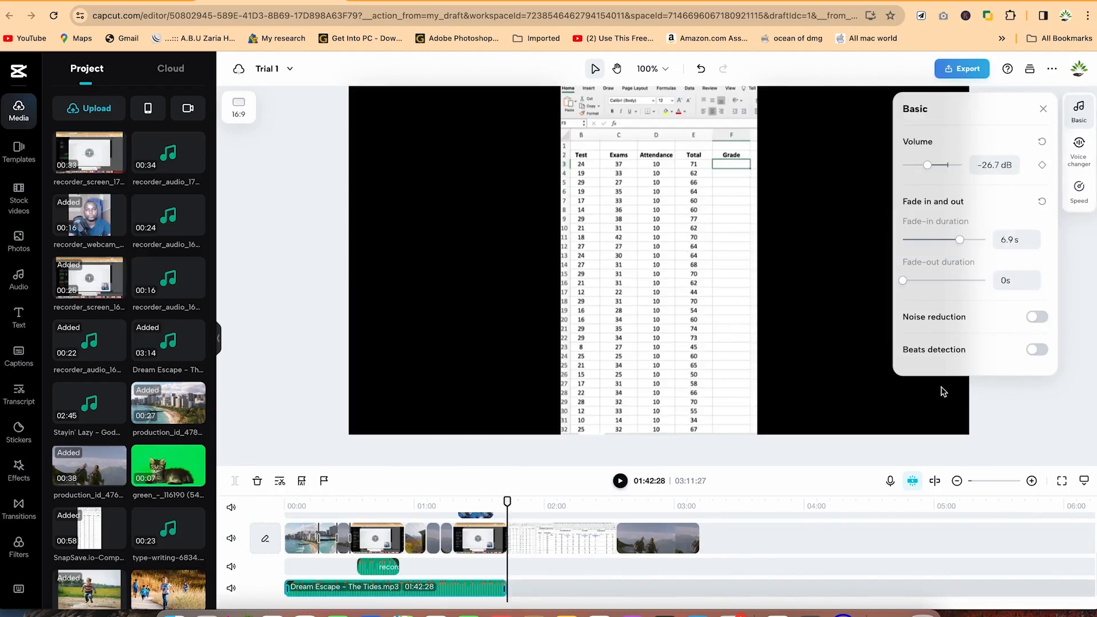
drag(903, 285, 957, 292)
drag(963, 286, 973, 292)
- Play back the end of the music to hear its fade-out, and return the playhead to 01:17:22
drag(507, 501, 494, 501)
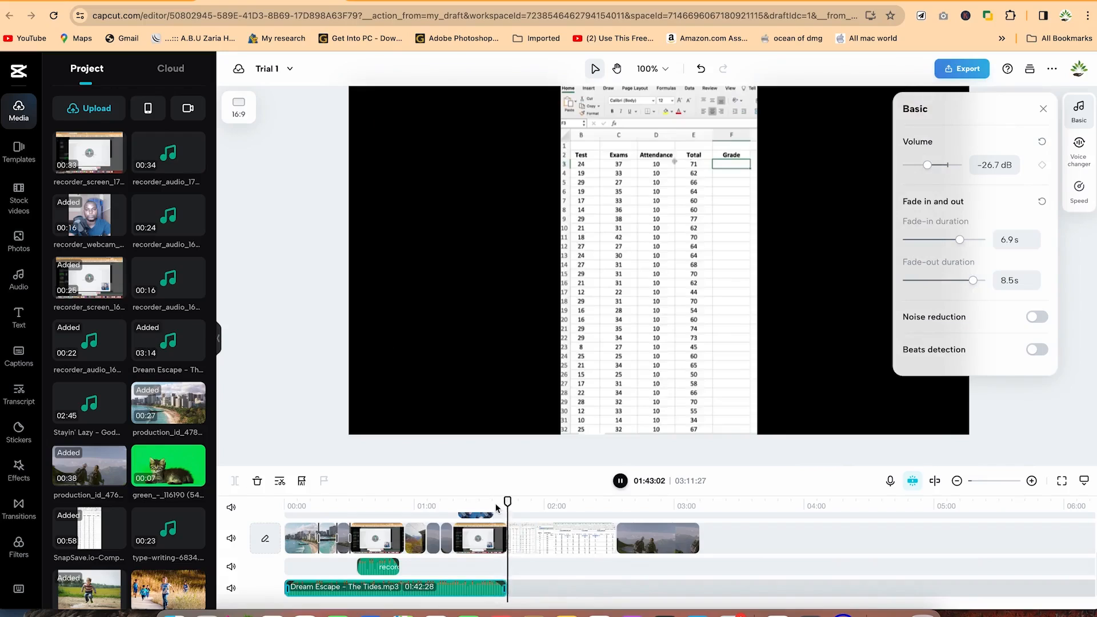
key(space)
drag(507, 500, 449, 506)
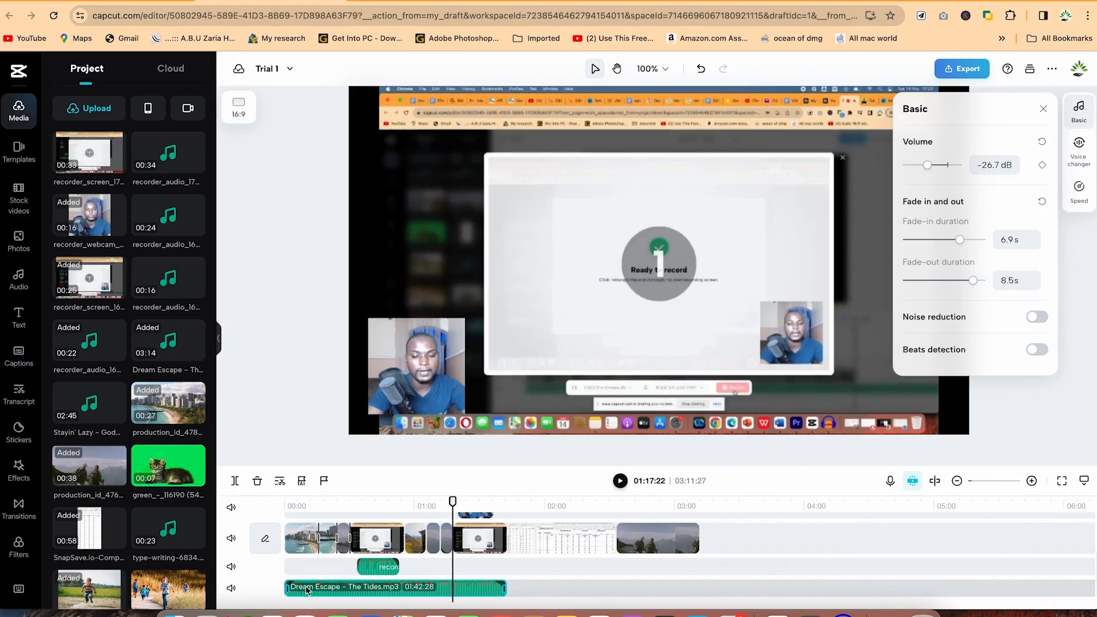
- Trim the music's start to a clip length of 01:34:12 and move the clip to begin at about 01:15
drag(288, 585, 304, 586)
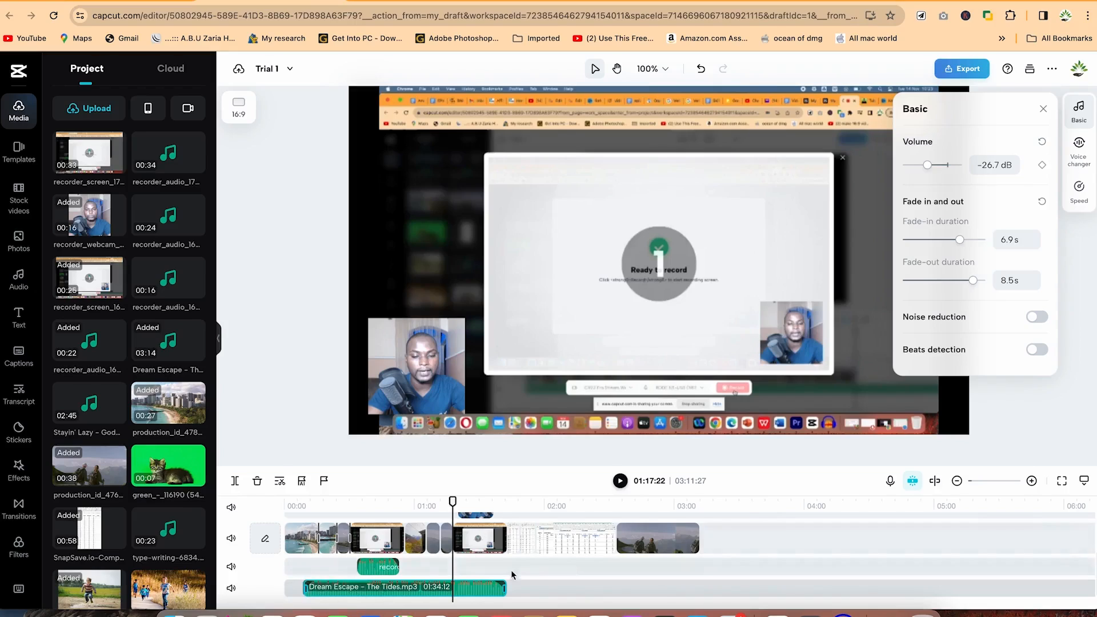
drag(406, 591, 480, 574)
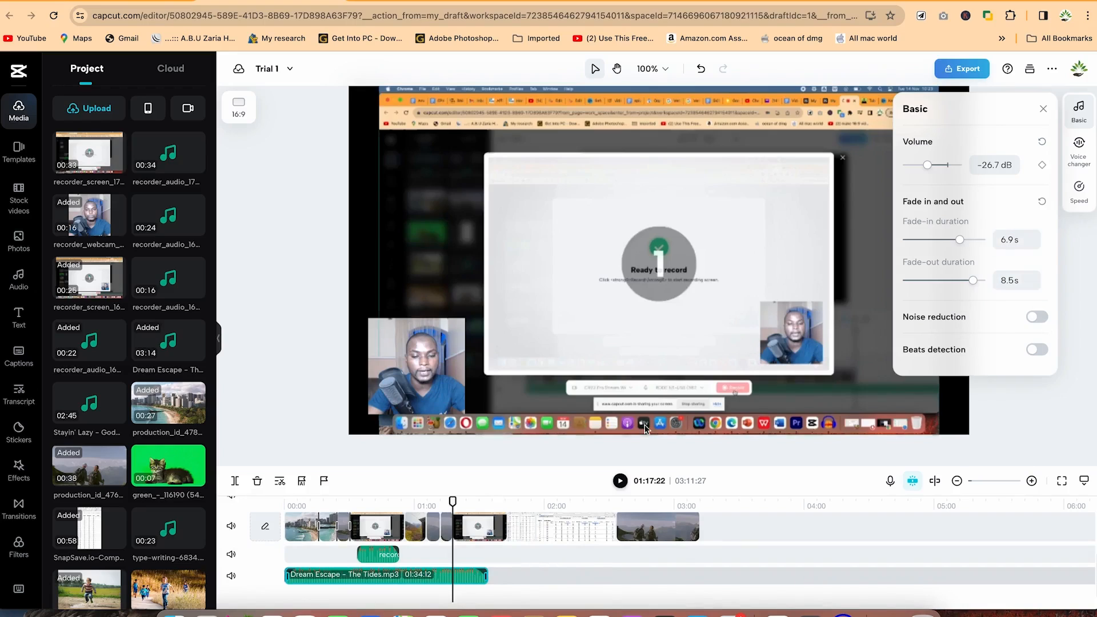
drag(399, 582, 561, 584)
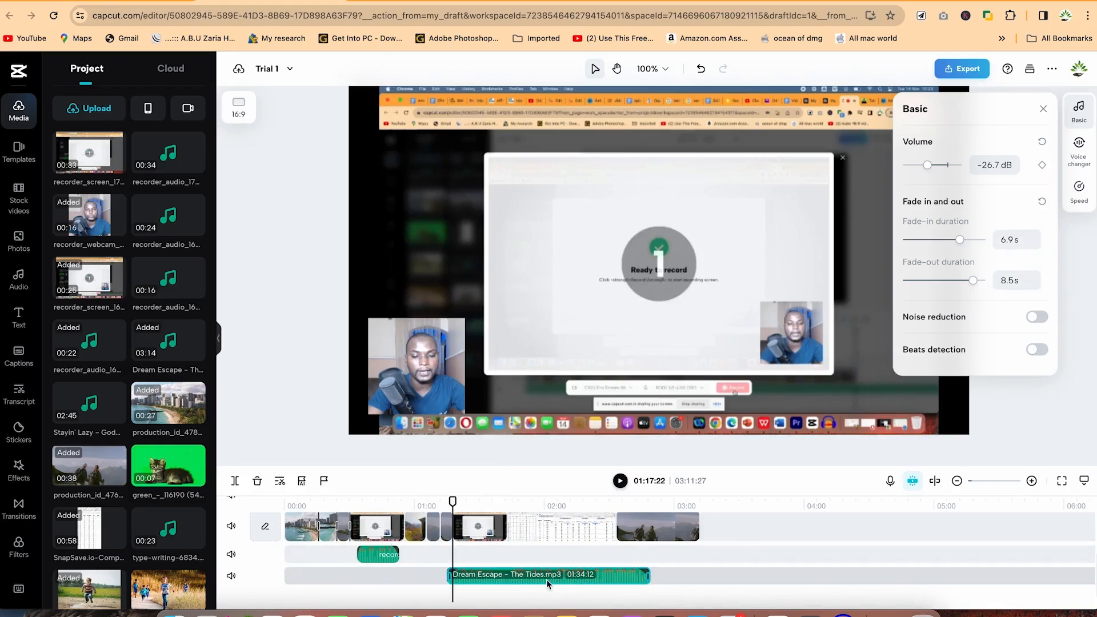
- Add the 24-second recorder audio clip at 00:00 on the music's track and play it from the start
click(174, 240)
drag(174, 244, 288, 582)
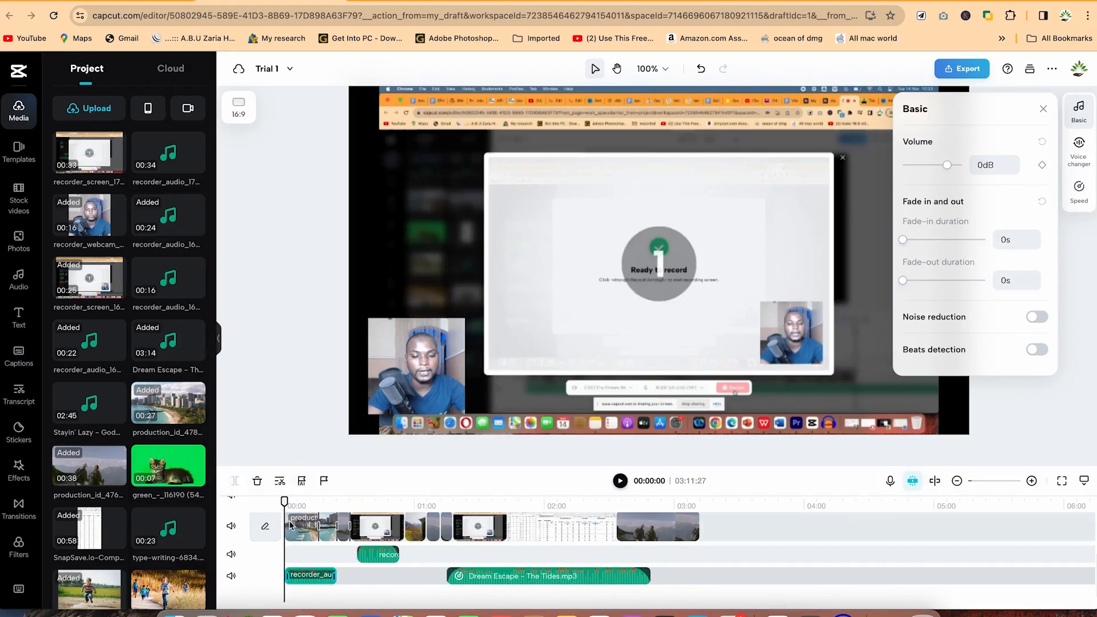
key(space)
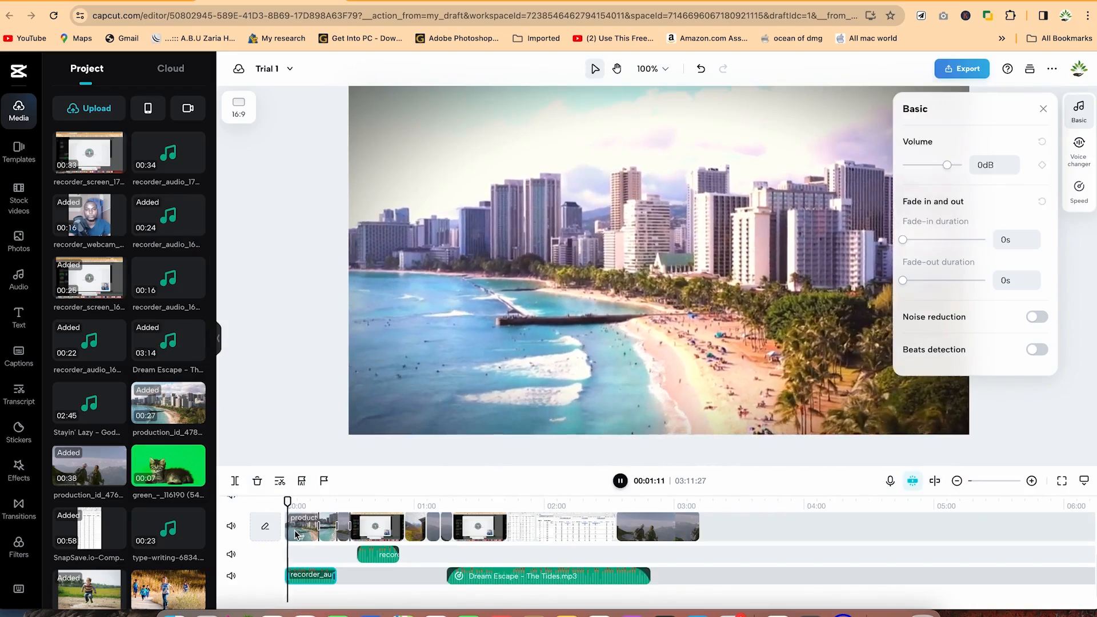
- Raise the volume of the recorder audio clip at 00:00 to 7.5 dB
click(304, 575)
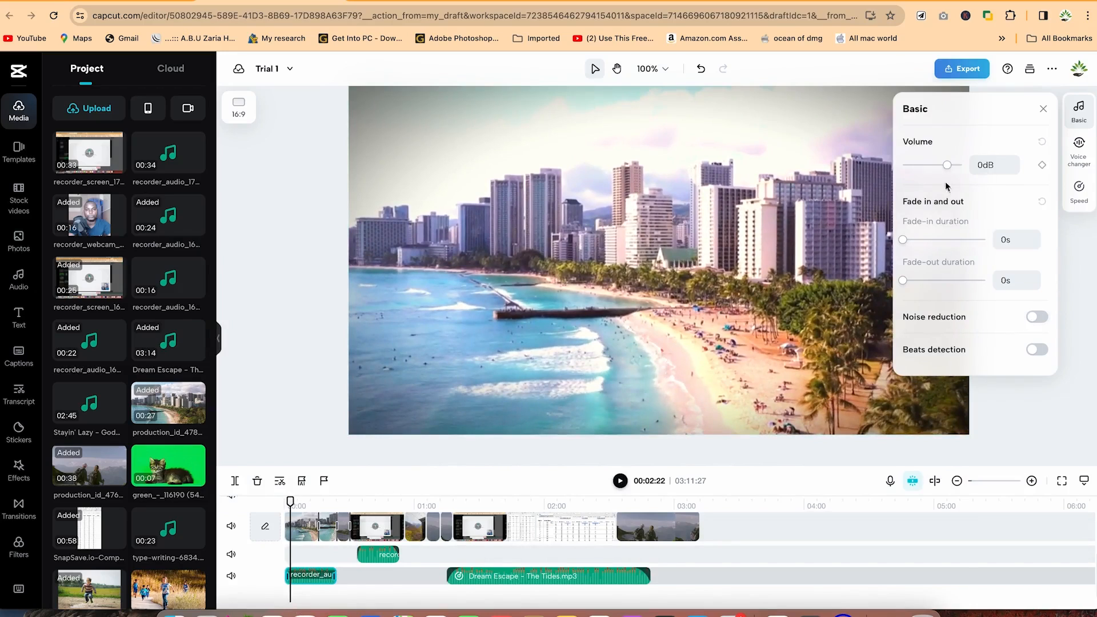
drag(949, 170, 953, 168)
- Try a 0.9 s fade-in and a short fade-out on the recorder audio clip, and return both durations to 0 s
drag(904, 239, 910, 239)
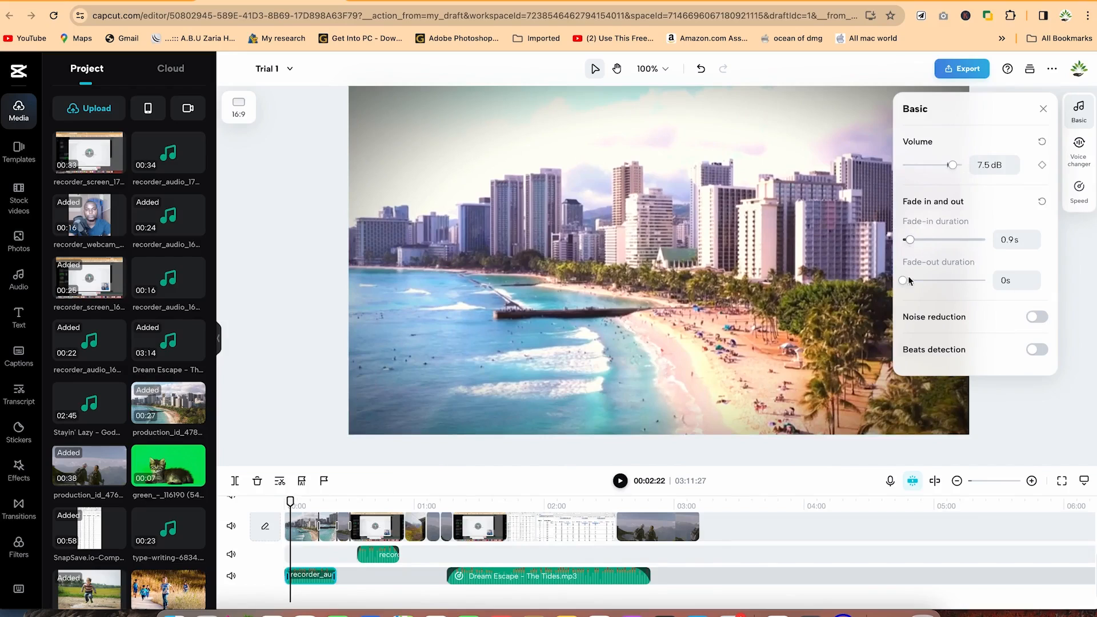
drag(905, 286, 909, 279)
drag(910, 241, 904, 240)
drag(909, 281, 868, 280)
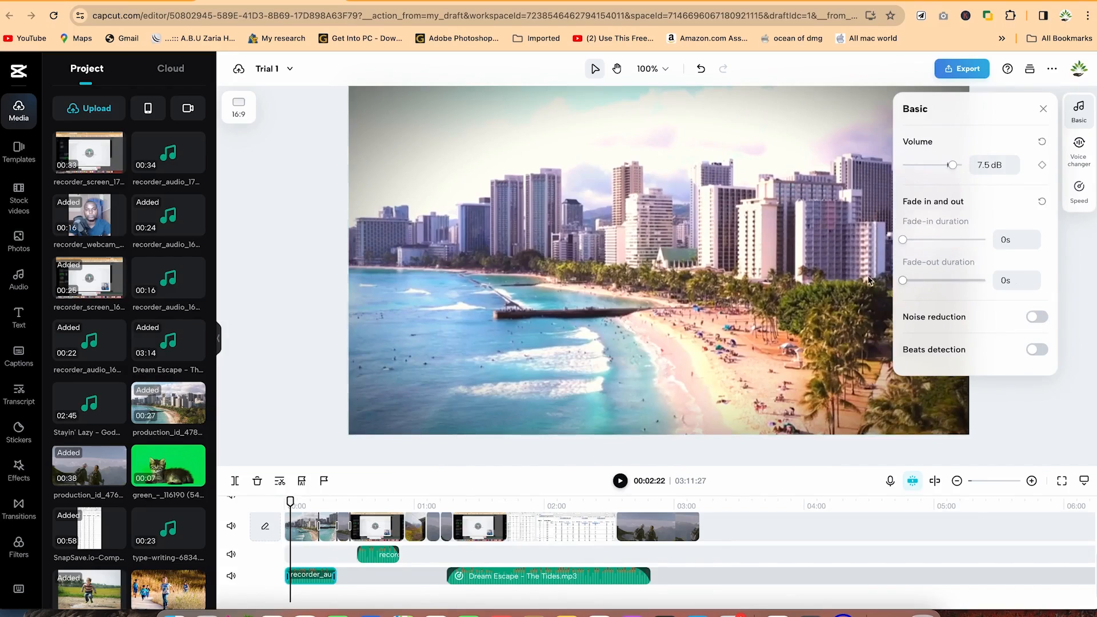
- Turn on noise reduction for the recorder audio clip and play it back to hear the effect
click(1037, 318)
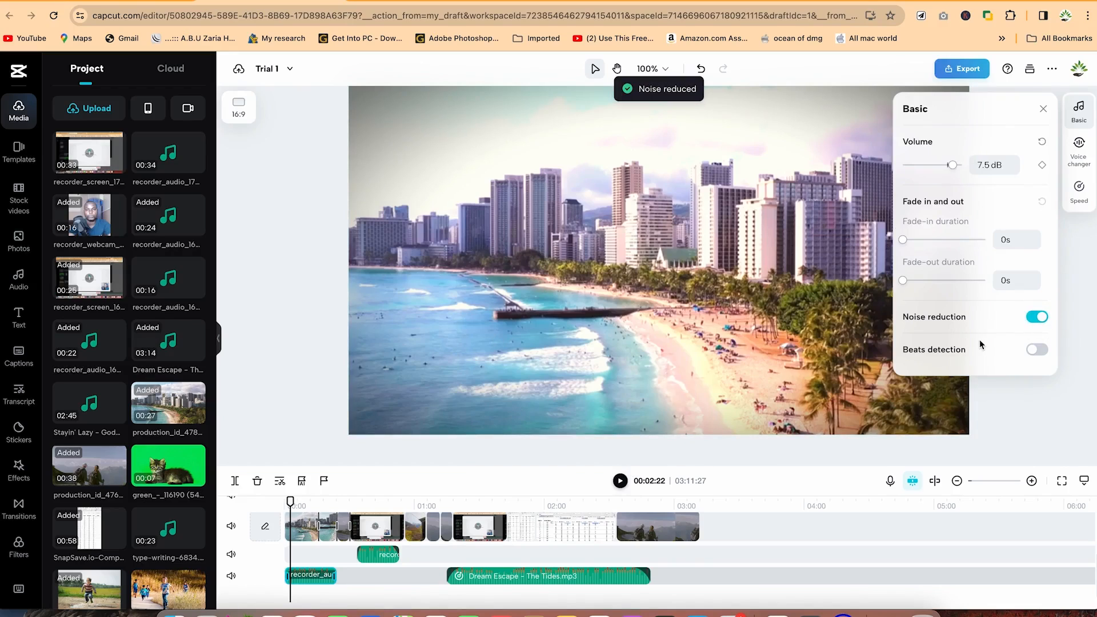
key(space)
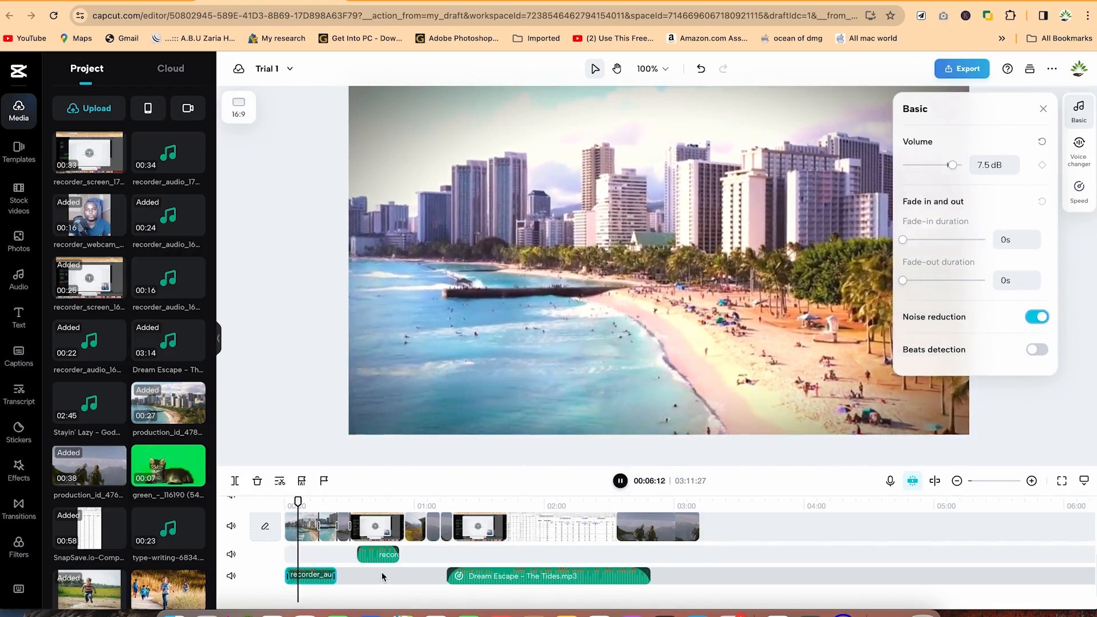
key(space)
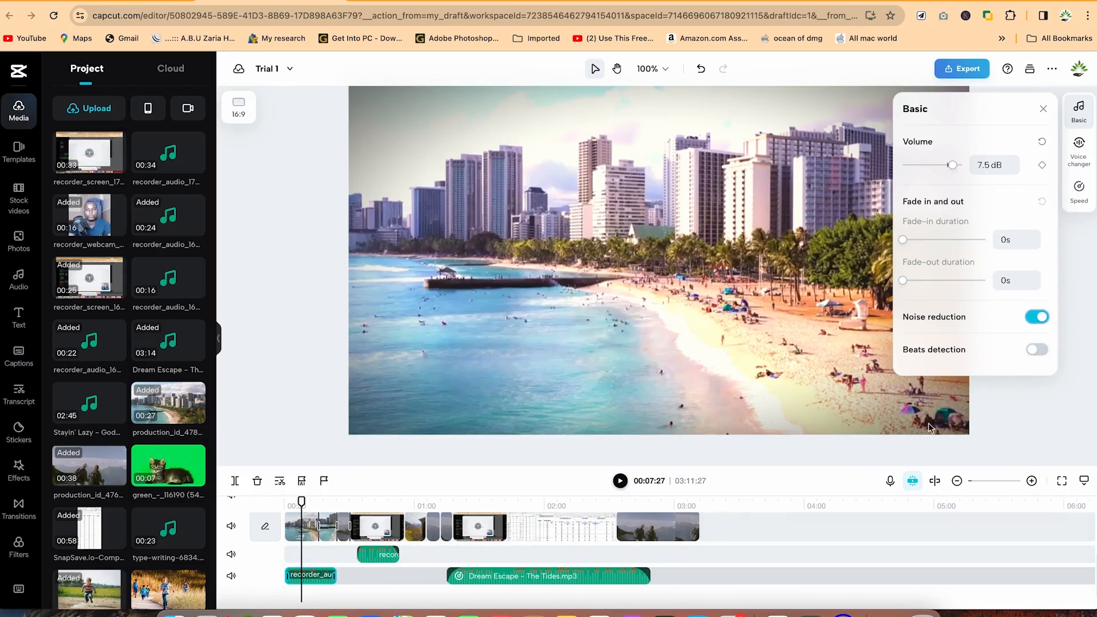
- Try the Chipmunk, Electronic and Lo-Fi voice changer effects on the recorder audio clip at 00:00, listening to each
click(1042, 109)
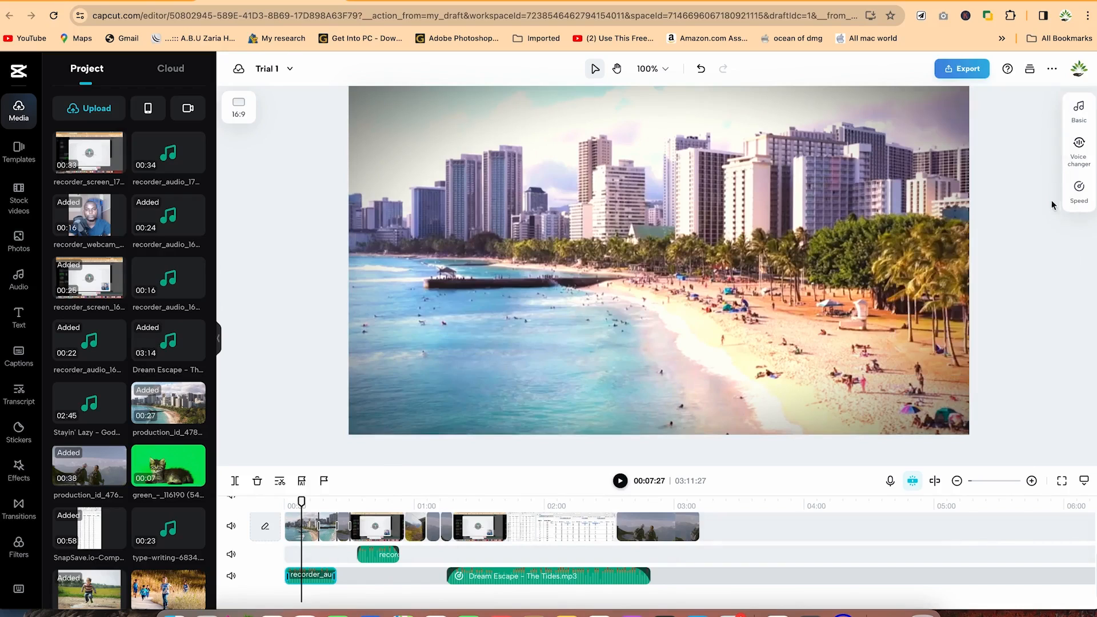
click(1088, 157)
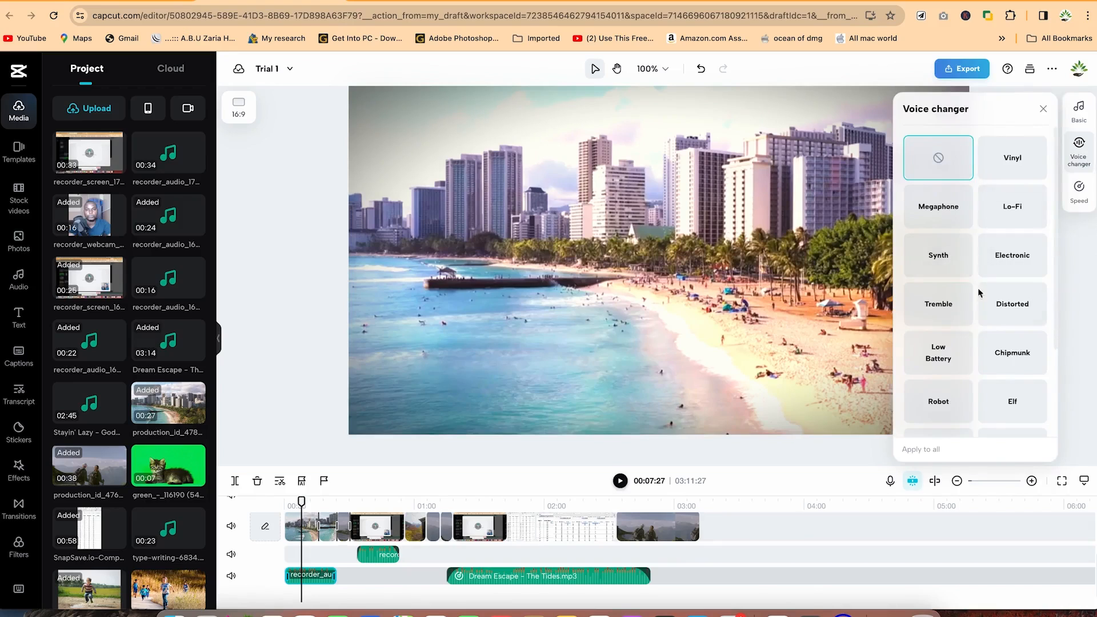
scroll(987, 345, down, 5)
scroll(987, 345, up, 5)
click(1006, 366)
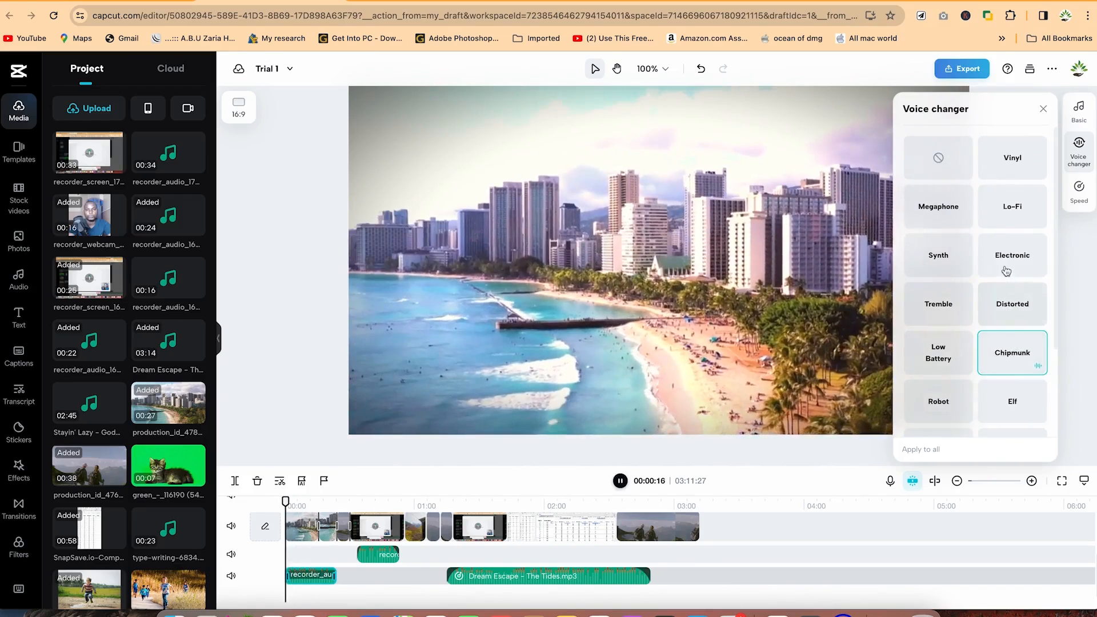
click(1005, 267)
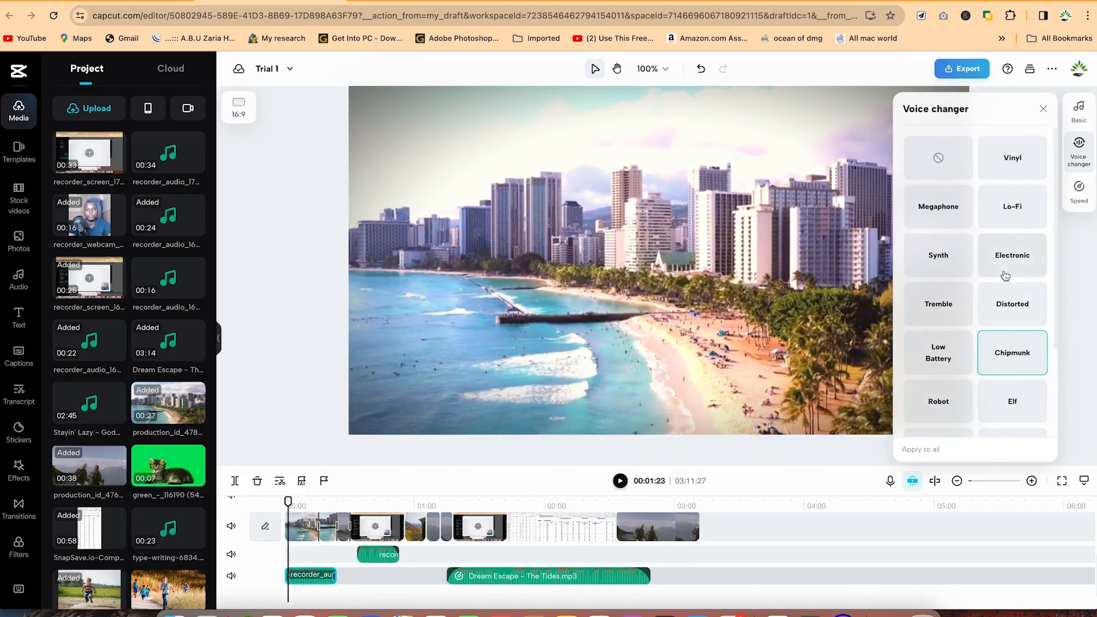
click(1005, 276)
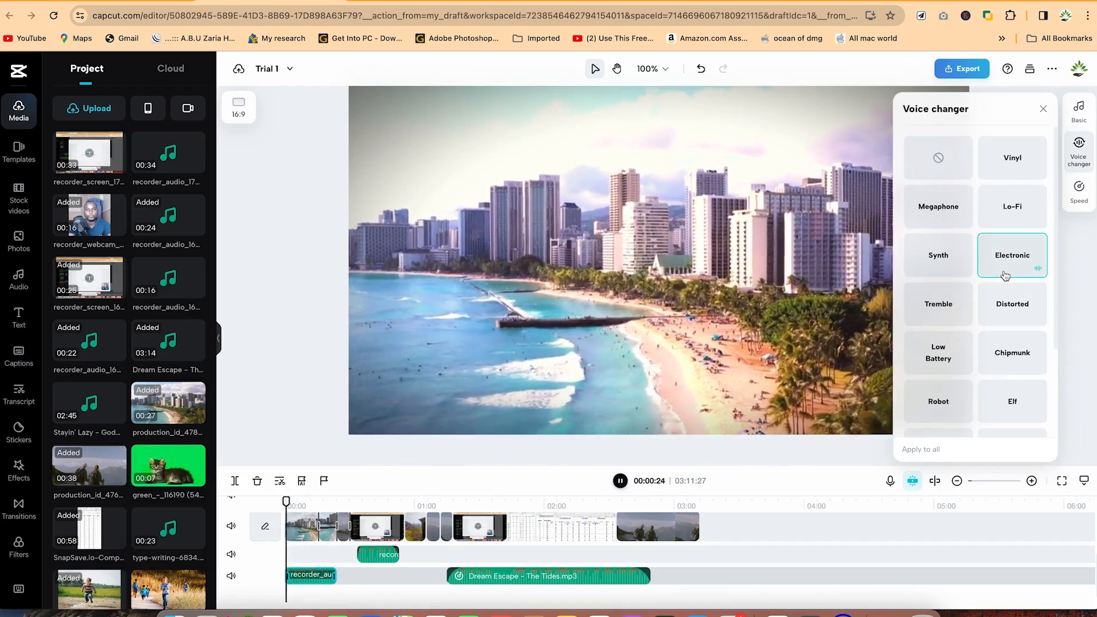
click(1009, 211)
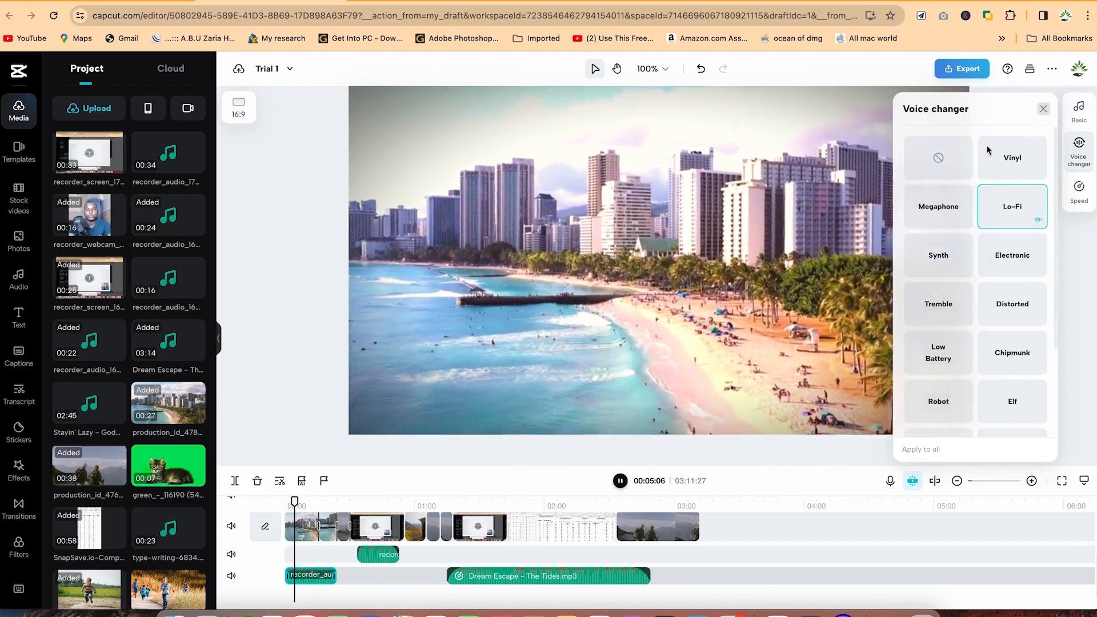
click(1043, 108)
key(space)
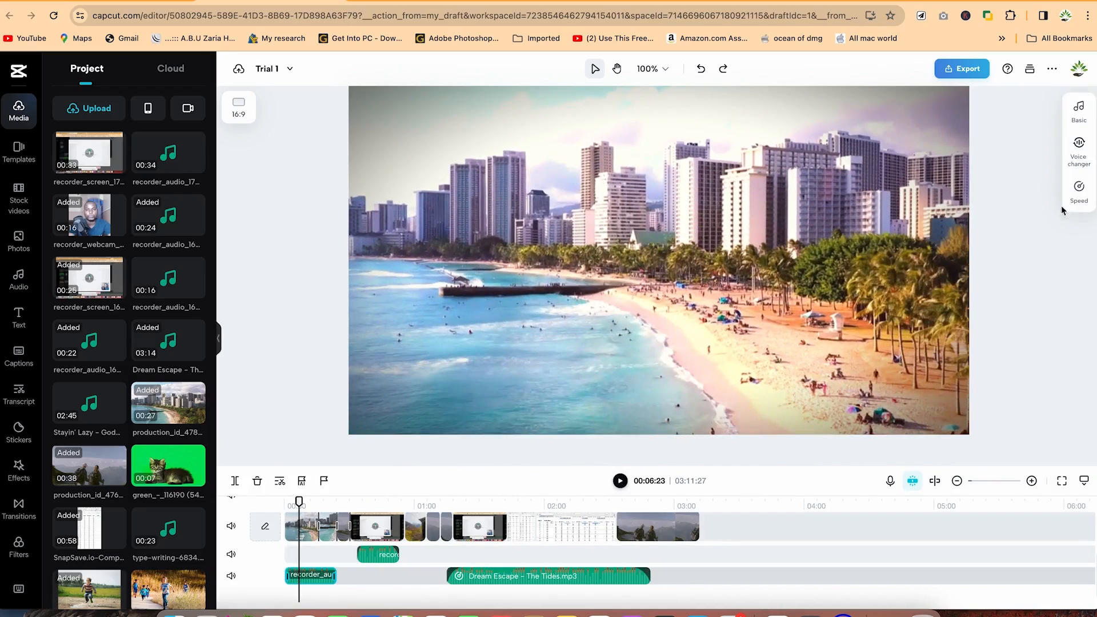
- Remove the voice changer effect from the recorder audio clip at 00:00
click(1081, 149)
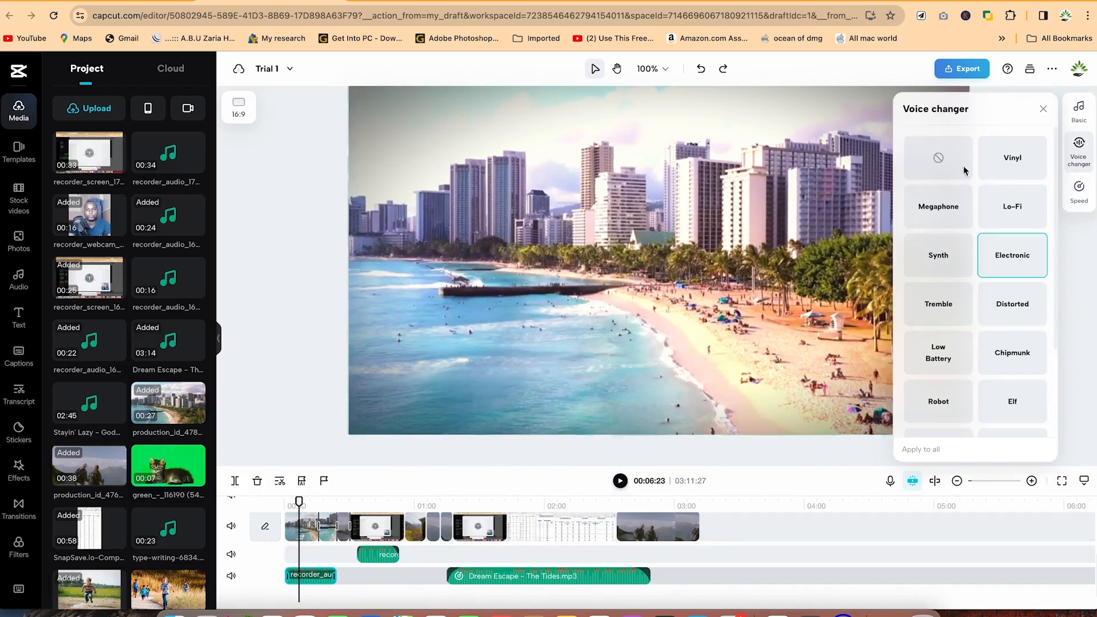
click(938, 157)
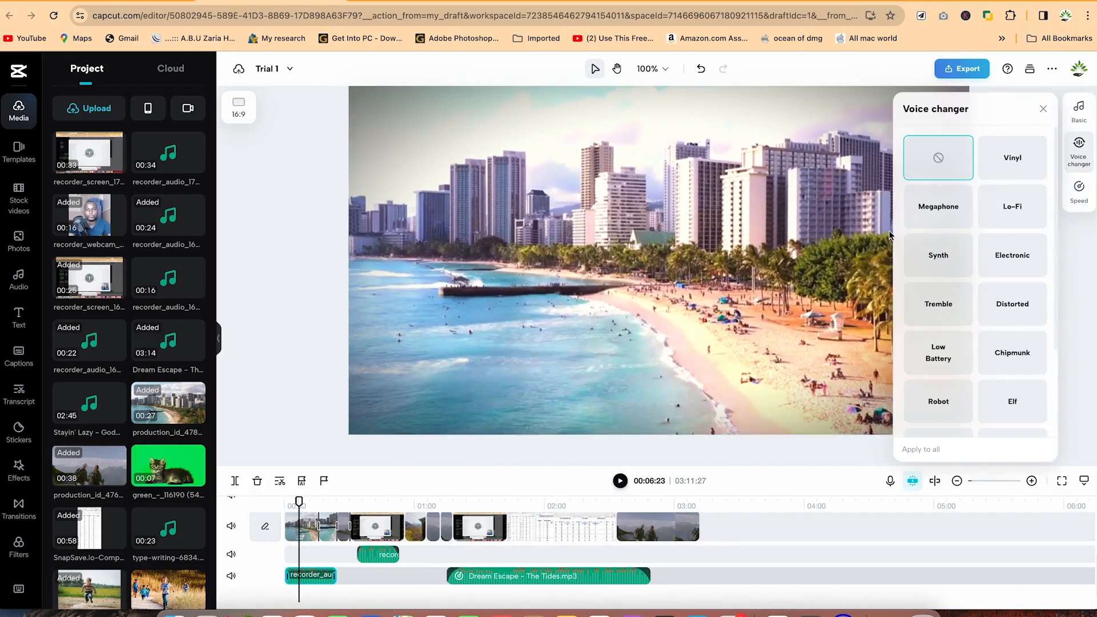
click(1042, 109)
- Try a speed of 1.4x on the recorder audio clip at 00:00 and reset it to 1x
click(1084, 199)
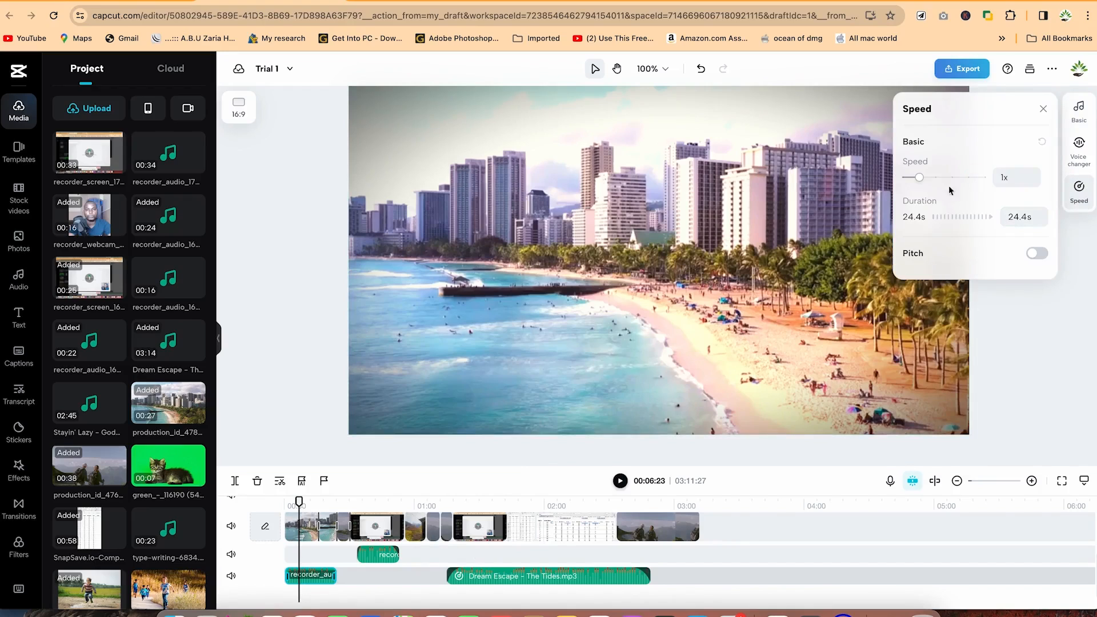
drag(919, 177, 926, 183)
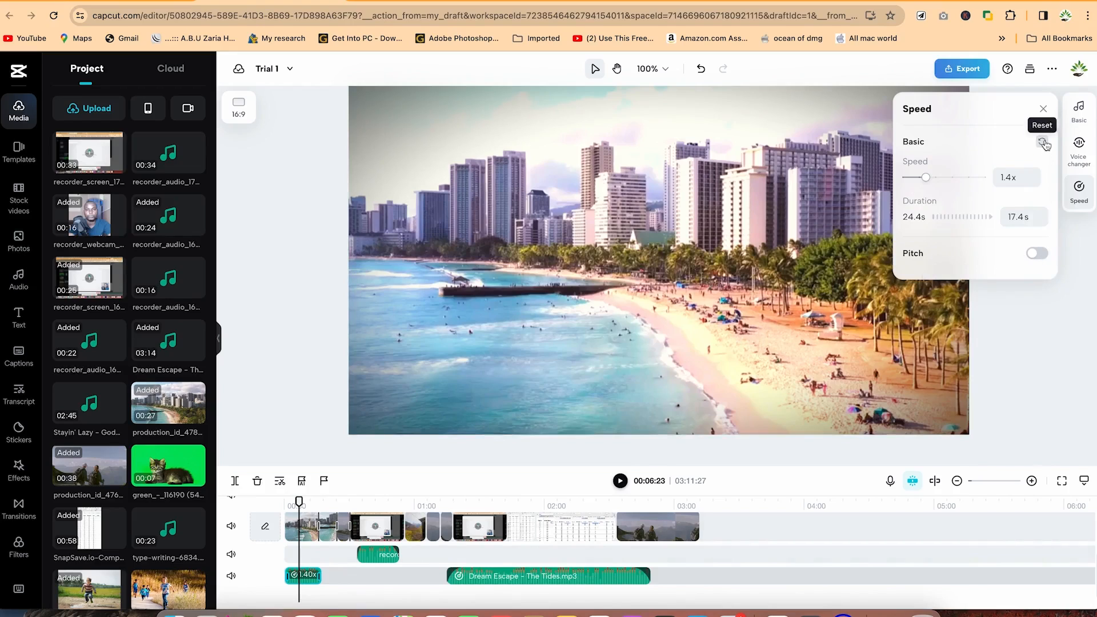
click(1043, 142)
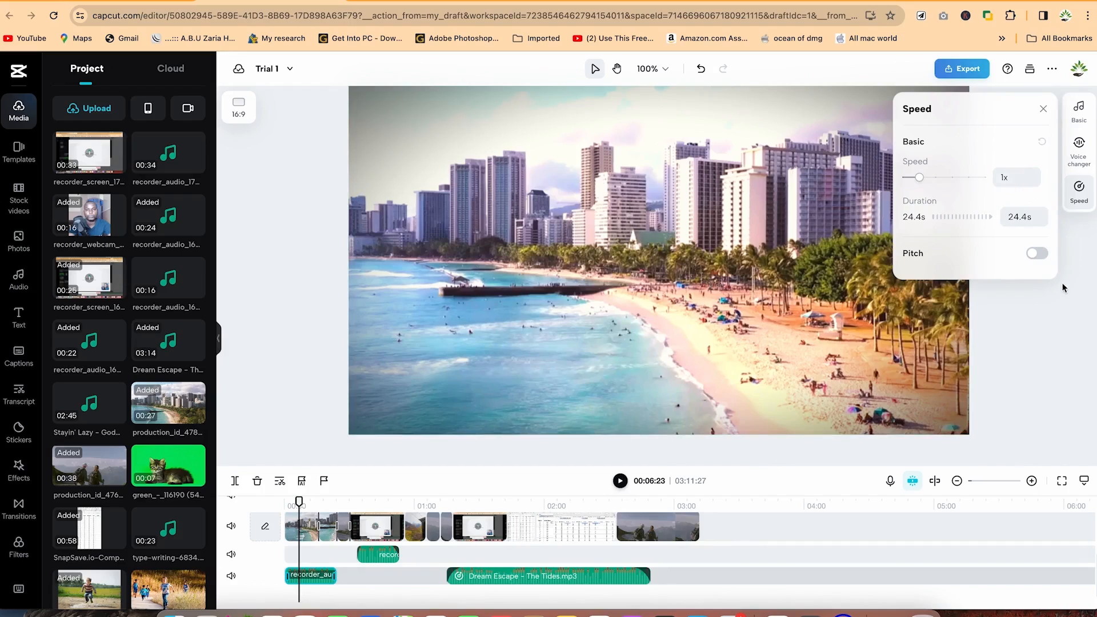
- Browse the recommended music, add the track Sunroof at the end of the video, and play it briefly
click(800, 559)
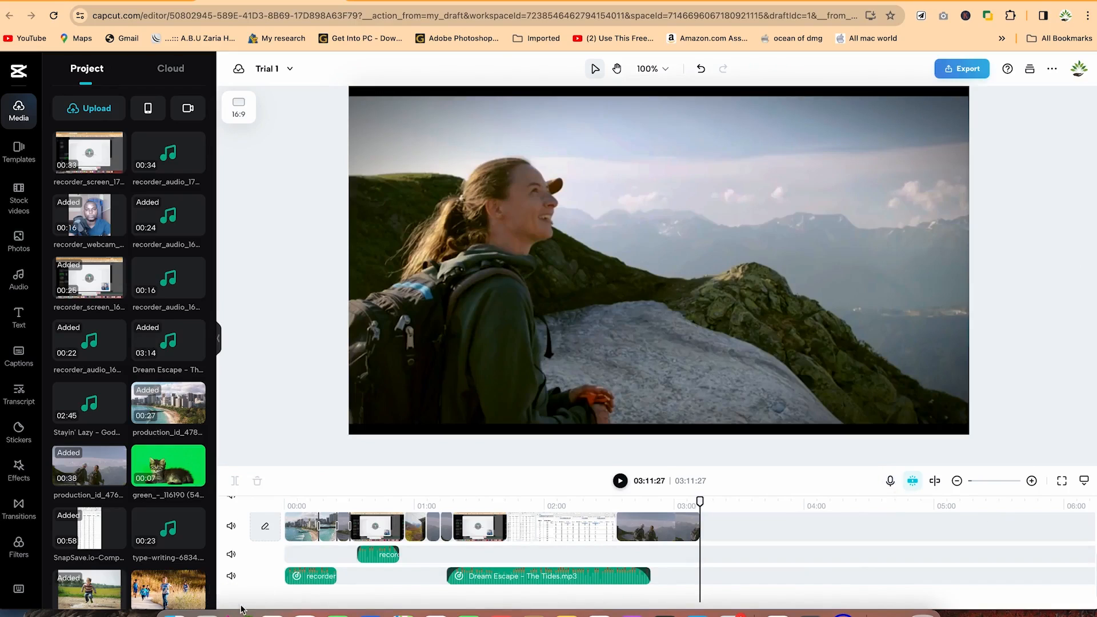
click(19, 279)
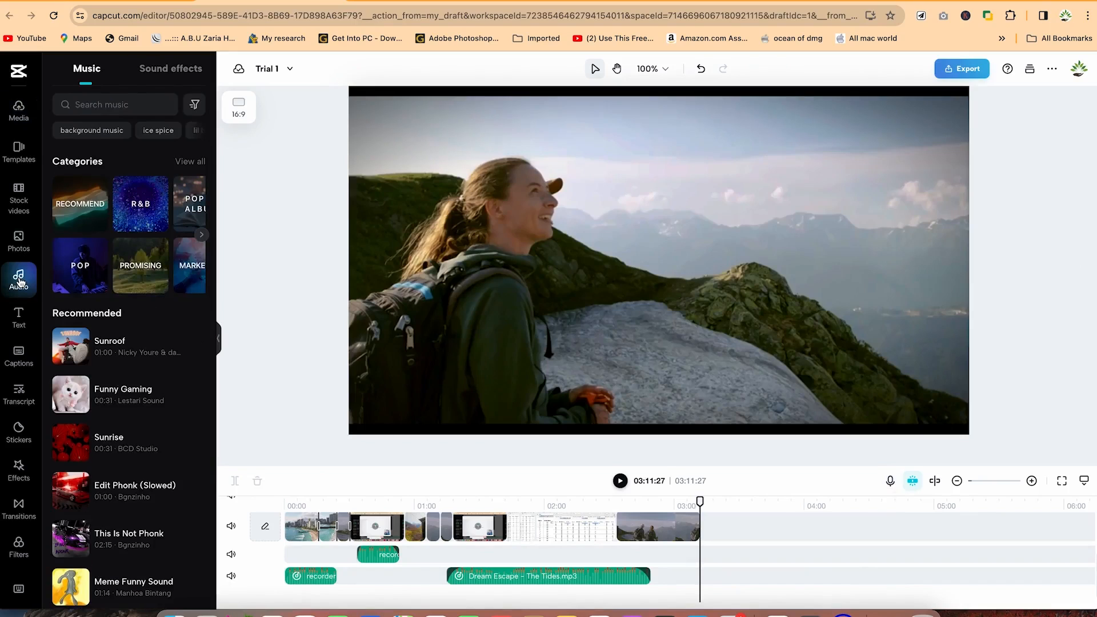
mouse_move(109, 353)
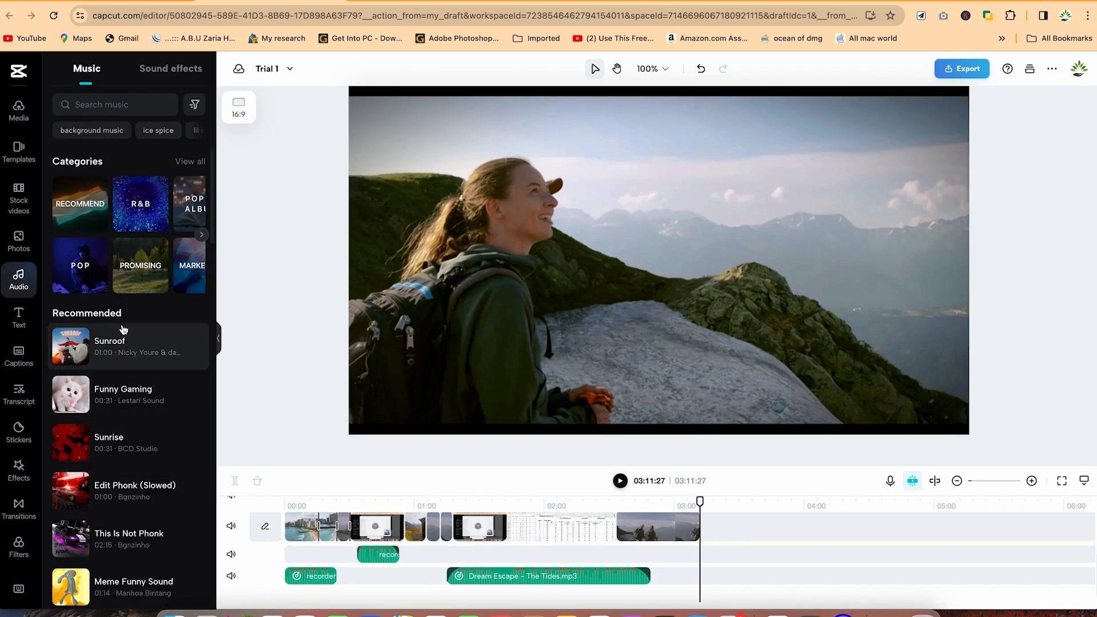
scroll(109, 442, down, 6)
scroll(111, 442, down, 7)
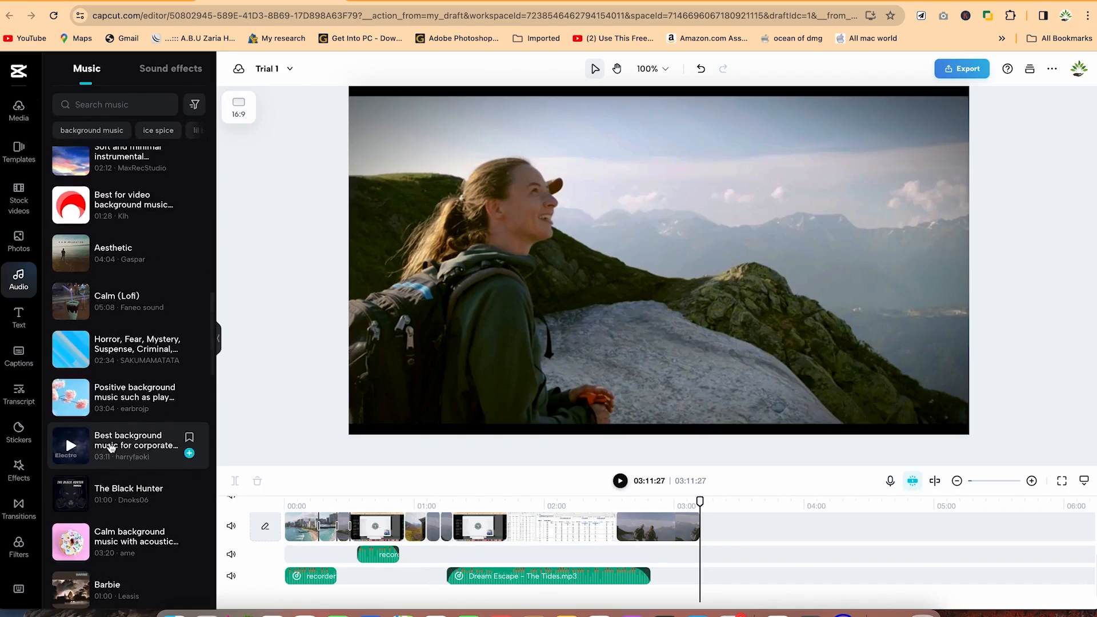
scroll(113, 400, up, 10)
scroll(114, 383, up, 3)
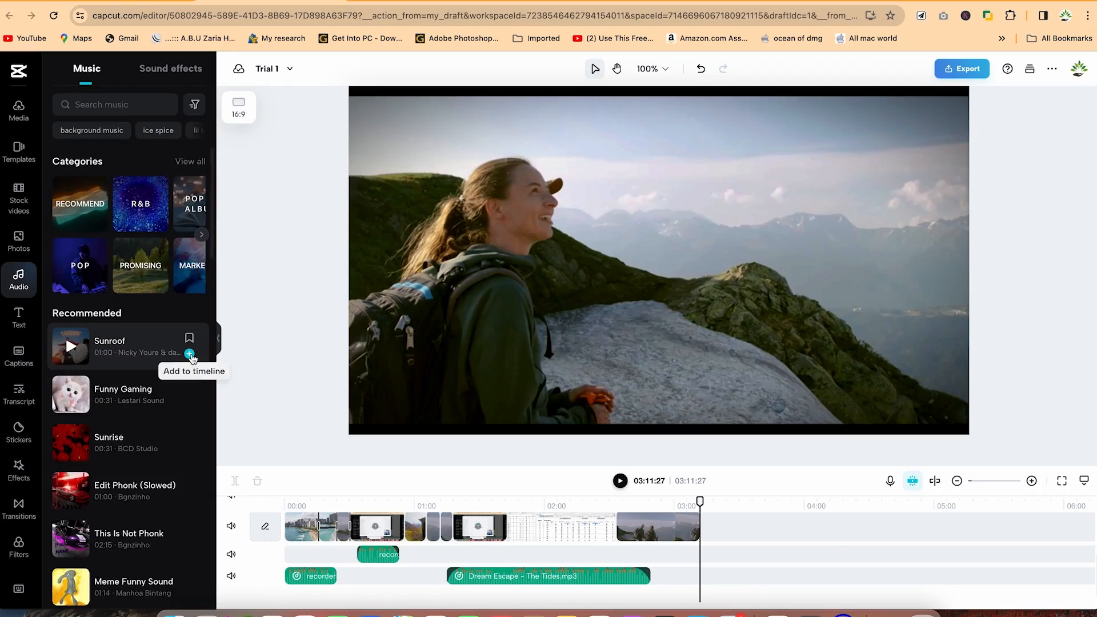
click(190, 353)
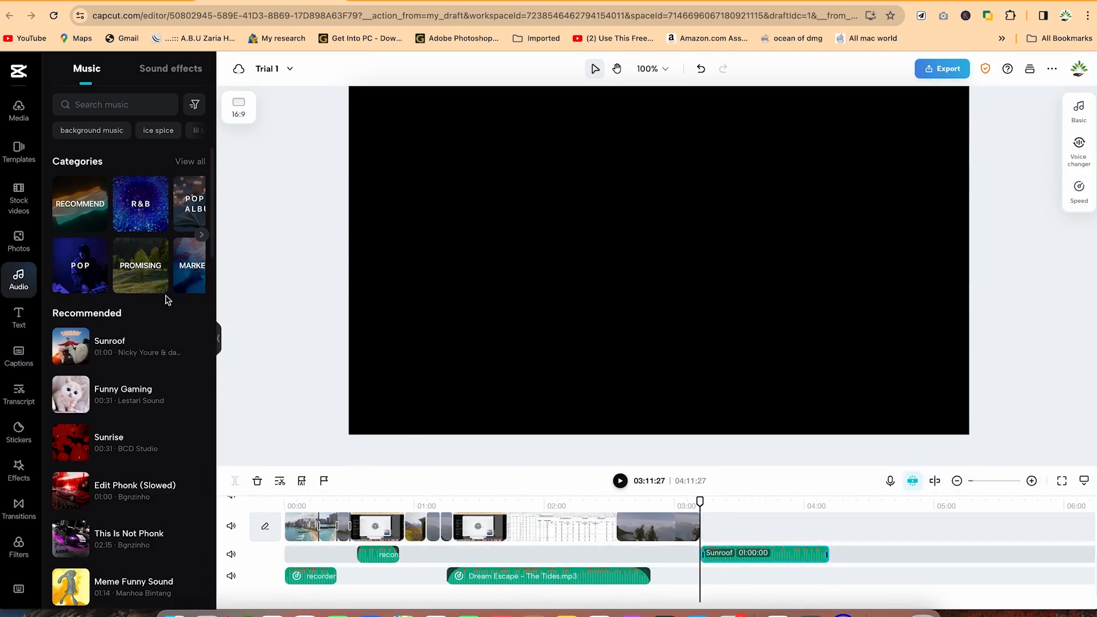
click(621, 481)
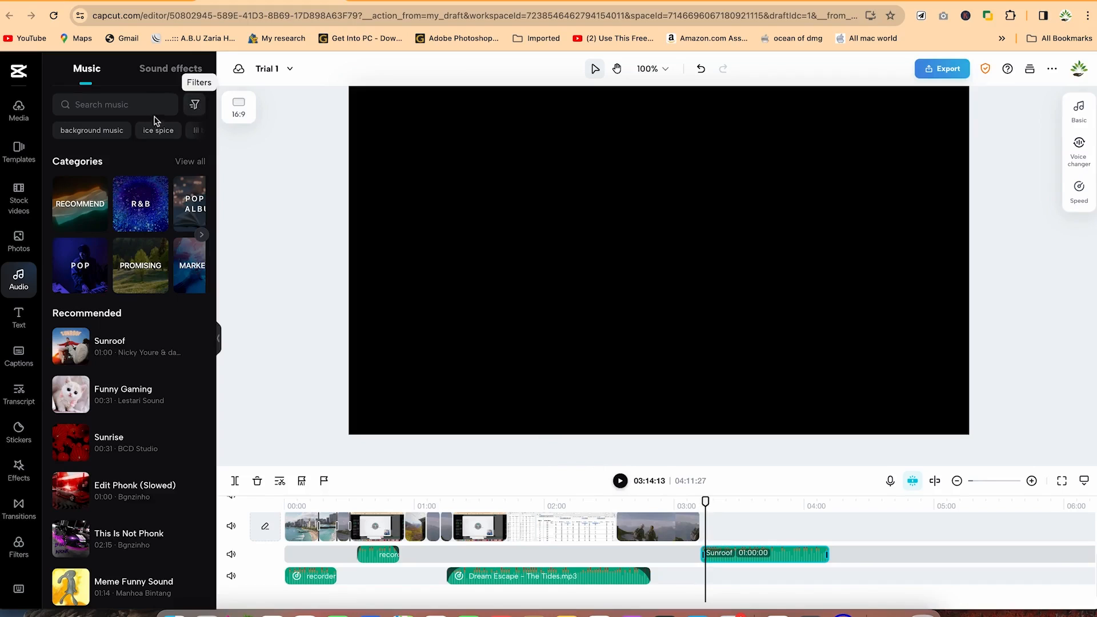
- Look through the recommended music and save the track Edit Phonk (Slowed) to Favorites
scroll(136, 451, down, 8)
scroll(137, 453, up, 4)
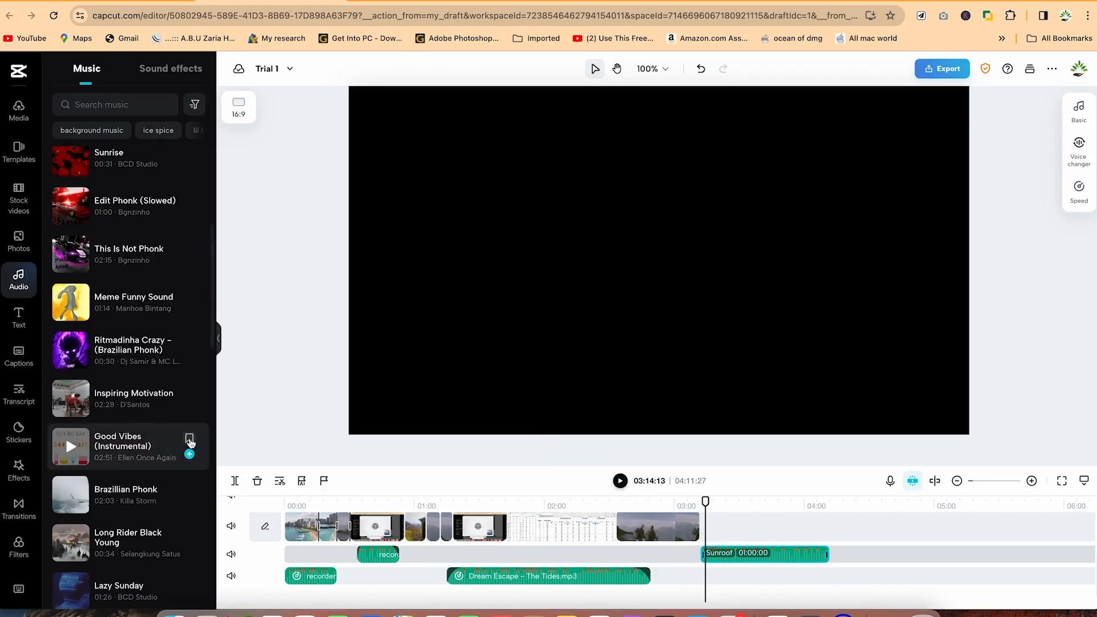
click(189, 440)
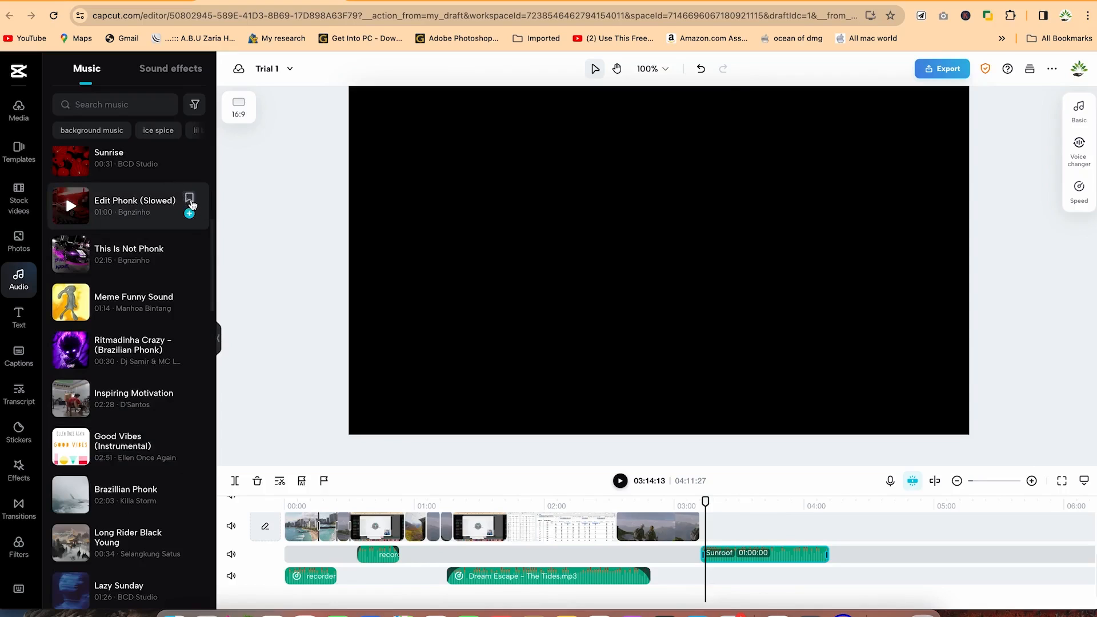
click(189, 200)
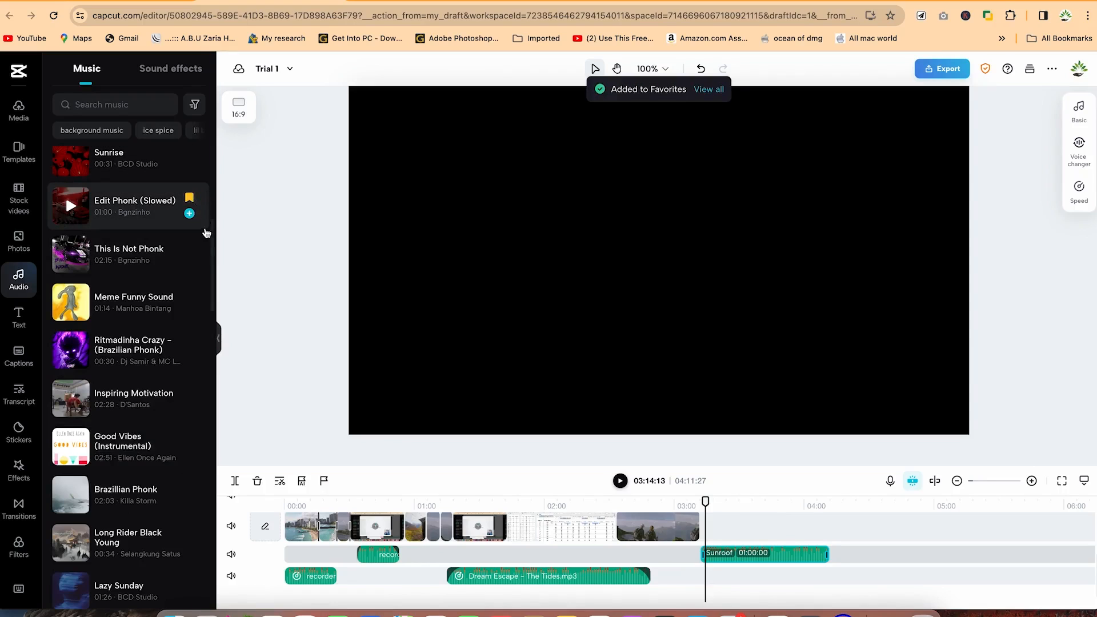
scroll(163, 189, up, 1)
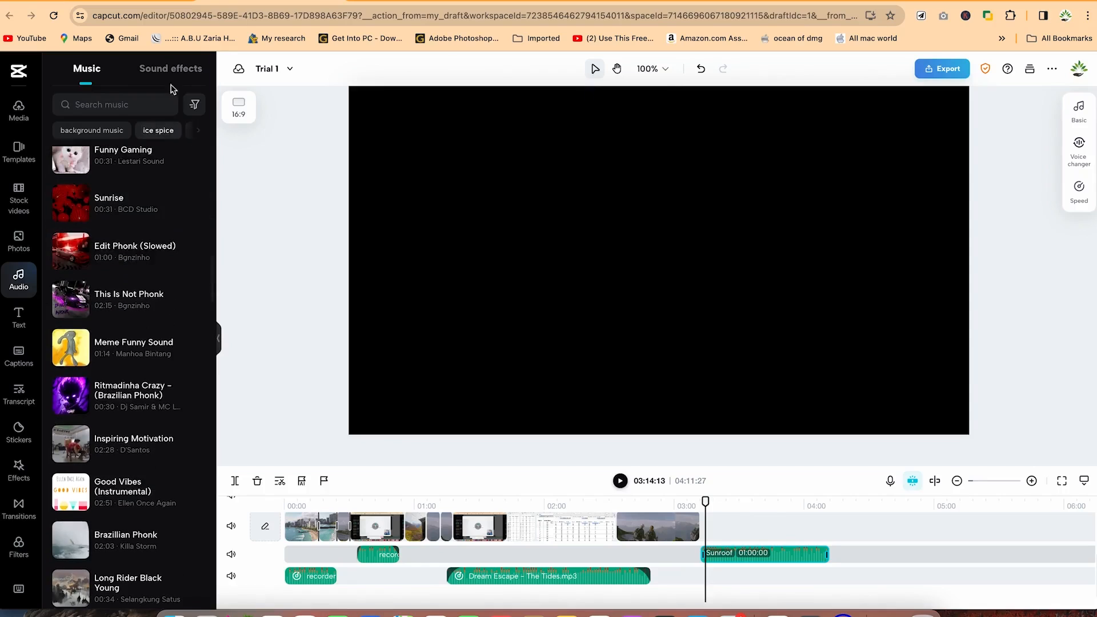
- Place the Woosh sound effect on the upper audio track at about 24 s, where the first recorder audio clip ends, and play it
click(175, 79)
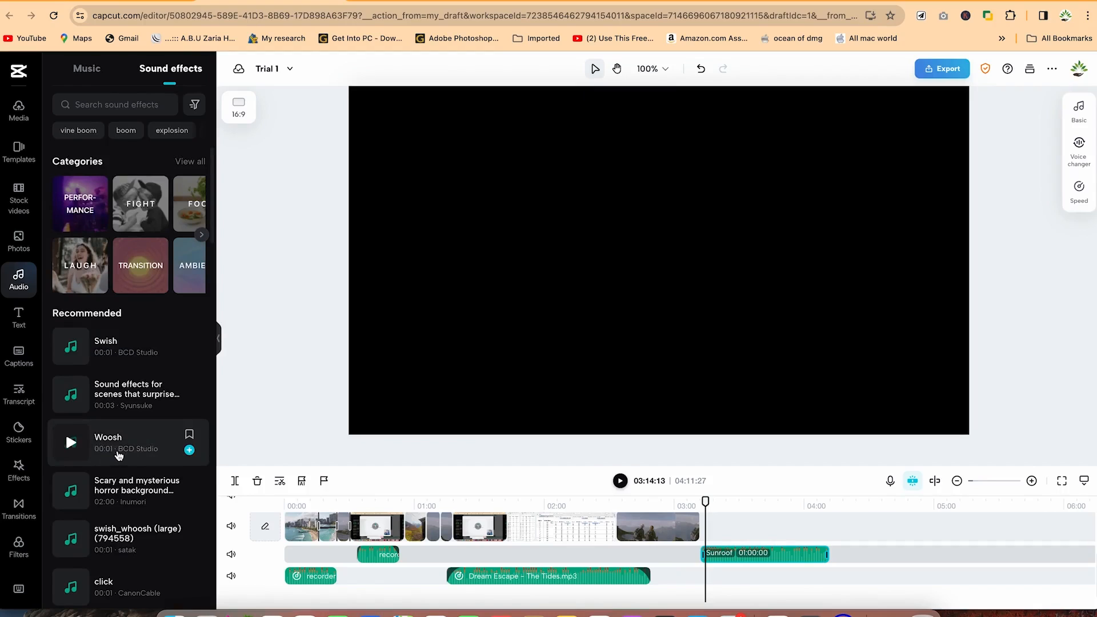
drag(114, 449, 339, 560)
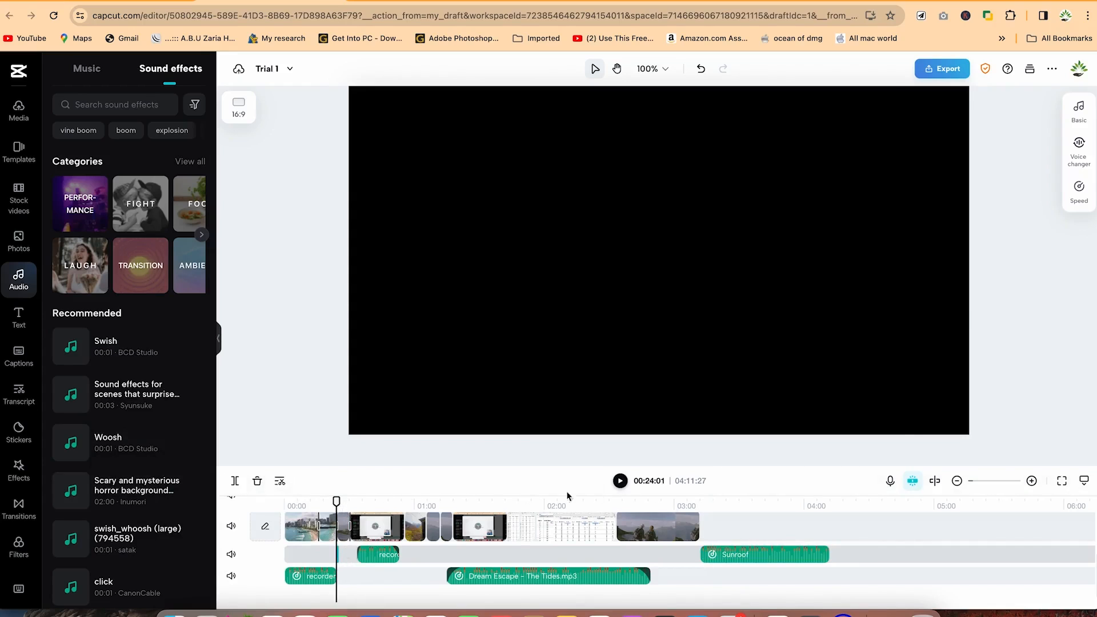
click(620, 480)
click(620, 480)
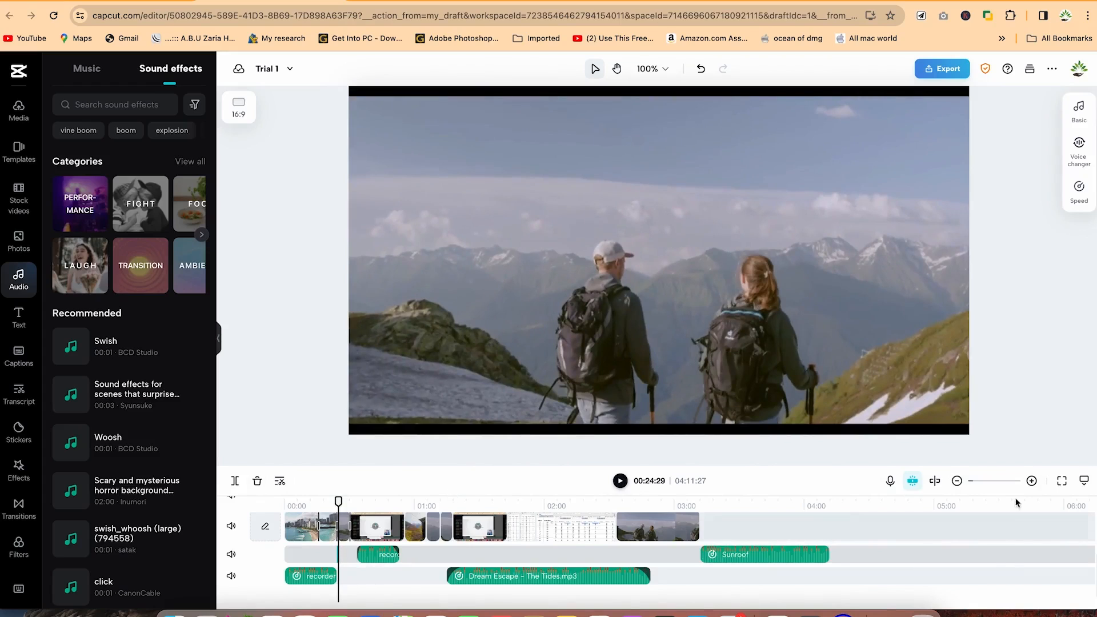
drag(973, 485, 980, 485)
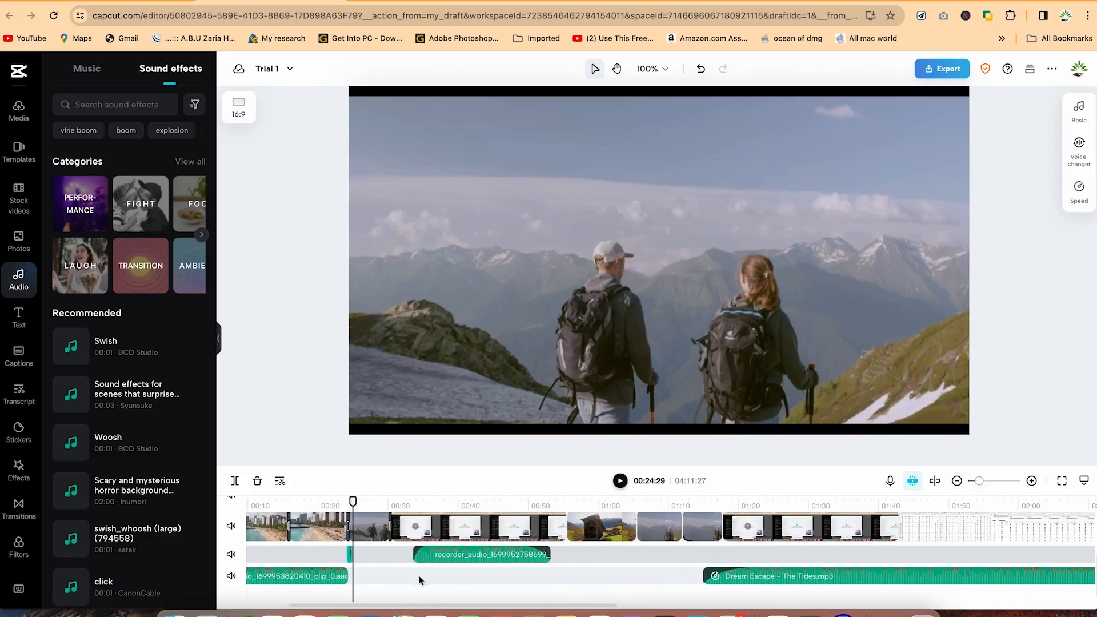
click(348, 556)
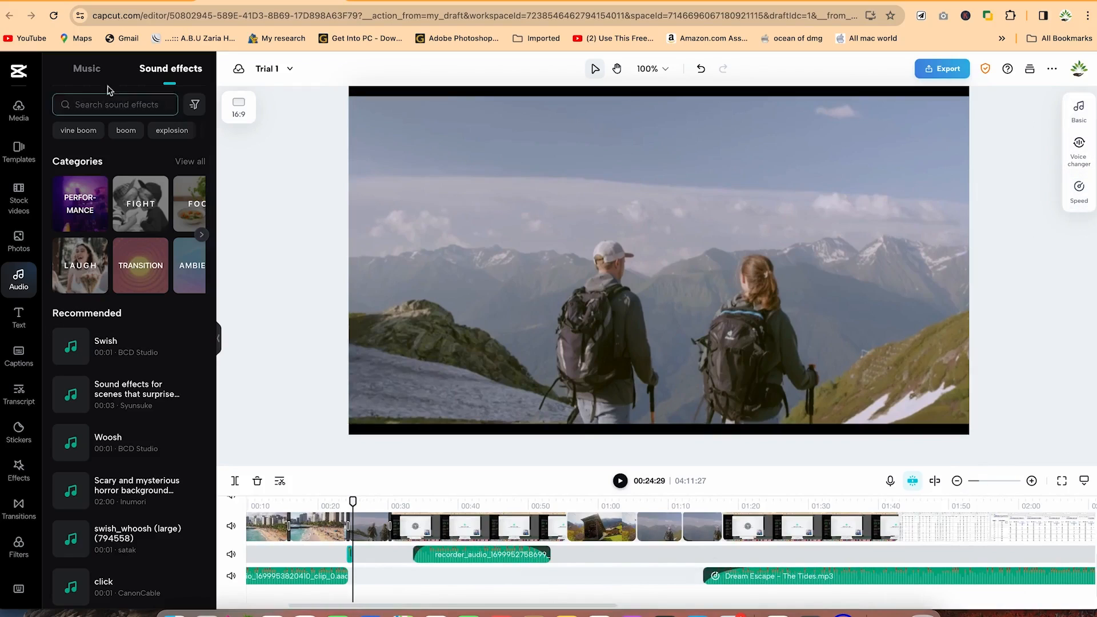
- Search the stock videos for "cats" and place a white cat clip on the overlay track above the main video at about 2 s
click(10, 278)
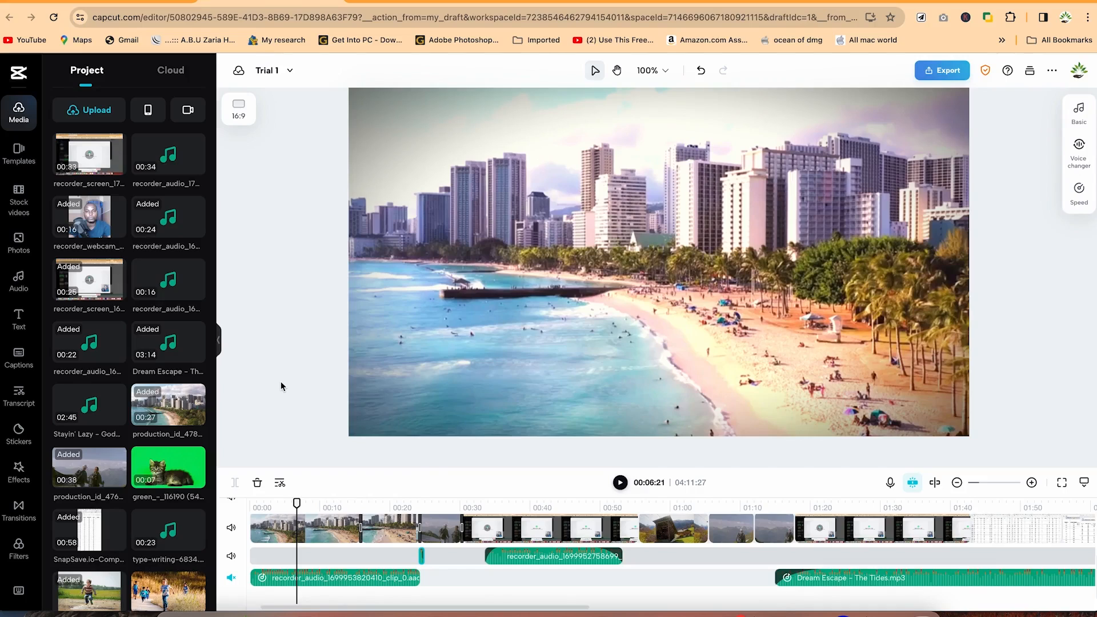
click(20, 209)
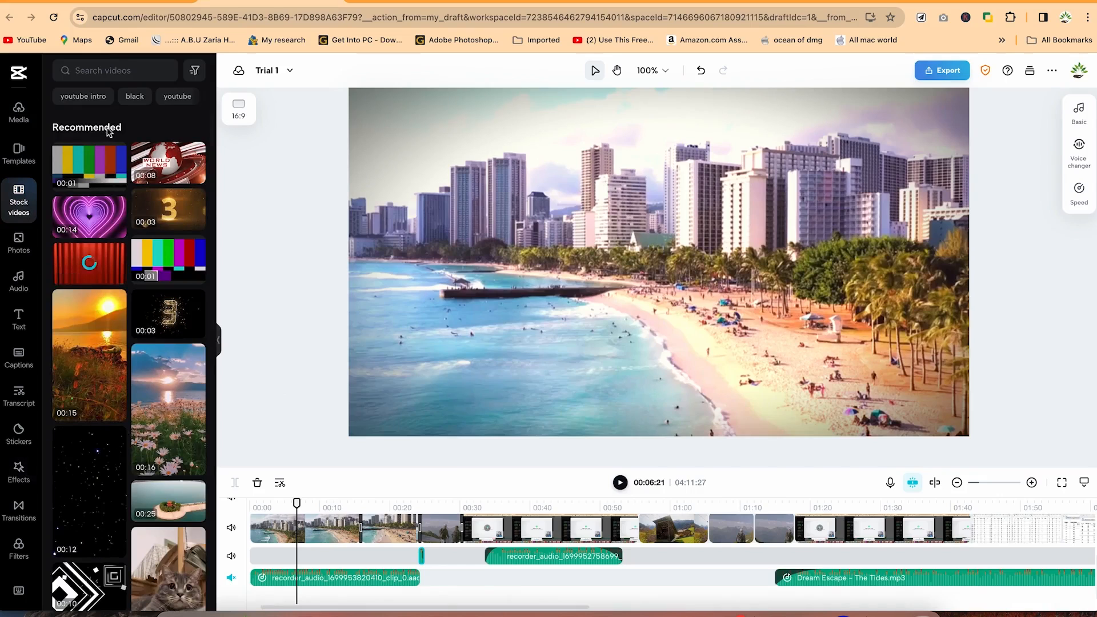
click(113, 69)
text(cats)
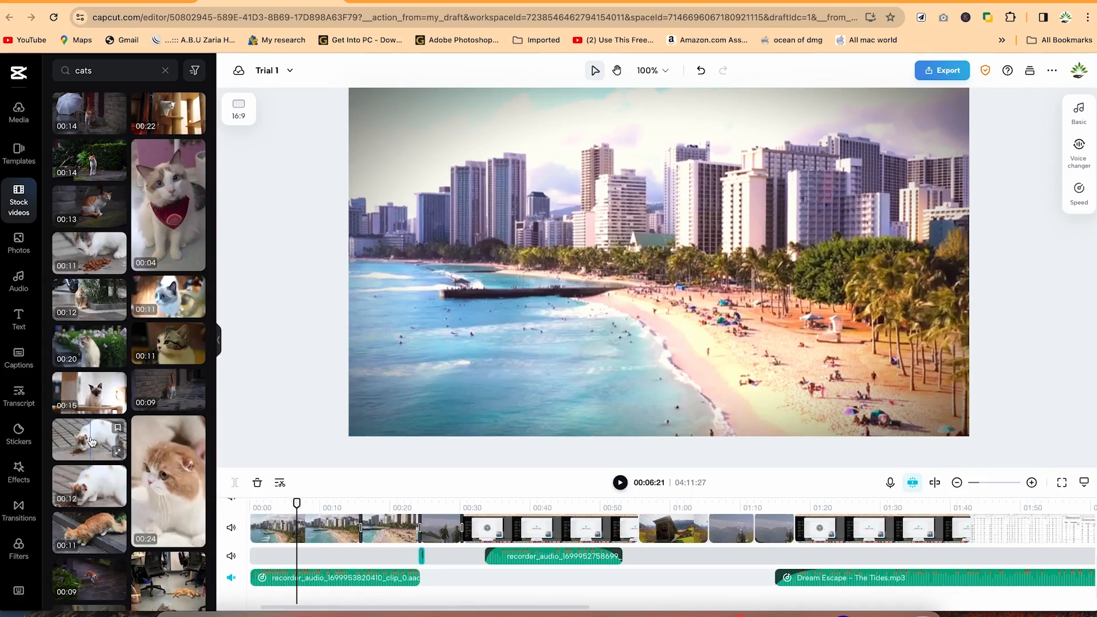
drag(91, 442, 306, 555)
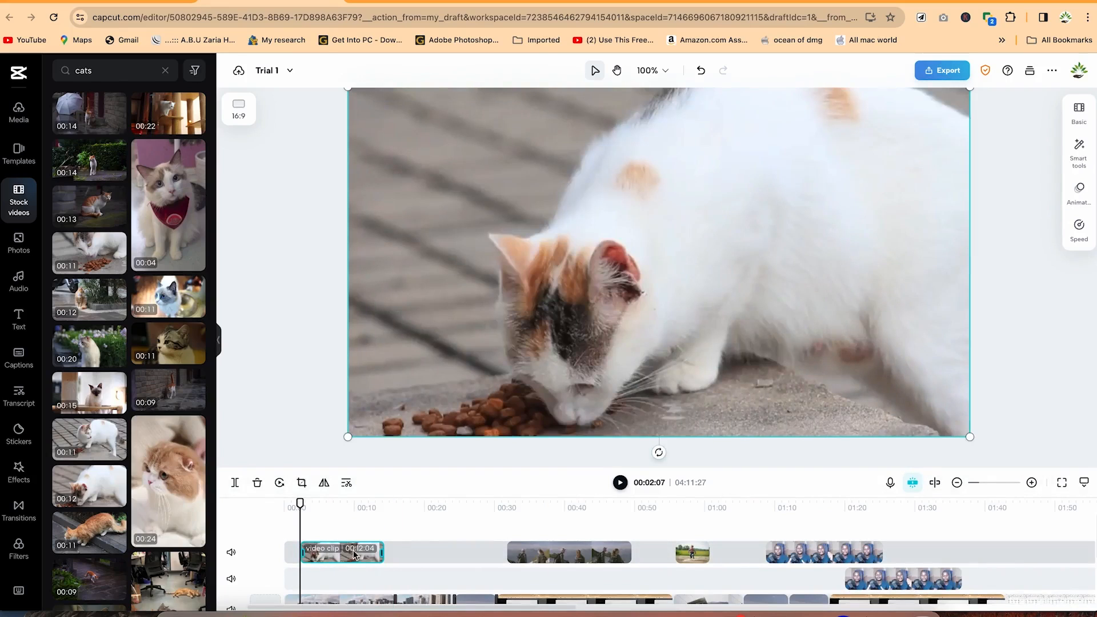
- Shrink the cat clip to a centred overlay on the beach video and trim its end to about half the clip's length
drag(348, 436, 536, 331)
drag(735, 226, 652, 256)
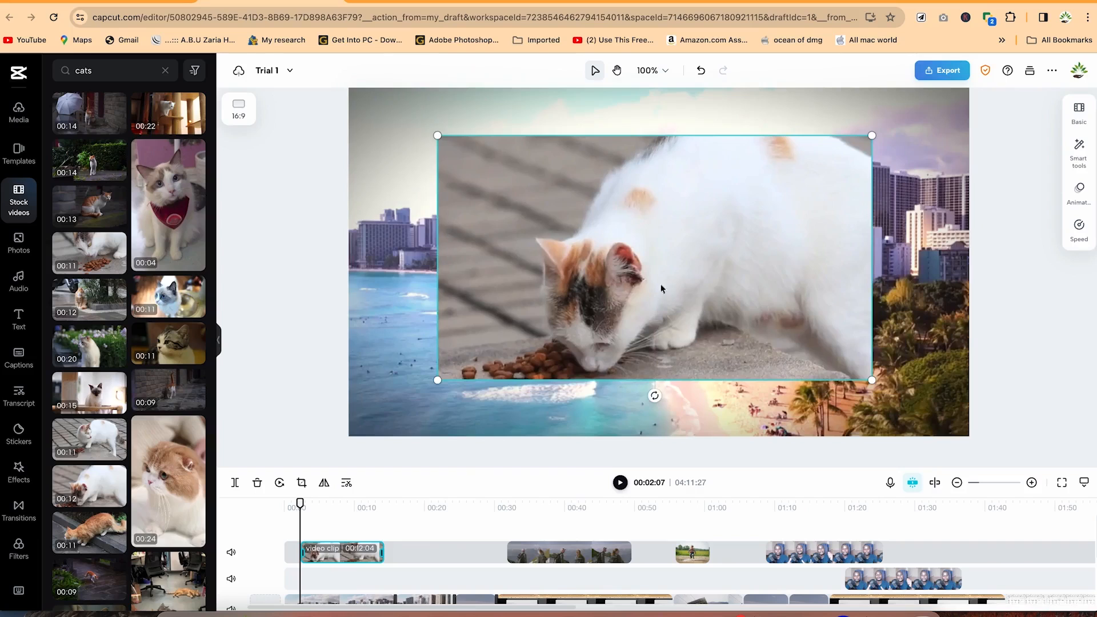
drag(299, 503, 300, 504)
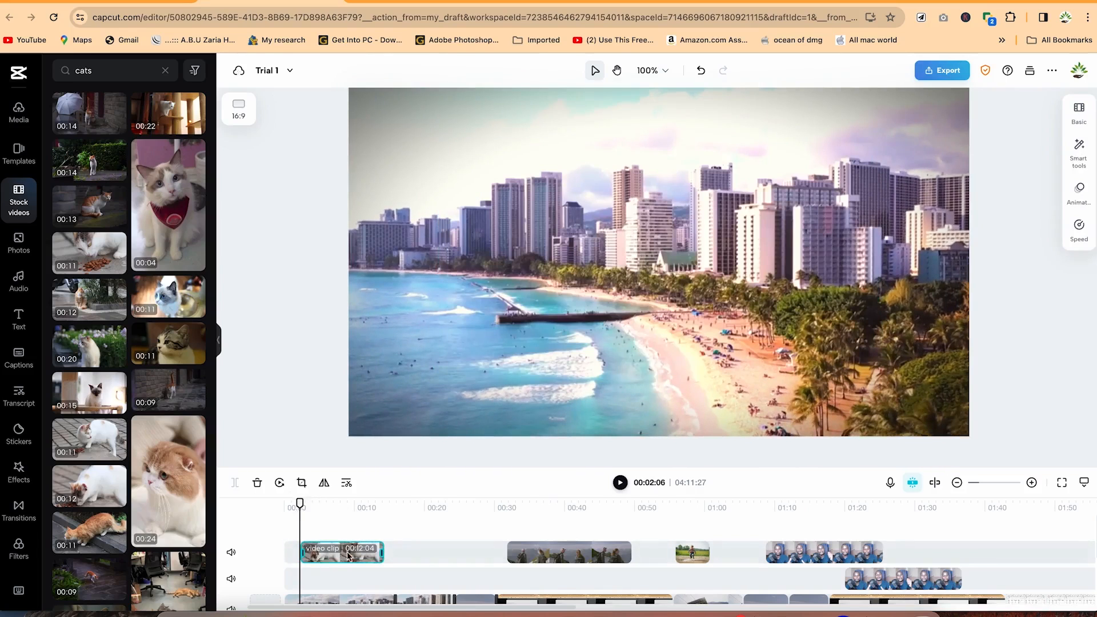
drag(381, 552, 345, 554)
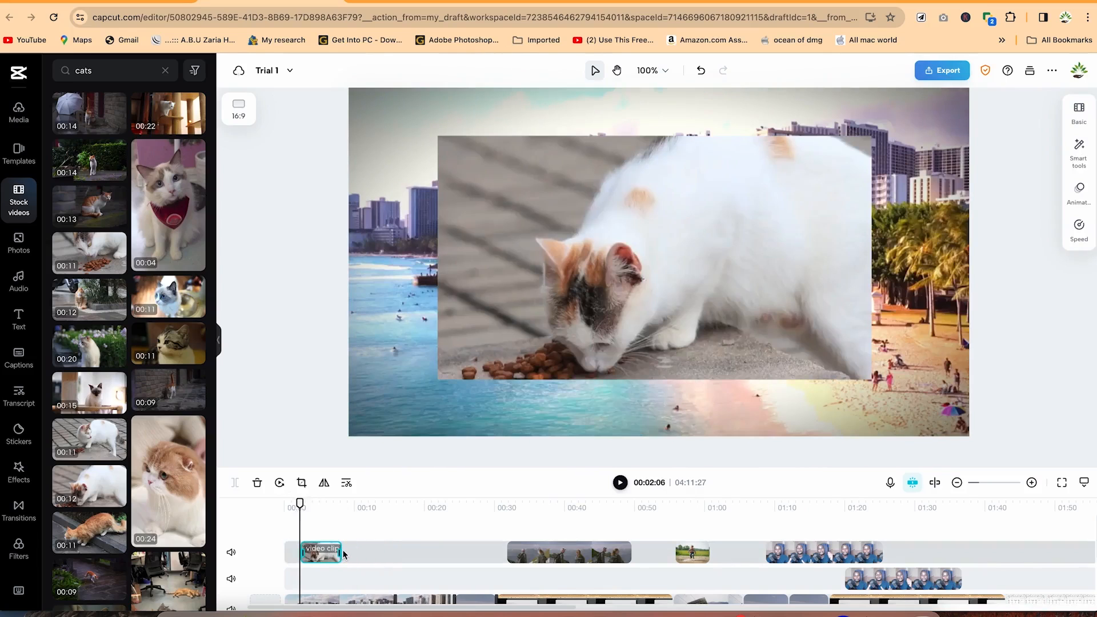
- Play the video from just before the cat overlay until about 10 s to check how the clip appears
drag(299, 504, 288, 502)
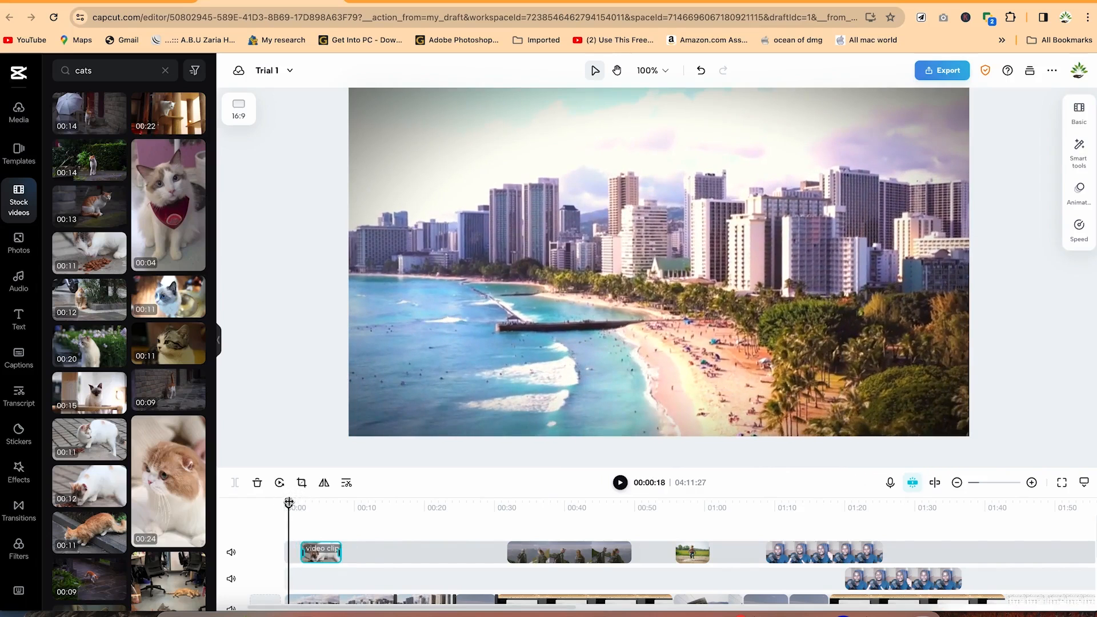
key(space)
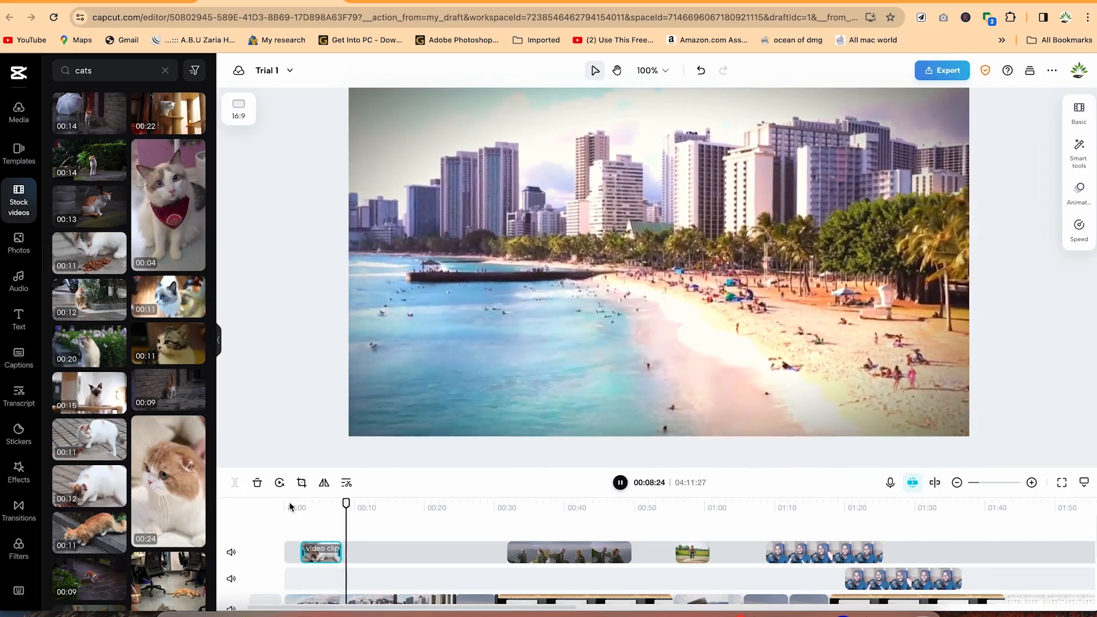
key(space)
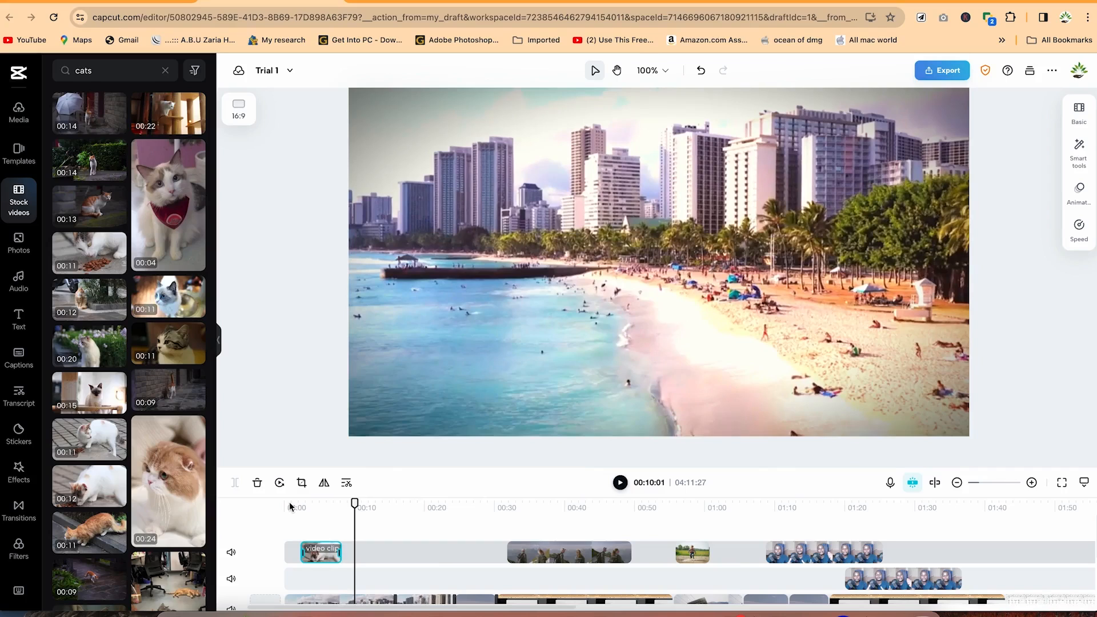
- Look through the recommended stock videos and recent searches, search for "zebra", and clear the search
click(165, 74)
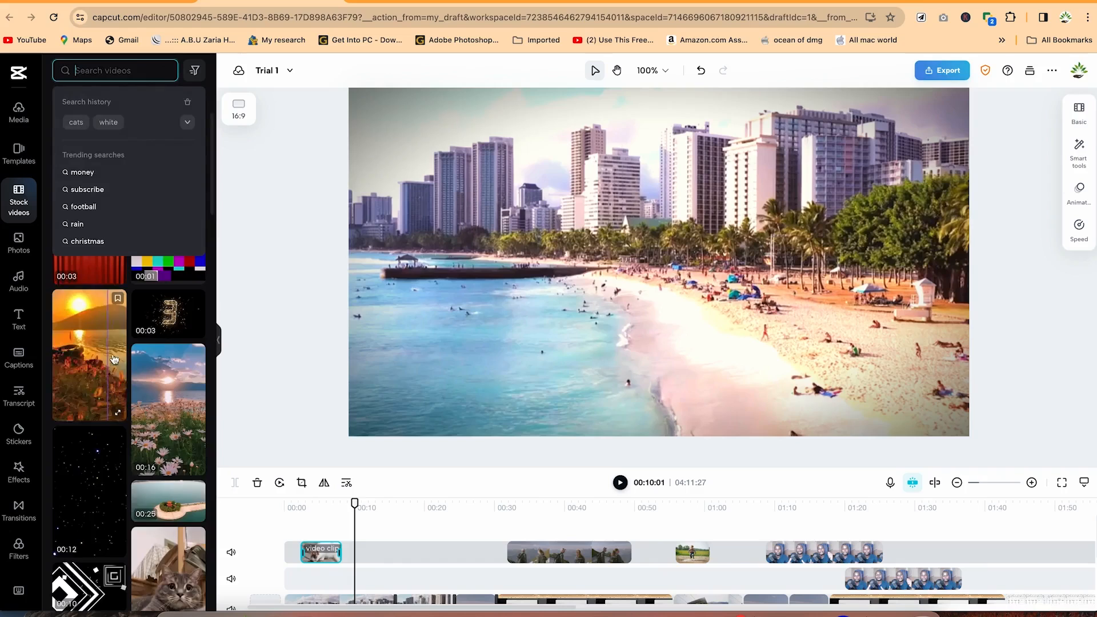
scroll(126, 368, down, 5)
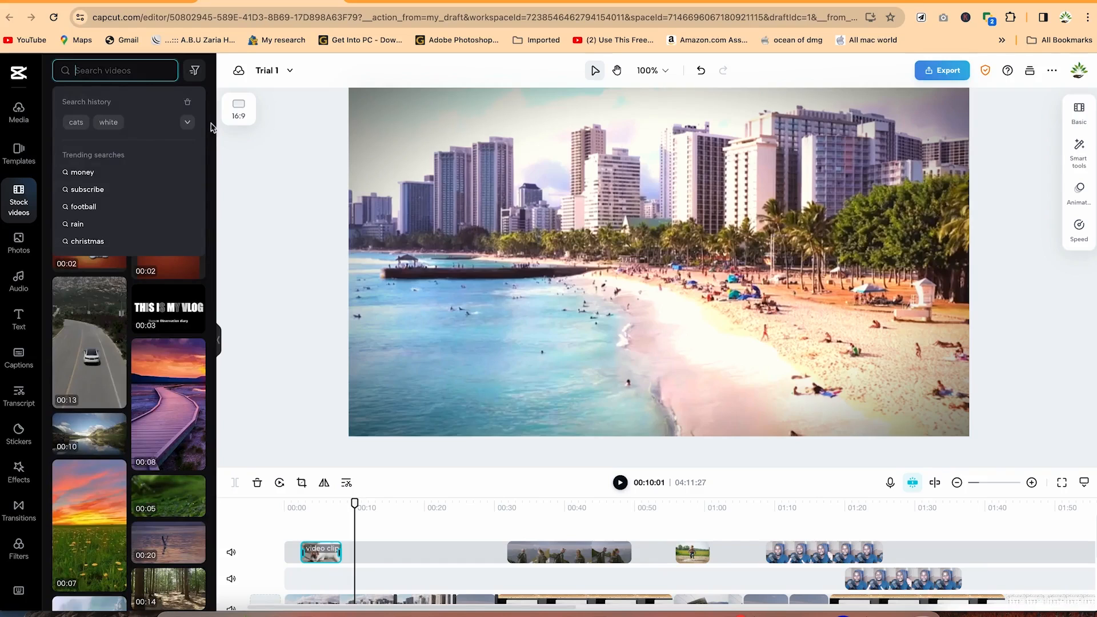
click(189, 123)
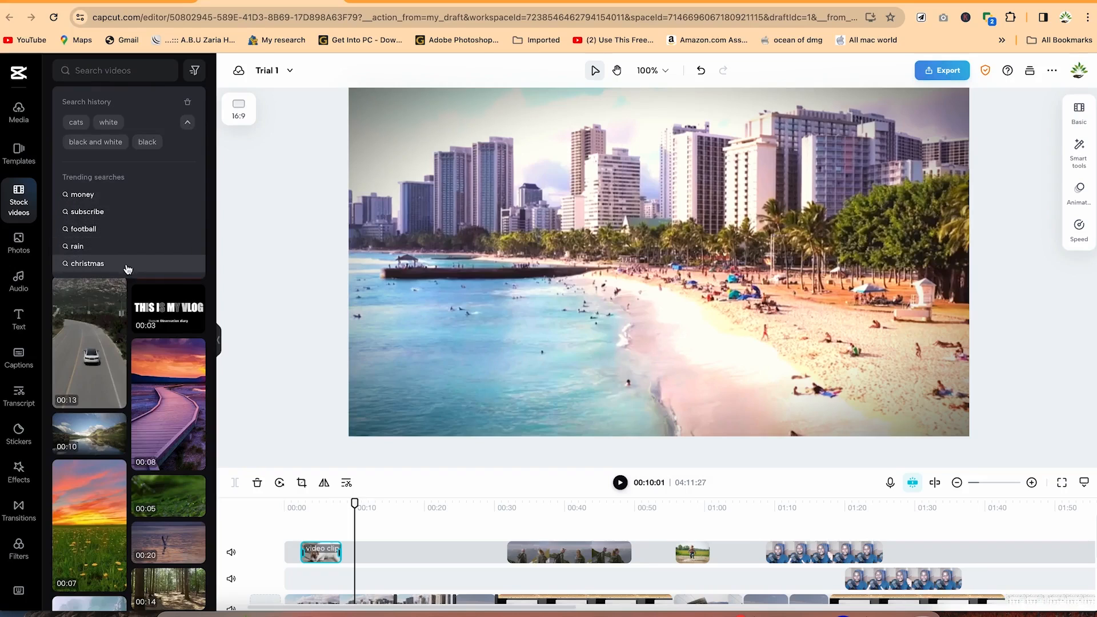
click(188, 122)
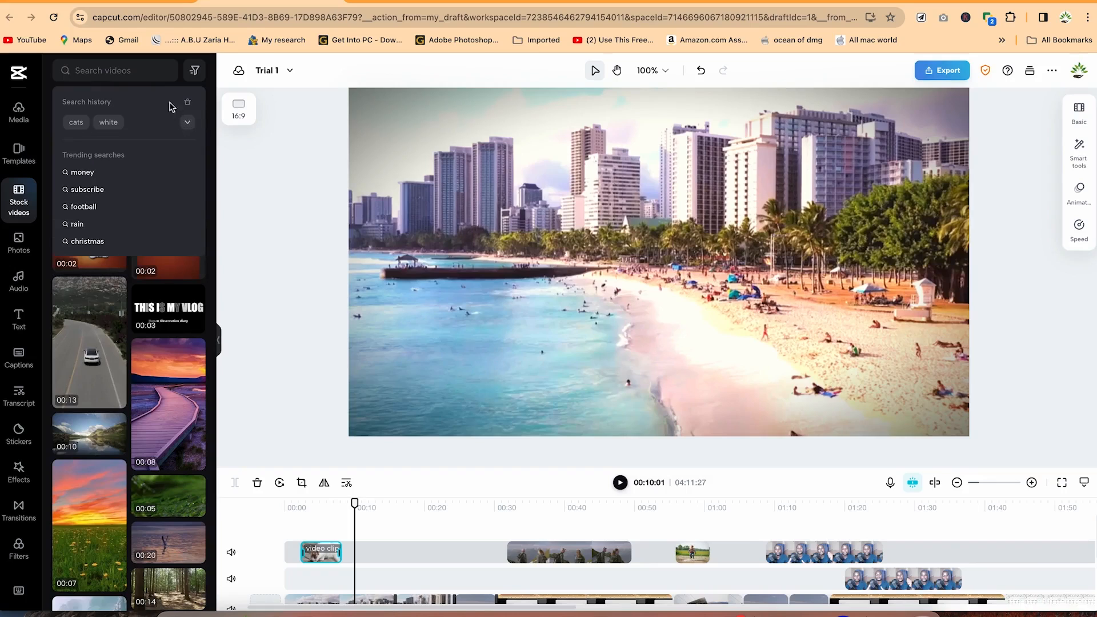
click(132, 70)
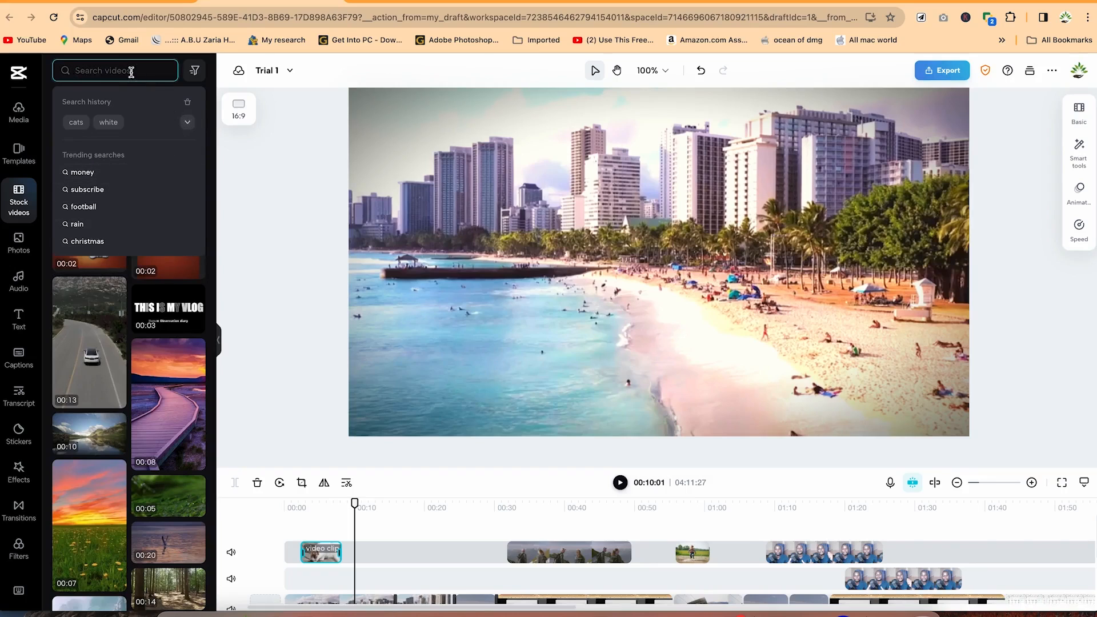
text(zebra)
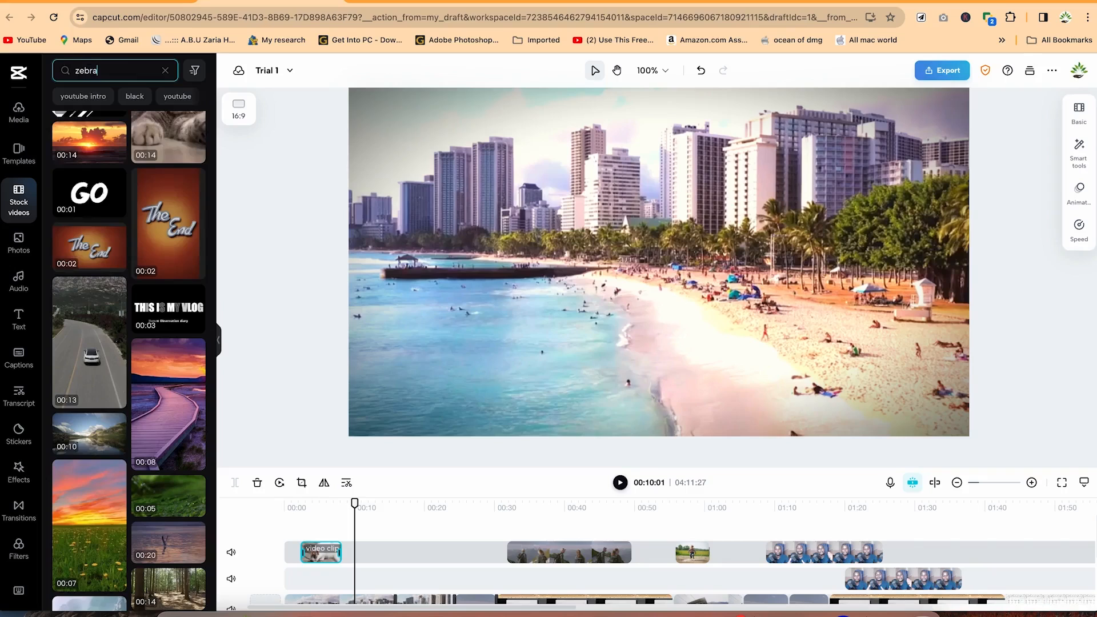
key(Return)
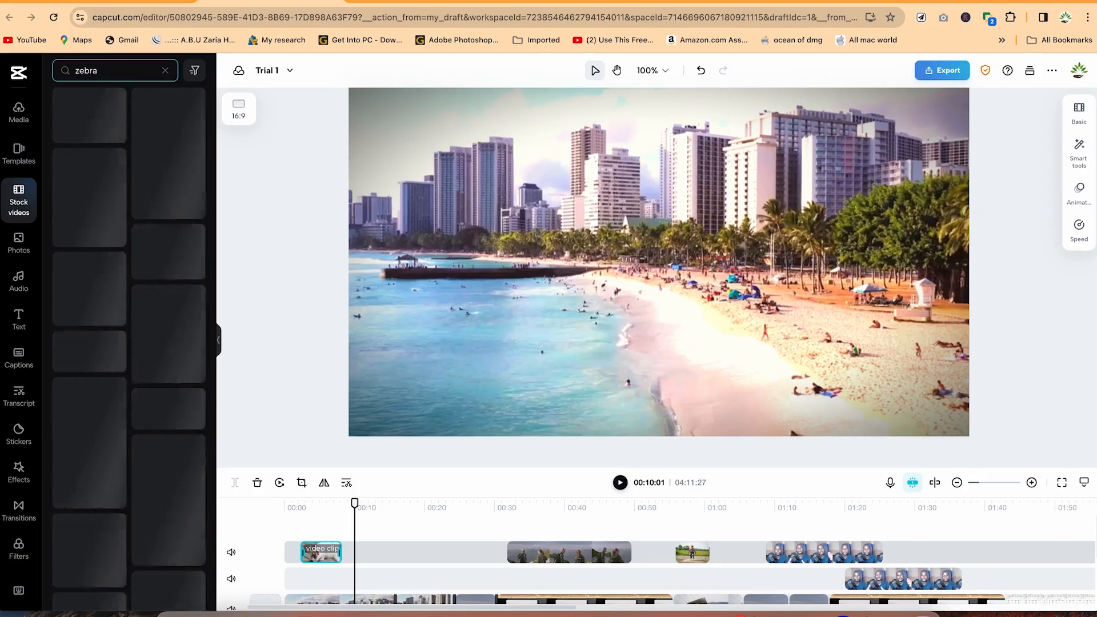
mouse_move(90, 242)
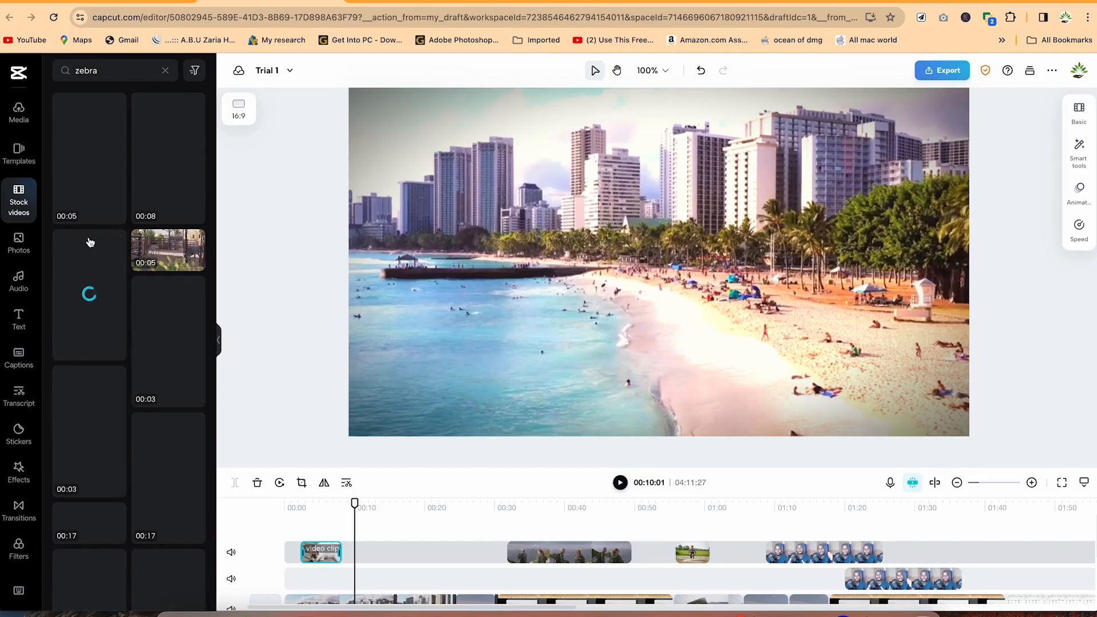
click(165, 70)
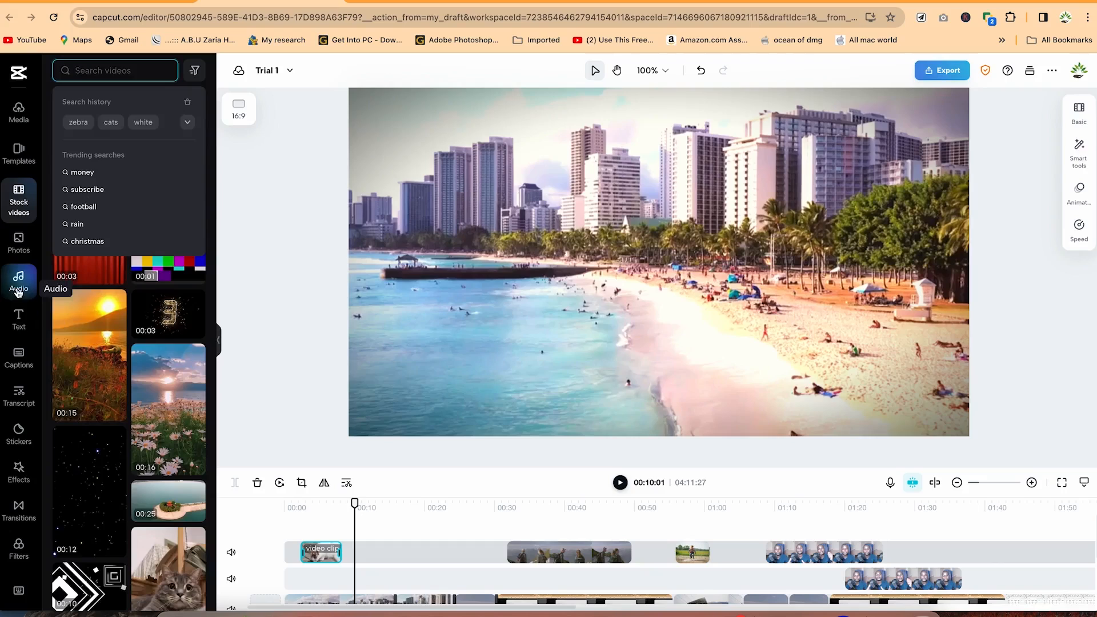
- Browse the stock photos and place the plated grilled meat photo on the overlay track at about 10 s, after the cat clip
click(18, 246)
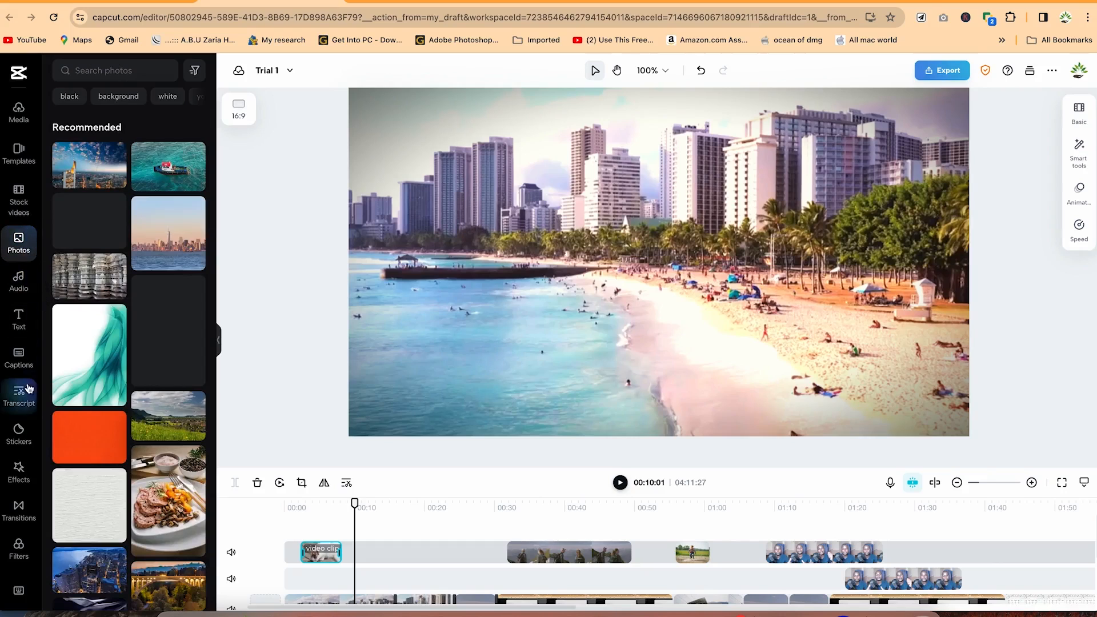
scroll(150, 464, down, 3)
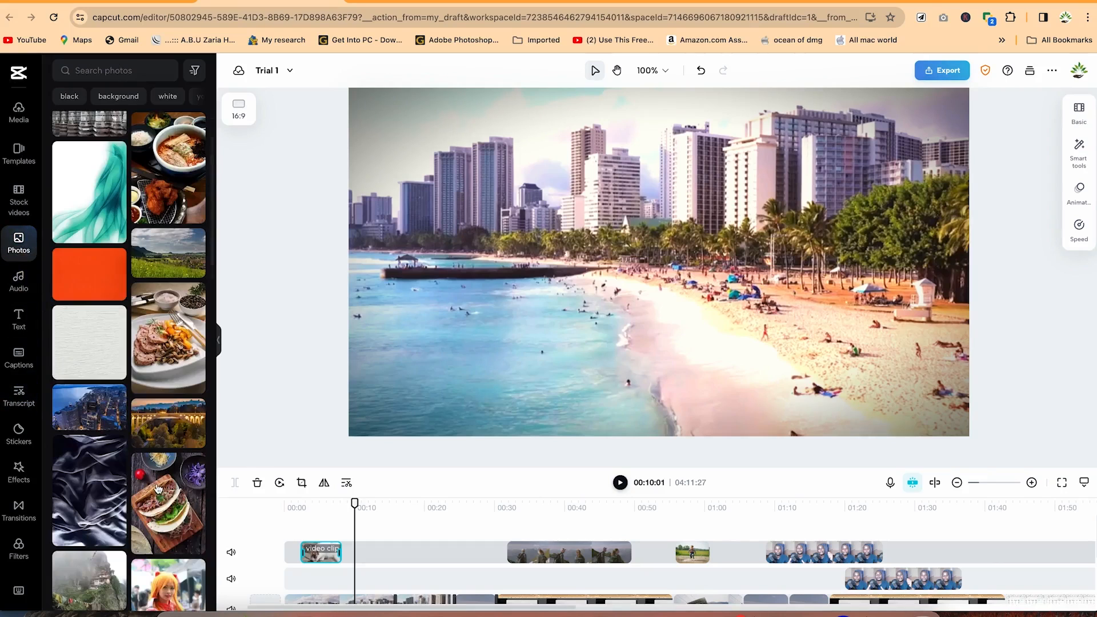
scroll(137, 484, down, 5)
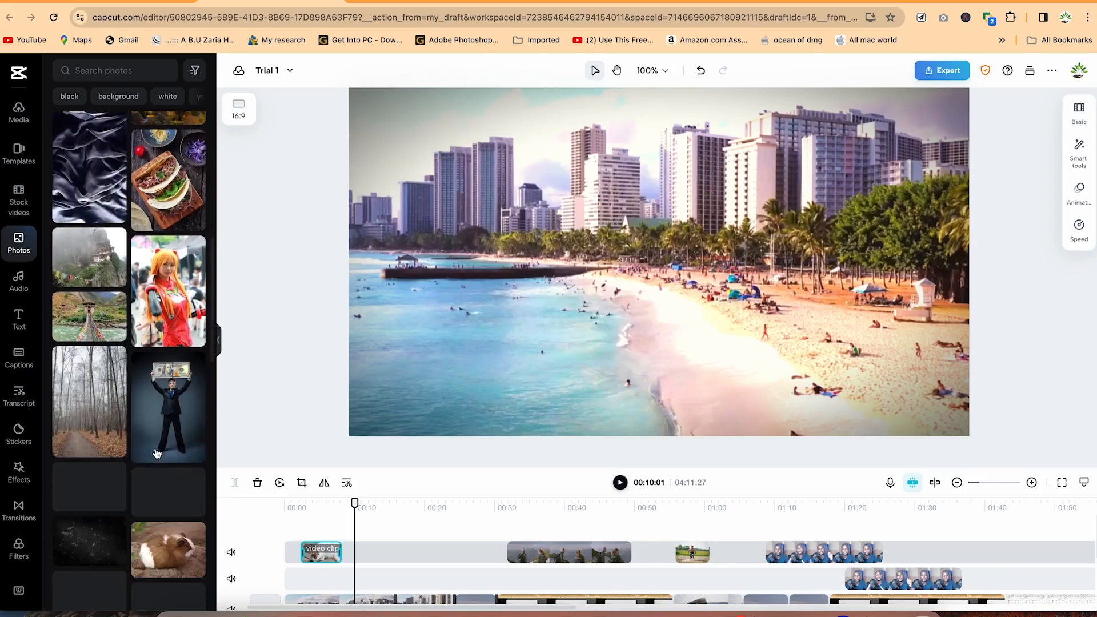
scroll(160, 423, up, 7)
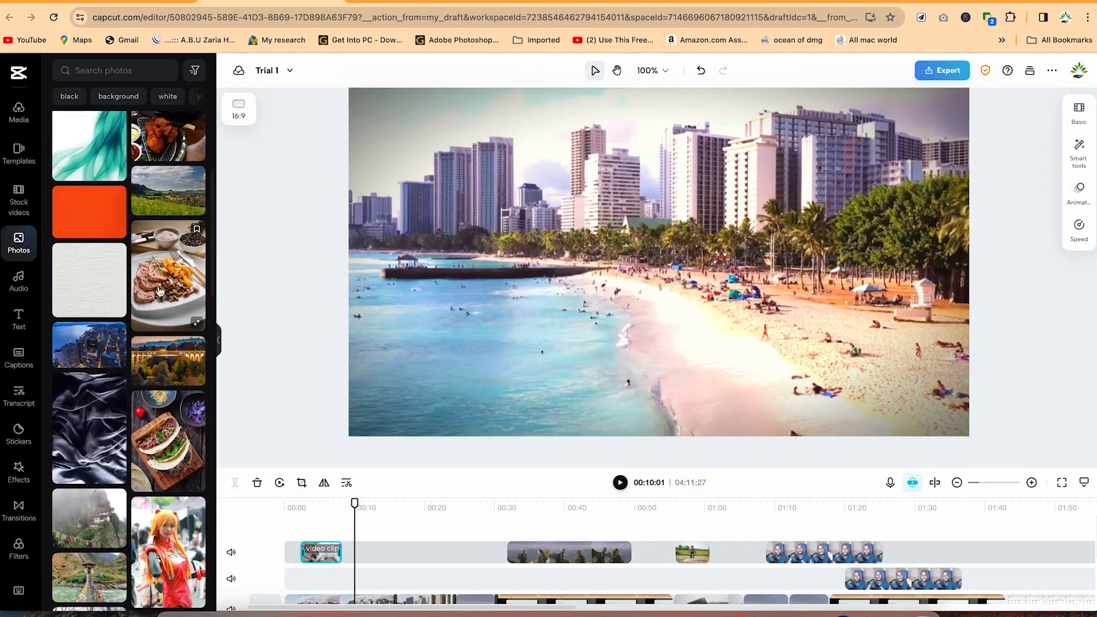
drag(156, 289, 373, 557)
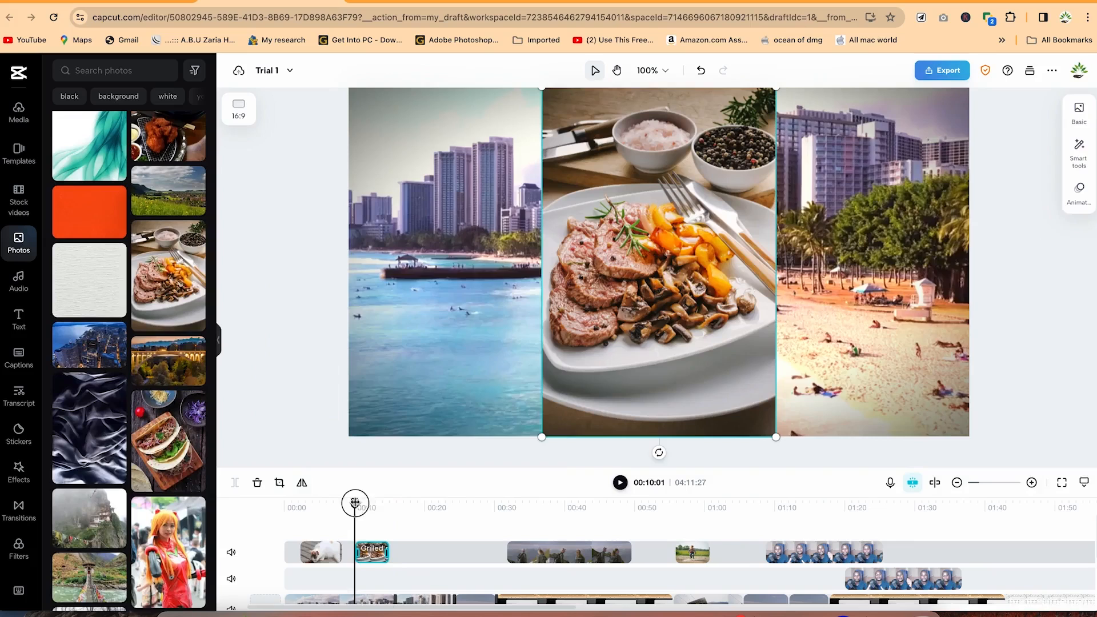
- Enlarge the grilled meat photo to about 116% and move it over the left half of the beach video
drag(354, 502, 365, 502)
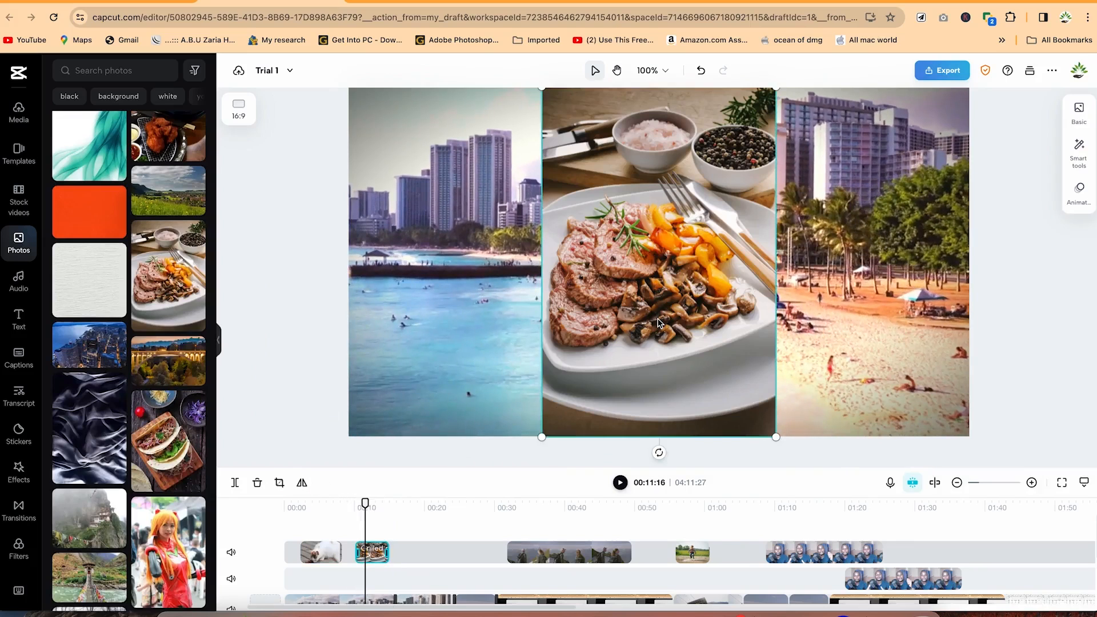
drag(541, 438, 502, 467)
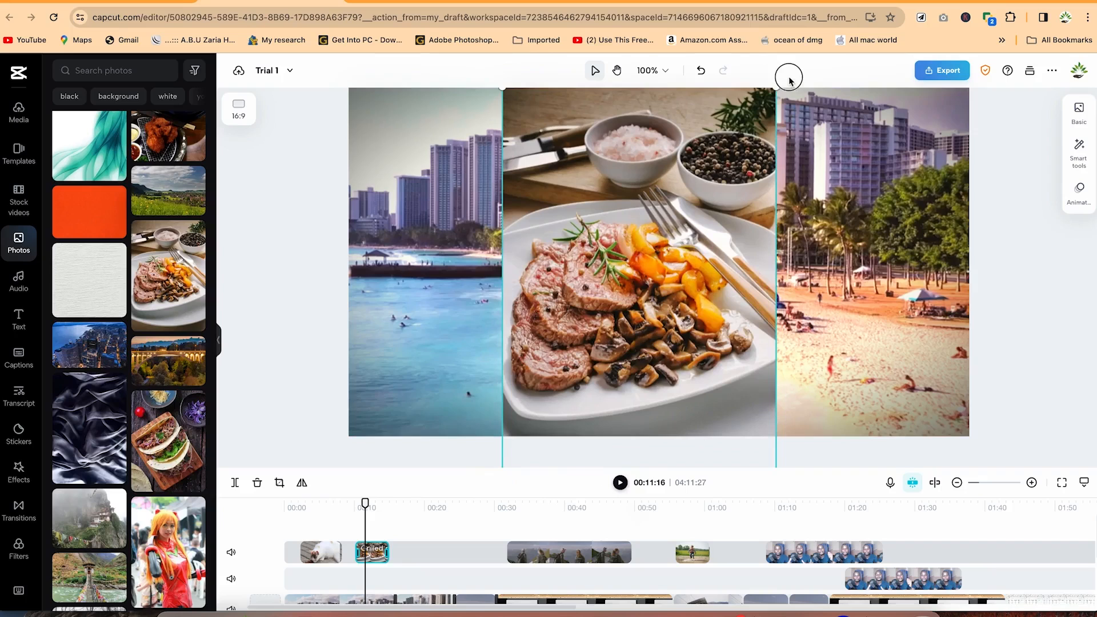
drag(605, 281, 461, 264)
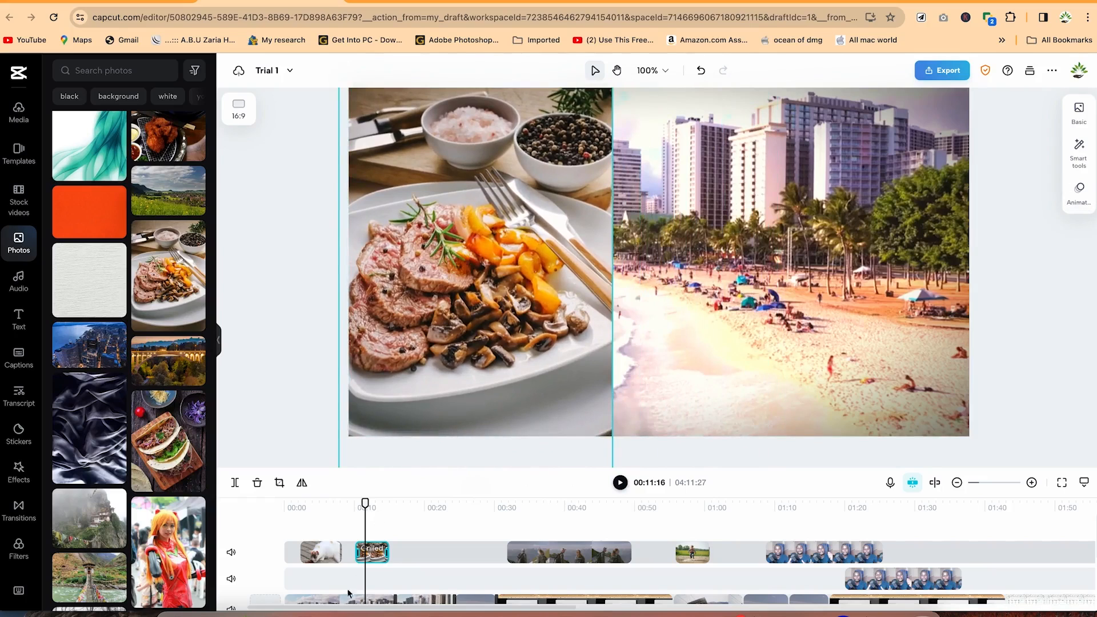
- Examine the grilled meat photo's Basic mask, color, blend and transform settings and its Smart tools for background removal and retouching
click(1081, 114)
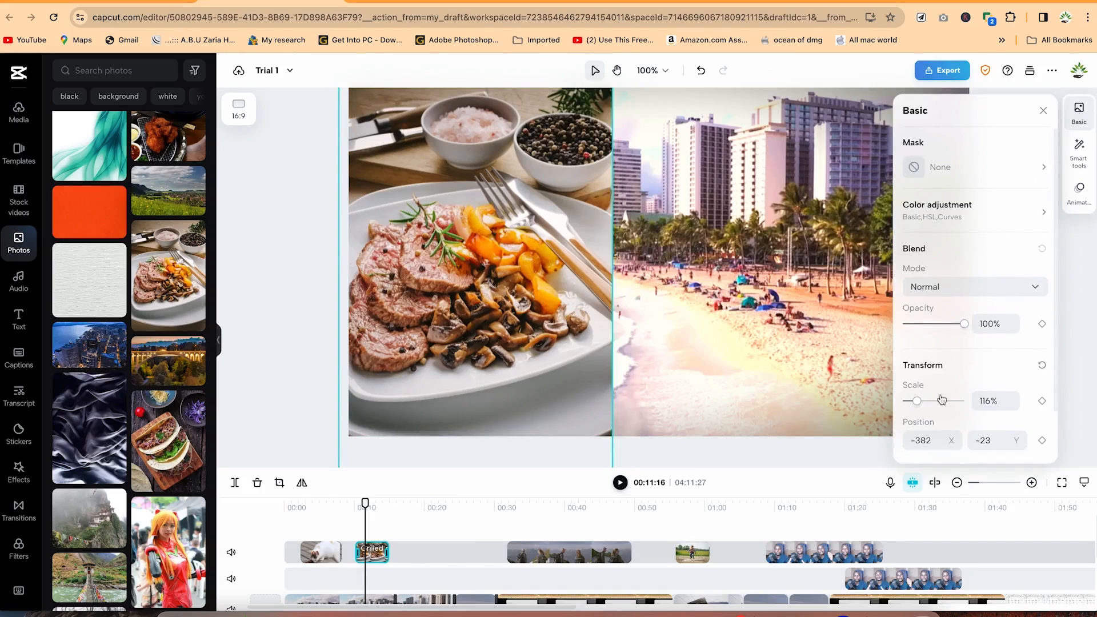
scroll(936, 399, down, 1)
scroll(934, 403, down, 2)
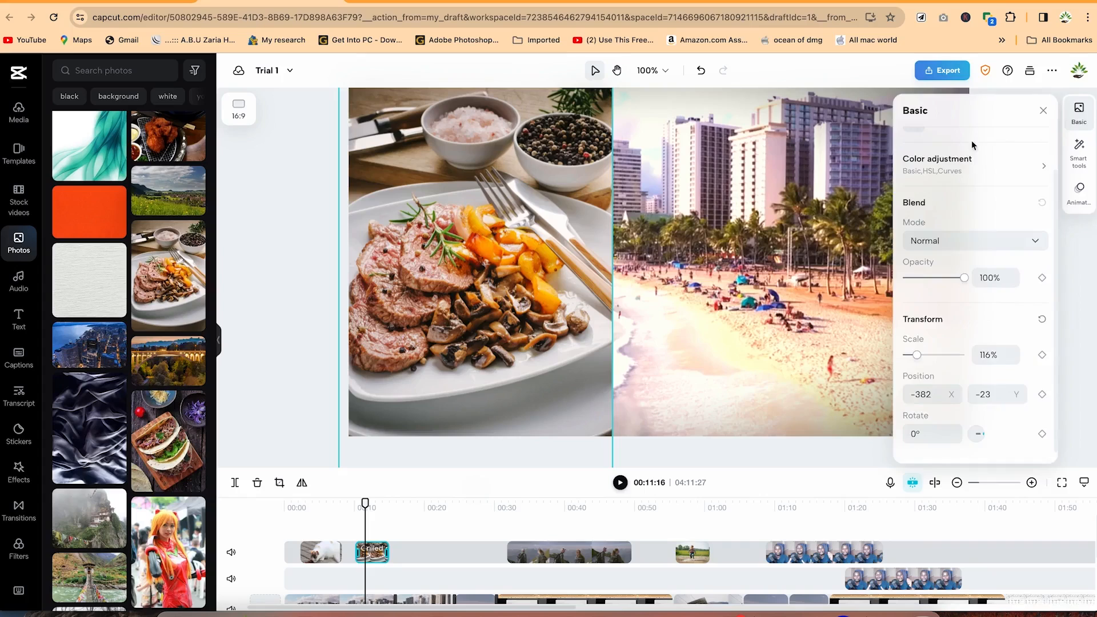
click(1088, 165)
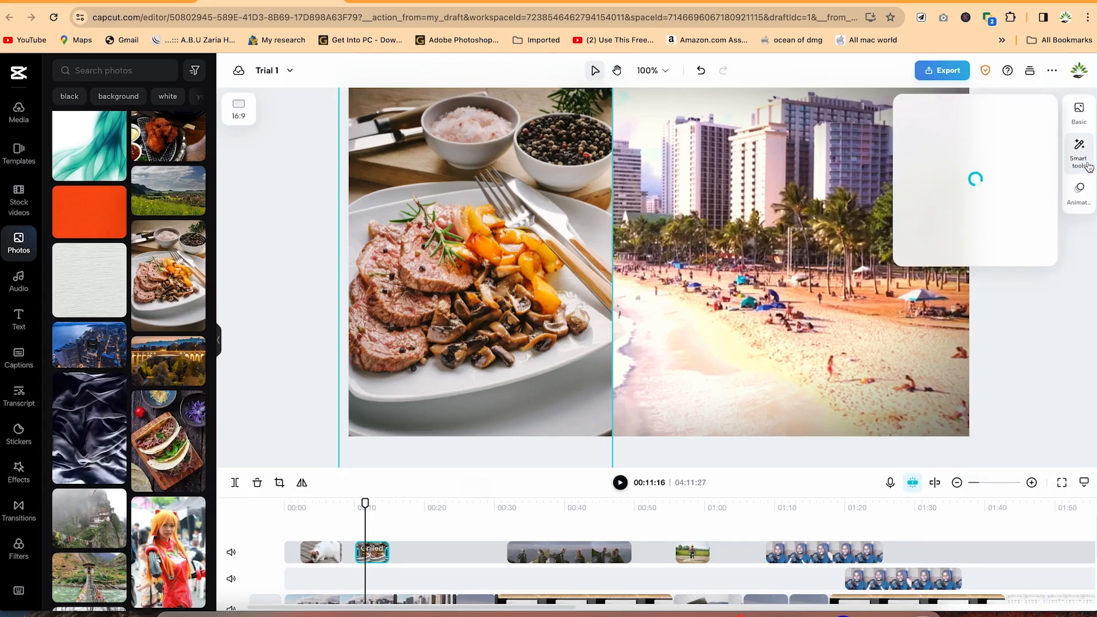
mouse_move(993, 153)
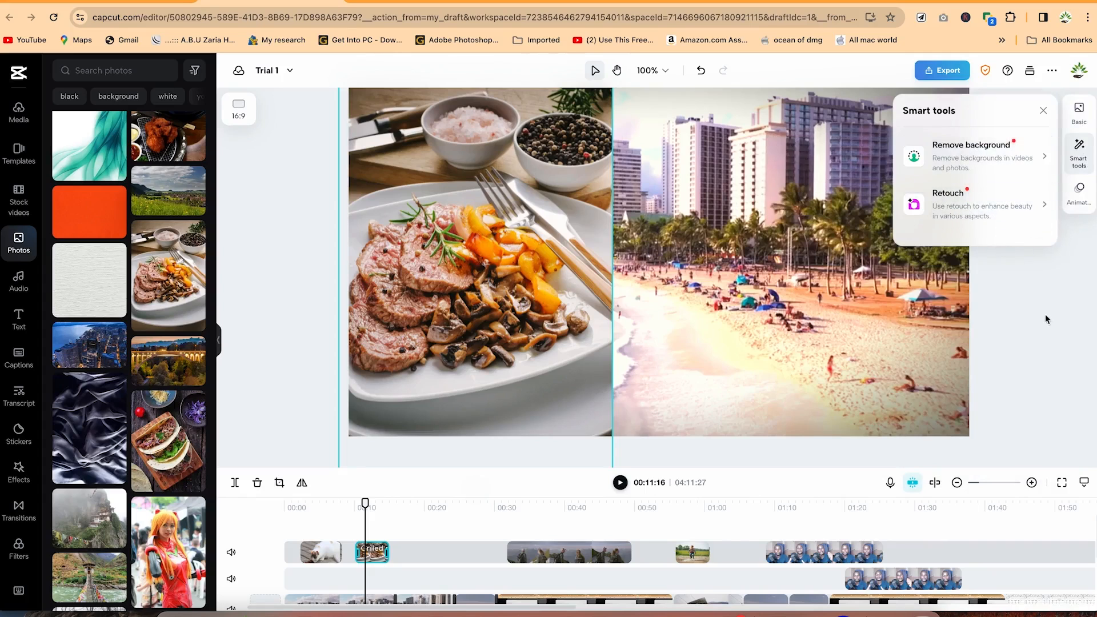
click(1050, 266)
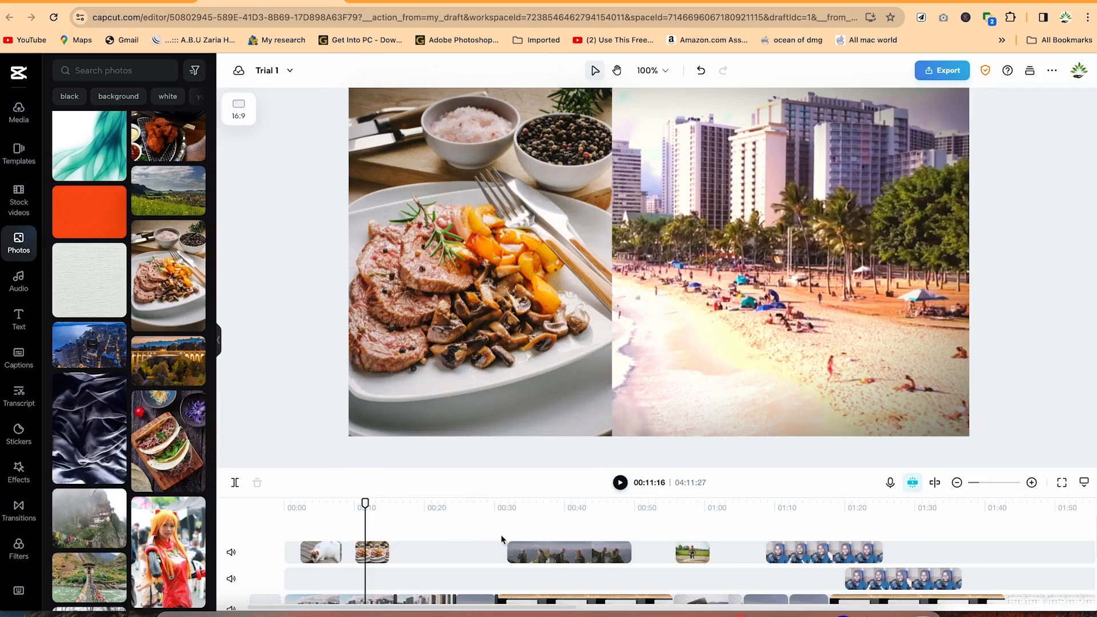
click(368, 554)
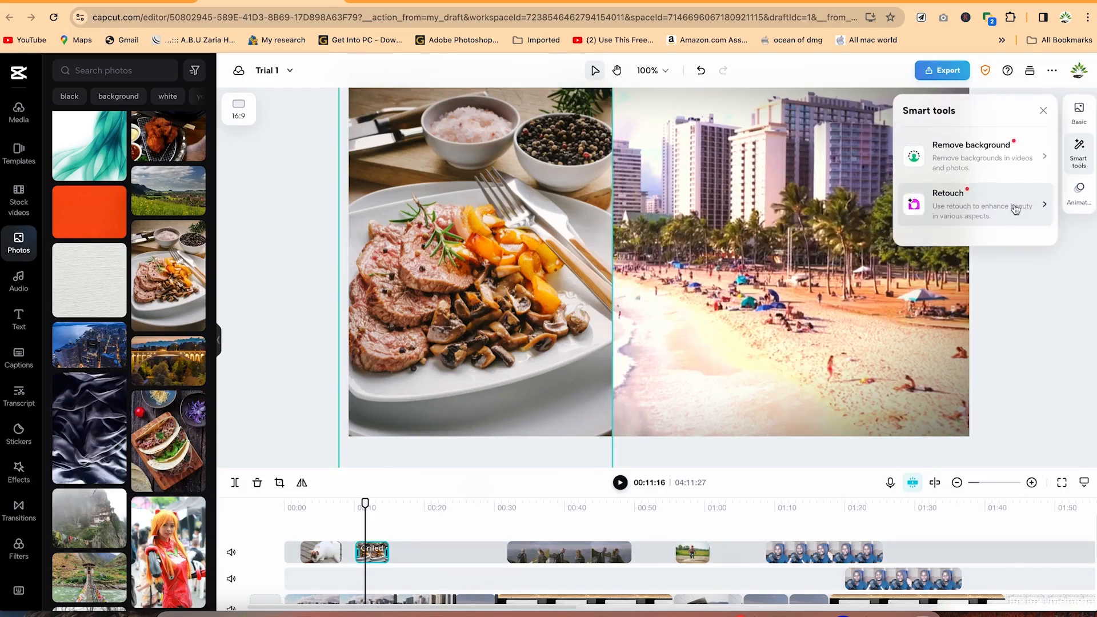
- Try the Out animations Rotate Out 2 and Rotation Cl... on the grilled meat photo
click(1073, 197)
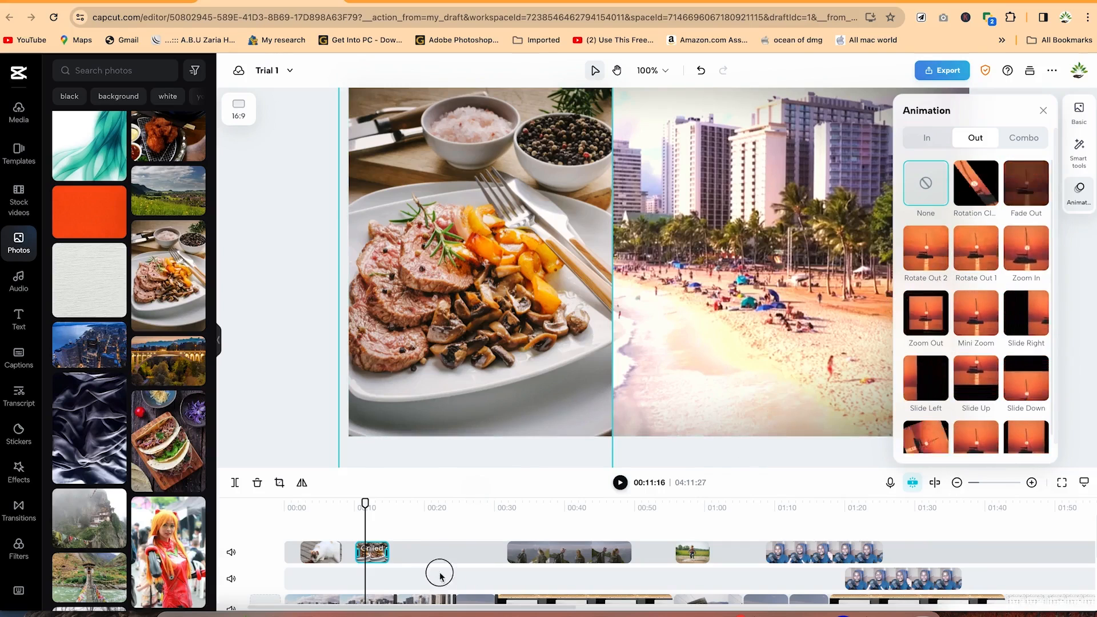
click(371, 551)
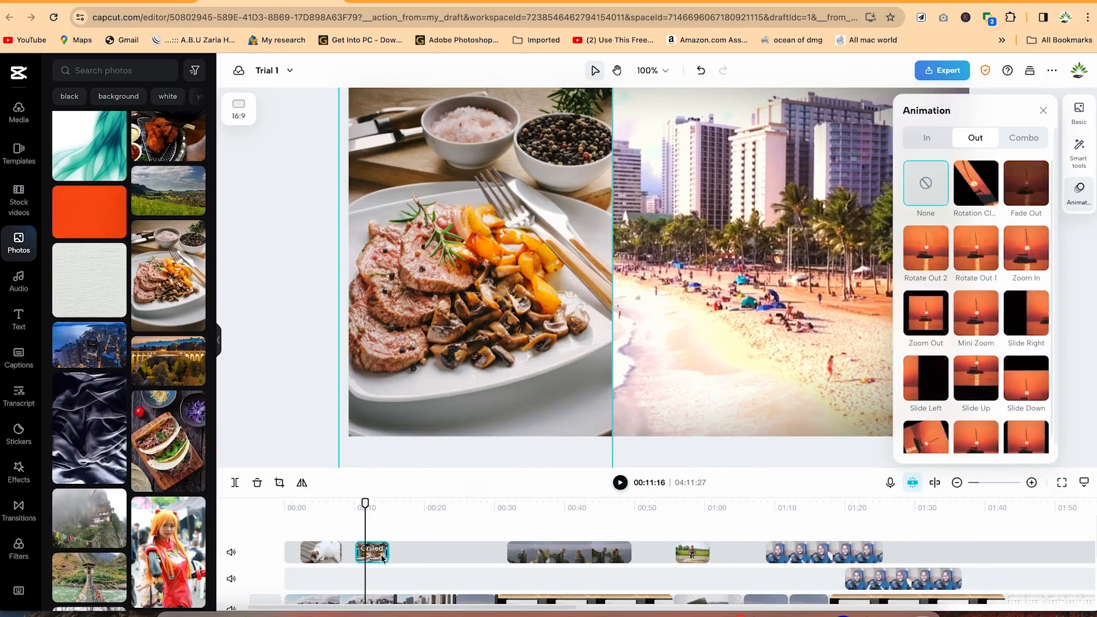
click(923, 260)
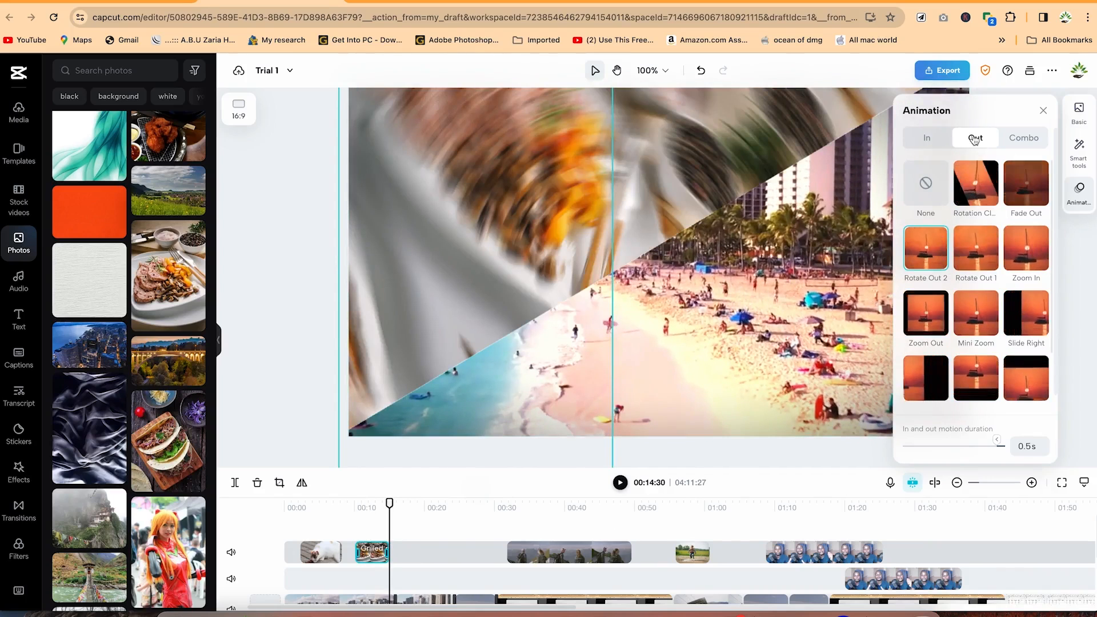
click(988, 193)
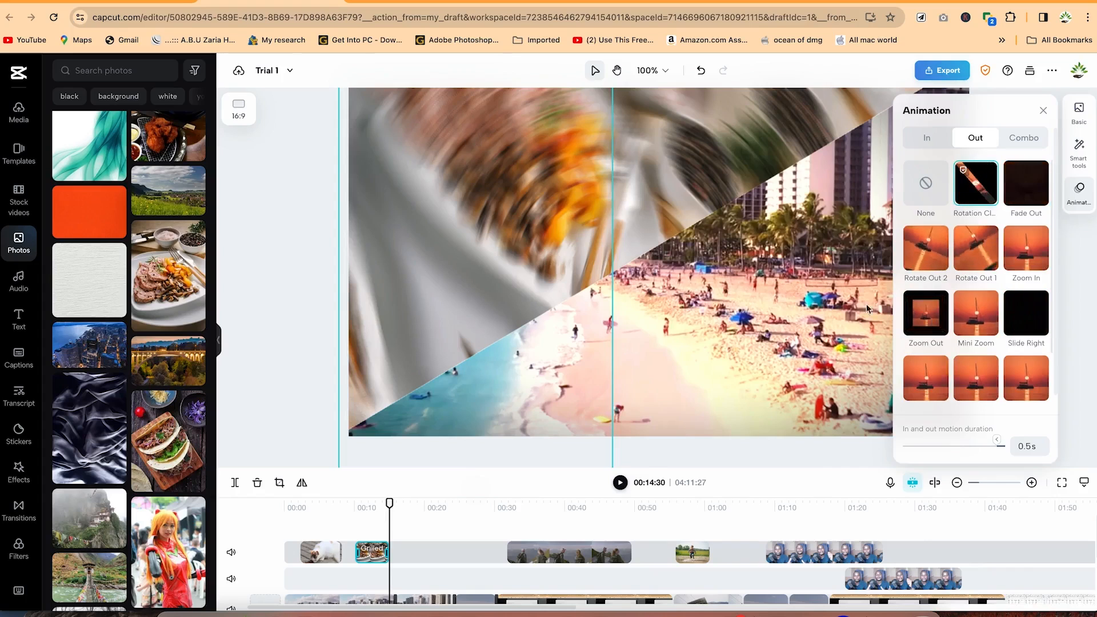
- Apply the Combo animation starting with "Enlarge and" to the grilled meat photo and play that part of the video
click(1021, 144)
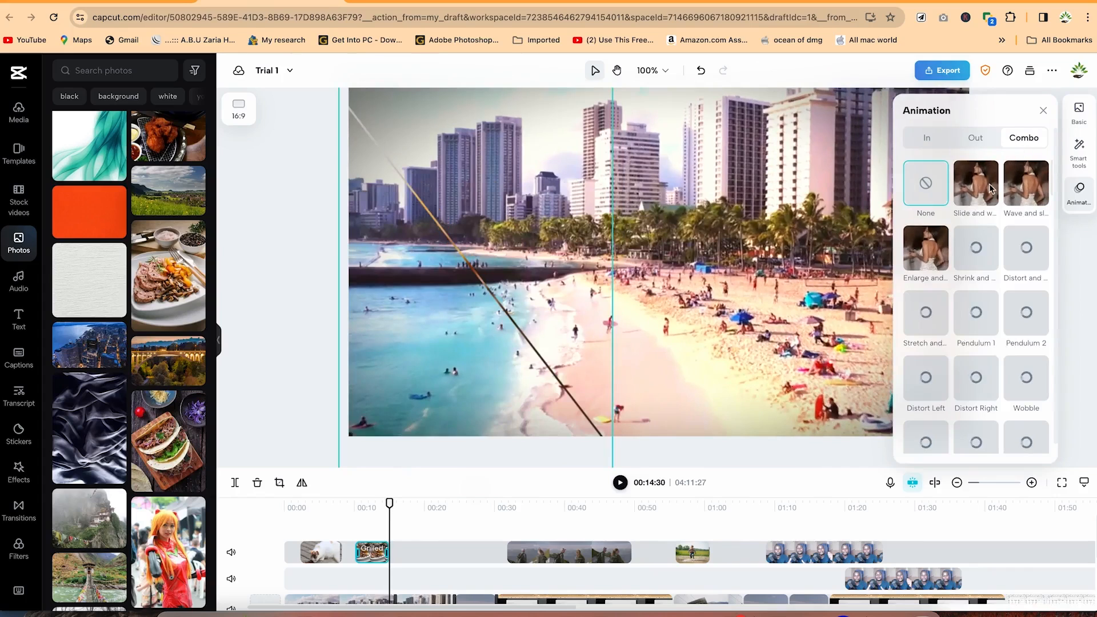
click(930, 259)
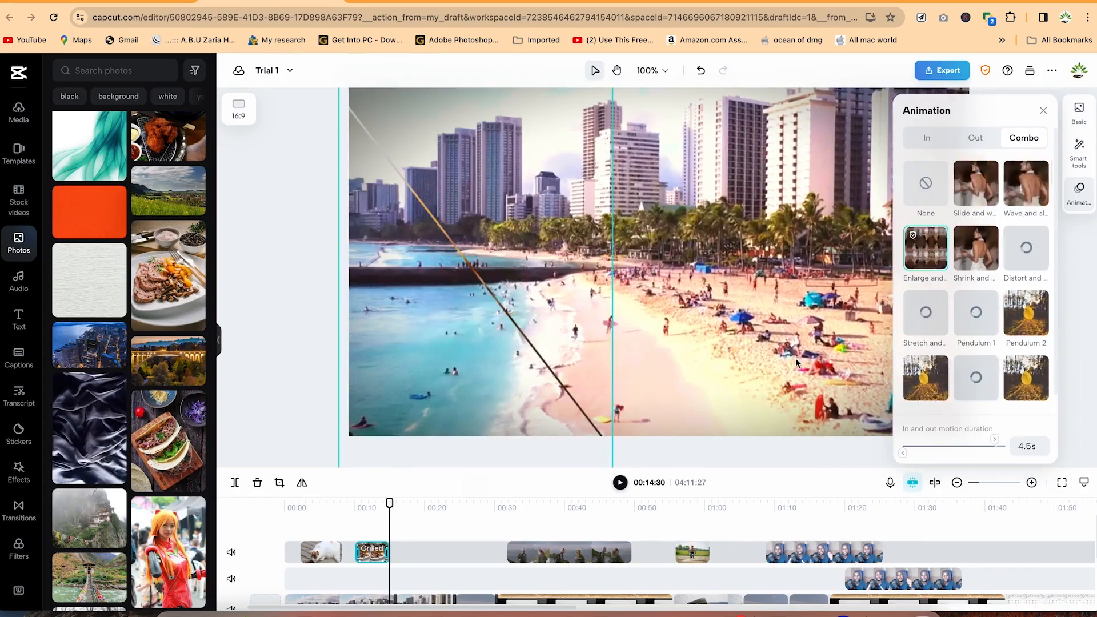
drag(390, 501, 349, 500)
key(space)
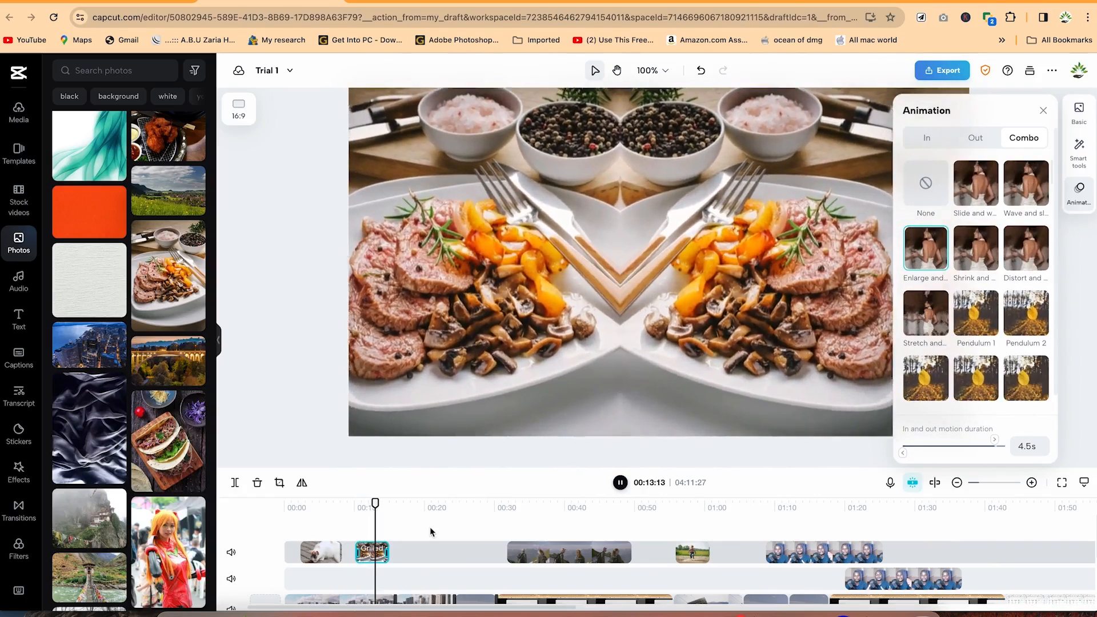
key(space)
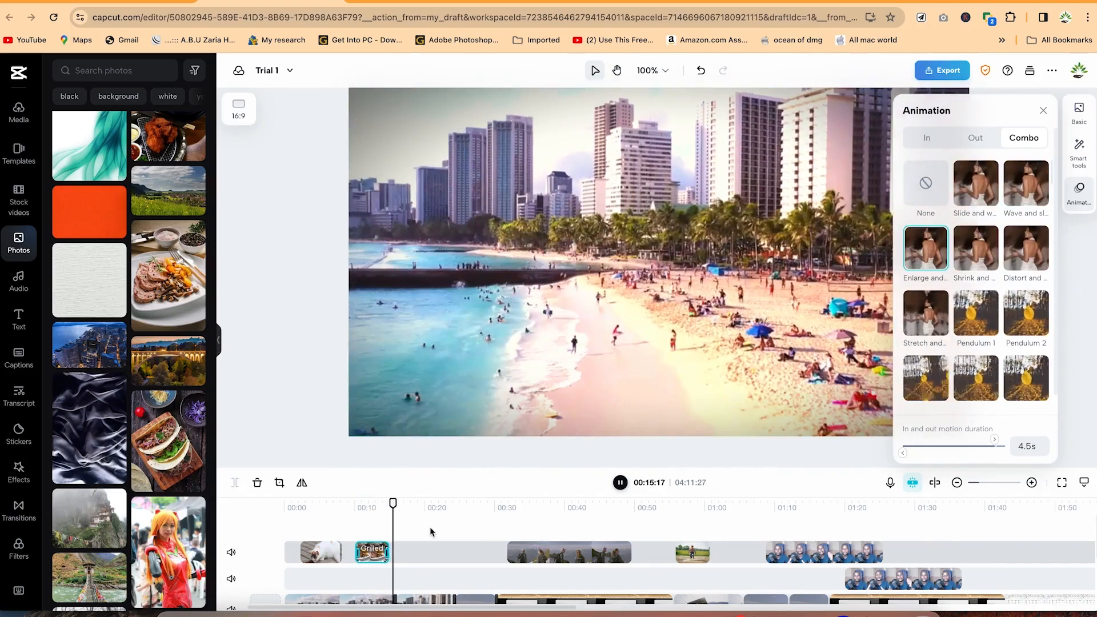
- Select the eating cat clip near the start of the timeline and scale it up to 181%
drag(392, 502, 299, 492)
click(323, 554)
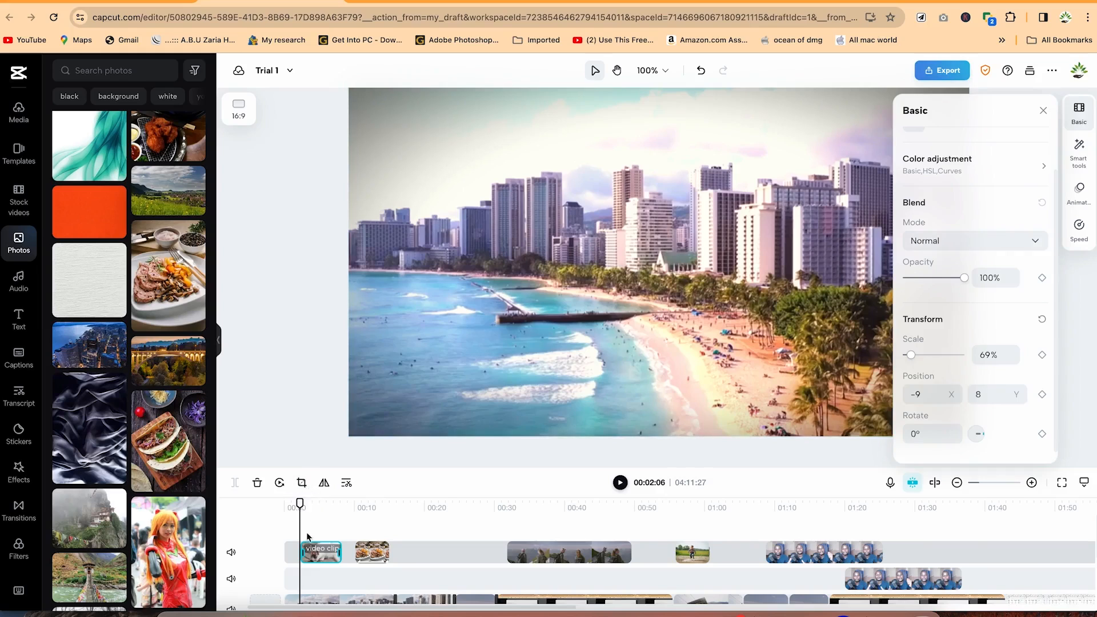
drag(299, 502, 310, 502)
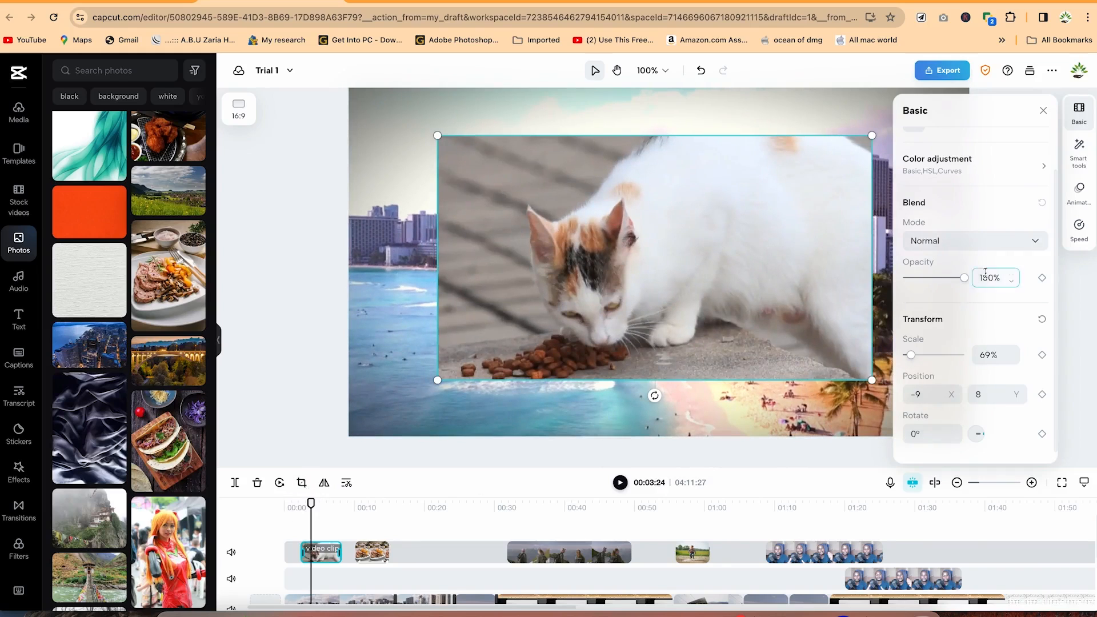
drag(911, 355, 924, 354)
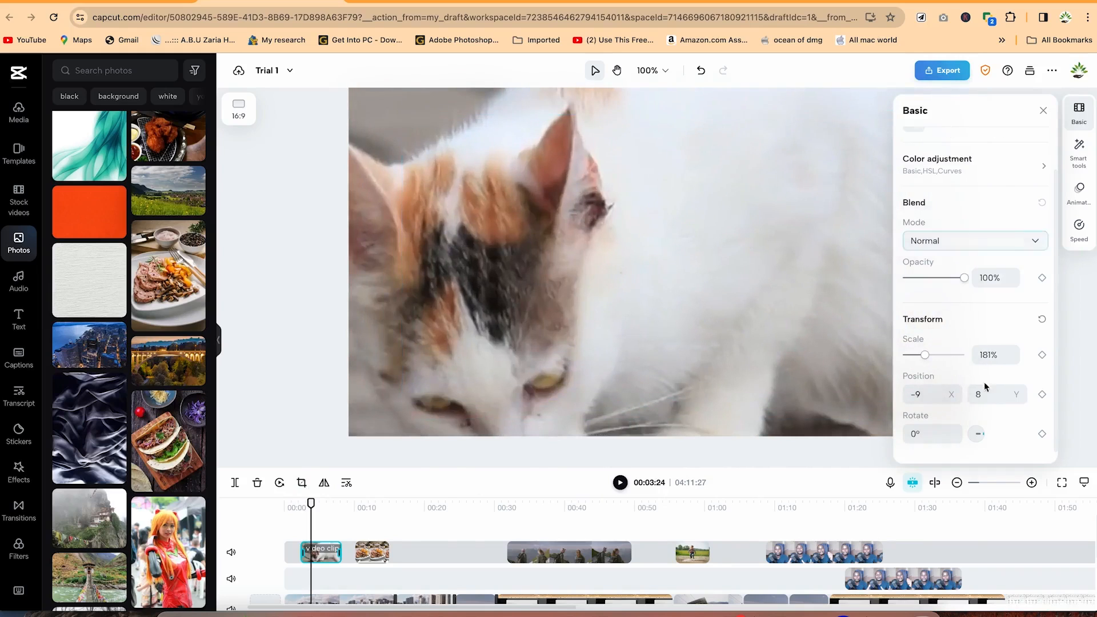
click(978, 355)
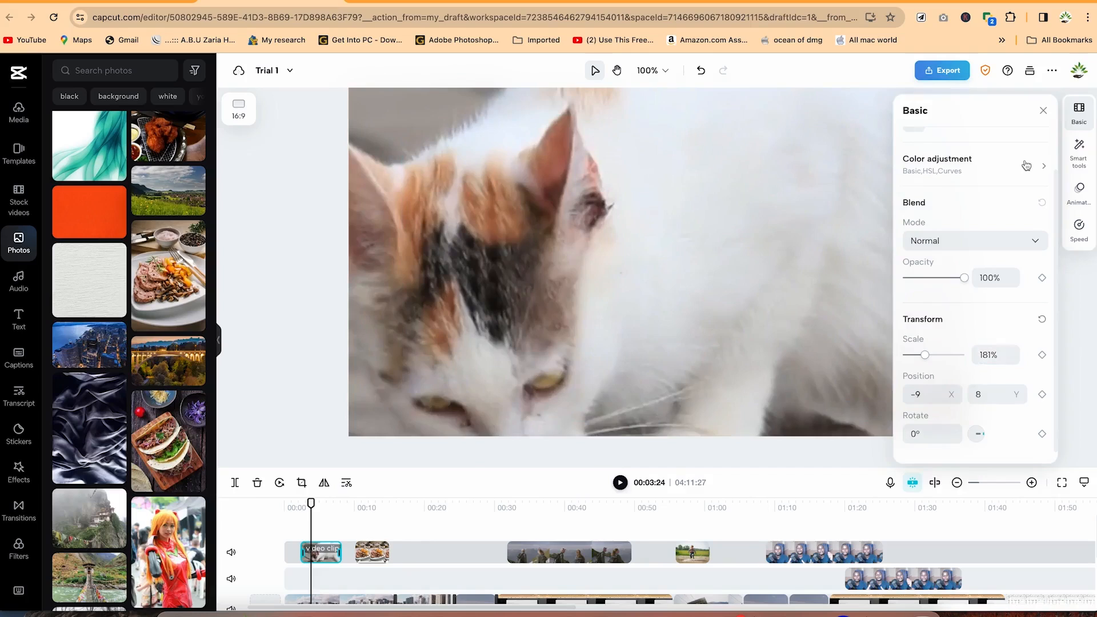
- Examine the cat clip's normal speed, duration and pitch settings
click(1084, 122)
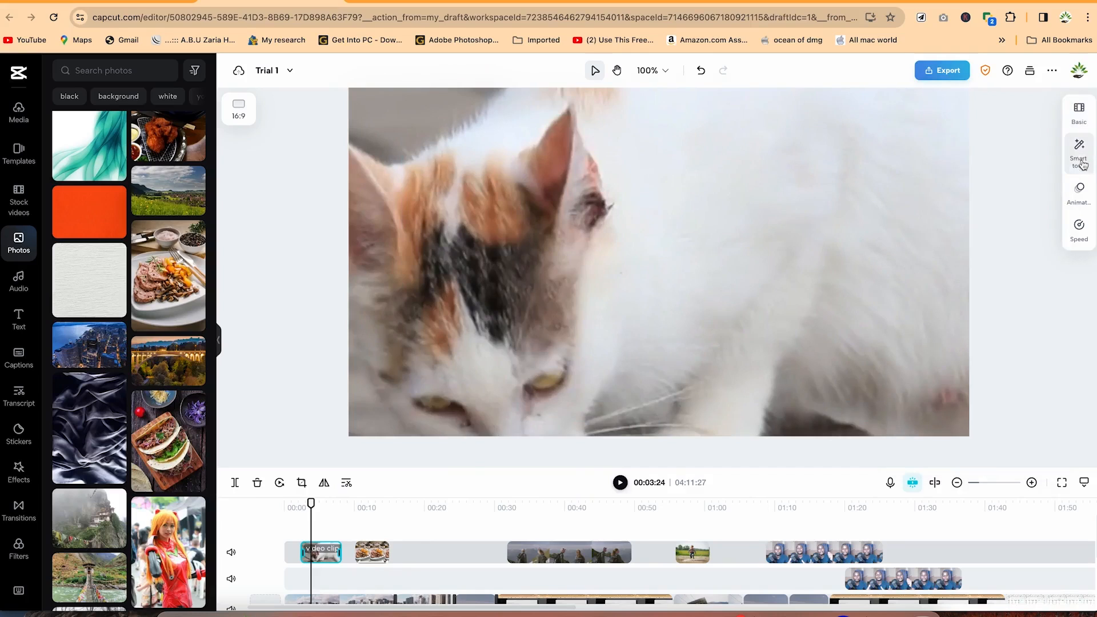
click(1081, 231)
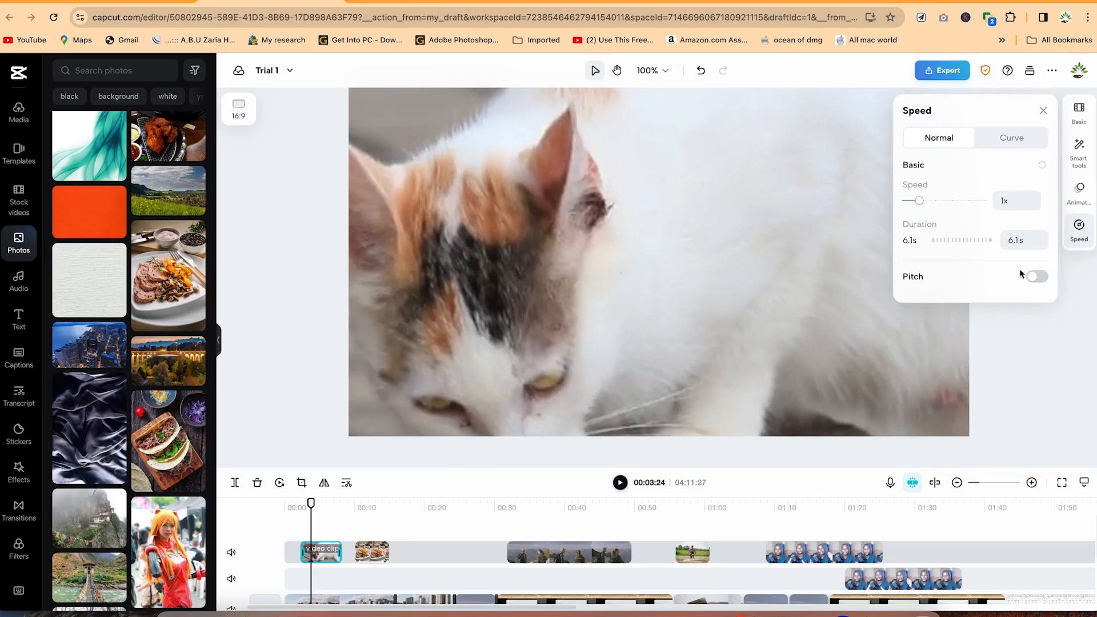
click(1043, 112)
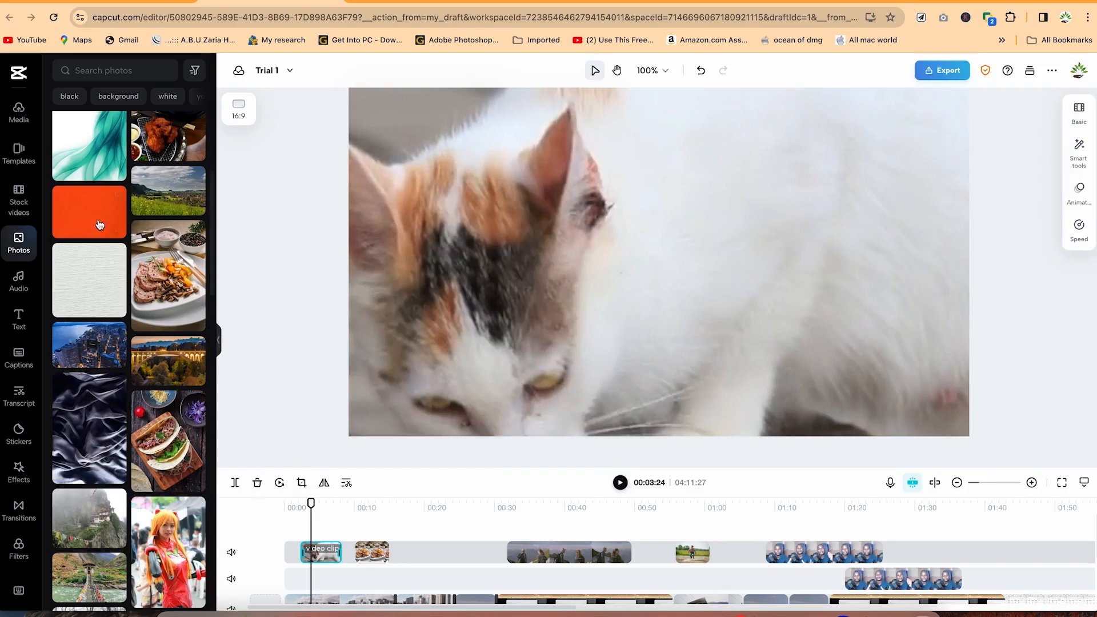
- Add the photo of running children to the overlay track after the grilled meat photo and shorten it to end at about 00:22
click(19, 111)
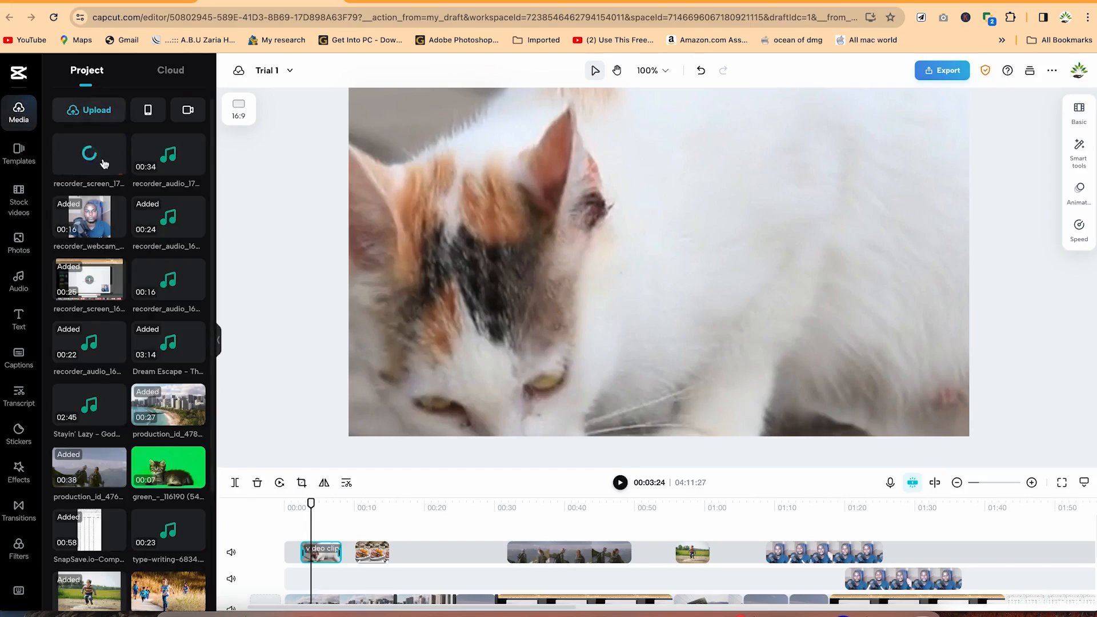
scroll(102, 497, down, 1)
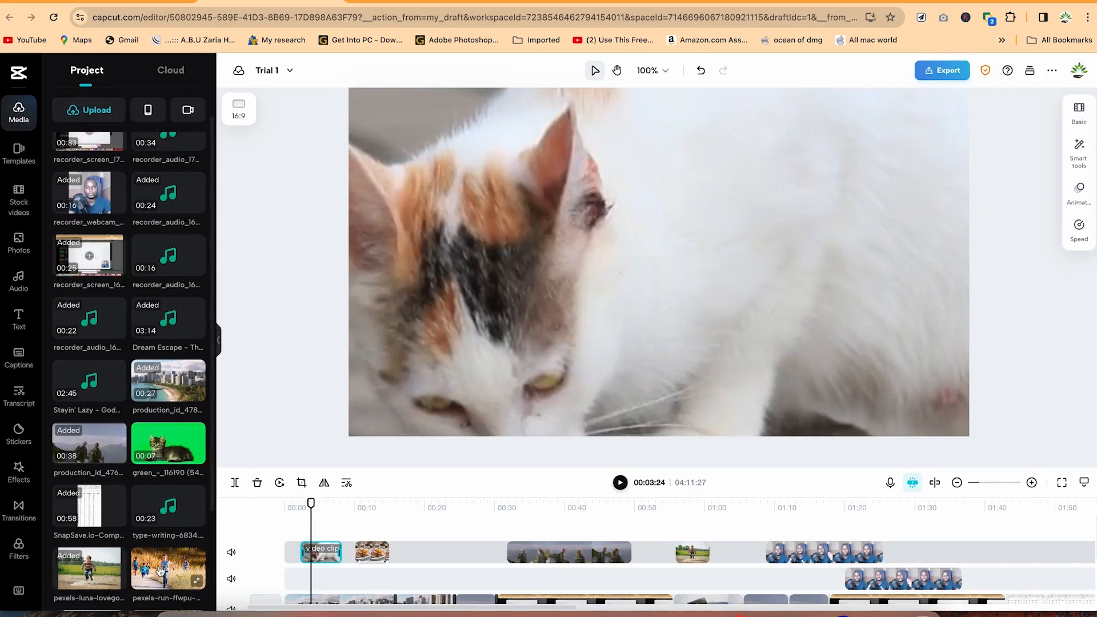
drag(161, 570, 429, 567)
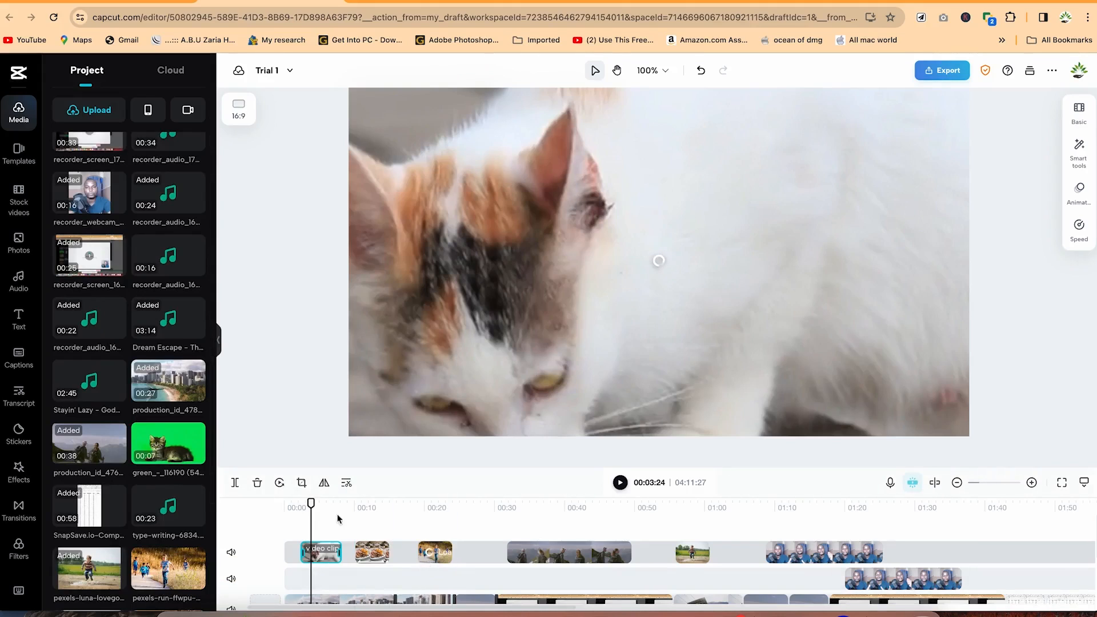
drag(318, 508, 431, 508)
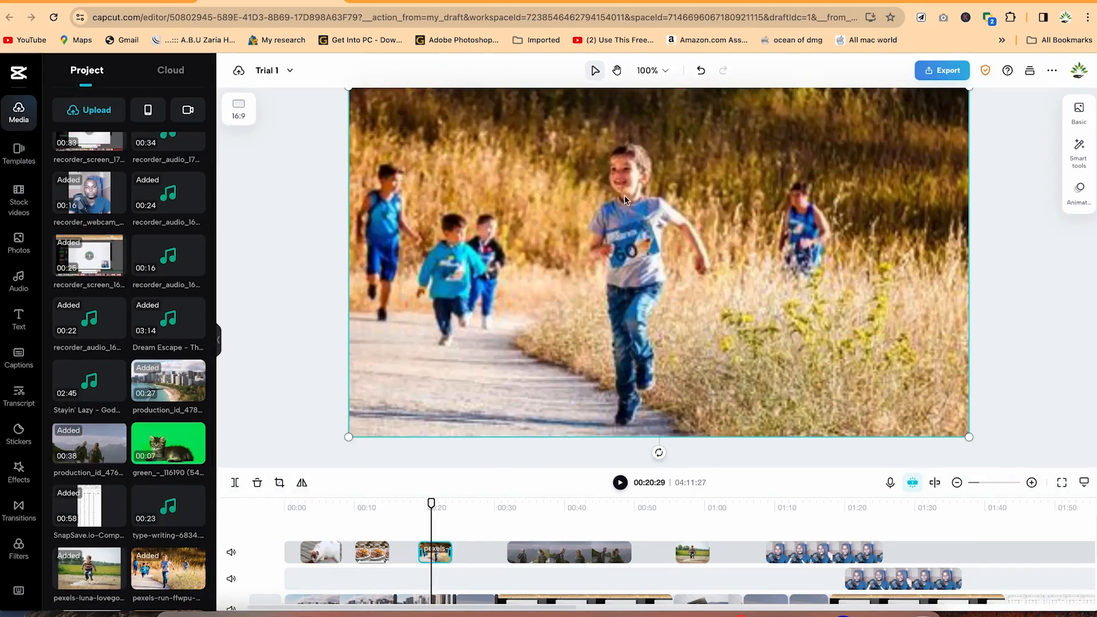
drag(451, 552, 444, 551)
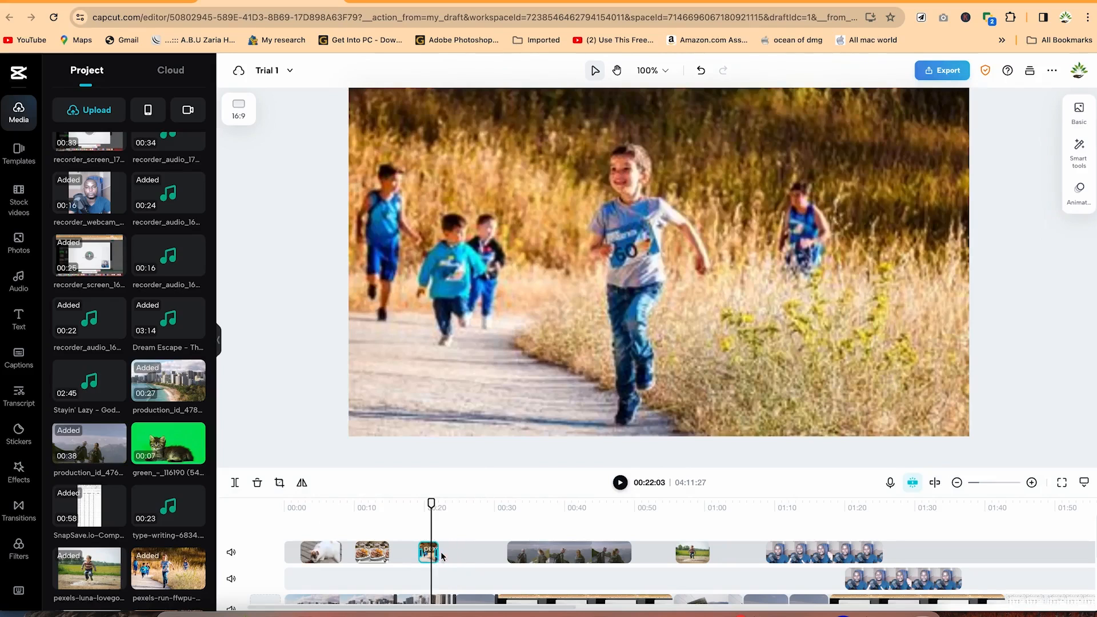
- Shrink the running children photo and centre it over the beach video so the background shows around it
click(604, 267)
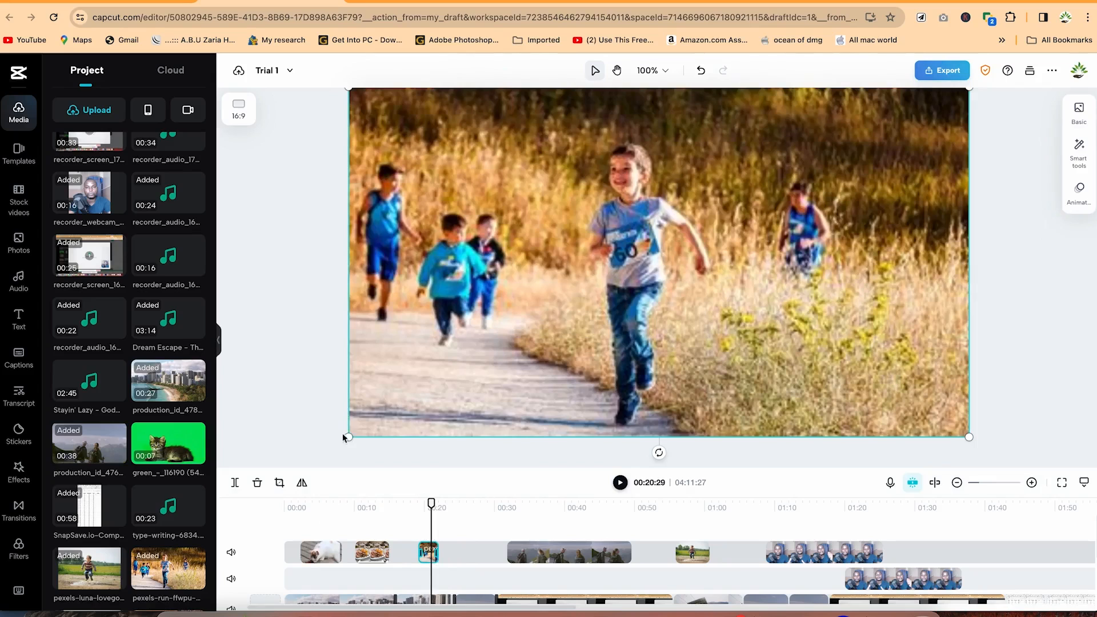
drag(348, 437, 527, 338)
drag(684, 203, 612, 240)
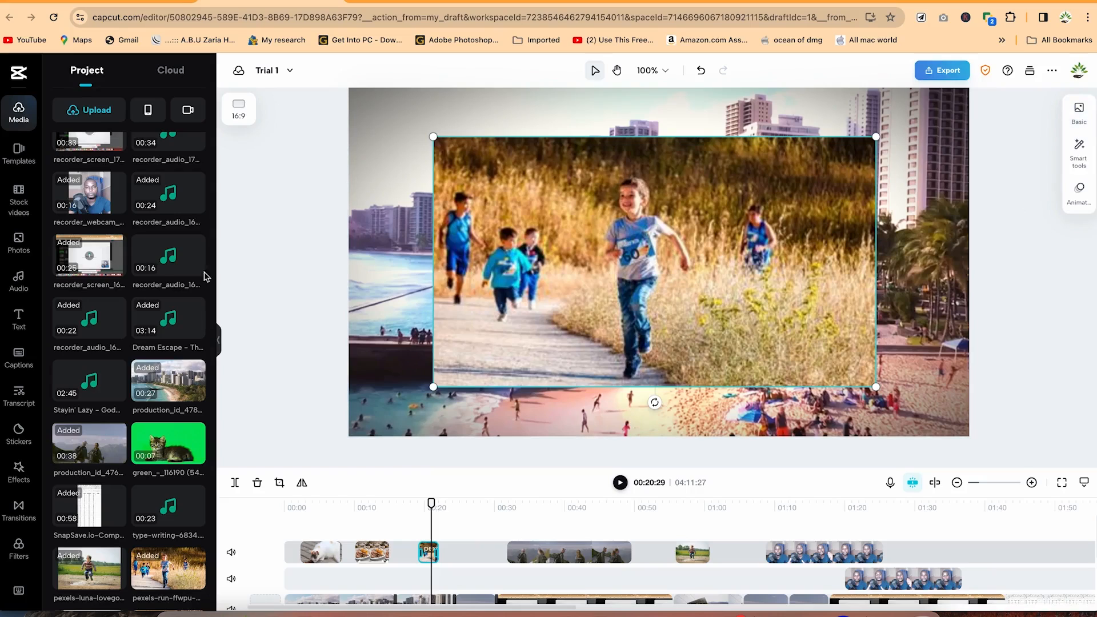
- Add the green-screen kitten video to the overlay track after the running children photo and reduce its size in the frame
drag(172, 446, 480, 547)
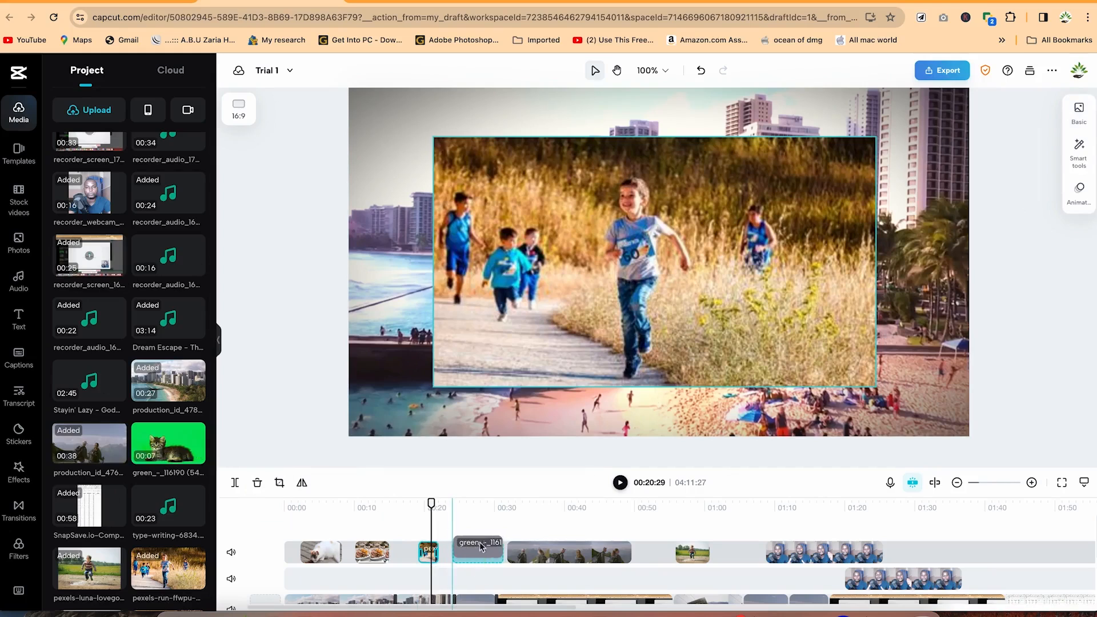
drag(433, 503, 470, 505)
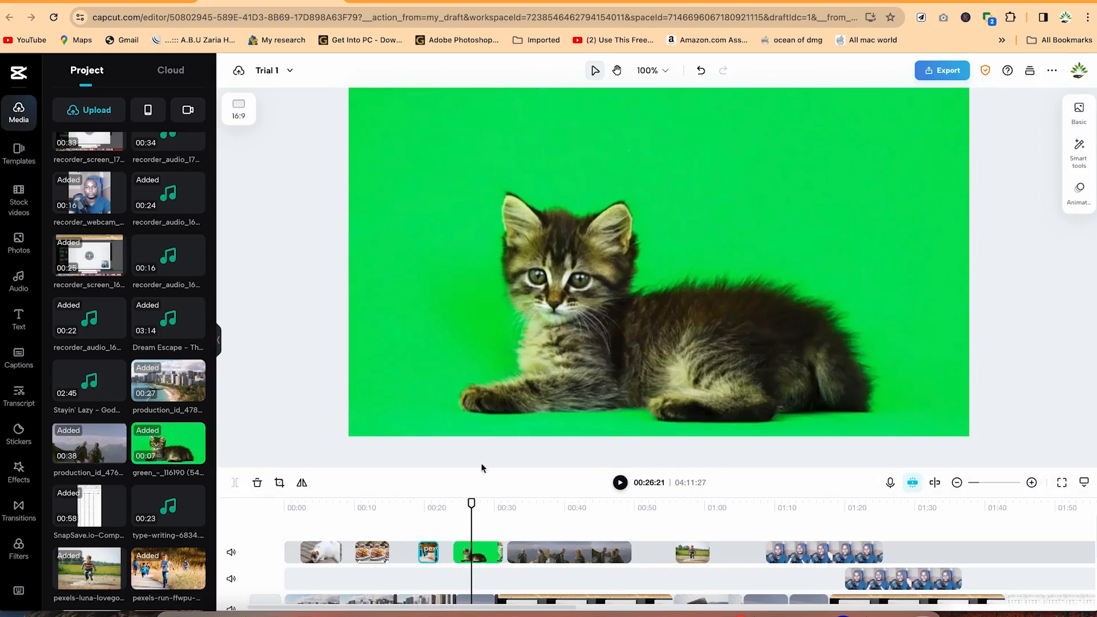
click(481, 554)
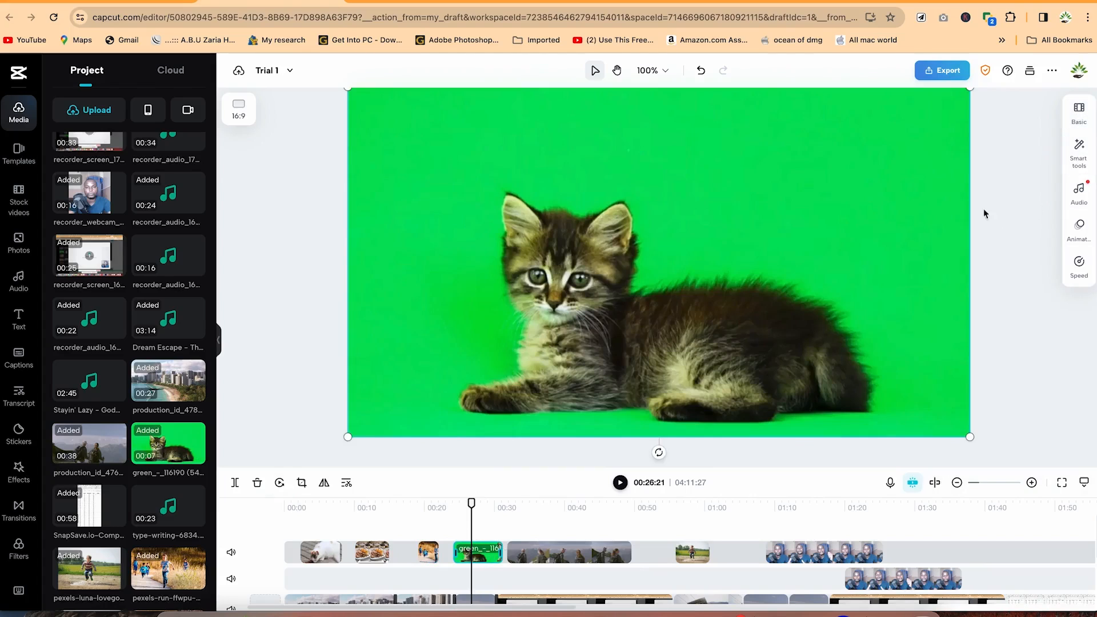
drag(348, 438, 544, 344)
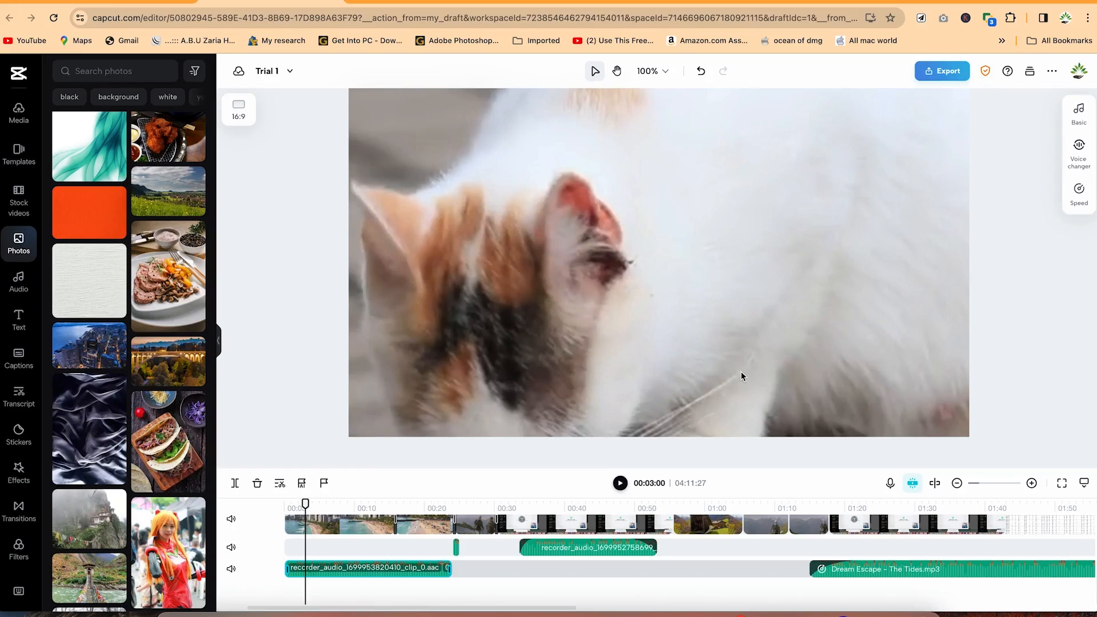
- Play the first seconds of the project to hear the recorded voice audio
drag(304, 503, 285, 501)
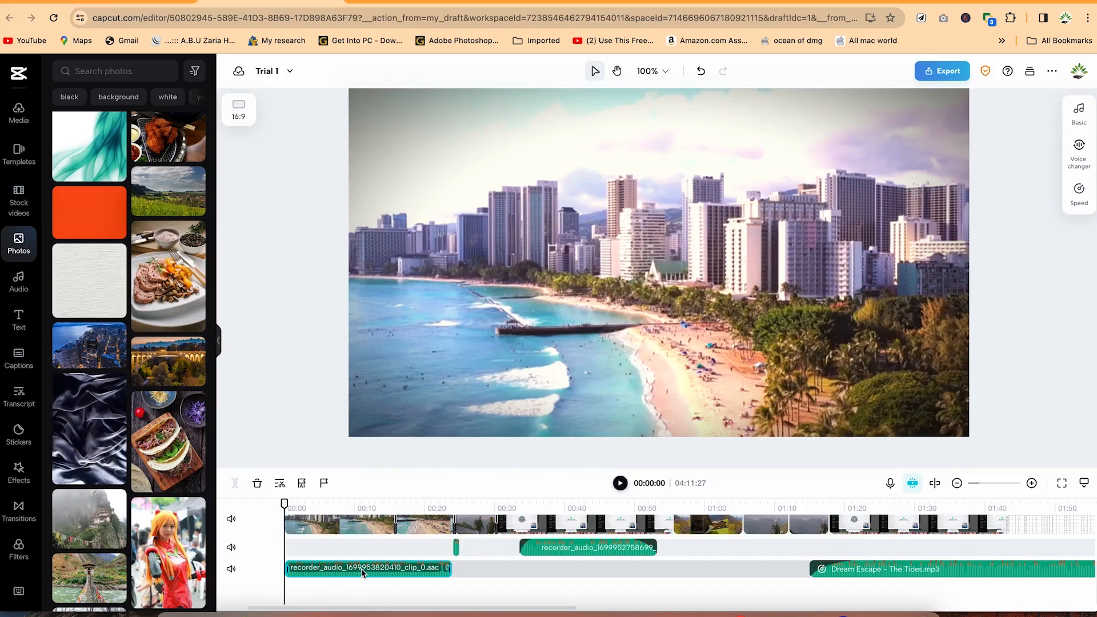
key(space)
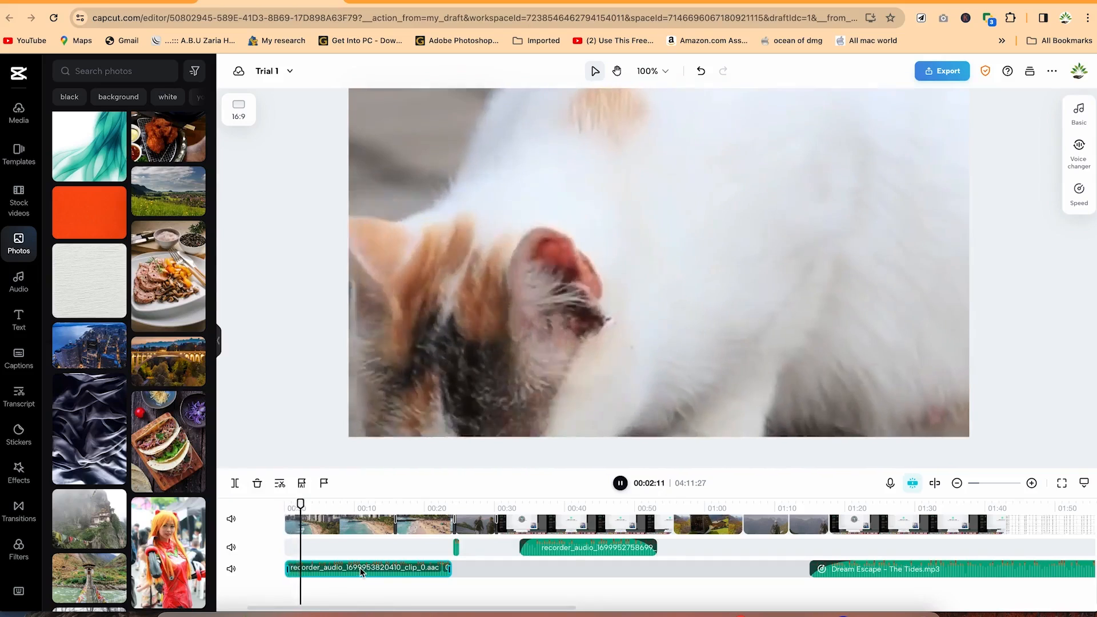
key(space)
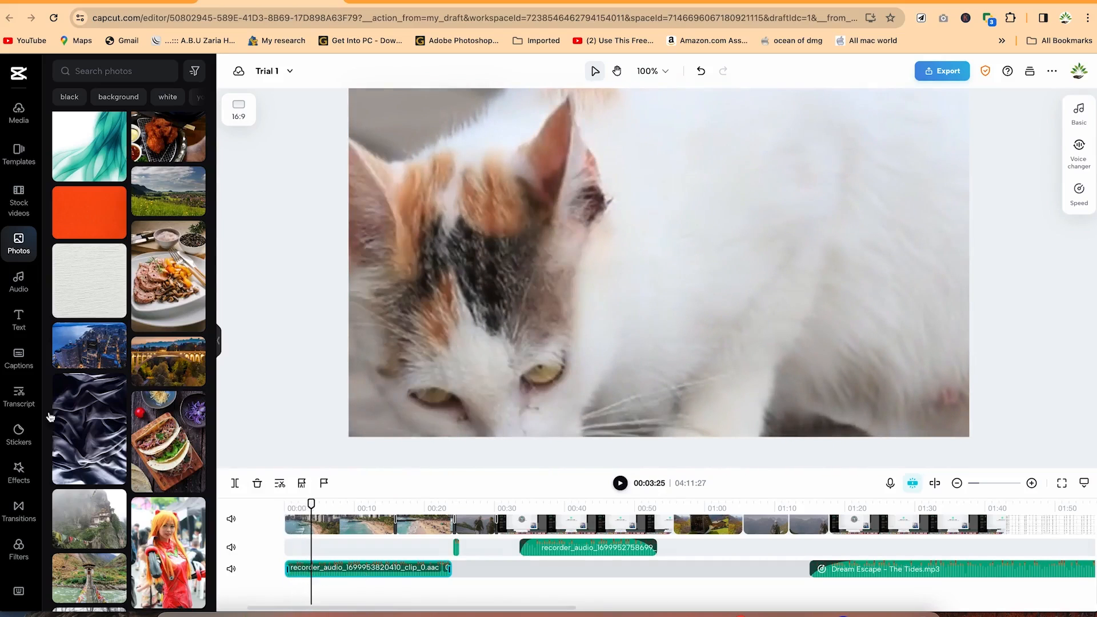
- Generate auto captions for the project with English (US) as the language used in the video
click(18, 357)
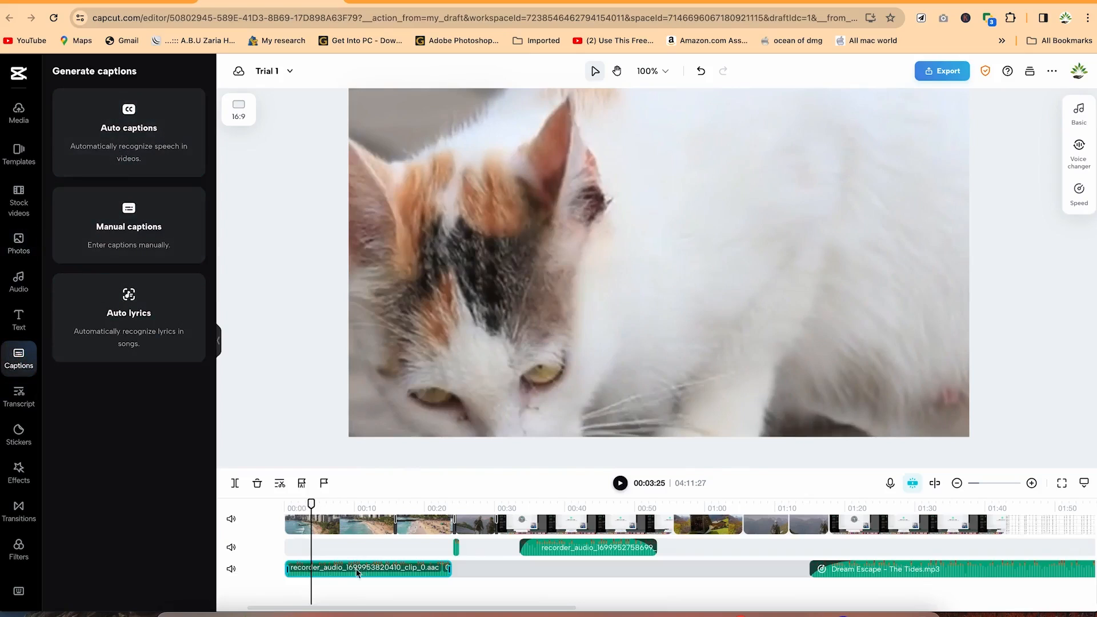
click(129, 138)
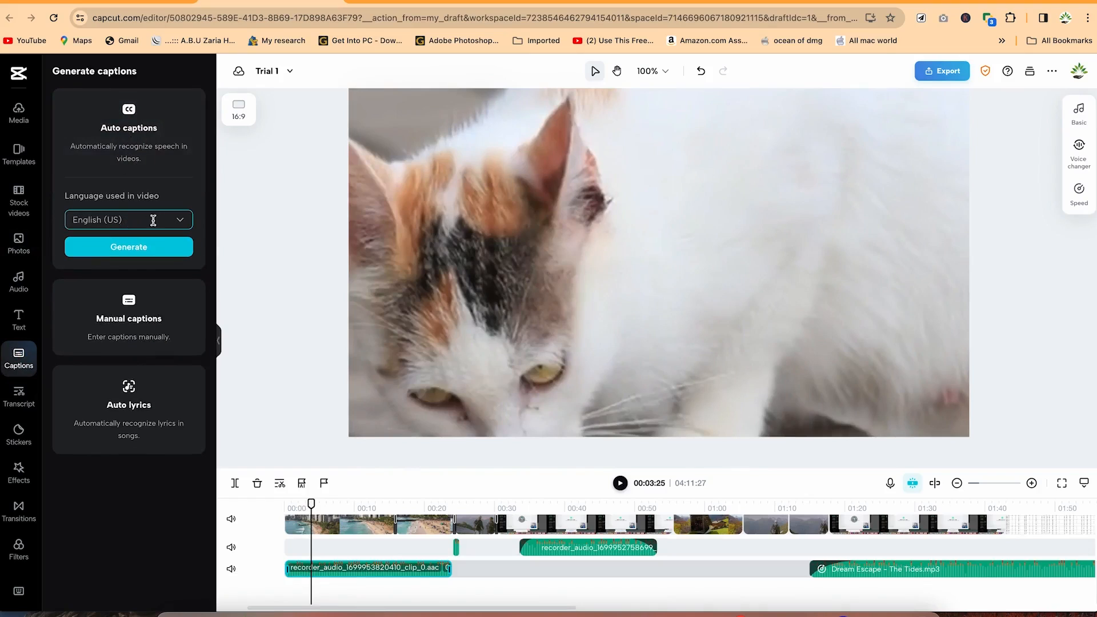
click(185, 219)
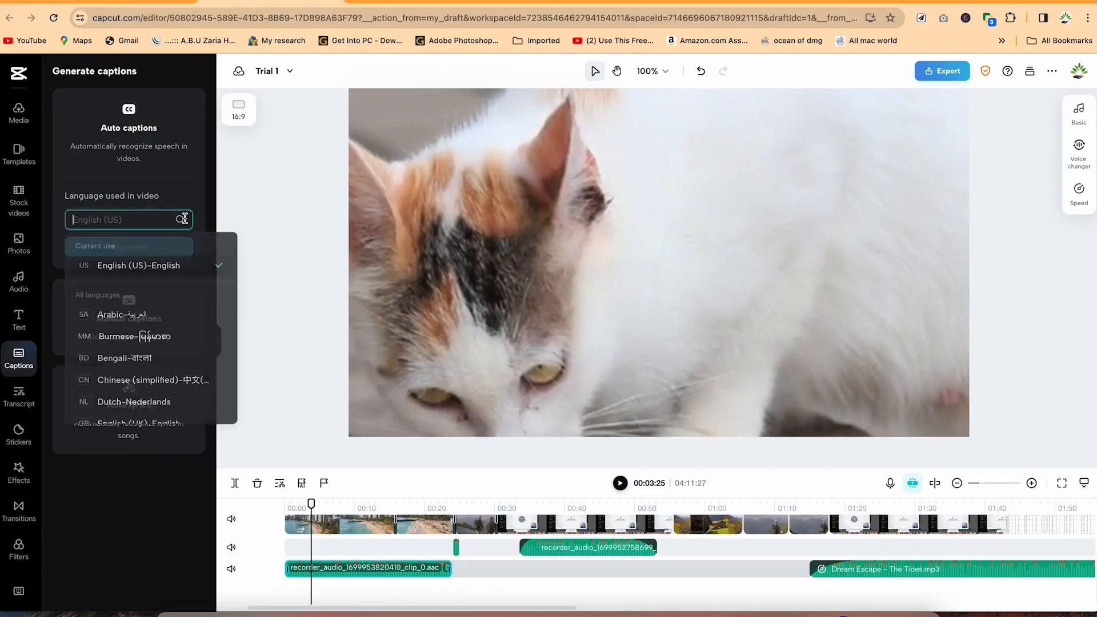
scroll(185, 342, down, 5)
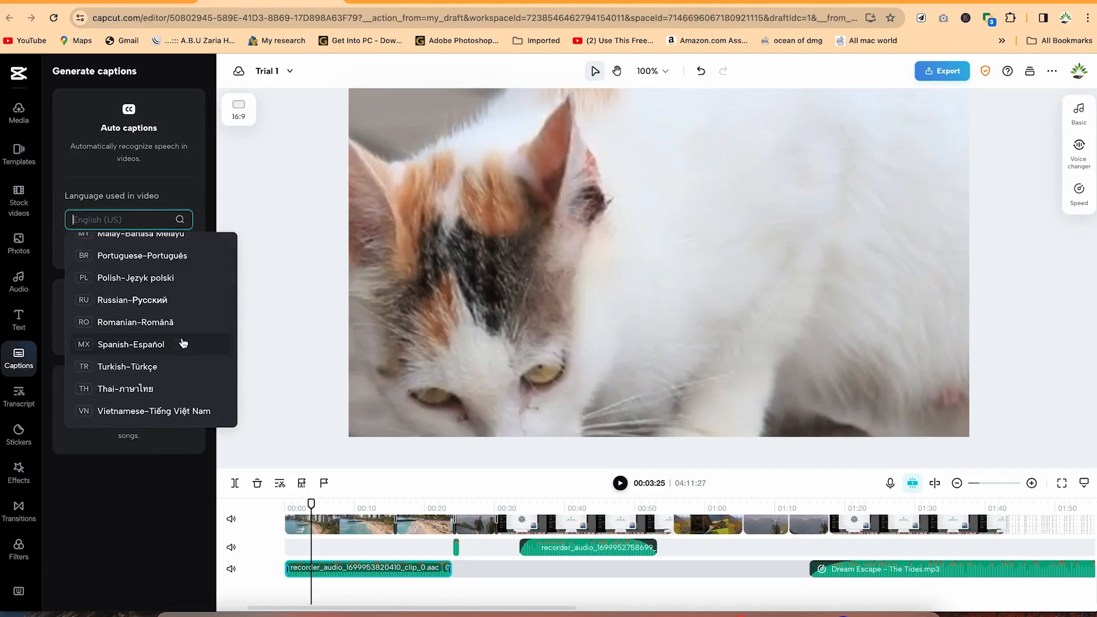
scroll(182, 342, up, 5)
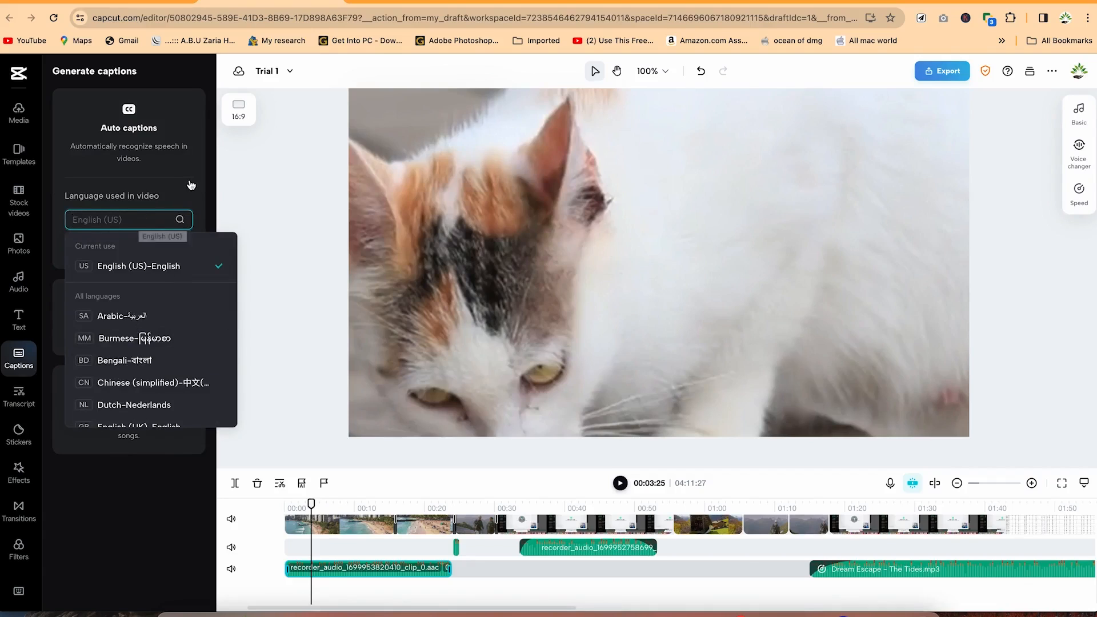
click(154, 267)
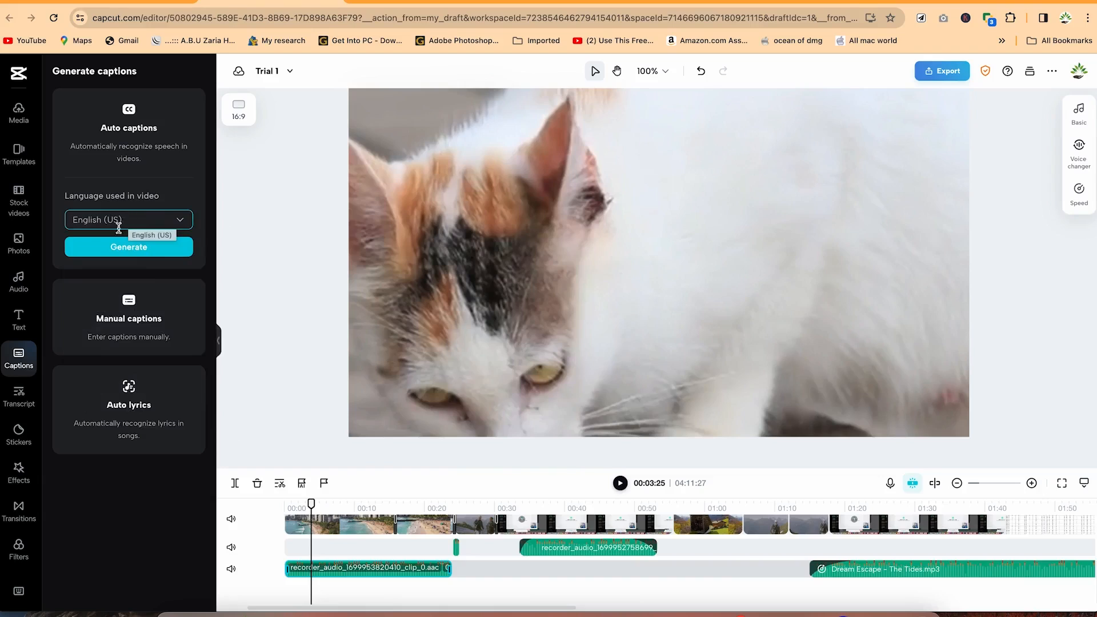
click(139, 247)
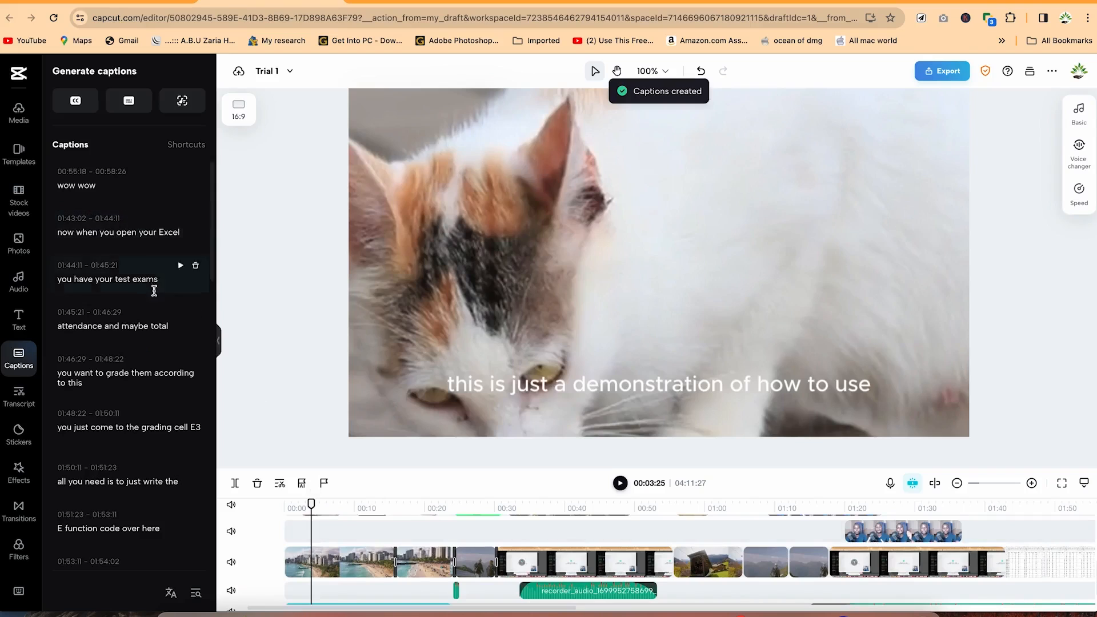
- Enlarge the timeline area to show all tracks and play the captioned video from the start
drag(311, 502, 285, 503)
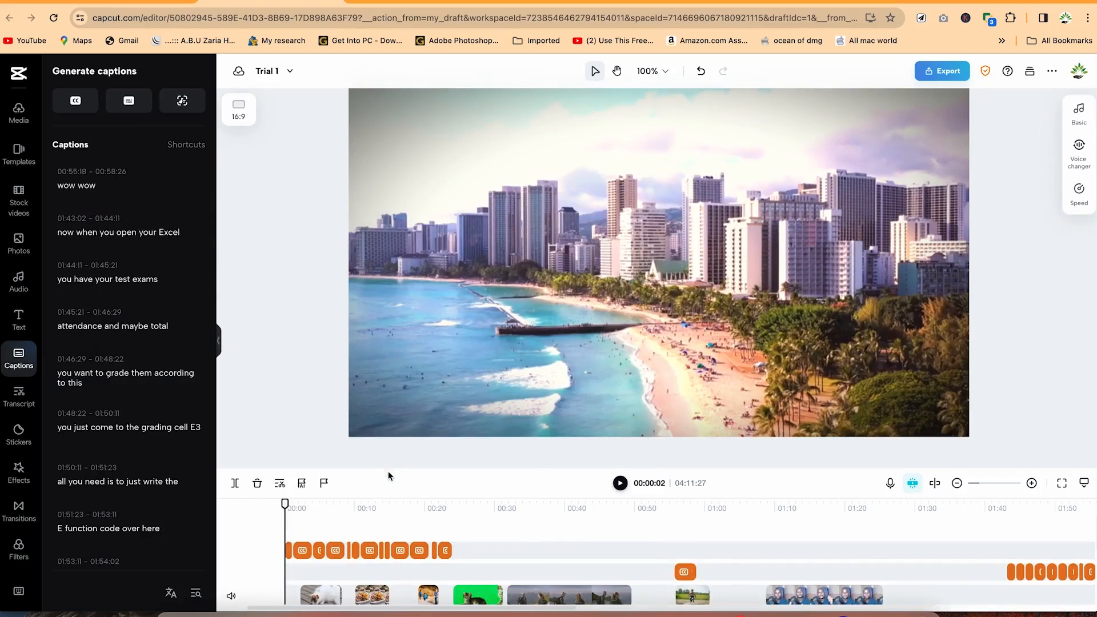
drag(384, 462, 381, 360)
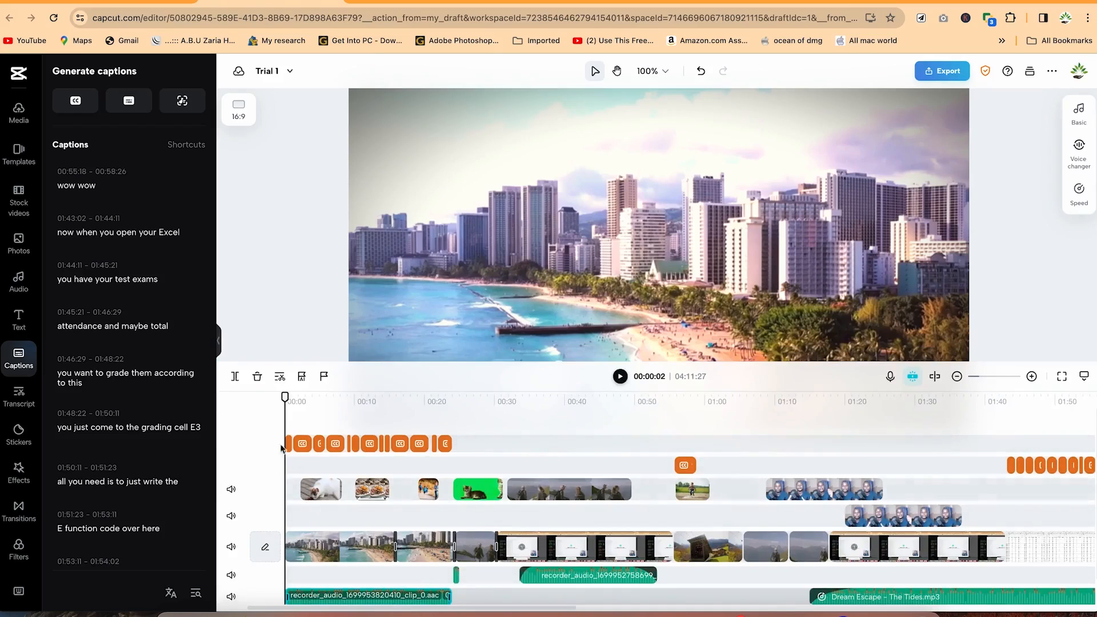
click(281, 399)
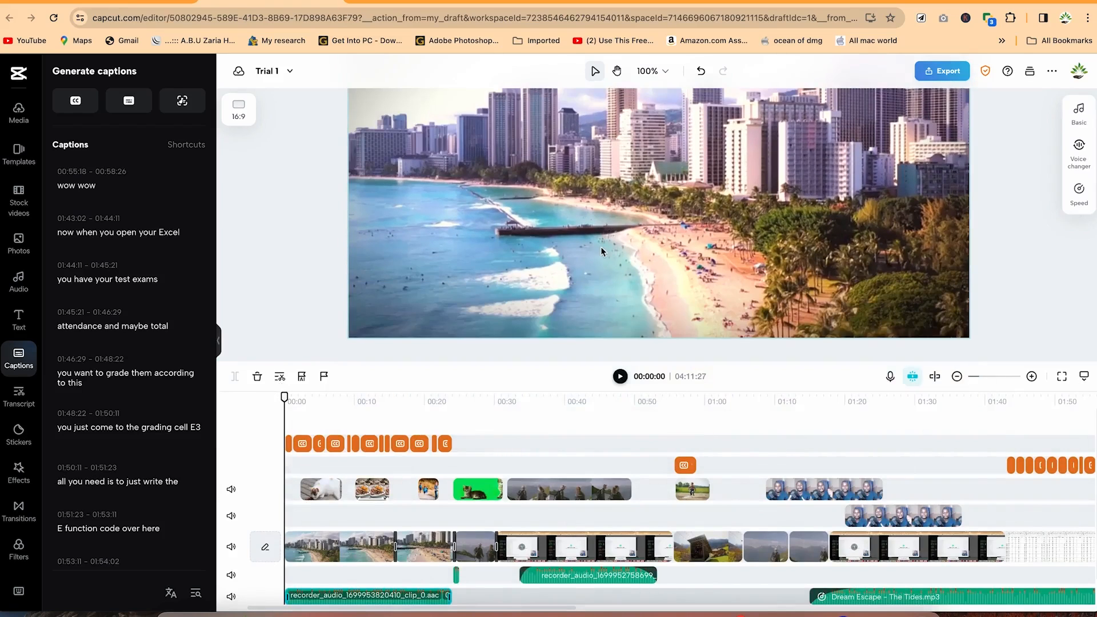
key(space)
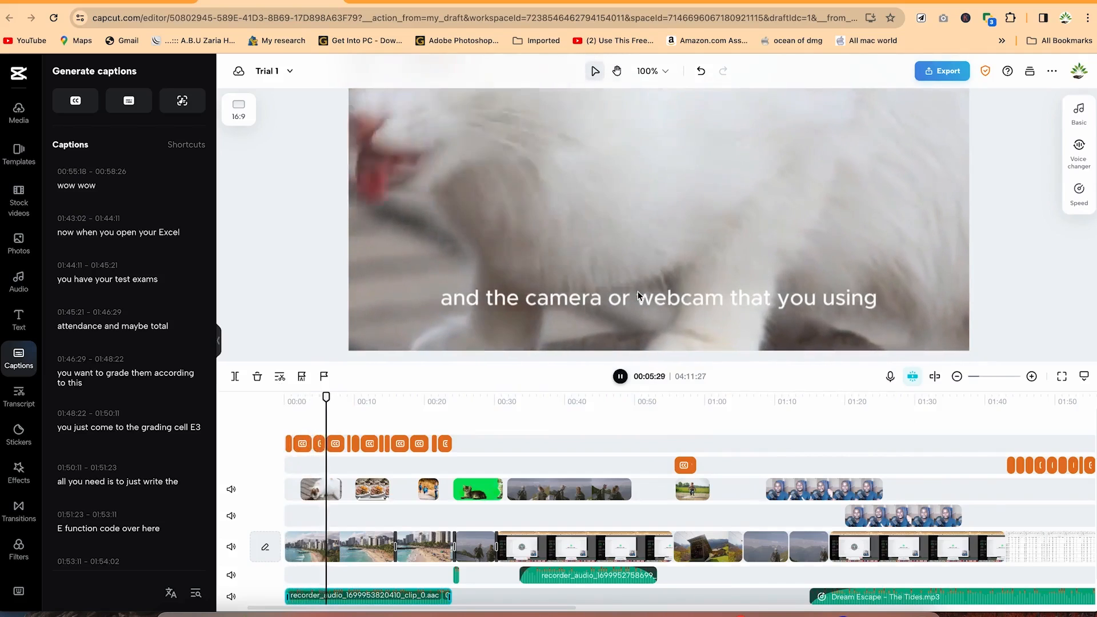
click(638, 291)
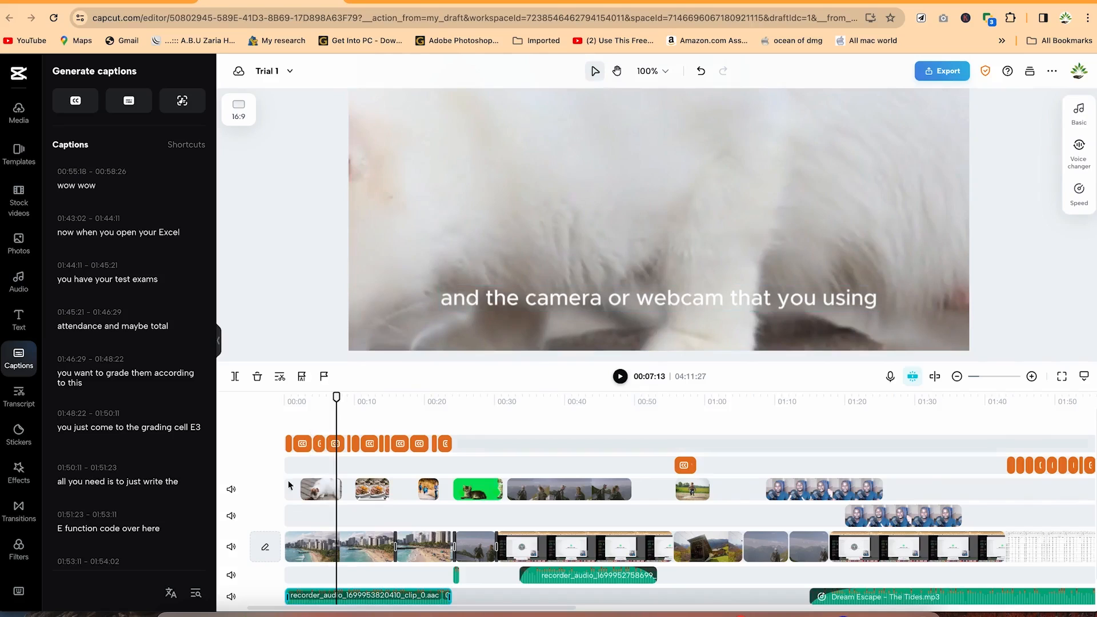
- Select the caption "this is just a demonstration of how to use" near the start and look through its font and font size options
drag(336, 397, 284, 395)
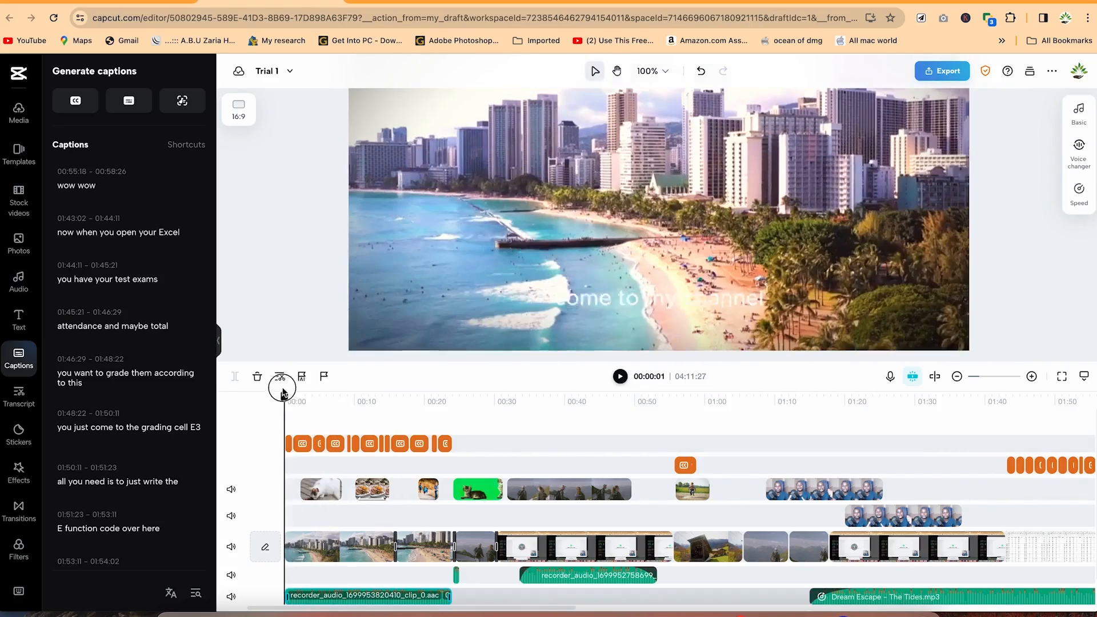
click(287, 445)
drag(280, 397, 296, 402)
click(298, 444)
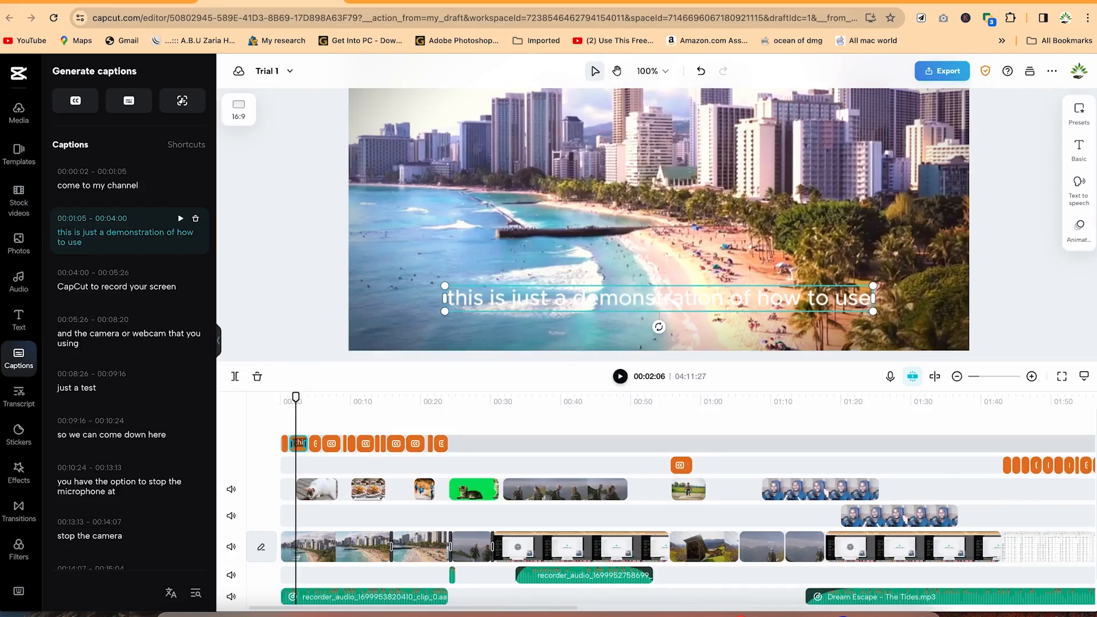
click(1078, 150)
click(979, 157)
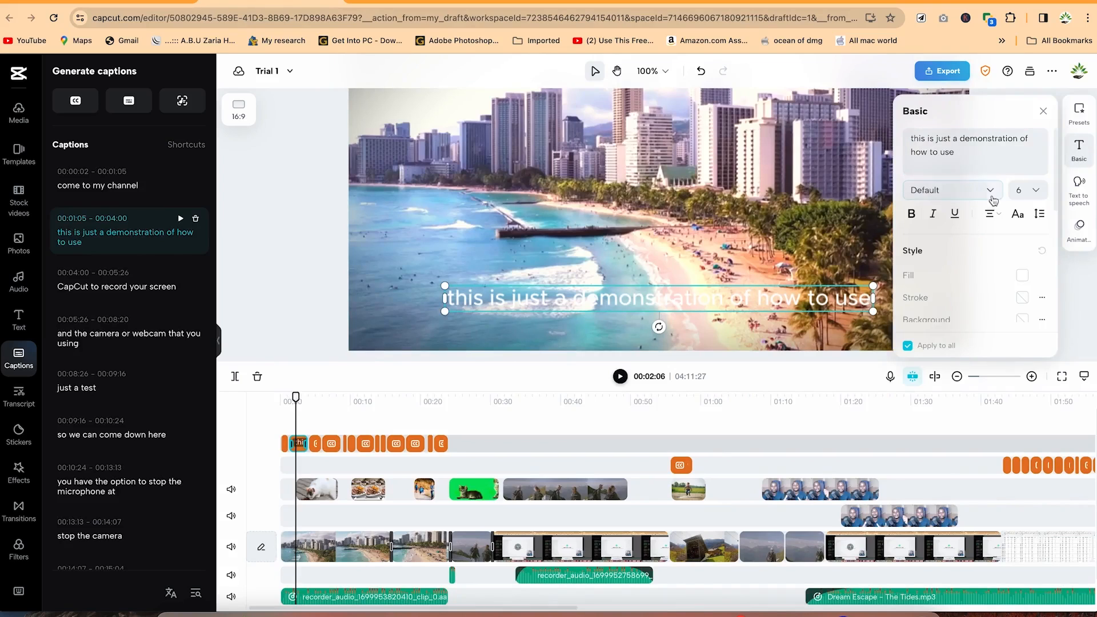
click(992, 193)
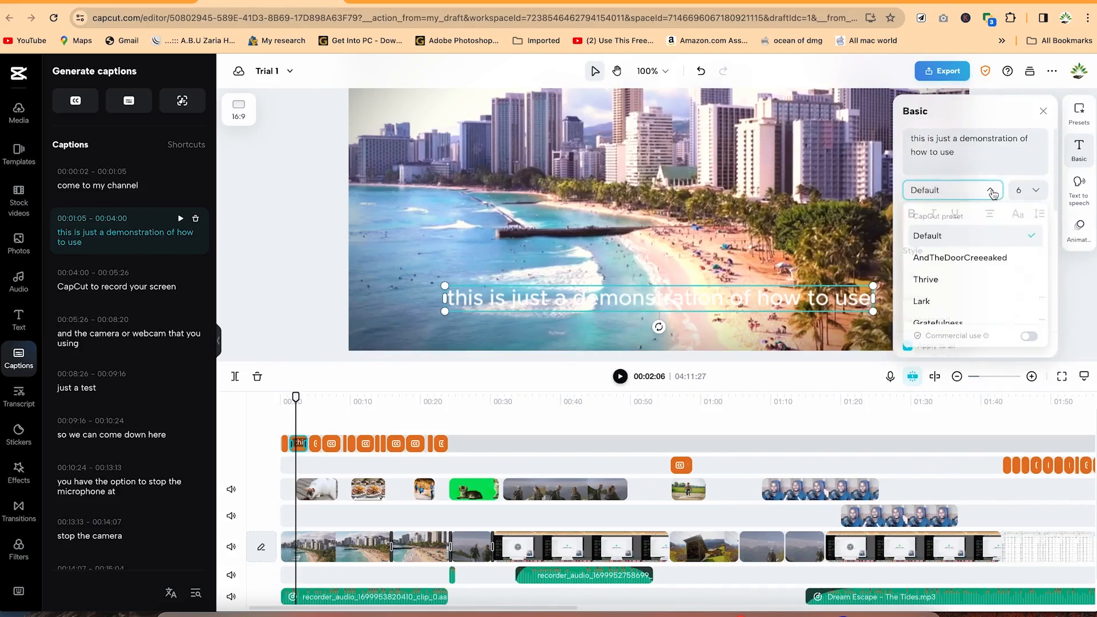
click(992, 193)
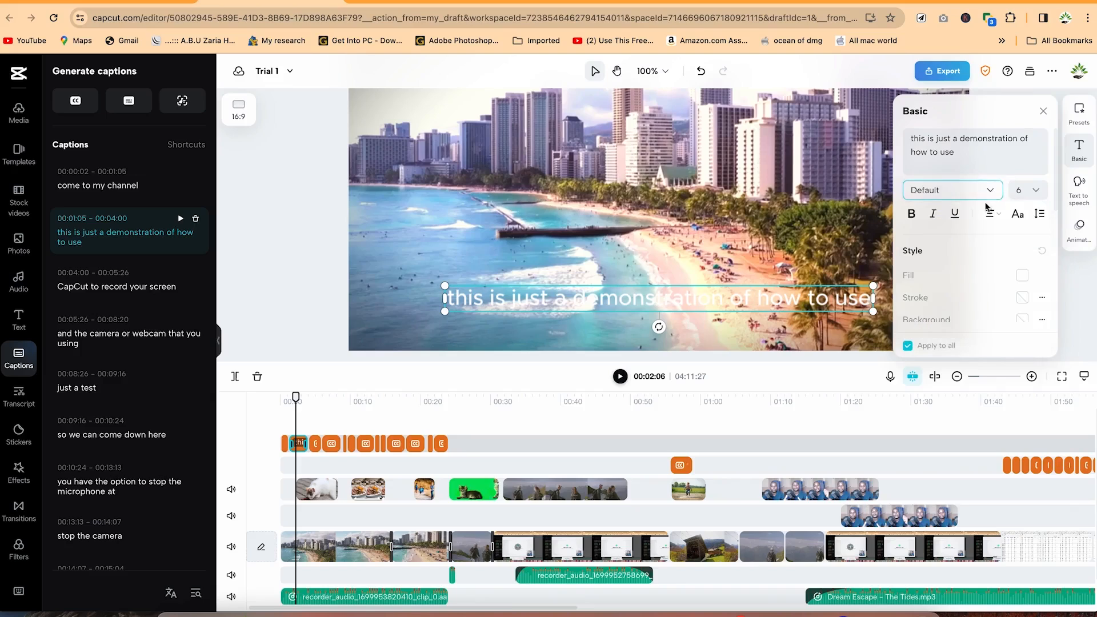
click(1037, 190)
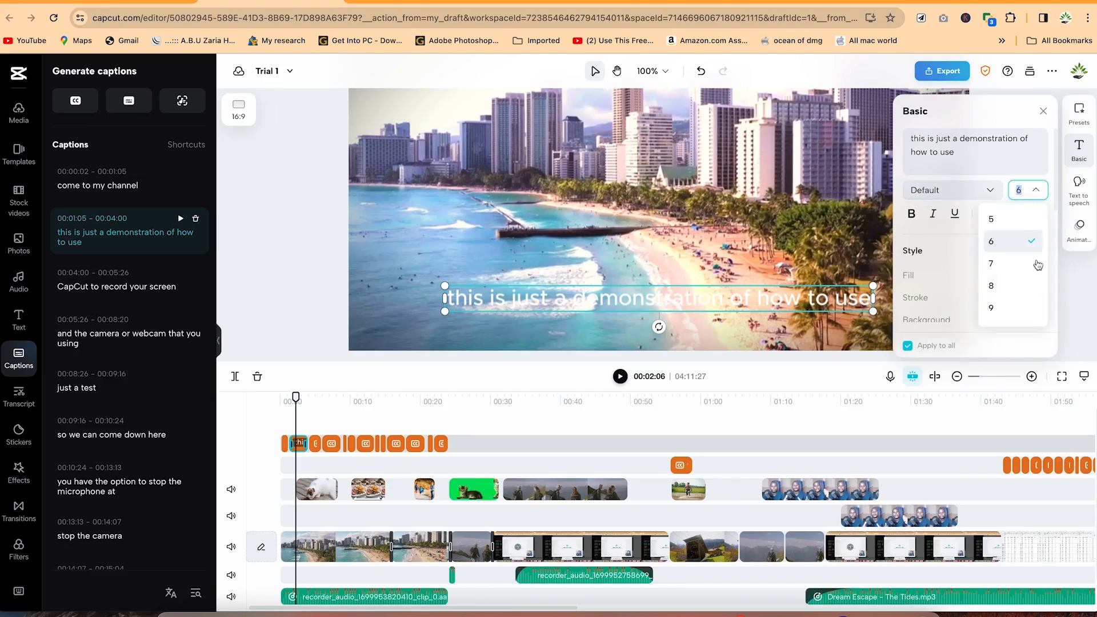
click(1037, 187)
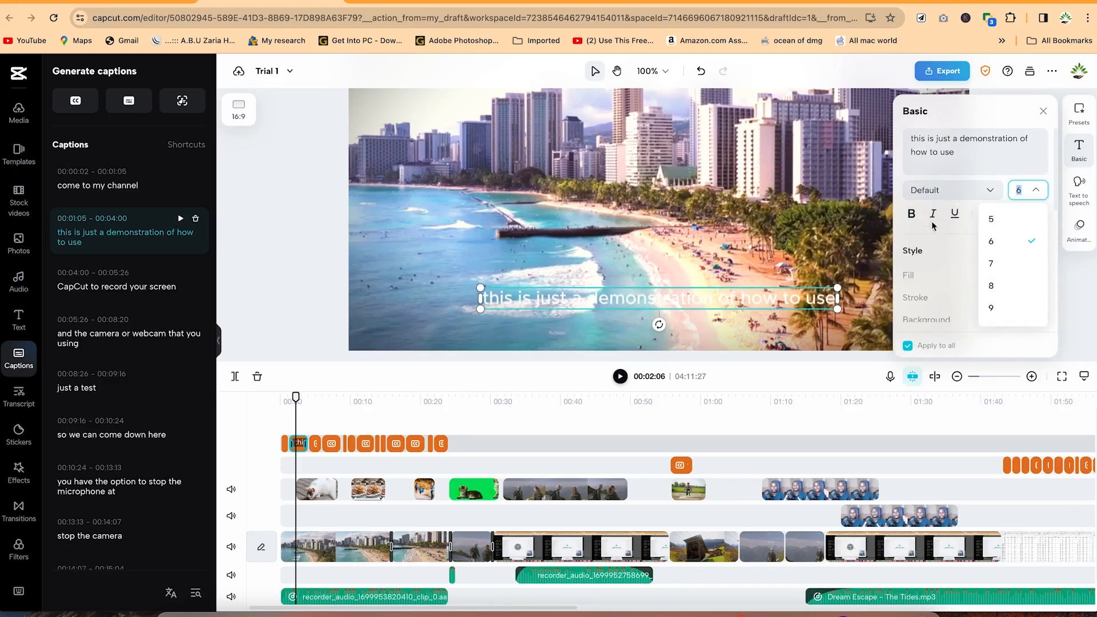
click(933, 256)
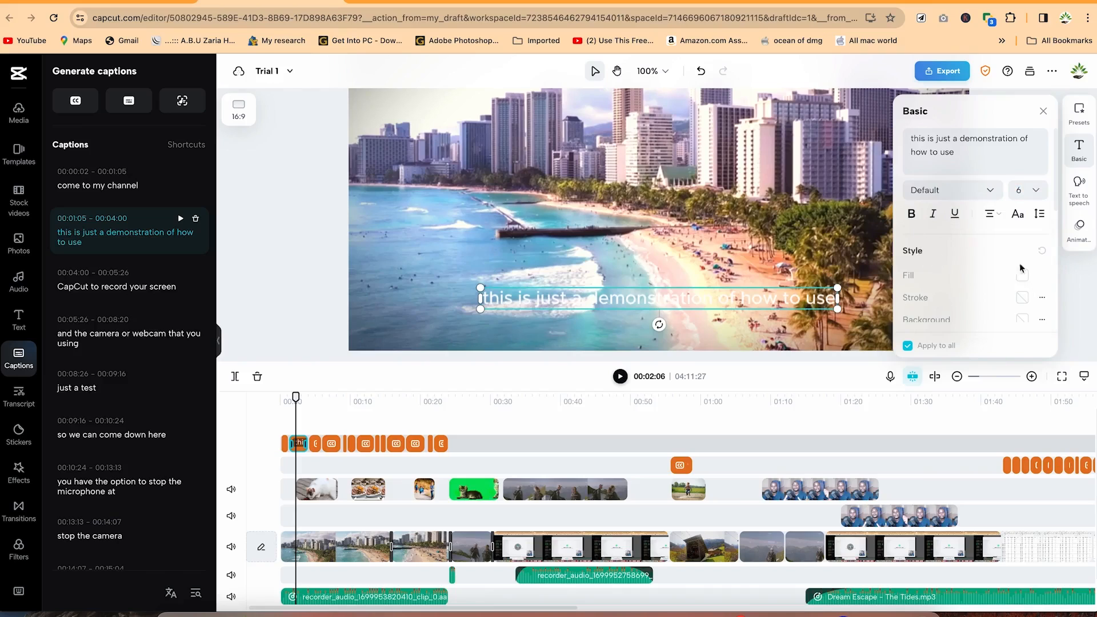
- Set the selected caption's fill color to black and move the caption slightly left in the frame
click(1023, 277)
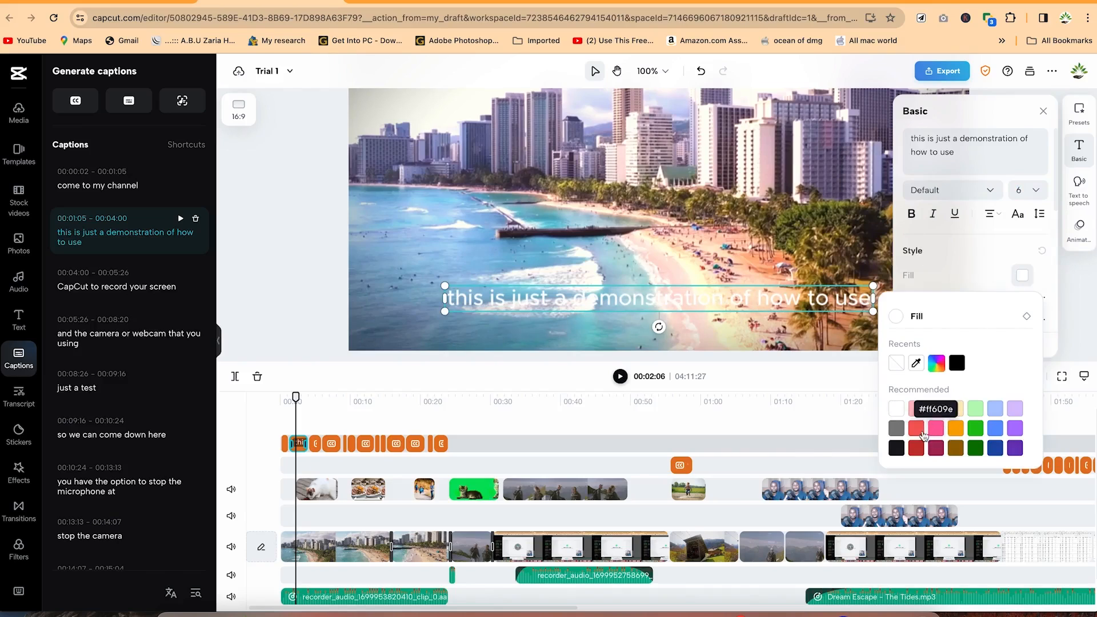
click(915, 428)
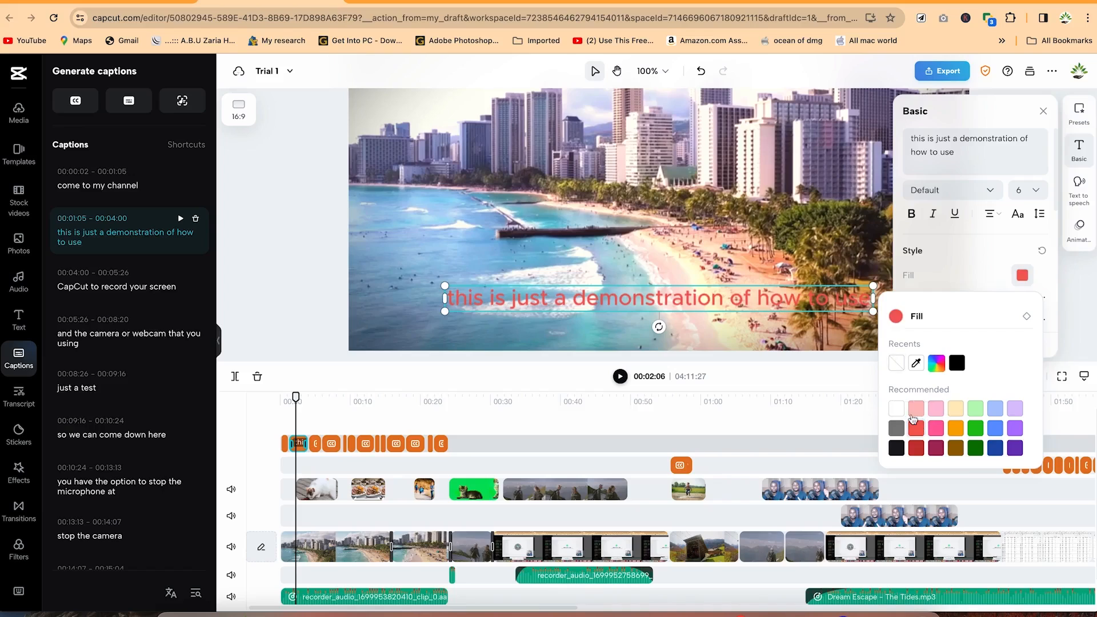
click(898, 447)
drag(658, 301, 620, 303)
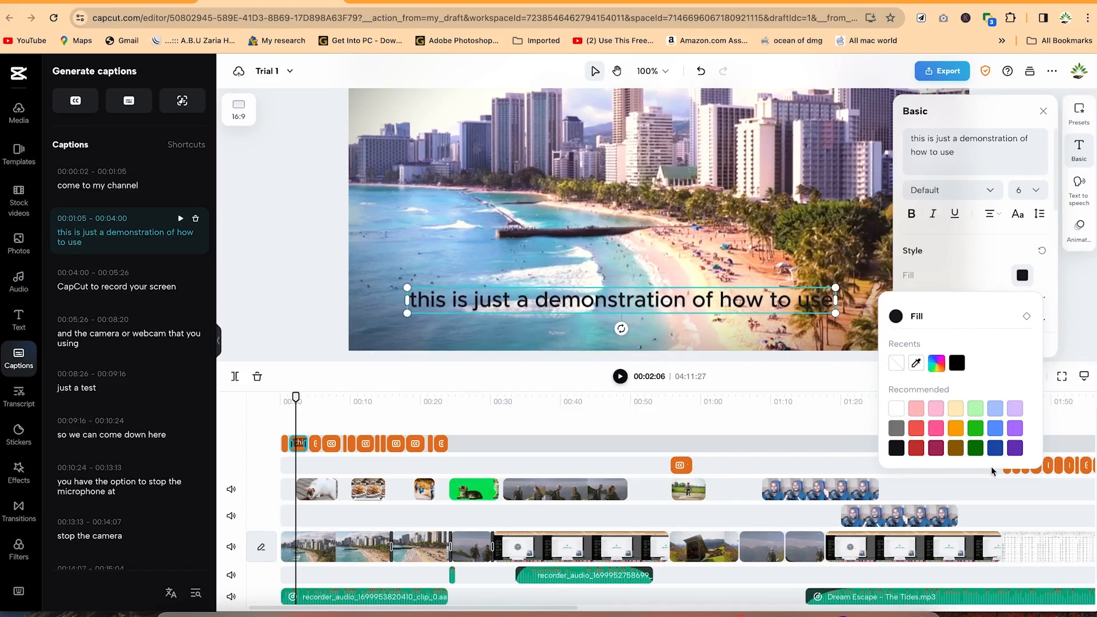
click(981, 288)
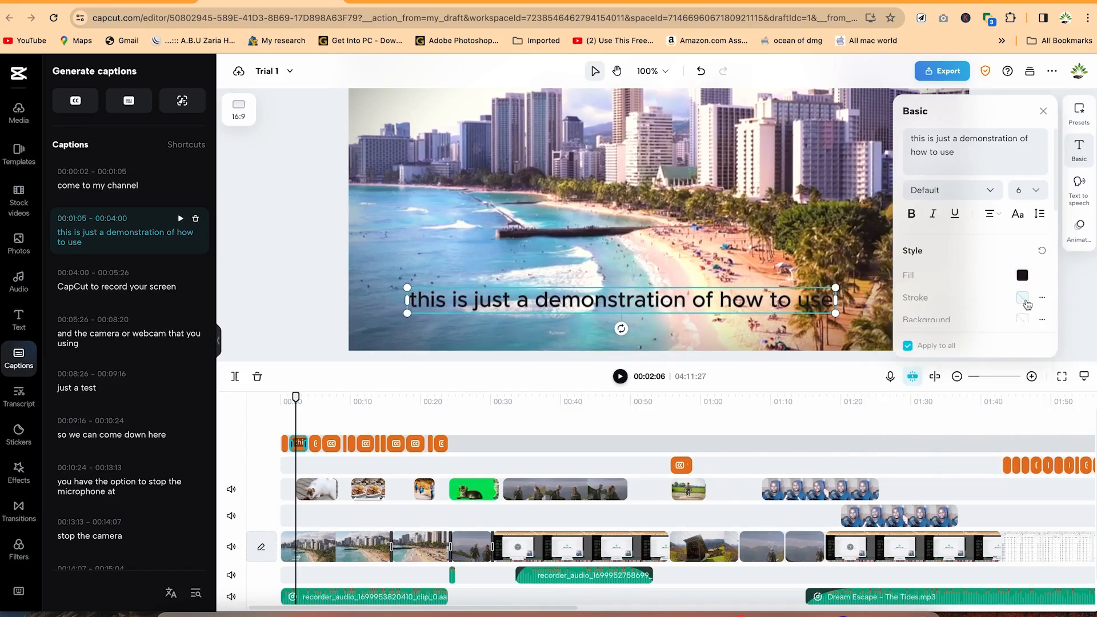
- Give the caption text a light yellow stroke with color #ffebbe
click(1022, 297)
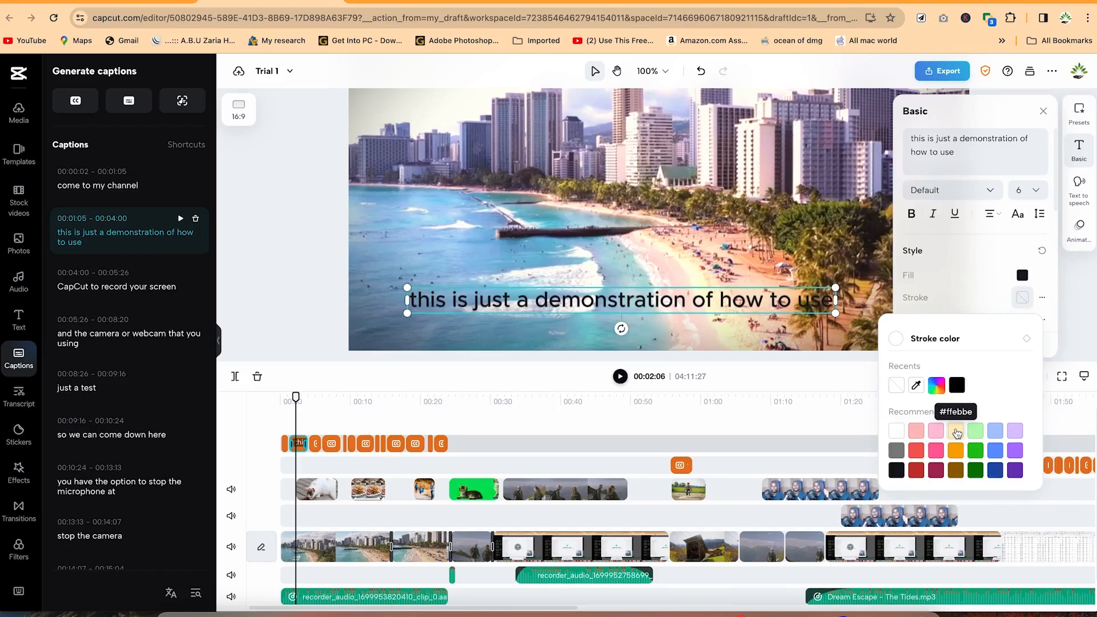
click(964, 440)
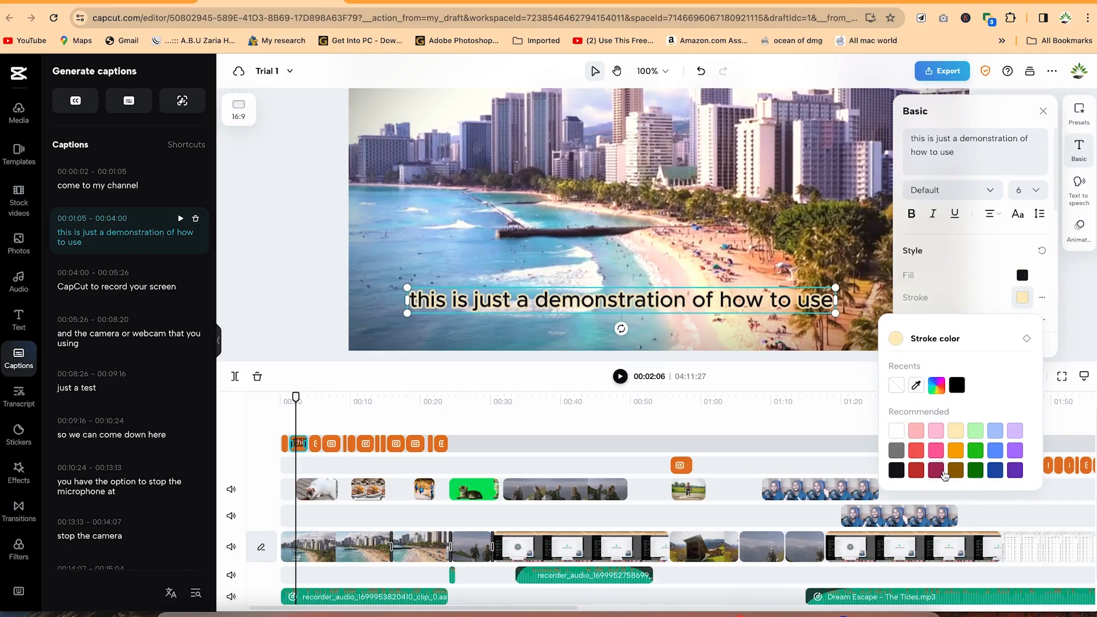
click(938, 472)
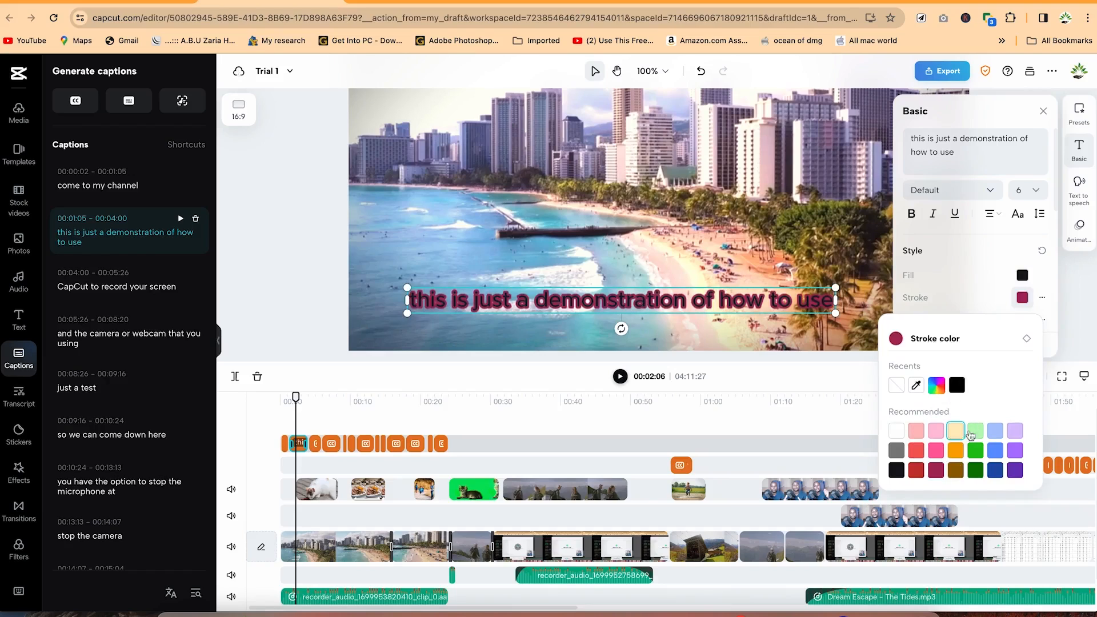
click(955, 430)
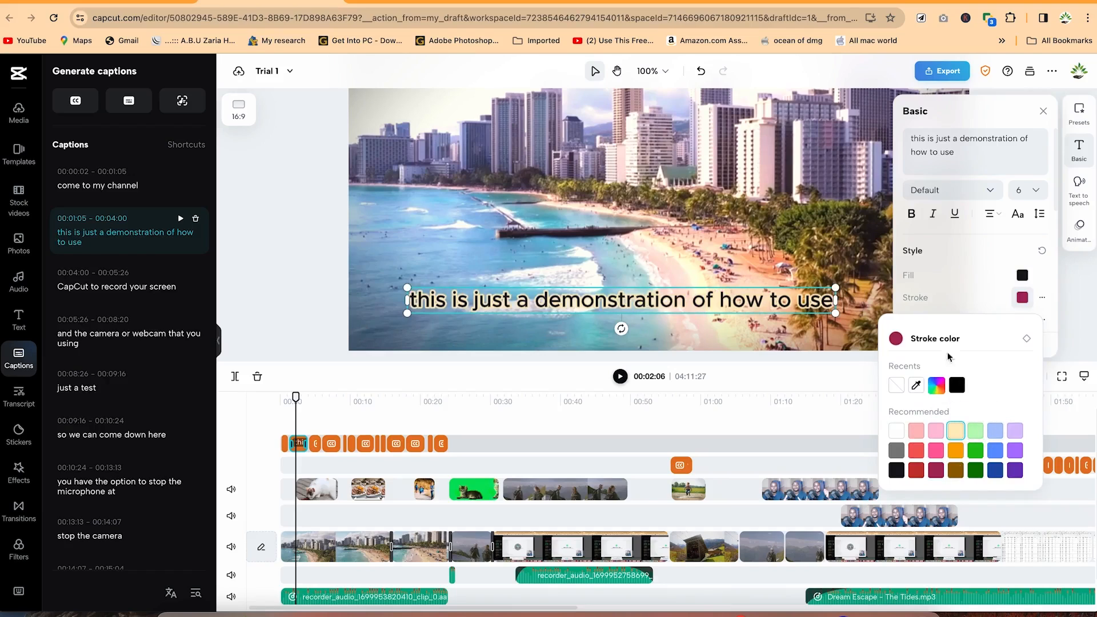
click(970, 302)
- Set the caption's background color to light purple and close the text settings
scroll(1007, 319, down, 1)
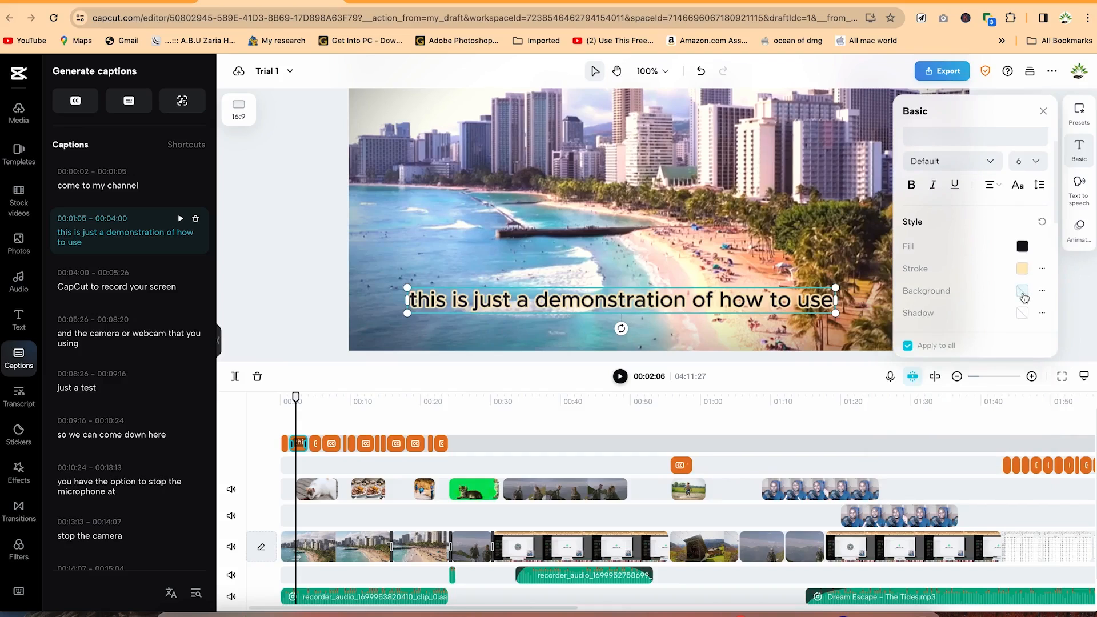
click(1022, 291)
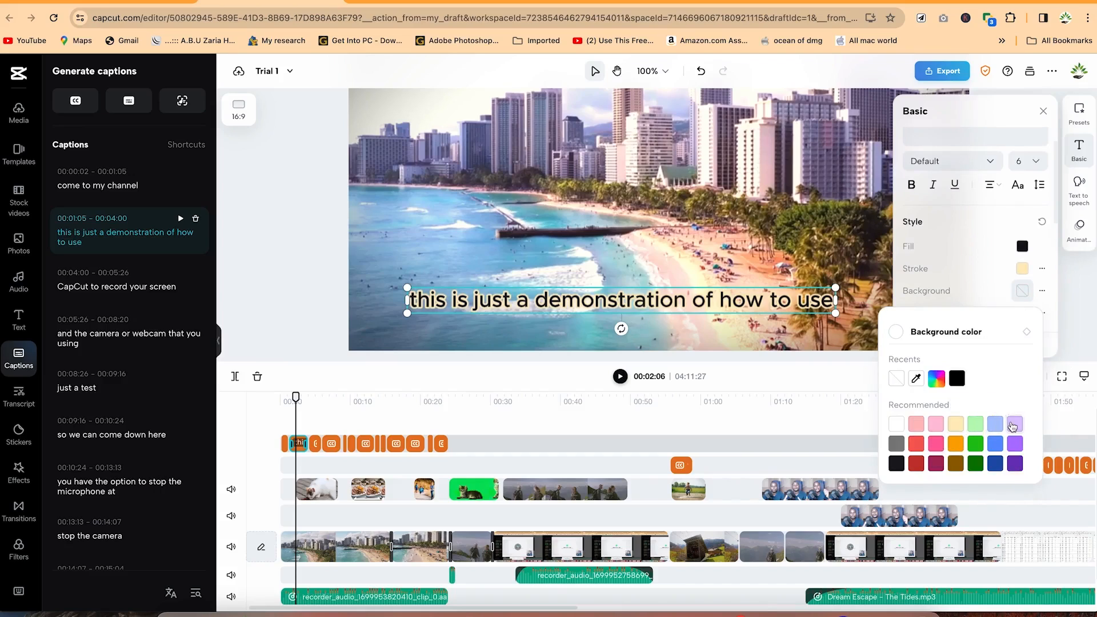
click(1012, 425)
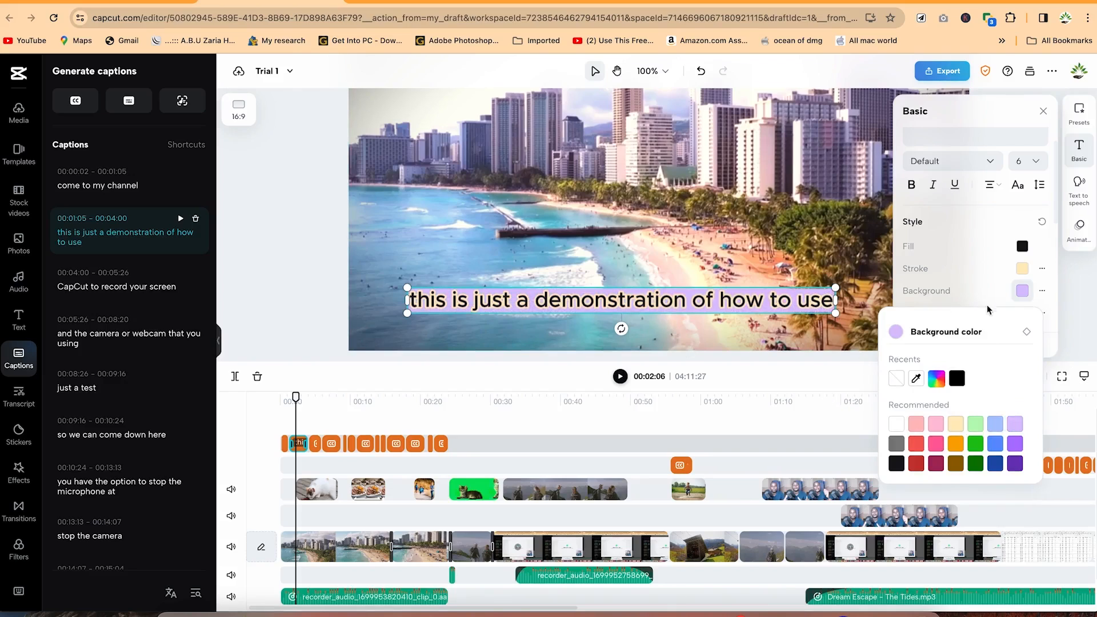
click(980, 283)
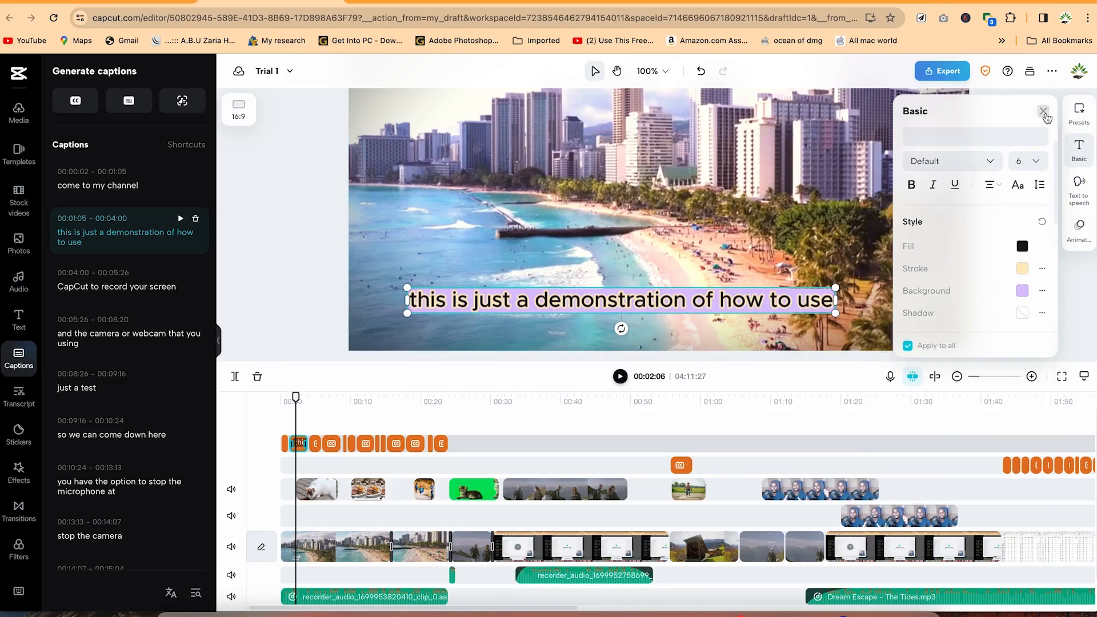
click(1043, 111)
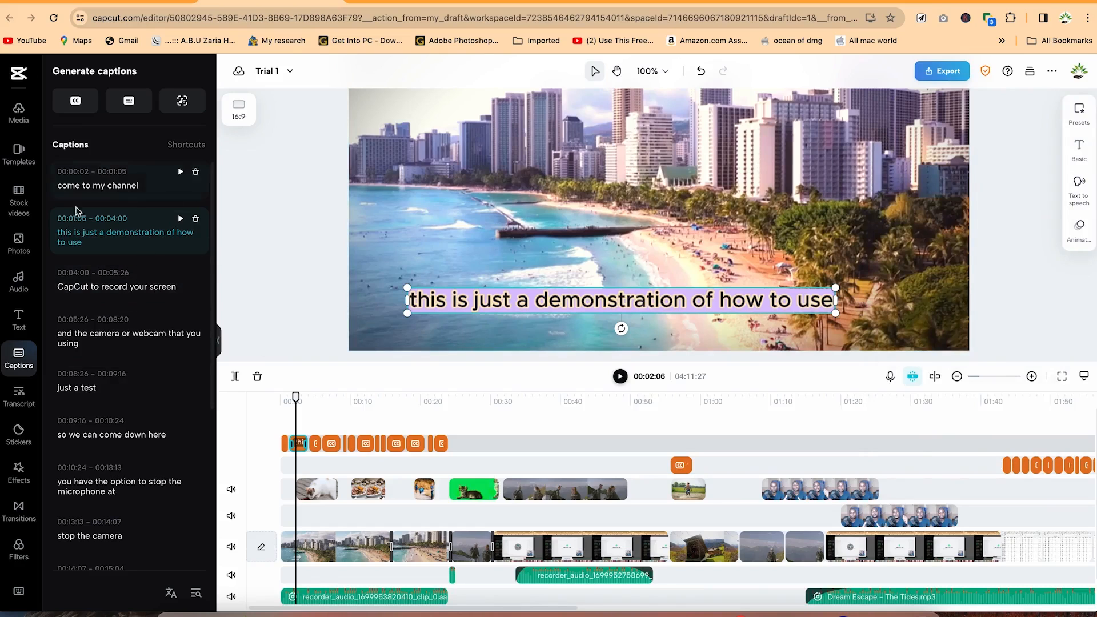
- Add a manual caption at 00:02:06, over the second auto caption
scroll(114, 497, down, 5)
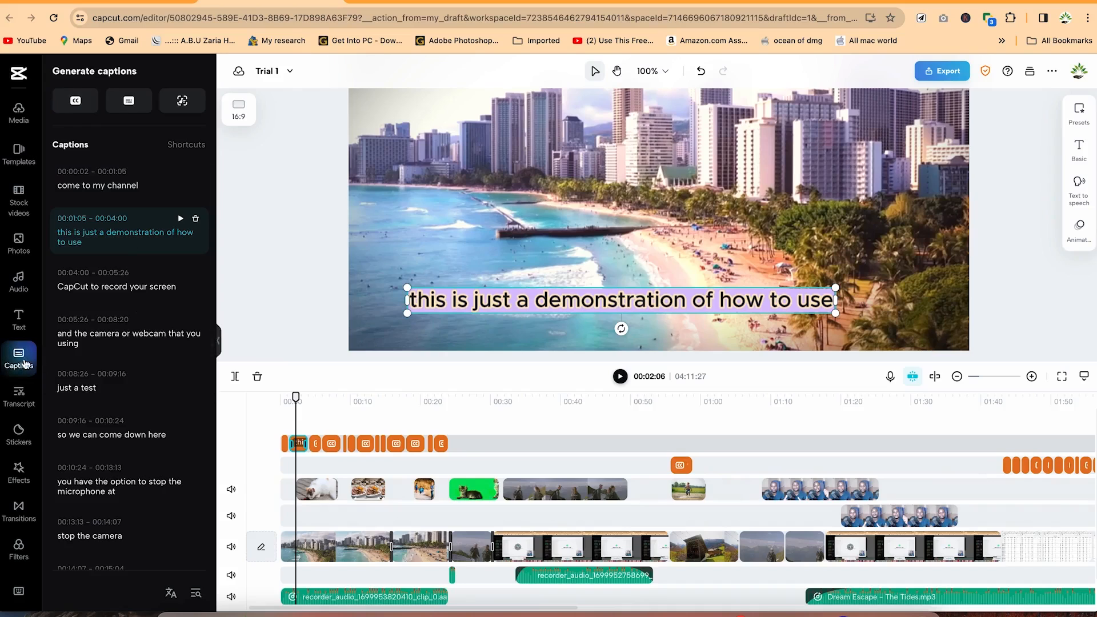
click(19, 358)
click(24, 363)
click(129, 102)
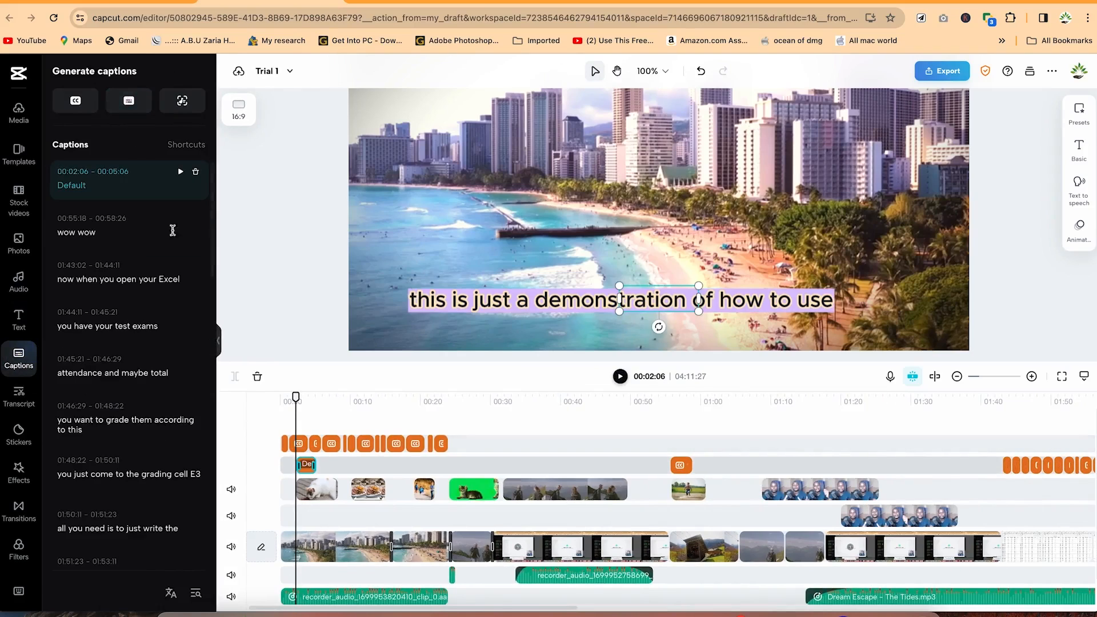
click(95, 188)
- Delete all auto captions above the first recorded audio clip, plus the manual caption at 00:02:06
drag(295, 397, 266, 400)
drag(466, 448, 273, 442)
key(Delete)
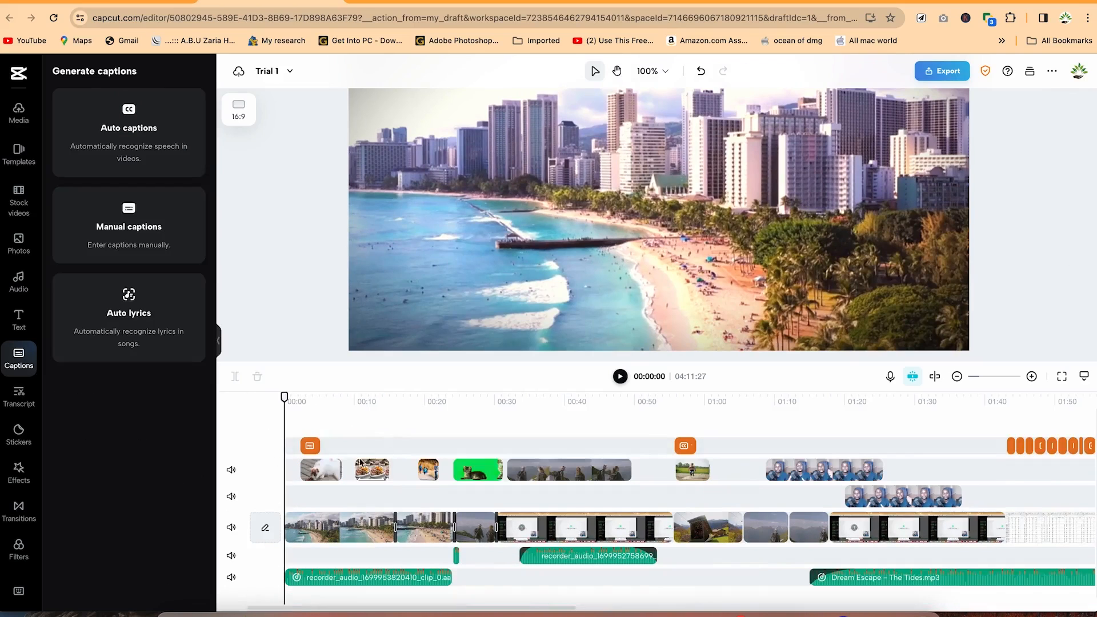
click(313, 447)
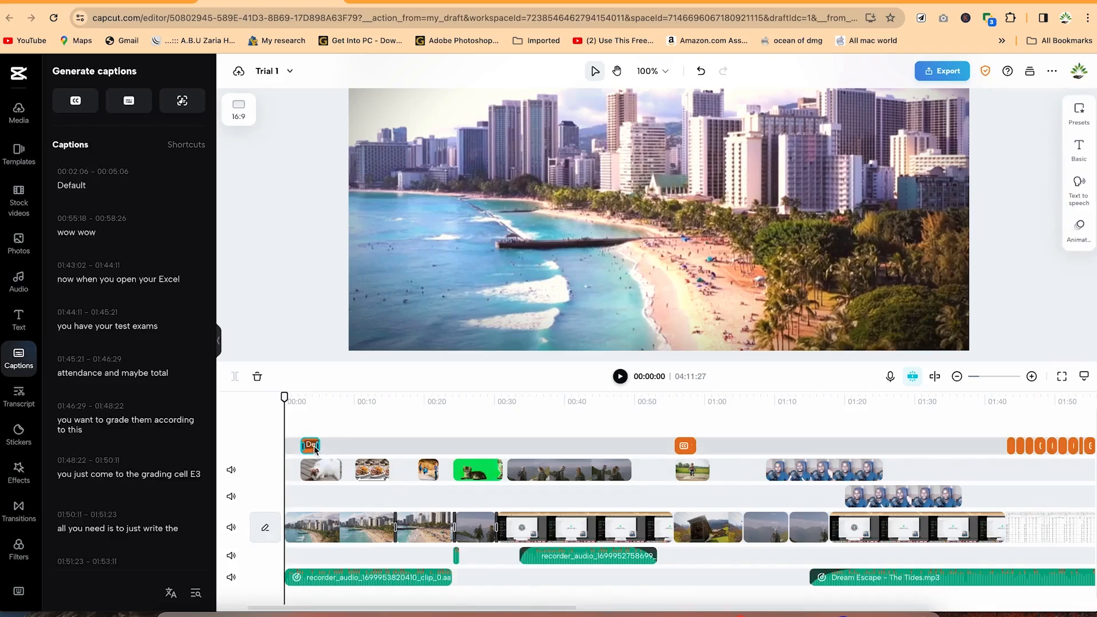
key(Delete)
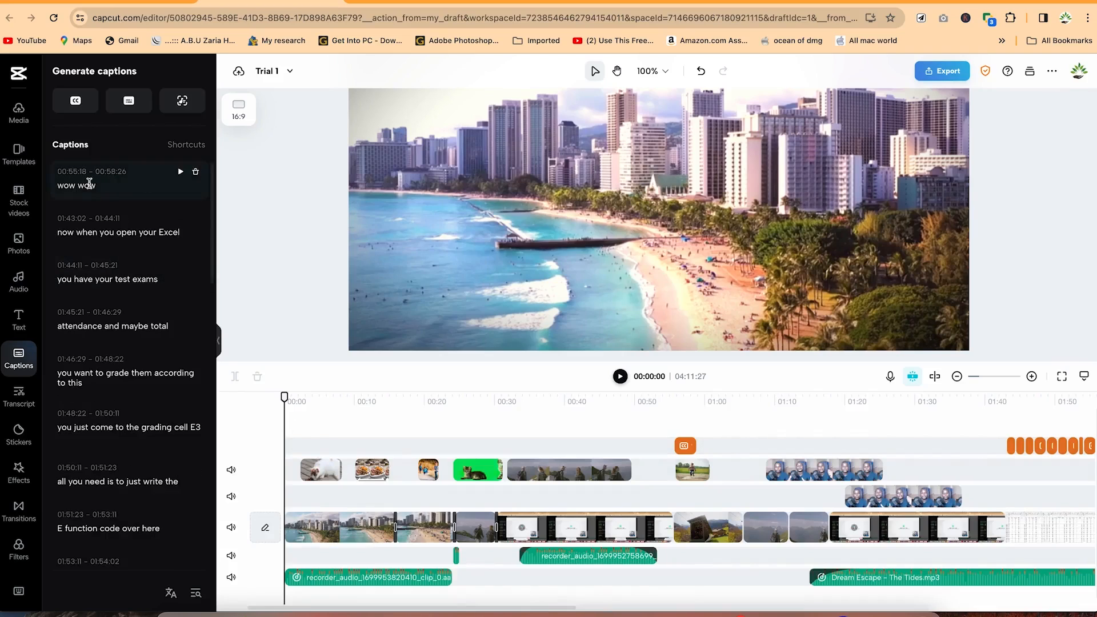
- Add a manual caption at the very start of the timeline with the text "Welcome to my channel", playing the opening seconds to hear the speech
click(297, 577)
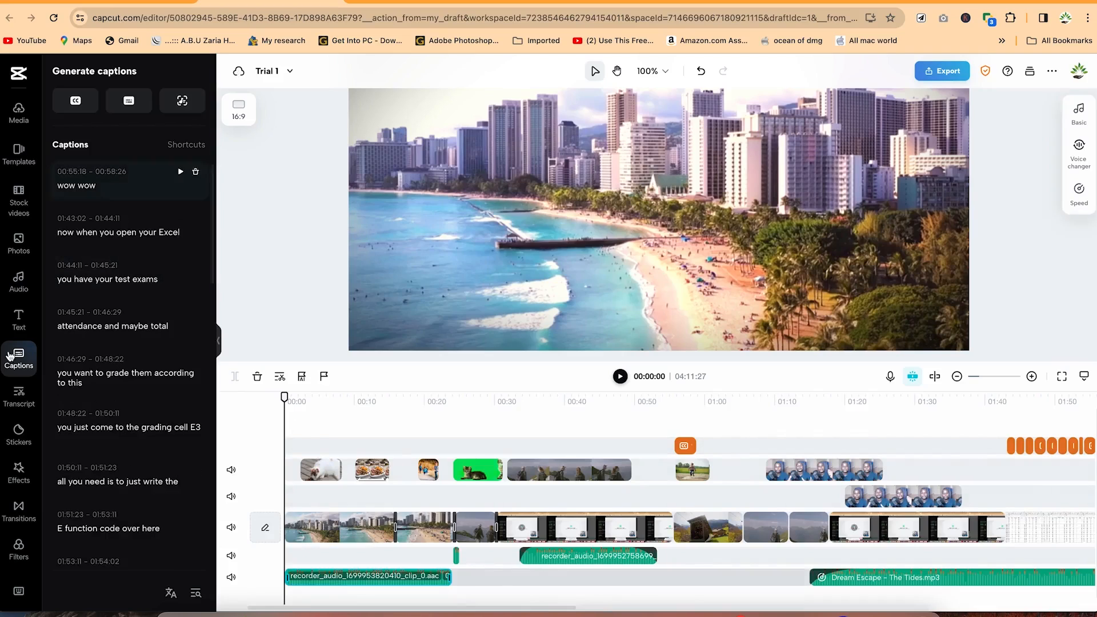
click(130, 102)
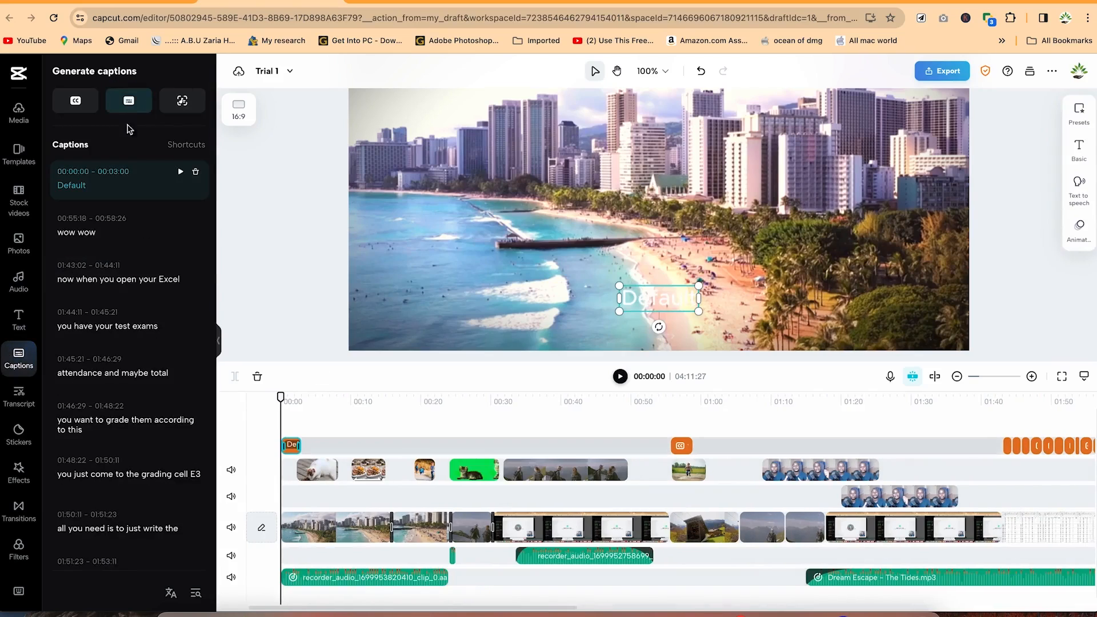
drag(95, 185, 49, 183)
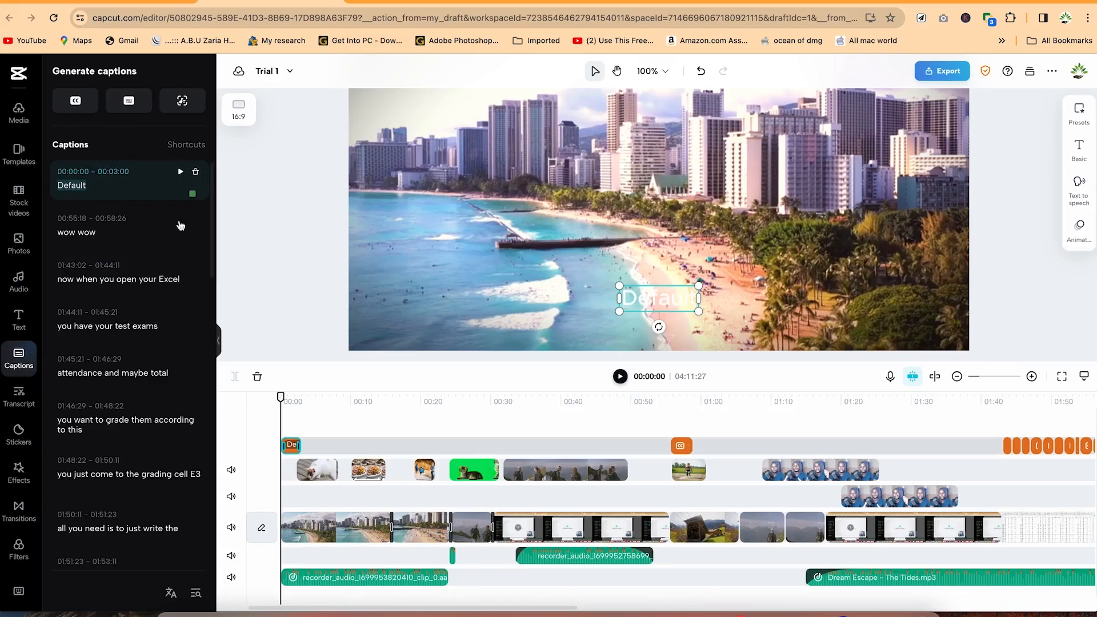
click(620, 377)
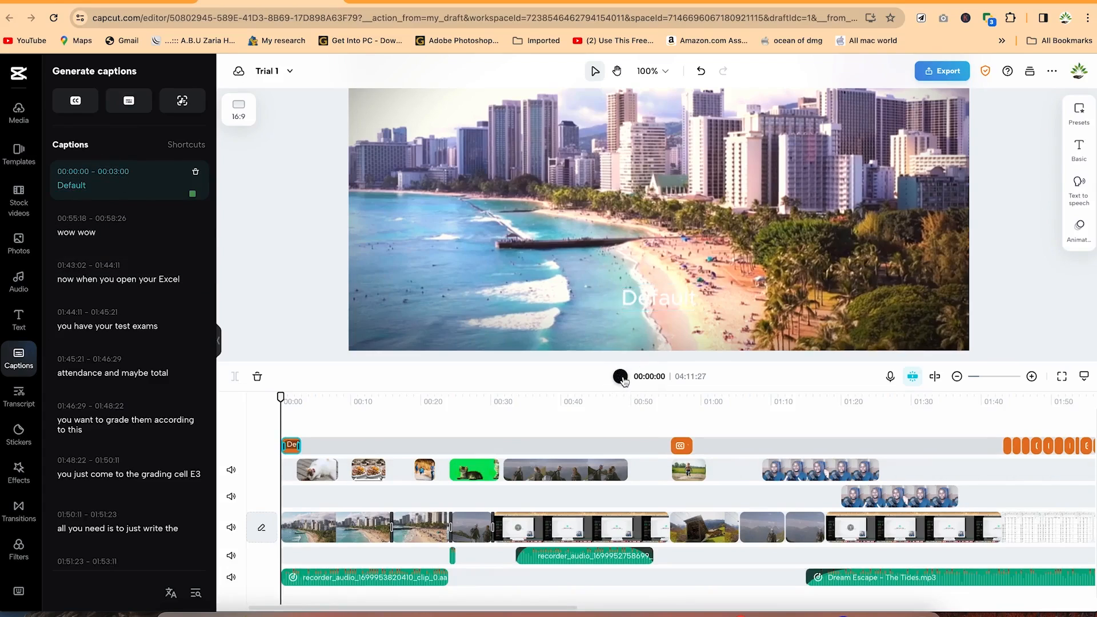
click(622, 378)
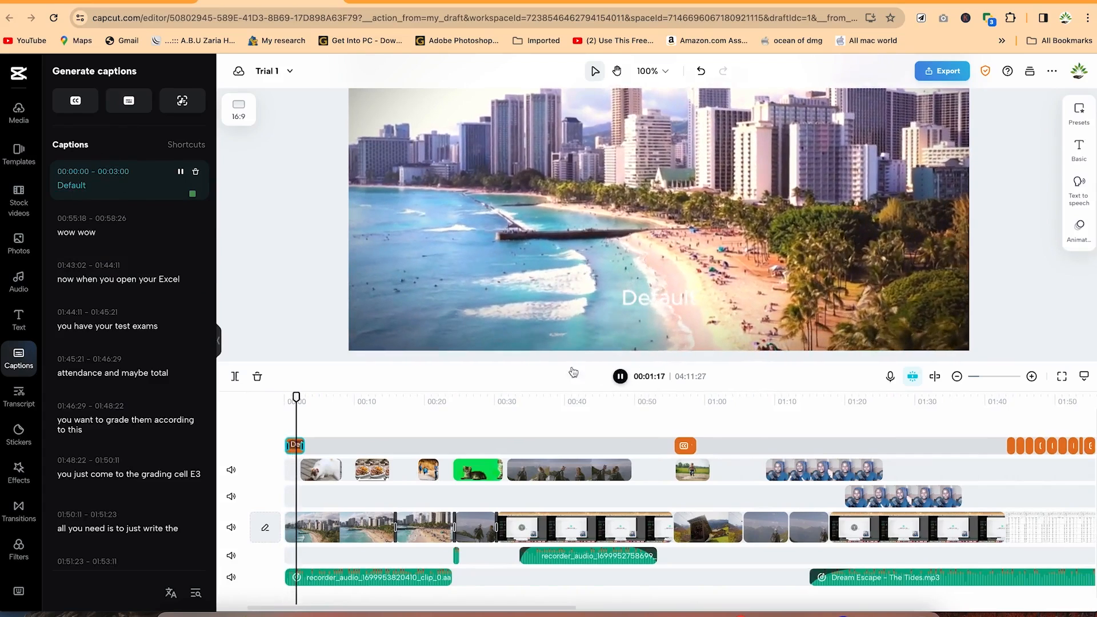
double_click(106, 188)
text(Welcome to my)
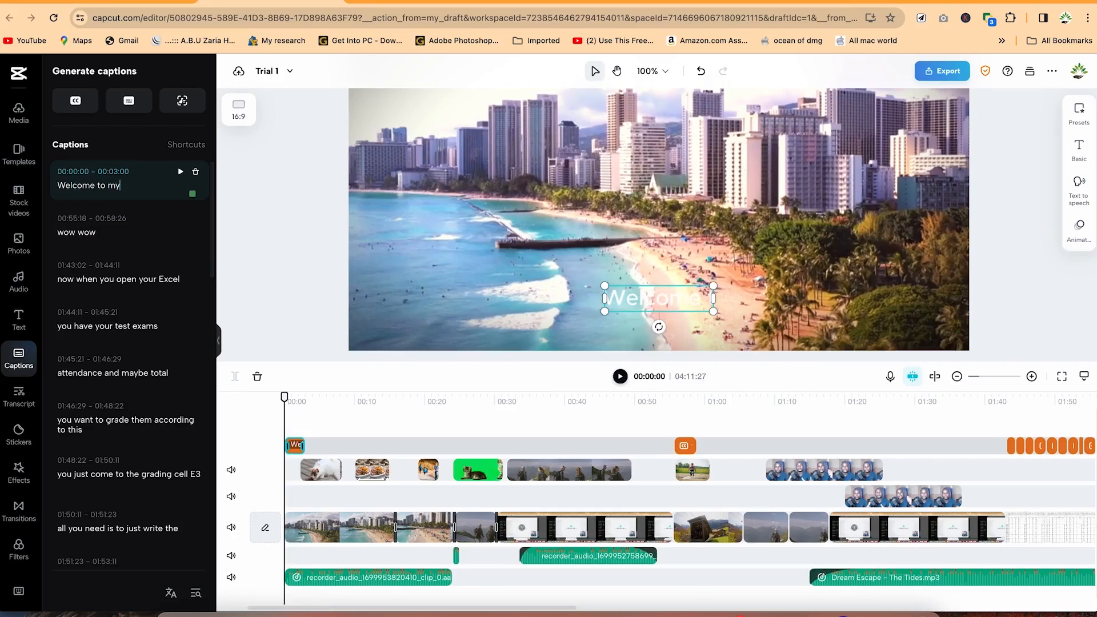
text( channel)
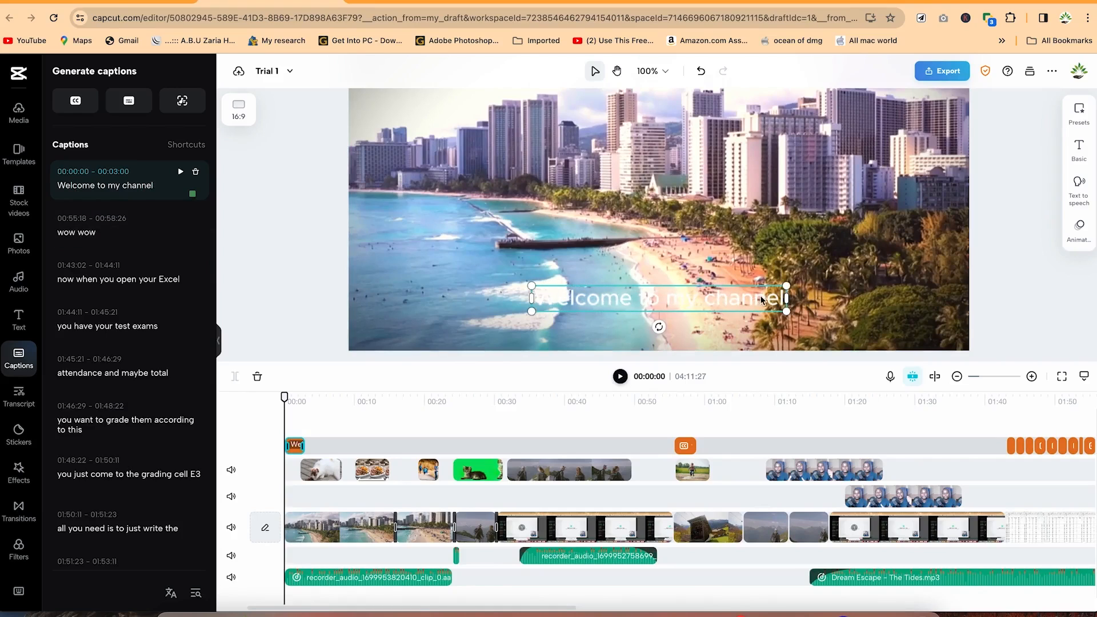
- Add another manual caption directly after "Welcome to my channel" and start entering its text
mouse_move(108, 205)
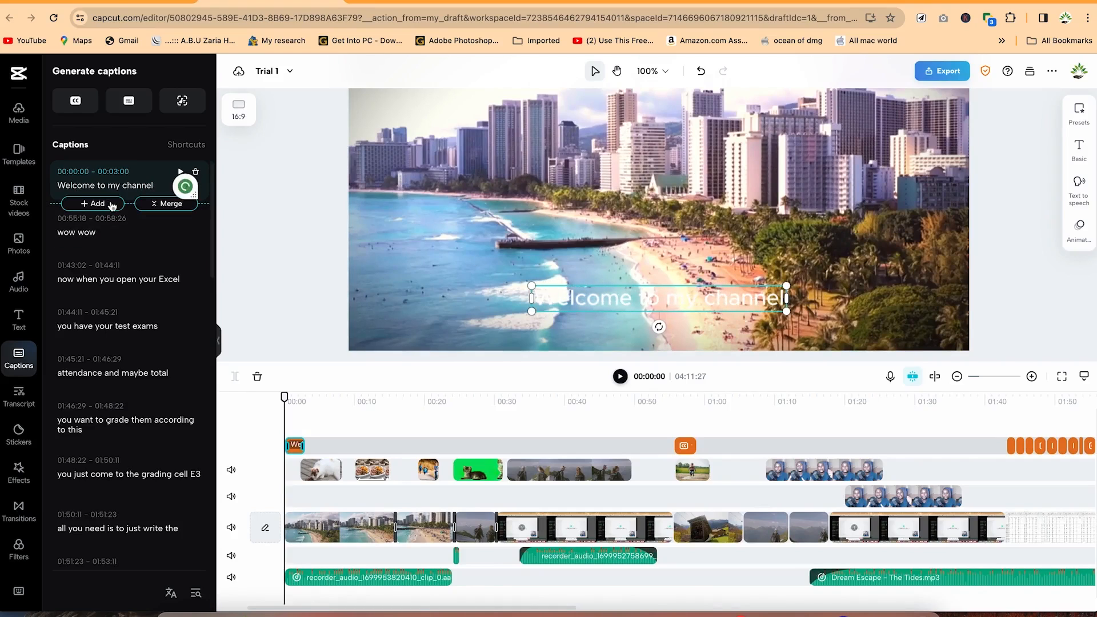
click(109, 204)
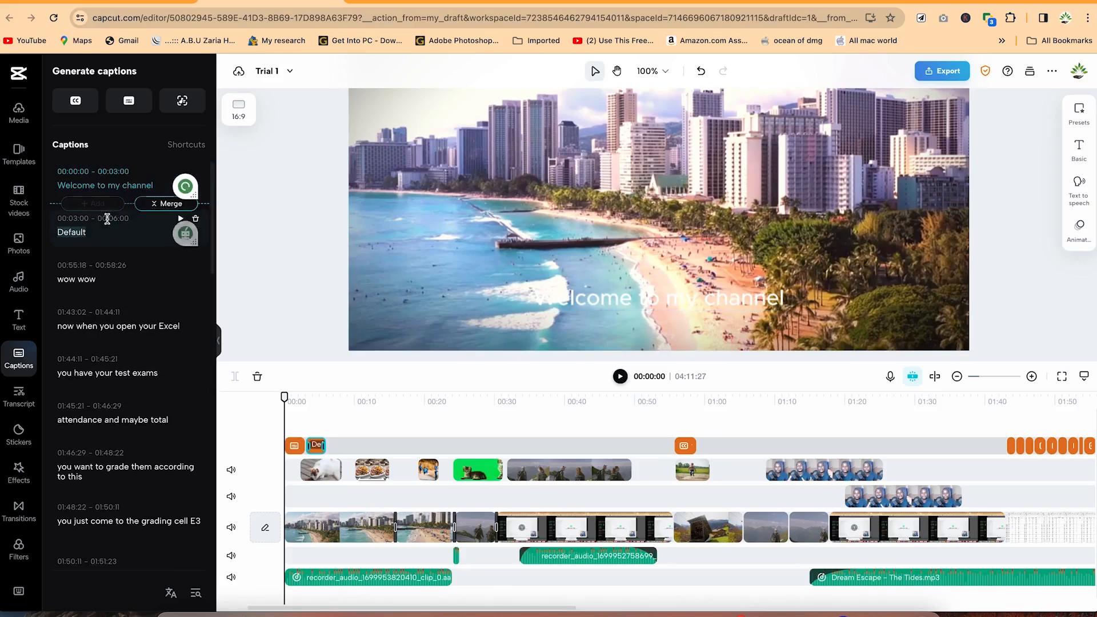
click(103, 235)
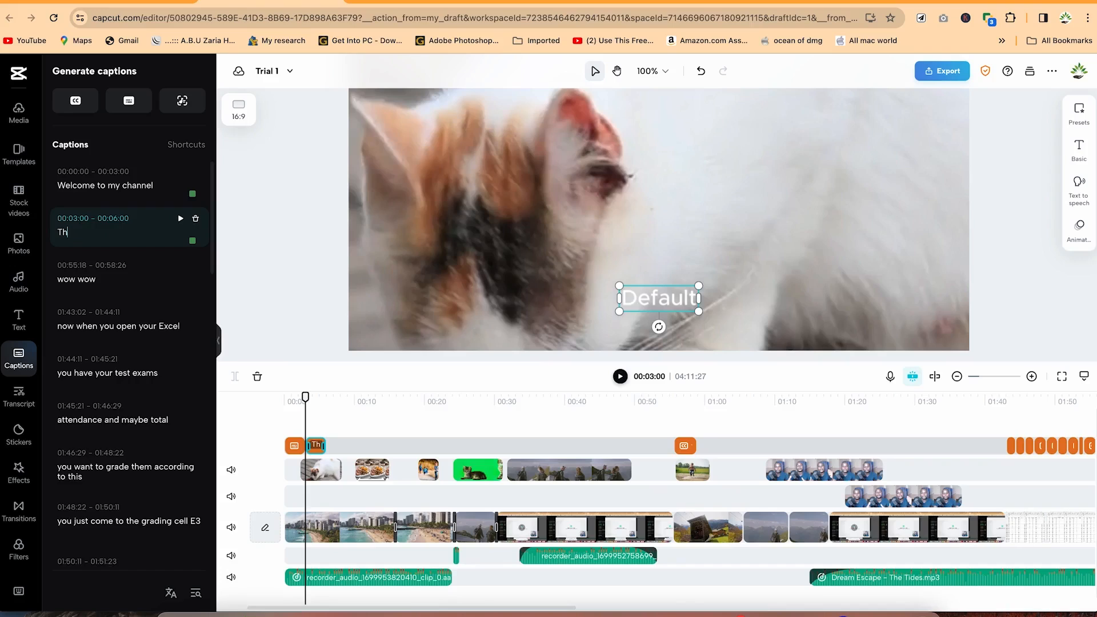
- Write the 00:03:00–00:06:00 caption as "This is just how to use capcut to record your screen"
text(This is just)
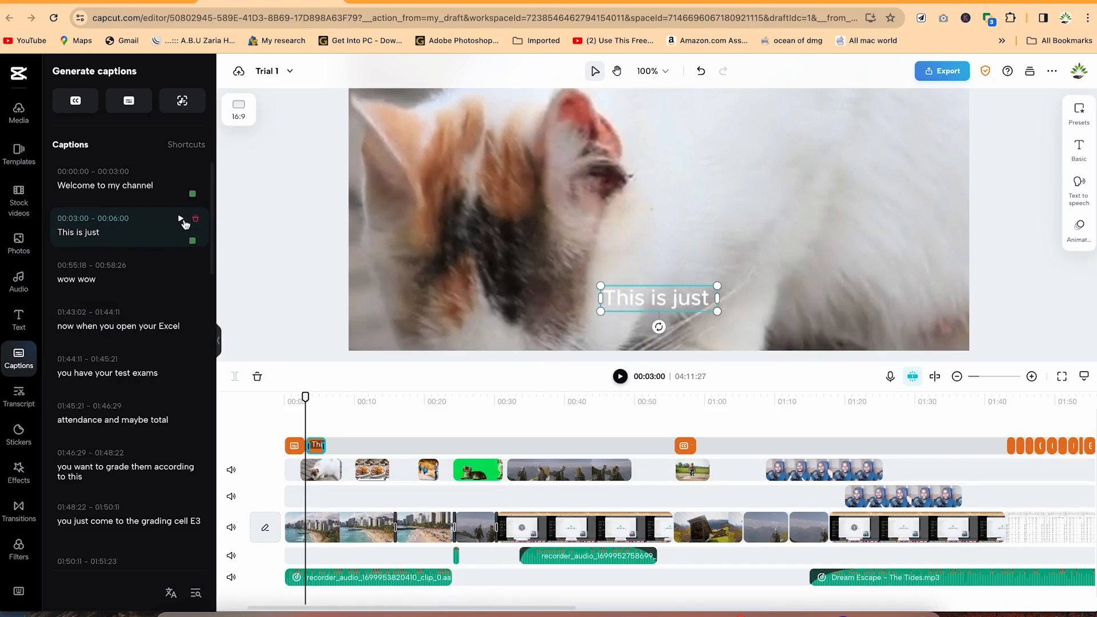
click(181, 220)
click(181, 220)
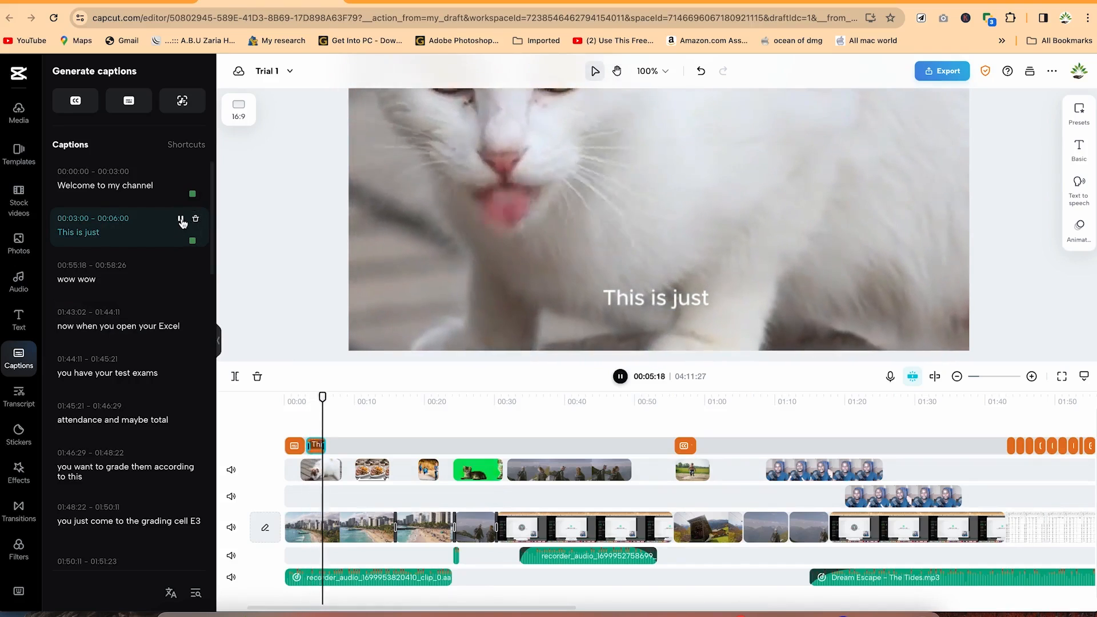
click(104, 236)
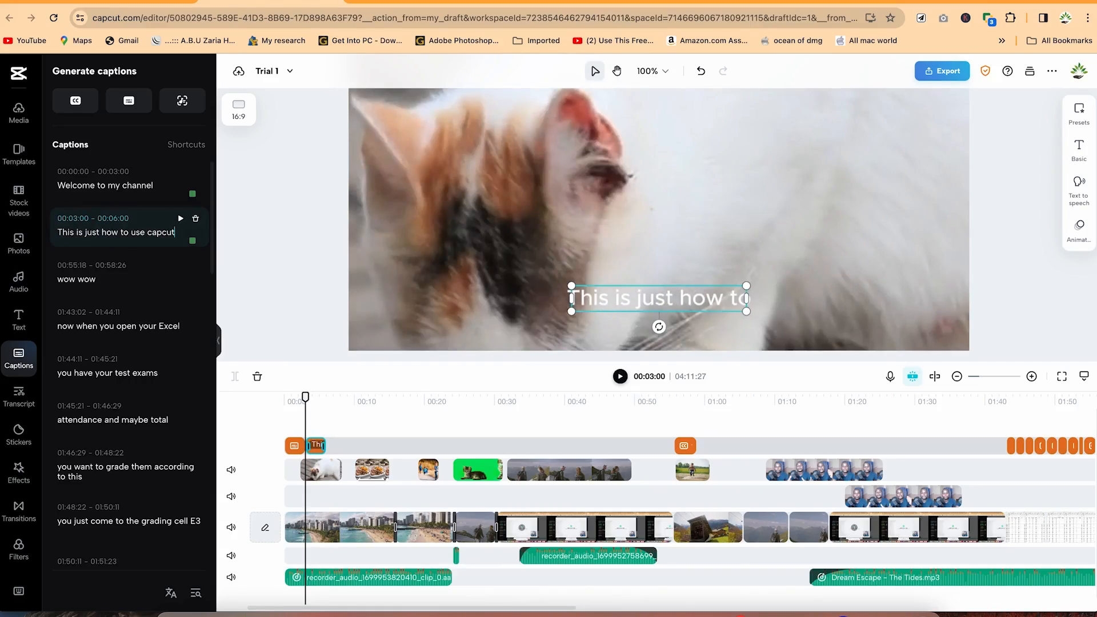
text(ut to record your screen)
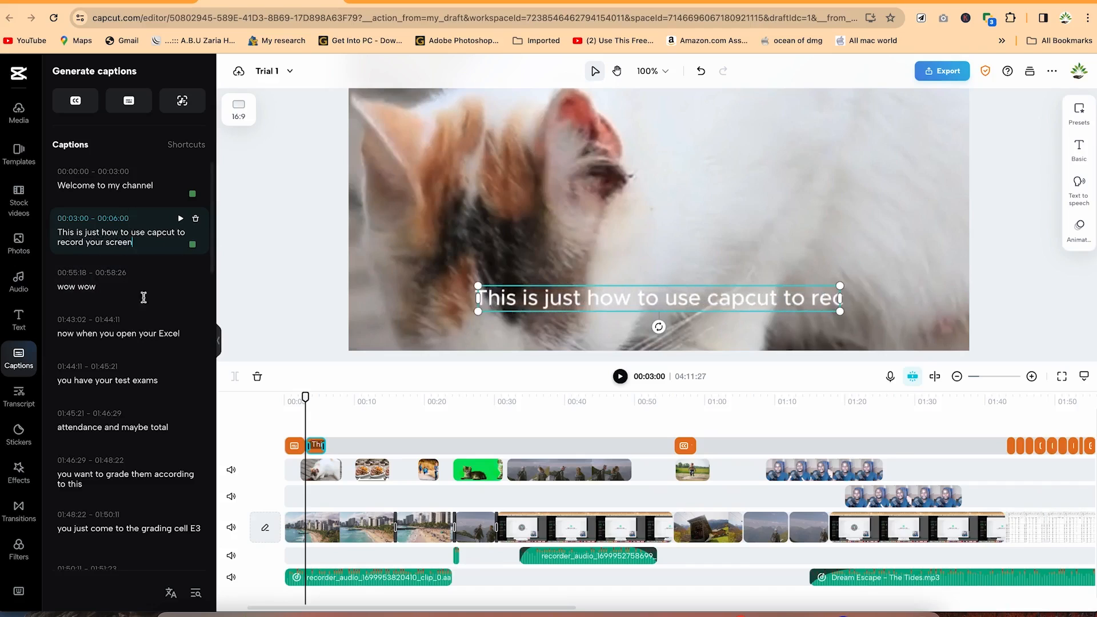
- Add a caption after the second one, reading "of the camera or webcam that you are using"
mouse_move(86, 263)
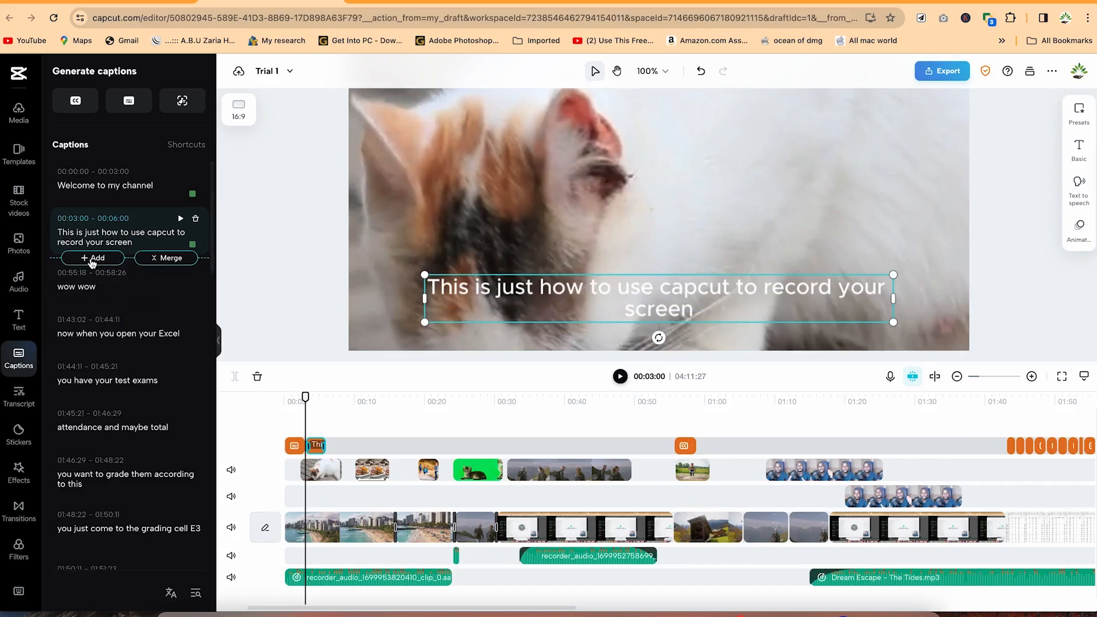
click(89, 271)
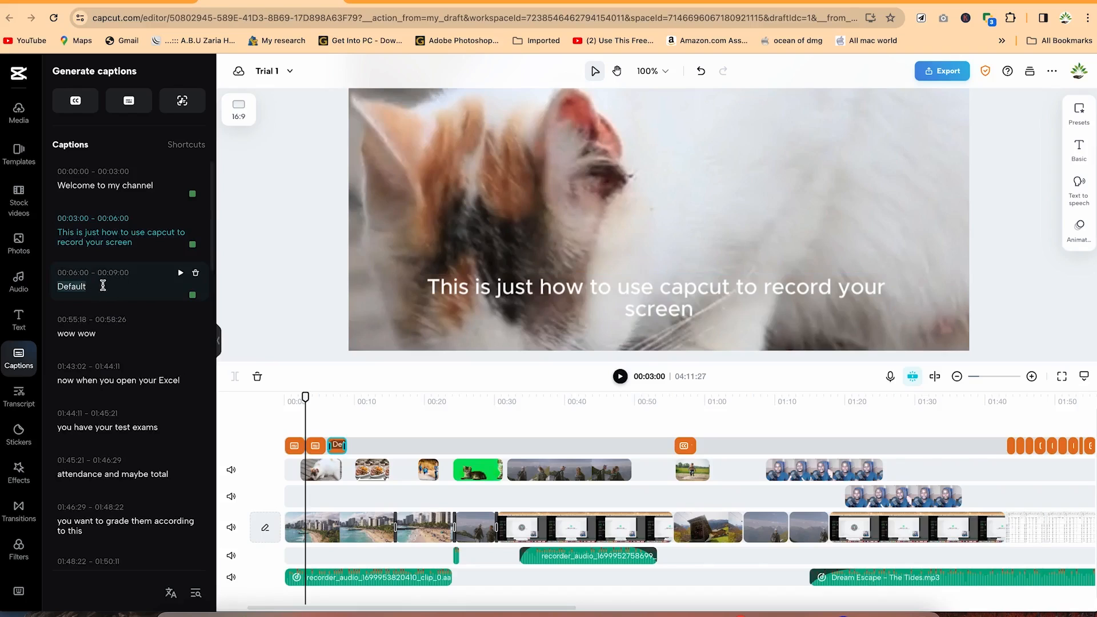
click(179, 273)
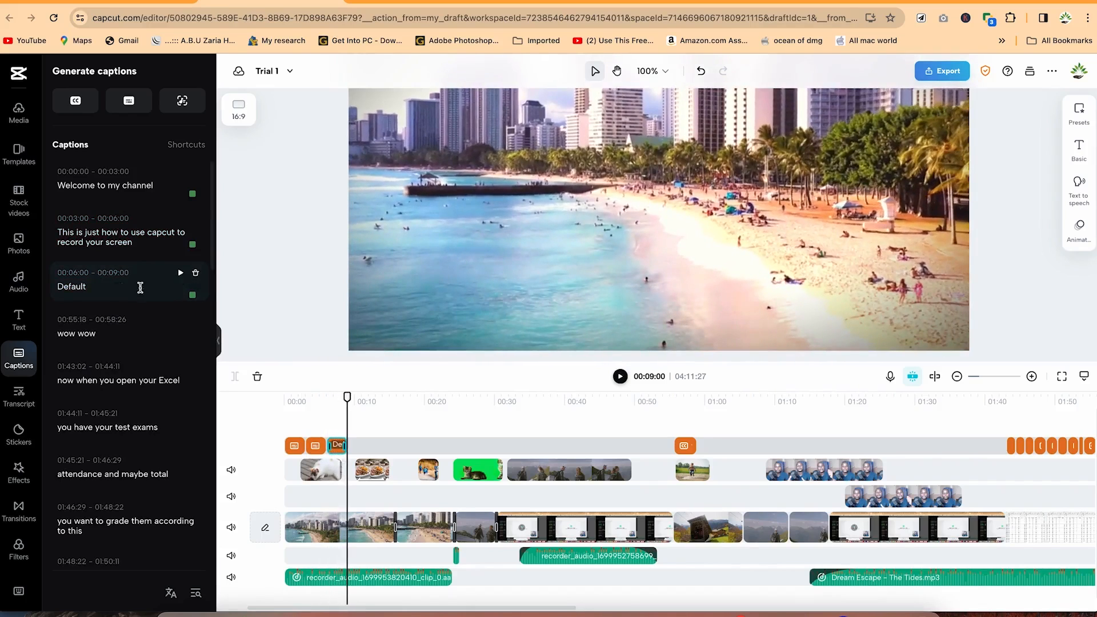
click(108, 287)
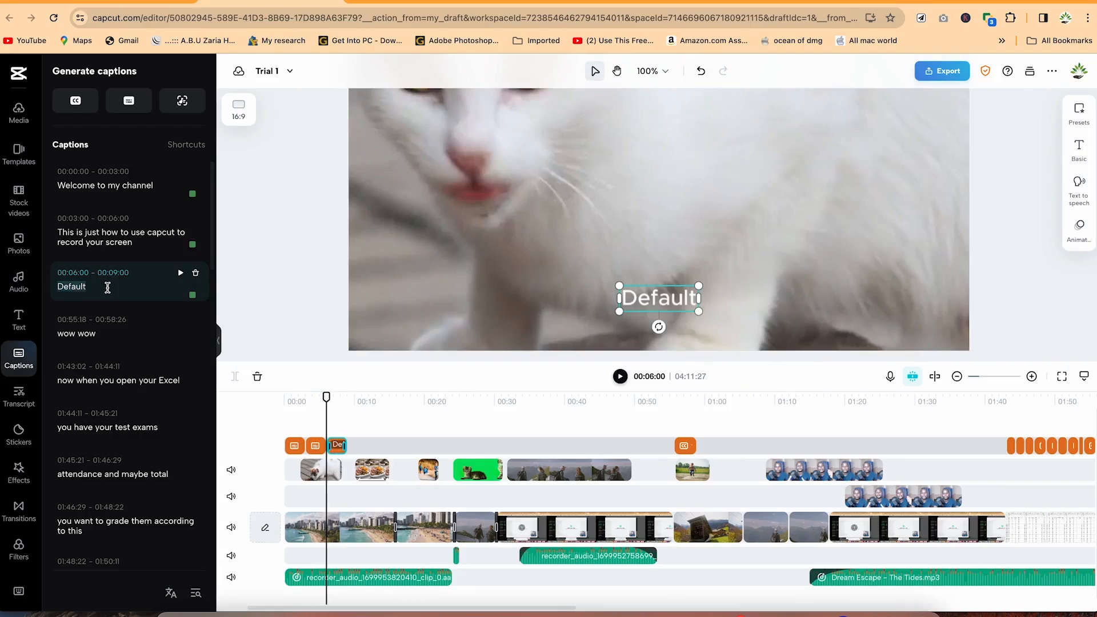
key(BackSpace)
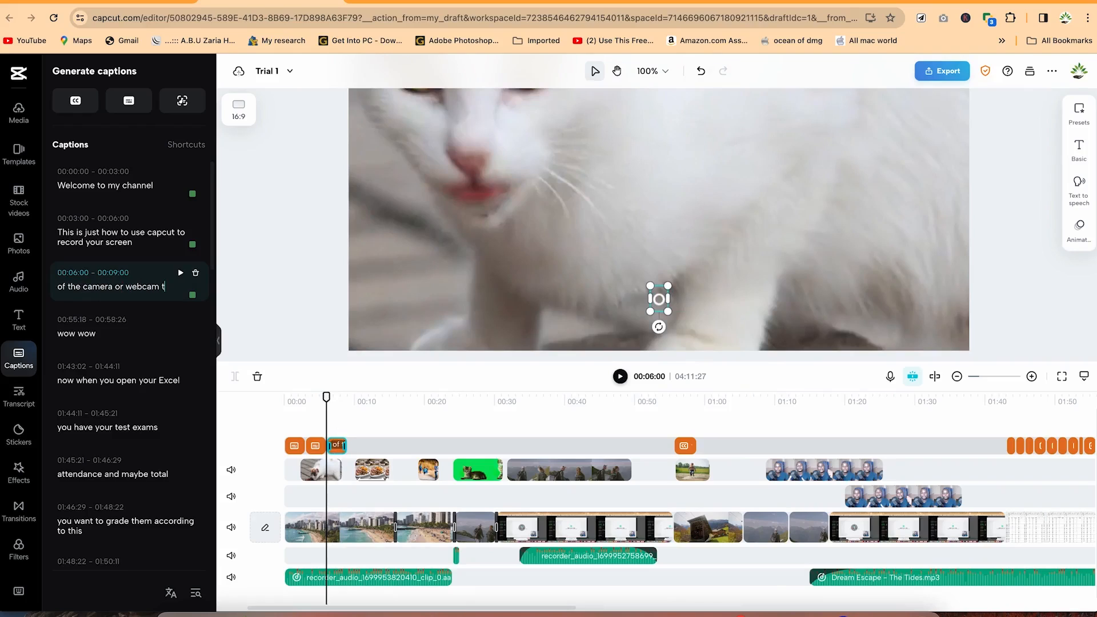
text(t you are using)
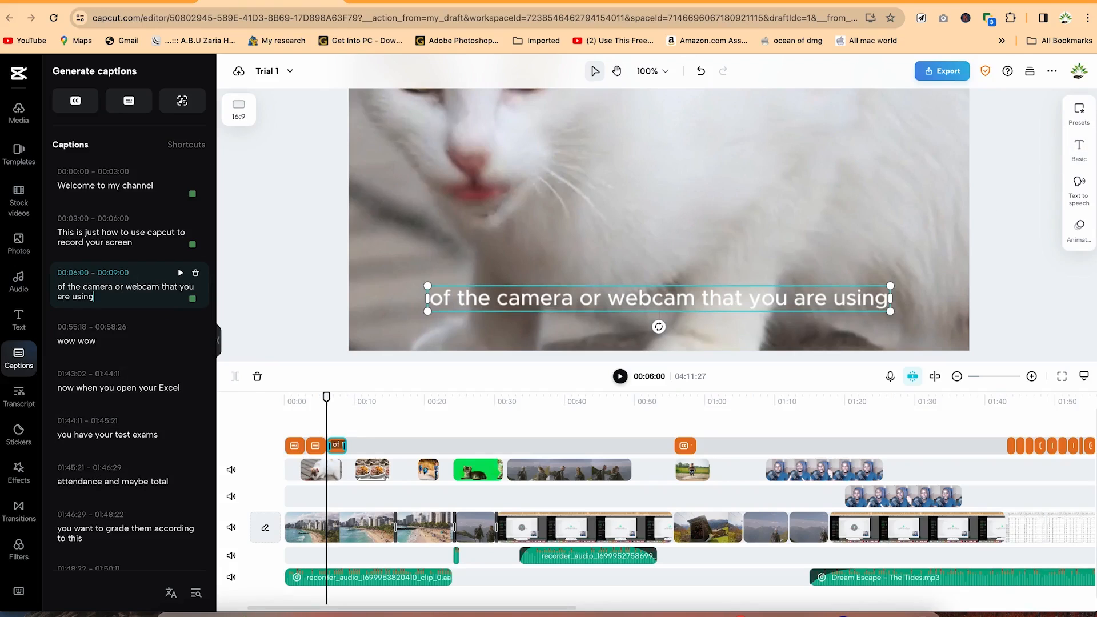
- Check the caption's basic text settings, then play the video from the start to preview the first three captions
click(1077, 154)
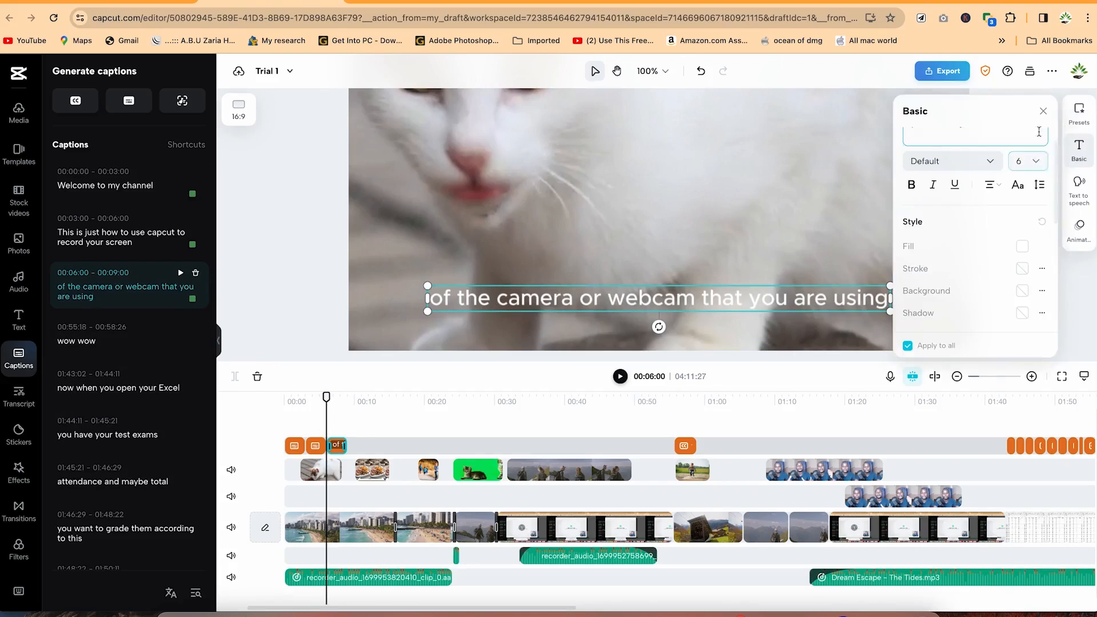
click(1043, 112)
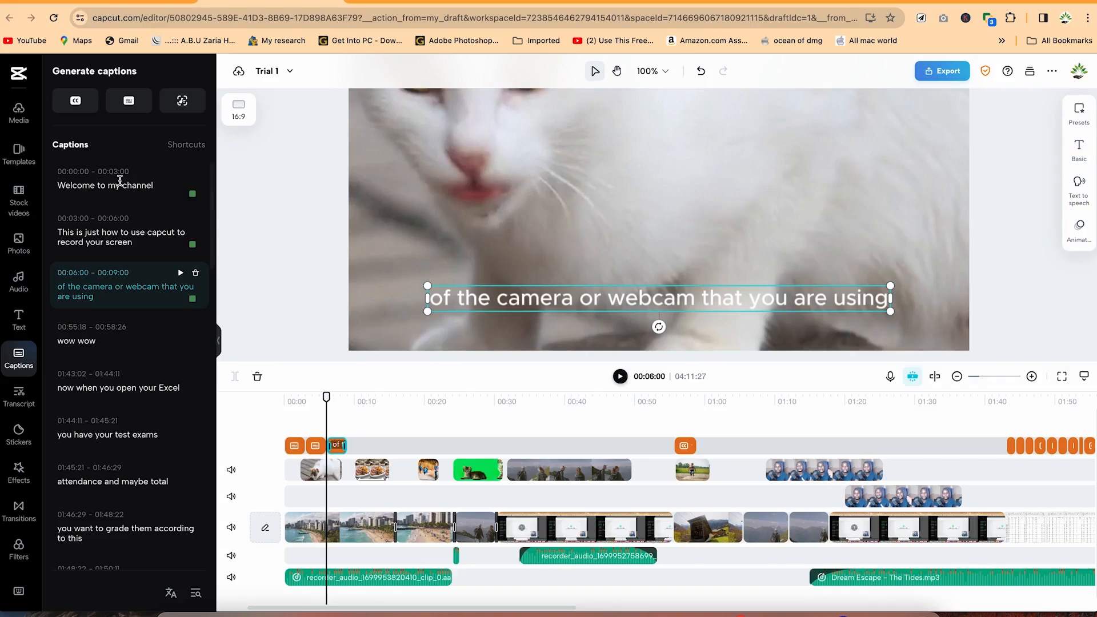
drag(326, 396, 284, 394)
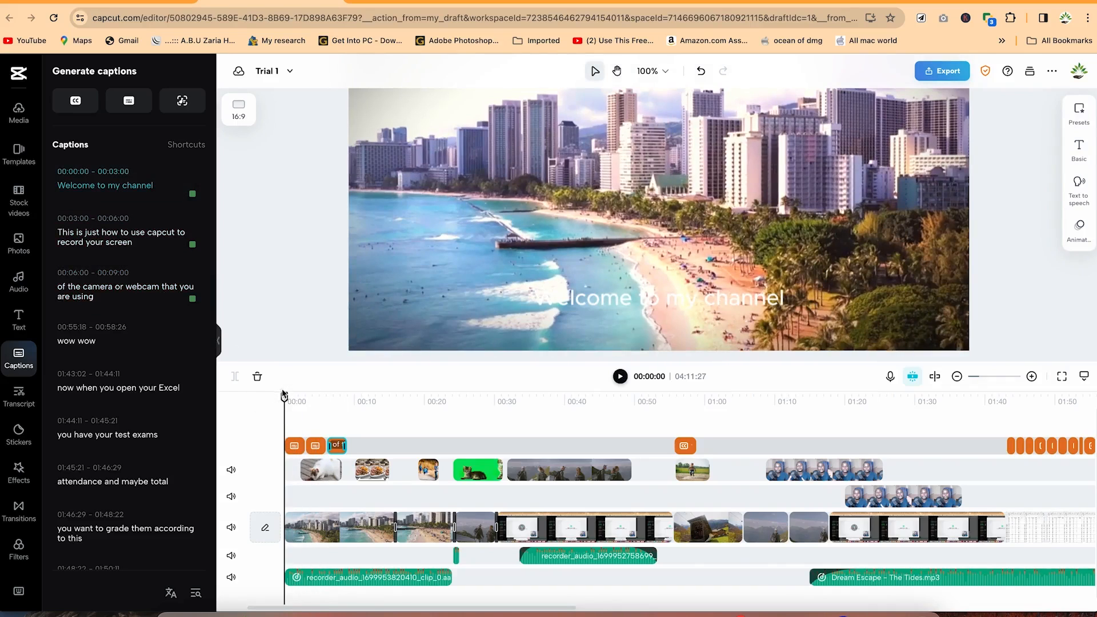
key(space)
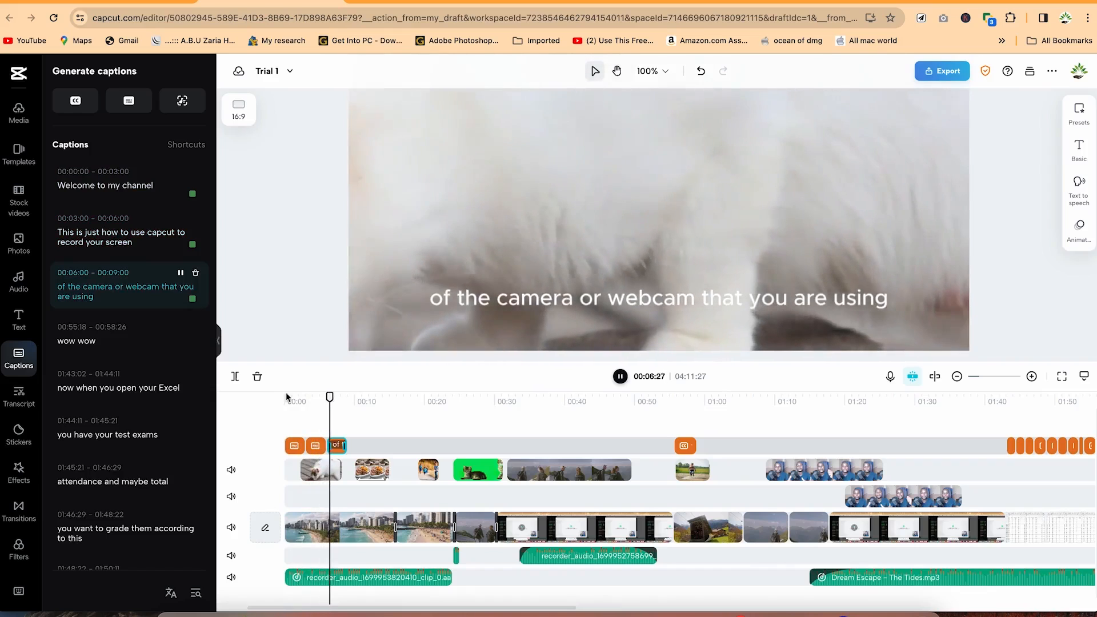
key(space)
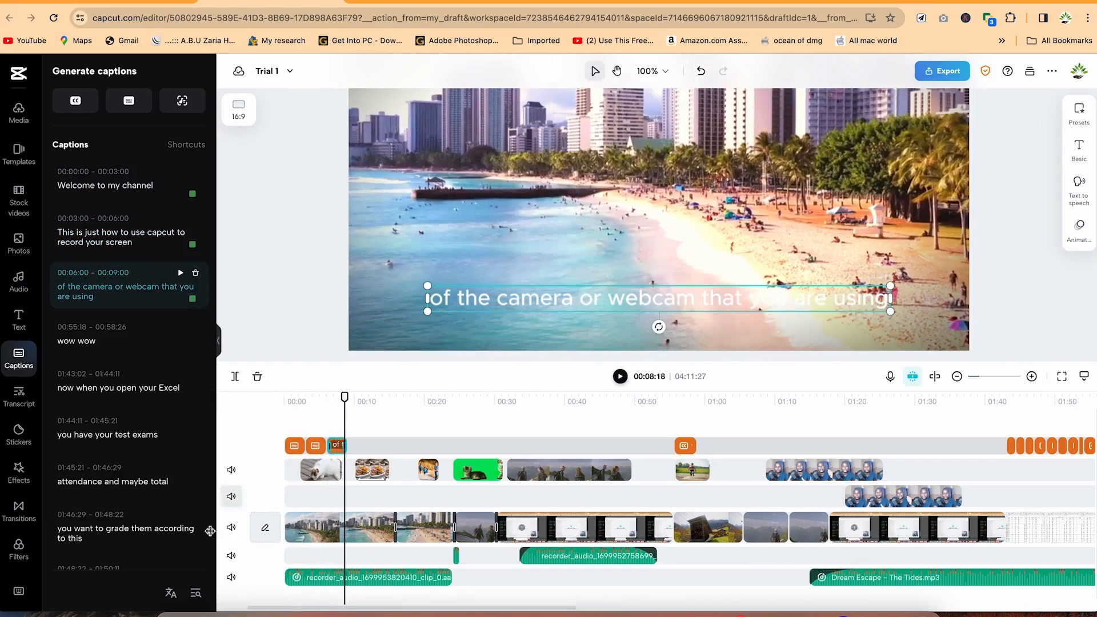
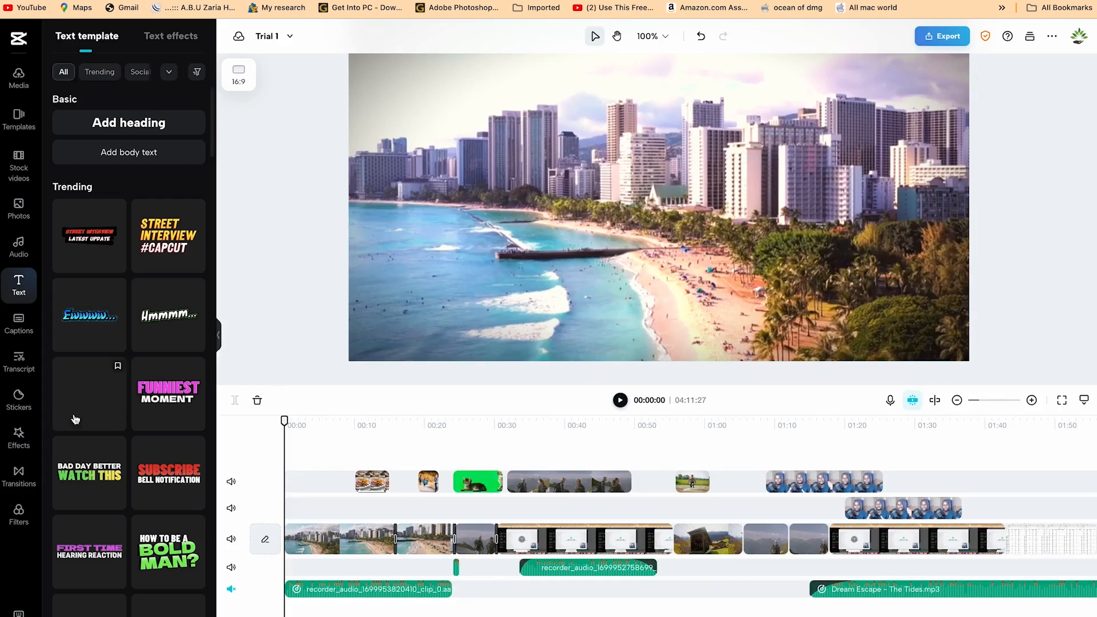
- Add the curved red arrow from the trending stickers to the timeline at 00:01:00
click(15, 407)
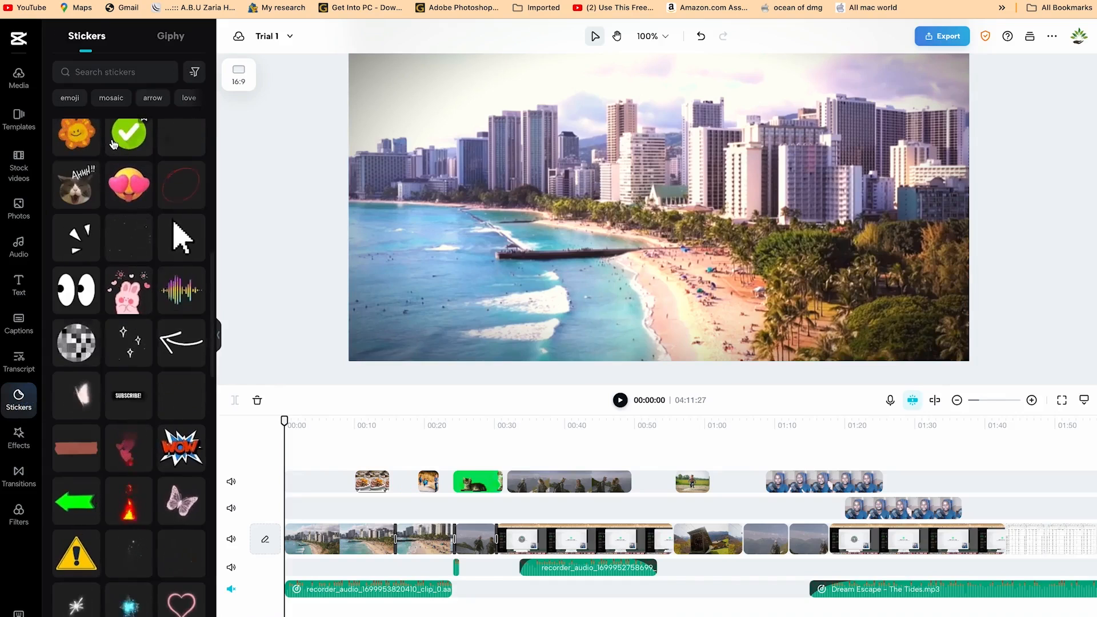
scroll(171, 223, up, 5)
scroll(166, 204, up, 3)
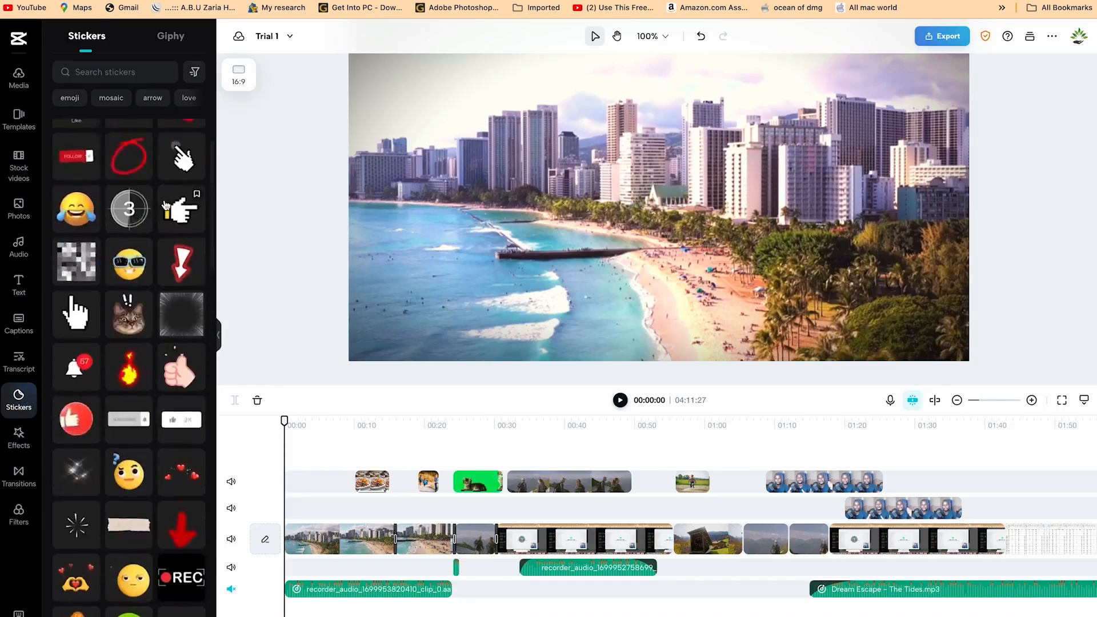
scroll(165, 228, down, 2)
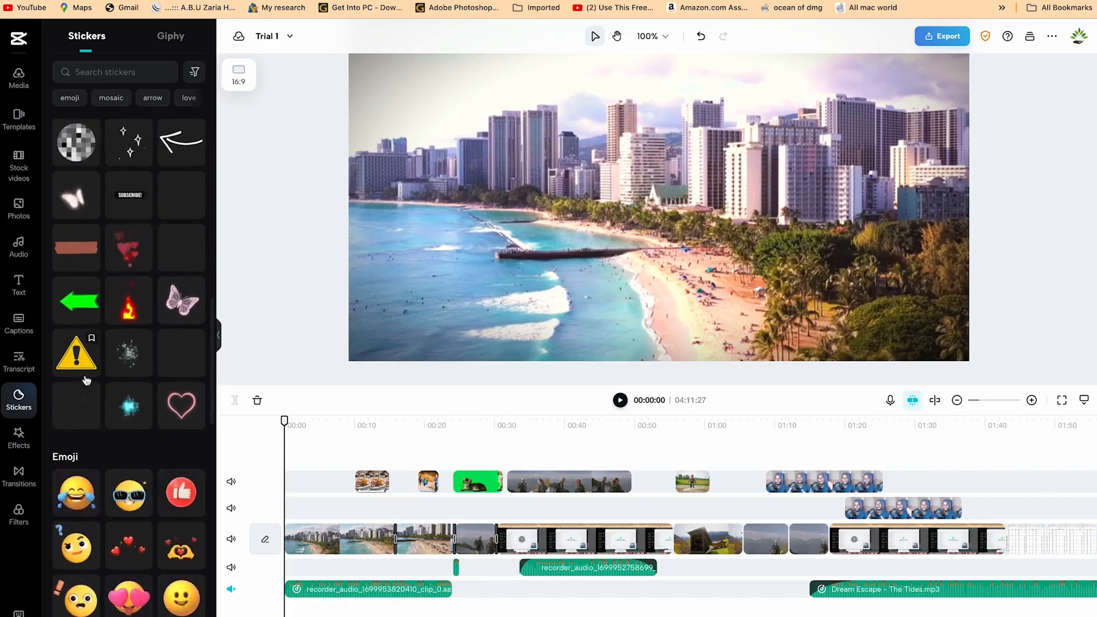
scroll(101, 418, down, 10)
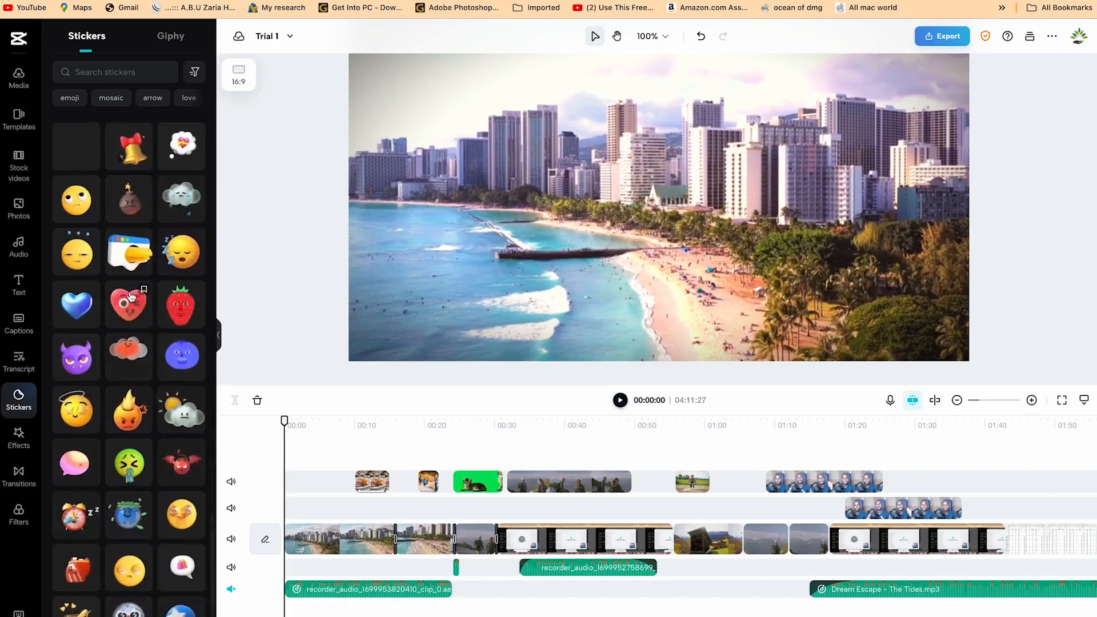
scroll(148, 294, up, 10)
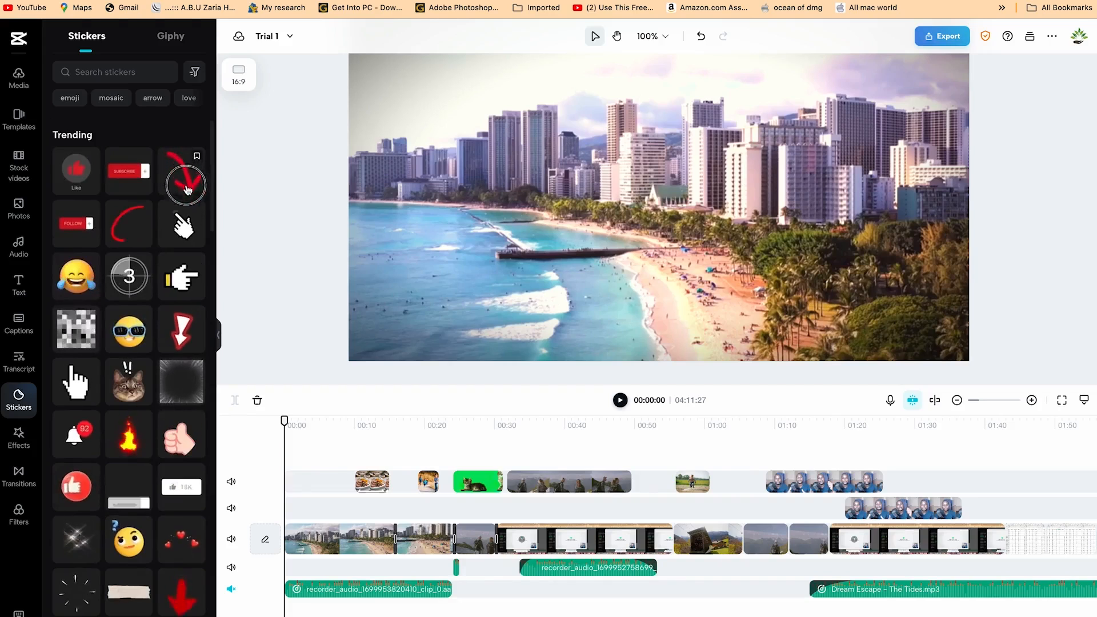
drag(222, 247, 295, 499)
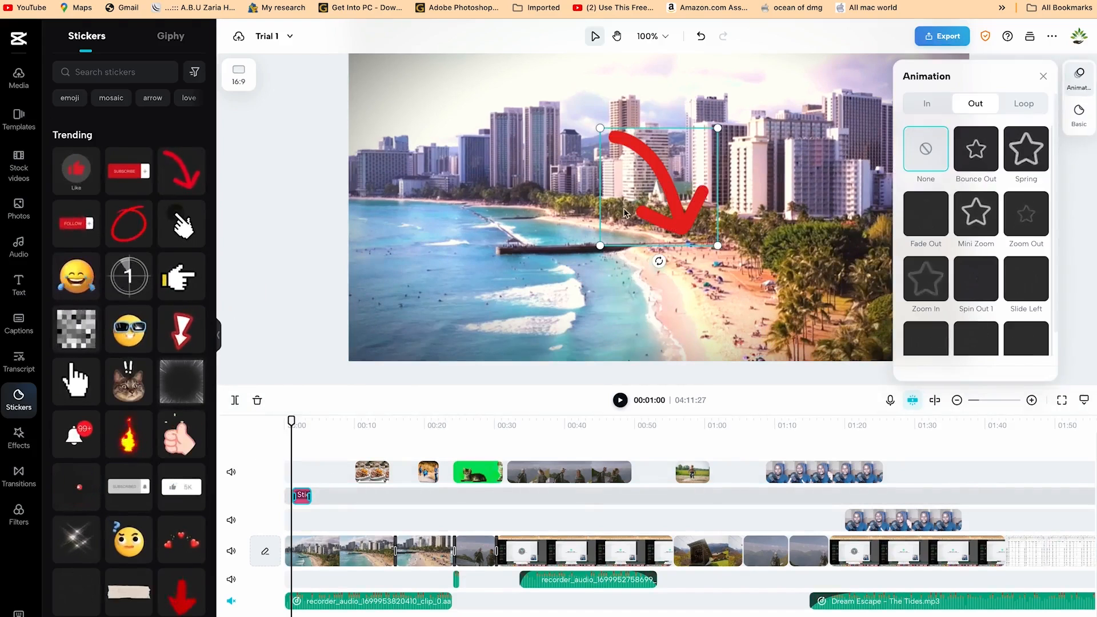
- Shrink the red arrow sticker, position it over the beach, and play that part of the video
drag(717, 128, 684, 172)
drag(662, 213, 690, 265)
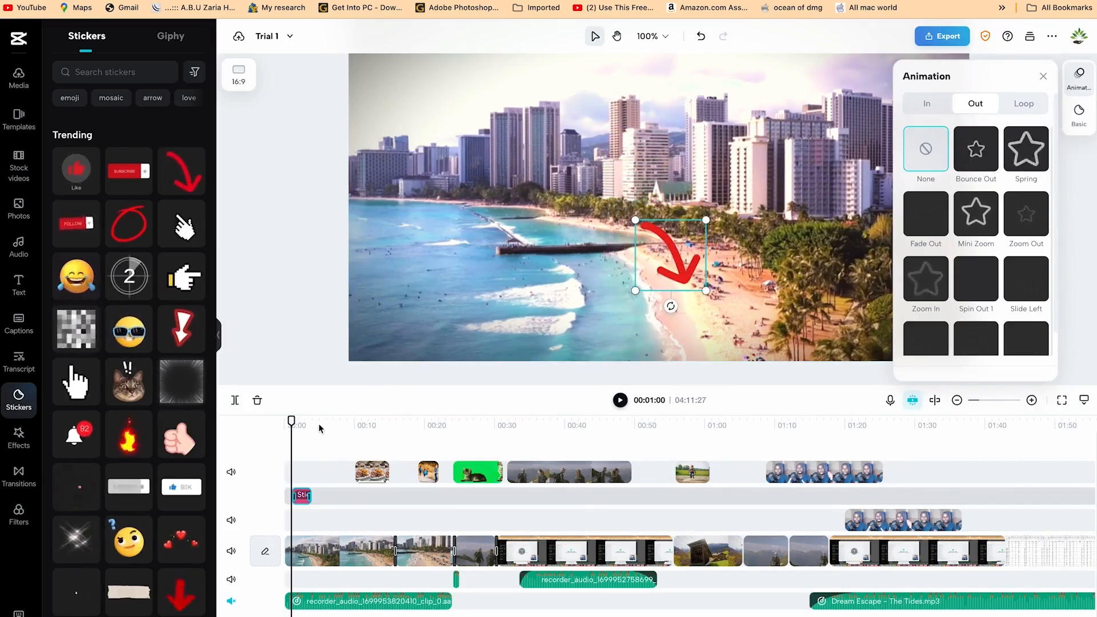
key(space)
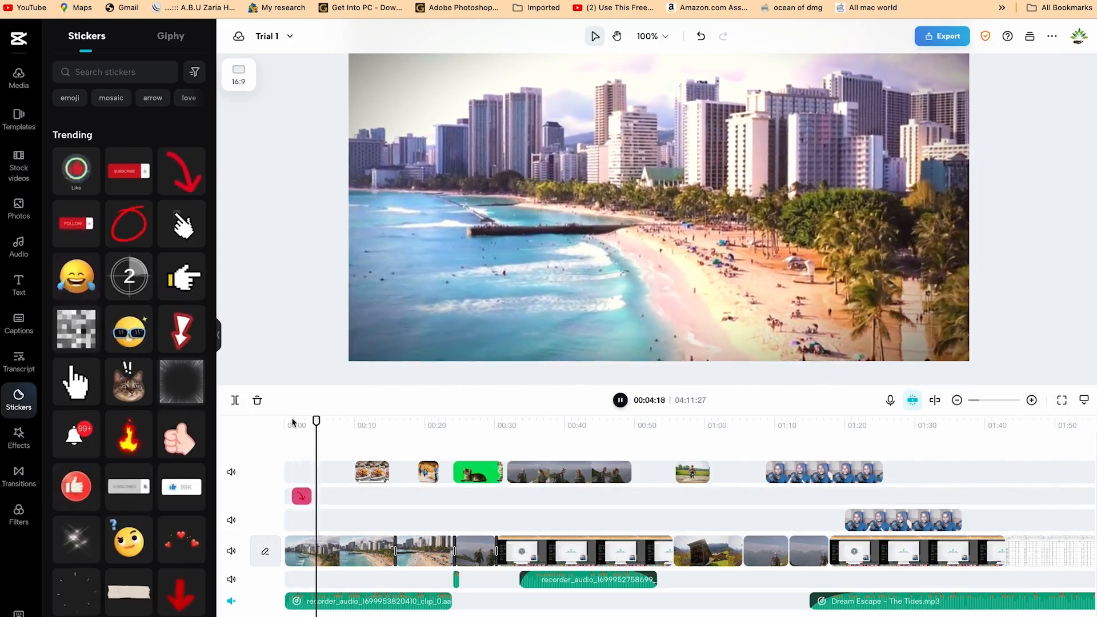
key(space)
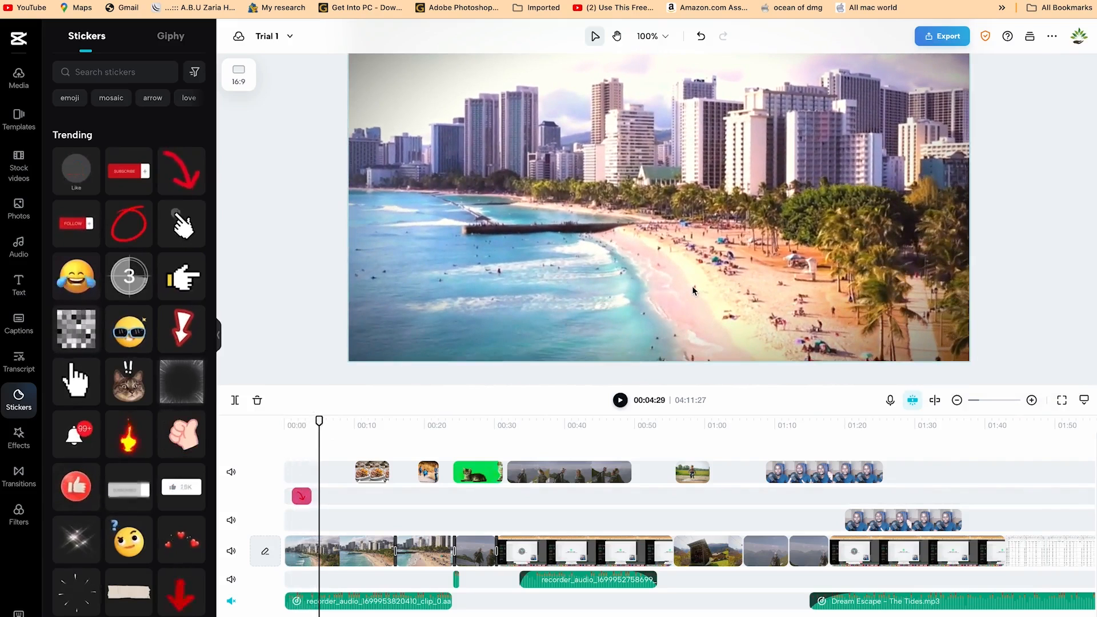
- Give the red arrow sticker a Spring exit animation and a Spin In 1 entrance animation
drag(320, 420, 300, 419)
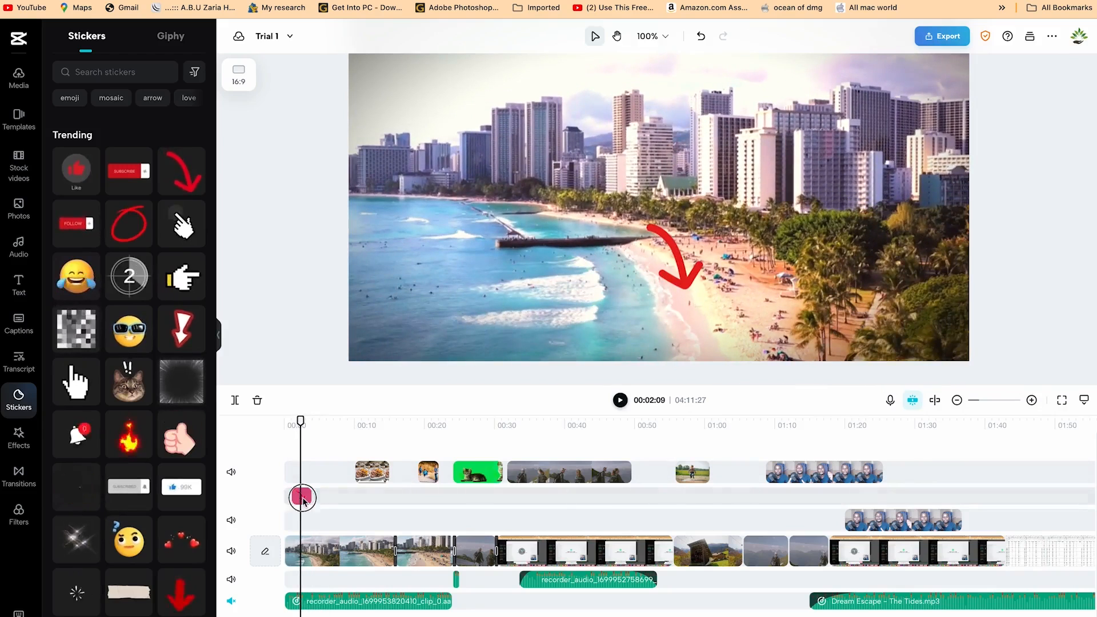
click(301, 497)
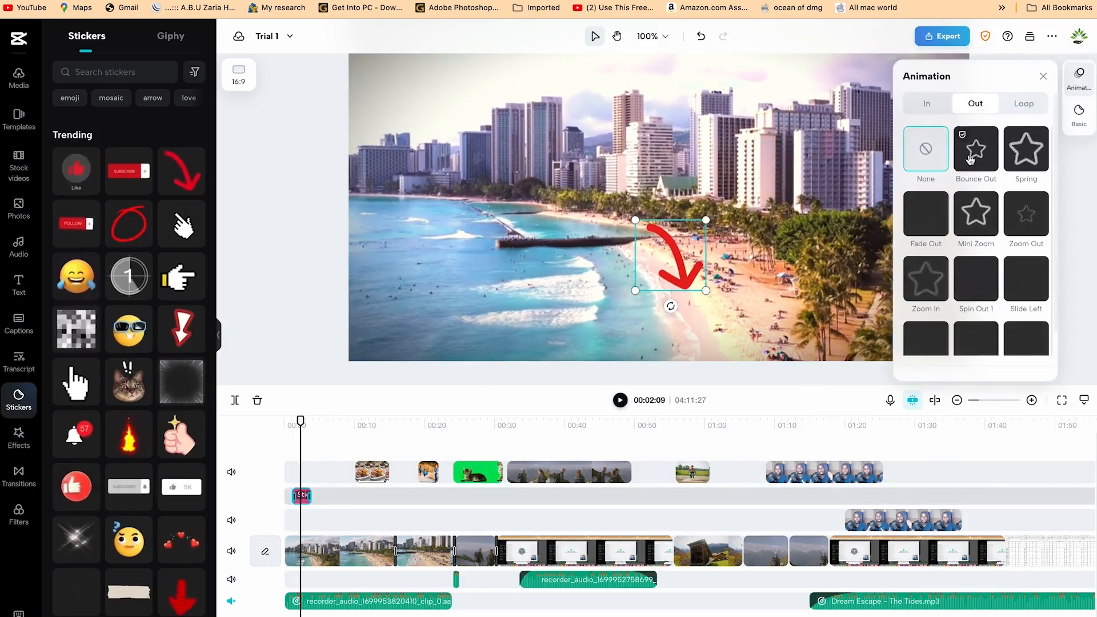
click(928, 104)
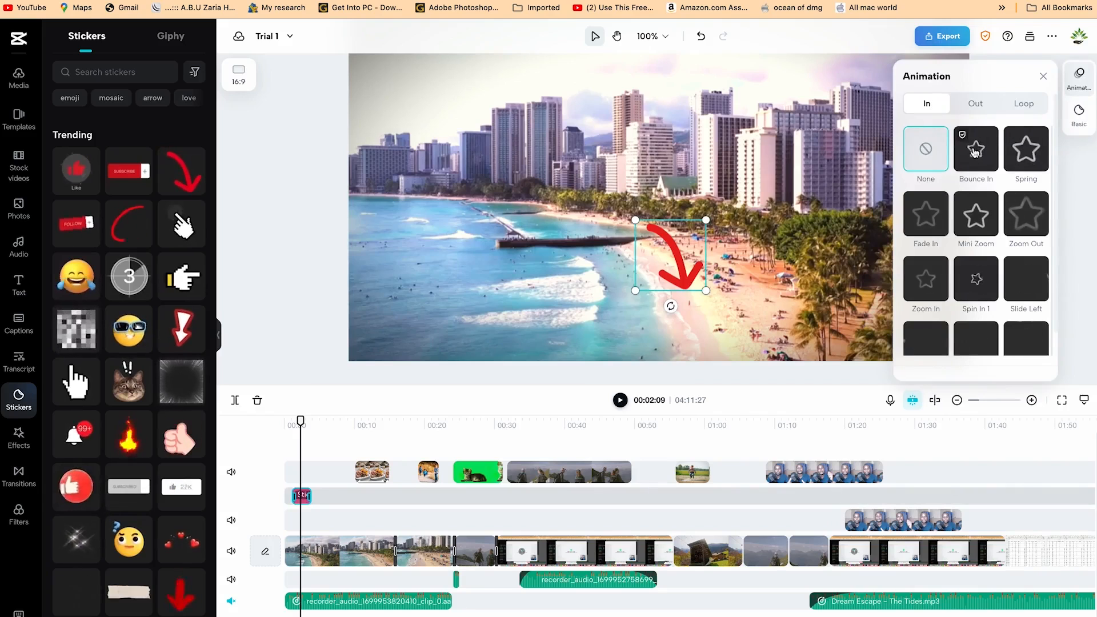
click(985, 109)
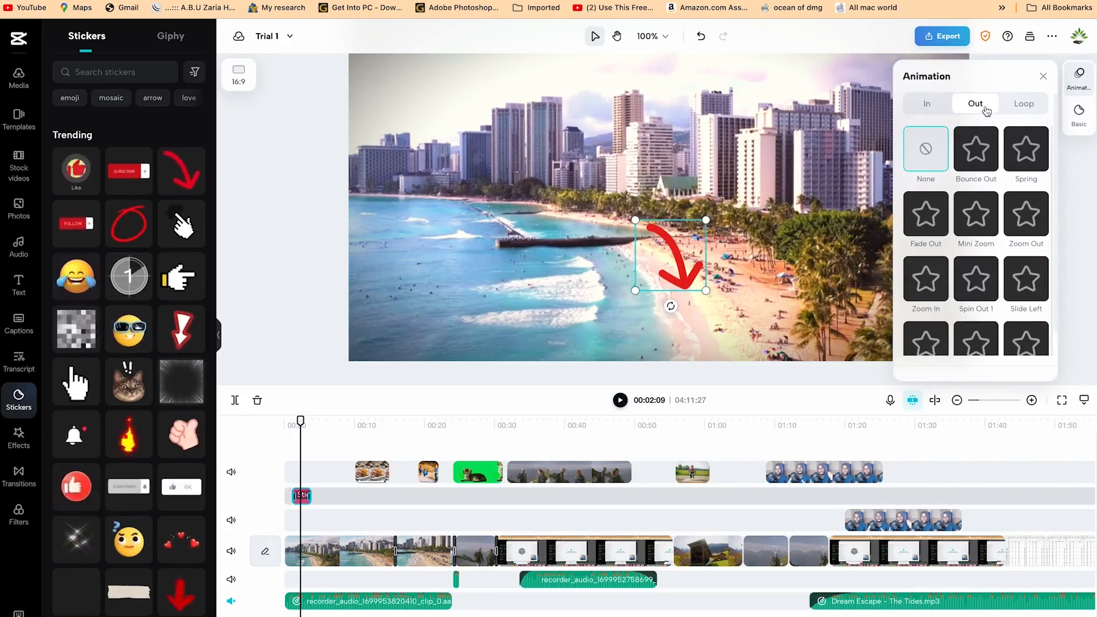
click(1032, 165)
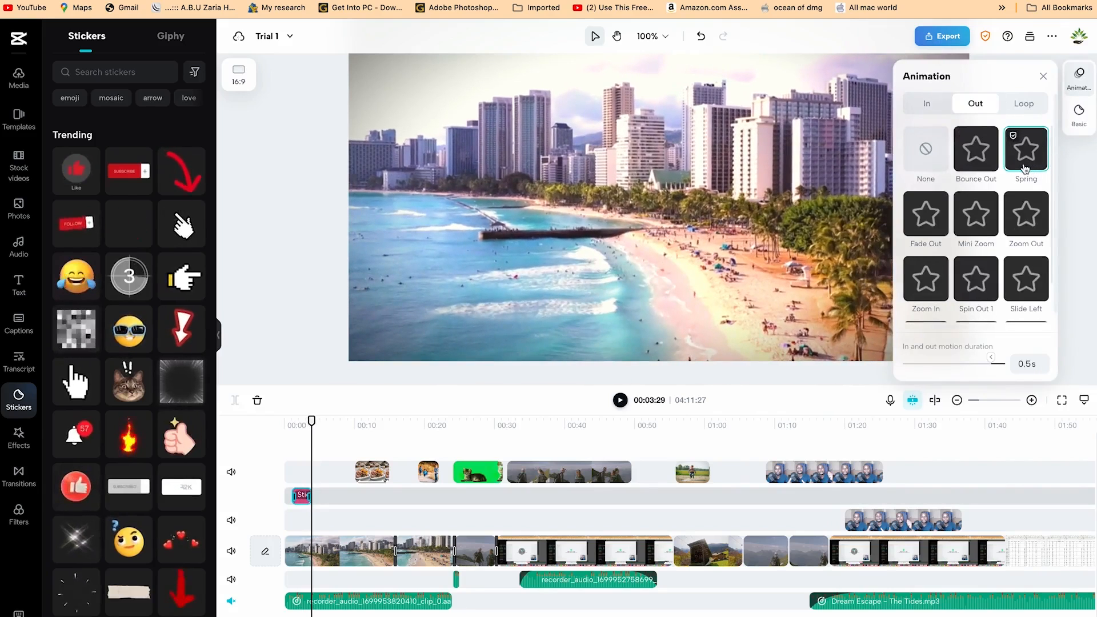
click(917, 104)
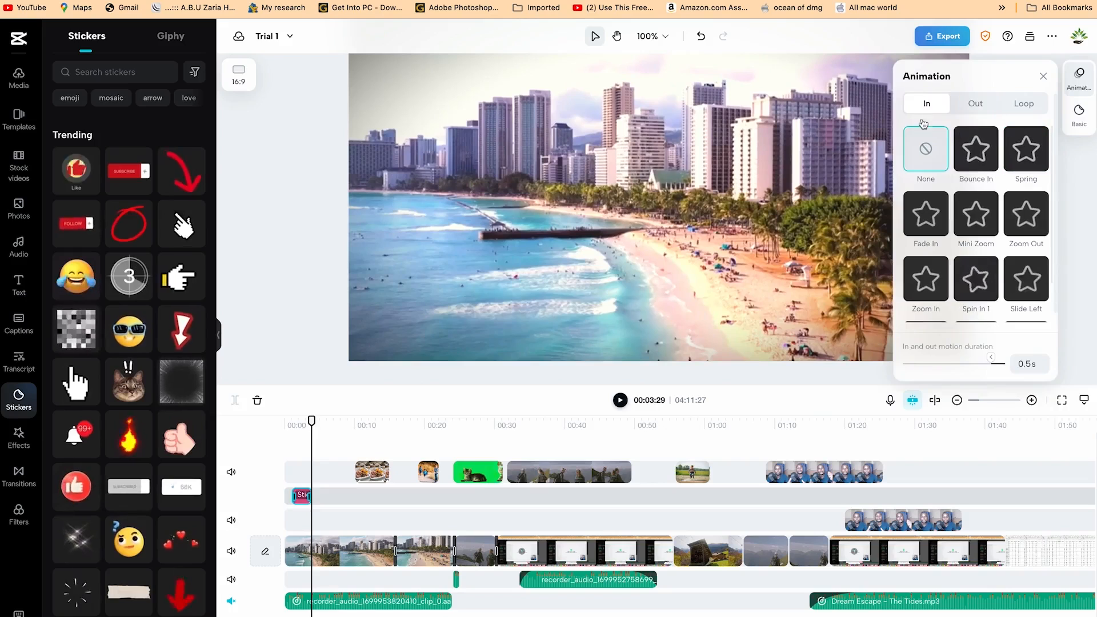
click(980, 278)
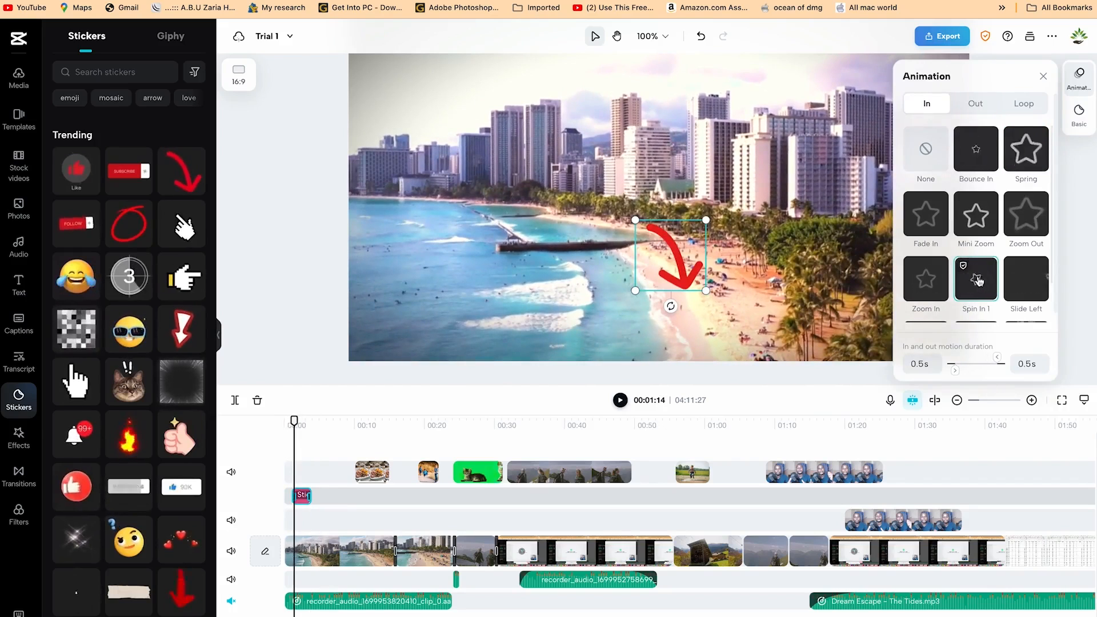
- Change the red arrow sticker's exit animation to Slide Left and open its loop animations
click(978, 105)
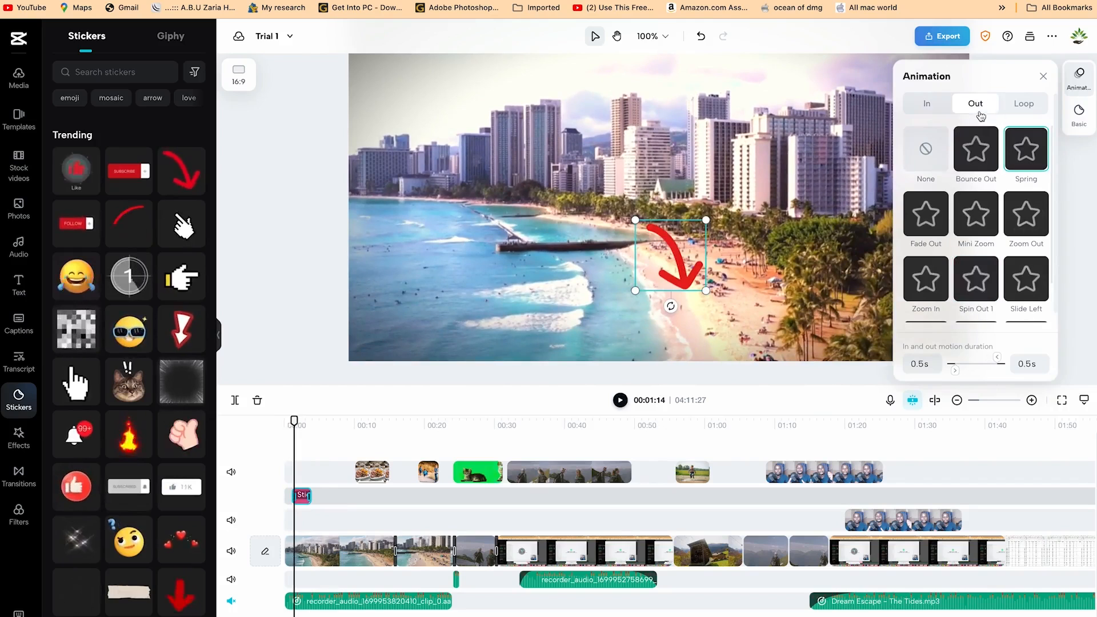
click(1021, 289)
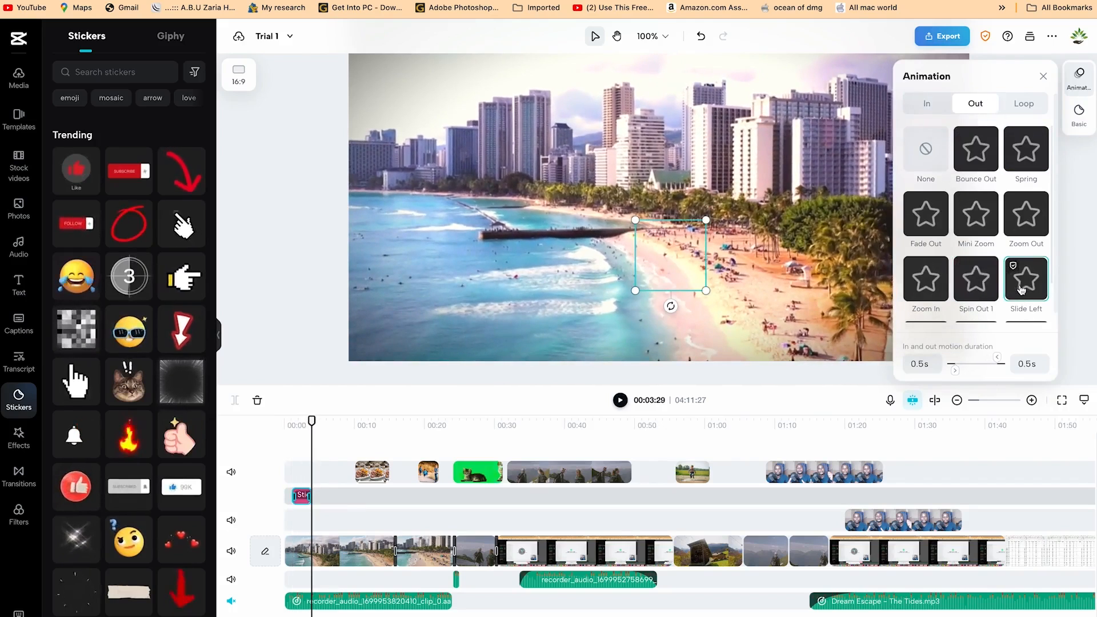
click(1018, 114)
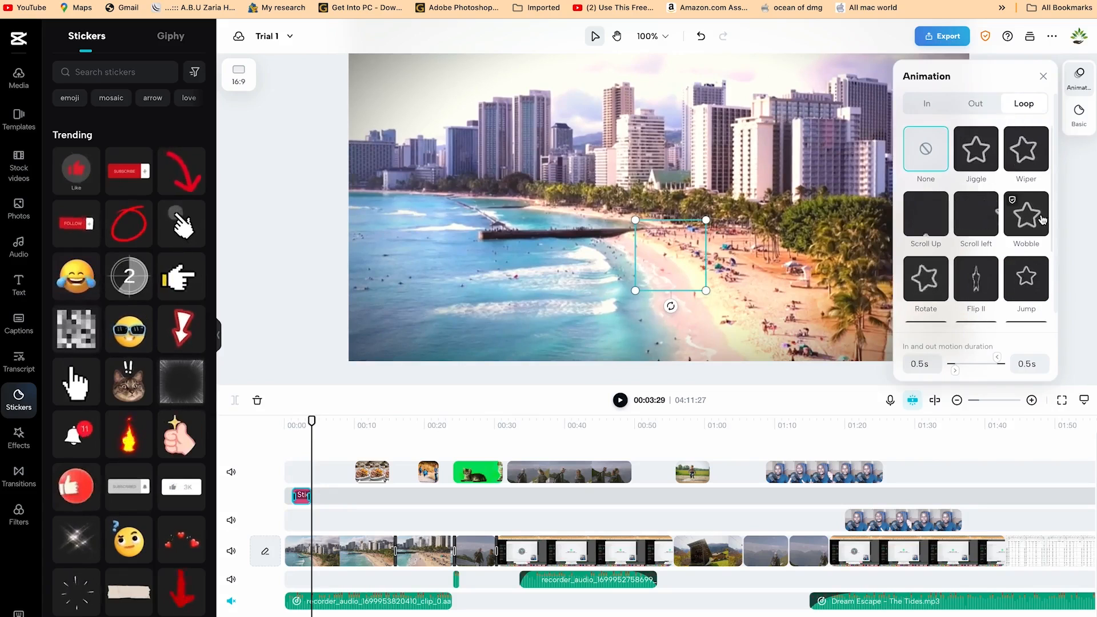
- Give the red arrow sticker a Wiper loop animation and transform it to 61% scale, position -67, -54 and -19° rotation
click(1025, 160)
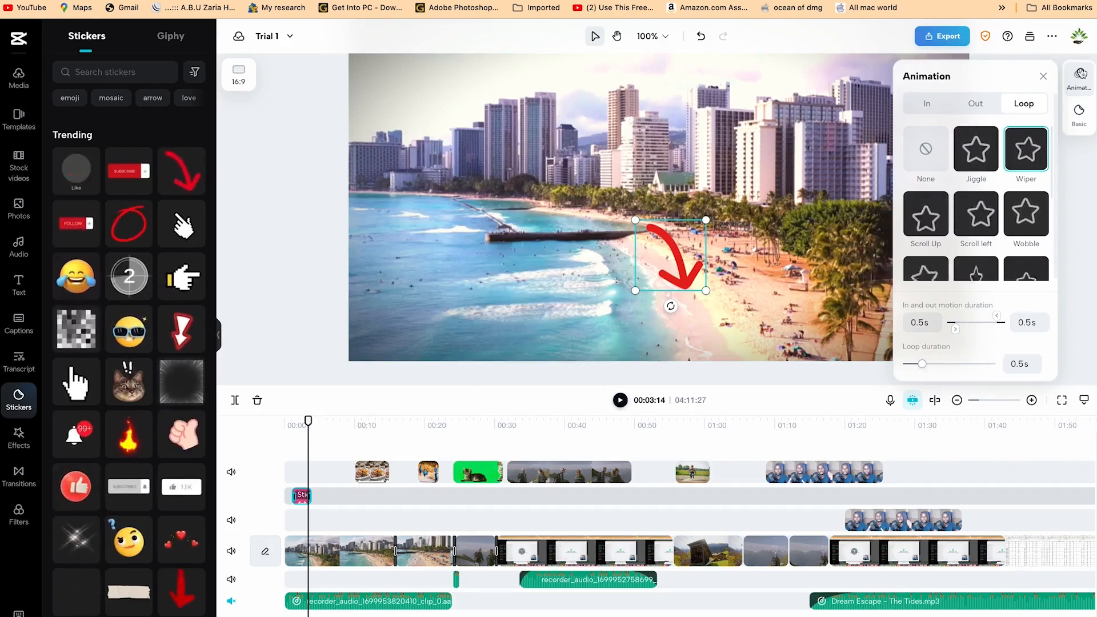
click(1079, 130)
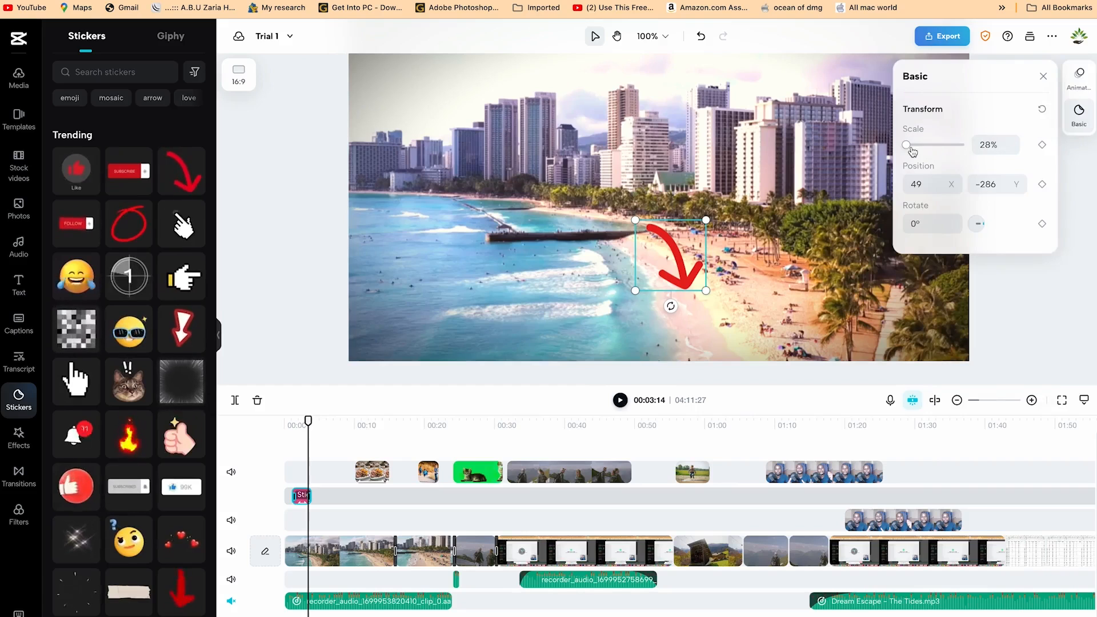
drag(911, 149, 909, 146)
drag(694, 242, 666, 186)
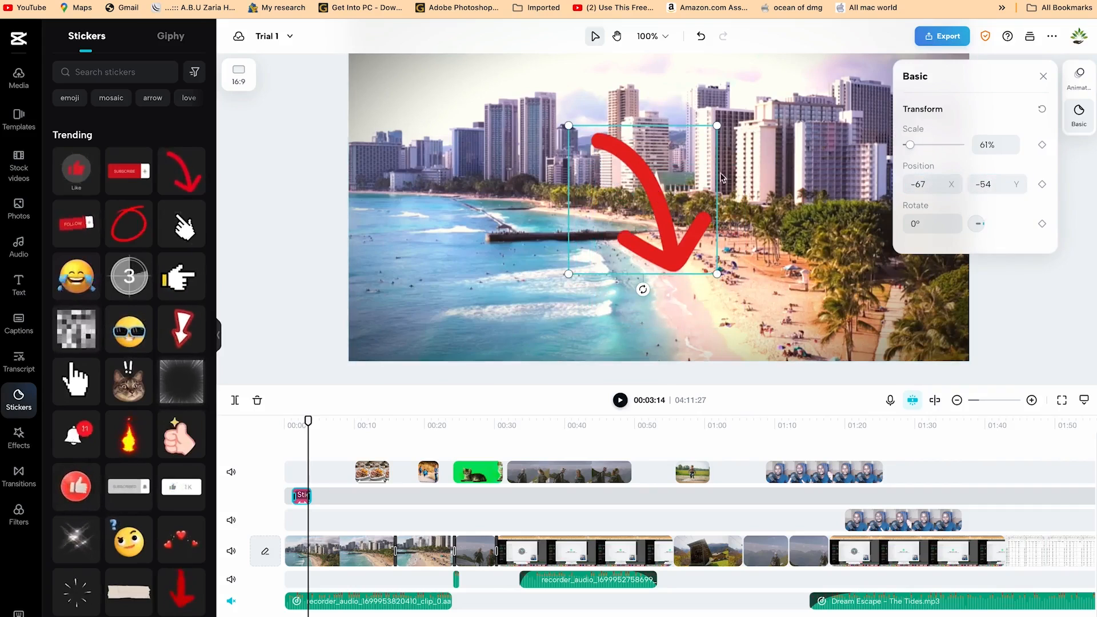
drag(982, 231, 982, 229)
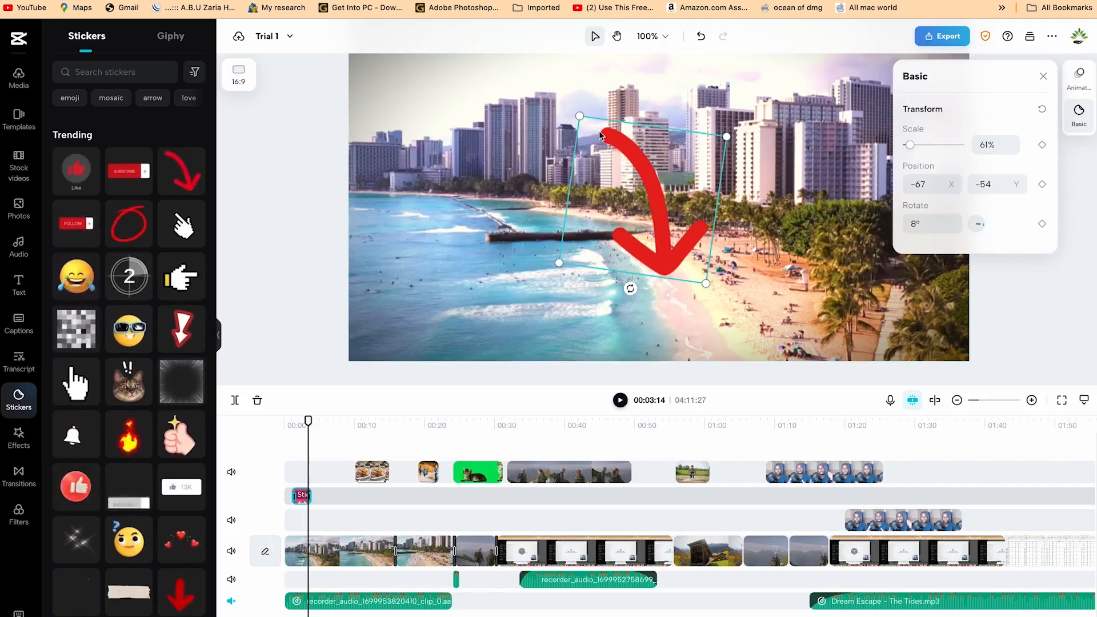
drag(630, 288, 670, 285)
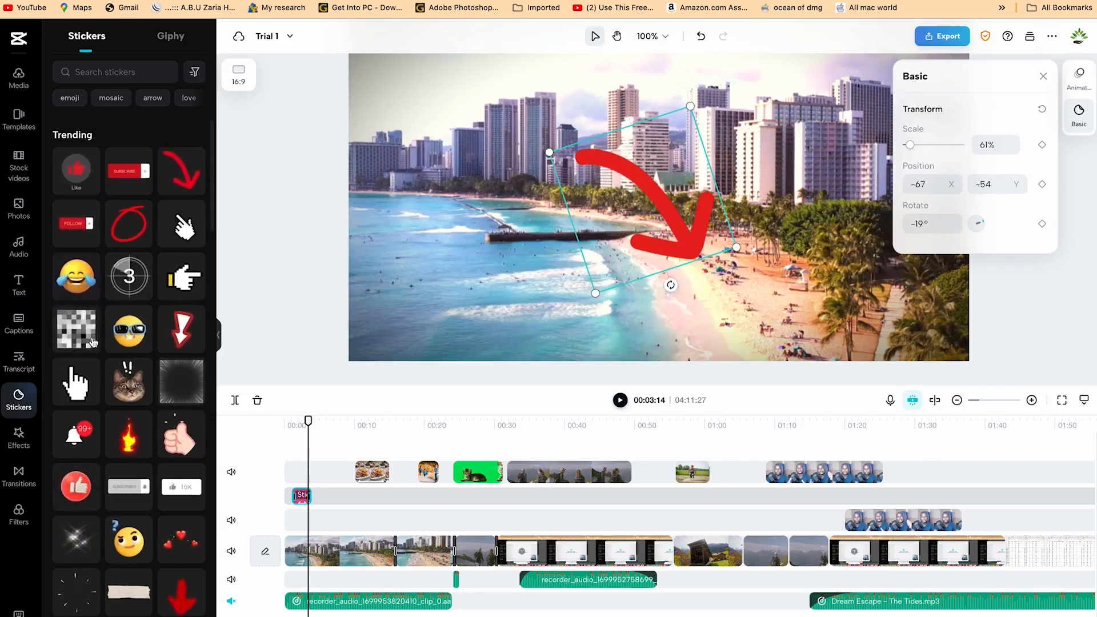
- Add the laughing-tears emoji sticker just after the arrow on the timeline, then shrink it and place it over the beach's lower-right area
drag(80, 283, 321, 499)
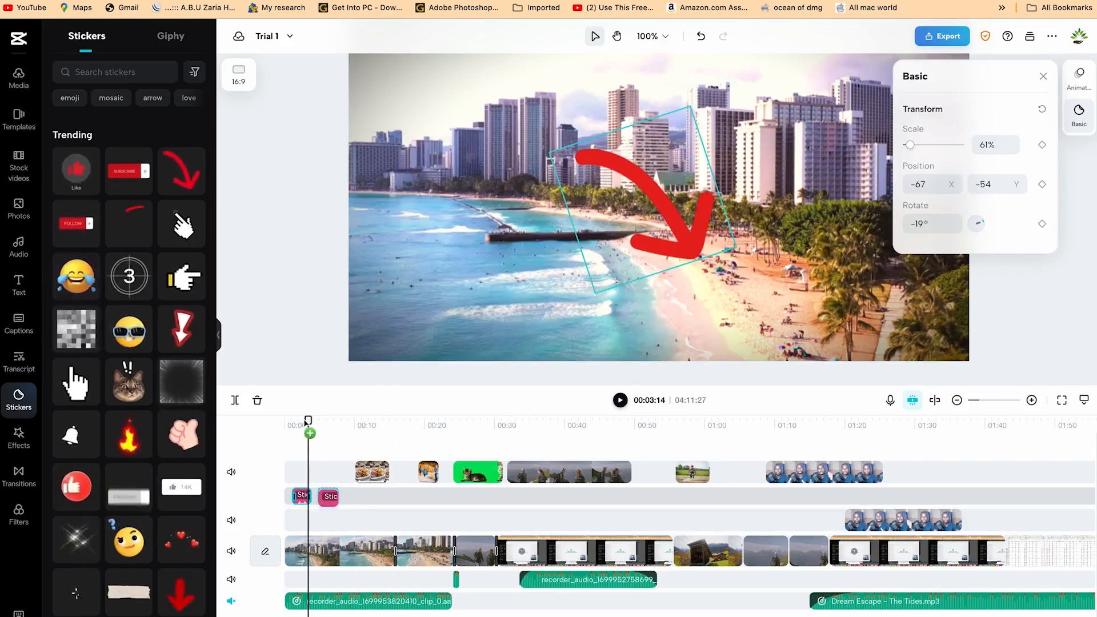
drag(308, 423, 320, 421)
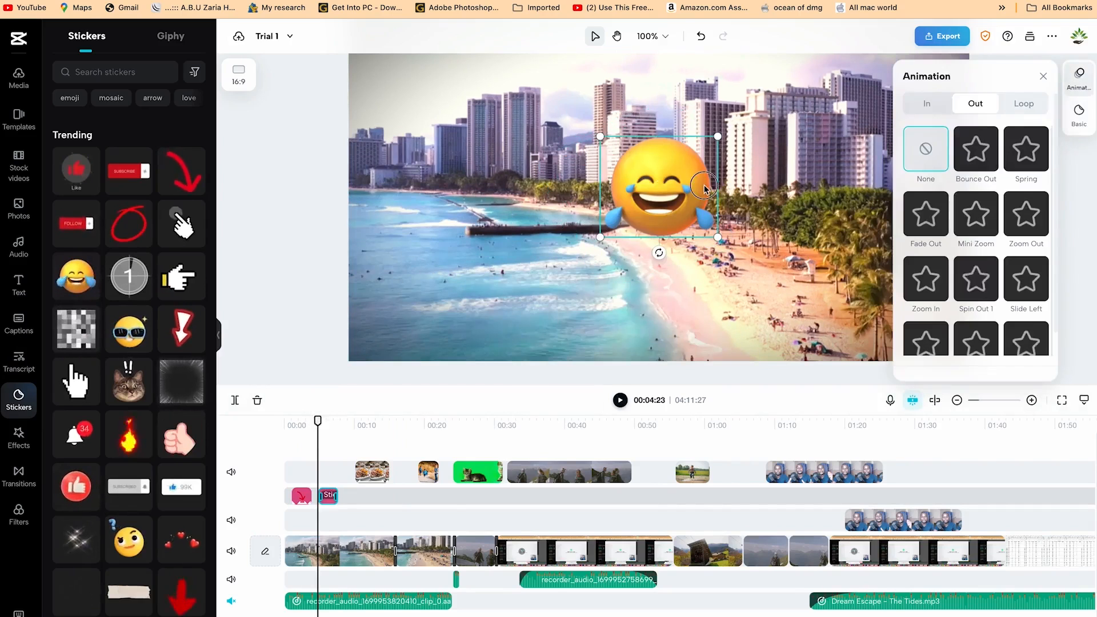
drag(718, 137, 666, 177)
drag(629, 218, 806, 326)
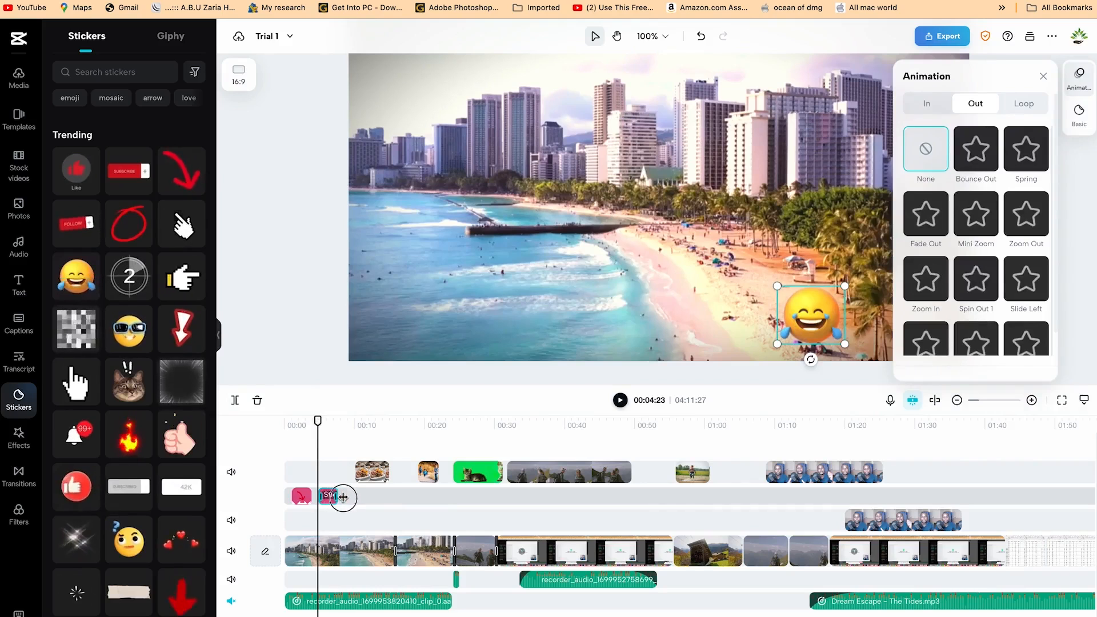
- Extend the emoji sticker to about 00:09:29 on the timeline and play that part of the video
drag(349, 502, 355, 502)
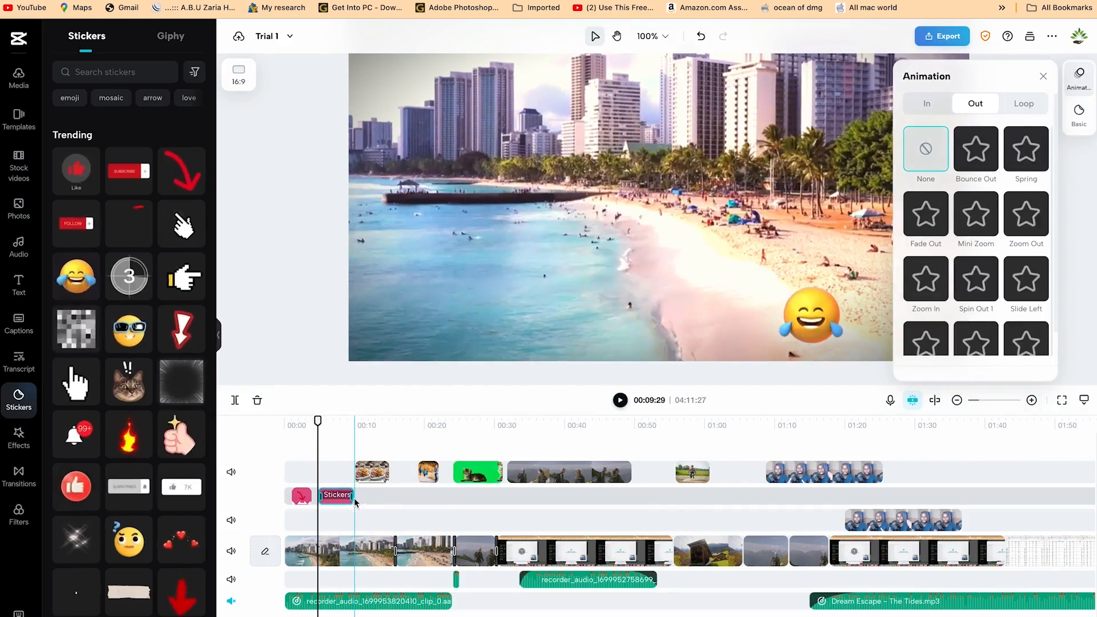
click(319, 420)
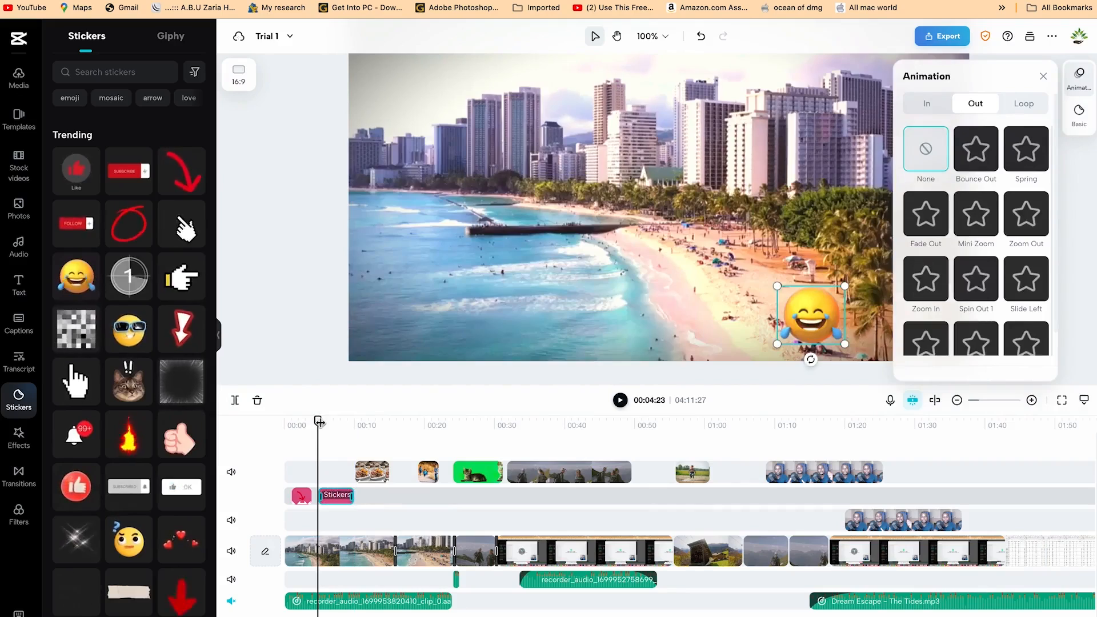
key(space)
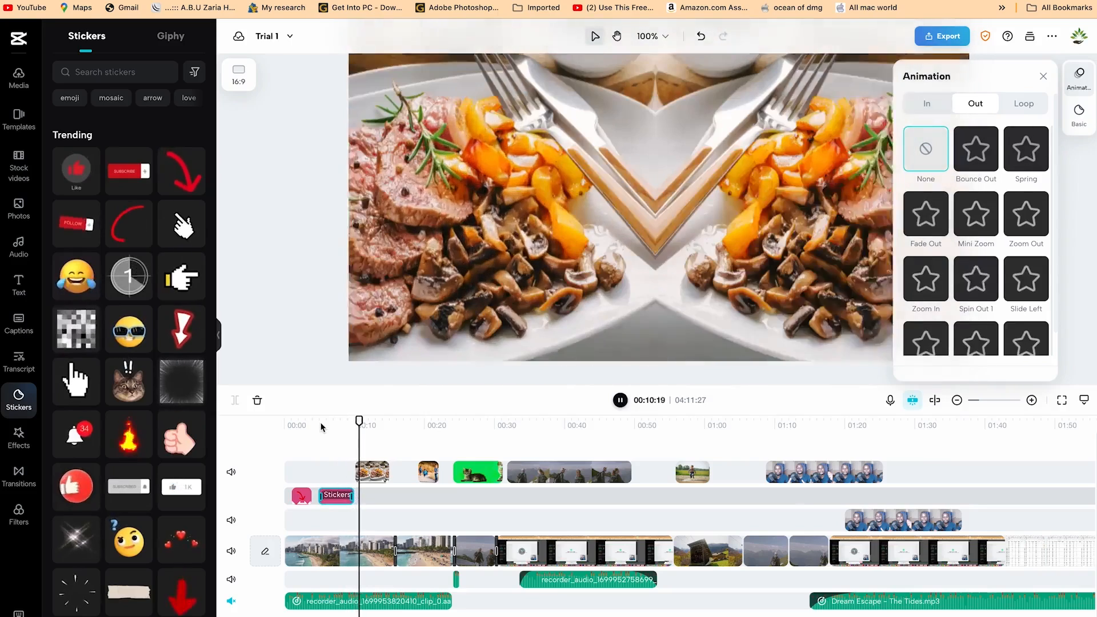
key(space)
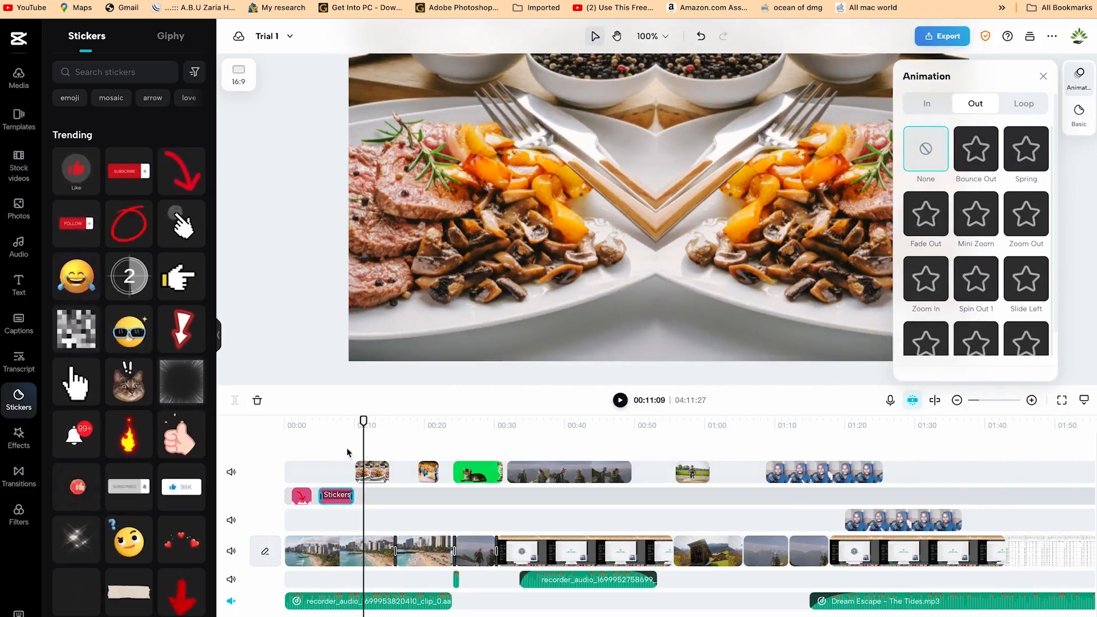
drag(363, 421, 323, 421)
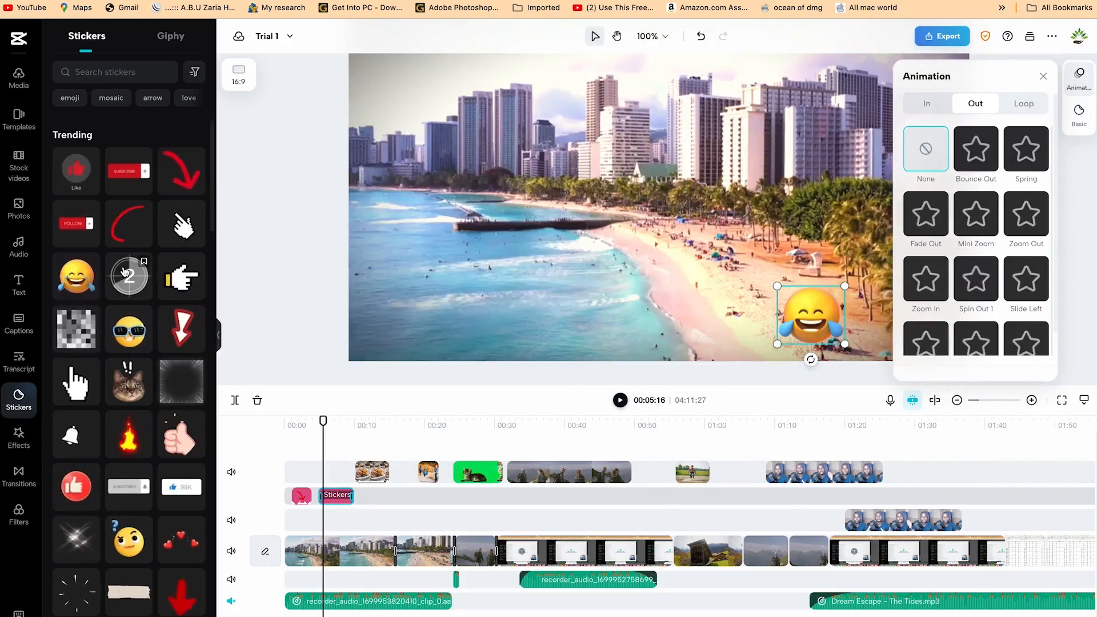
- Add the red circle sticker to the favorites and browse the sticker library
click(144, 210)
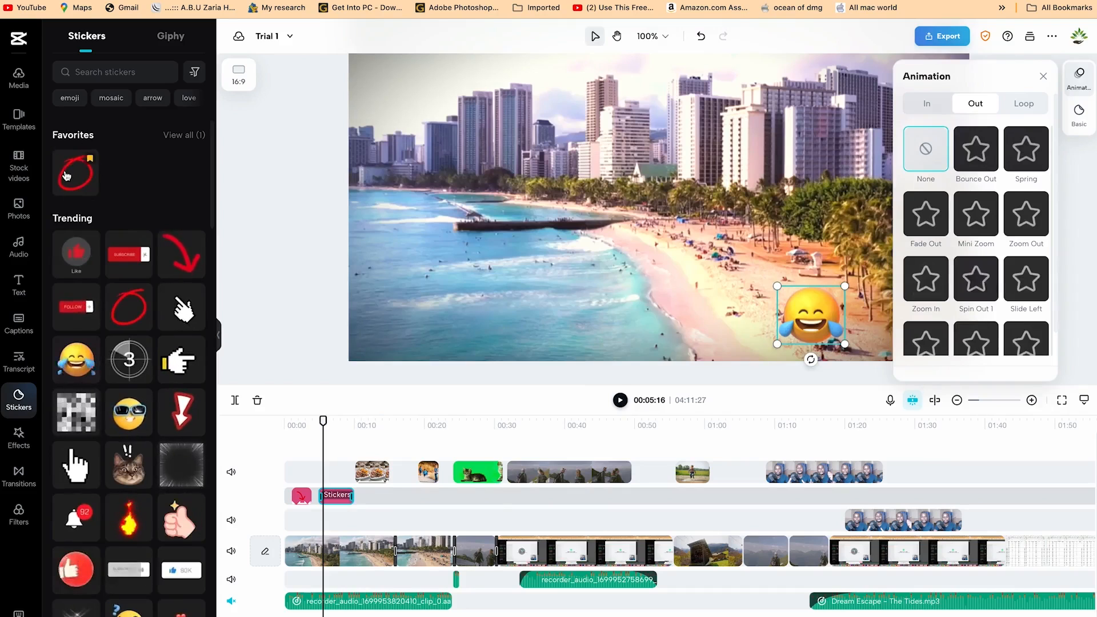
scroll(97, 388, down, 10)
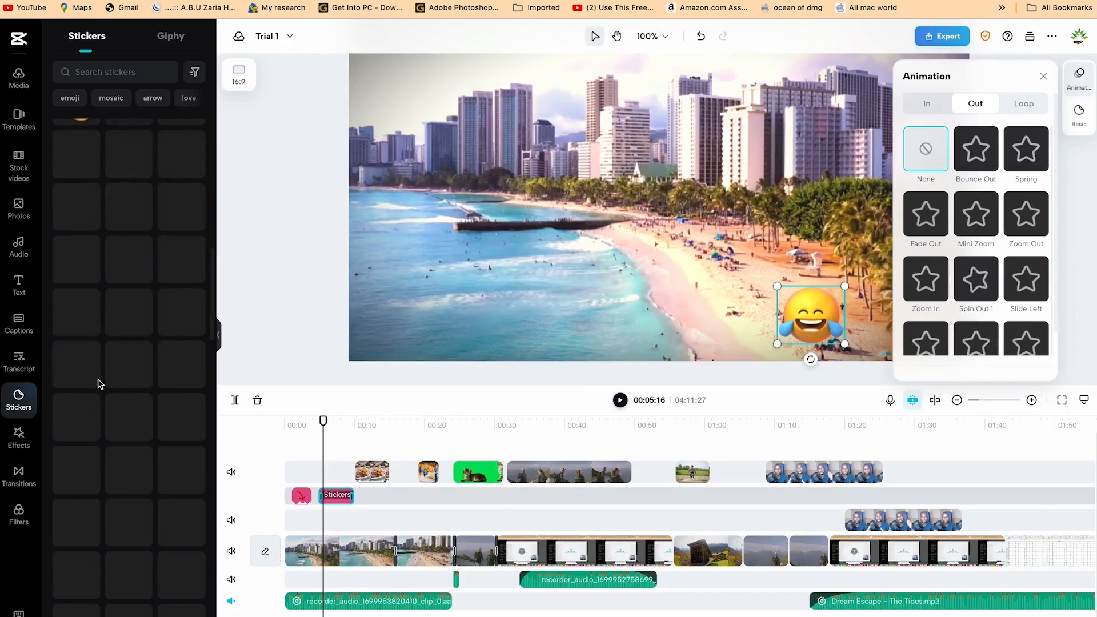
scroll(103, 371, up, 10)
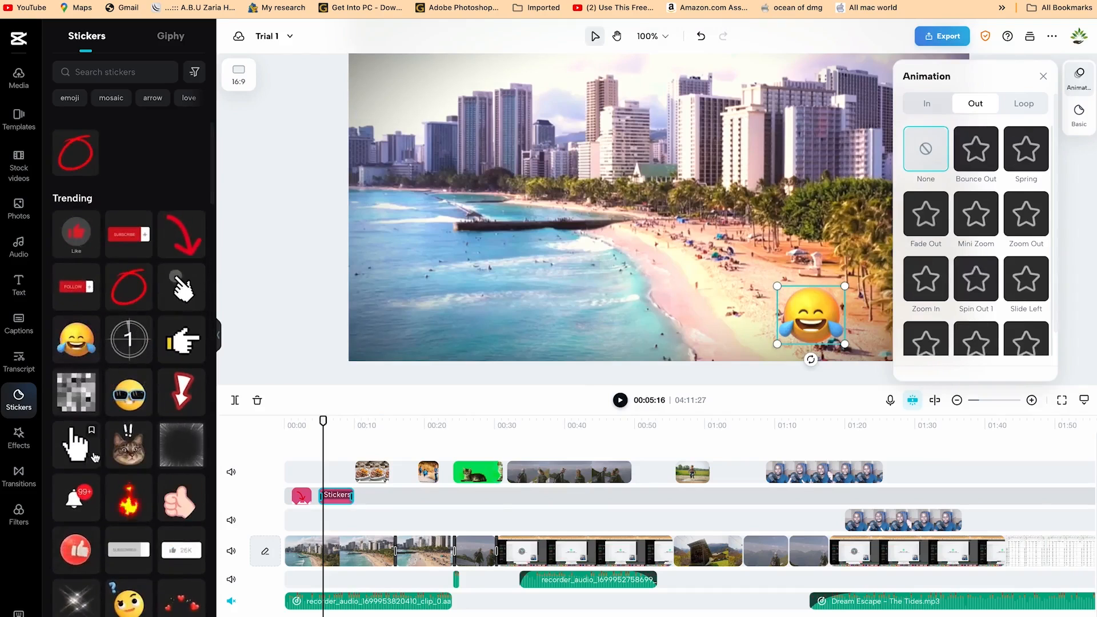
- Add the trending Explosion video effect at 00:04:00 on a track above the stickers and play that part of the video
click(26, 445)
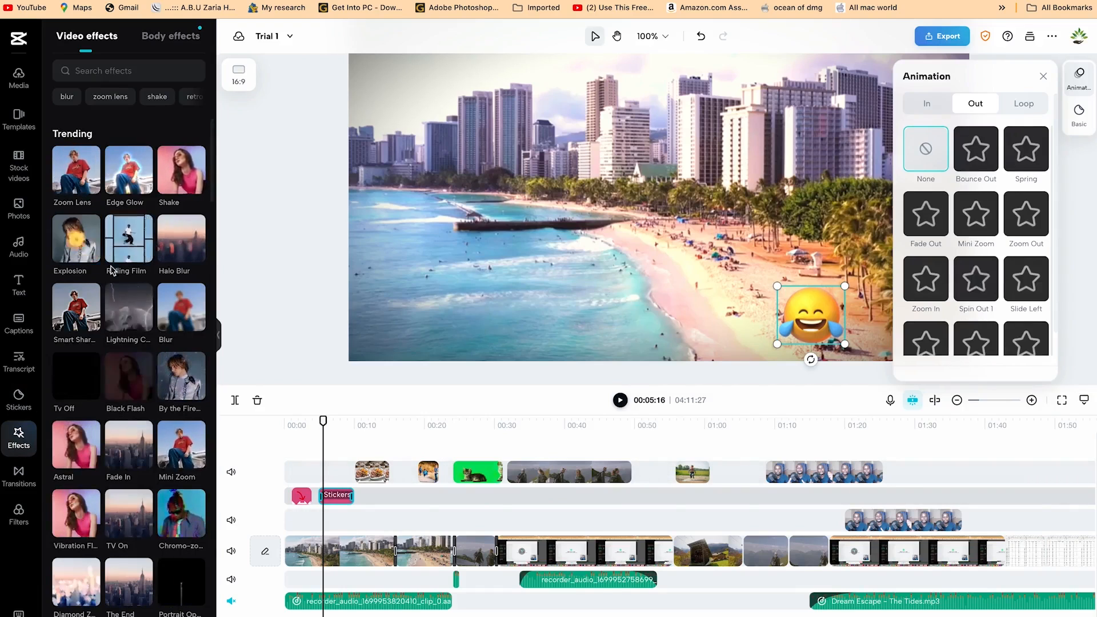
drag(97, 273, 312, 477)
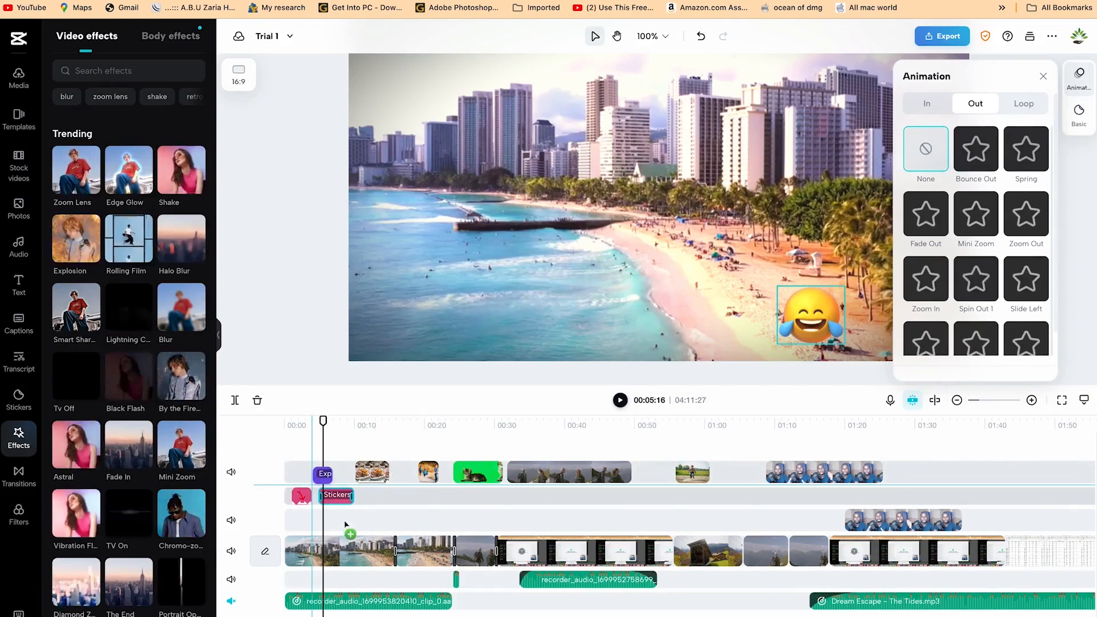
drag(325, 428, 328, 451)
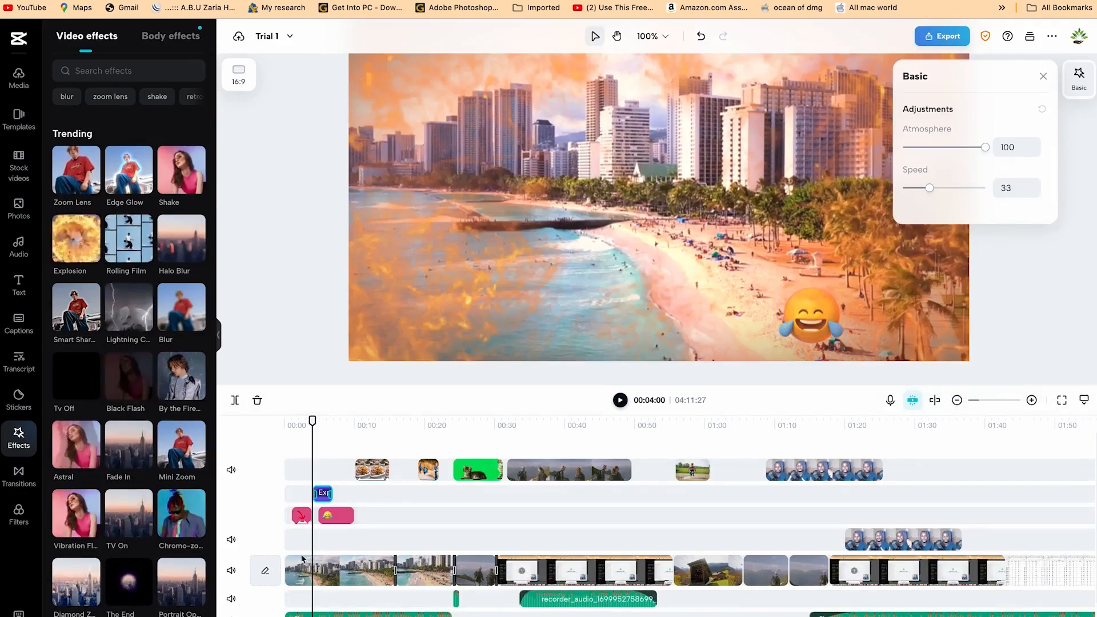
drag(313, 420, 307, 420)
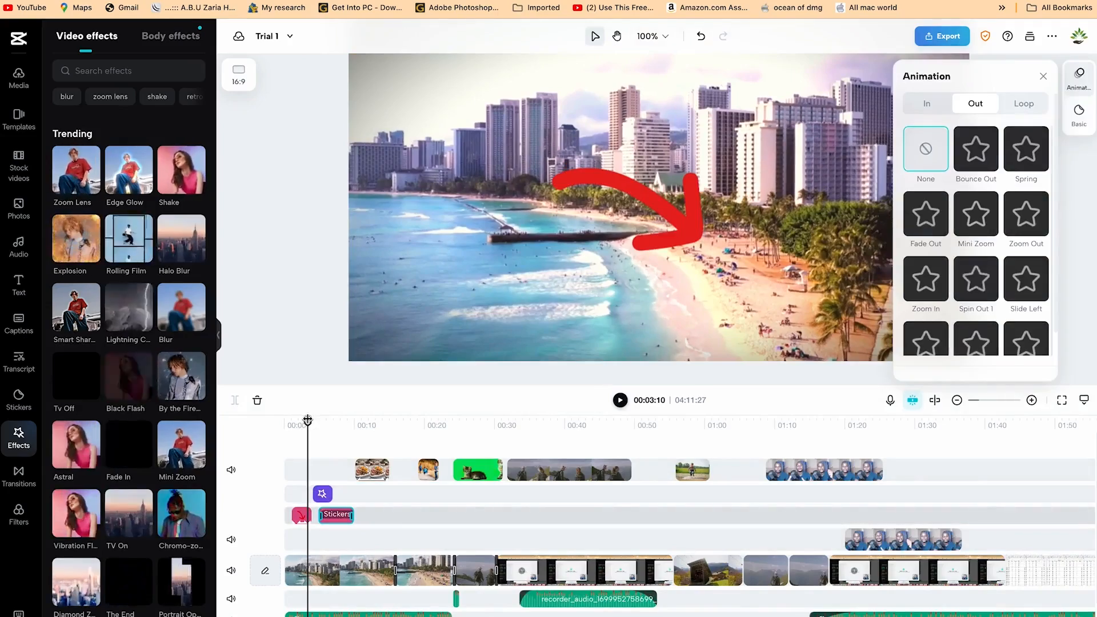
key(space)
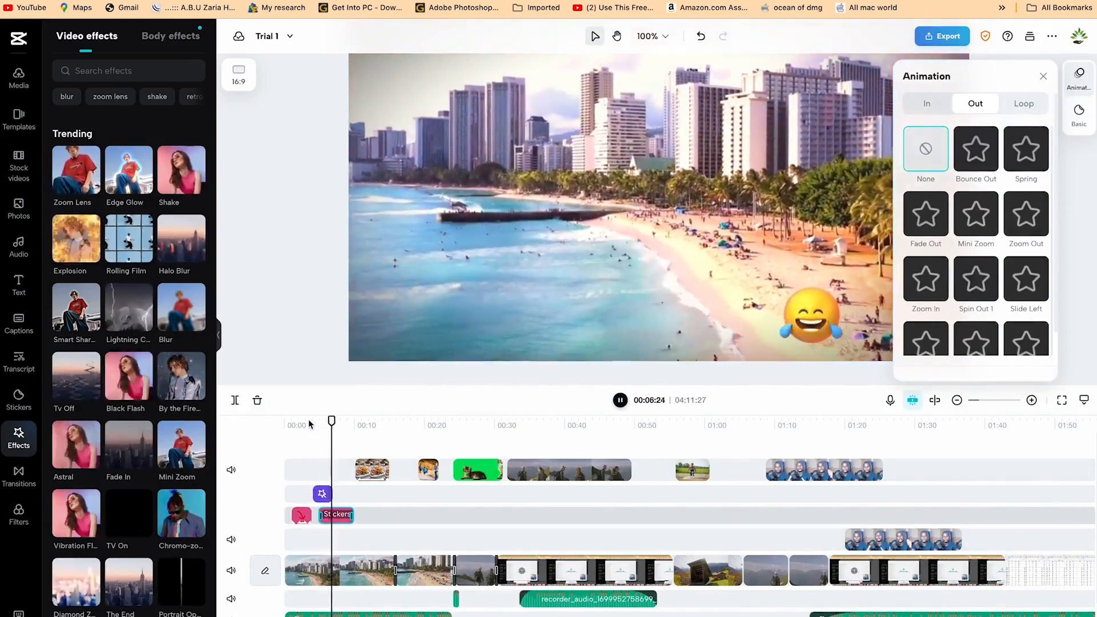
key(space)
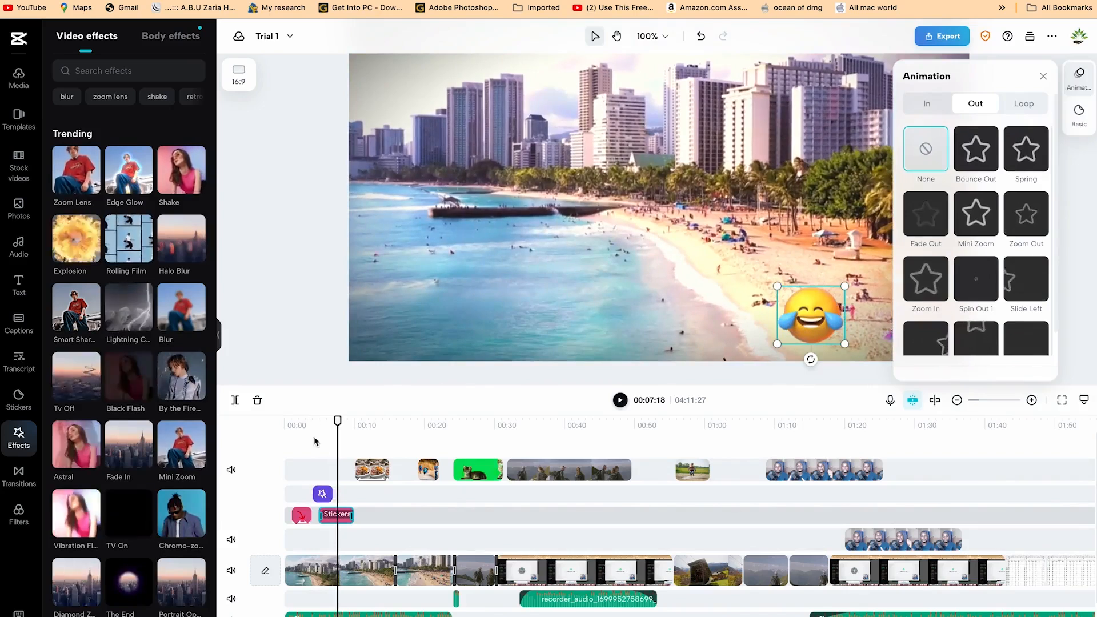
- Extend the Explosion effect to about 00:08:06 and shift it earlier on the timeline so it overlaps both stickers
click(323, 493)
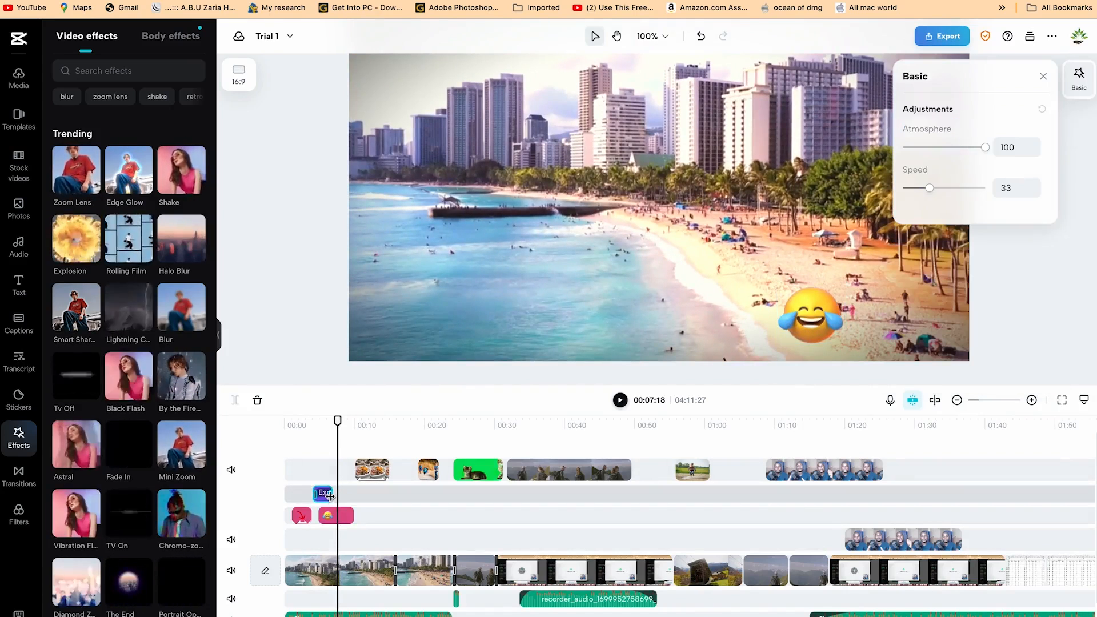
drag(338, 498, 341, 500)
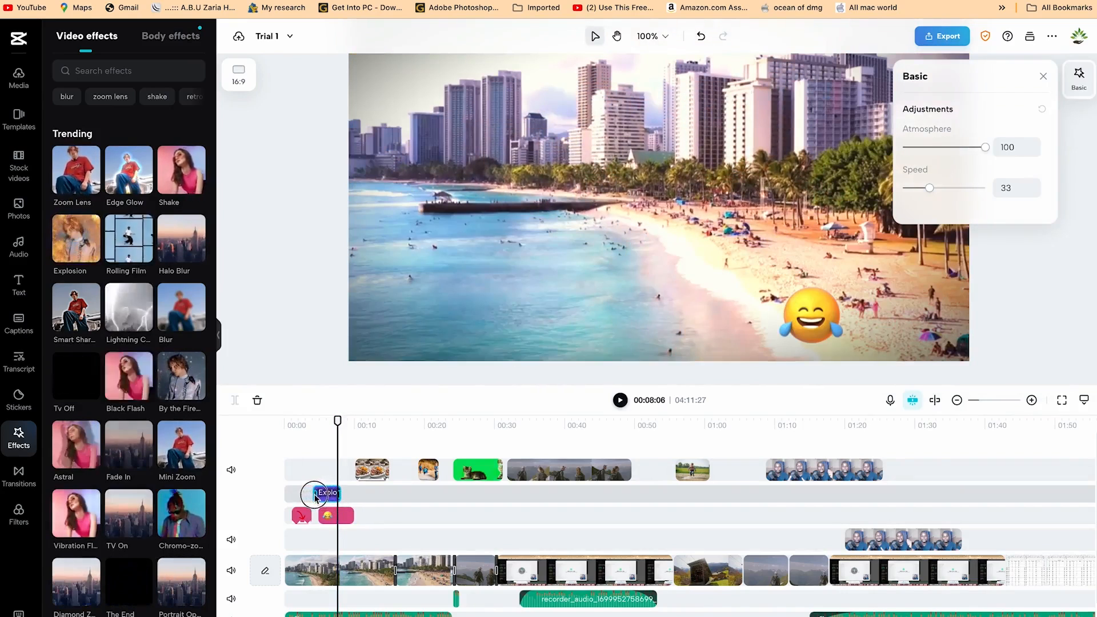
drag(312, 496, 315, 498)
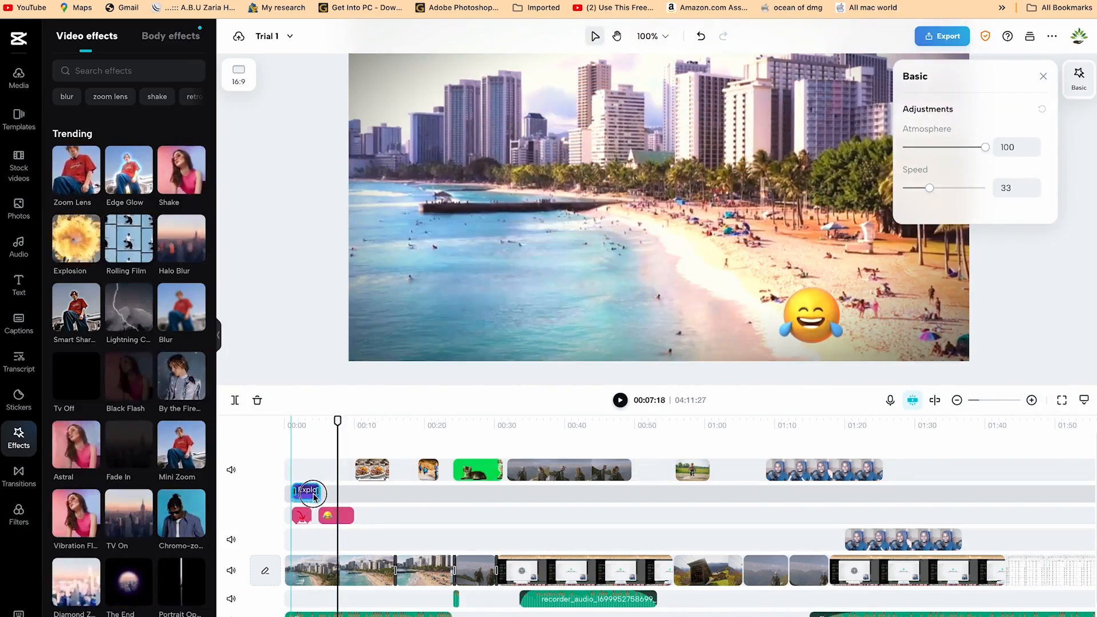
drag(317, 499, 318, 495)
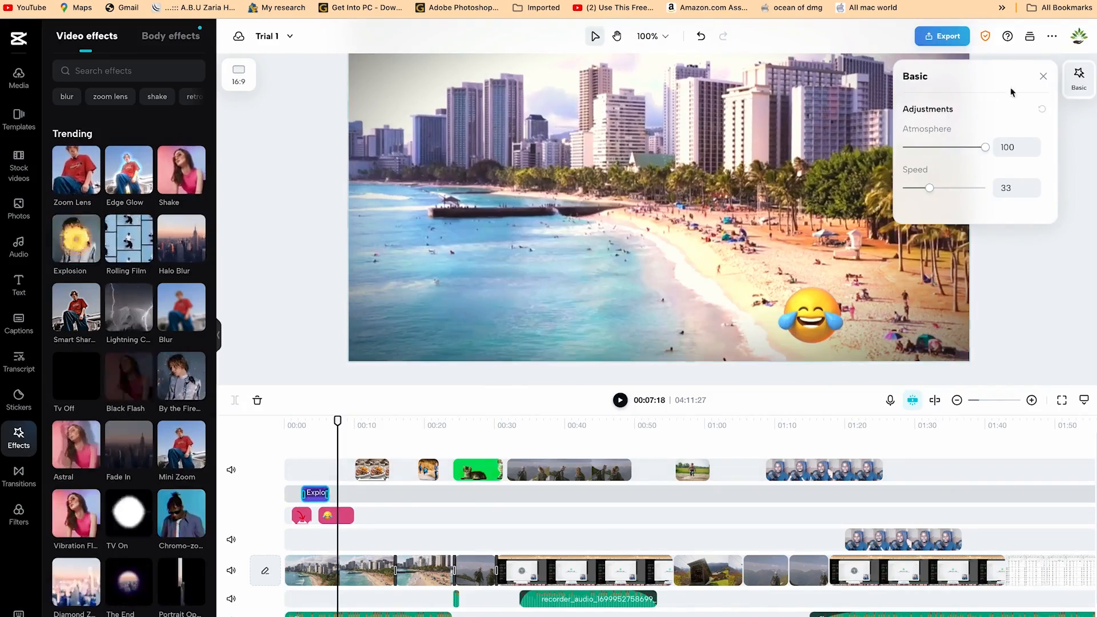
- Close and reopen the Explosion effect's basic adjustments, and play the video through the effect
click(1043, 78)
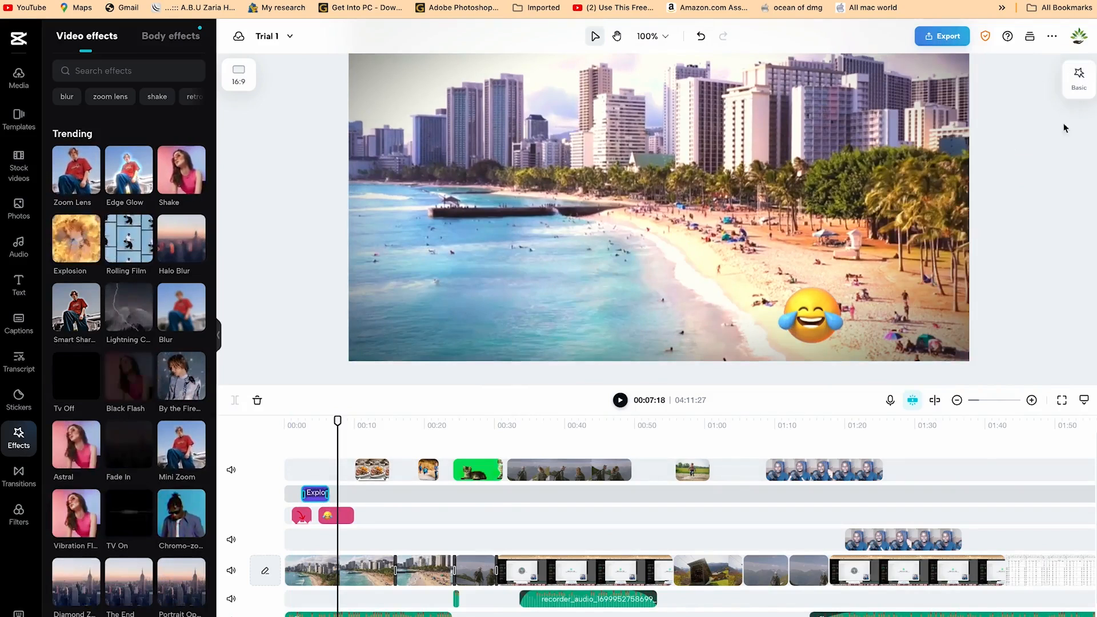
click(1080, 83)
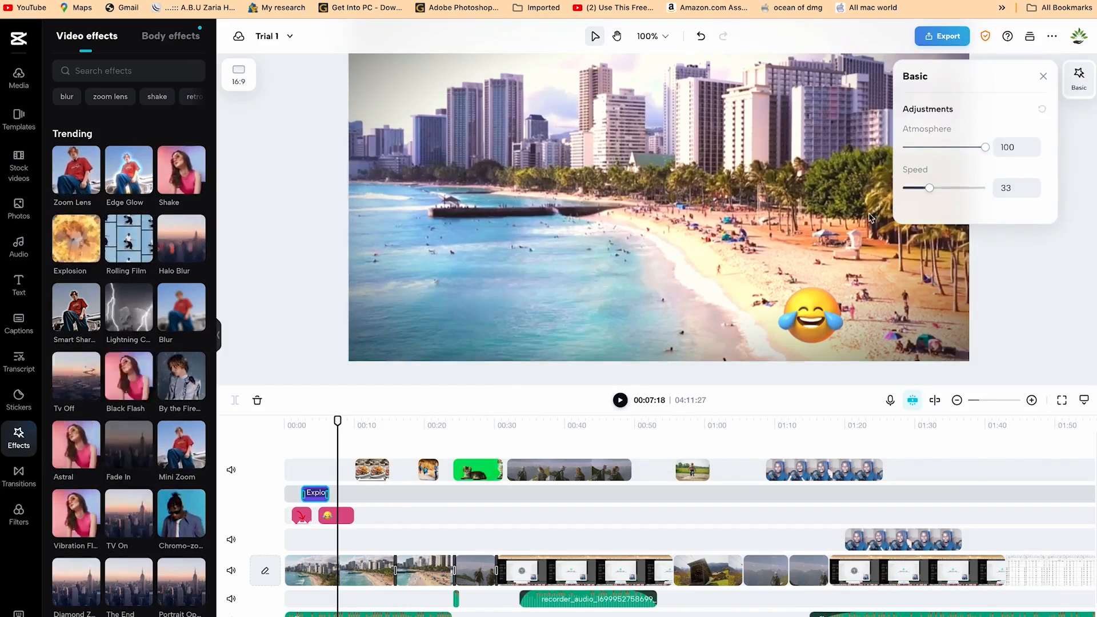
drag(337, 420, 297, 411)
key(space)
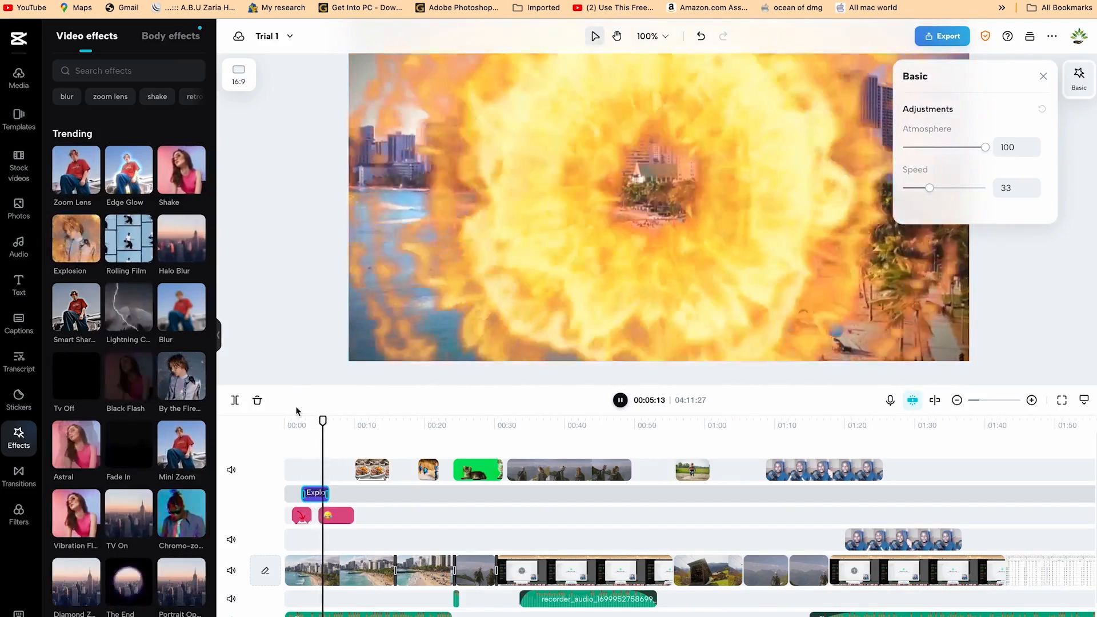
key(space)
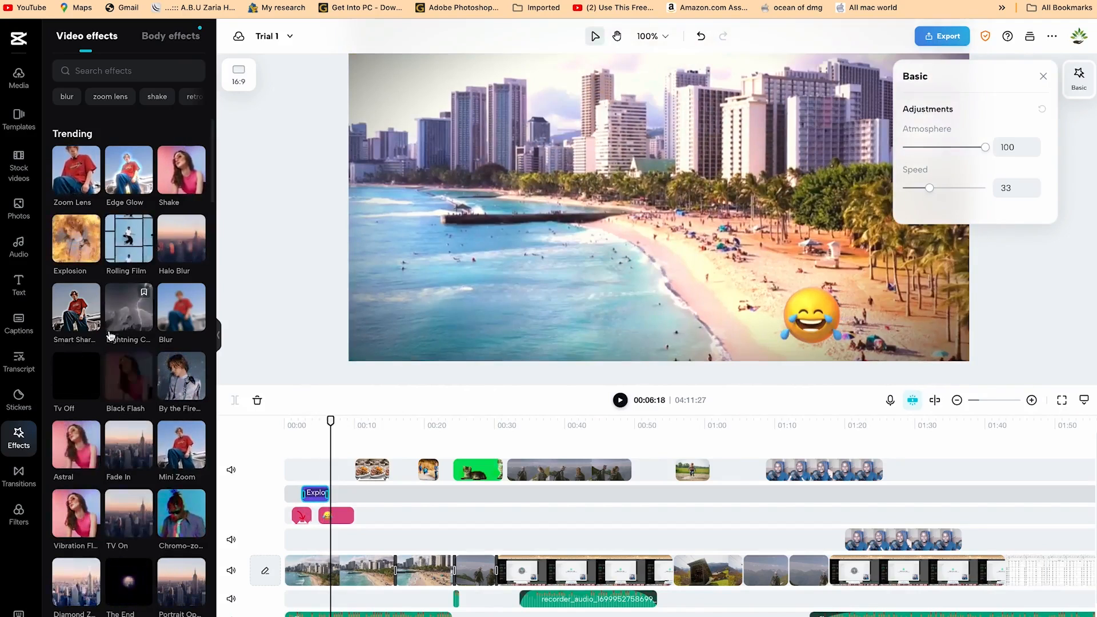
- Add The End effect from the Opening & closing category to the timeline at 00:22:04
scroll(114, 320, down, 6)
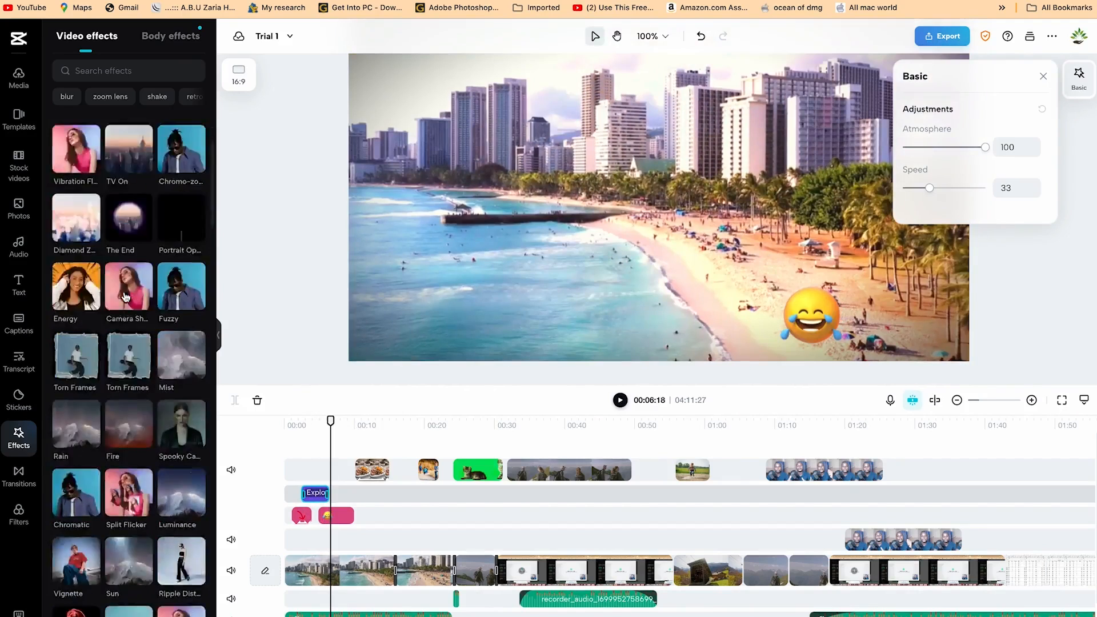
scroll(126, 309, down, 3)
scroll(137, 354, down, 3)
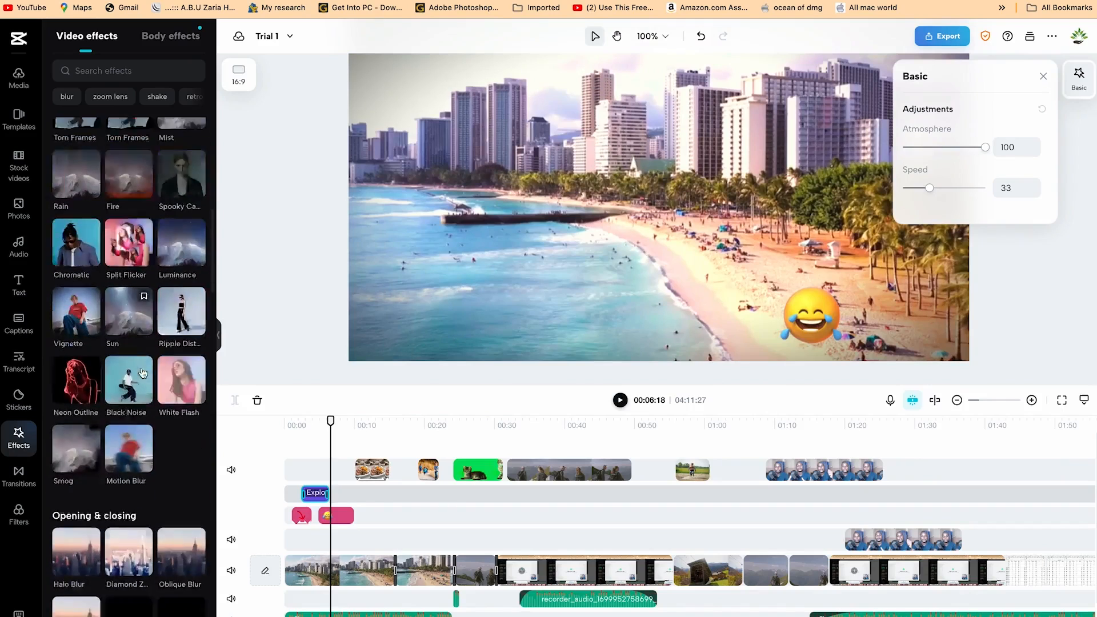
scroll(143, 374, down, 8)
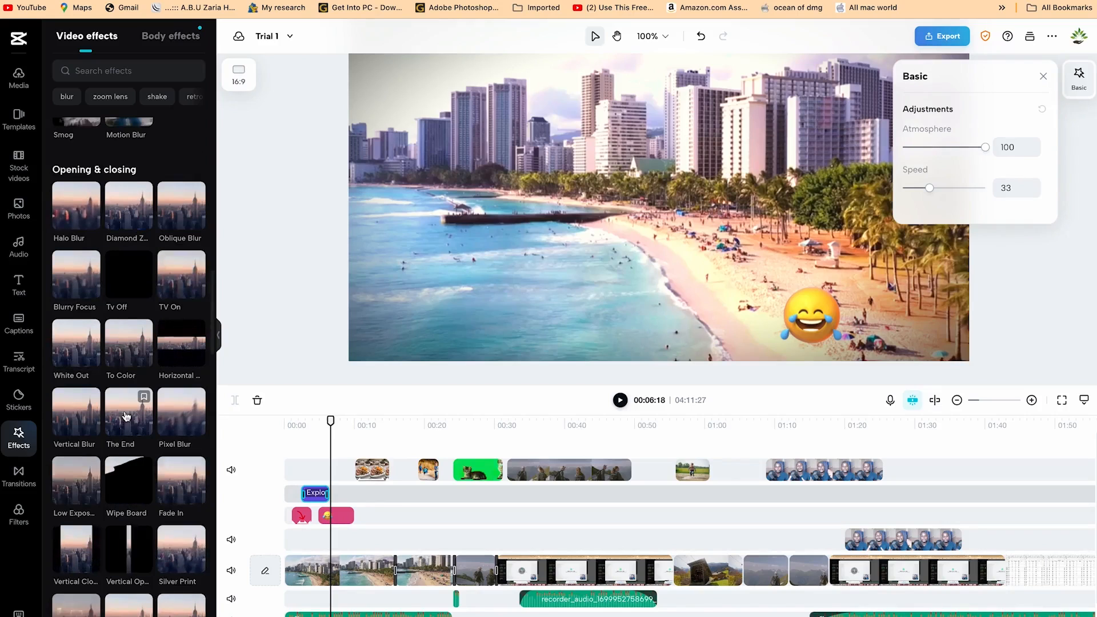
drag(123, 414, 440, 541)
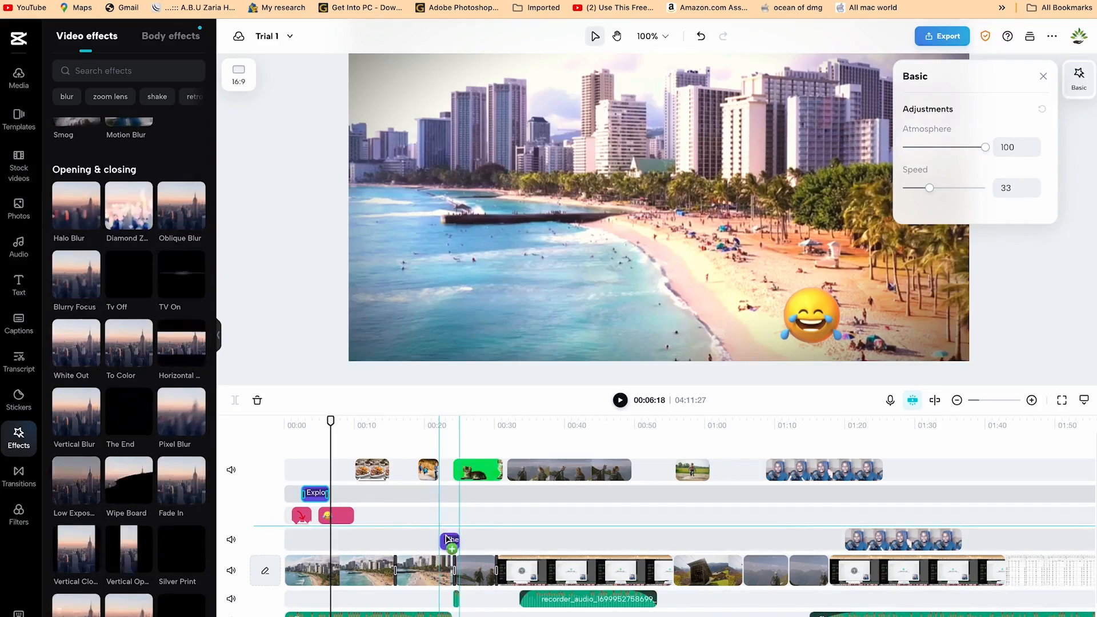
drag(441, 541, 449, 540)
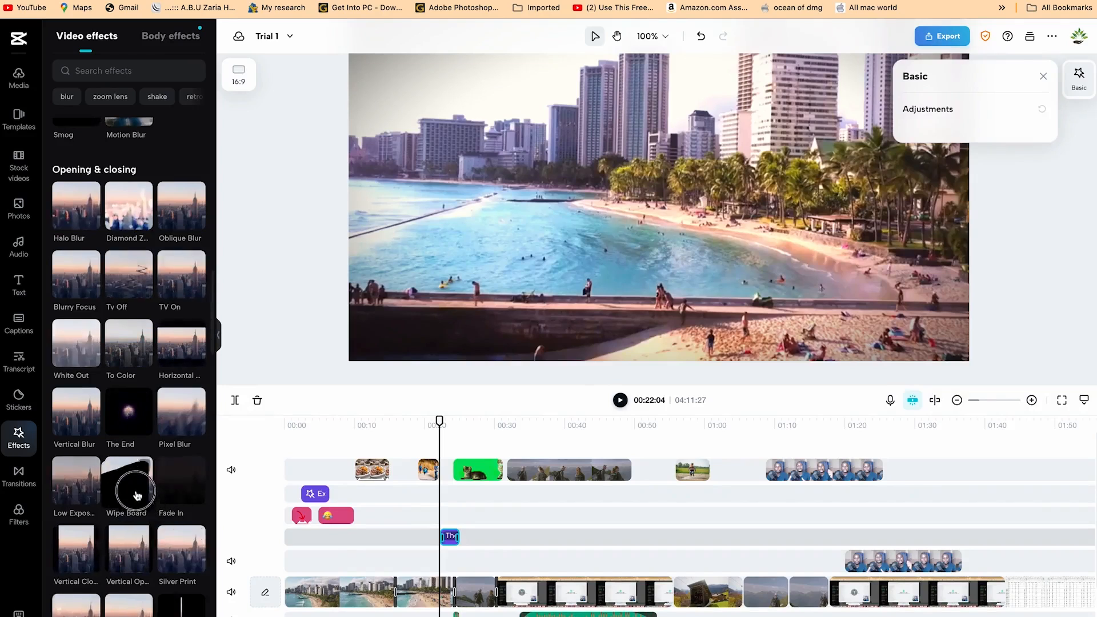
- Add the Vertical Open effect from the Opening & closing category at the start of the timeline and play through it
drag(131, 557, 301, 553)
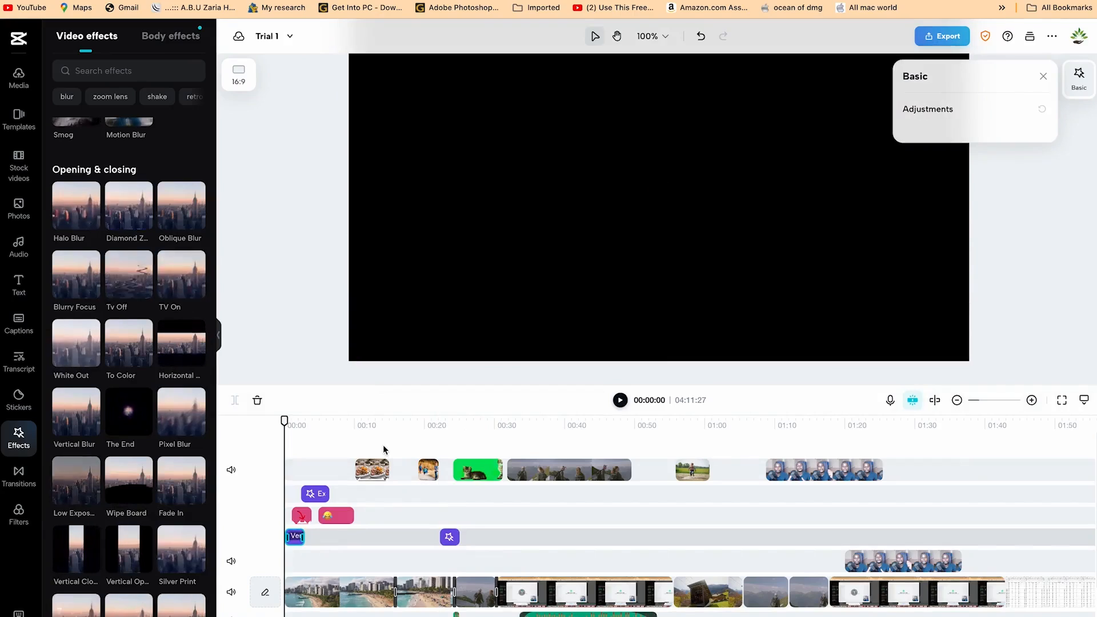
key(space)
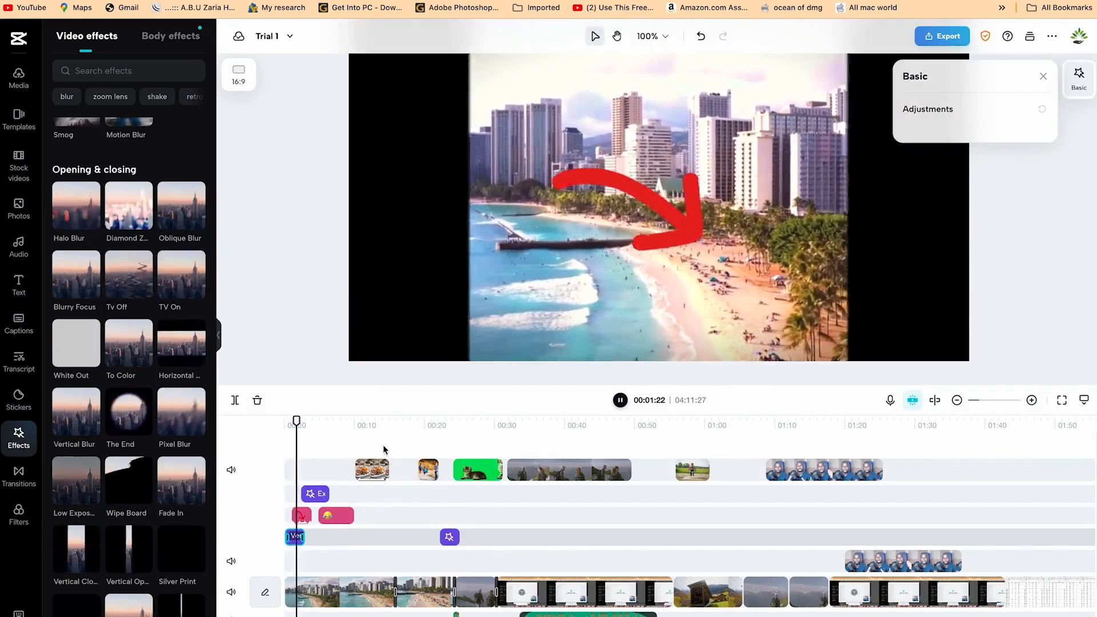
key(space)
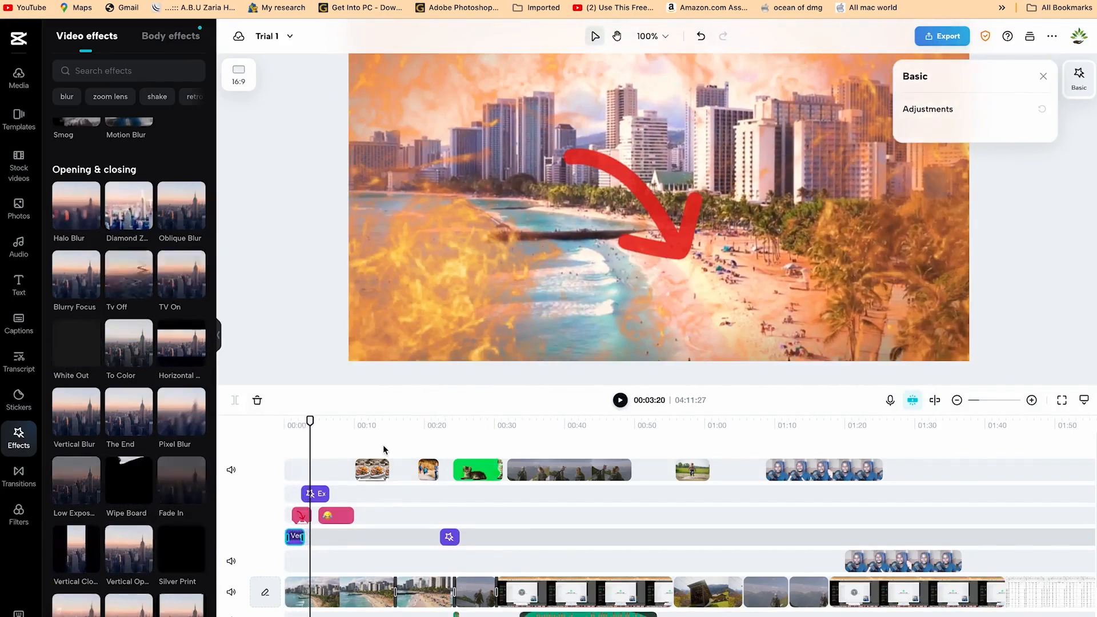
- Play the video from 00:22:03 through The End effect, stop just past it, and select that effect on the timeline
drag(310, 421, 435, 444)
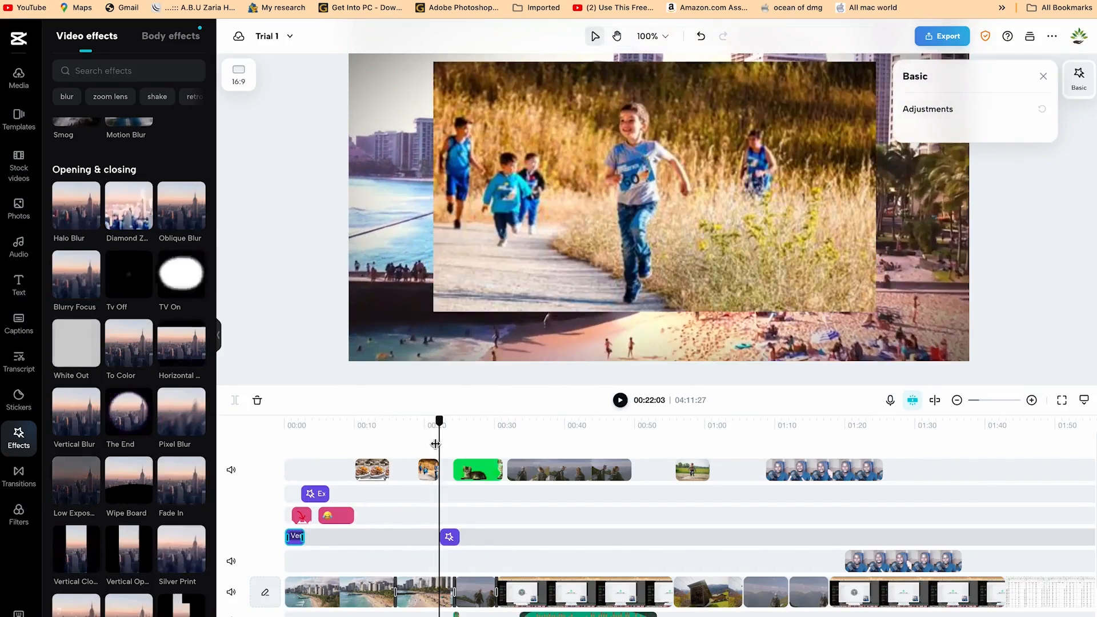
key(space)
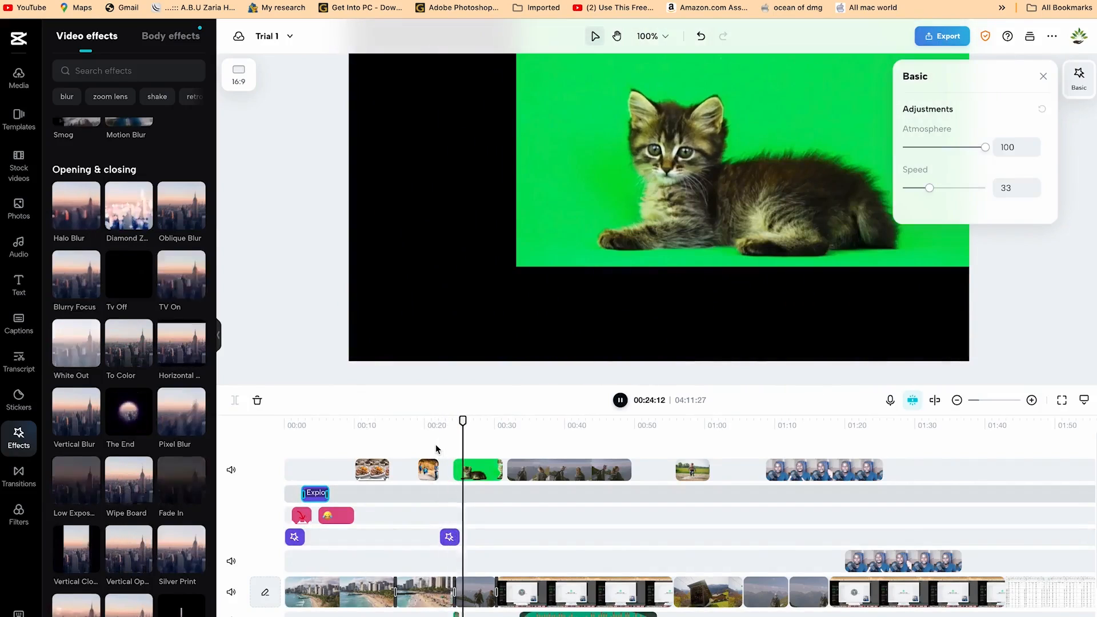
key(space)
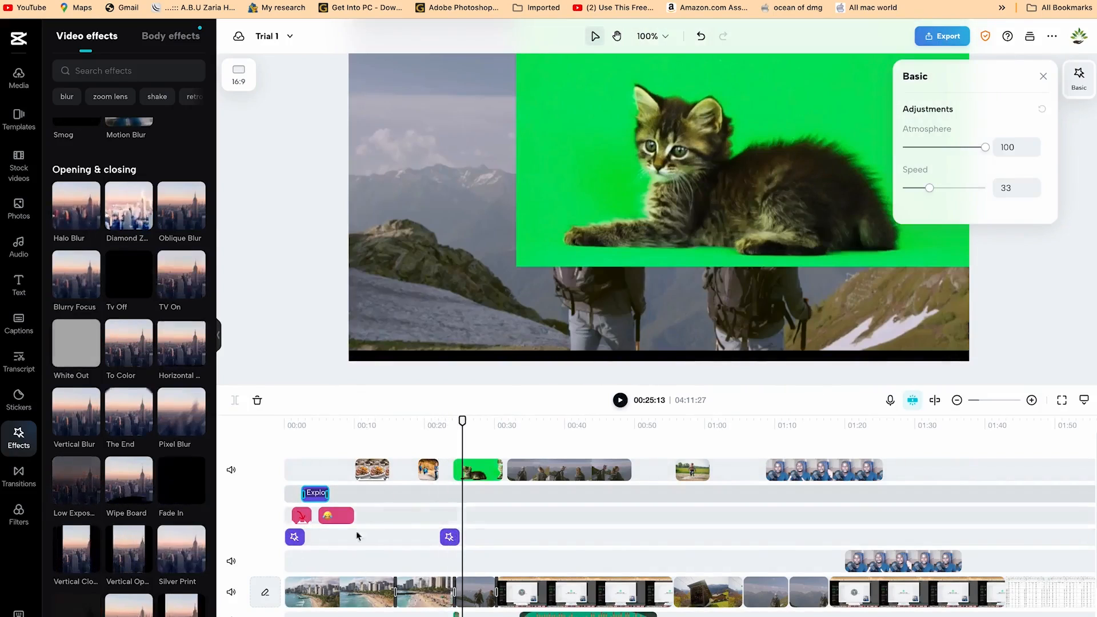
click(450, 540)
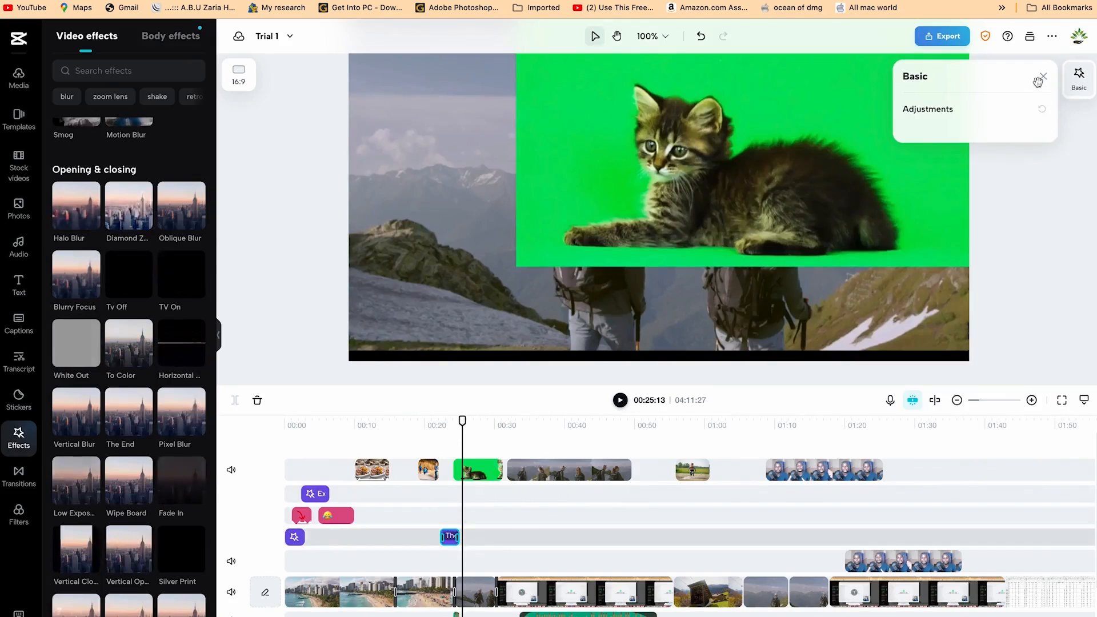
- Look through the remaining video effects, including the Lens and Nightclub categories
scroll(117, 508, down, 10)
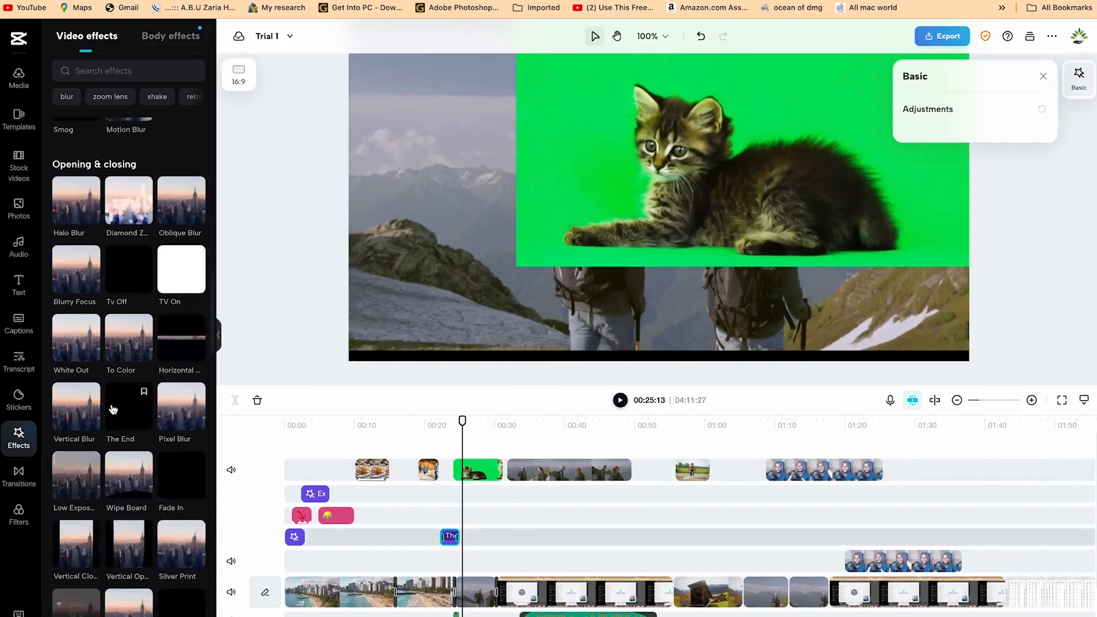
scroll(127, 397, down, 8)
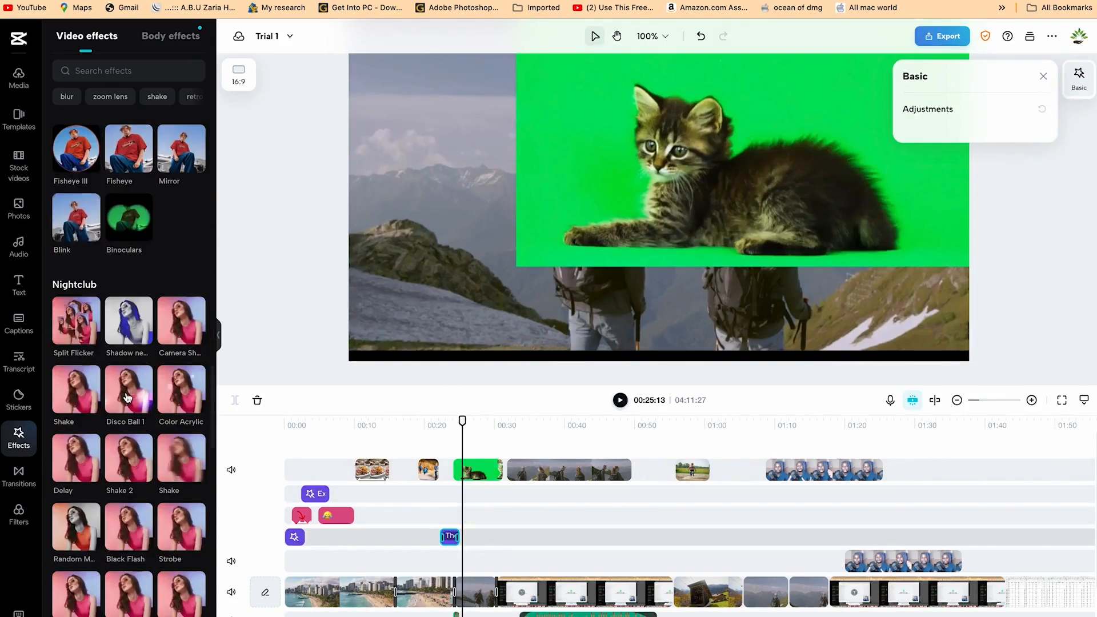
scroll(127, 395, down, 10)
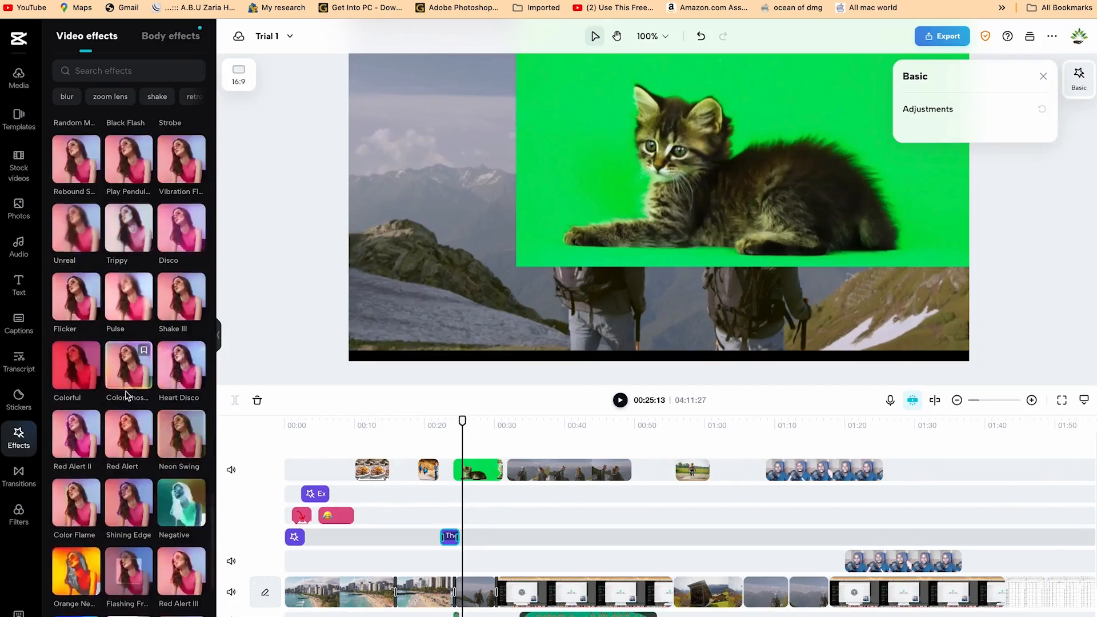
scroll(127, 395, down, 1)
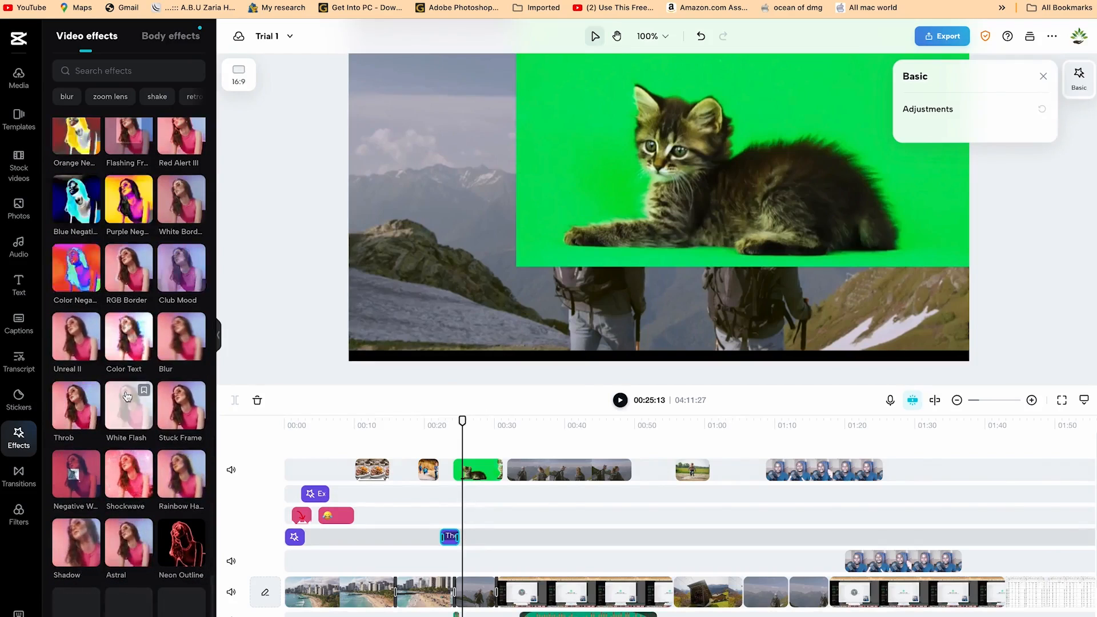
scroll(128, 311, up, 10)
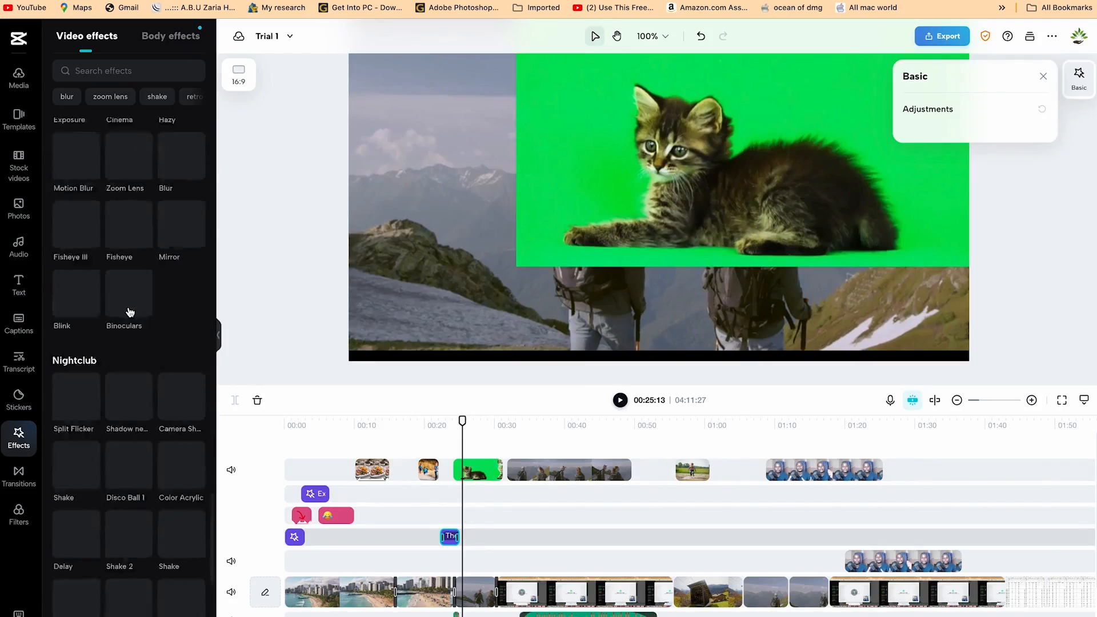
scroll(130, 312, up, 8)
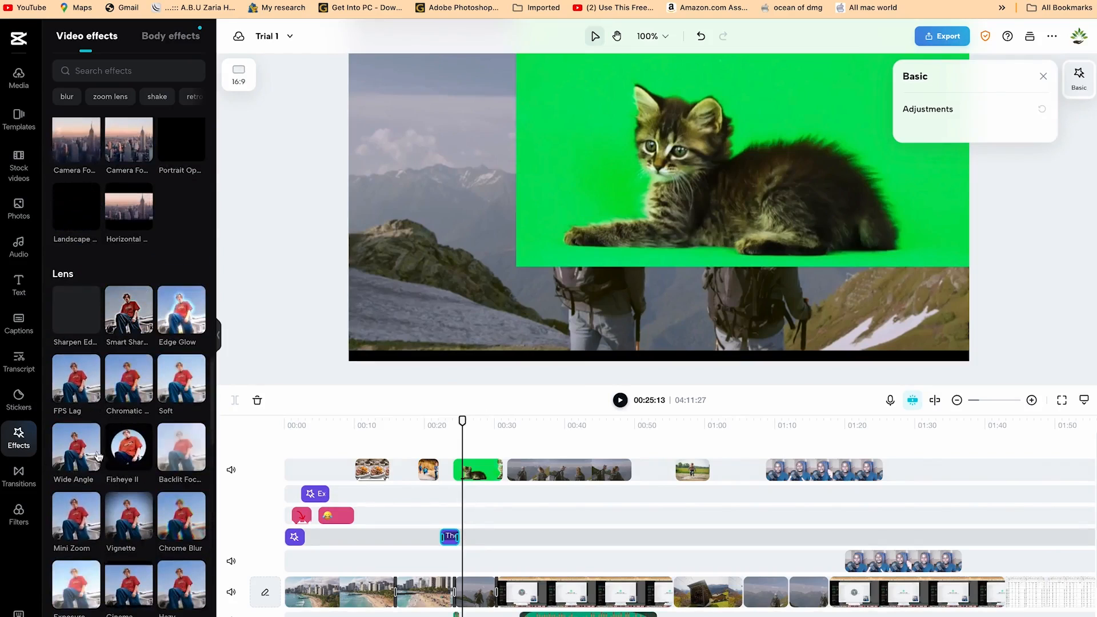
- Add the Dolce filter from the Life category at 01:26:06, on a track above the overlay clip of the speaker
click(19, 514)
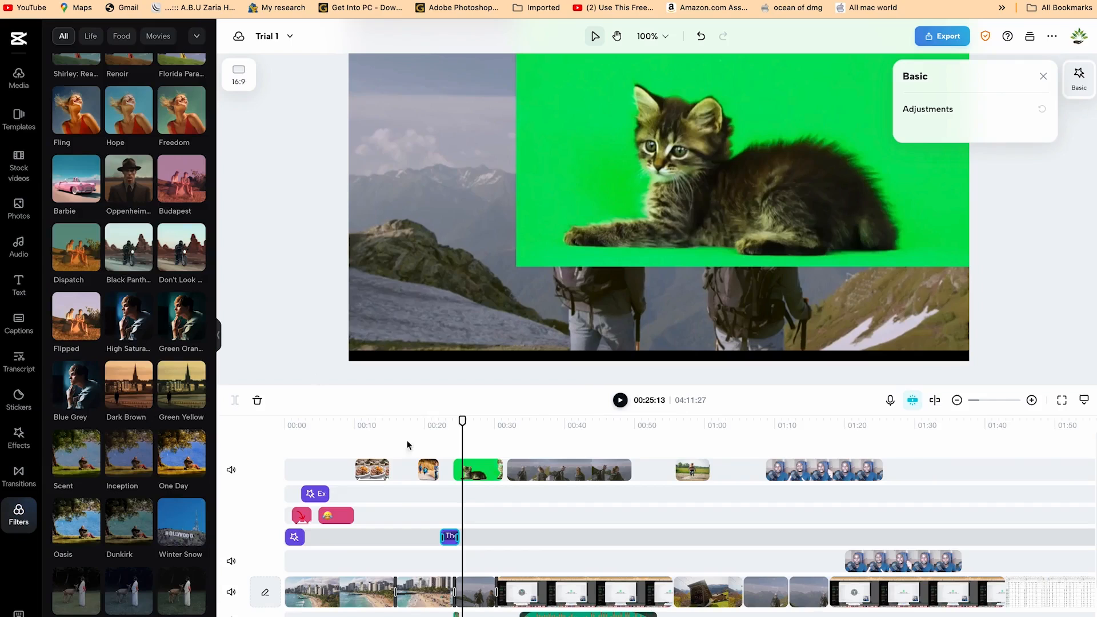
drag(462, 421, 909, 495)
click(1049, 76)
click(1045, 78)
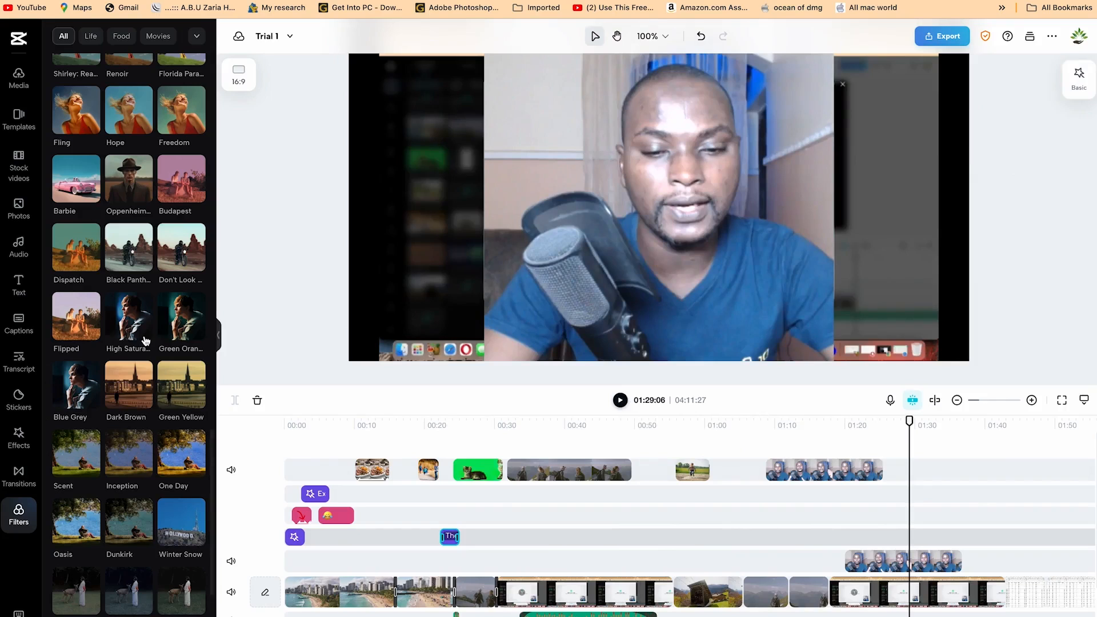
scroll(145, 341, up, 15)
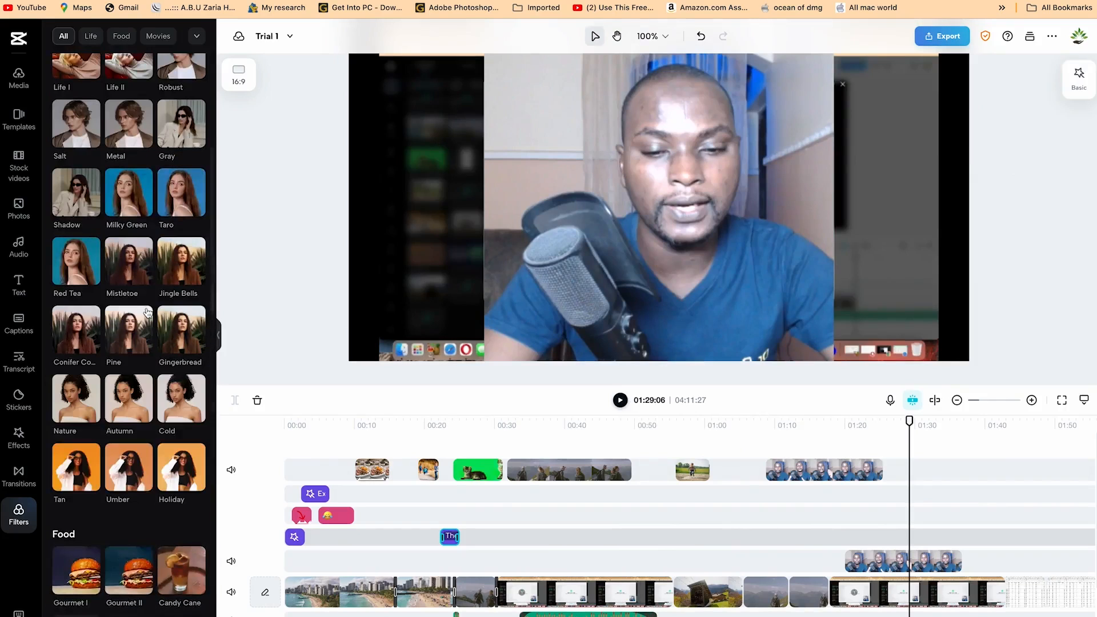
scroll(132, 331, up, 1)
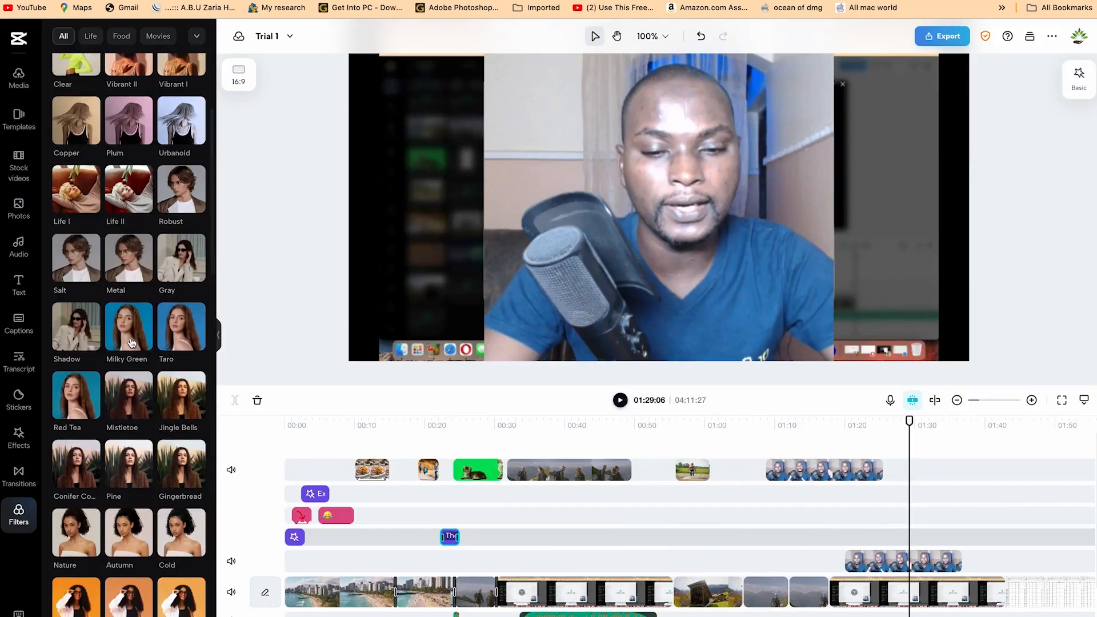
scroll(133, 319, up, 4)
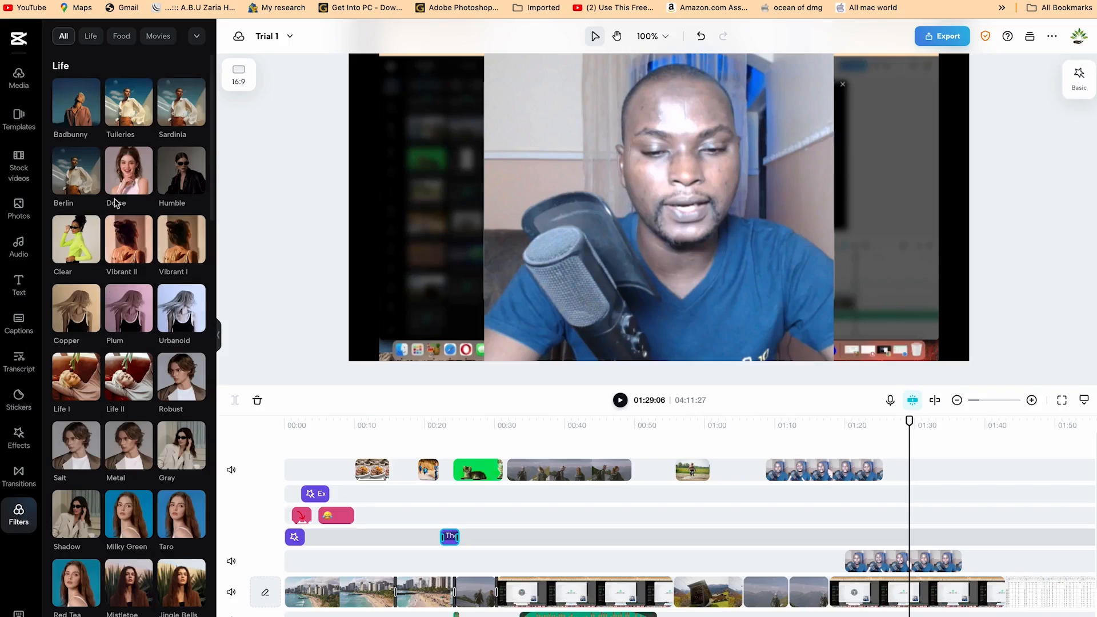
drag(121, 177, 891, 558)
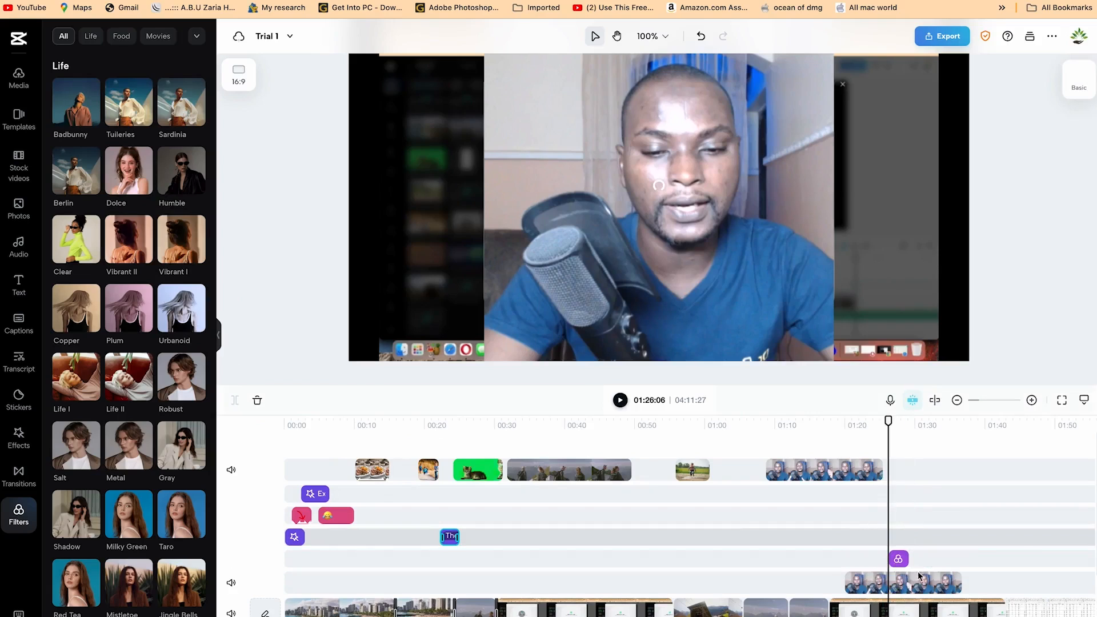
- Stretch both ends of the Dolce filter to match the overlay clip beneath it, and set its intensity to 21
drag(907, 558, 960, 569)
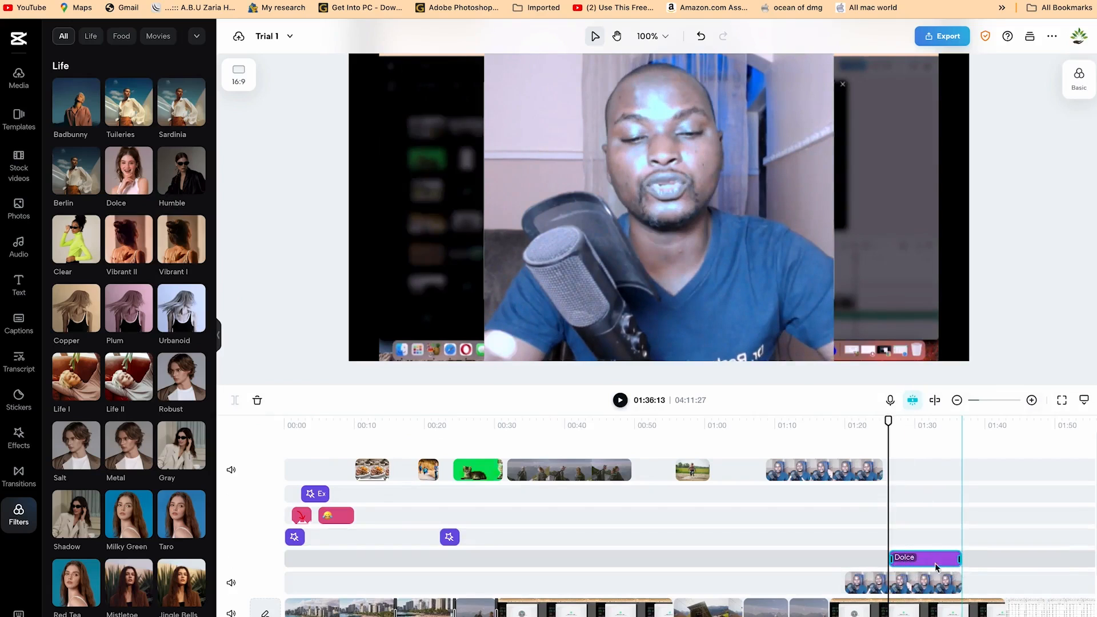
drag(890, 560, 847, 557)
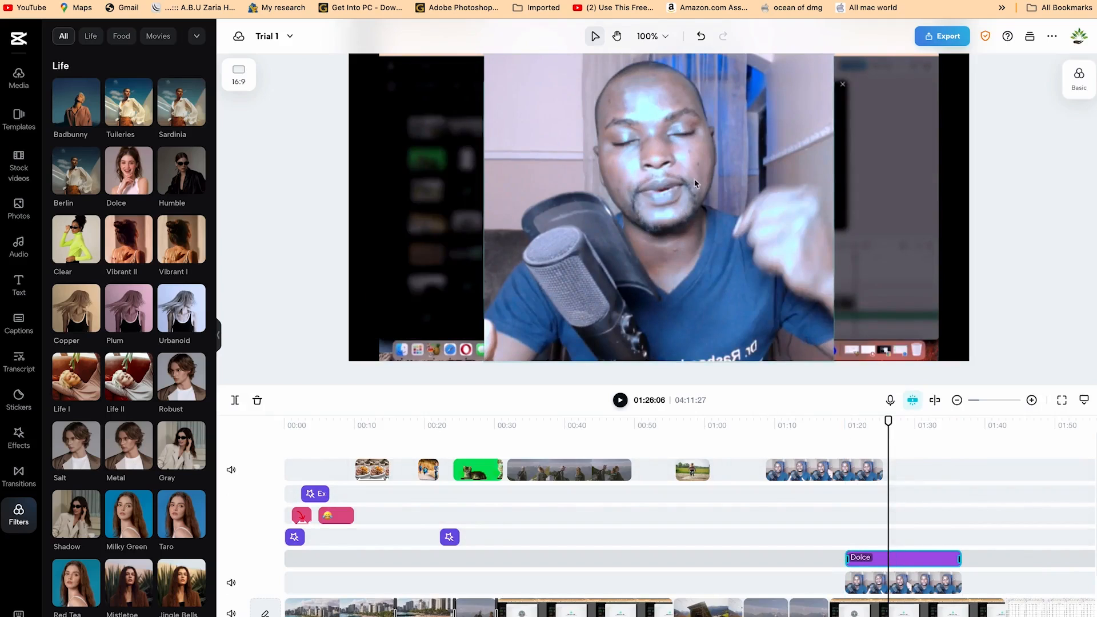
click(1082, 85)
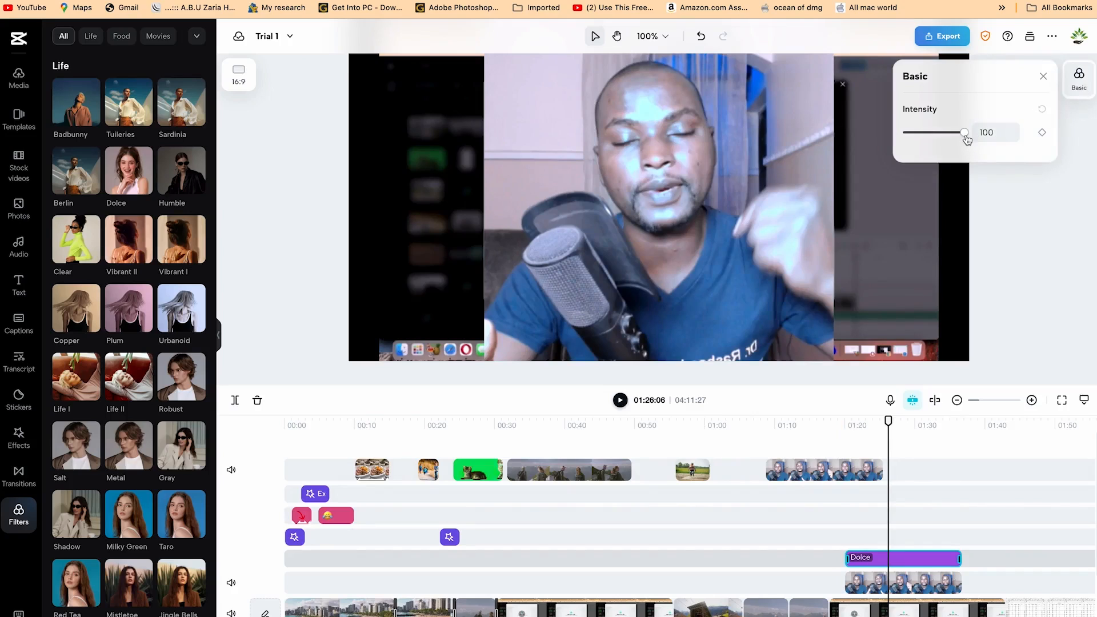
drag(965, 137, 917, 135)
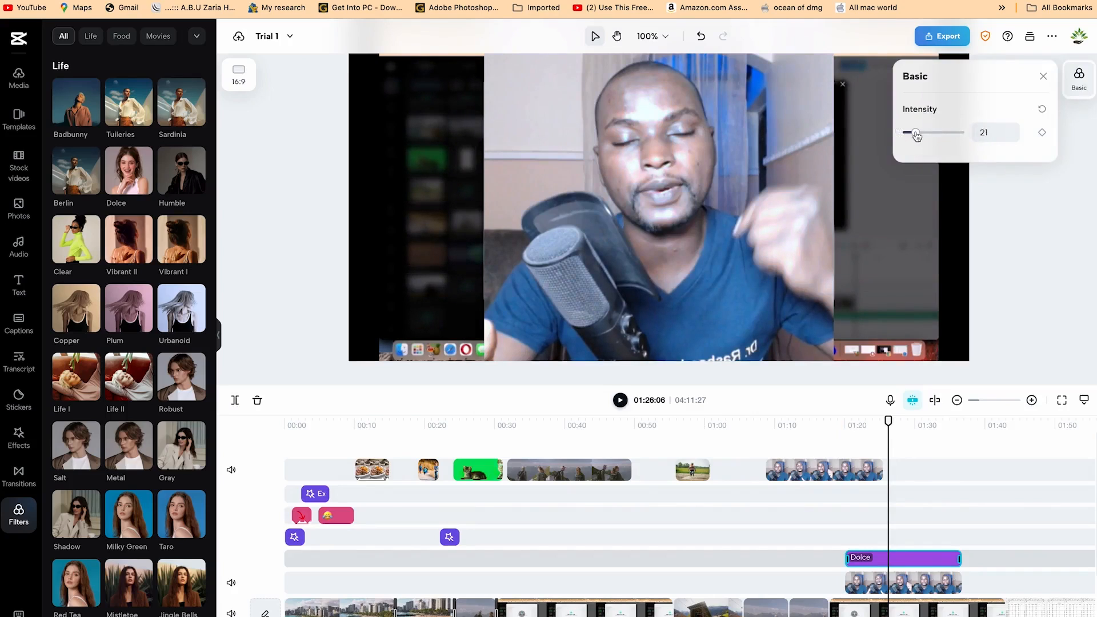
click(1024, 203)
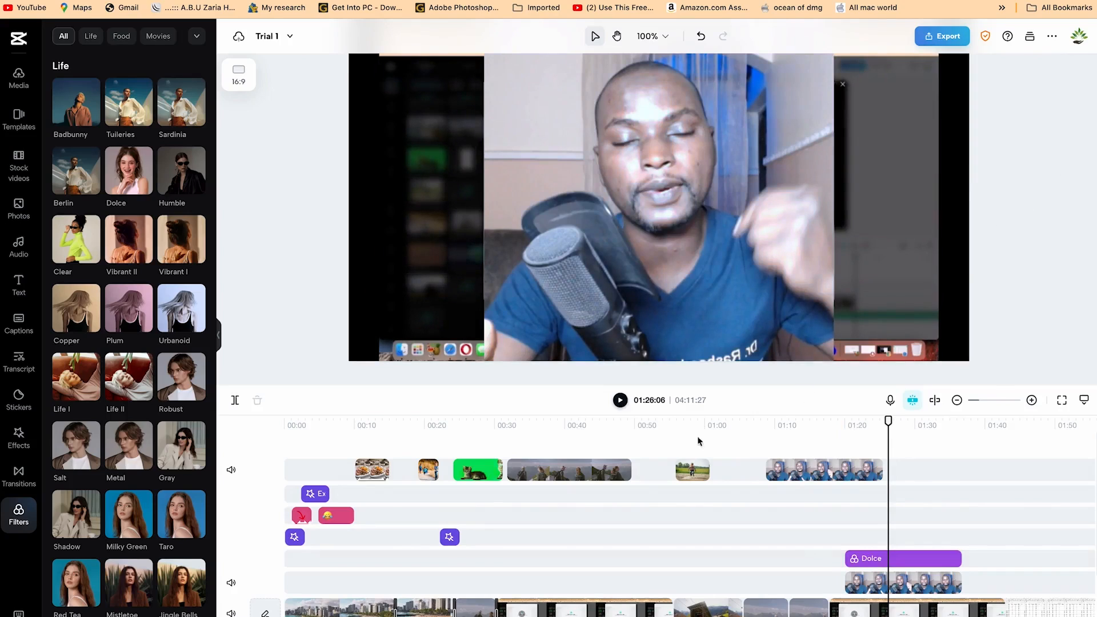
- Add the Hope filter from the Movies category just before the 00:50 mark, on the same track as the Dolce filter
scroll(141, 419, down, 7)
scroll(147, 425, down, 1)
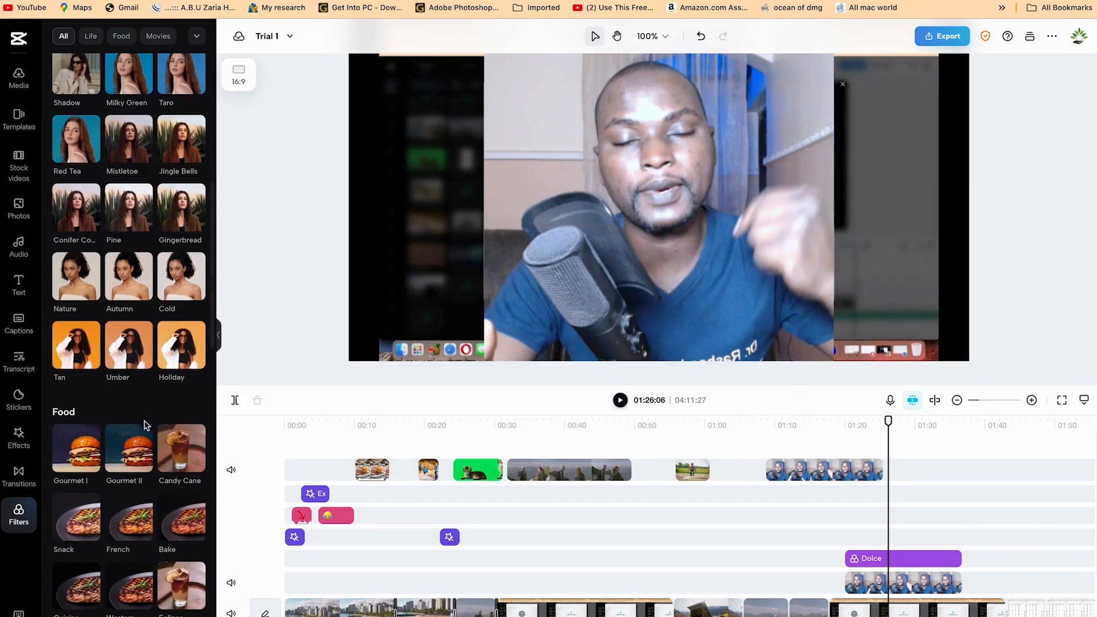
scroll(128, 443, down, 2)
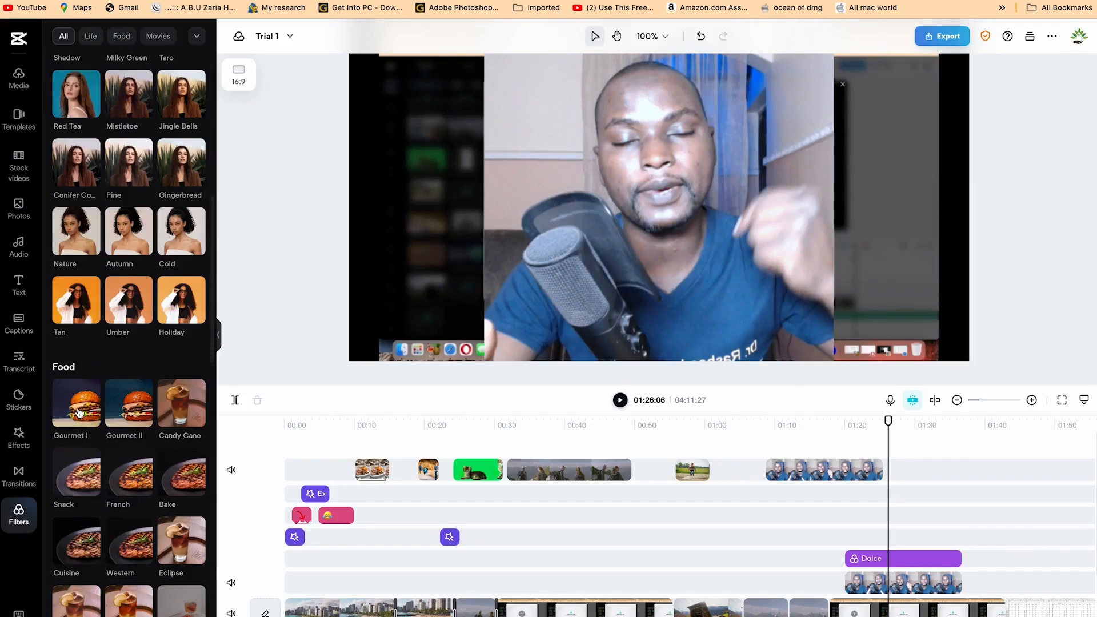
drag(893, 427, 646, 458)
scroll(131, 458, down, 4)
scroll(130, 458, down, 8)
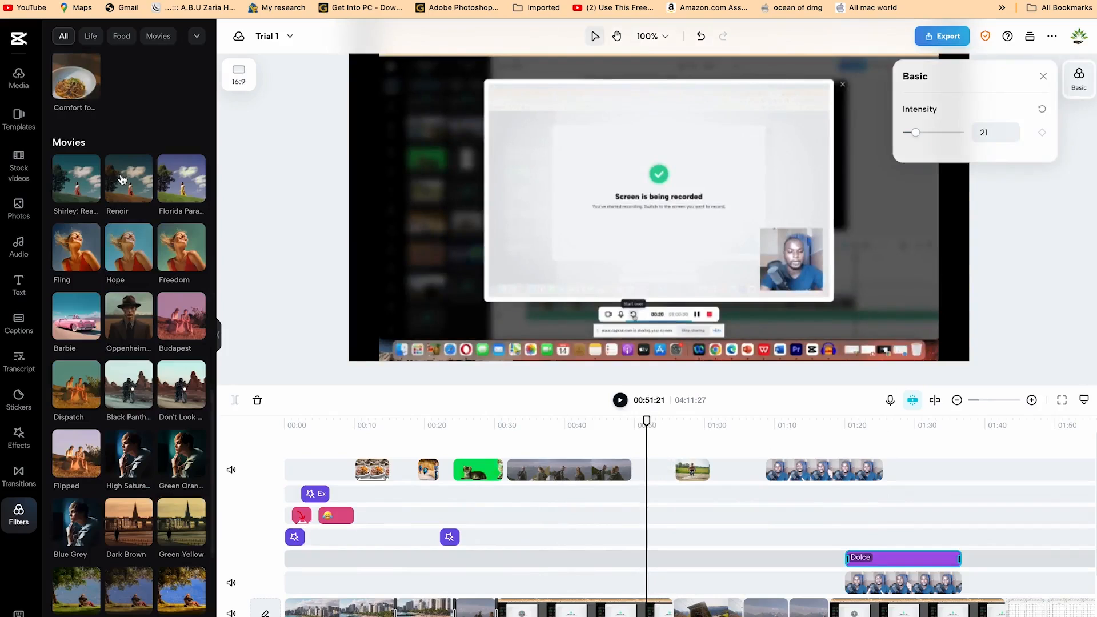
drag(121, 258, 648, 559)
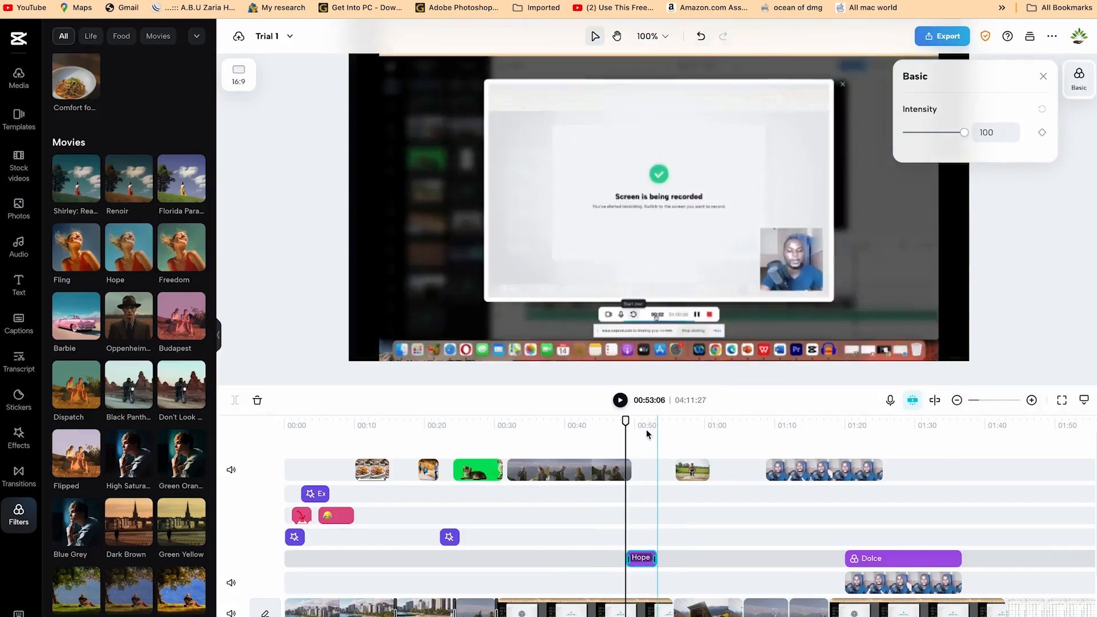
- Play the video through the Hope filter to about 00:51:10, and lower the filter's intensity
click(621, 400)
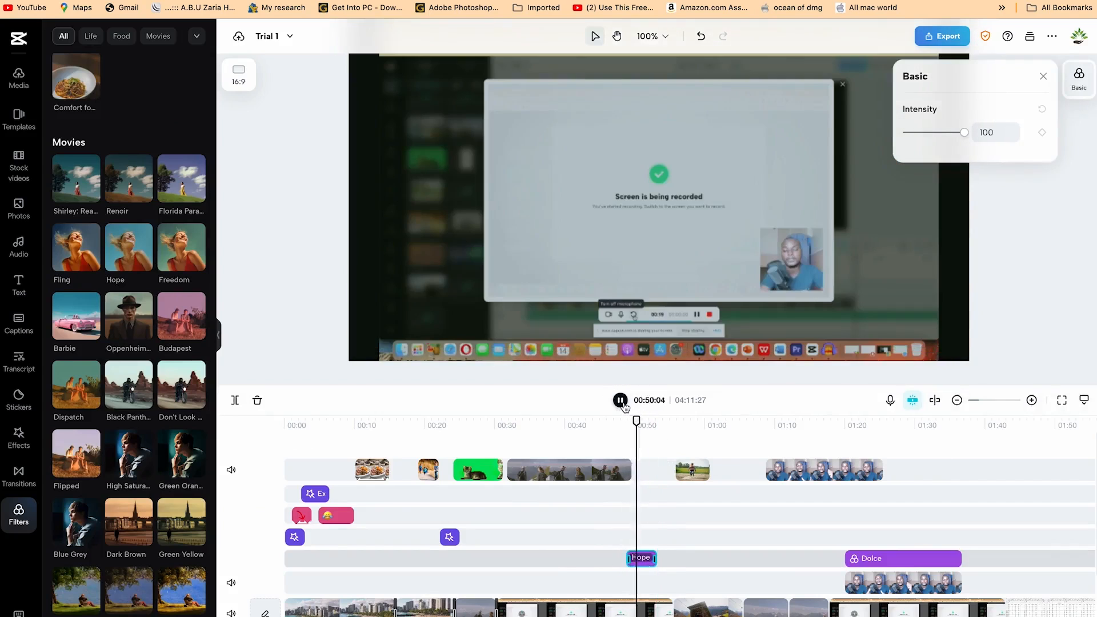
click(621, 401)
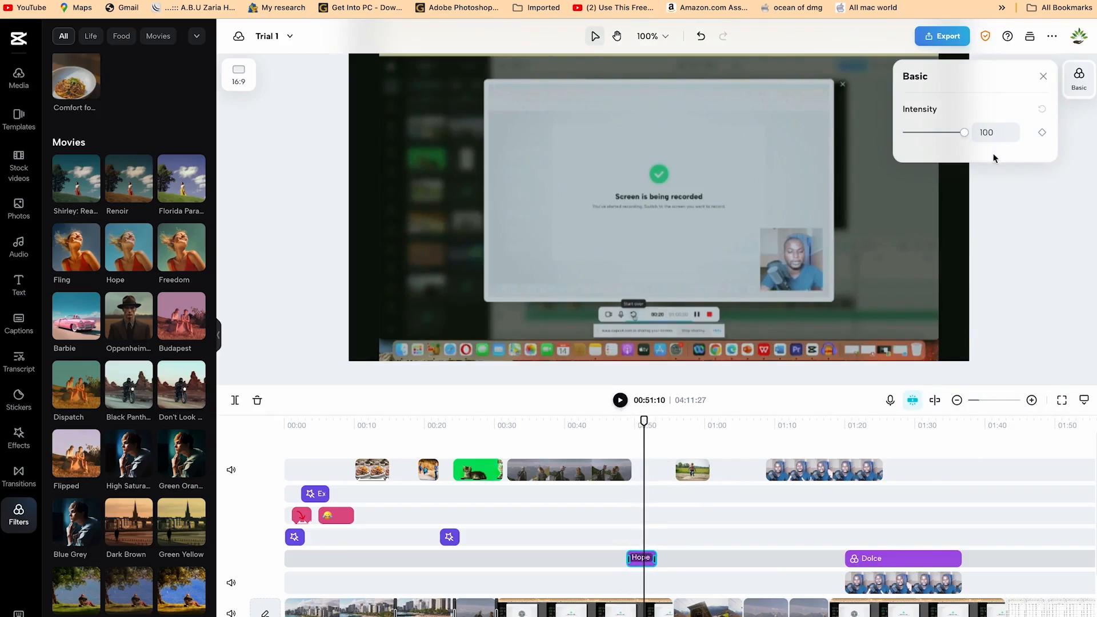
drag(965, 133, 920, 132)
click(1004, 230)
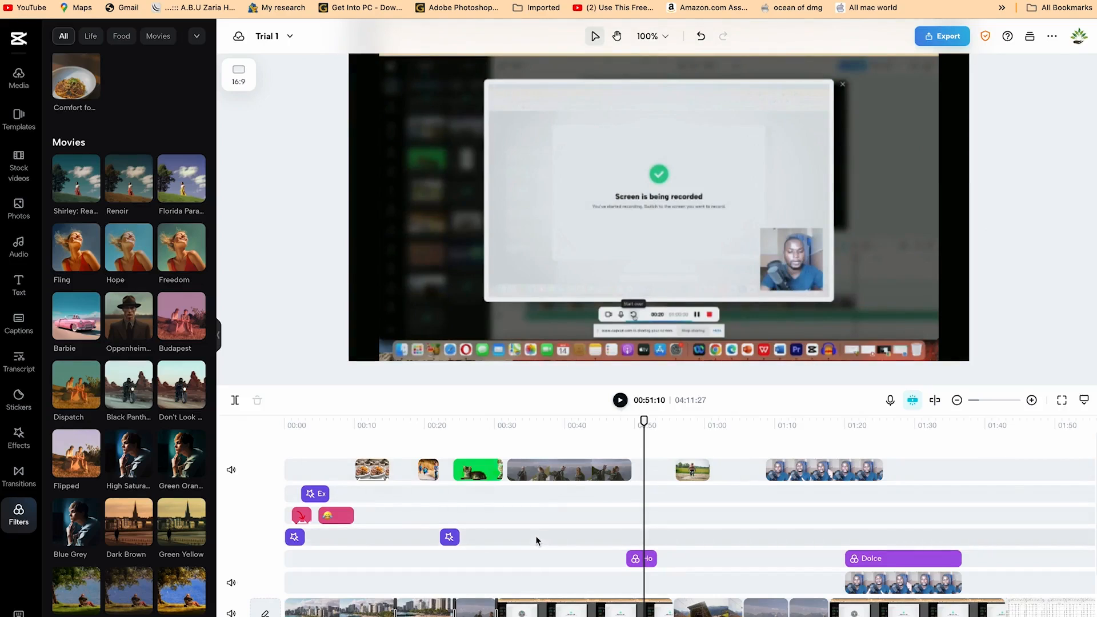
- Look through the rest of the Movies filters and the Night Scene filters
scroll(104, 436, down, 5)
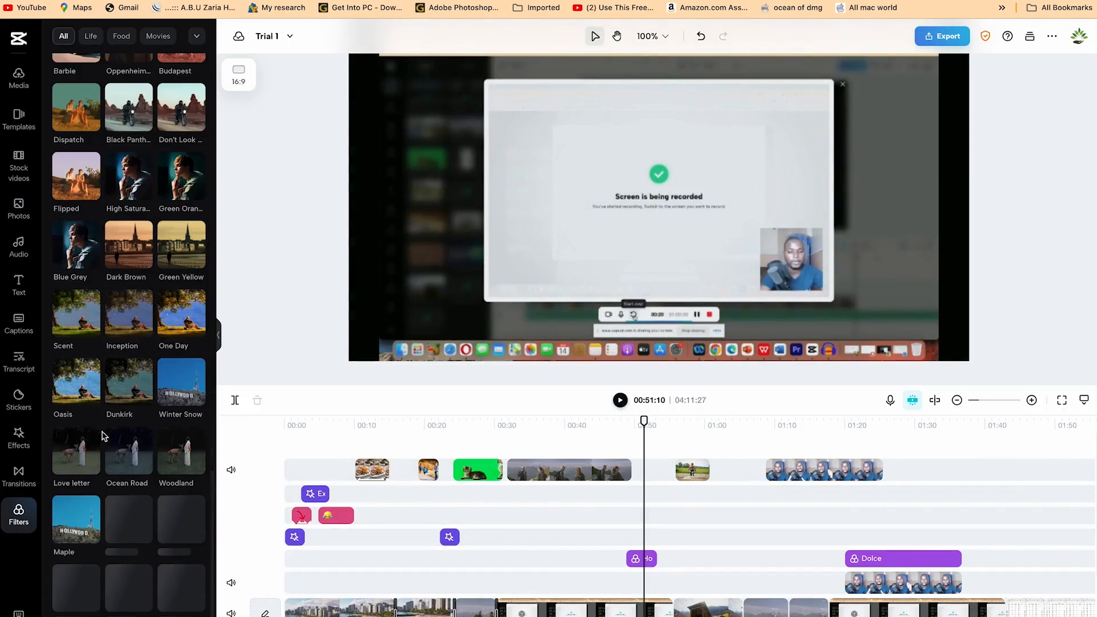
scroll(104, 436, up, 5)
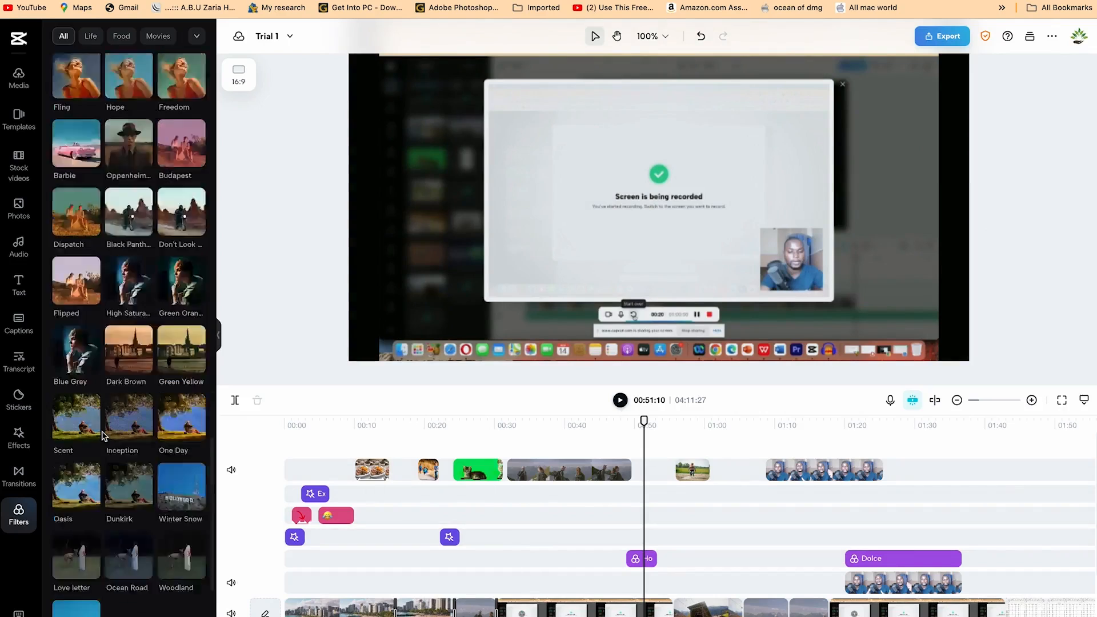
scroll(105, 438, down, 8)
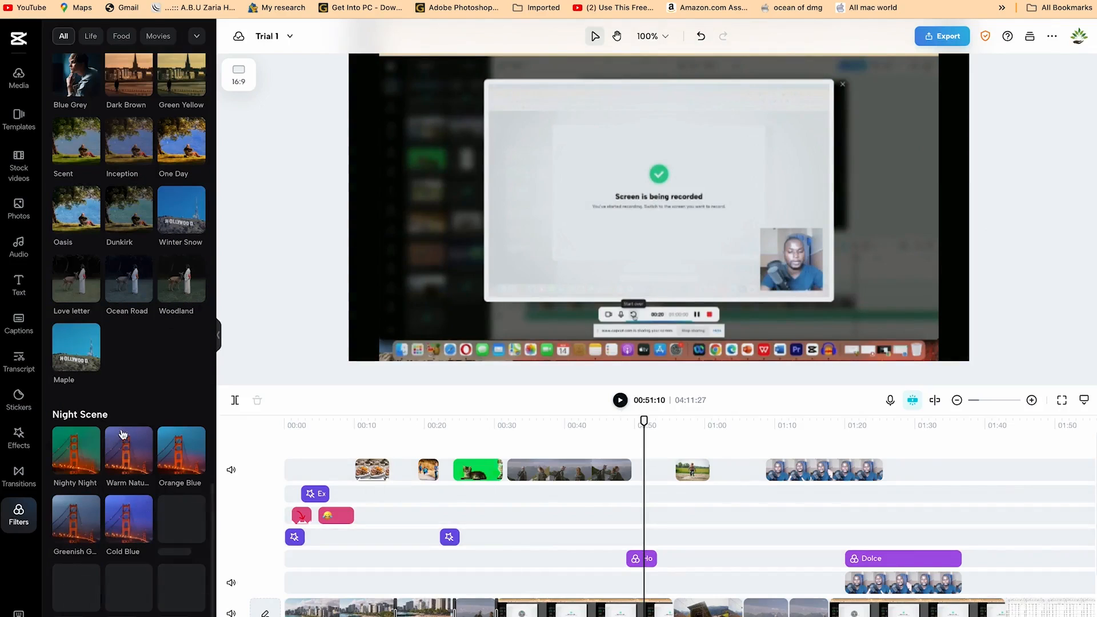
scroll(95, 412, down, 1)
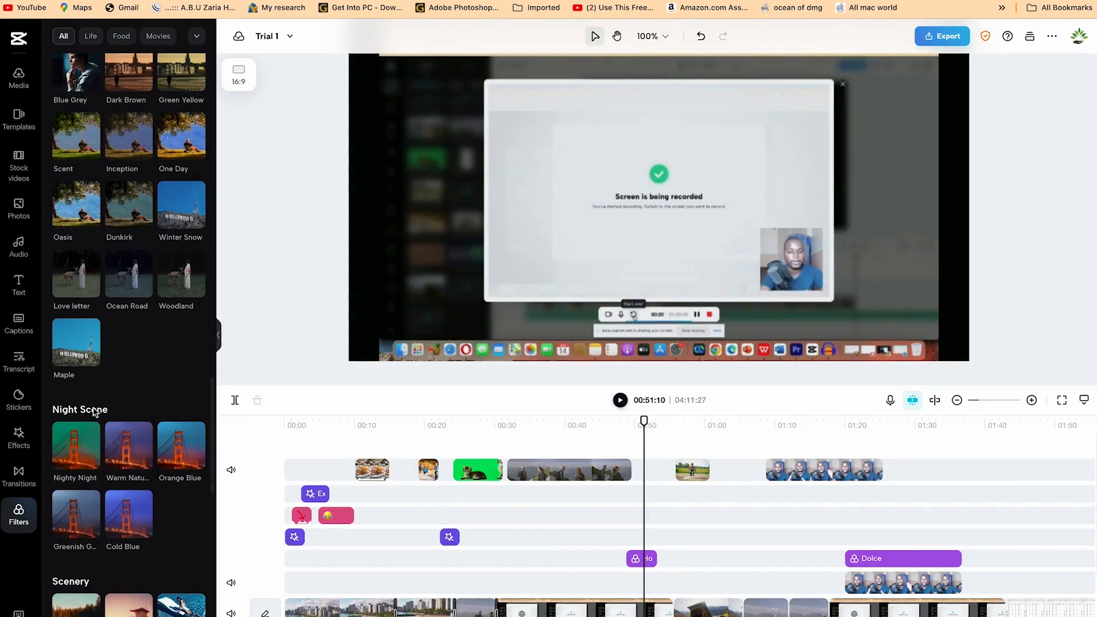
- Look through the Scenery filters, and delete the effect clip at the very start of the timeline
scroll(107, 431, down, 8)
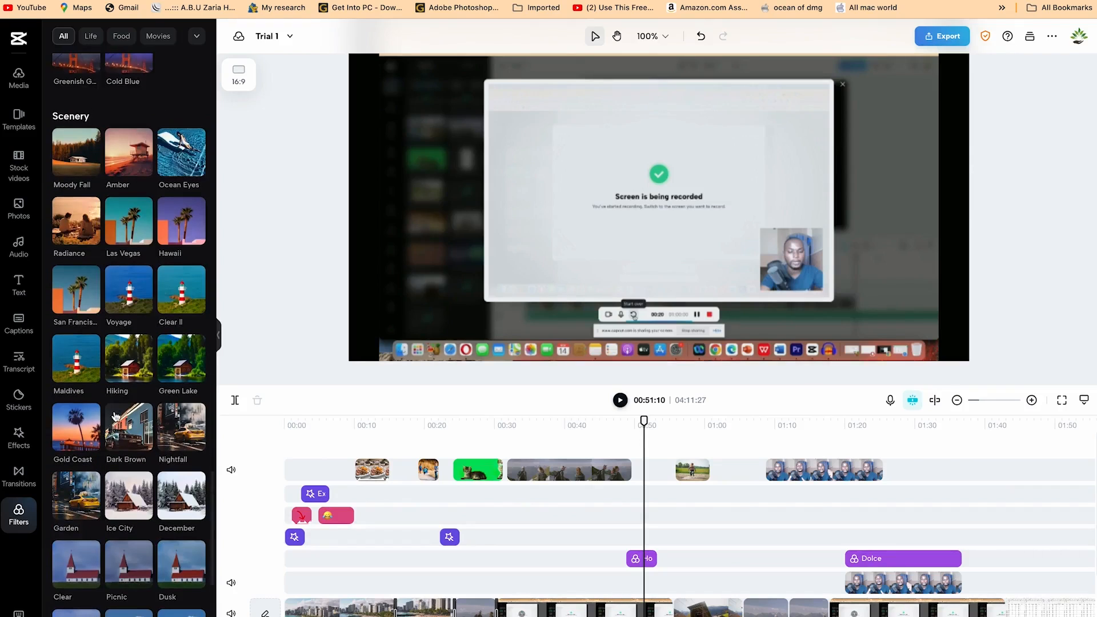
scroll(106, 360, up, 1)
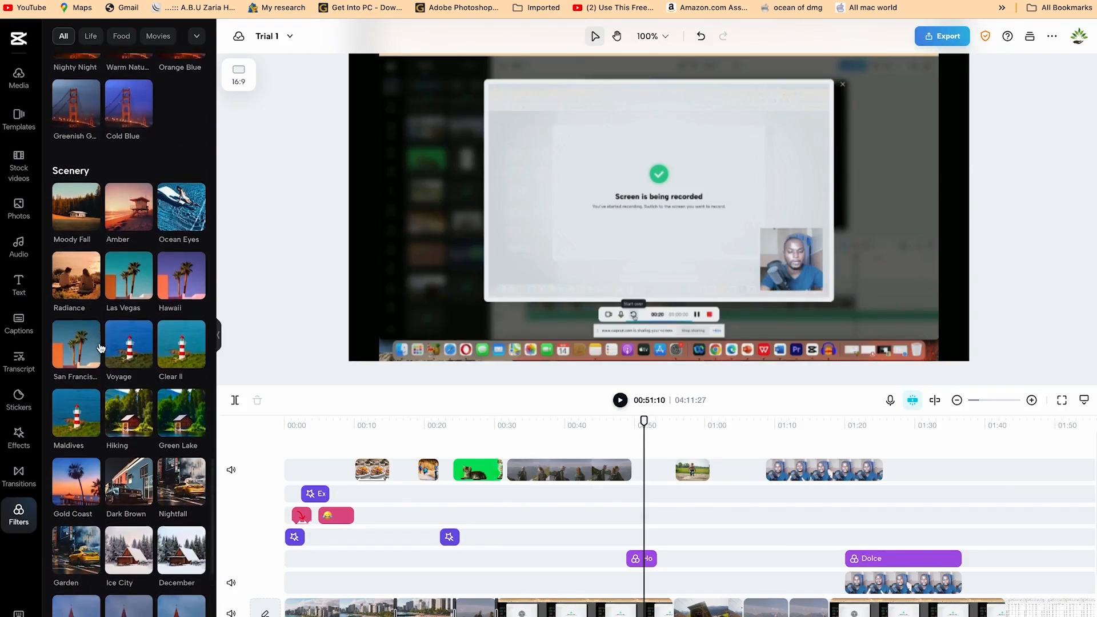
scroll(96, 330, down, 6)
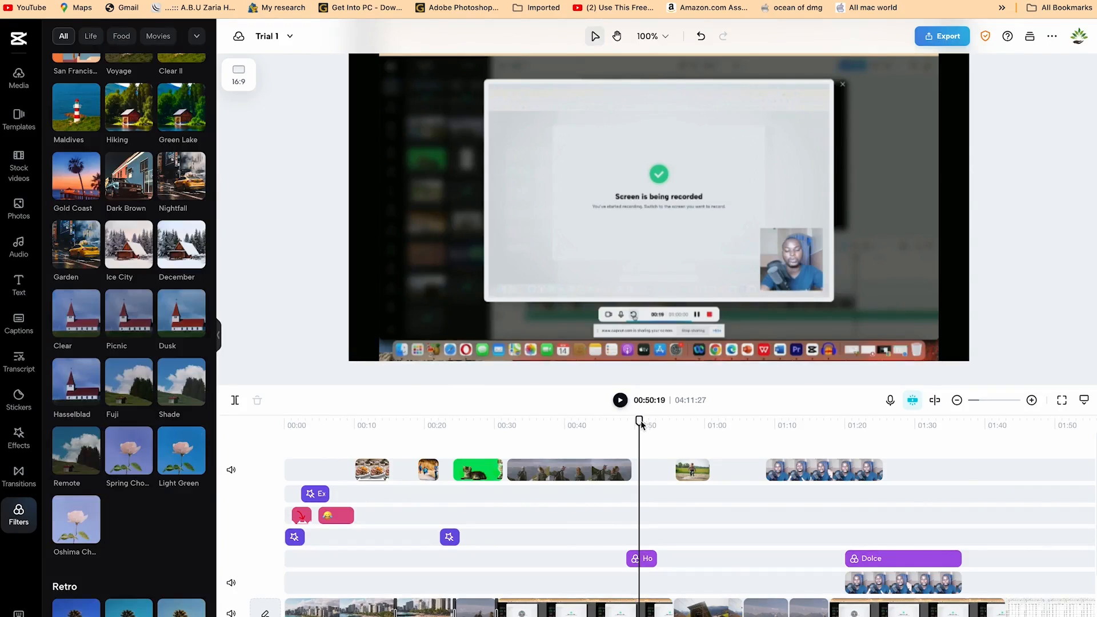
click(370, 425)
click(283, 443)
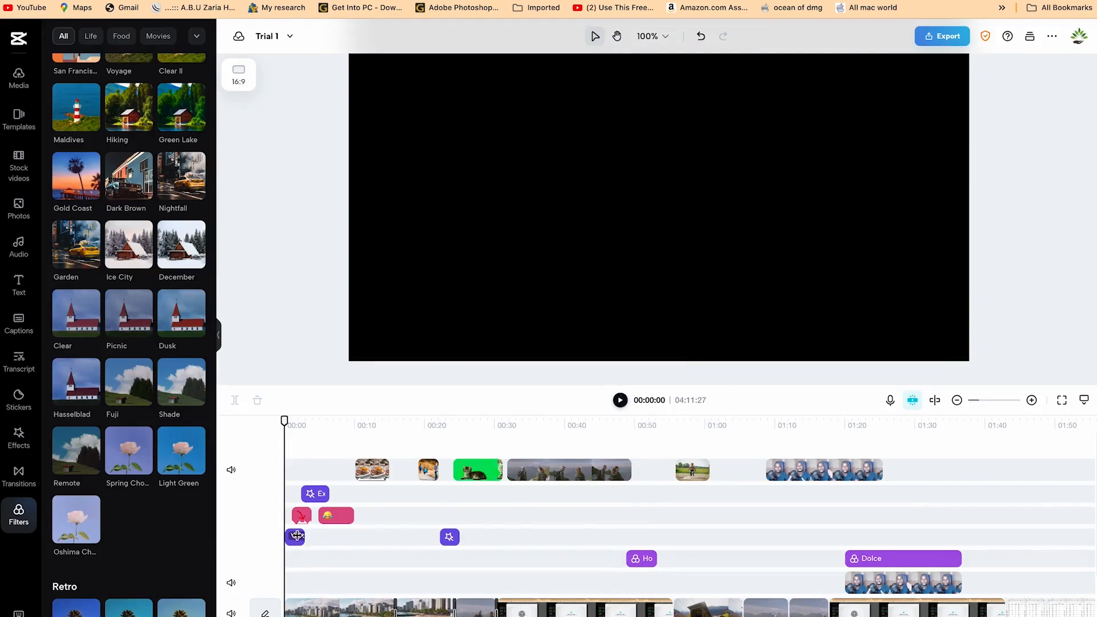
click(297, 536)
key(Delete)
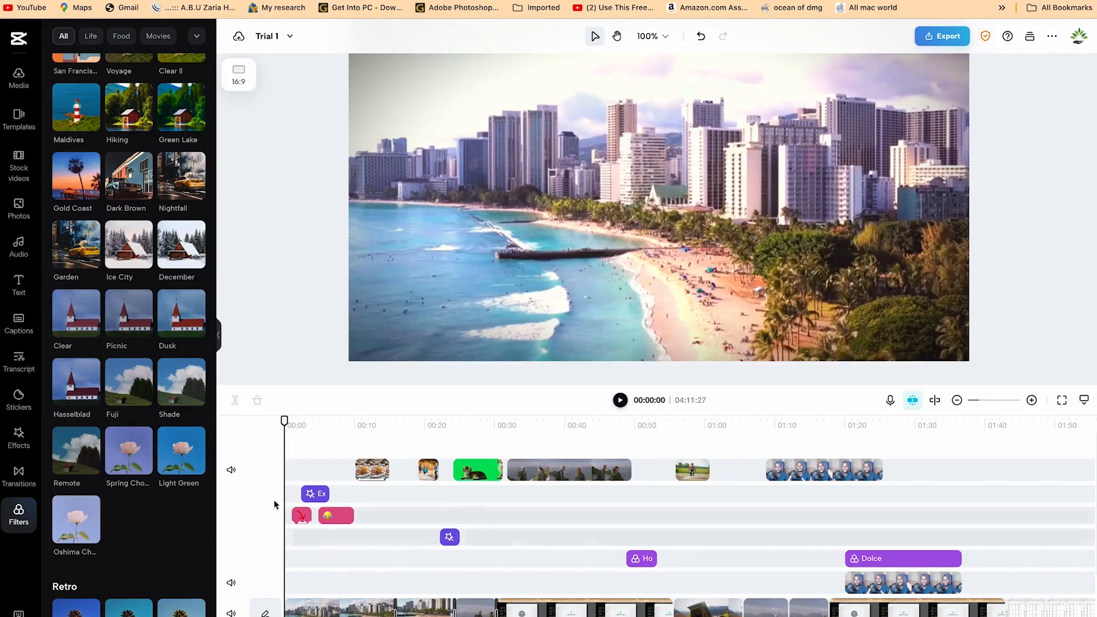
- Add the Ocean Eyes filter from the Scenery category at the start of the timeline
scroll(146, 365, up, 5)
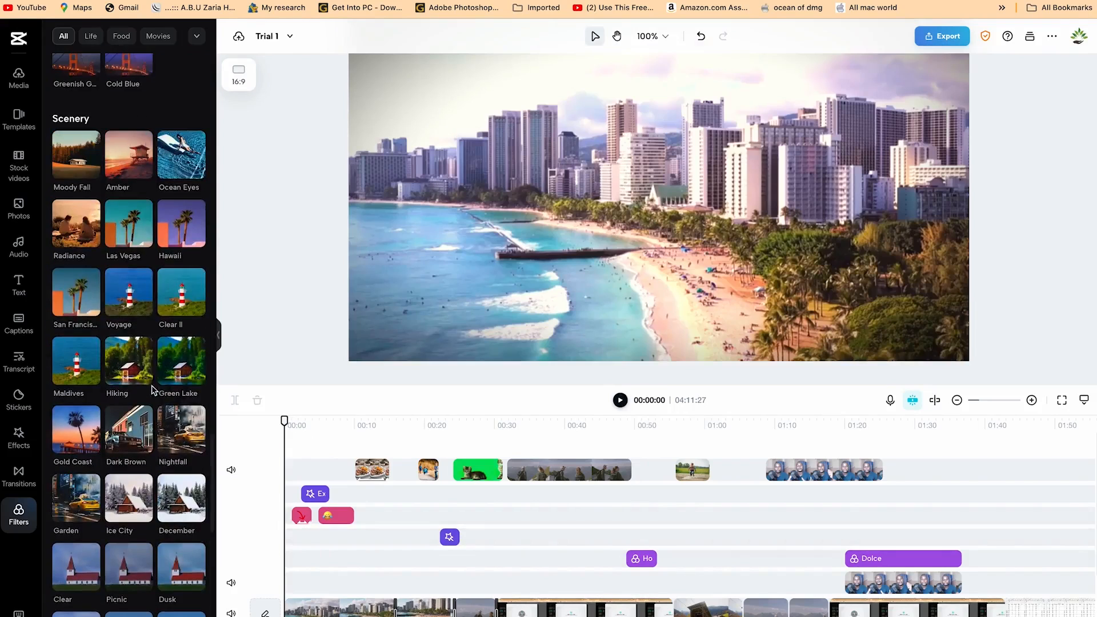
scroll(153, 365, up, 1)
drag(184, 235, 292, 583)
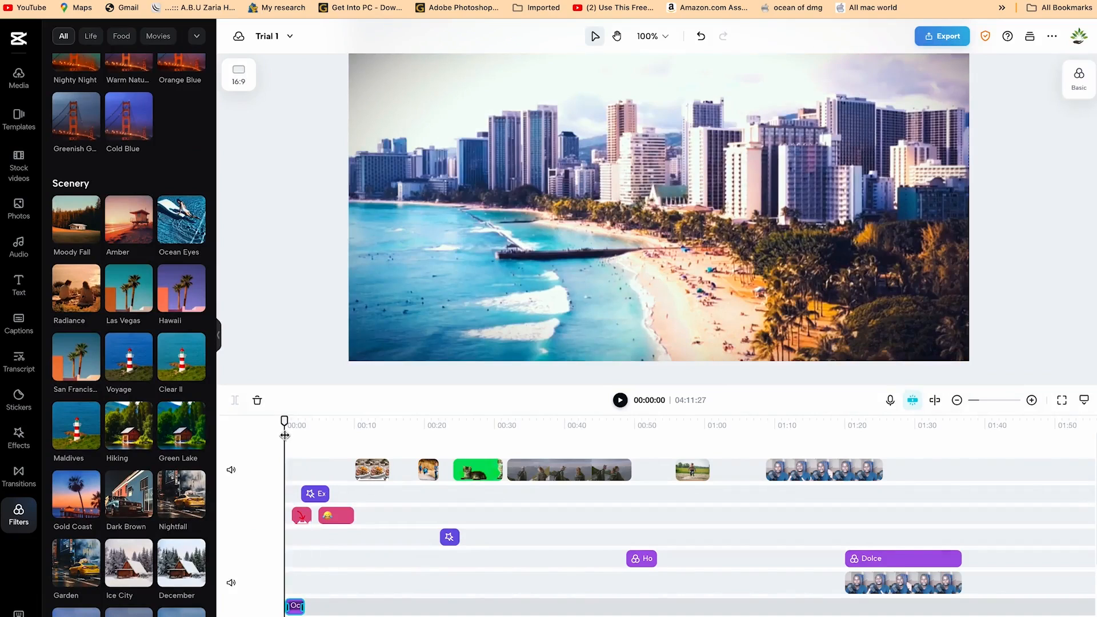
- Play the opening seconds with the Ocean Eyes filter, and check the filter's intensity setting
key(space)
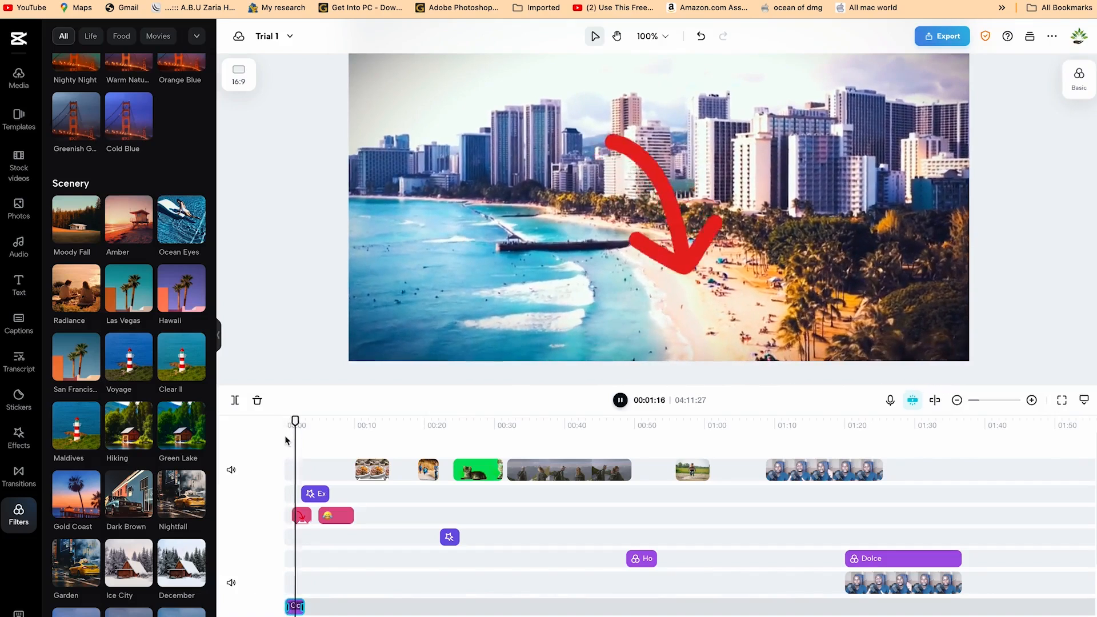
key(space)
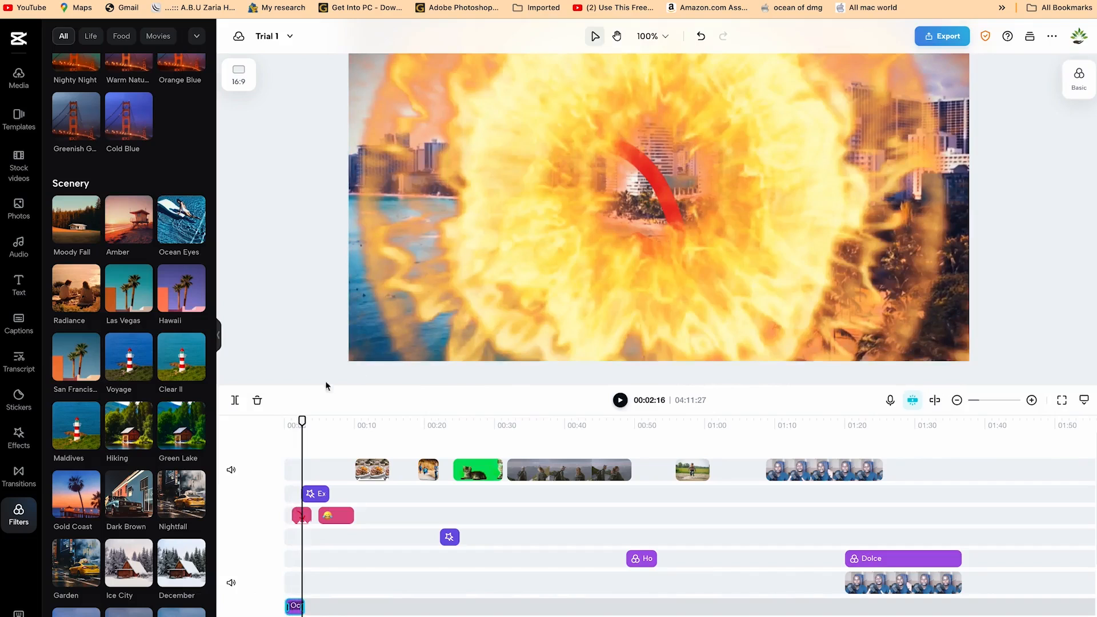
drag(302, 423, 291, 423)
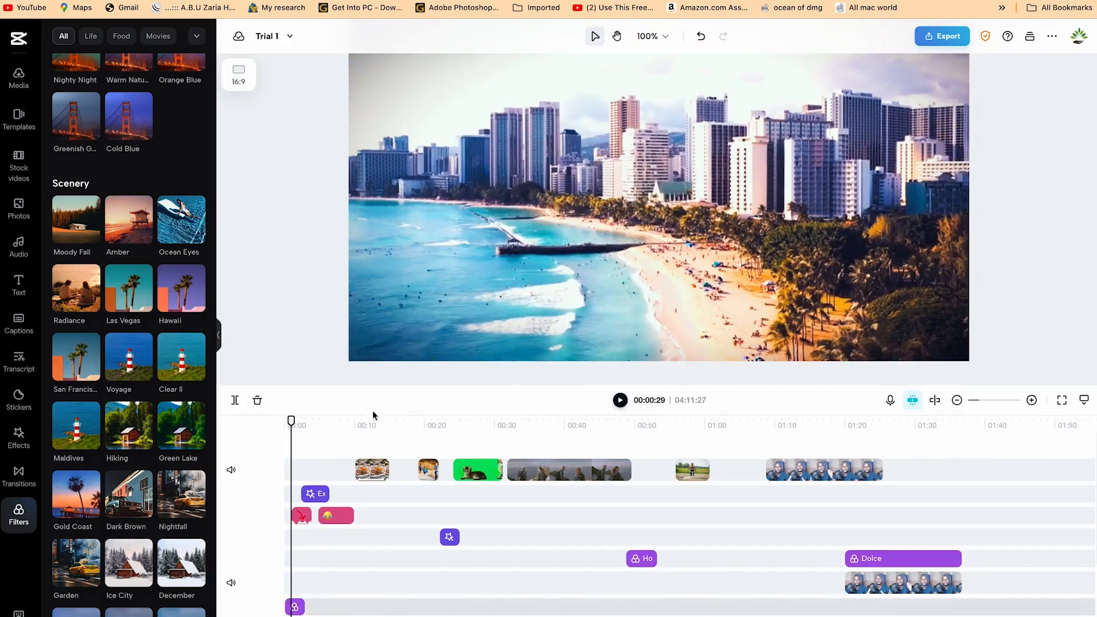
click(294, 606)
click(1074, 83)
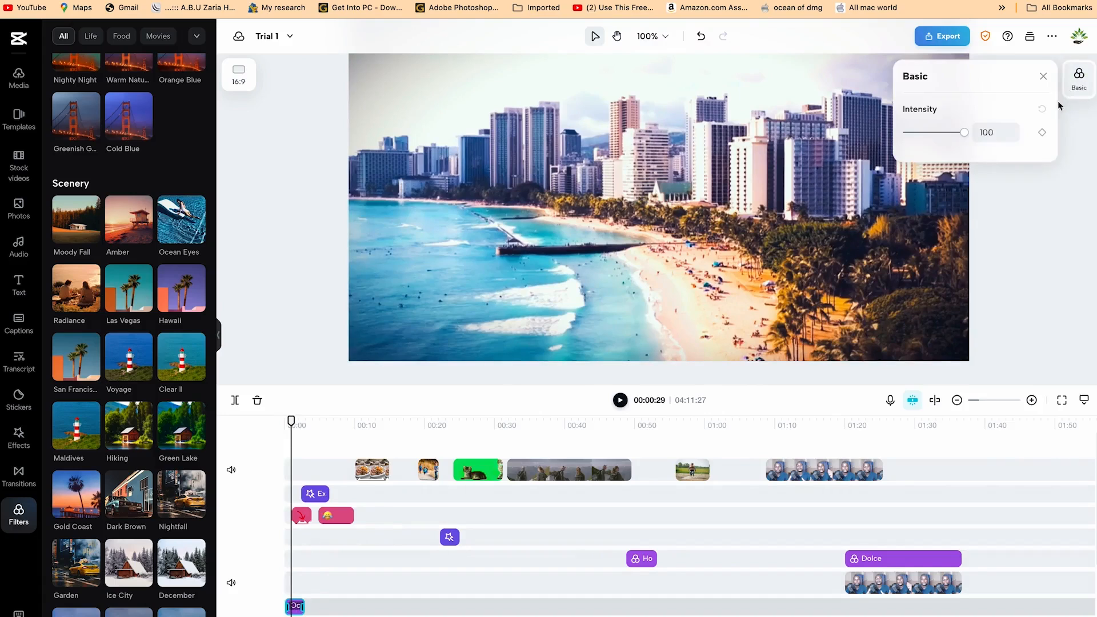
click(1044, 213)
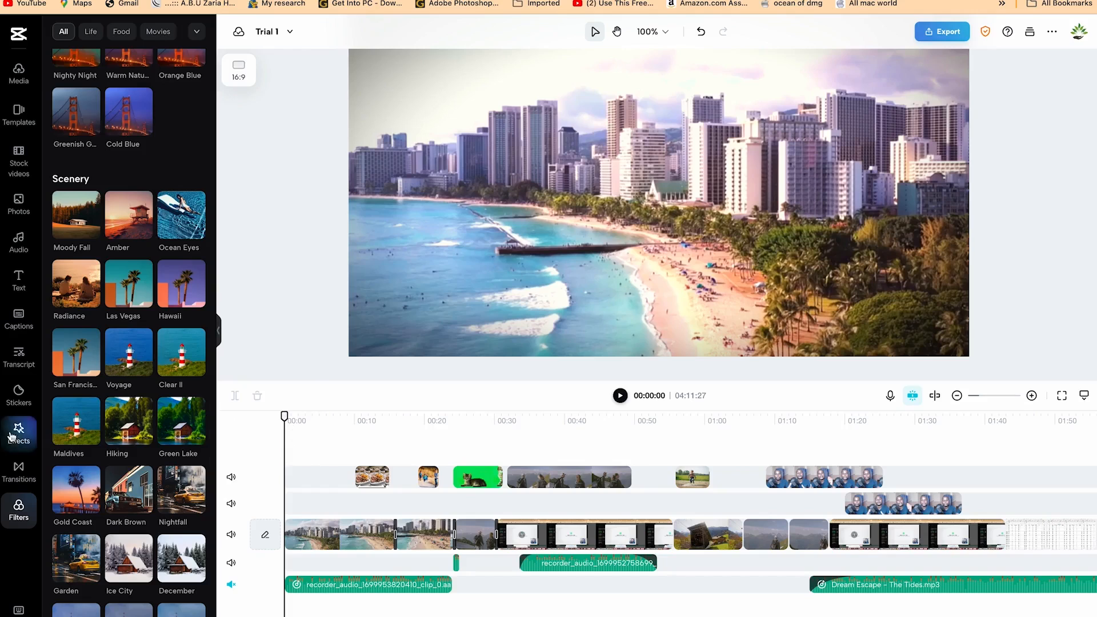
- Add the pink butterfly sticker at the start of the video and place it over the beach at about X 289, Y -544
click(18, 393)
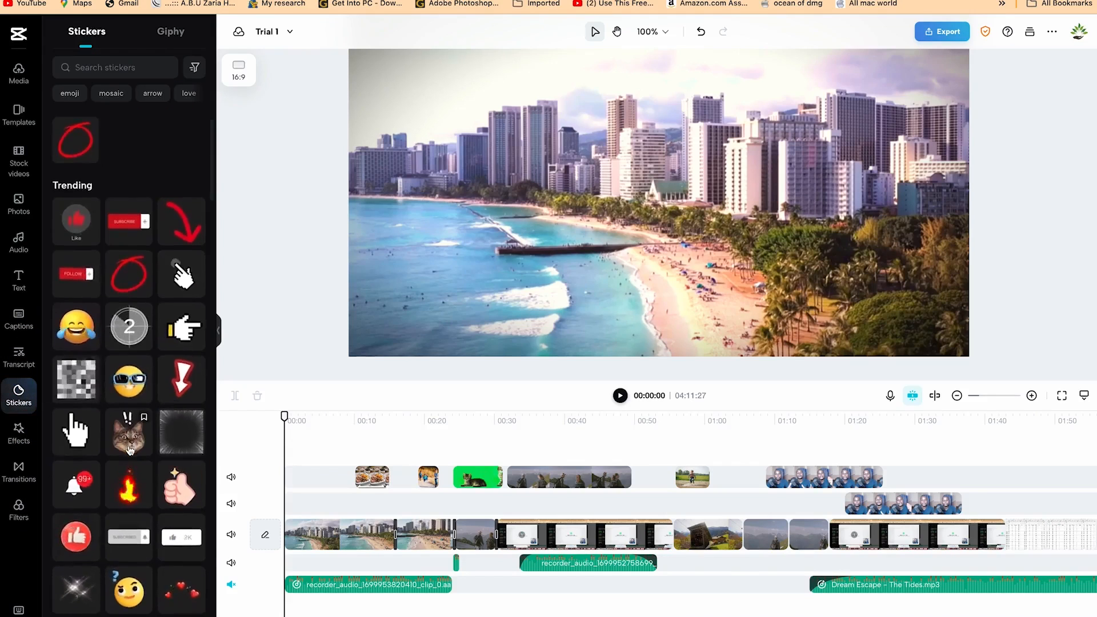
scroll(131, 449, down, 4)
scroll(131, 449, down, 4)
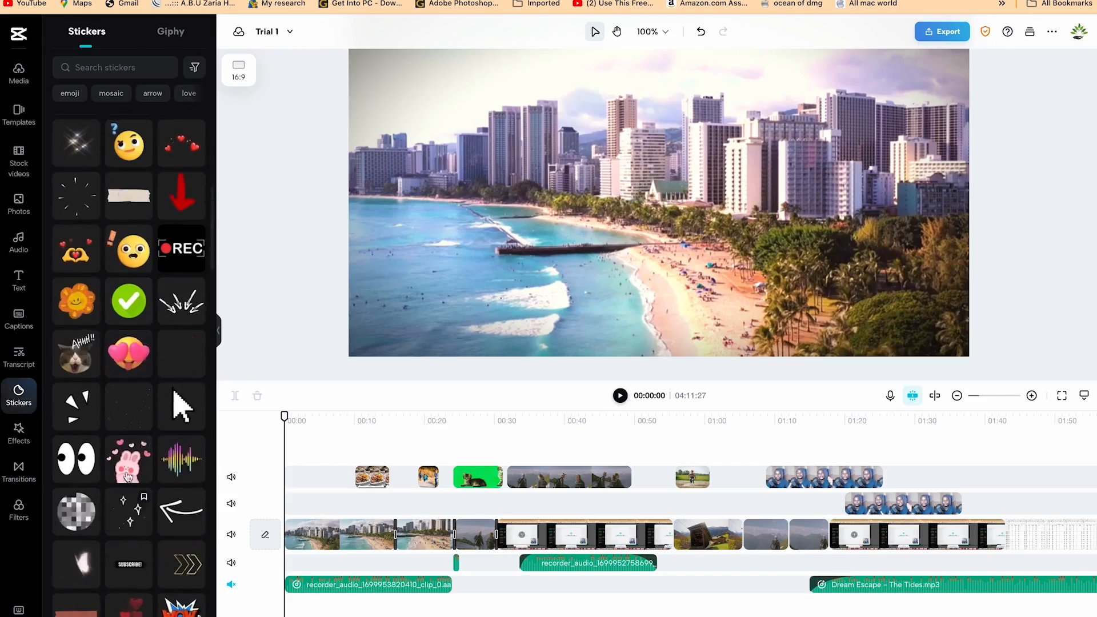
scroll(126, 452, down, 4)
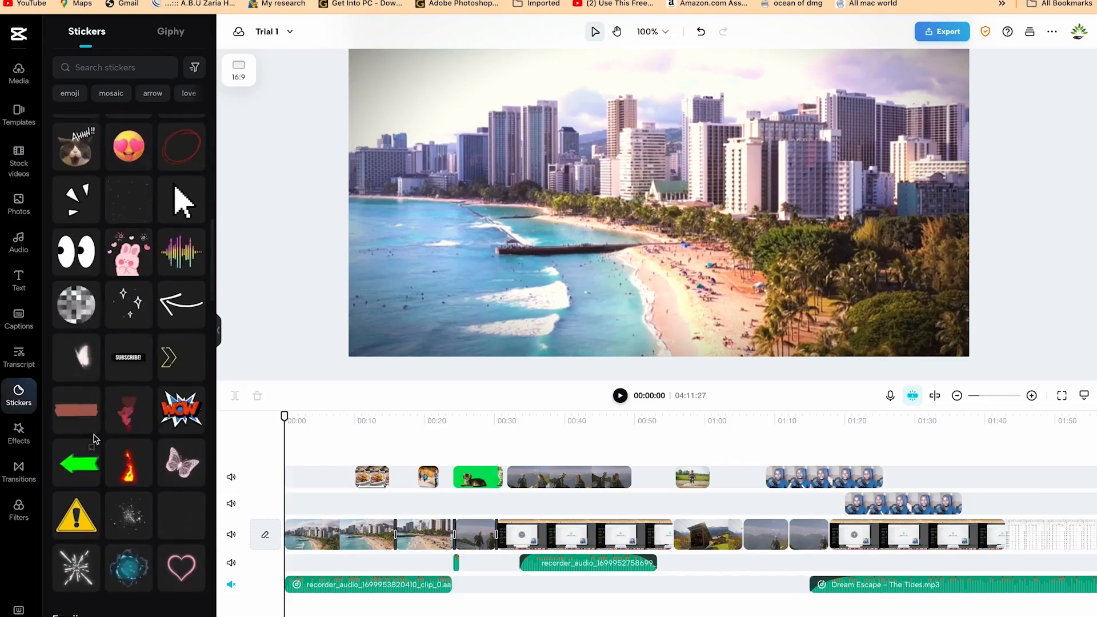
drag(183, 467, 330, 522)
drag(661, 188, 725, 318)
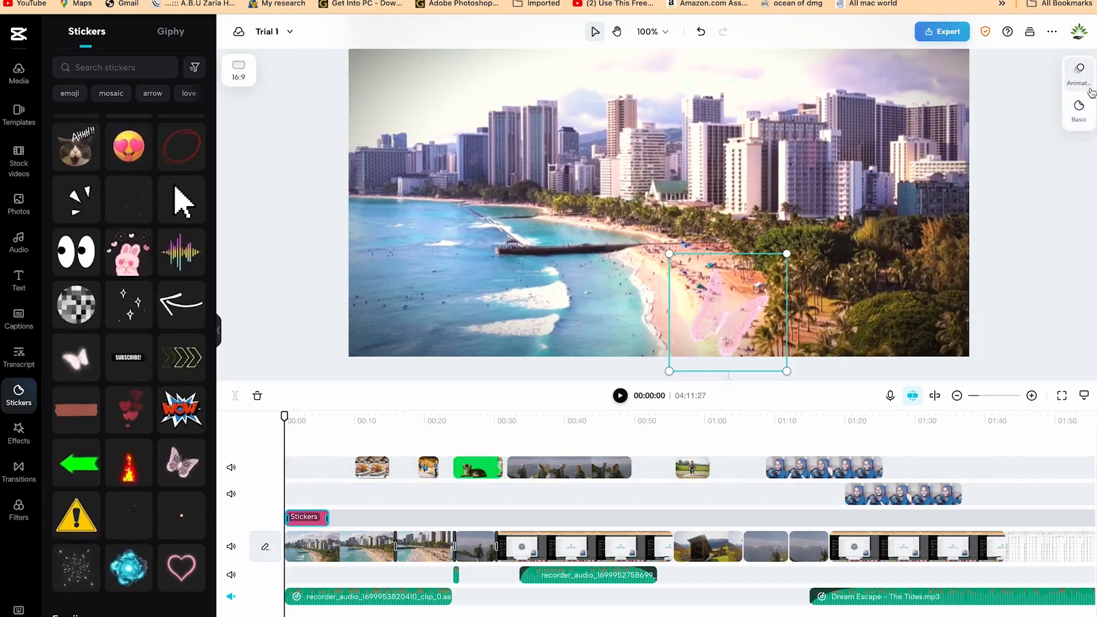
- Add scale, position and rotation keyframes to the butterfly sticker at 00:00:00
click(1085, 106)
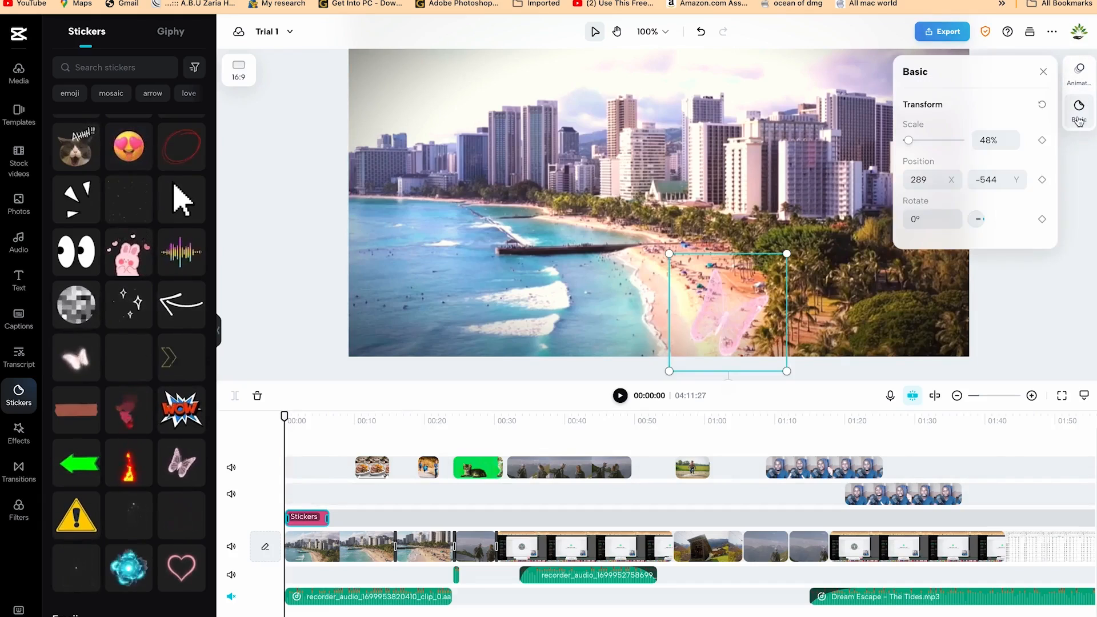
click(1041, 141)
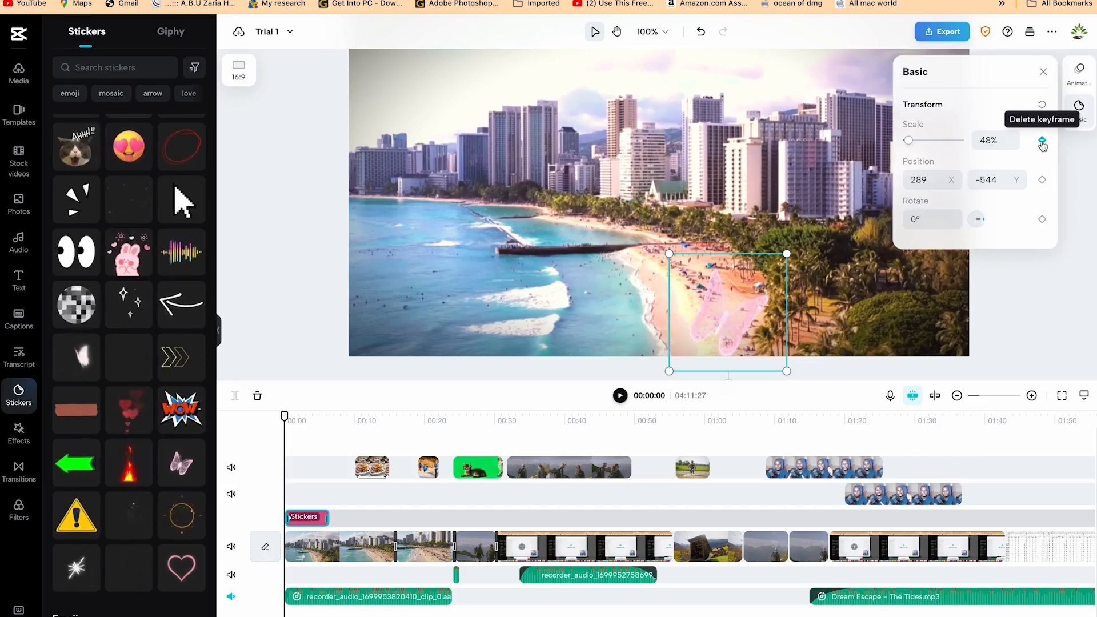
click(1041, 181)
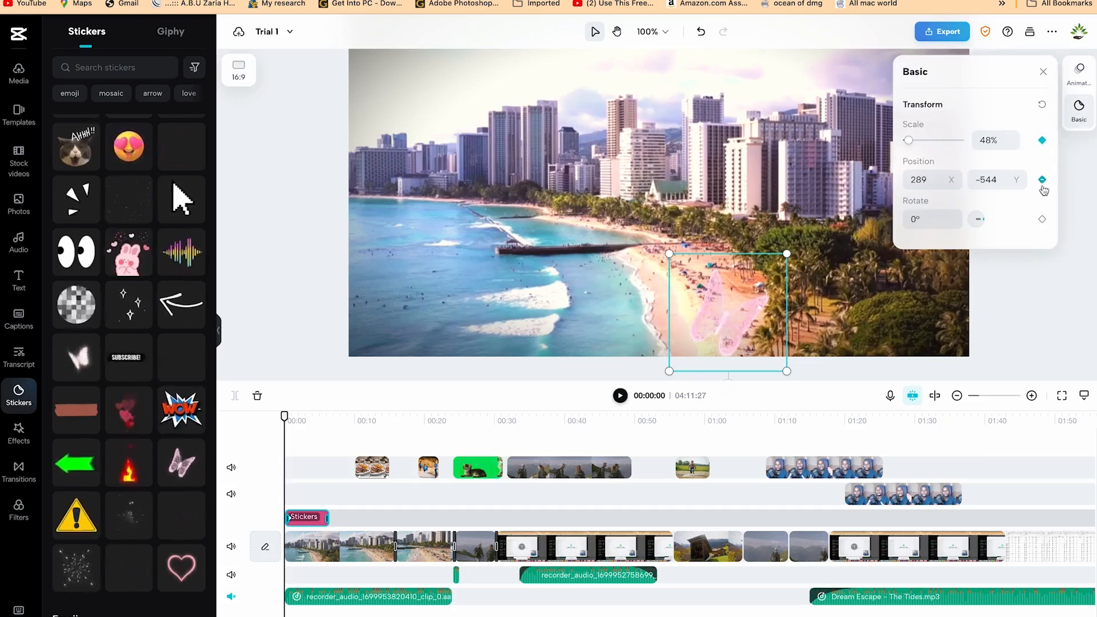
click(1042, 219)
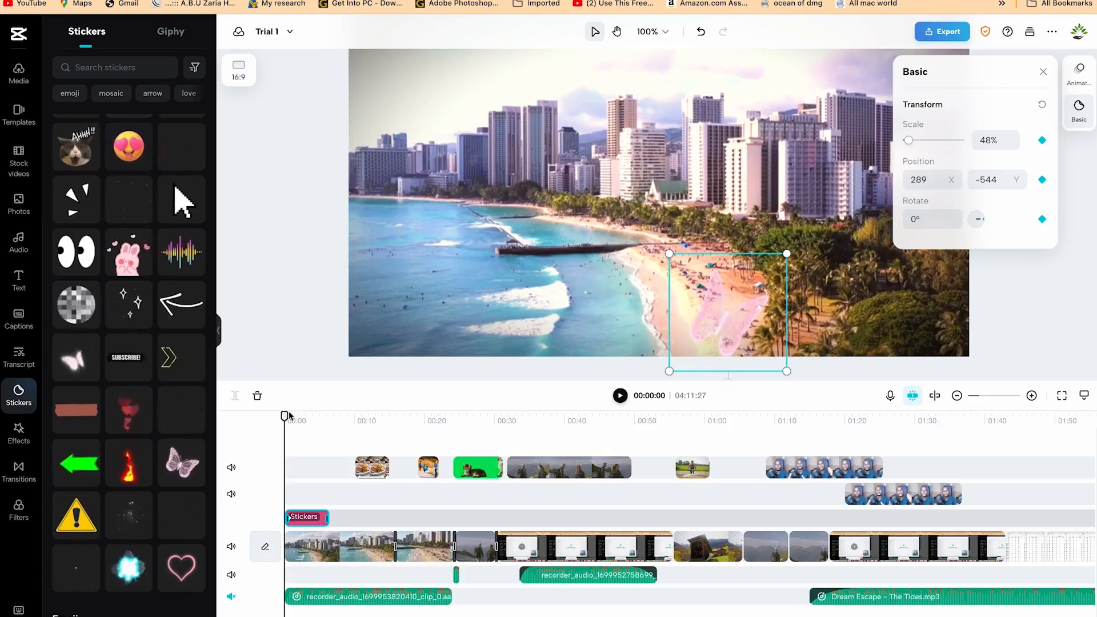
- At 00:00:24, move the butterfly over the trees to about X 979, Y -486 and rotate it to -28°
drag(283, 415, 290, 416)
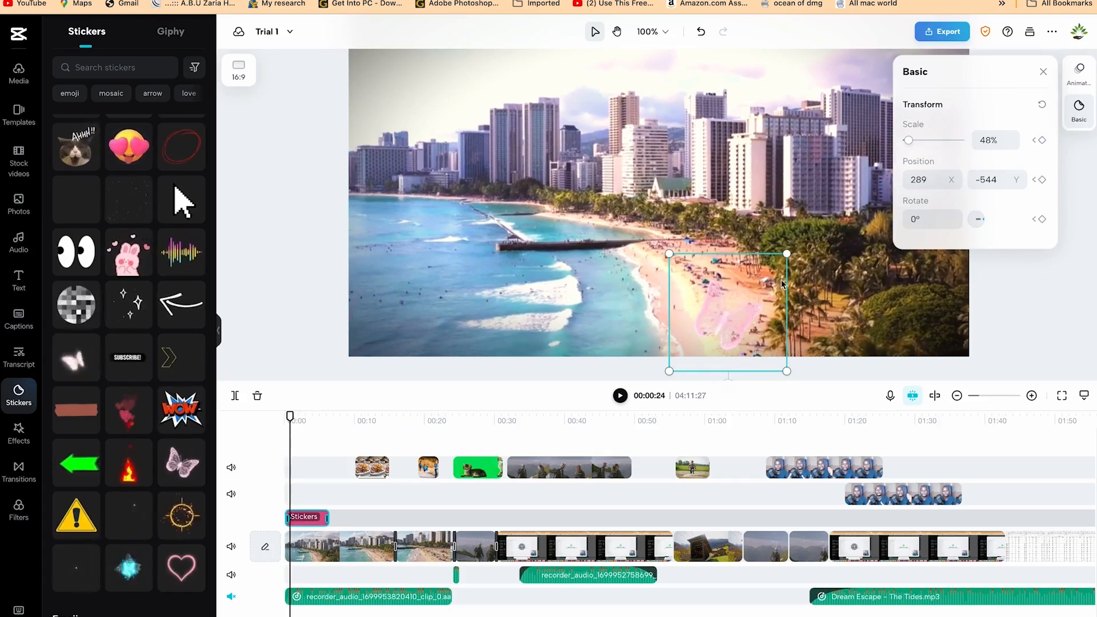
drag(729, 318, 894, 324)
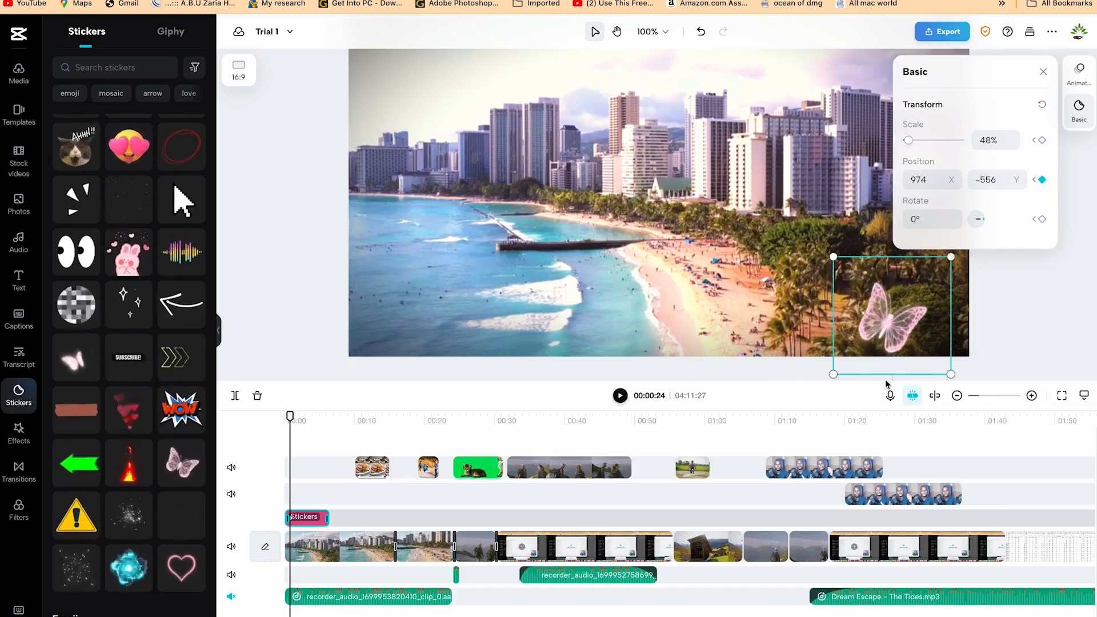
drag(893, 330, 894, 313)
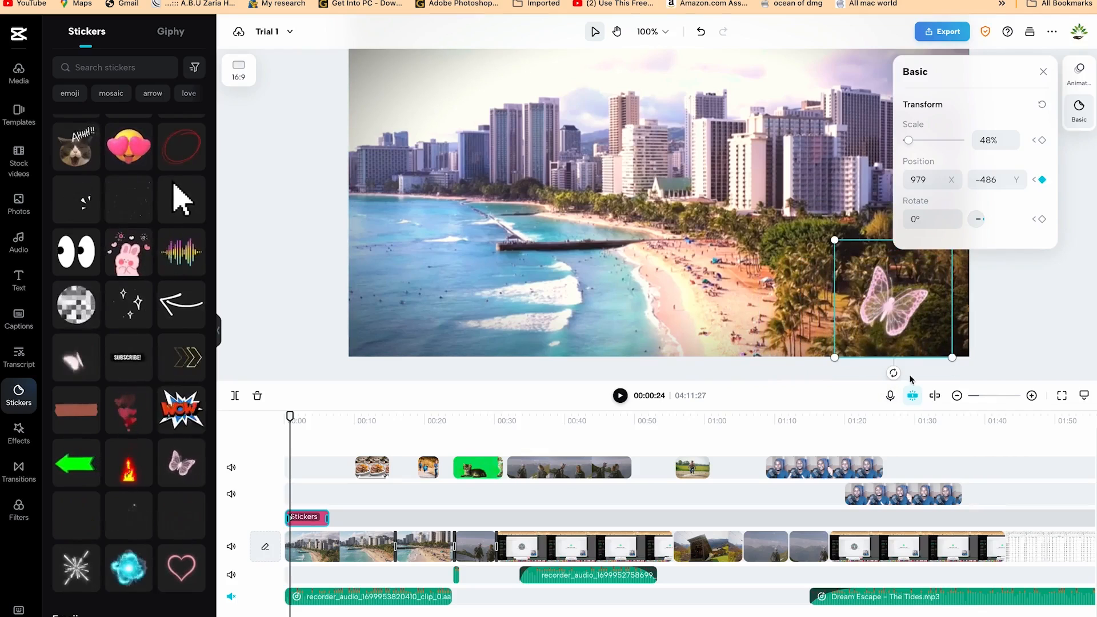
drag(895, 373, 927, 364)
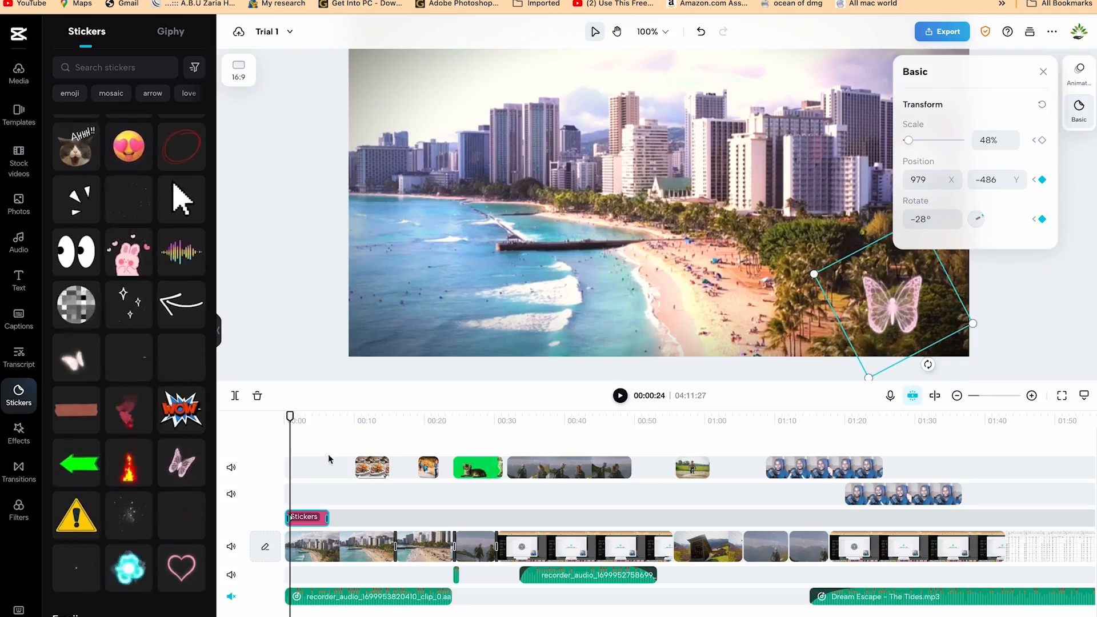
- At 00:03:16, move the butterfly up in front of the buildings to about X 618, Y 312
drag(290, 415, 309, 417)
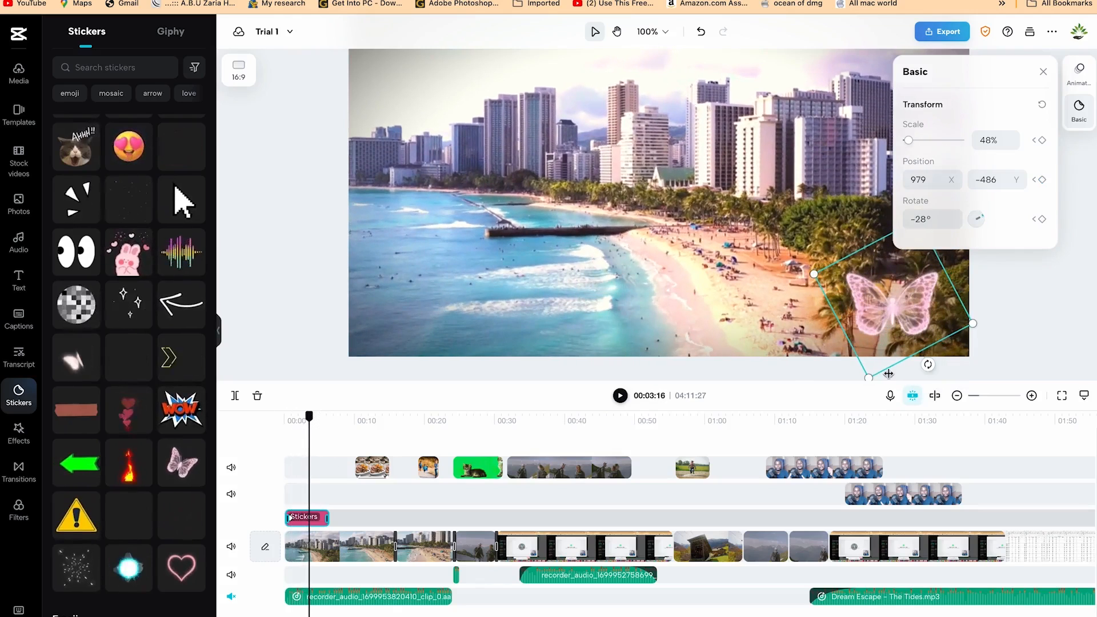
drag(895, 332, 892, 181)
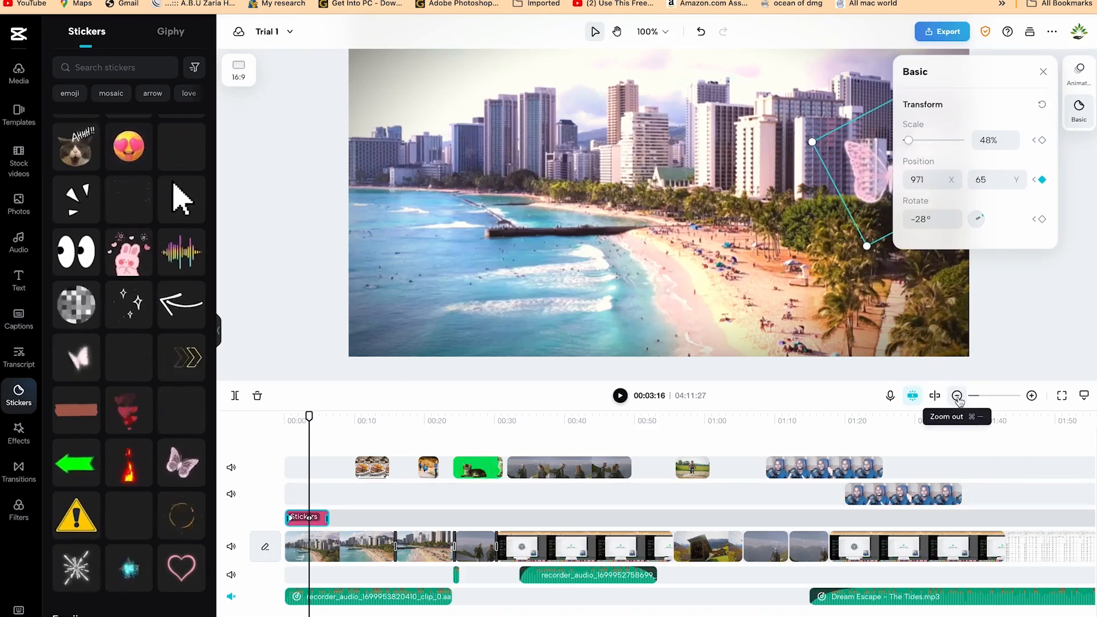
click(1031, 396)
click(1033, 396)
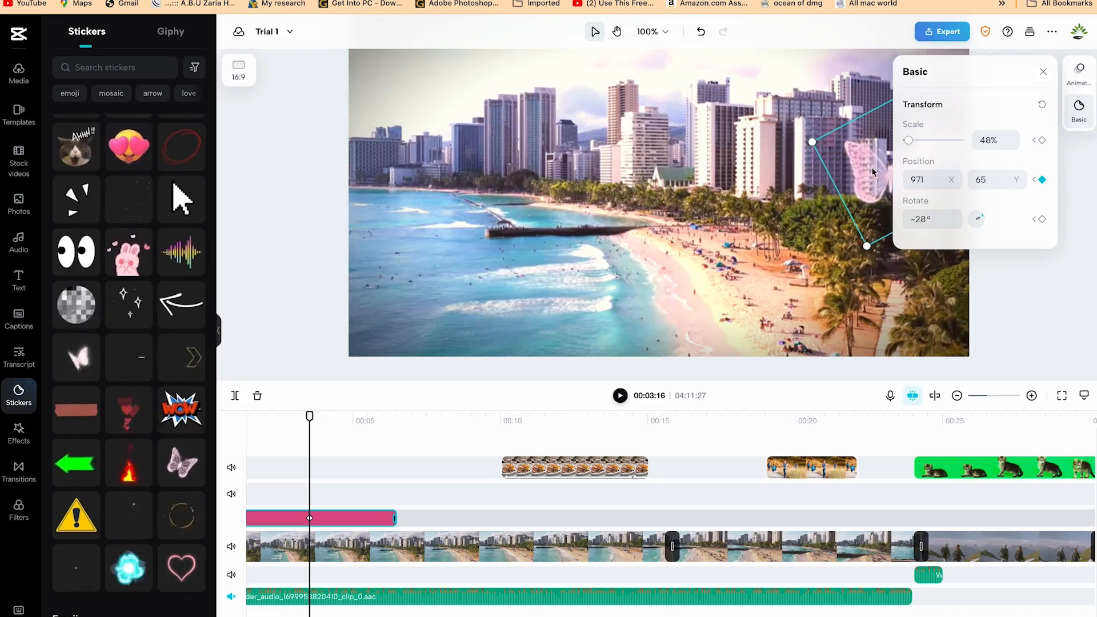
drag(868, 166, 785, 104)
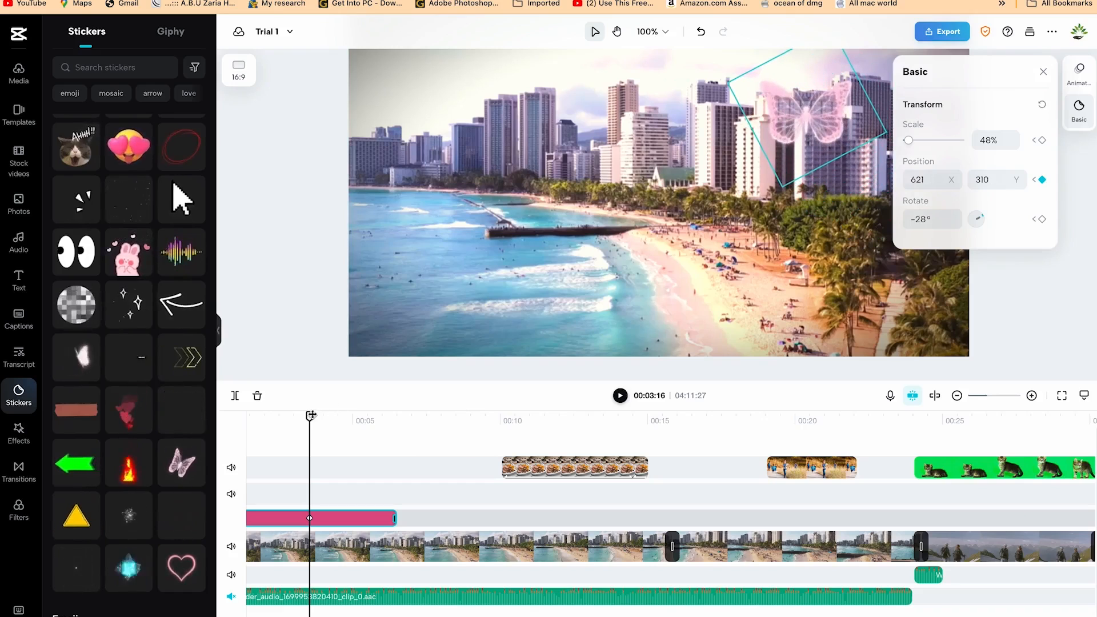
- At 00:05:09, move the butterfly back down over the palm trees to about X 979, Y -298
click(343, 419)
drag(346, 419, 350, 420)
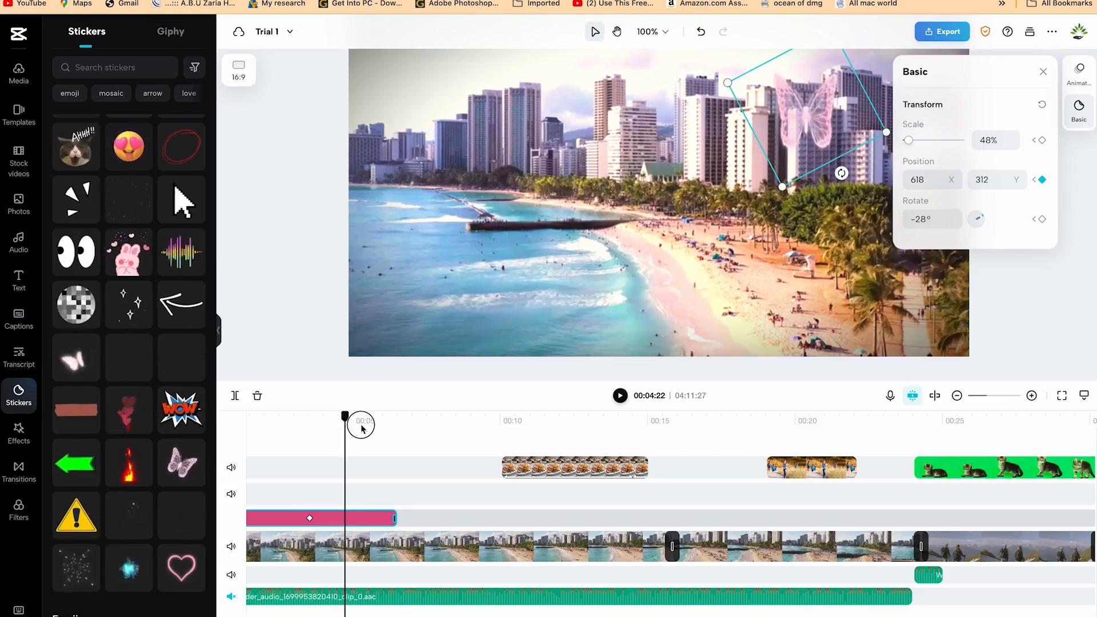
click(360, 423)
drag(361, 425, 362, 425)
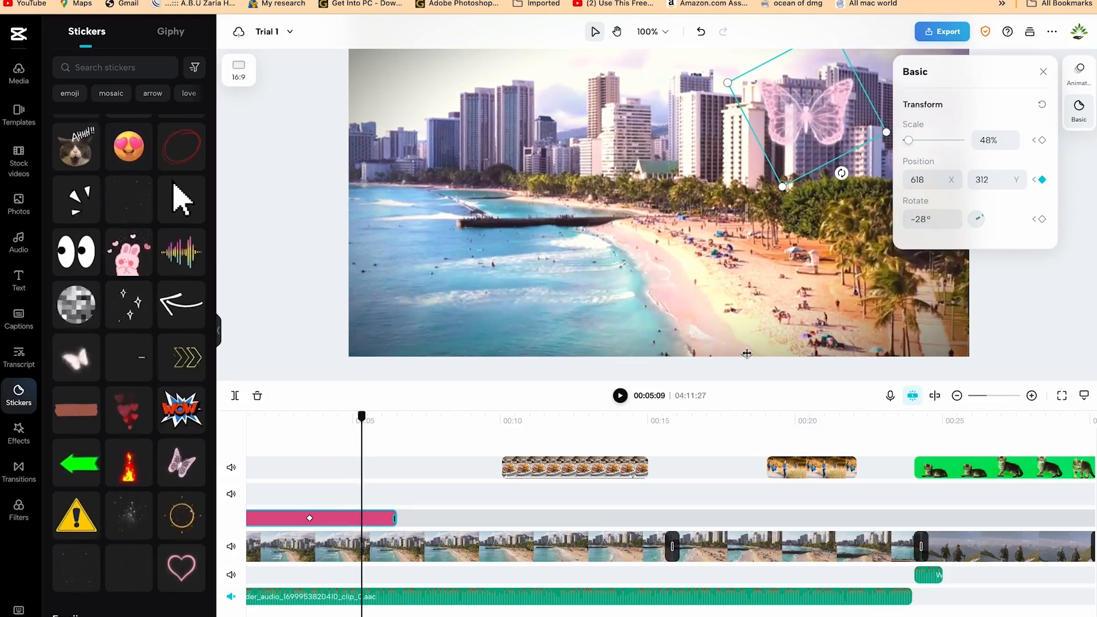
drag(825, 127, 898, 270)
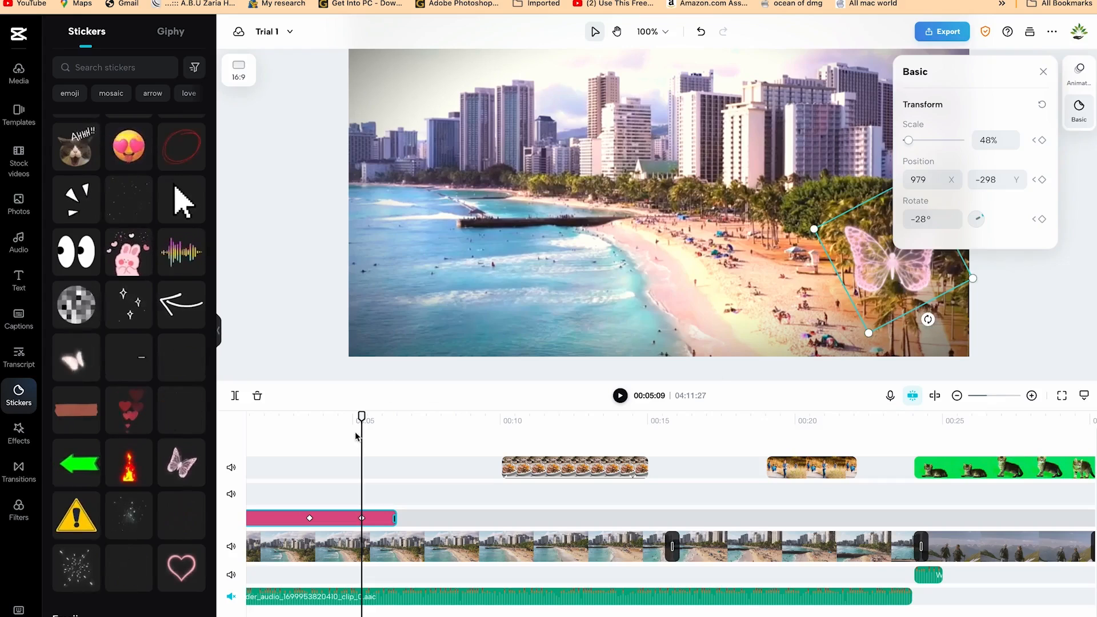
- Rotate the butterfly to about -82° at 00:06:08, and return the playhead to the start of the video
drag(361, 417, 390, 423)
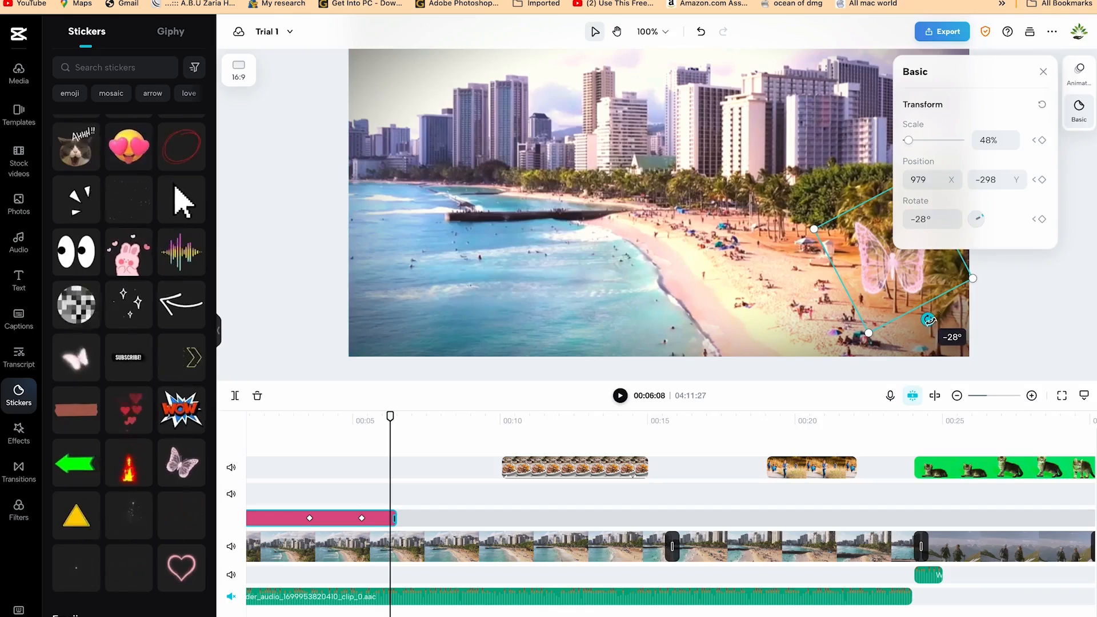
drag(948, 305, 966, 267)
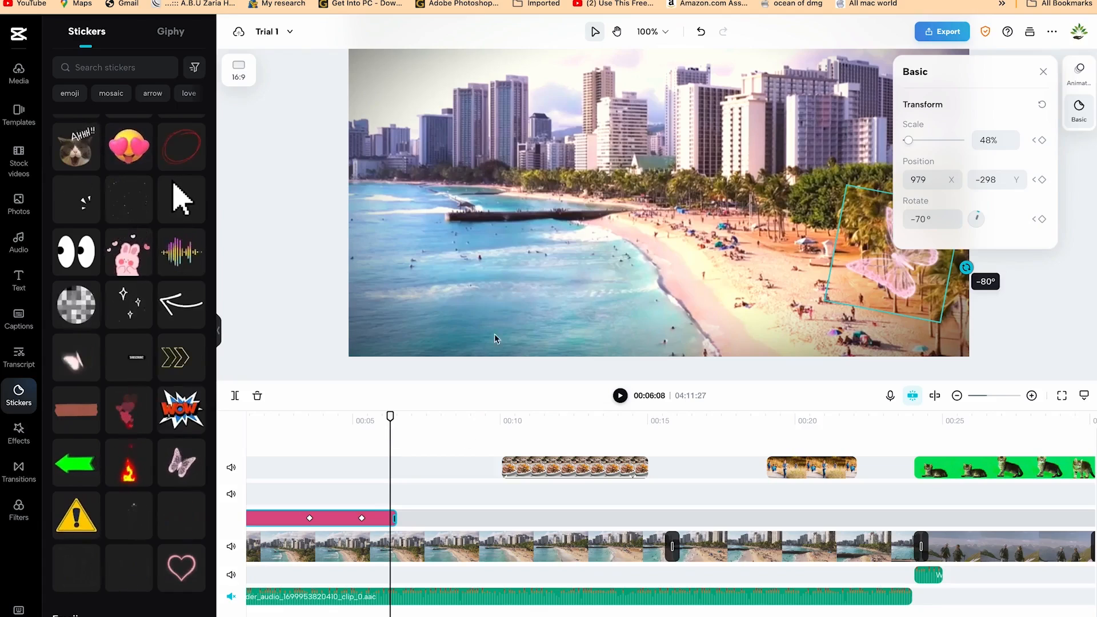
drag(966, 267, 967, 264)
click(1038, 69)
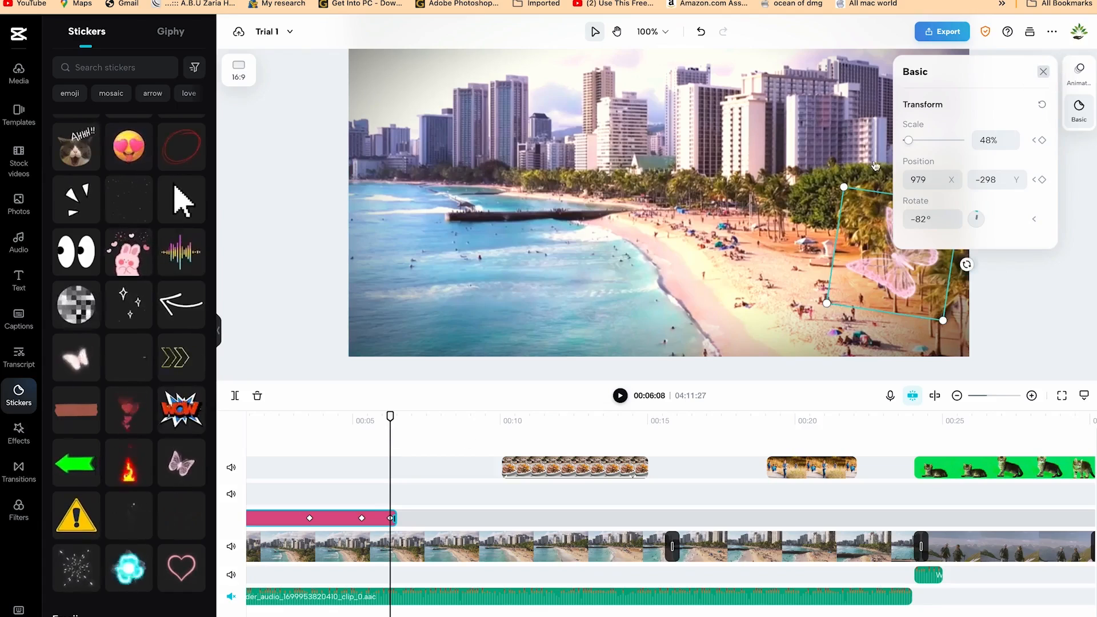
drag(390, 416, 86, 394)
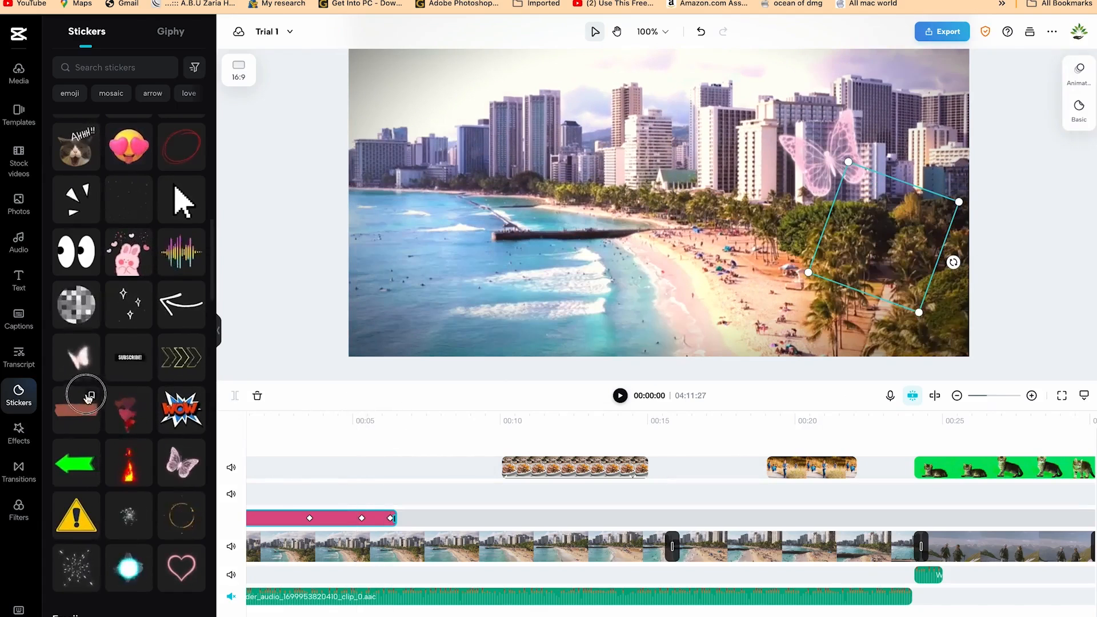
- Play back the butterfly sticker animation from the start of the video
click(957, 397)
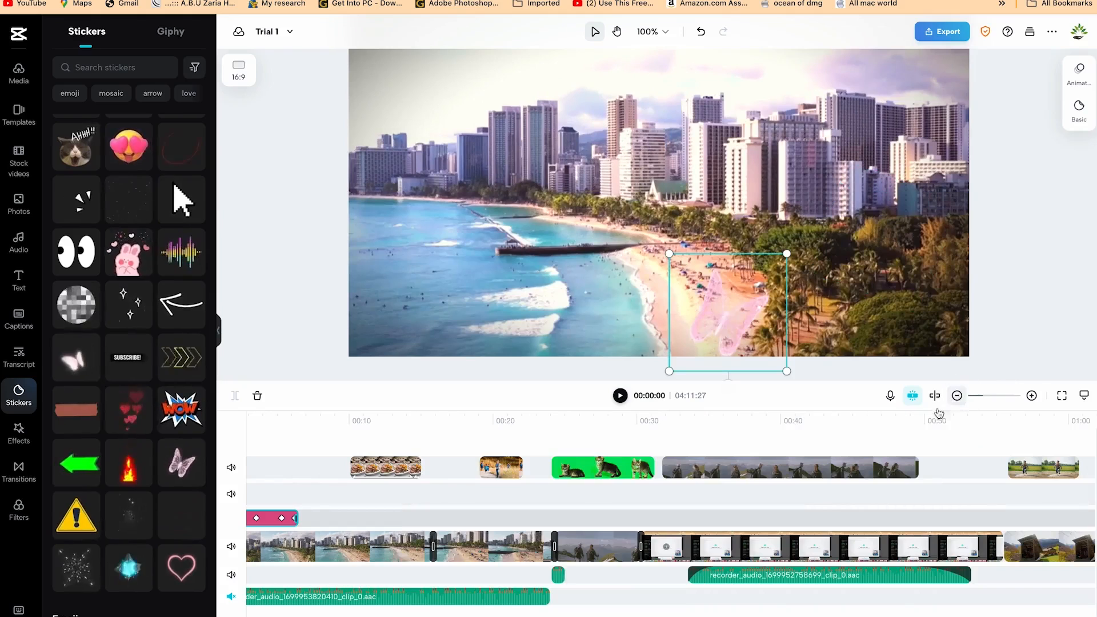
scroll(288, 483, left, 2)
click(270, 482)
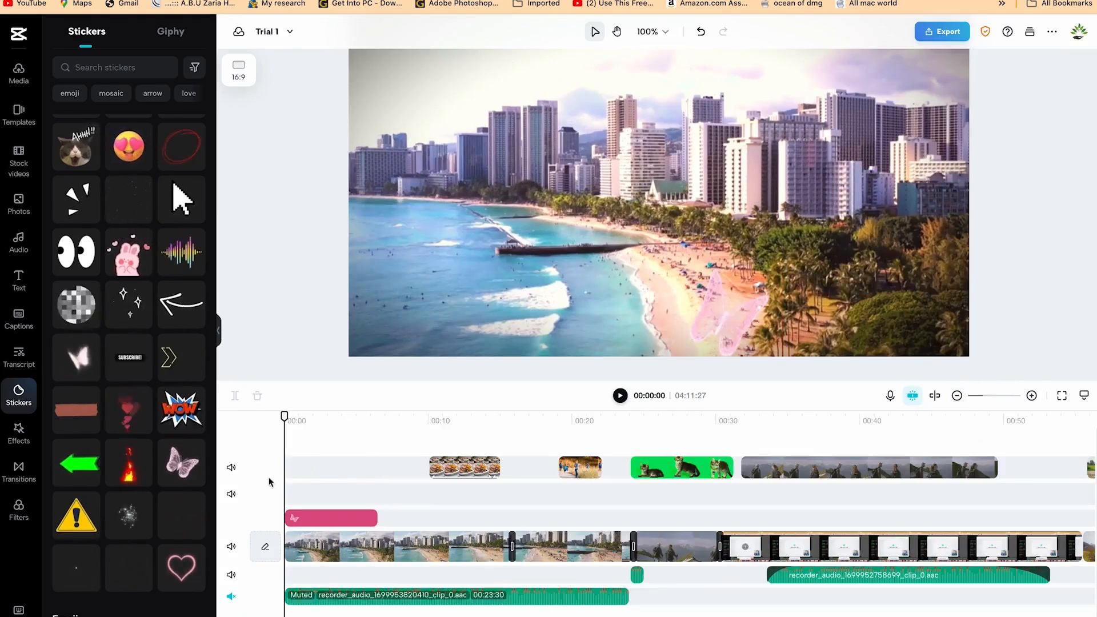
click(333, 485)
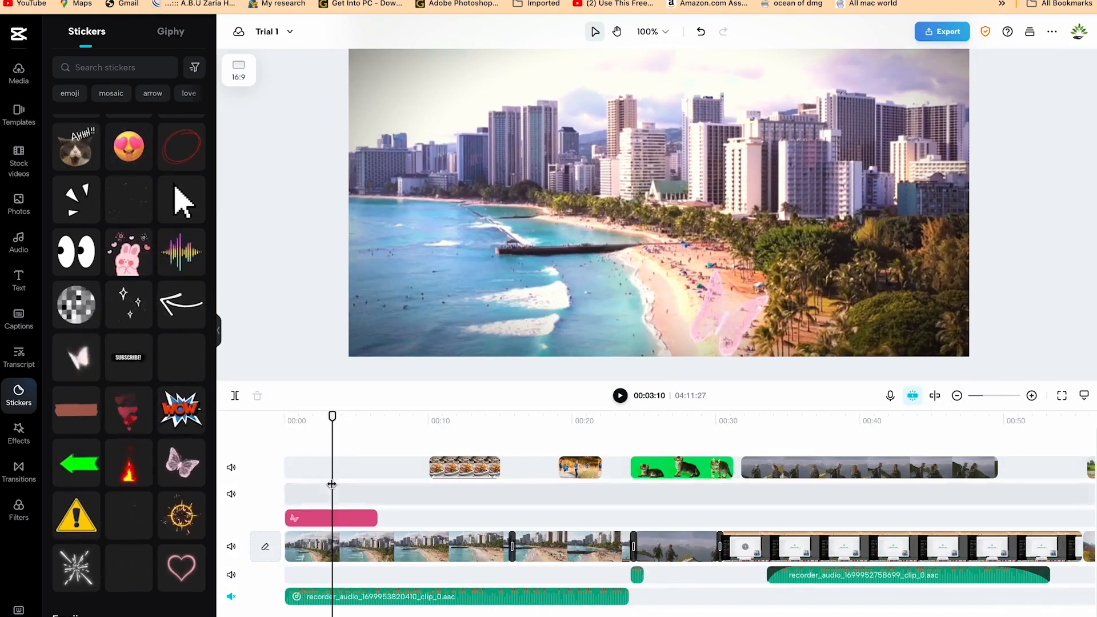
drag(332, 416, 272, 407)
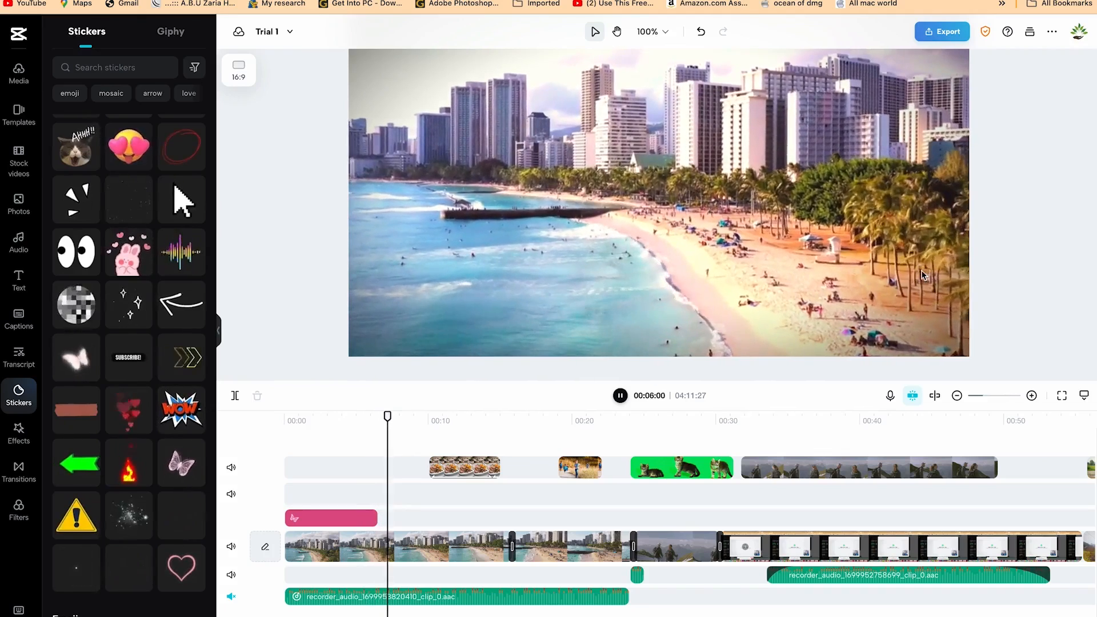
key(space)
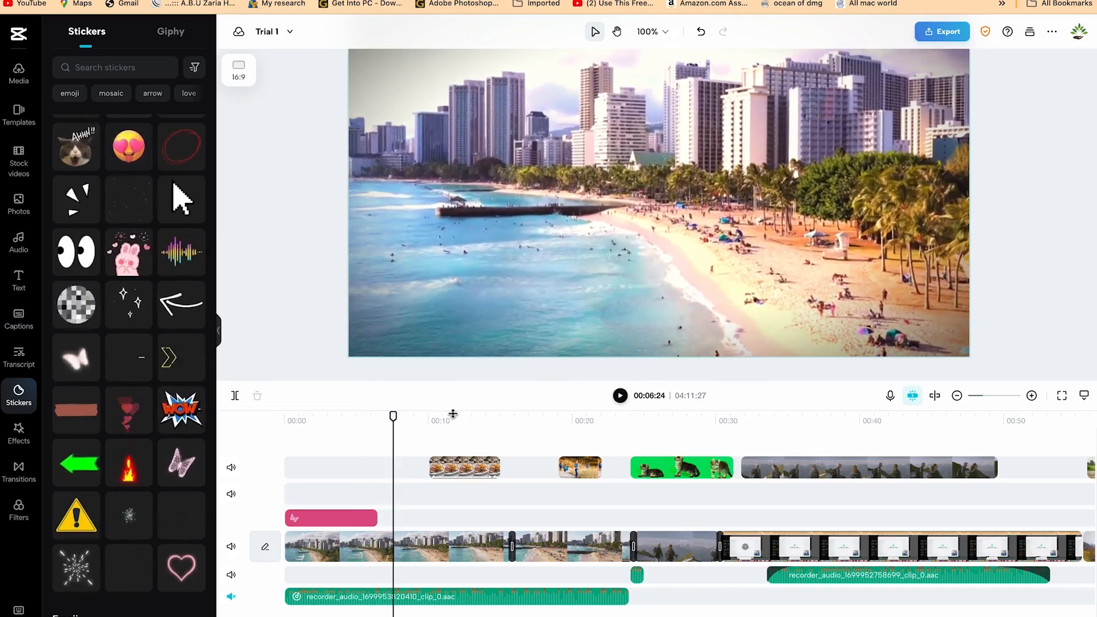
- Add scale and position keyframes to the screen recording clip at 00:51:08, at 100% and X 0, Y 0
drag(396, 419, 1022, 487)
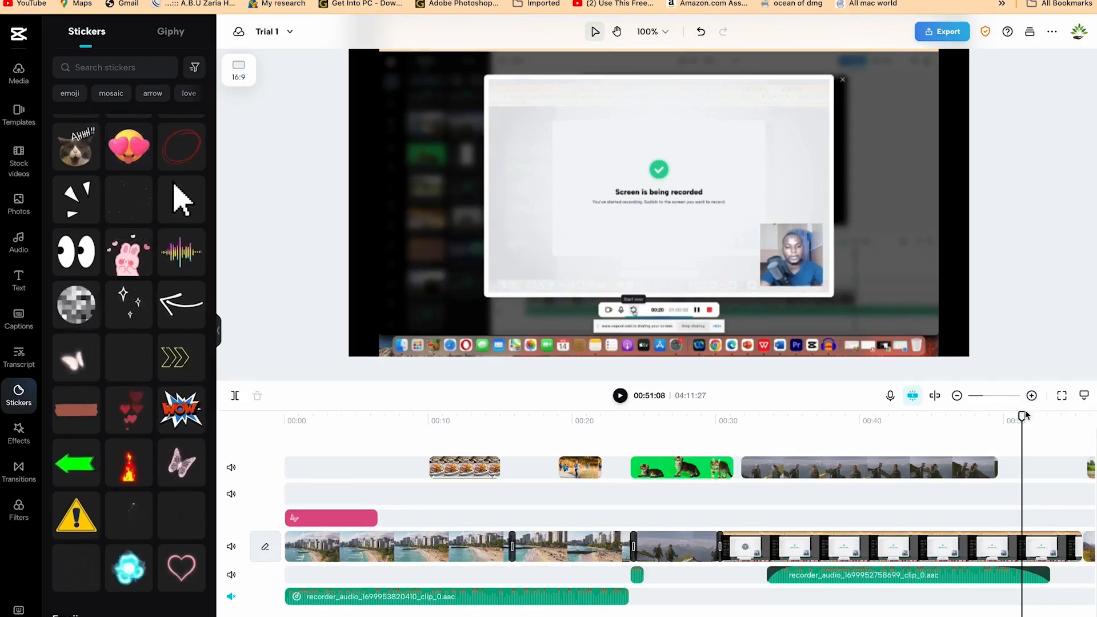
click(999, 545)
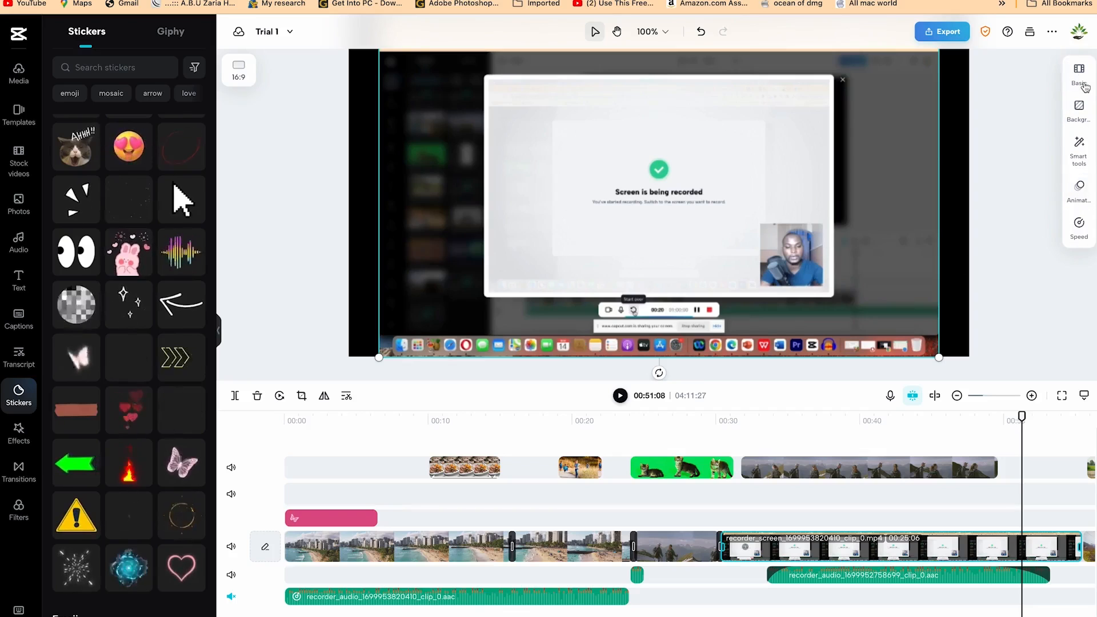
click(1054, 100)
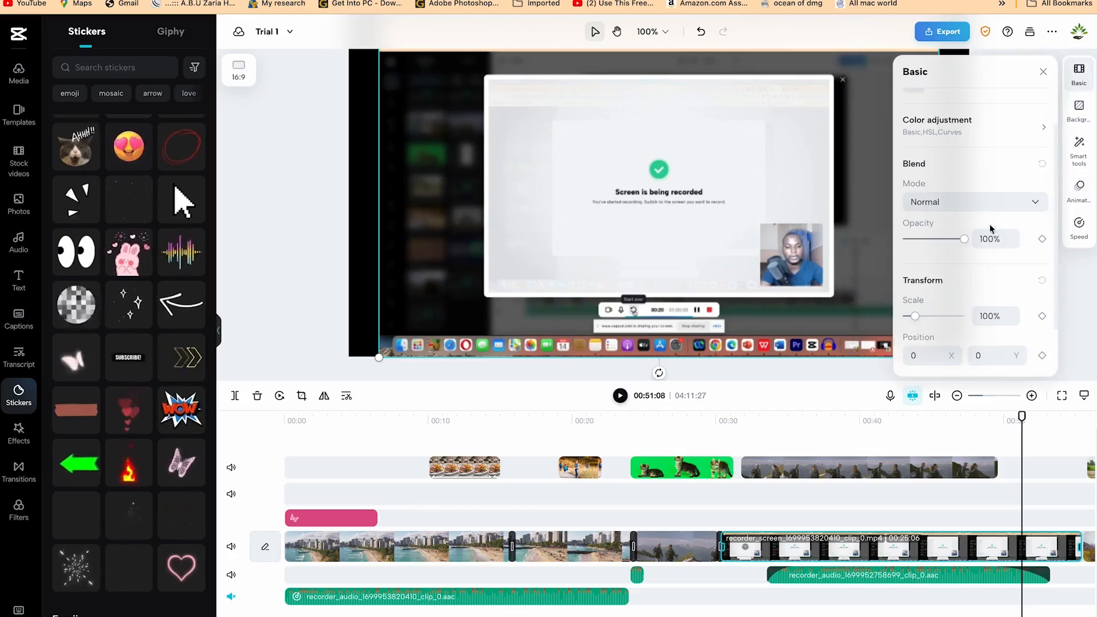
click(1042, 240)
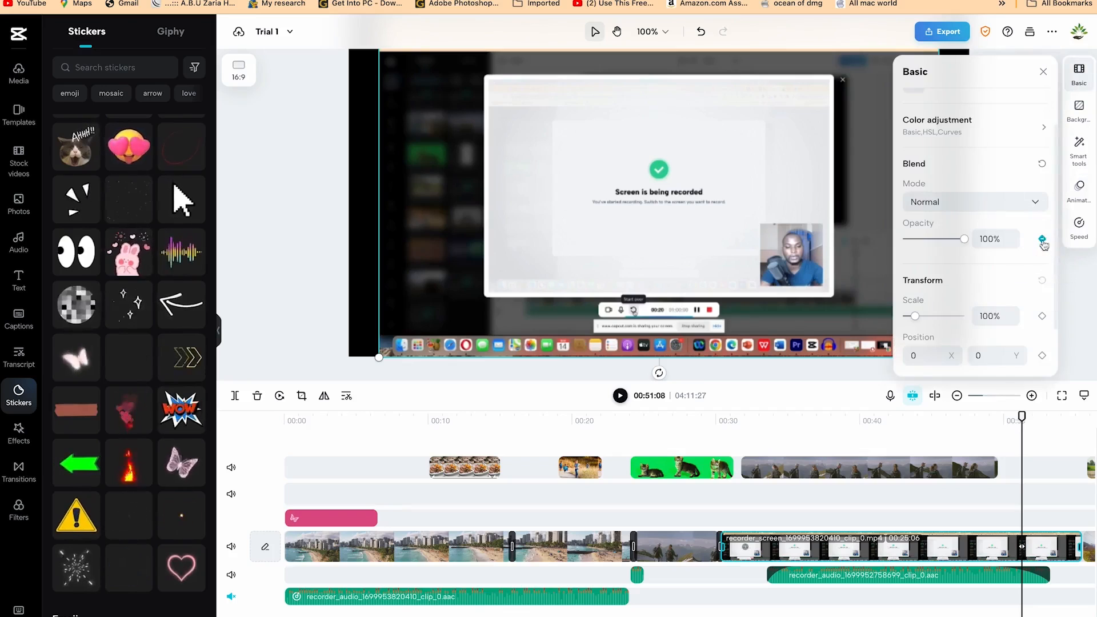
click(1042, 316)
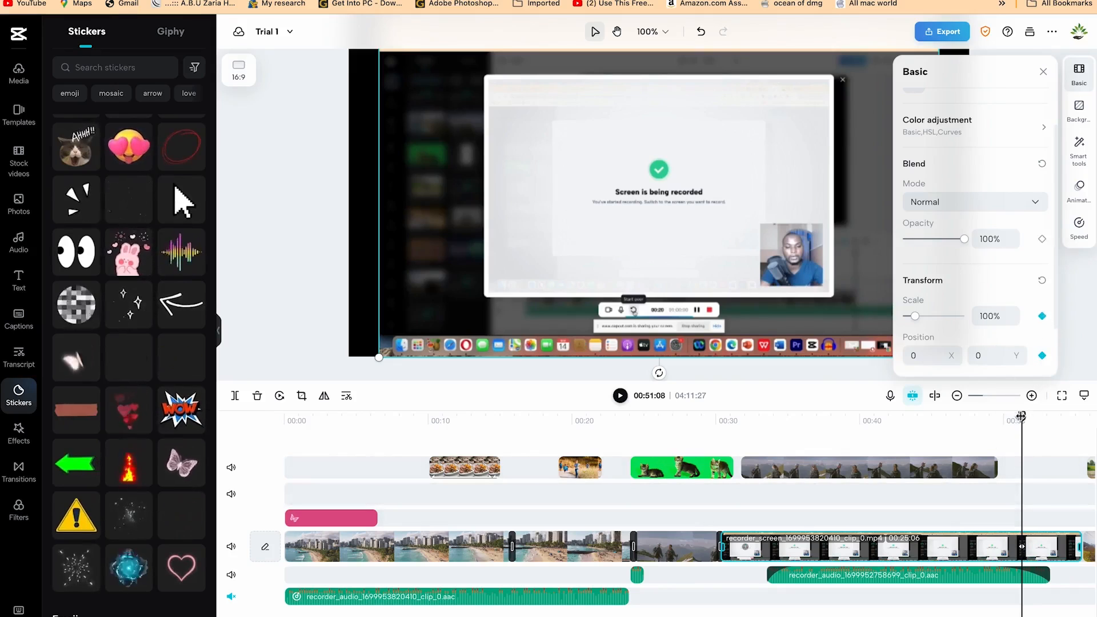
- Zoom the clip to 290% centred on the webcam picture at 00:52:00, and hold scale and position with keyframes at 00:52:25
drag(1021, 418, 1032, 421)
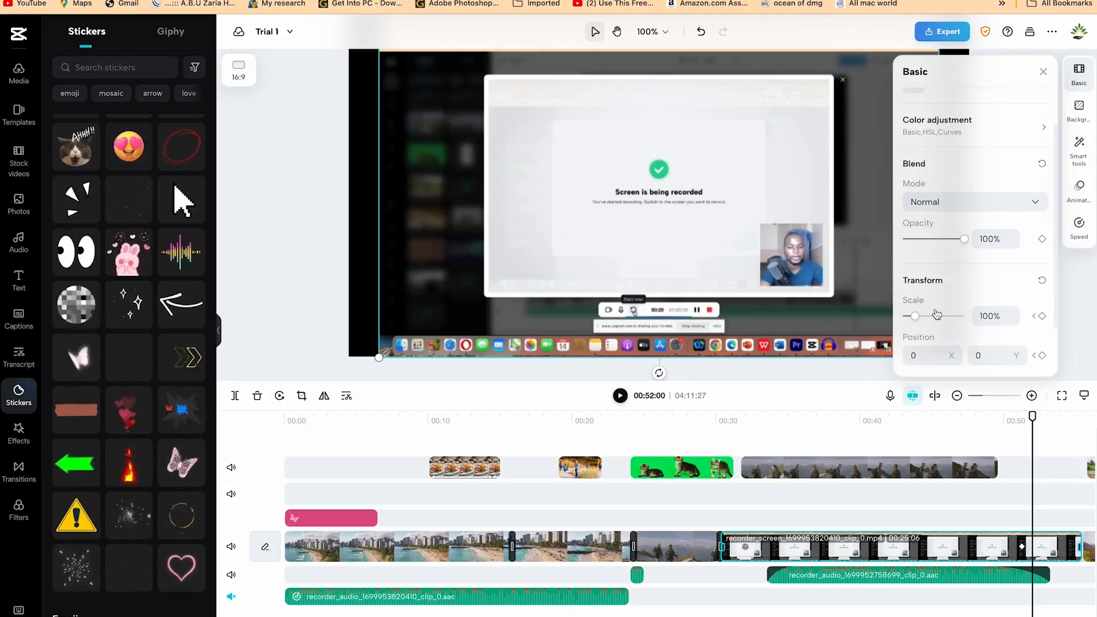
drag(919, 318, 940, 324)
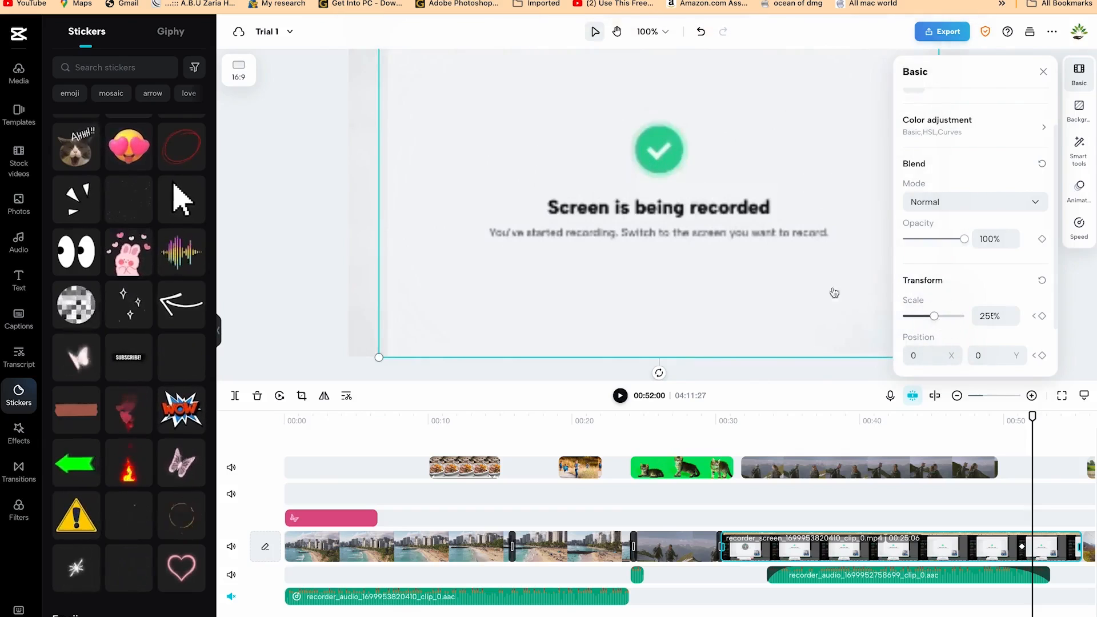
drag(754, 237, 704, 194)
drag(789, 270, 647, 194)
drag(724, 232, 663, 272)
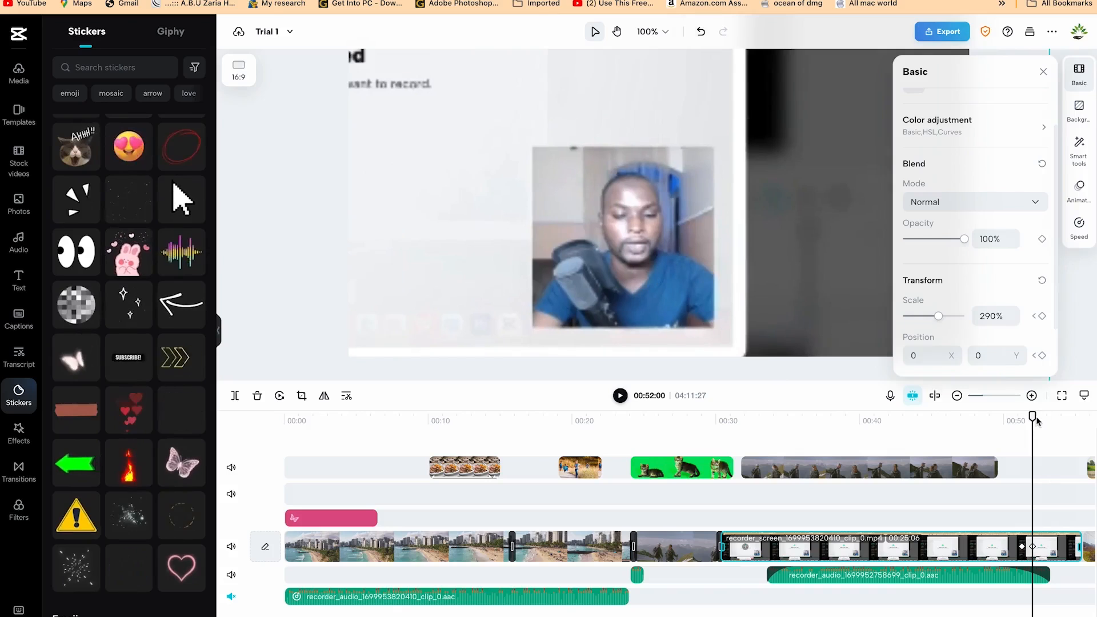
drag(1034, 416, 1044, 419)
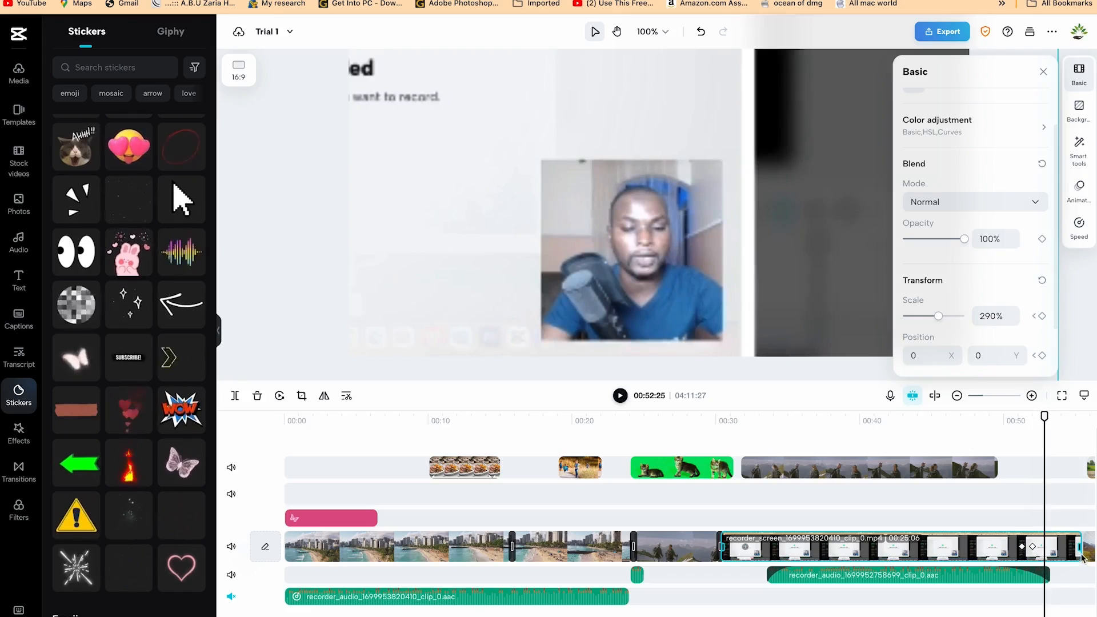
click(1041, 318)
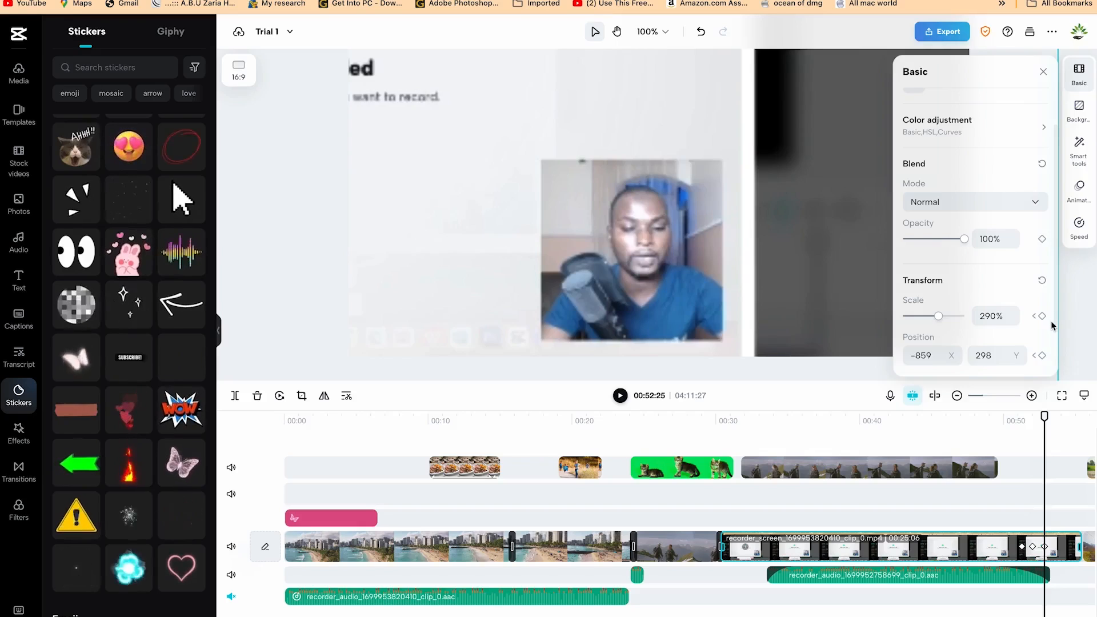
- At 00:53:19, reduce the clip's scale to 166% and move it to X -63, Y 18
drag(1045, 418, 1056, 420)
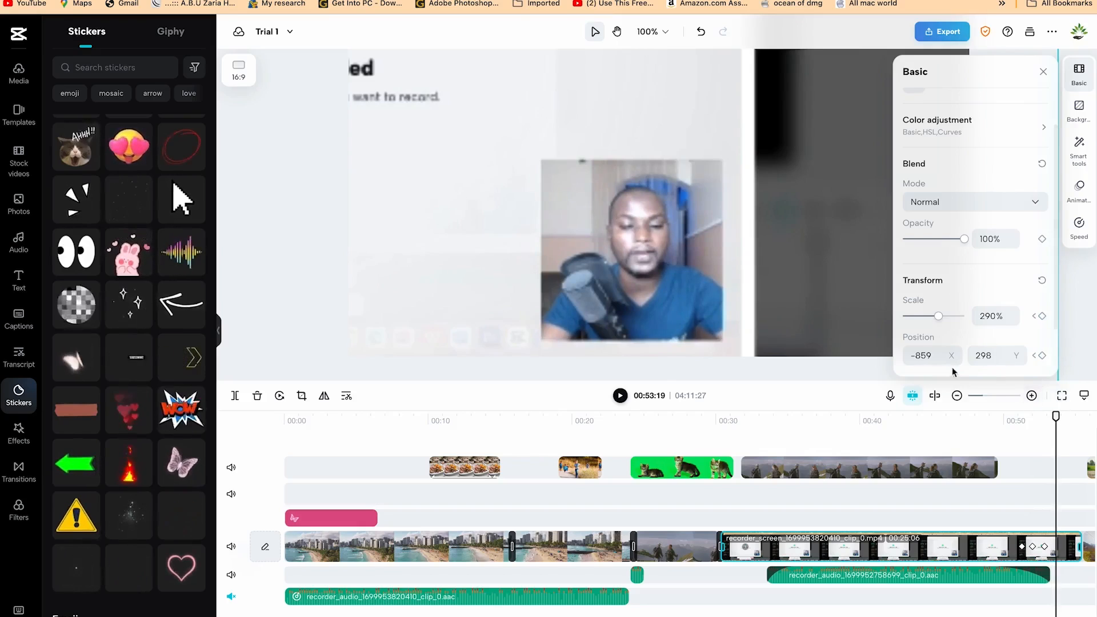
click(932, 315)
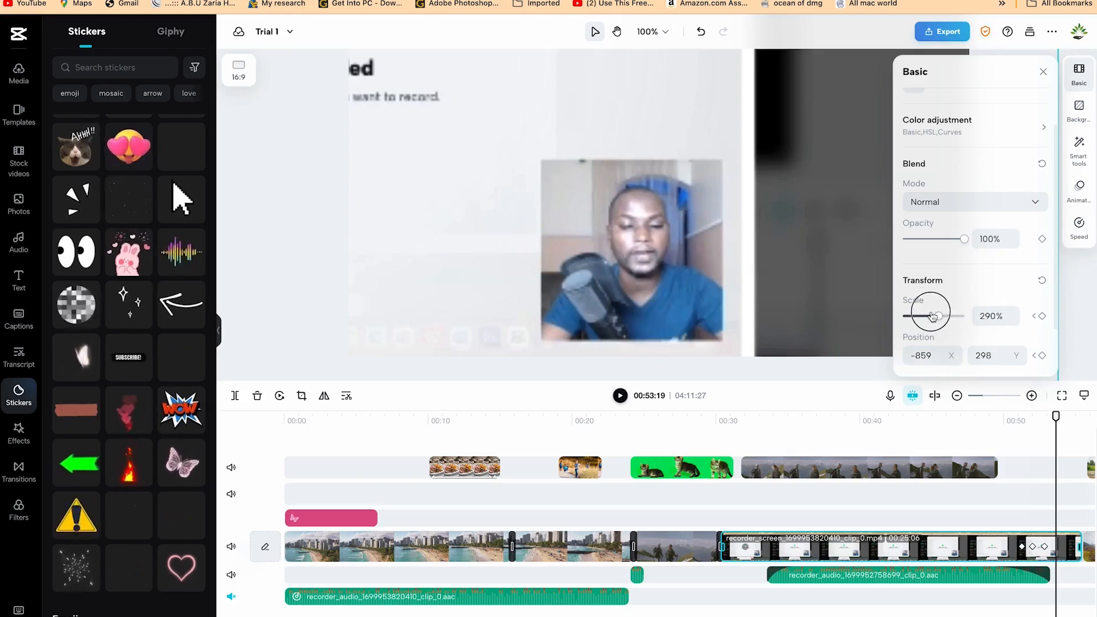
drag(932, 315, 923, 315)
drag(727, 227, 759, 243)
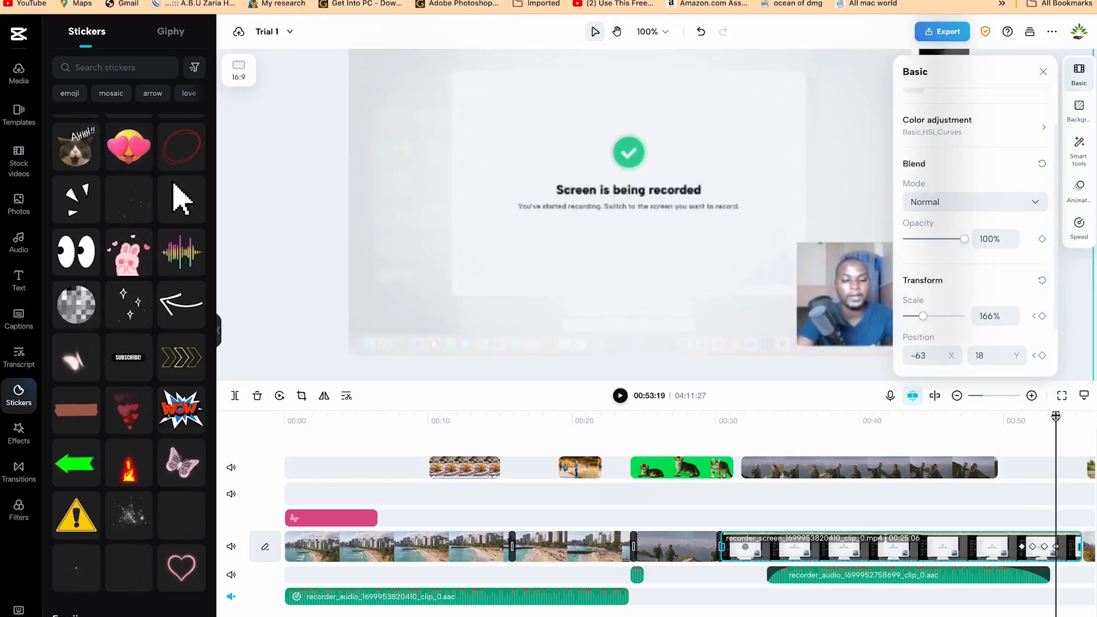
- Play back the screen recording's zoom animation from about 00:50:26
drag(1030, 416, 1015, 411)
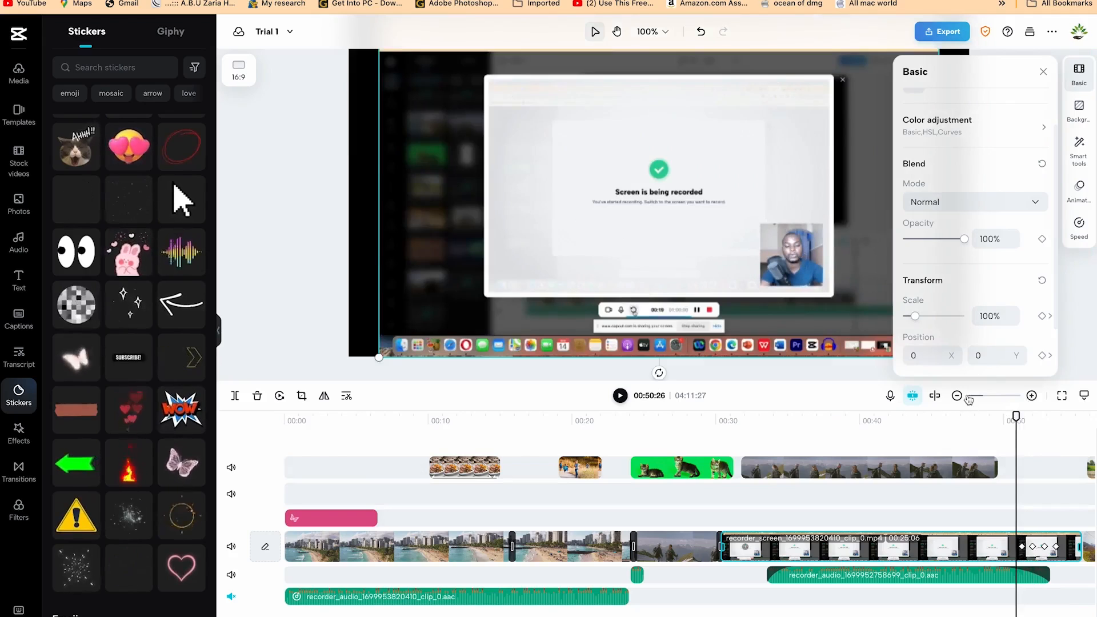
click(1044, 72)
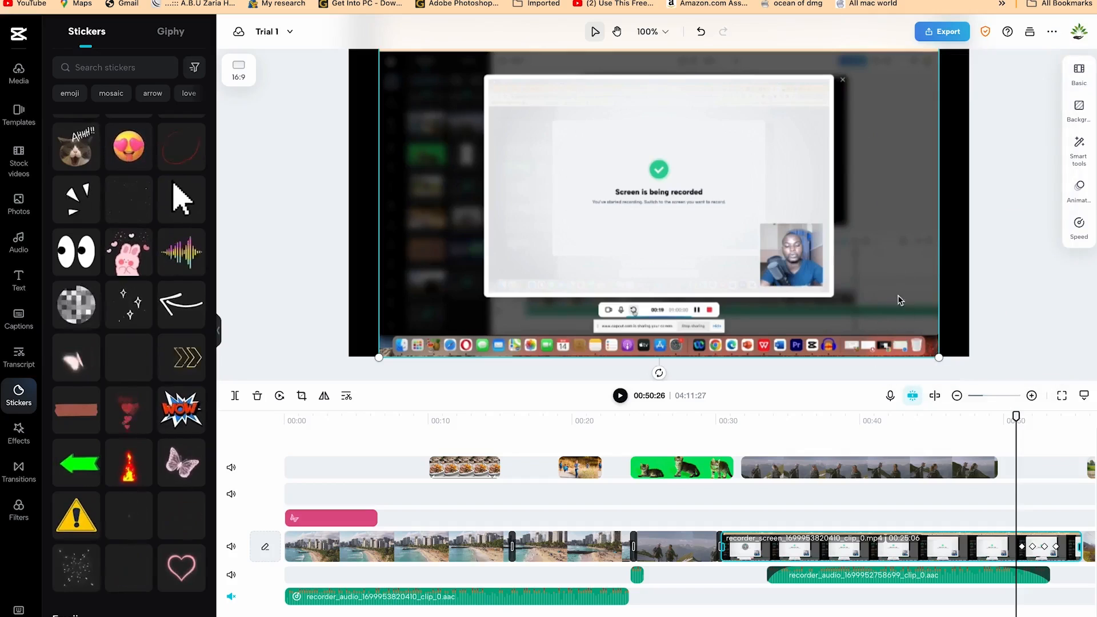
key(space)
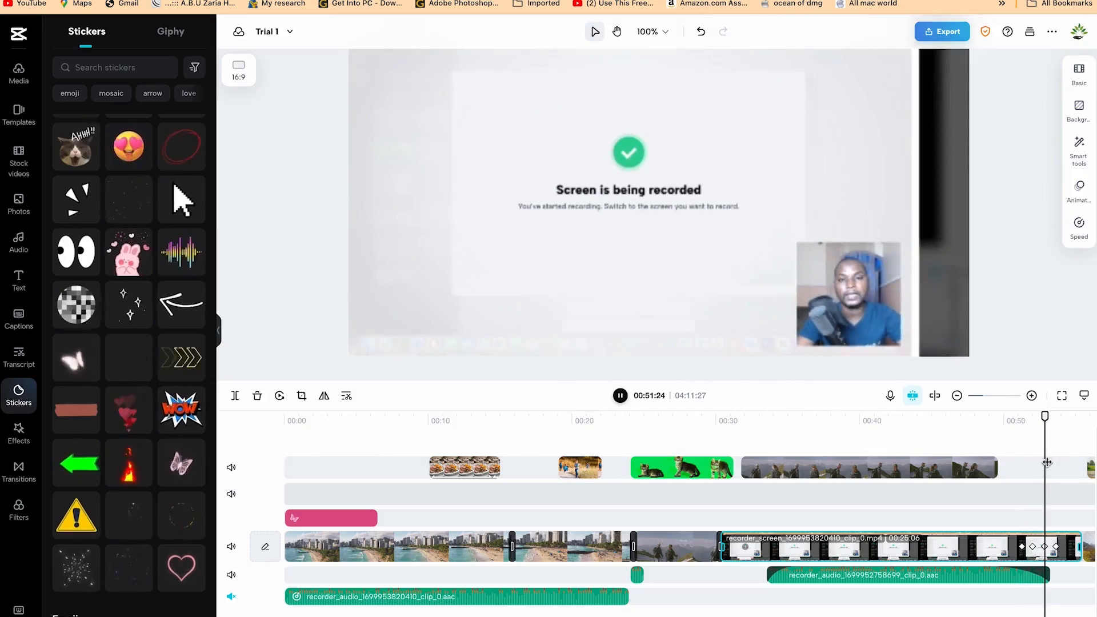
key(space)
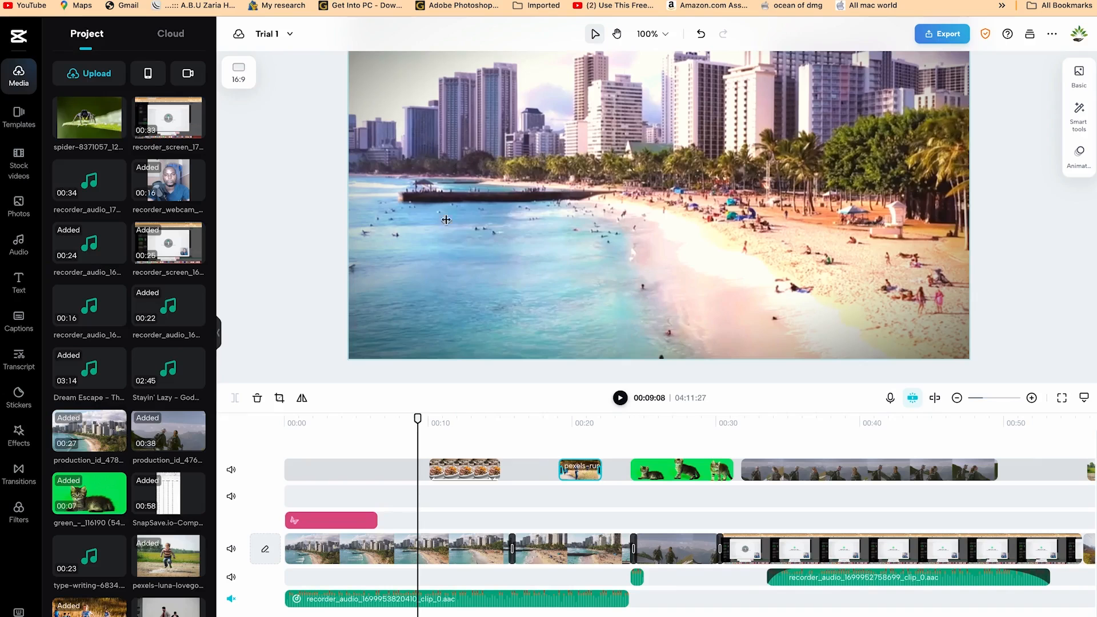
- At 00:20:14, enlarge the photo of the running children to cover most of the frame and place it near the centre
drag(417, 420, 578, 417)
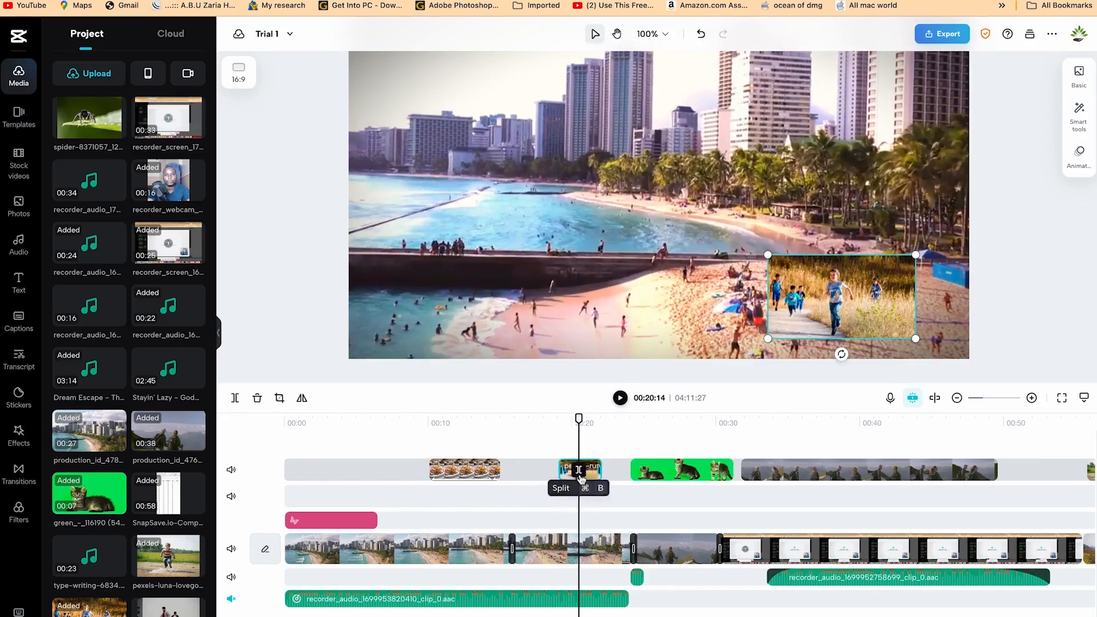
key(ctrl+b)
click(882, 305)
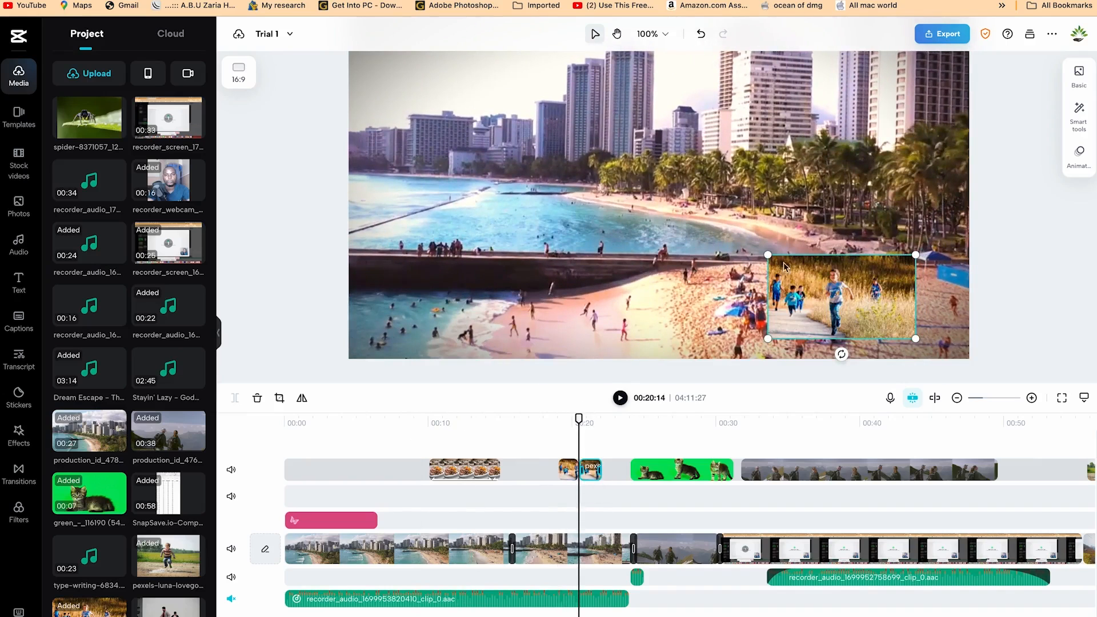
drag(767, 255, 410, 53)
drag(582, 195, 566, 209)
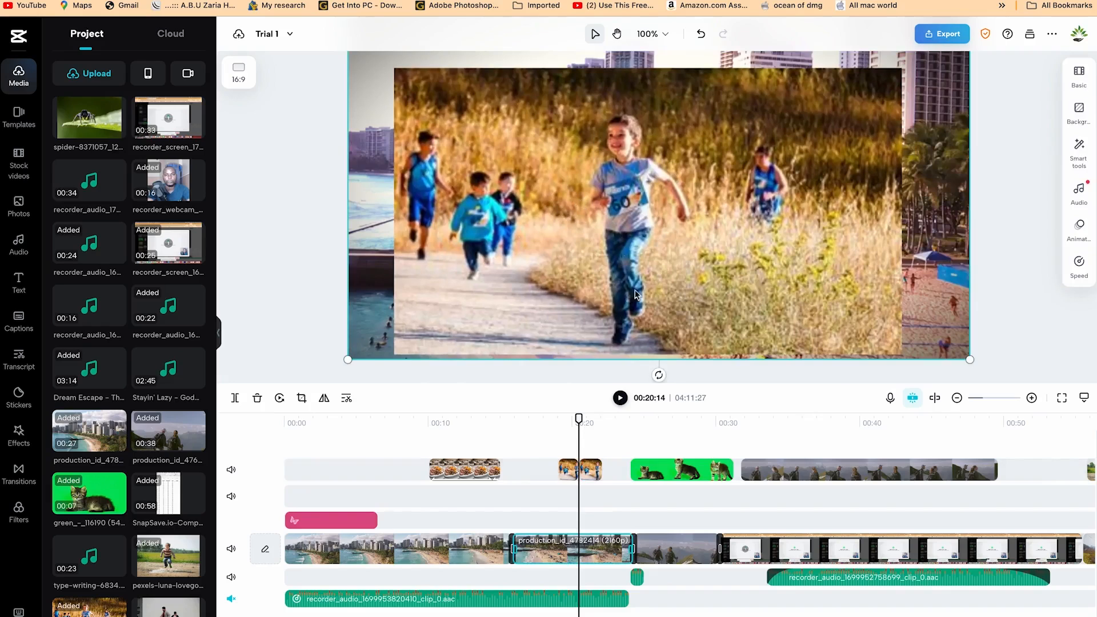
click(581, 470)
drag(597, 193, 584, 212)
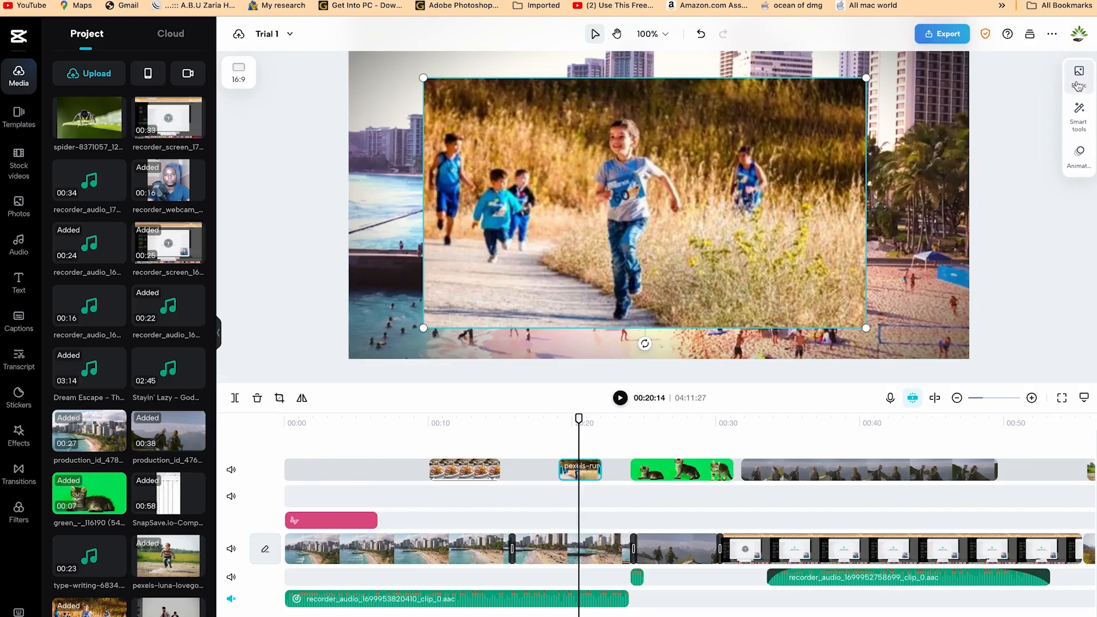
- Automatically remove the background of the running children photo and move the cut-out boy over the water
click(1078, 112)
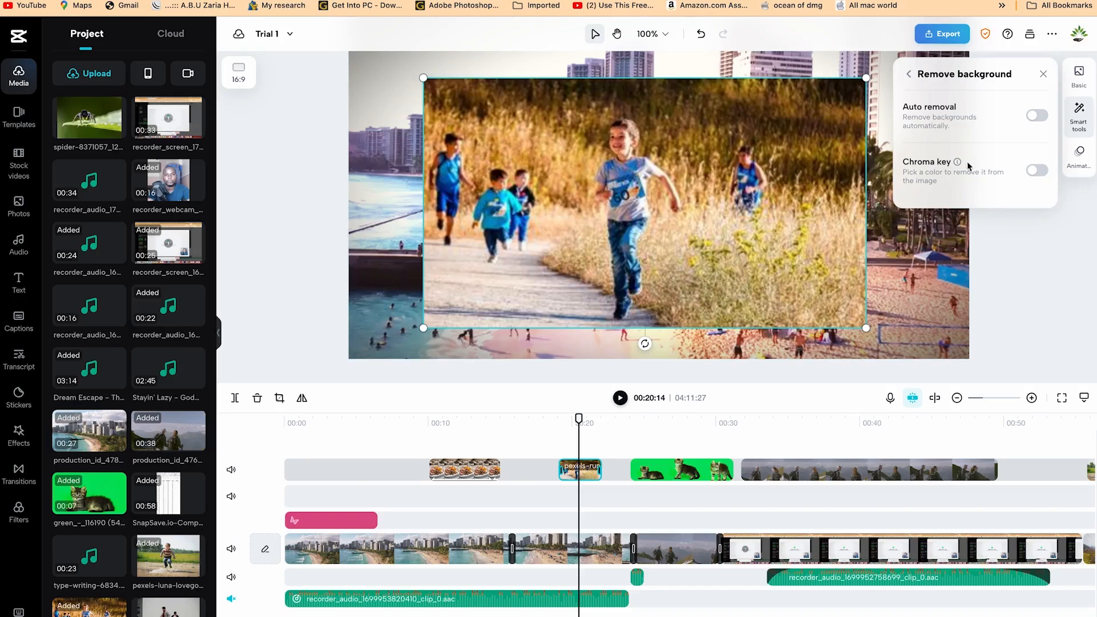
click(1038, 115)
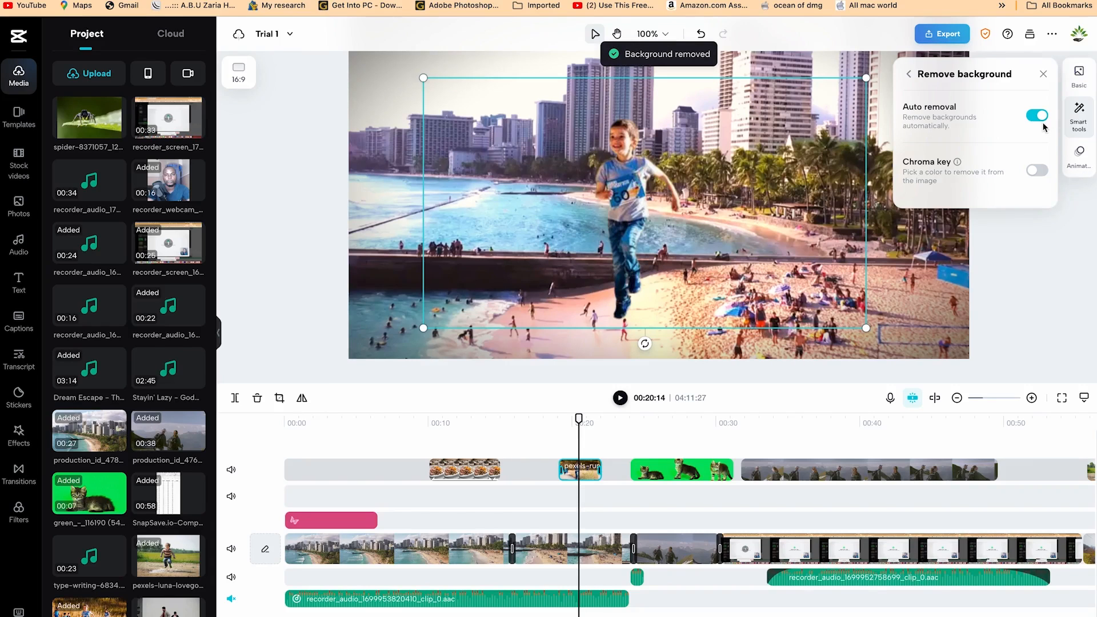
drag(675, 201, 522, 180)
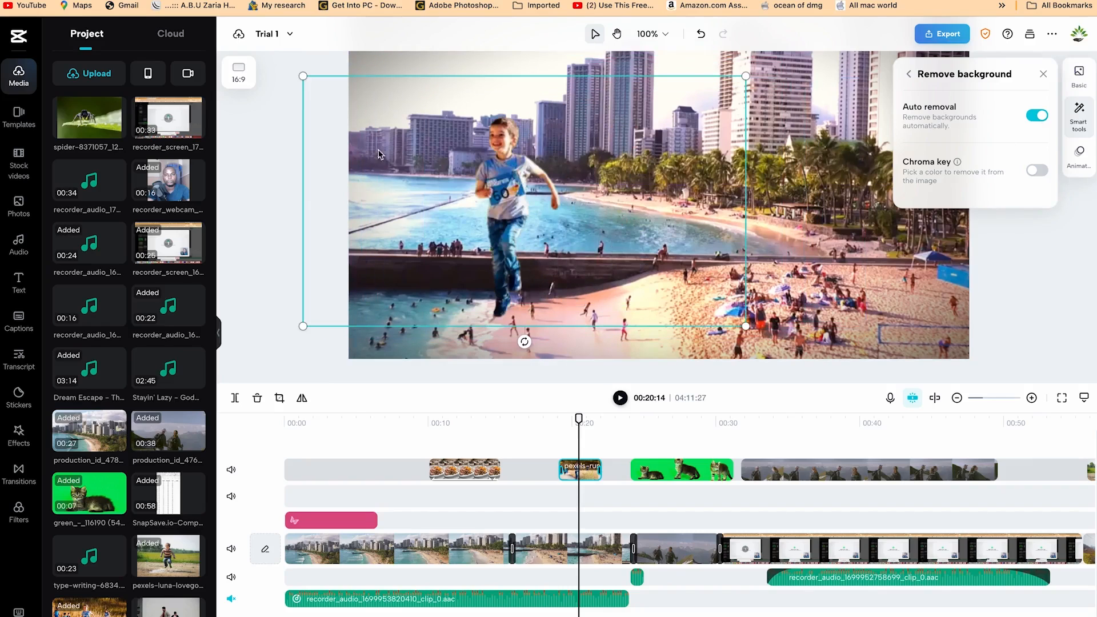
- Shrink the cut-out boy to roughly the size of the beach visitors and stand him on the pier among the people
drag(303, 80, 607, 270)
drag(681, 289, 919, 293)
drag(823, 240, 881, 284)
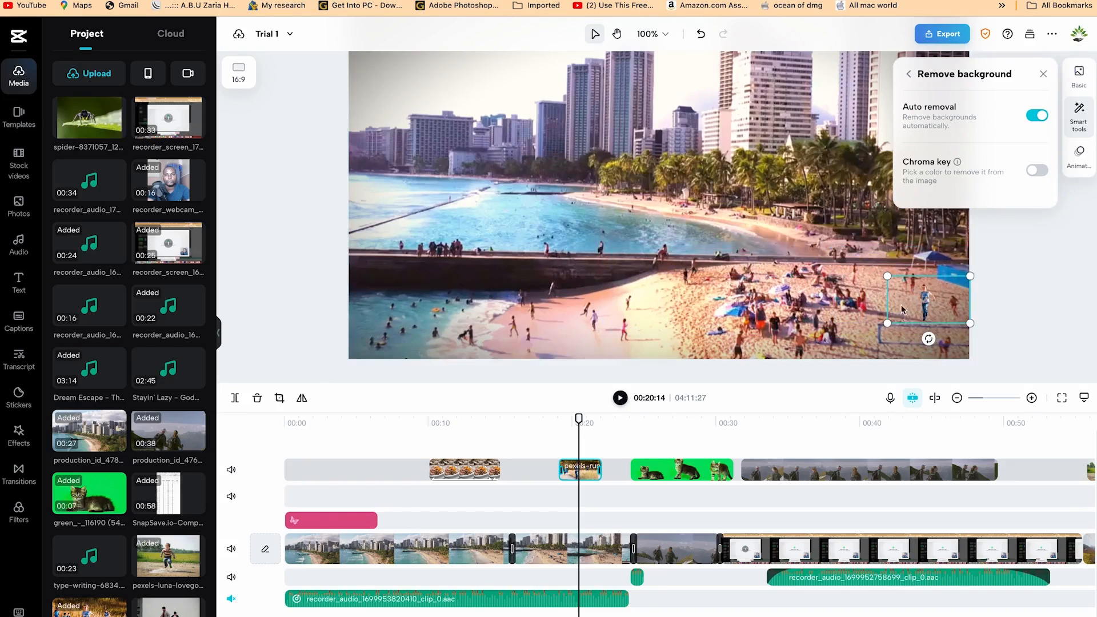
drag(916, 312, 510, 246)
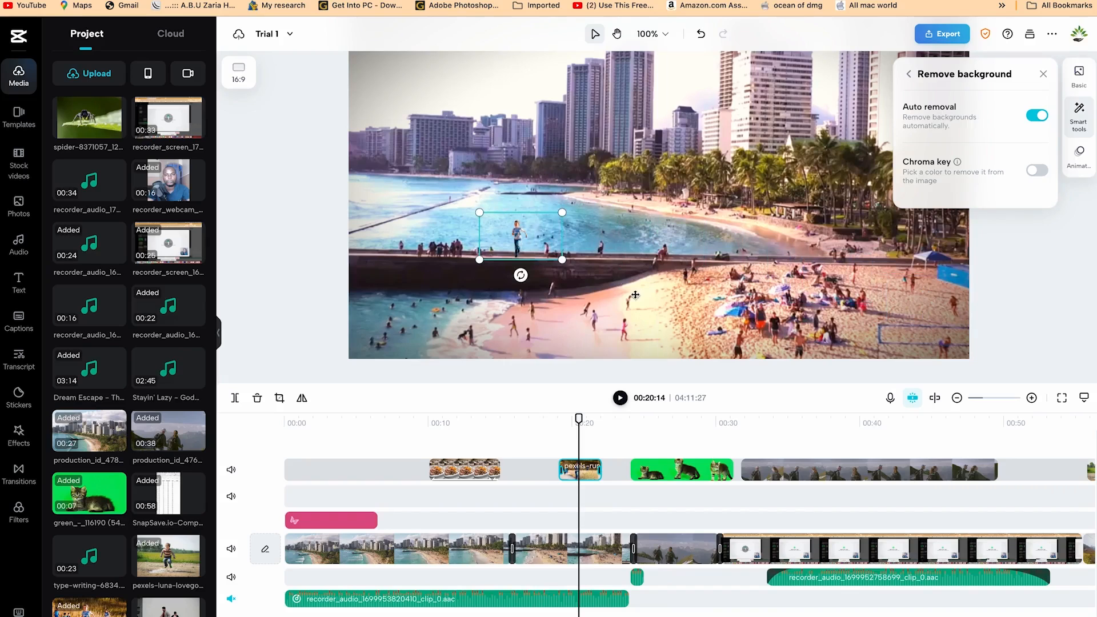
click(607, 277)
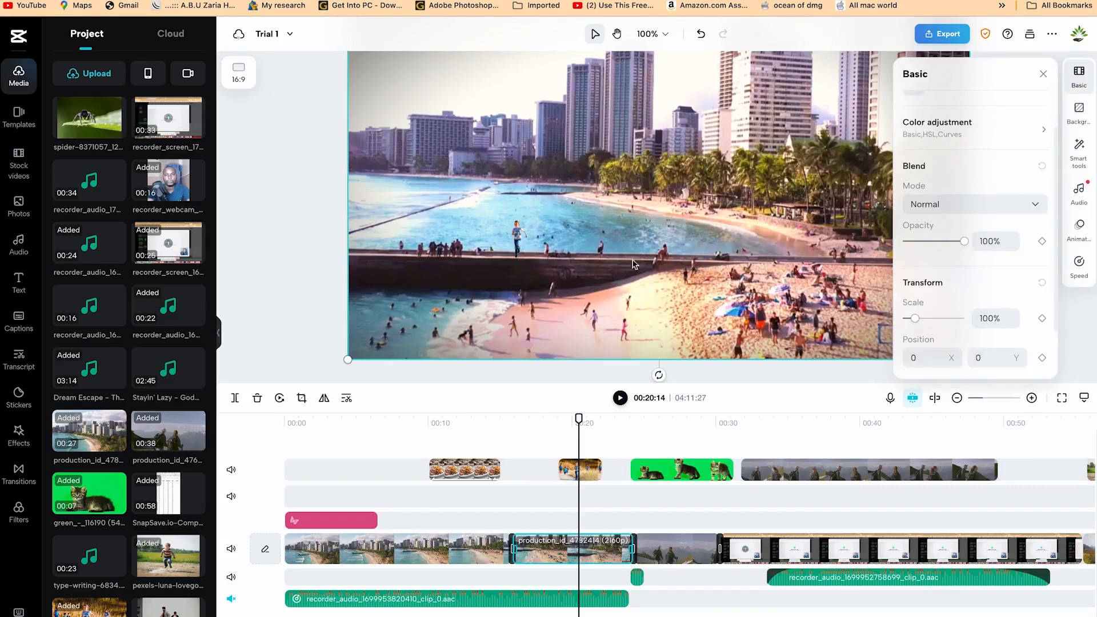
click(521, 246)
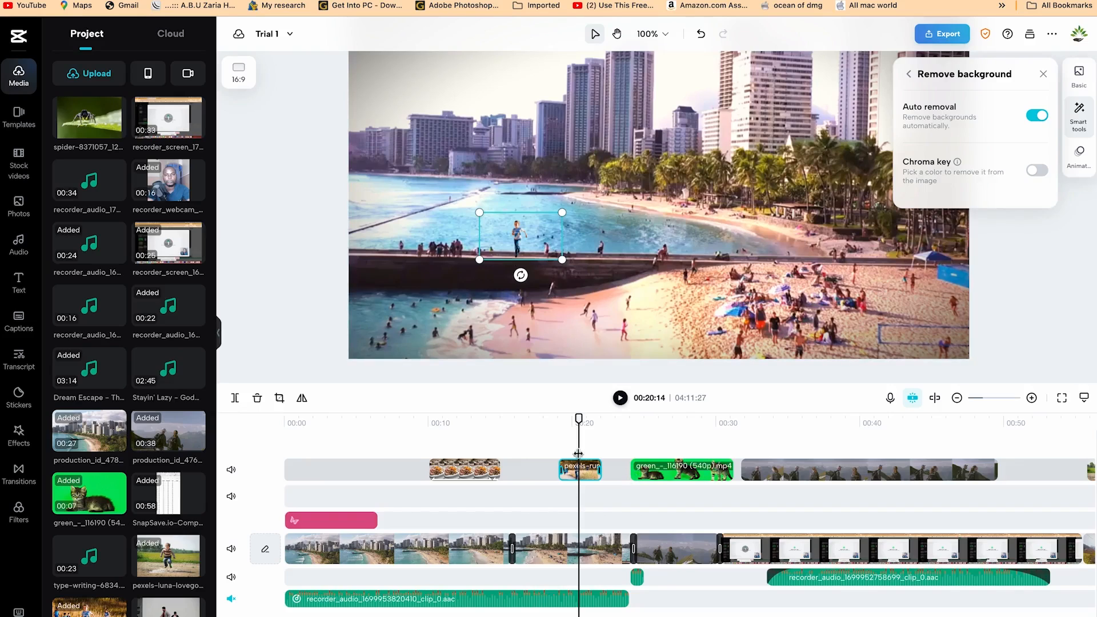
- Add the spider image to the empty overlay track right after the butterfly sticker ends, and view it at 00:08:24
drag(97, 123, 378, 503)
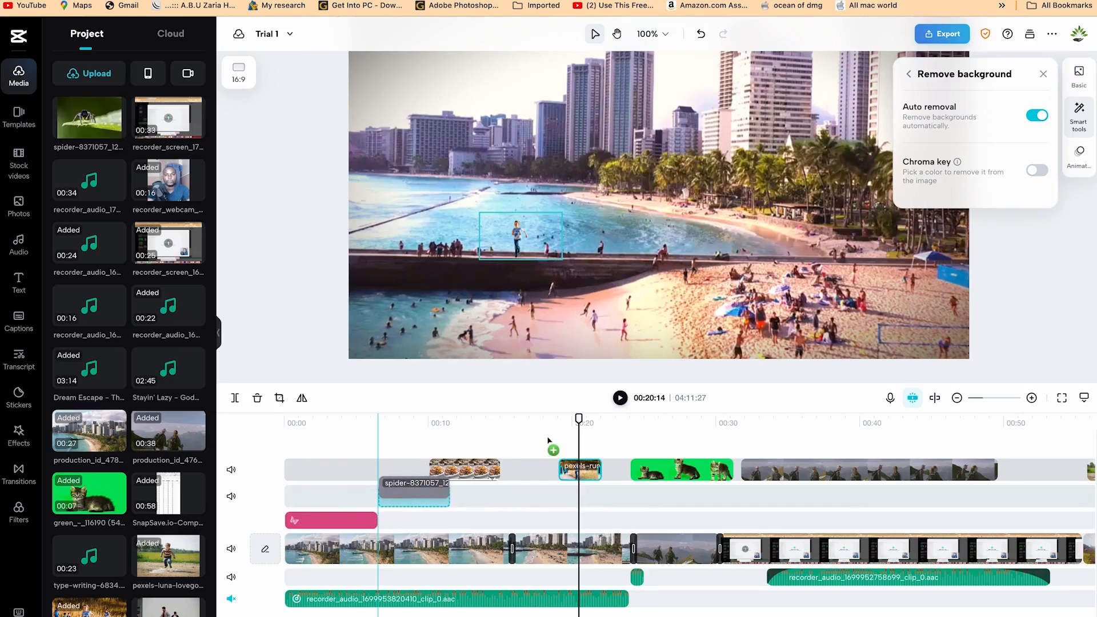
drag(579, 419, 411, 441)
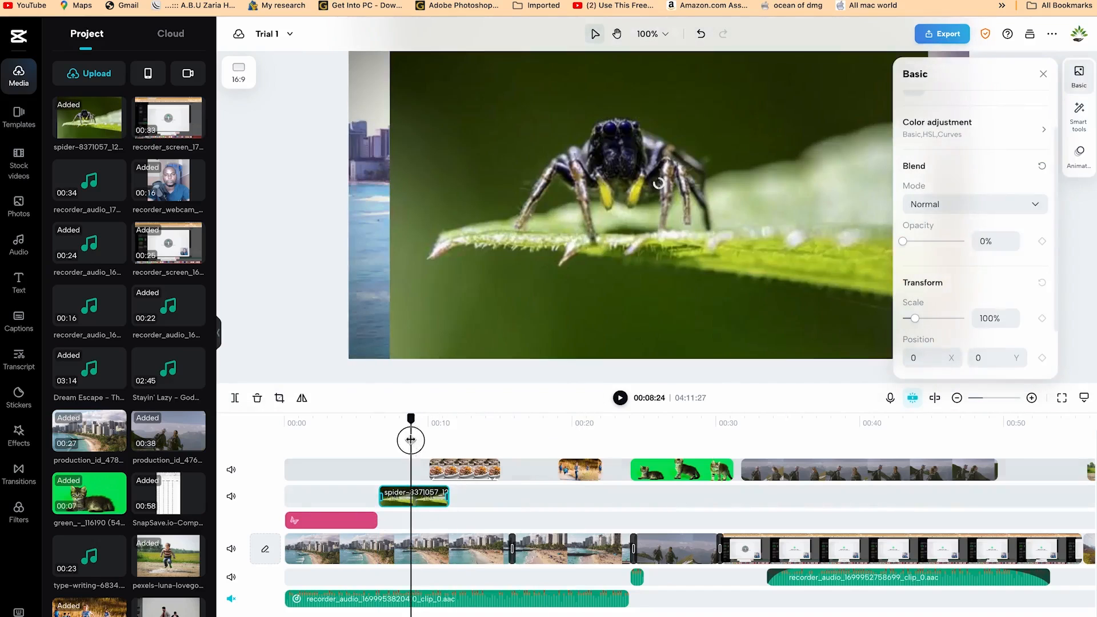
- Turn on chroma key for the spider image and pick the dark green background below the leaf as the colour to remove
click(1043, 73)
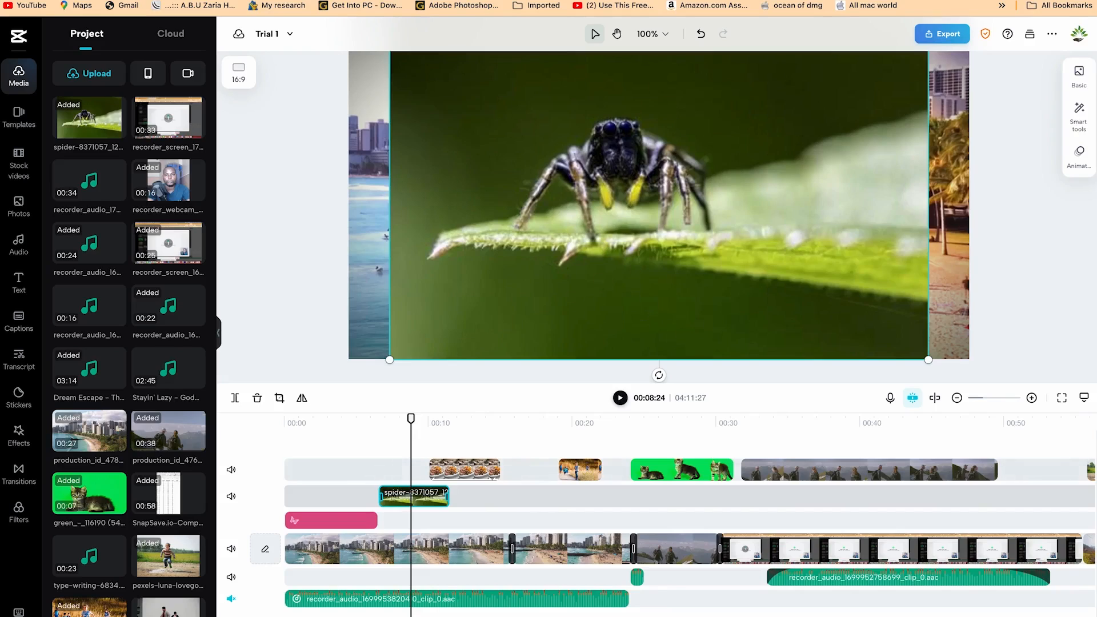
click(1078, 120)
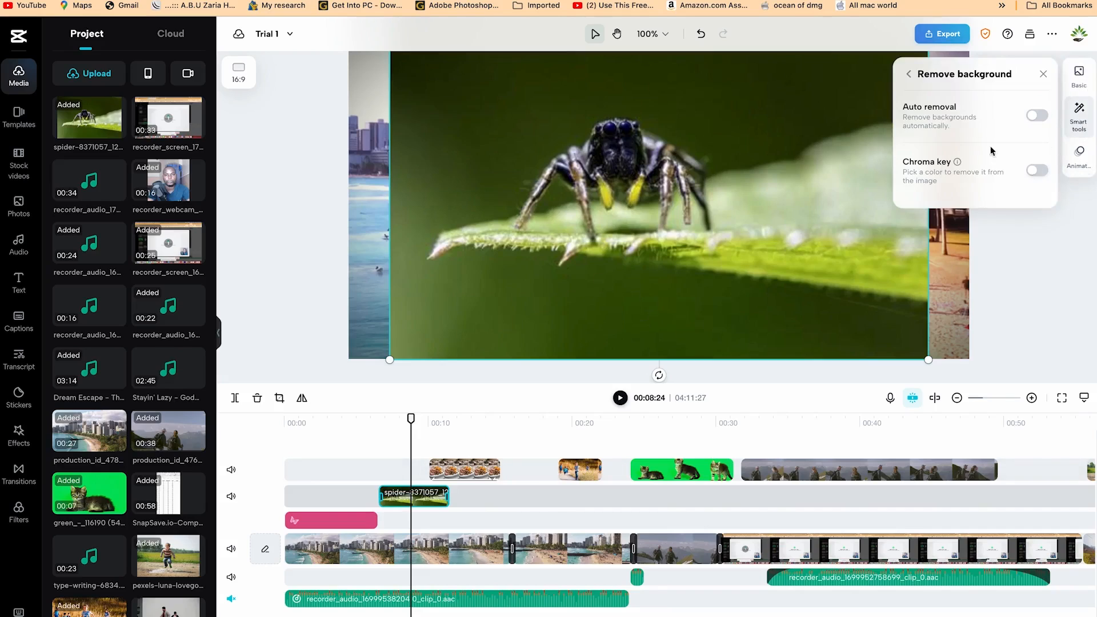
click(1038, 172)
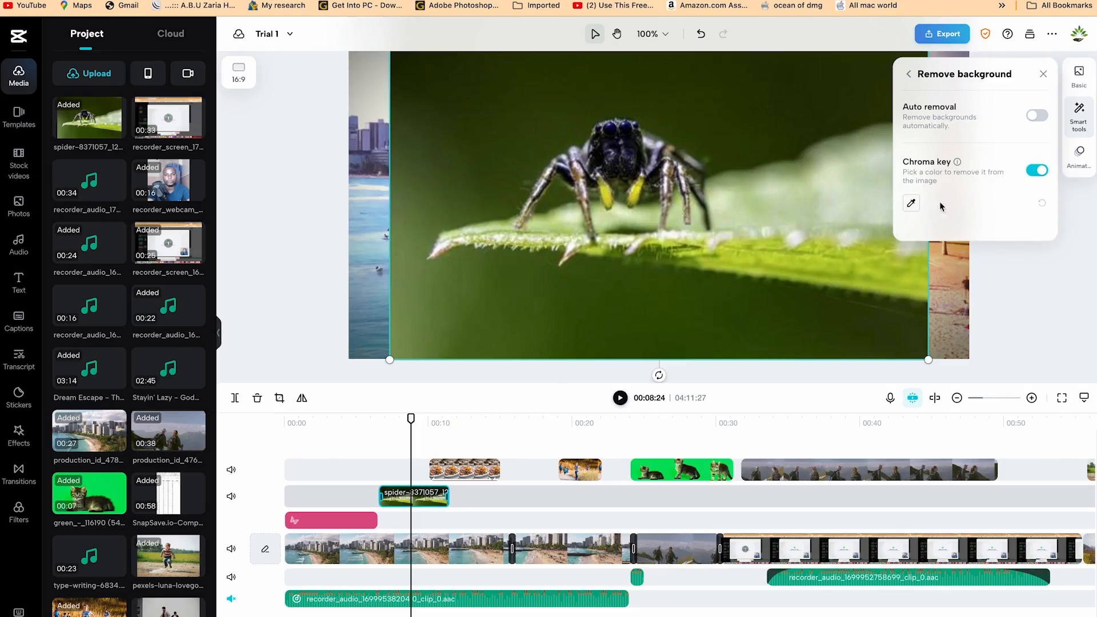
click(911, 204)
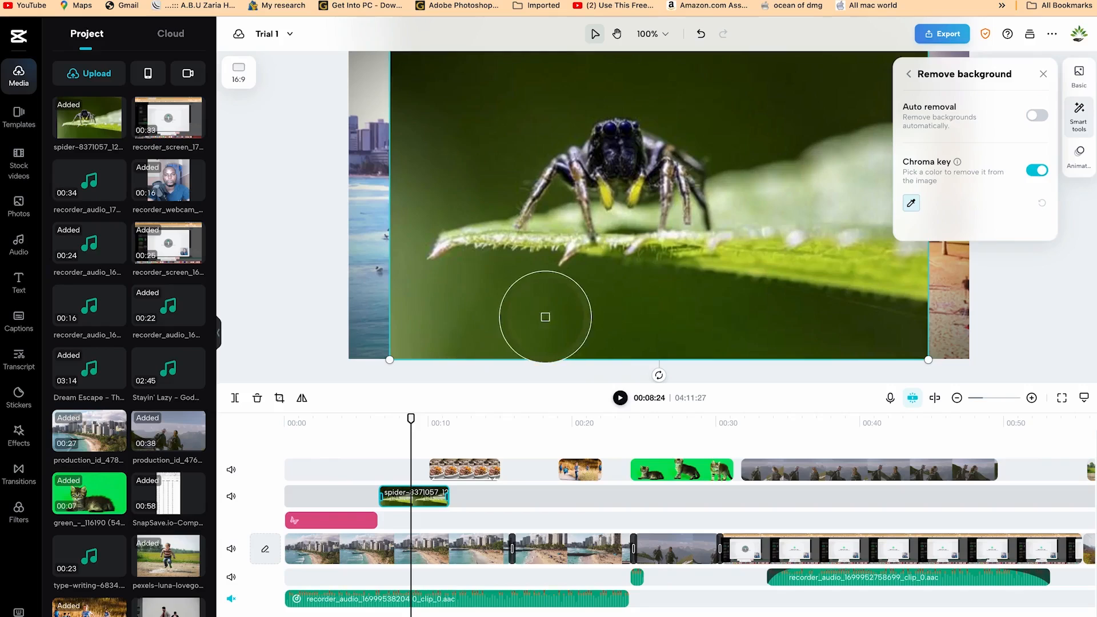
click(588, 316)
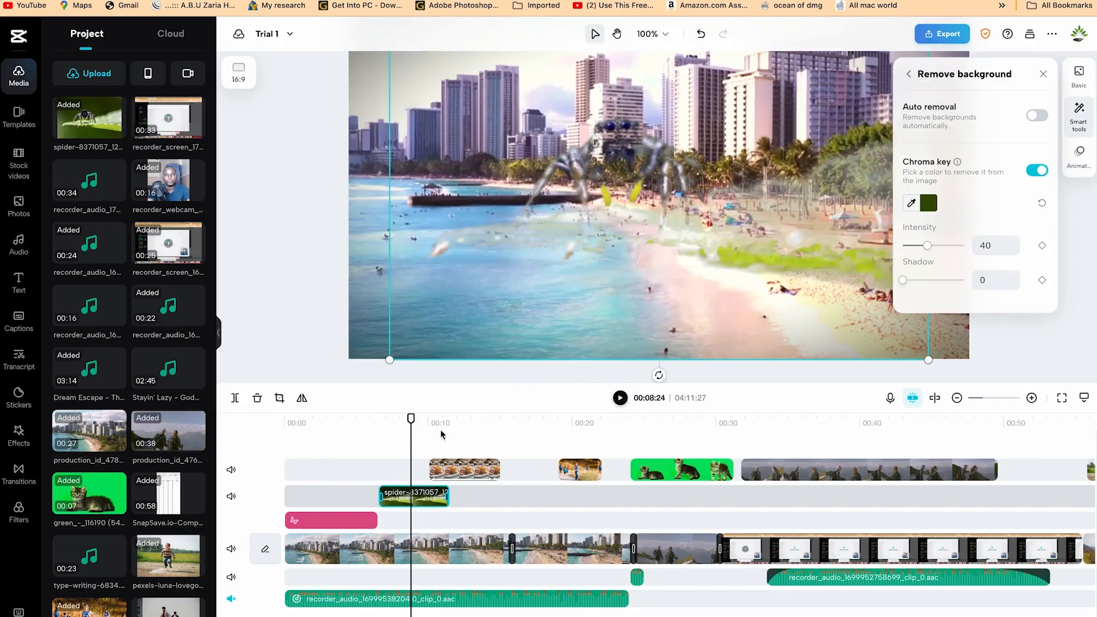
- Automatically remove the green background of the kitten clip, working from 00:26:26 on the timeline
drag(410, 418, 671, 444)
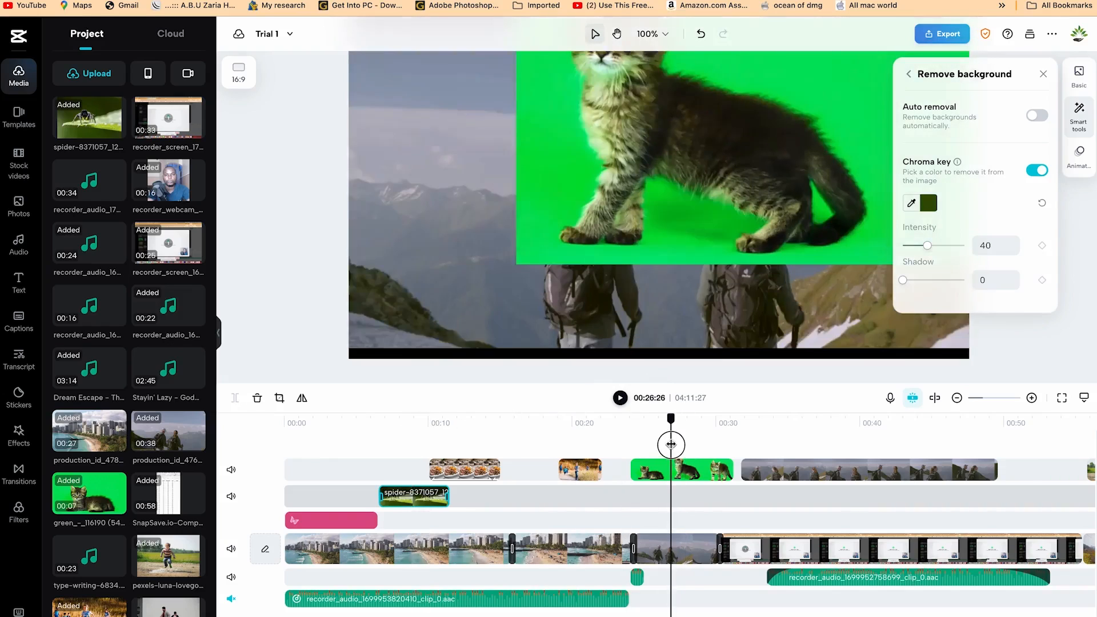
click(665, 476)
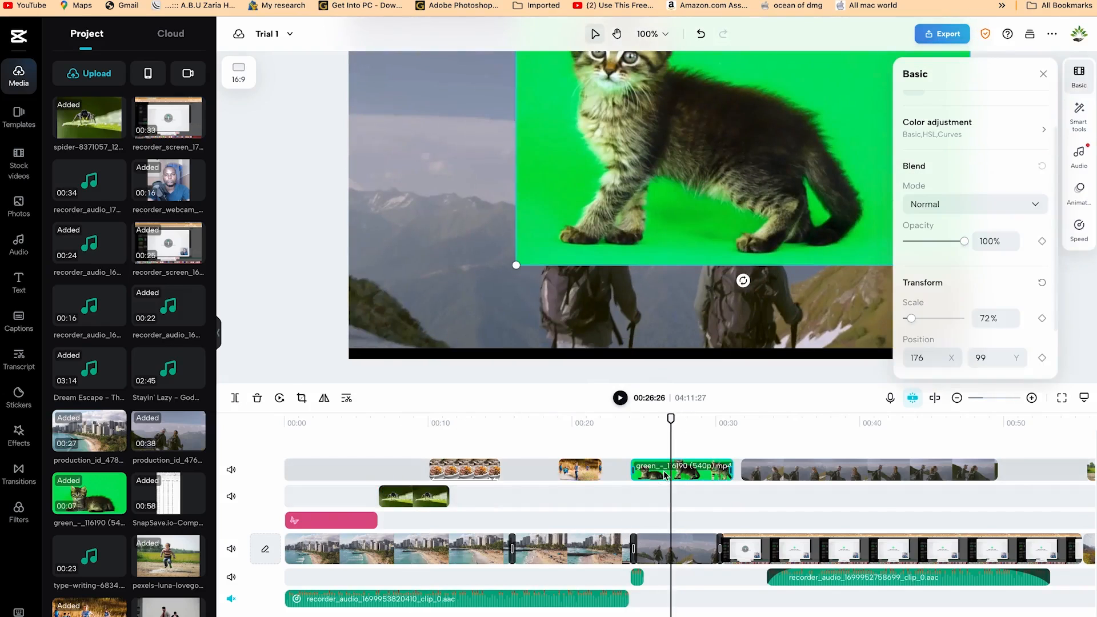
scroll(673, 184, up, 3)
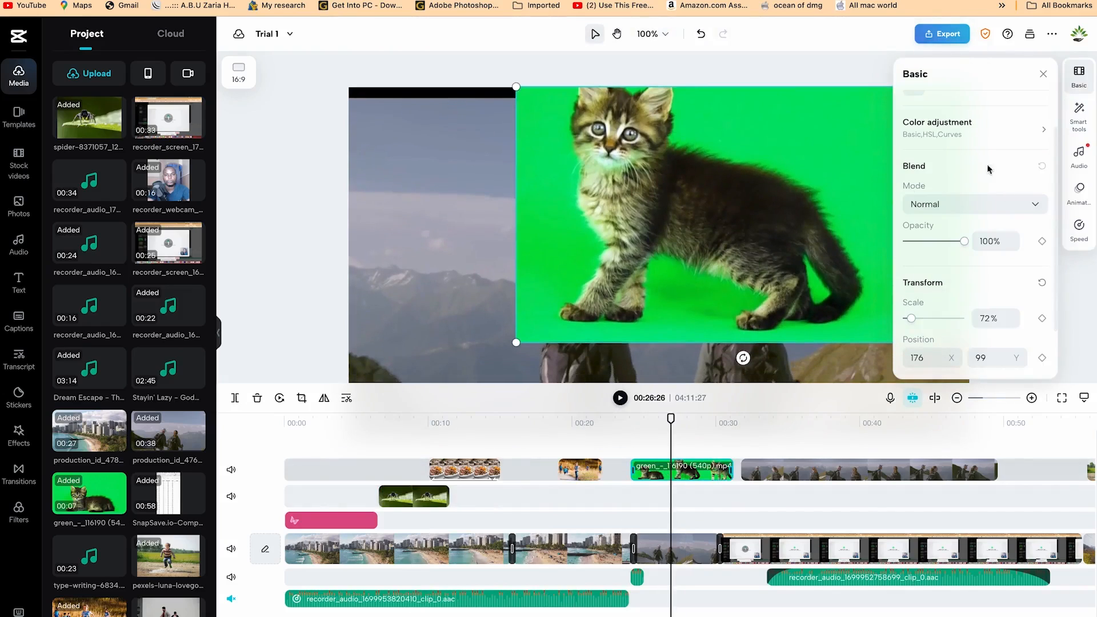
click(1043, 74)
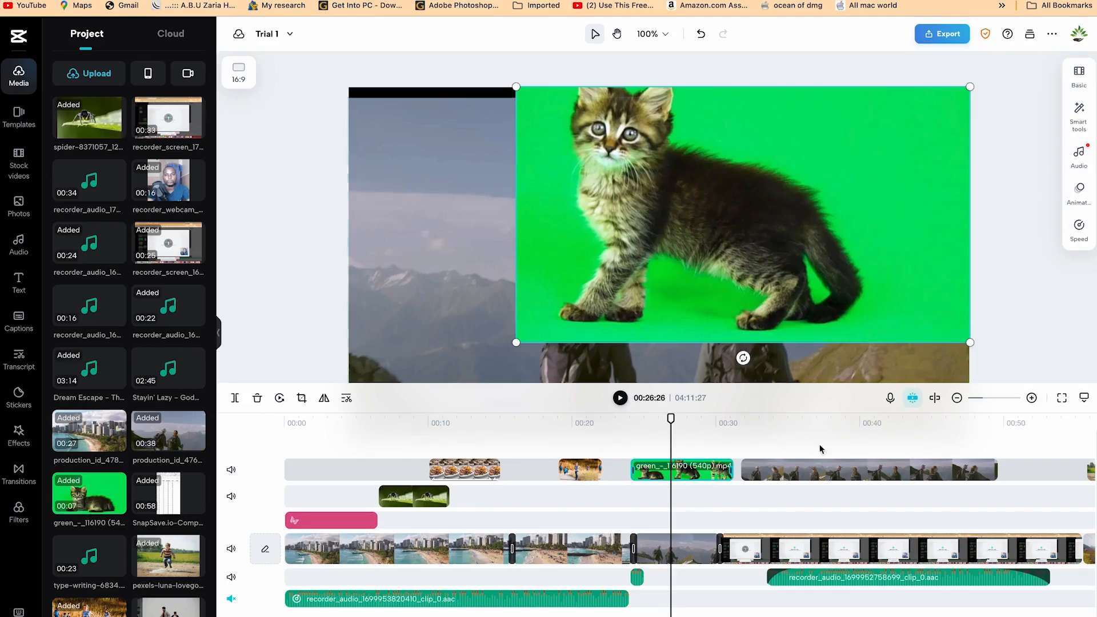
click(1079, 121)
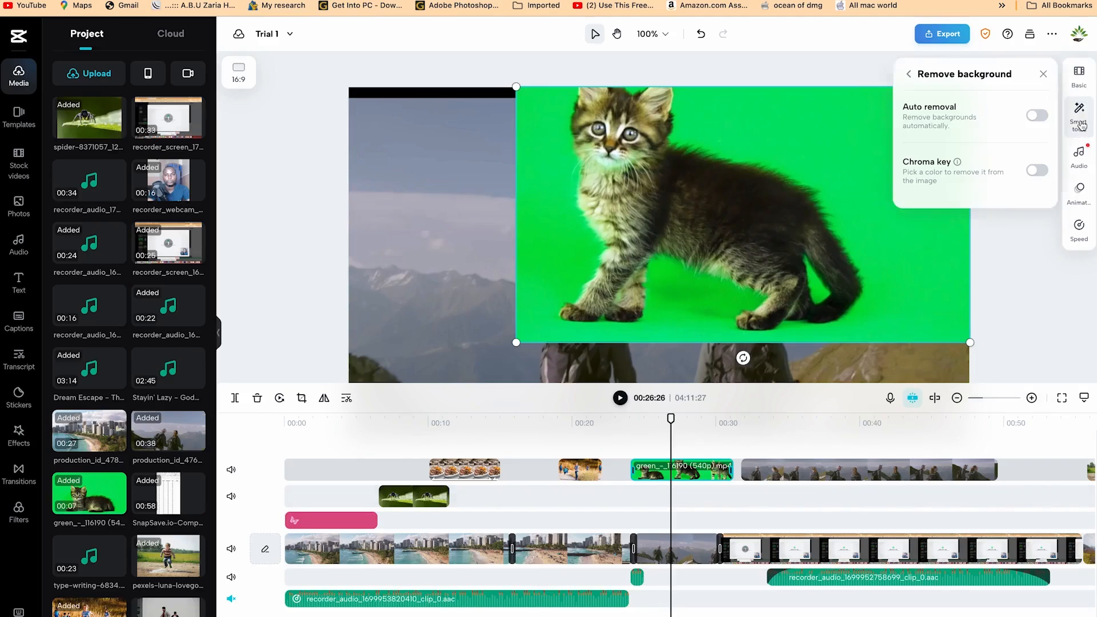
click(1045, 120)
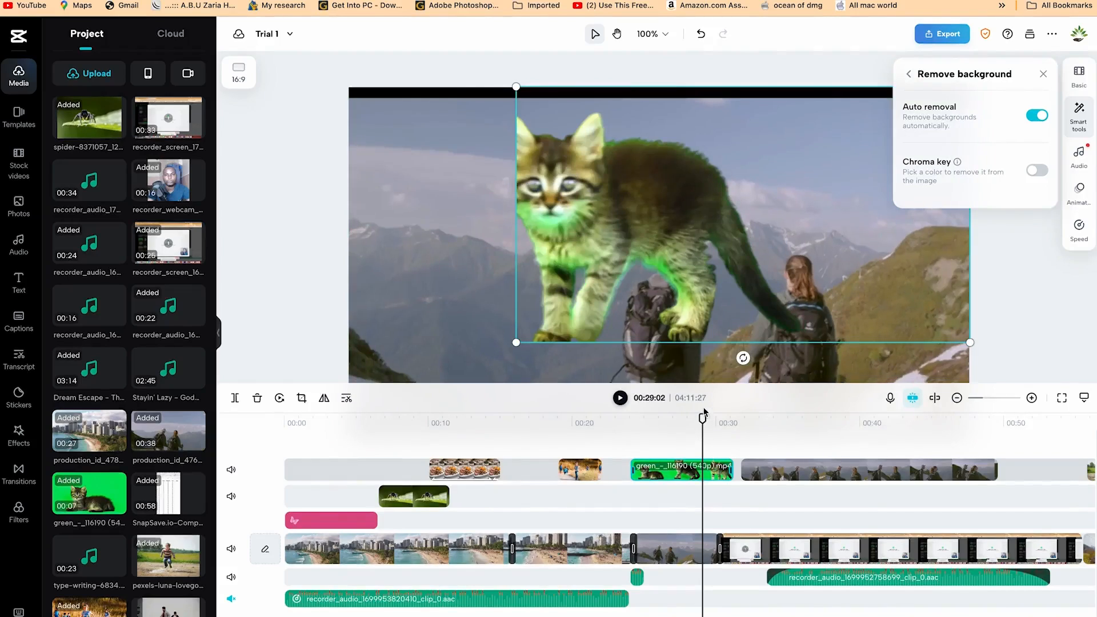
- At 00:27:02, shrink the cut-out kitten and place it in the open sky beside the hikers, and preview the result
drag(702, 418, 674, 417)
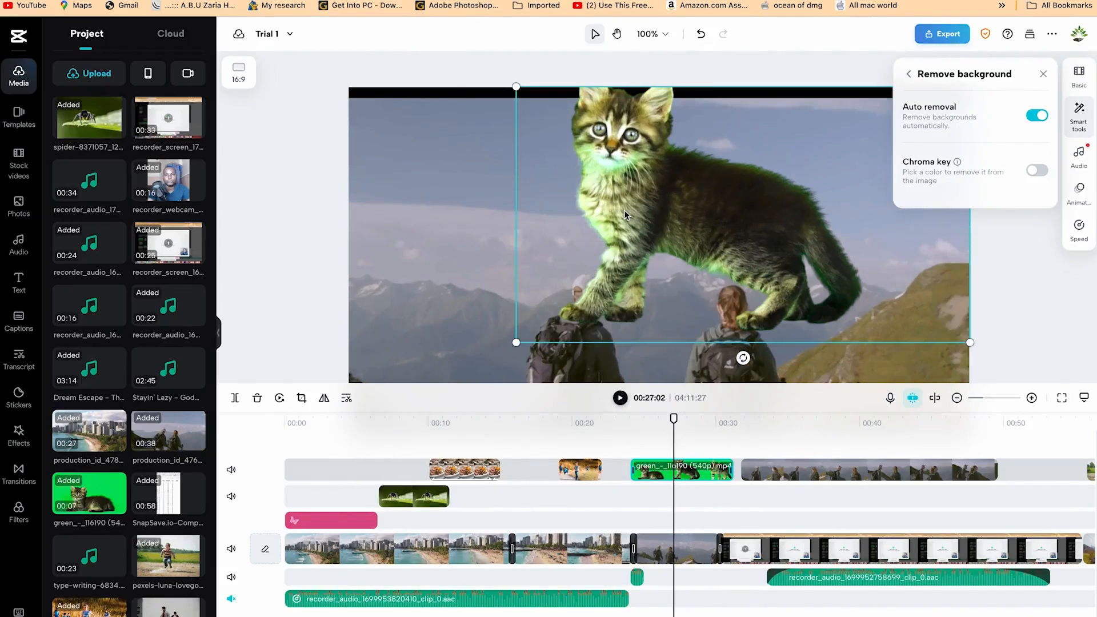
drag(515, 87, 437, 229)
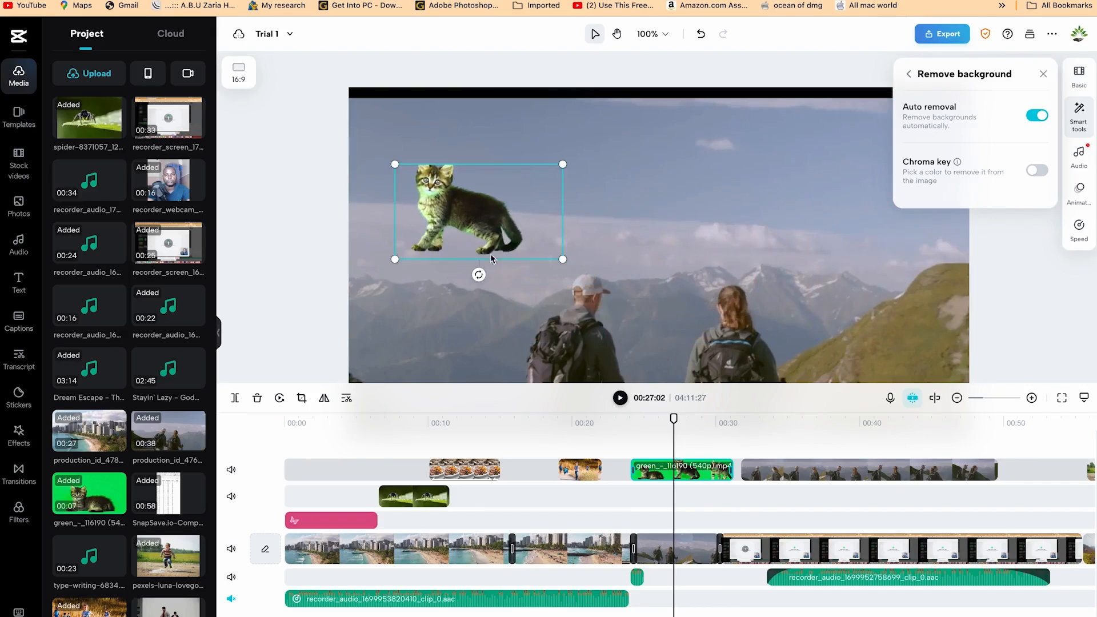
key(space)
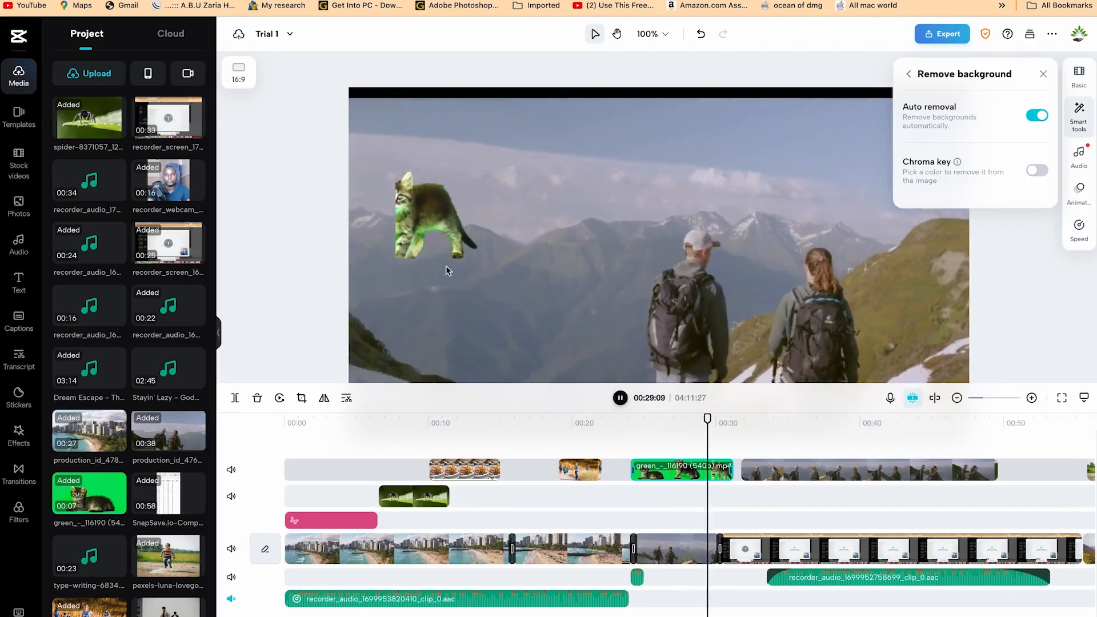
click(450, 257)
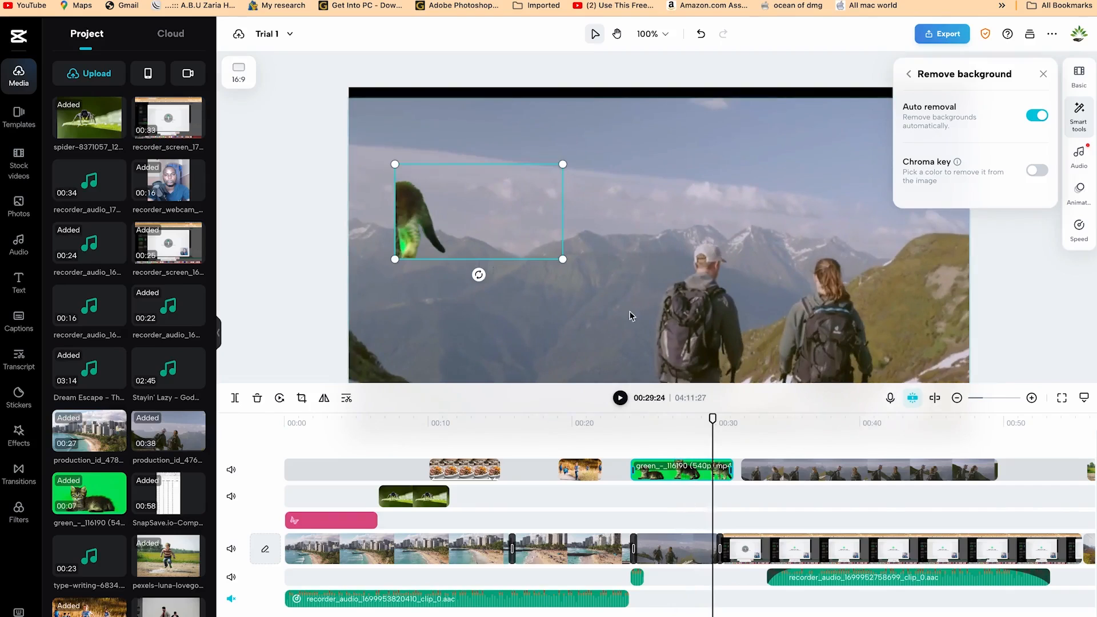
drag(712, 418, 690, 418)
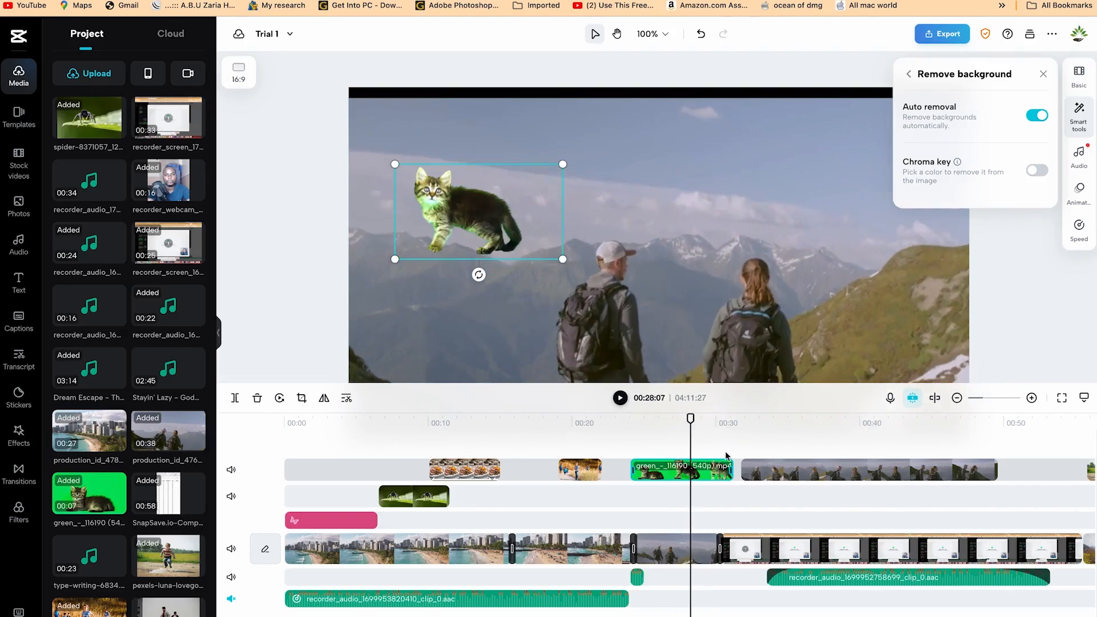
- Add the photo of the walking family to the spider image's overlay track where the grilled meat clip ends, and open its background removal options at 00:17:00
drag(690, 418, 586, 412)
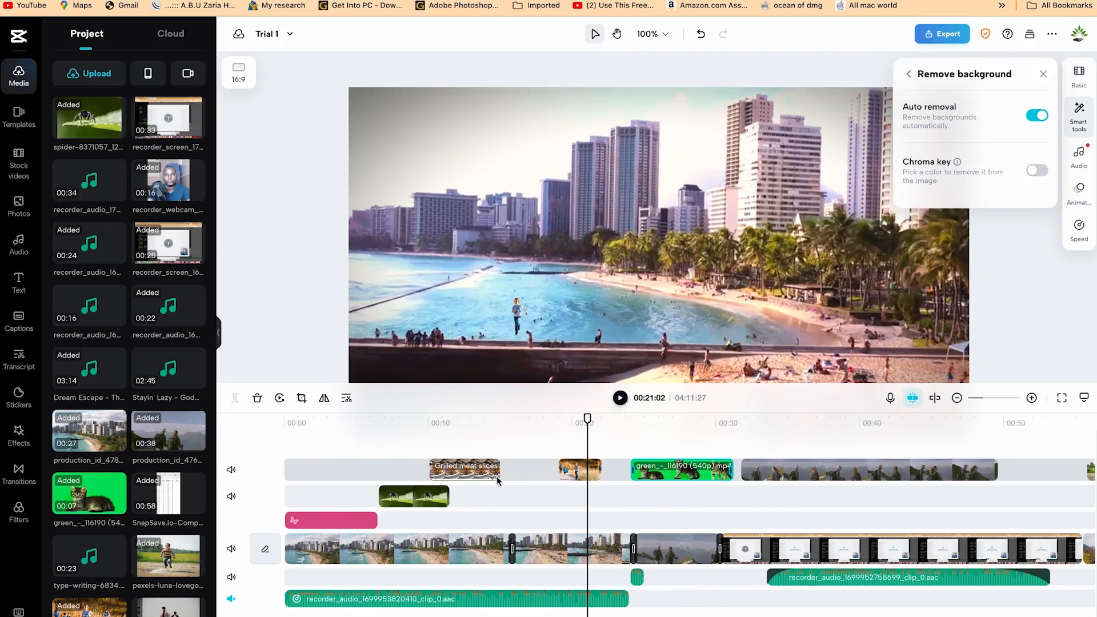
scroll(171, 531, down, 2)
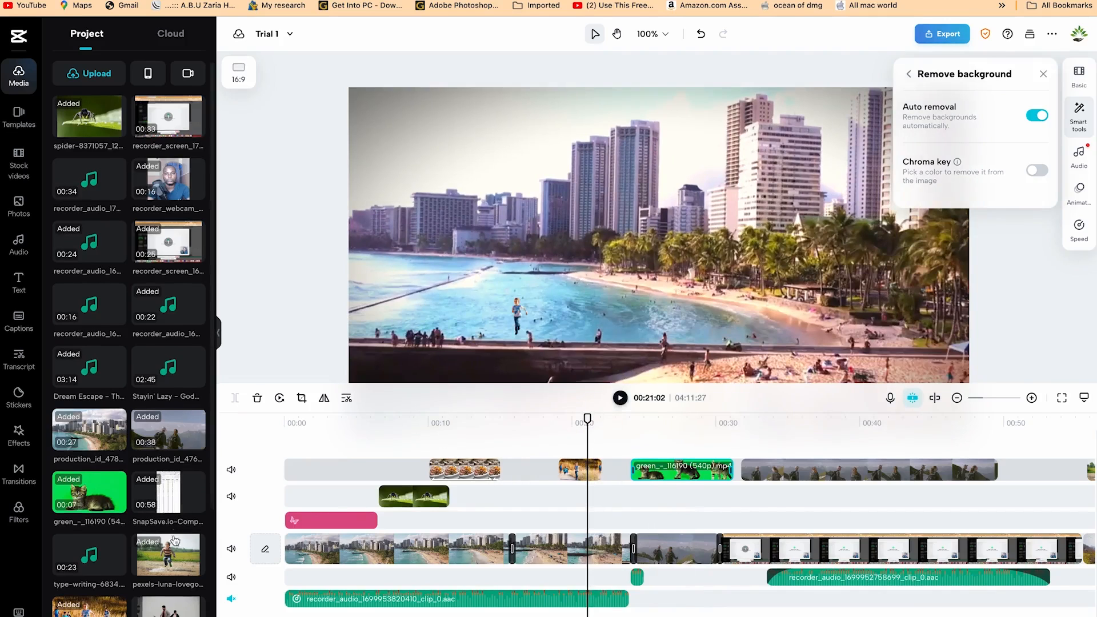
scroll(175, 541, down, 2)
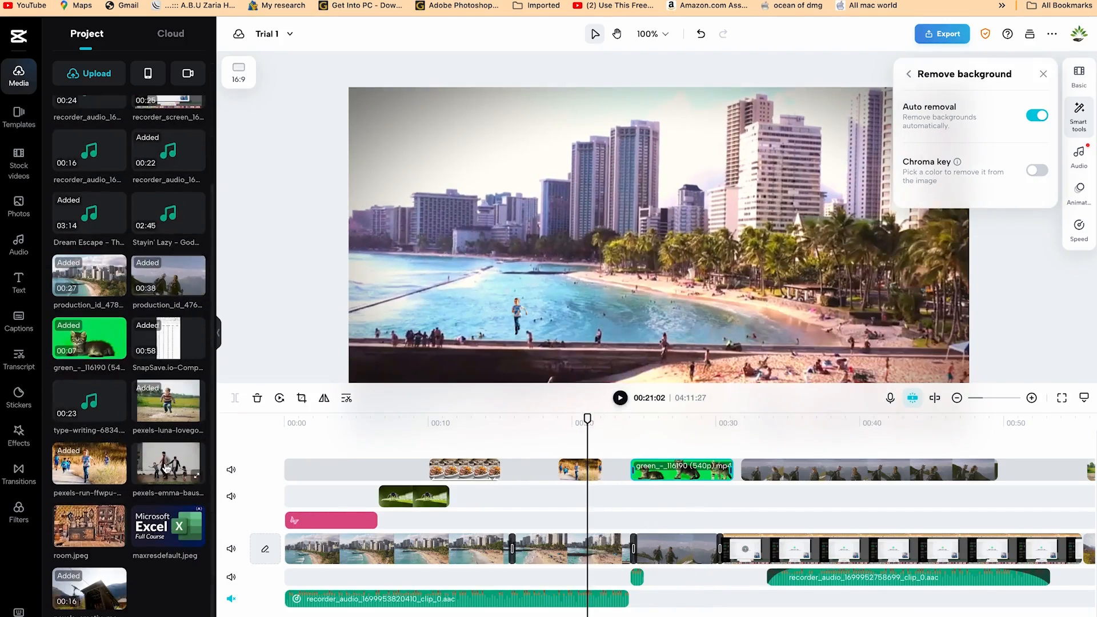
drag(172, 470, 593, 448)
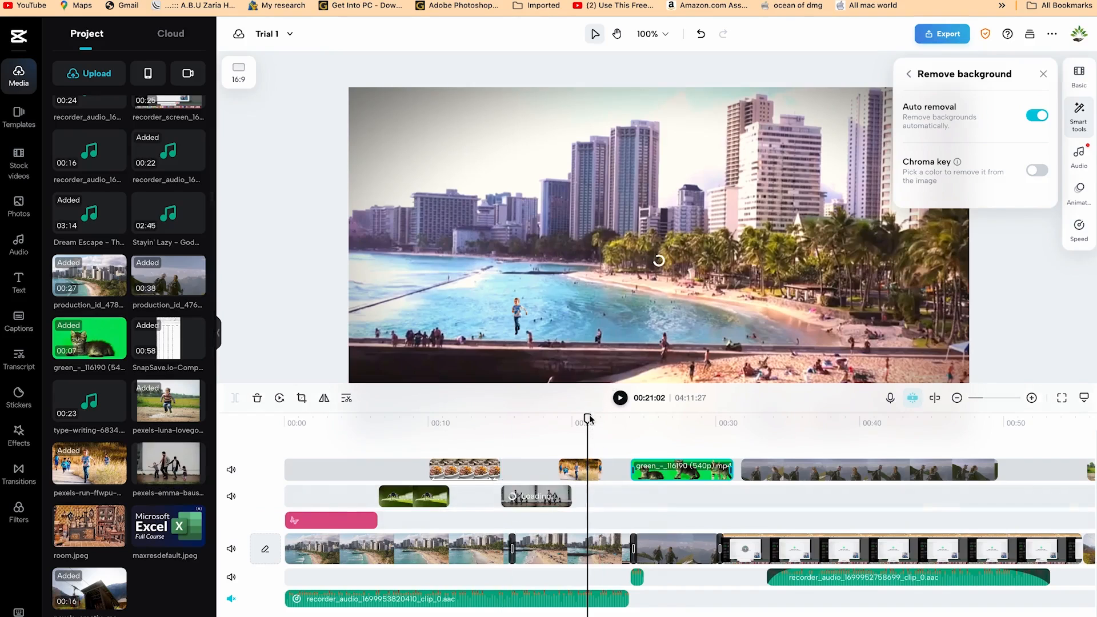
click(584, 417)
drag(584, 419, 528, 418)
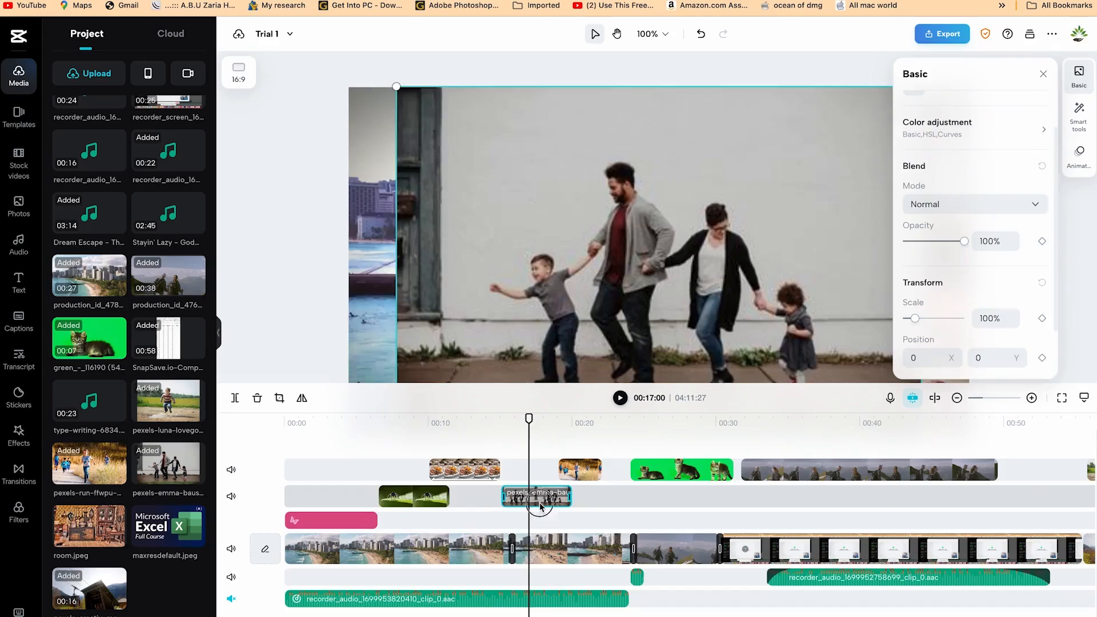
click(1078, 112)
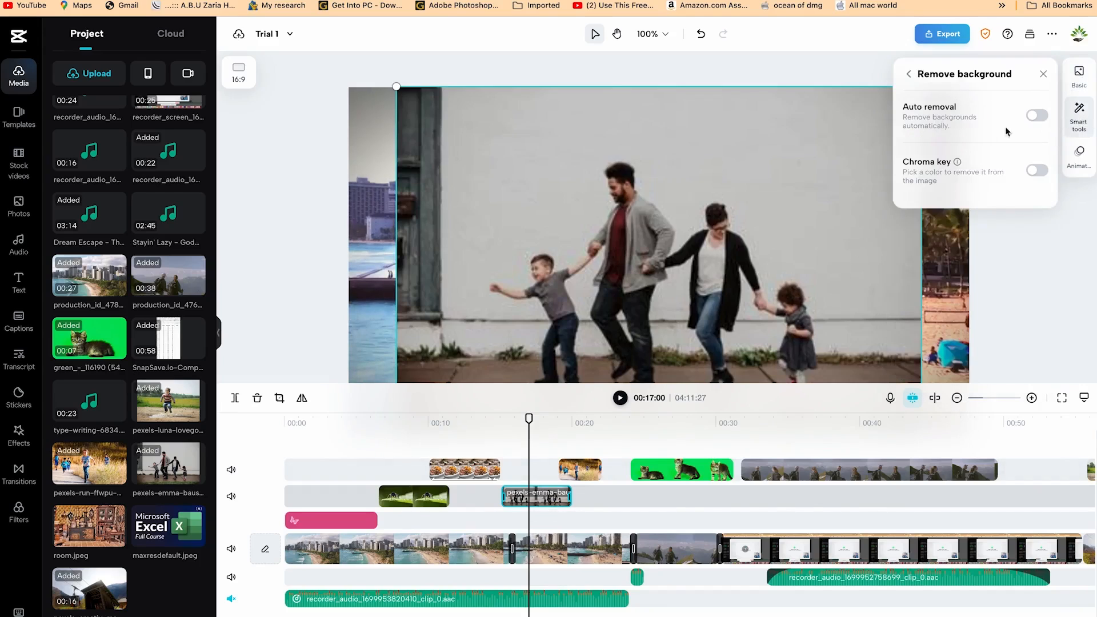
- Try to key out the light grey wall of the family photo with chroma key, and undo it
click(1031, 172)
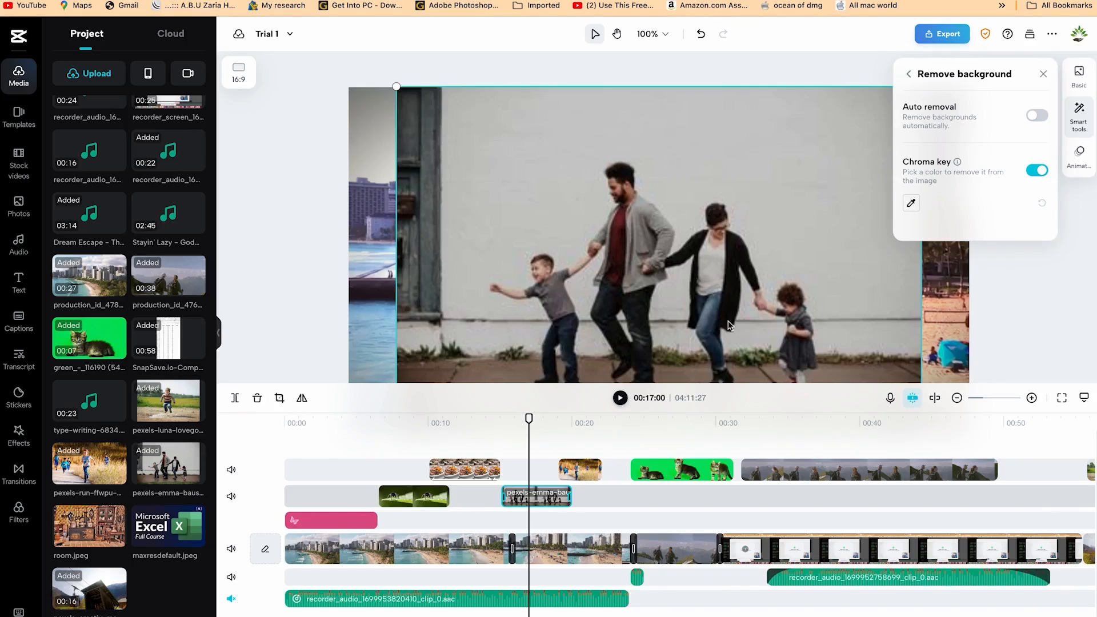
click(912, 202)
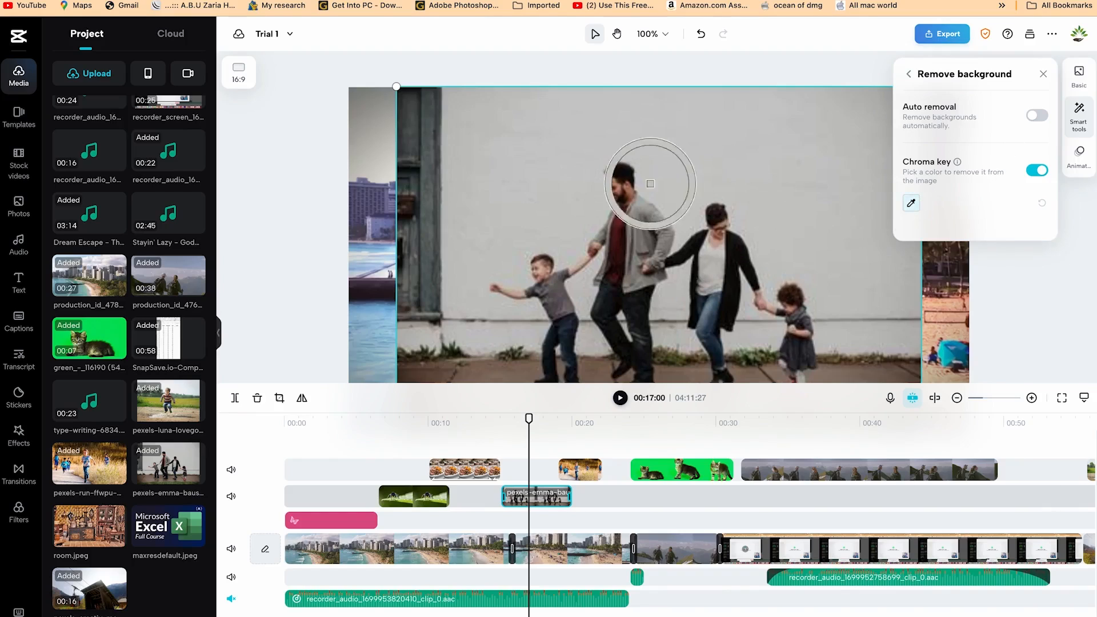
click(497, 184)
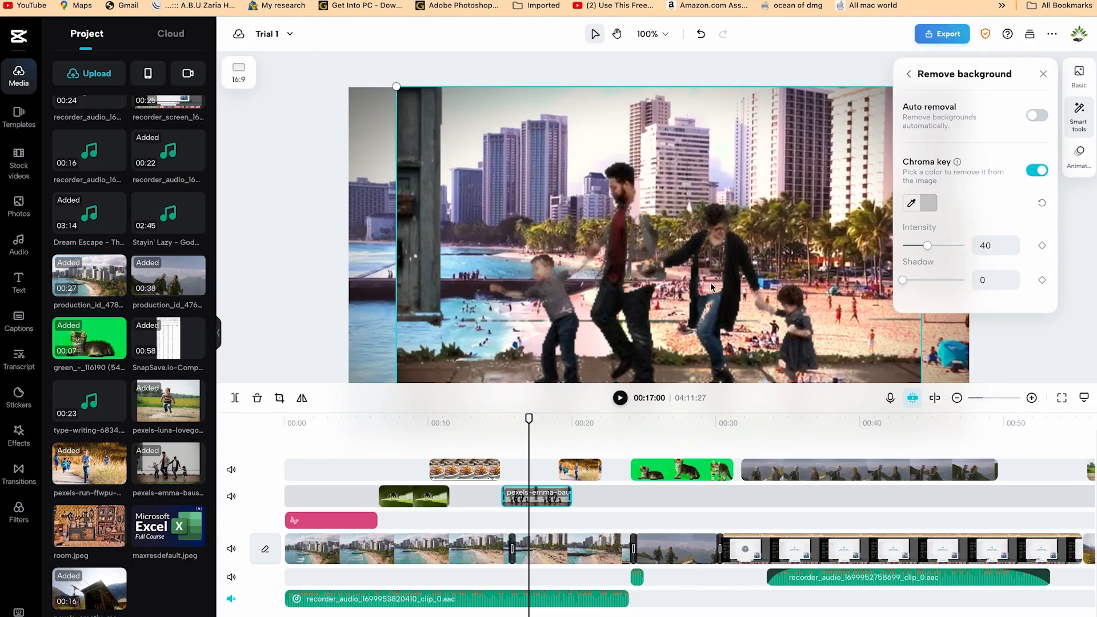
key(ctrl+z)
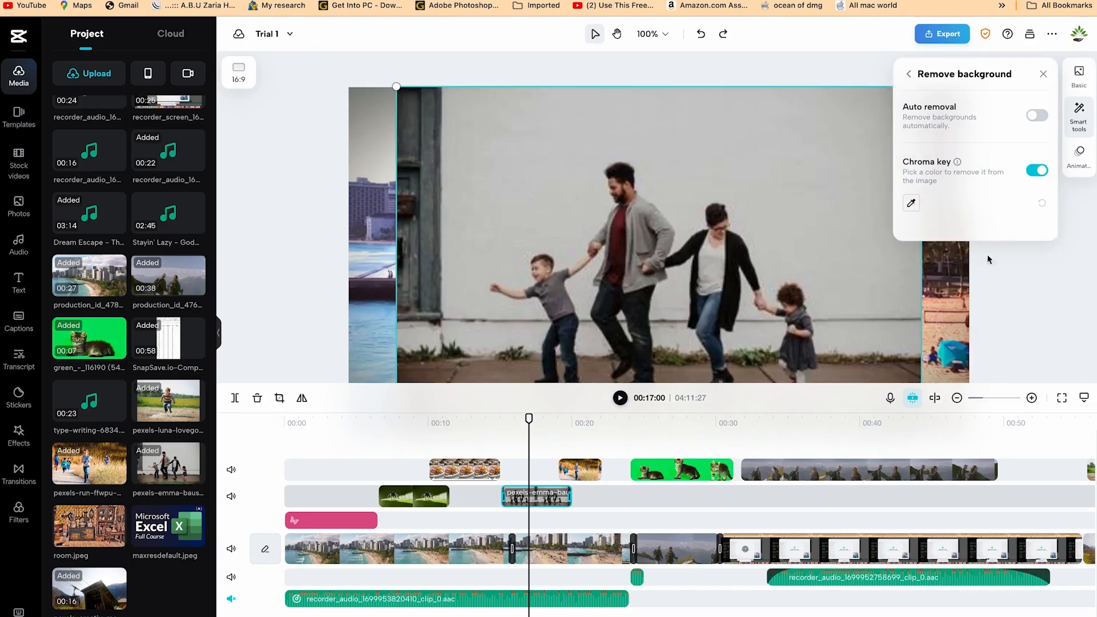
click(1037, 170)
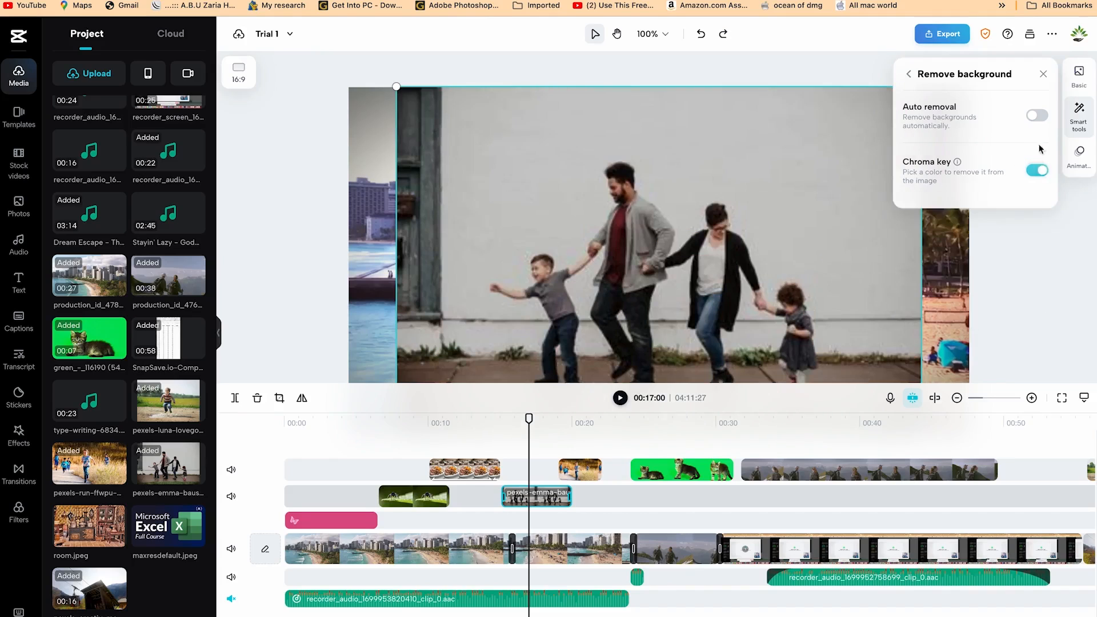
- Automatically remove the family photo's background and shrink the cut-out family to stand at the water's edge in the beach foreground
click(1035, 116)
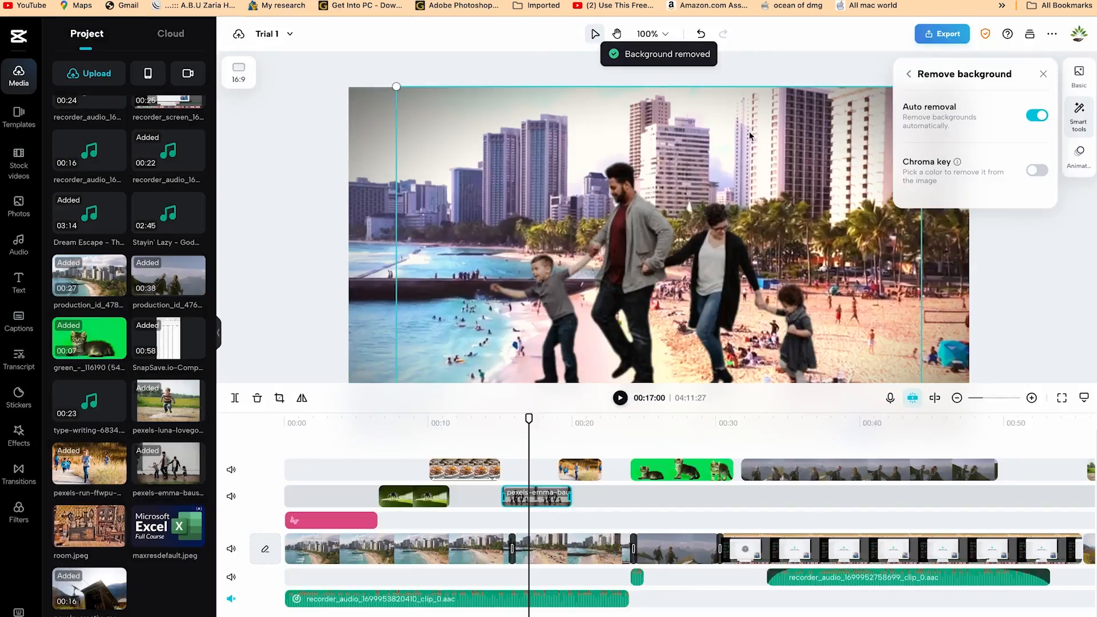
drag(767, 266, 708, 262)
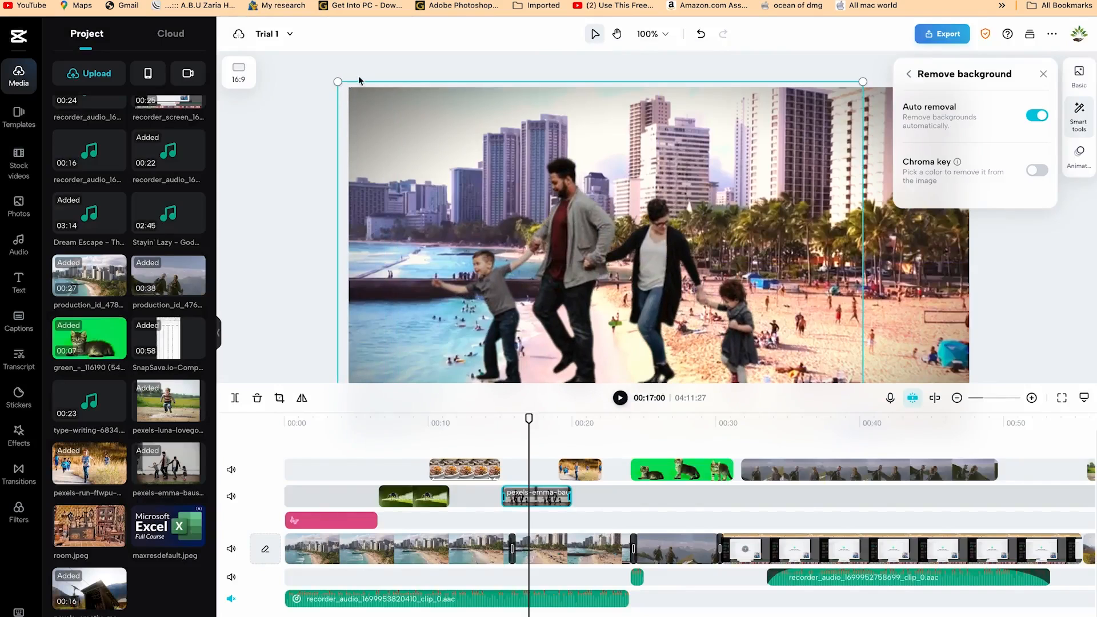
drag(337, 82, 557, 253)
drag(719, 303, 448, 141)
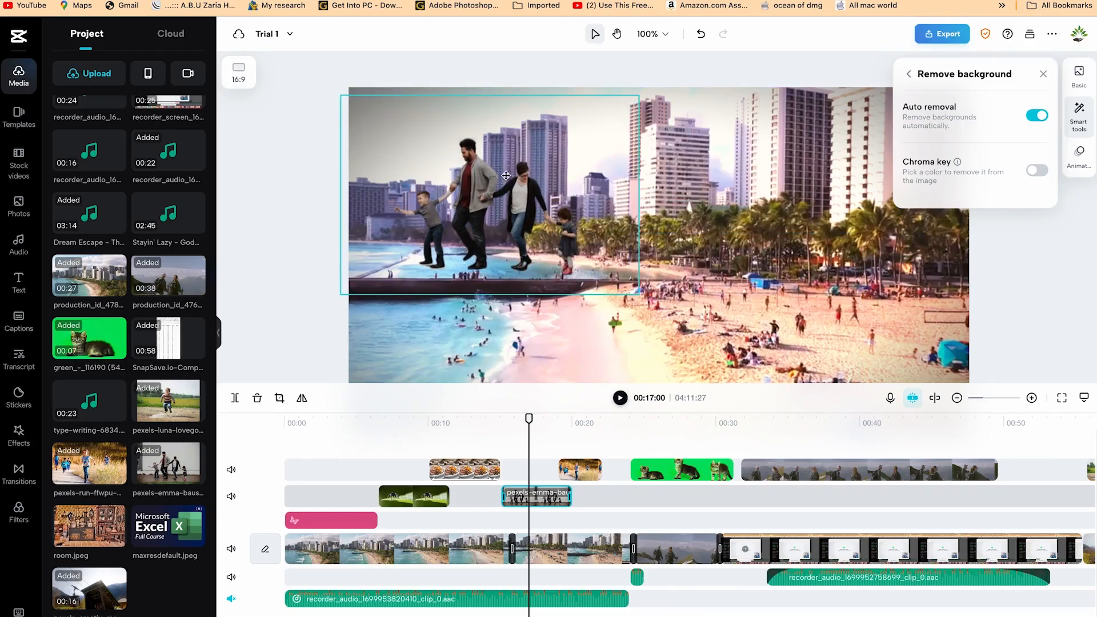
drag(341, 95, 585, 324)
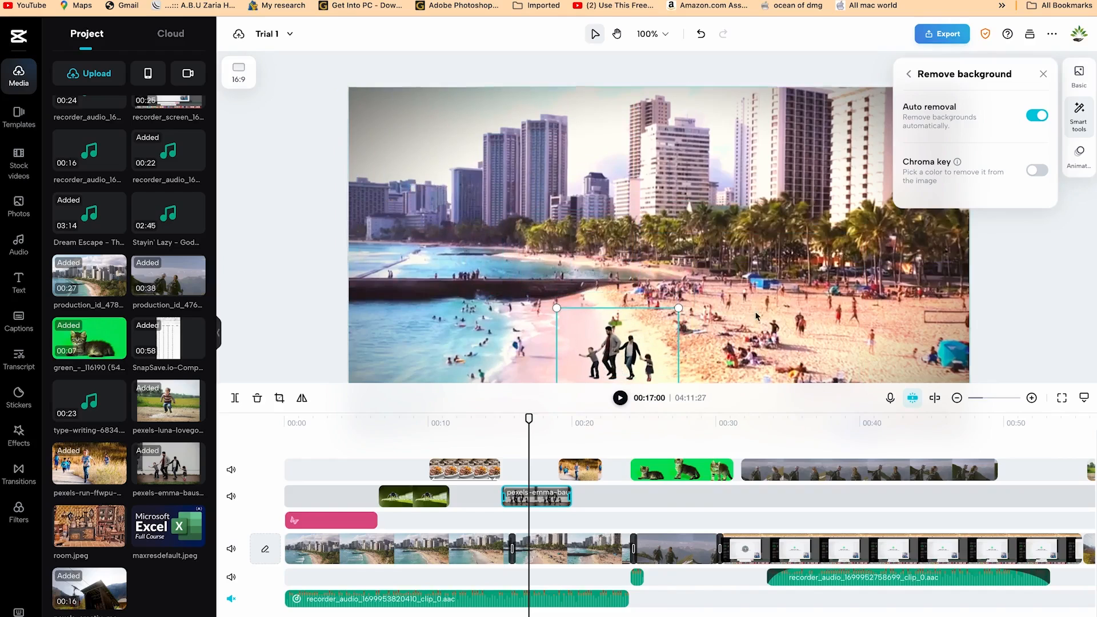
click(1042, 361)
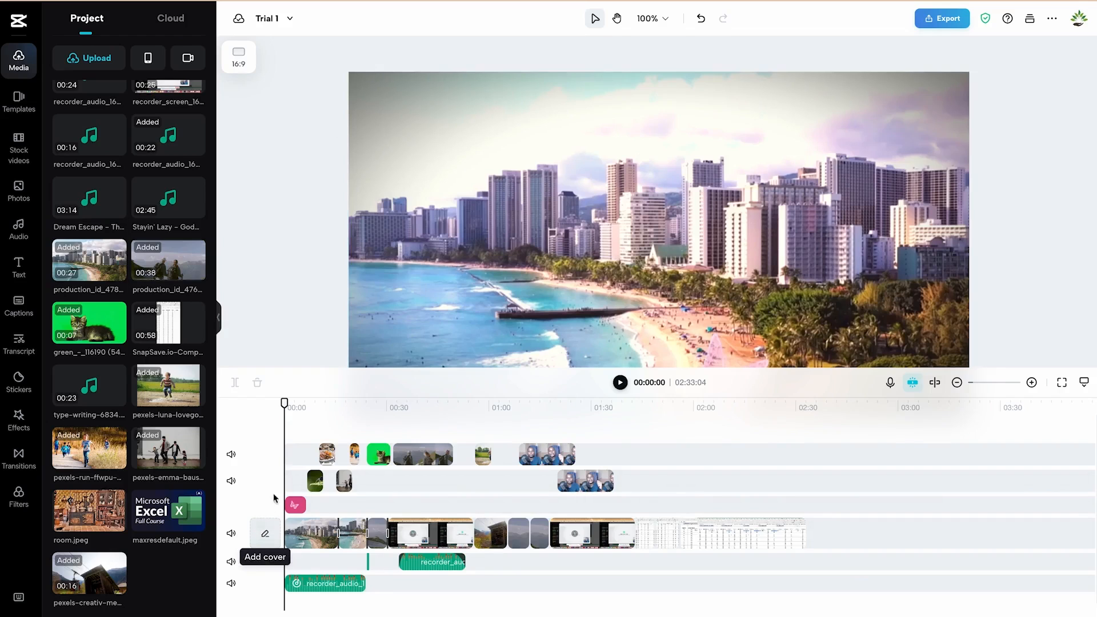
- Open the download export settings for Trial 1 and set the resolution to 720p and the quality to Fast exporting
drag(284, 403, 156, 394)
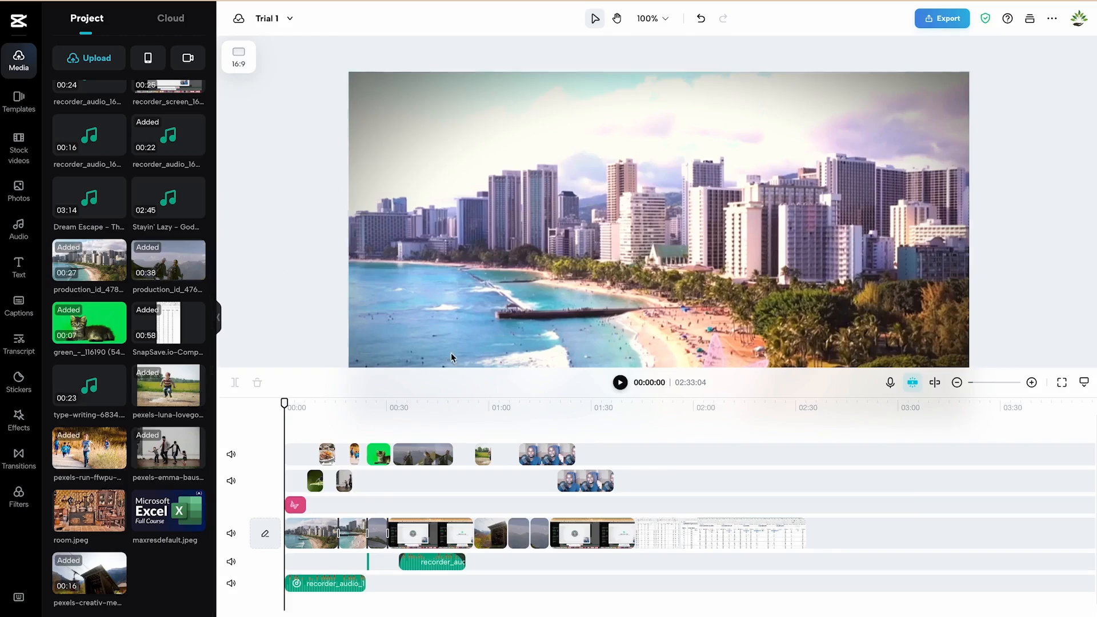
click(942, 20)
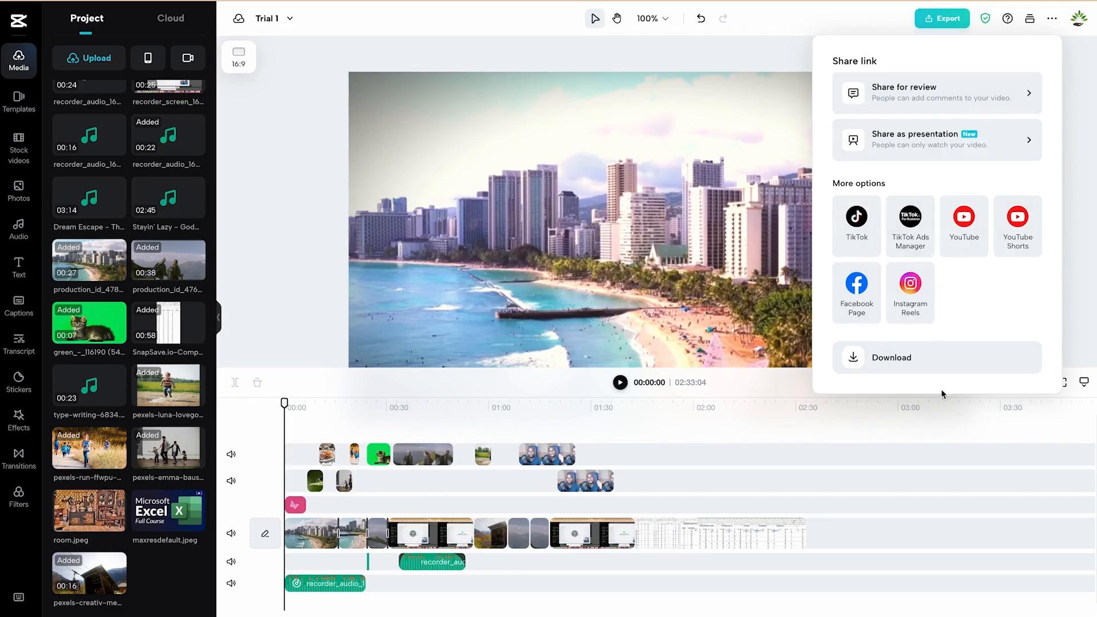
click(900, 364)
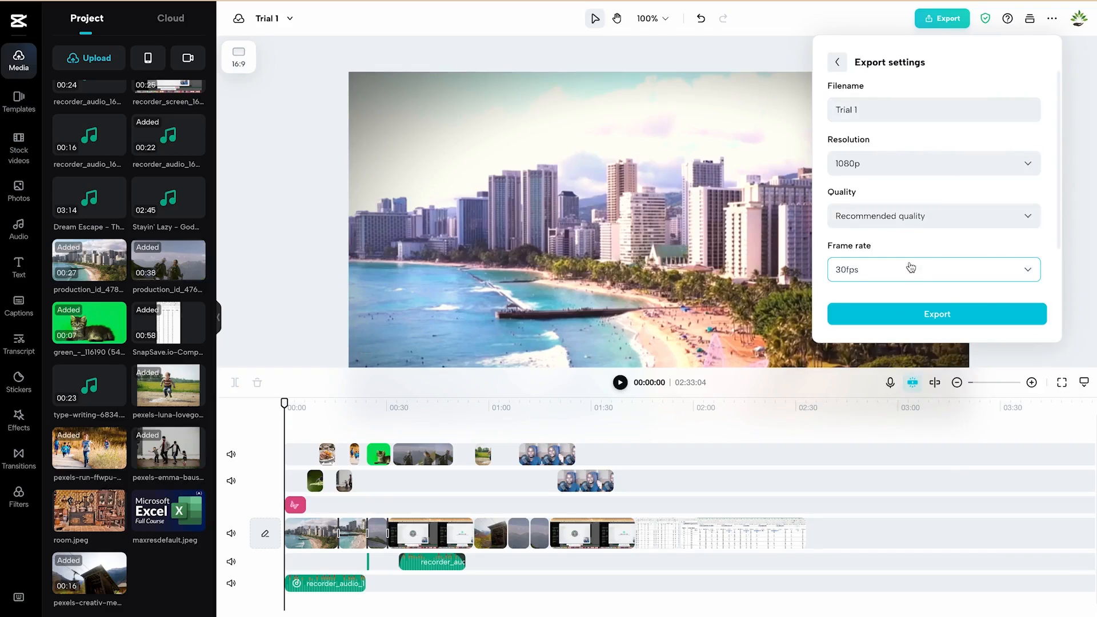
click(891, 113)
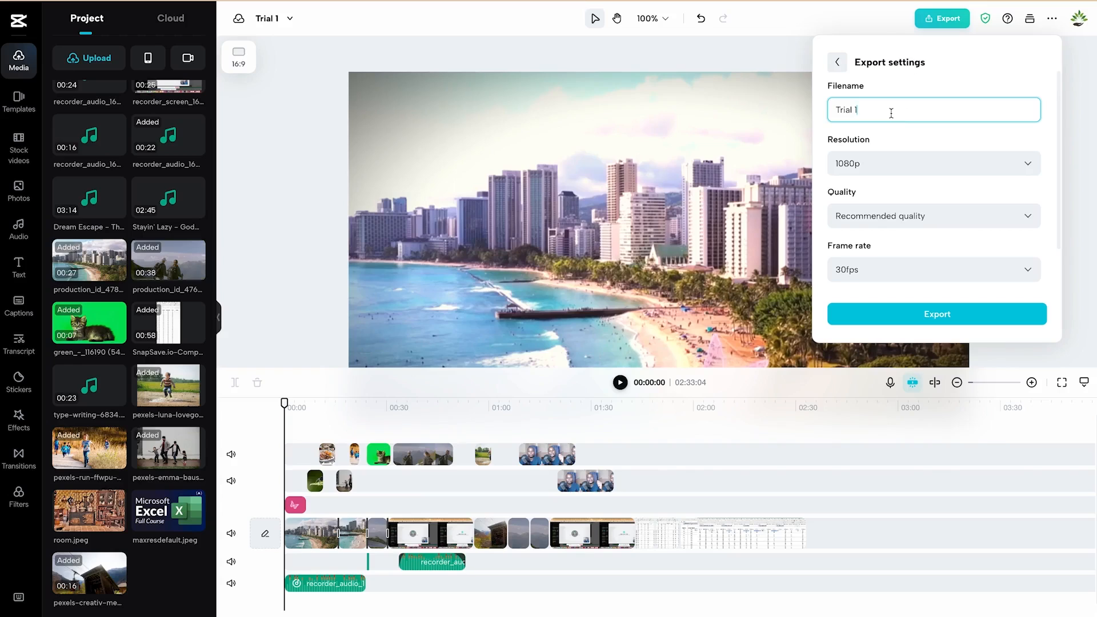
click(901, 165)
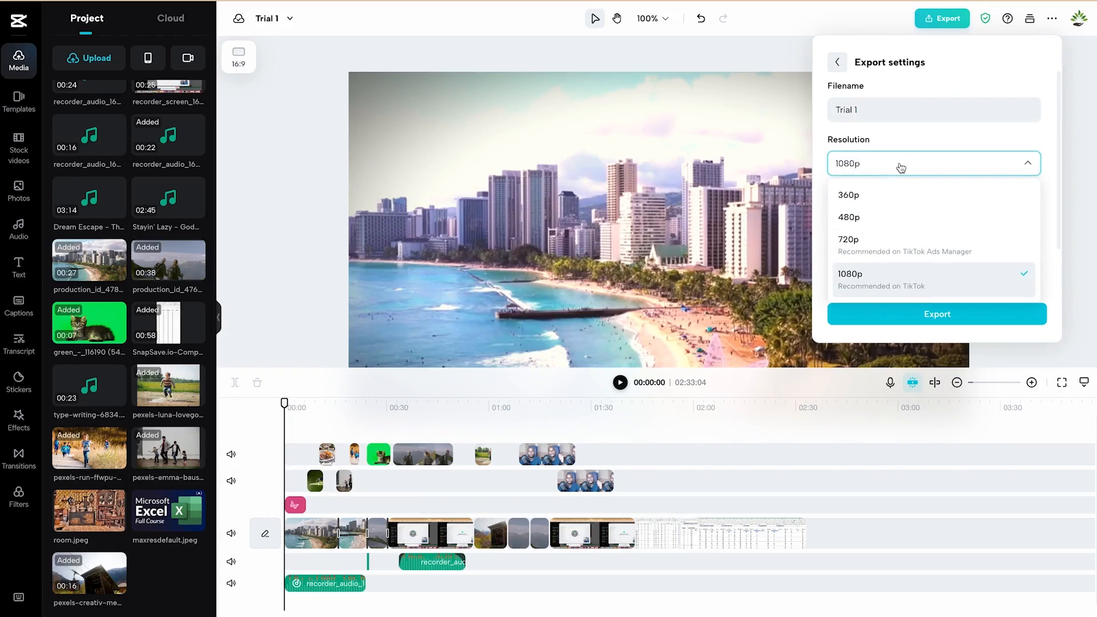
click(906, 250)
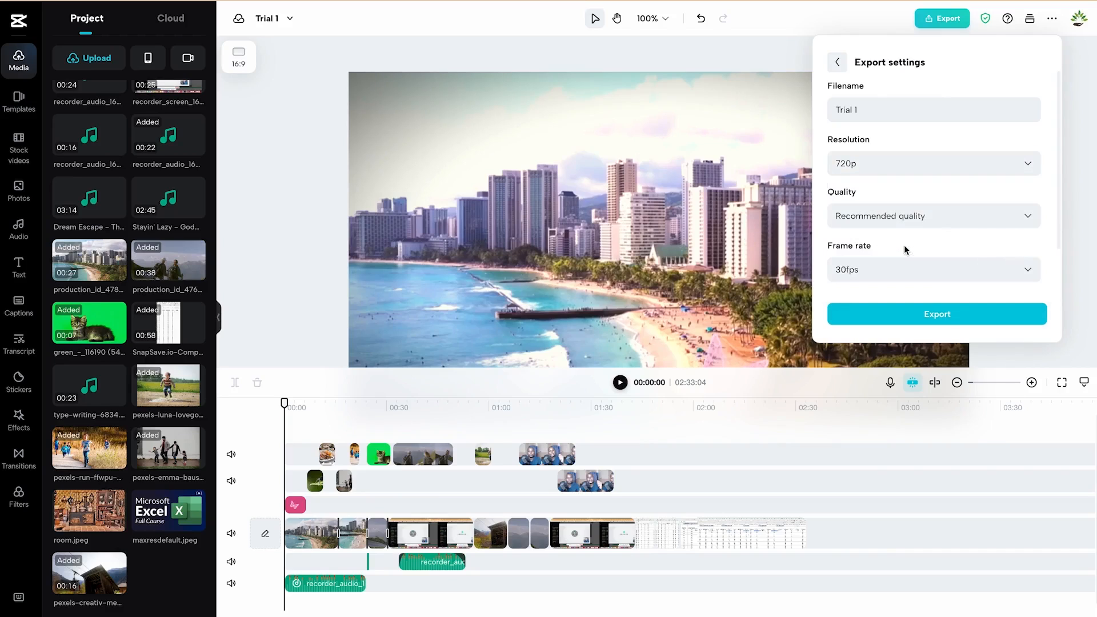
click(955, 221)
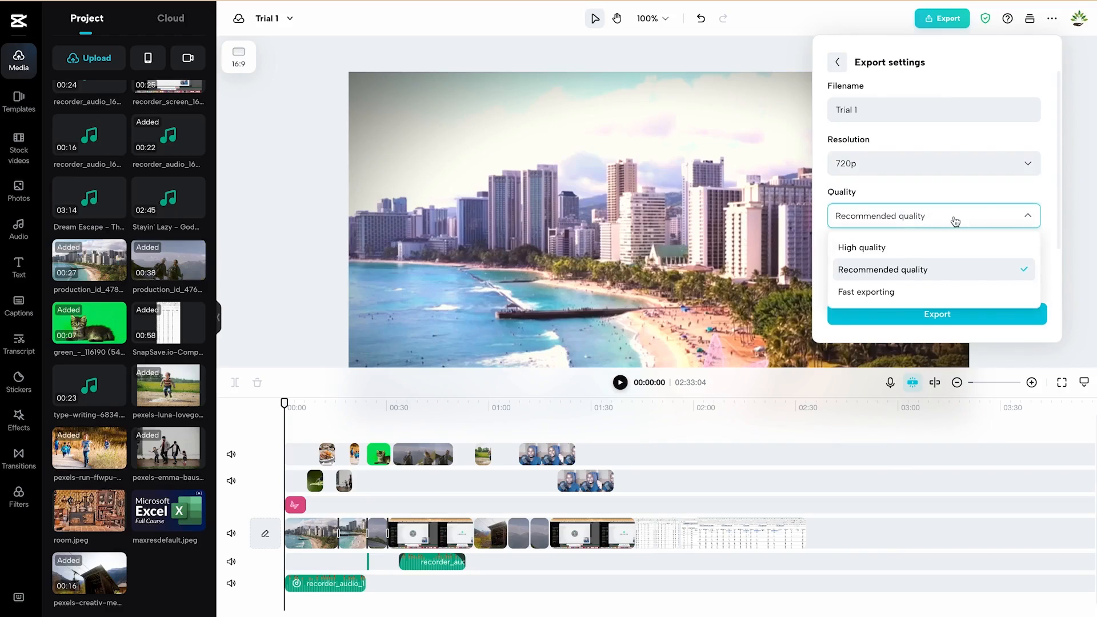
click(925, 299)
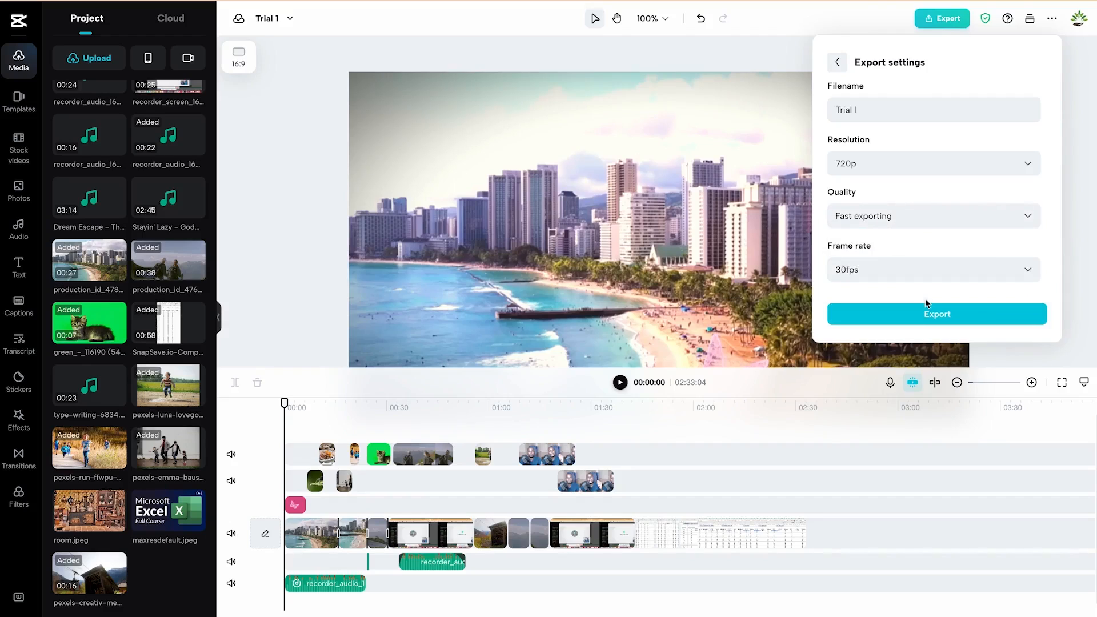
- Keep the frame rate at 30fps and the format at MP4, then export the video and download the file
click(958, 268)
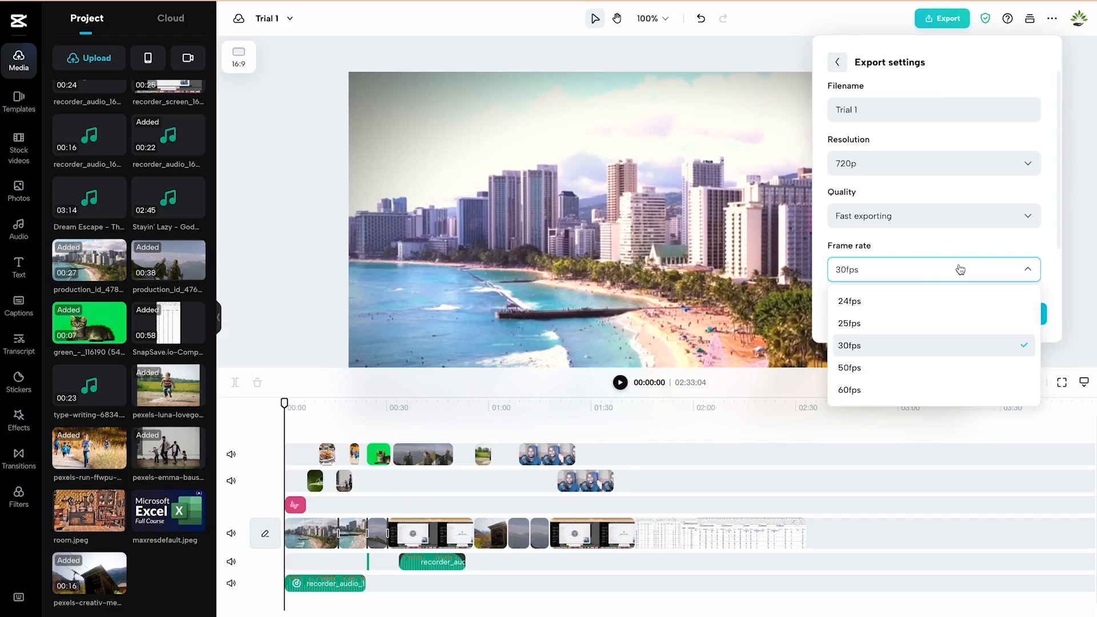
click(961, 269)
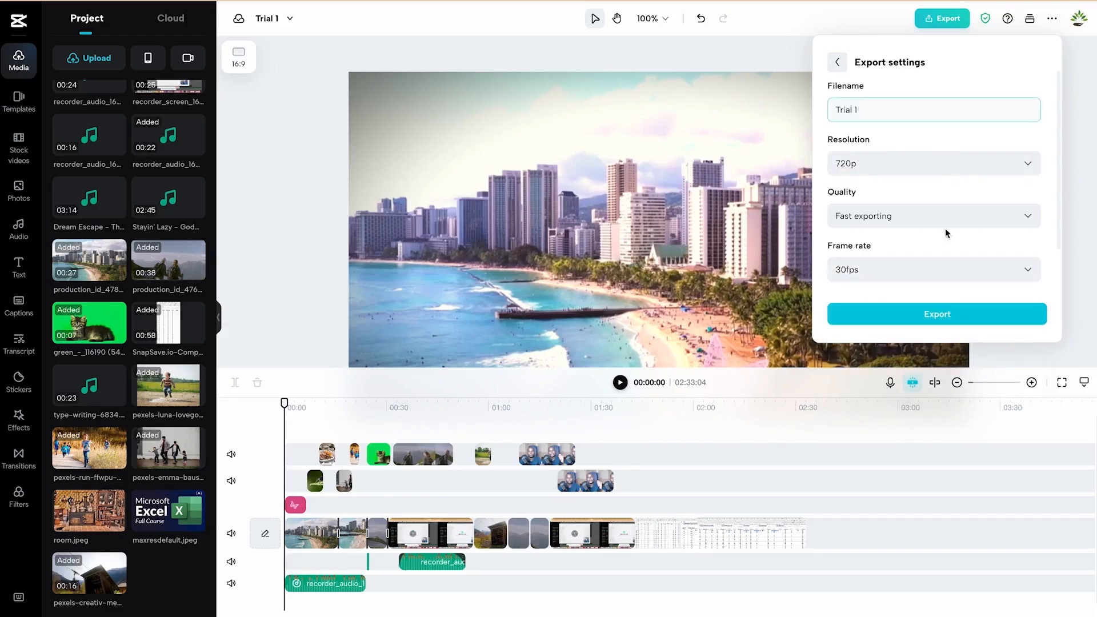
scroll(920, 240, down, 1)
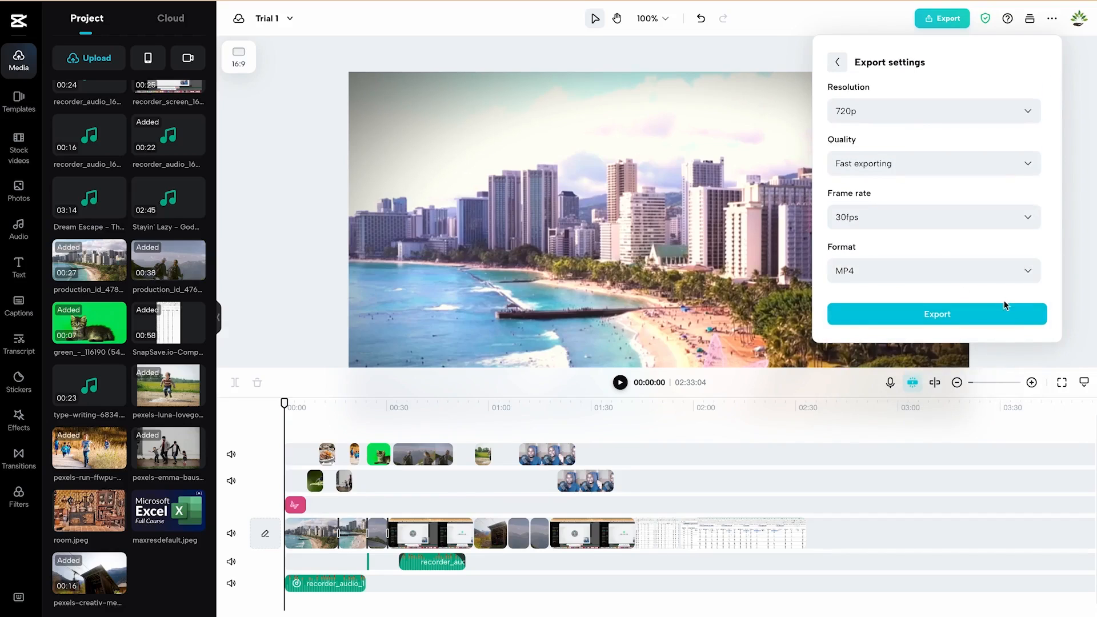
click(1028, 279)
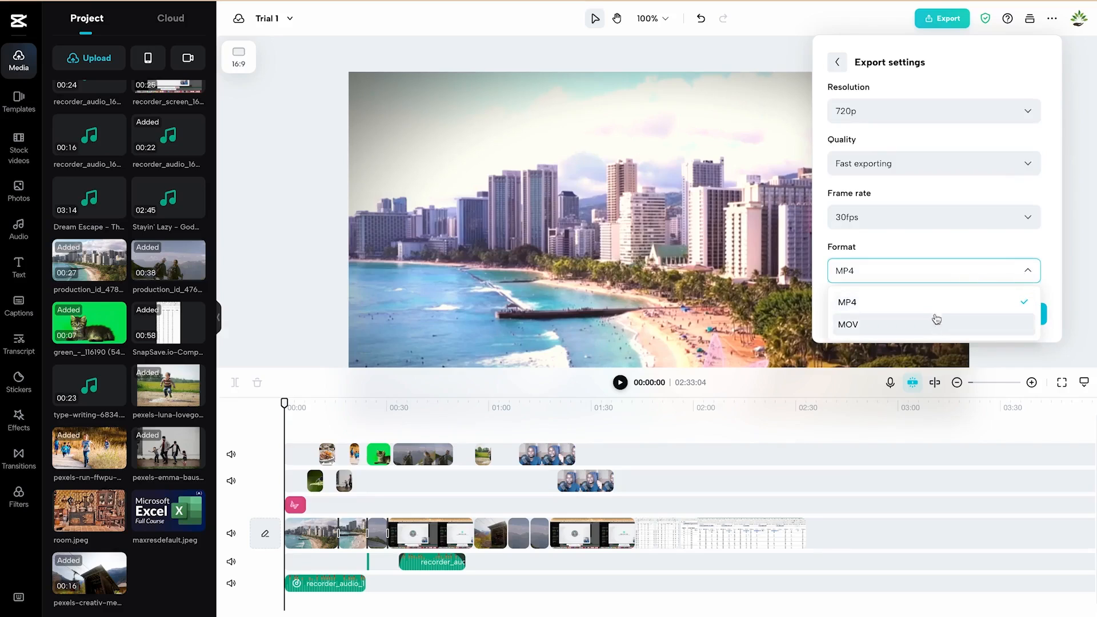
click(1055, 268)
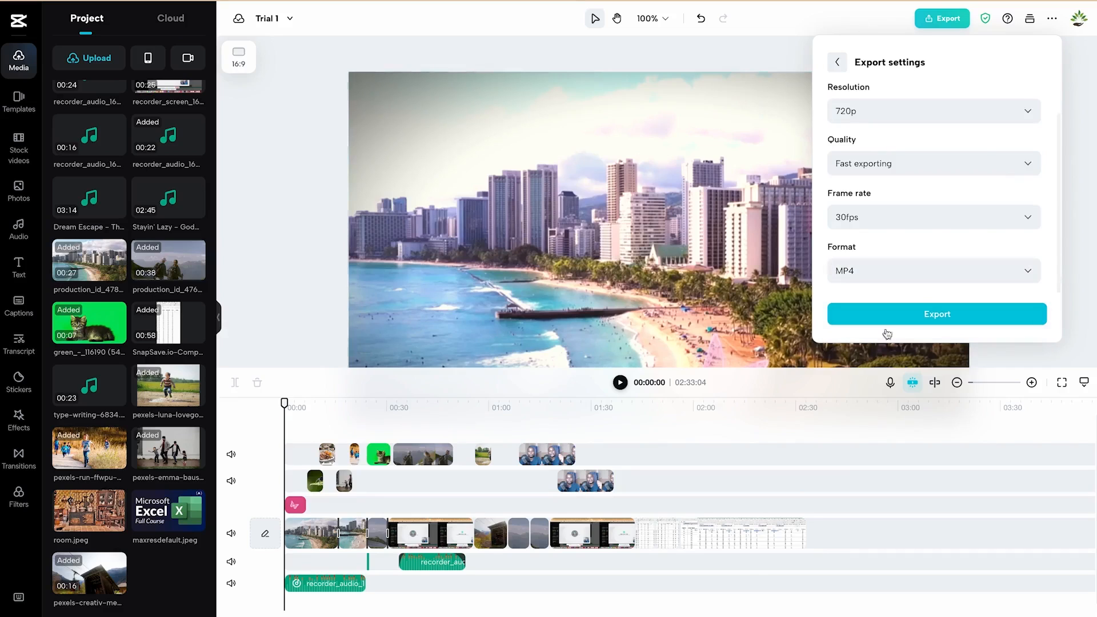
click(935, 314)
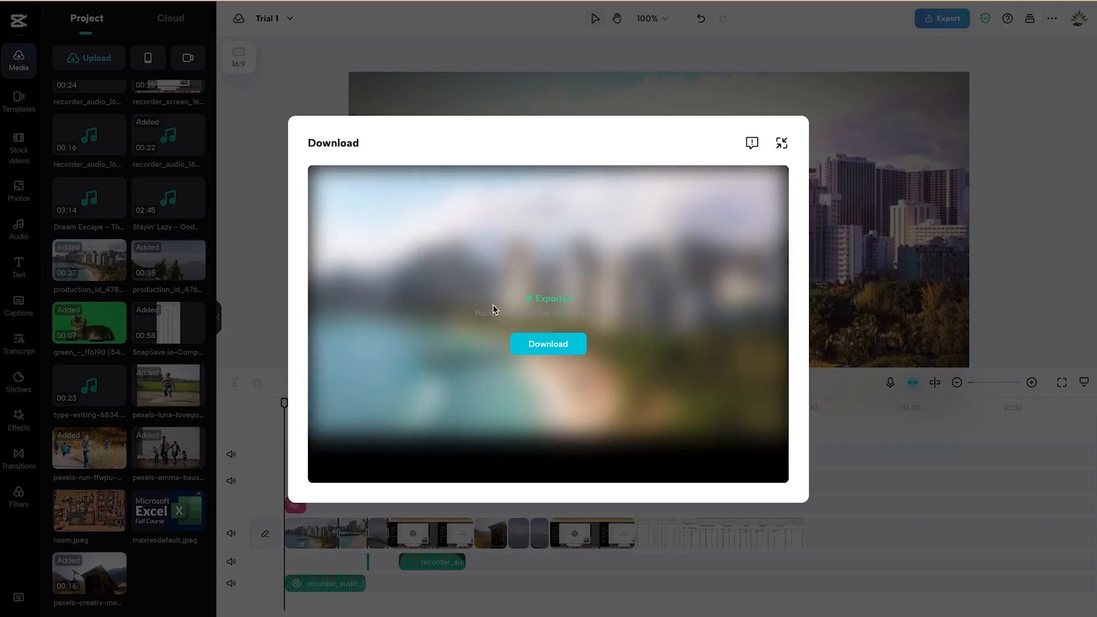
click(560, 346)
click(570, 343)
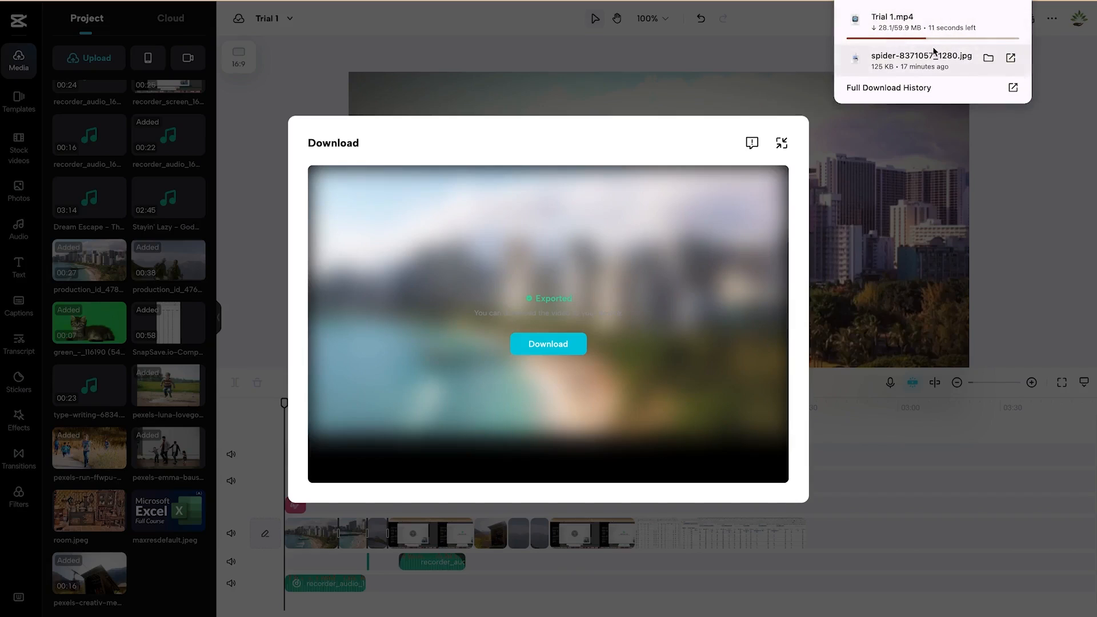
- Locate the downloaded Trial 1.mp4 in the Downloads folder and play its opening seconds
click(988, 20)
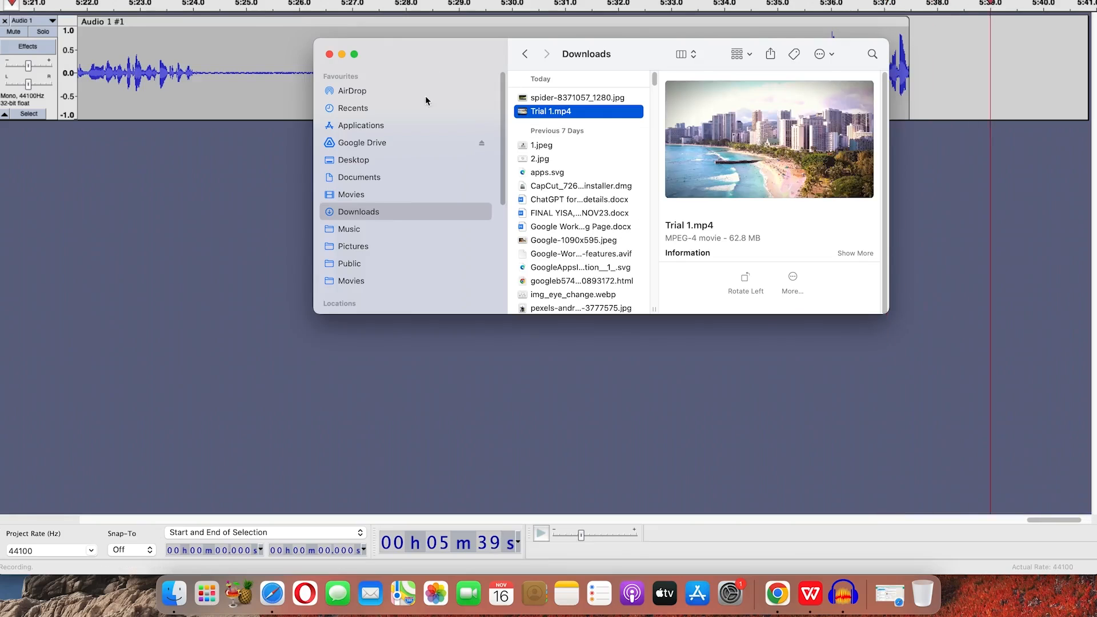
click(23, 2)
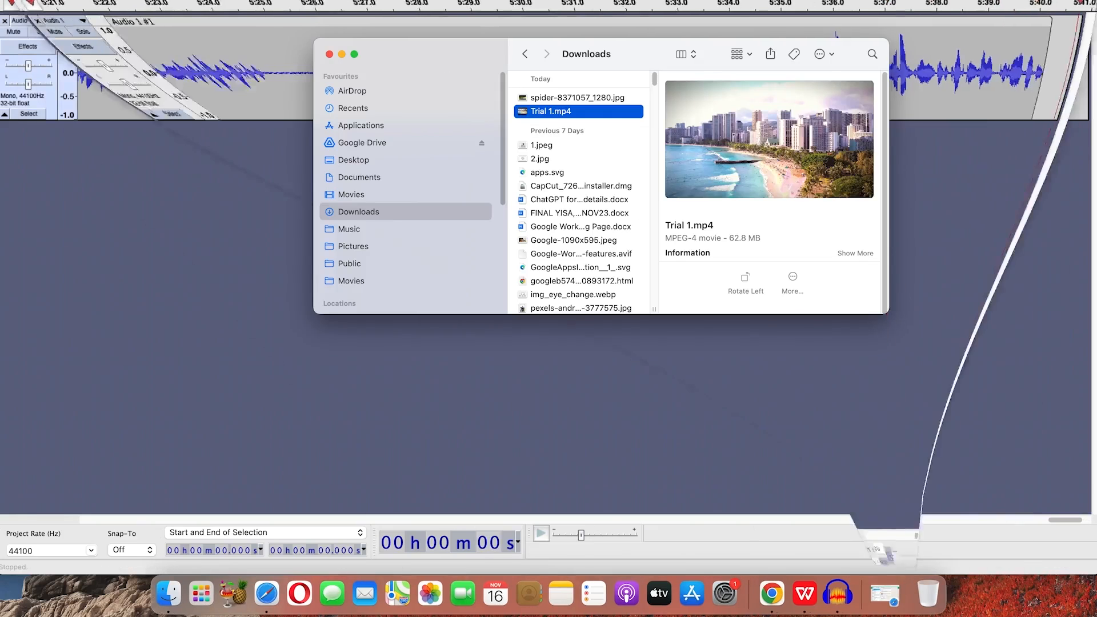
click(22, 2)
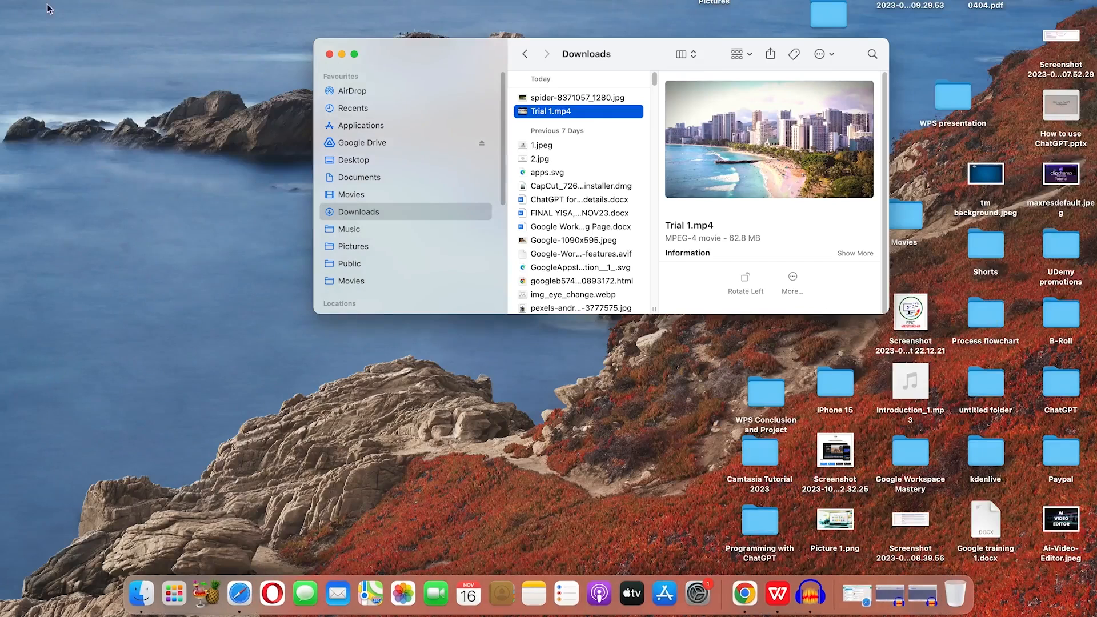
double_click(558, 113)
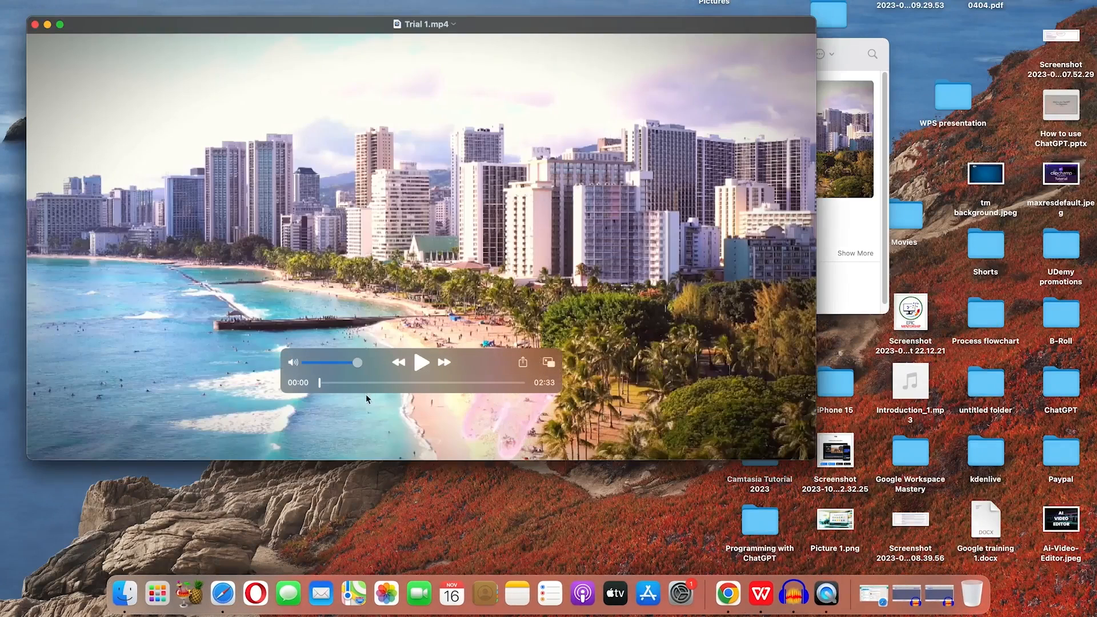
click(421, 363)
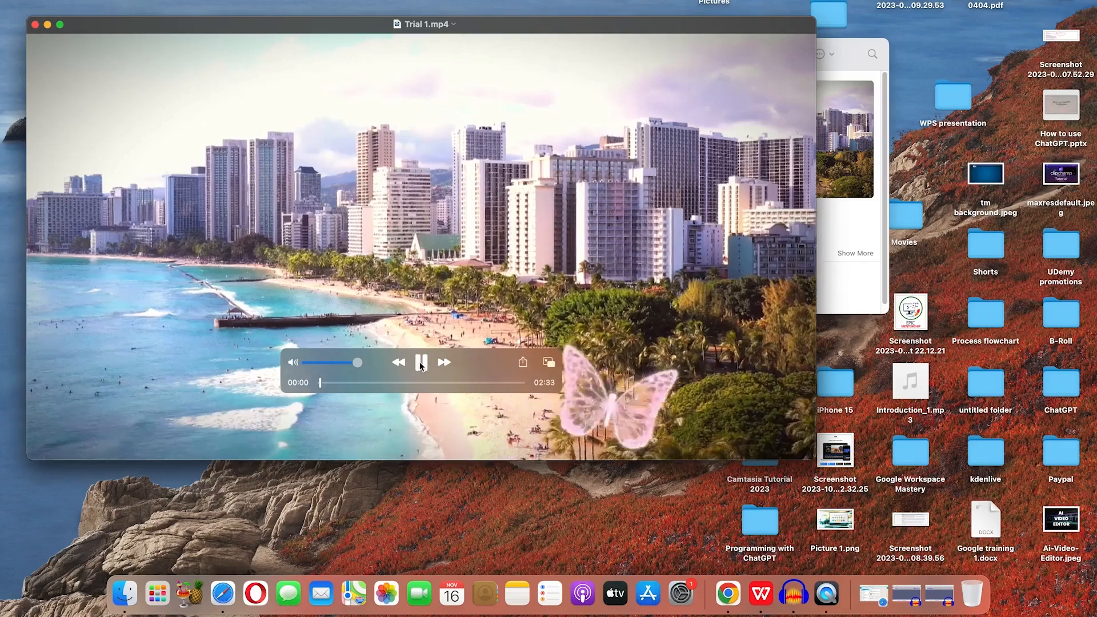
click(421, 364)
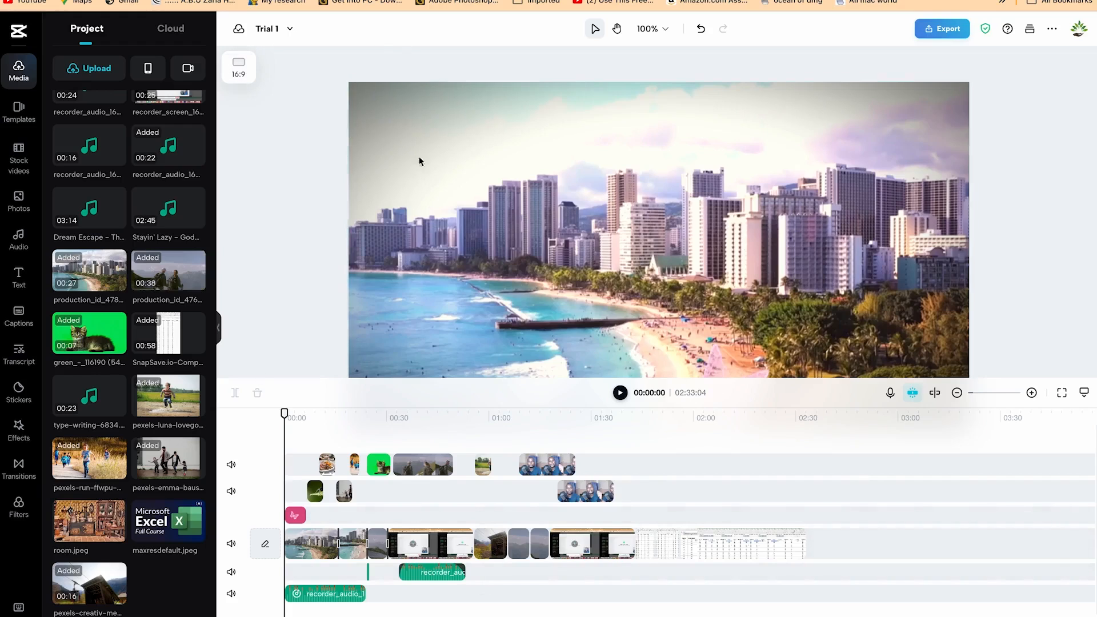
- Open Script to video from the CapCut home page and generate an AI narration script for "An essay about the solar system"
click(17, 36)
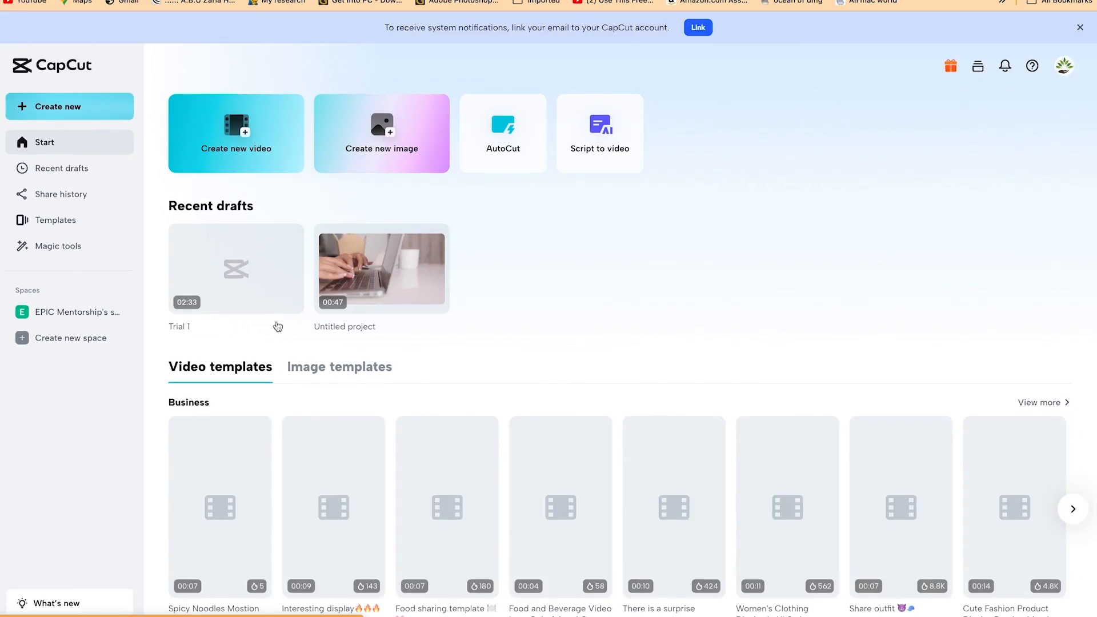
click(599, 139)
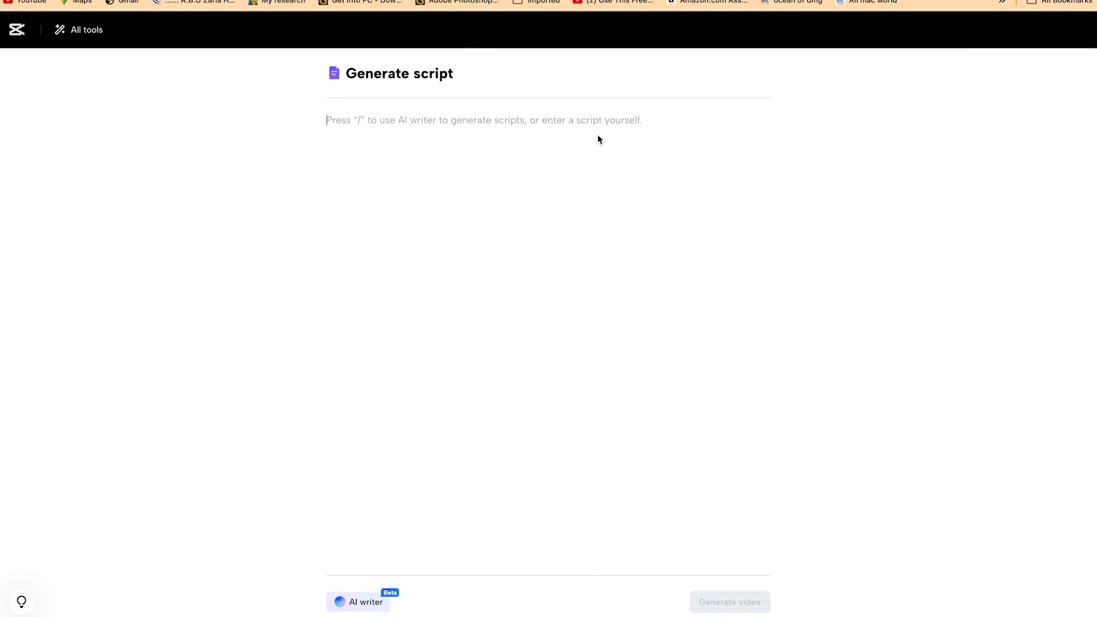
click(360, 119)
text(/)
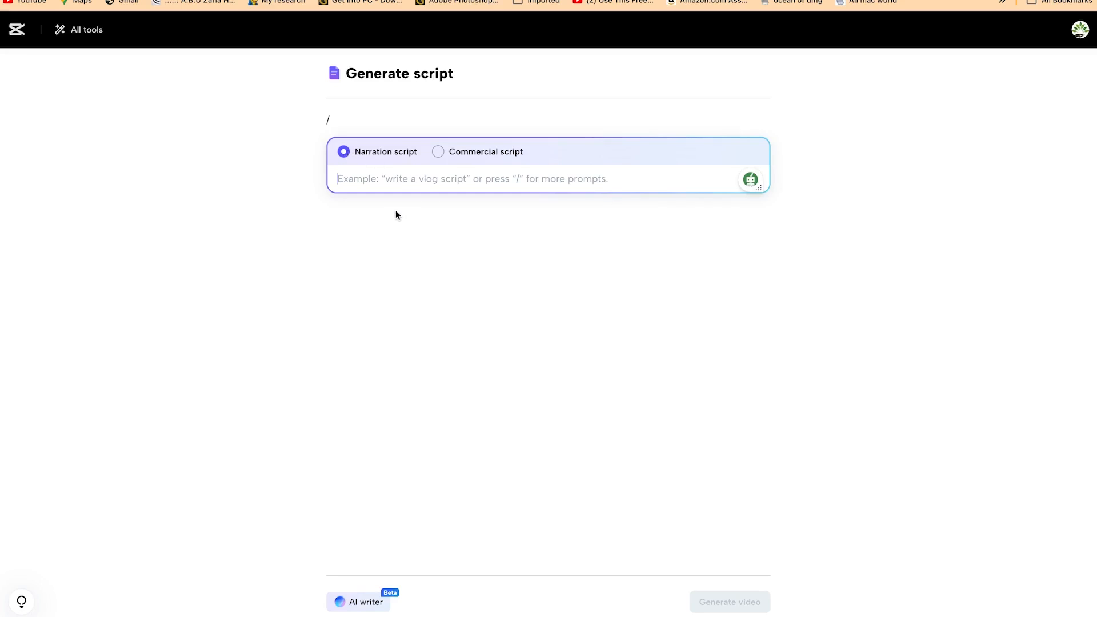
text(An ess)
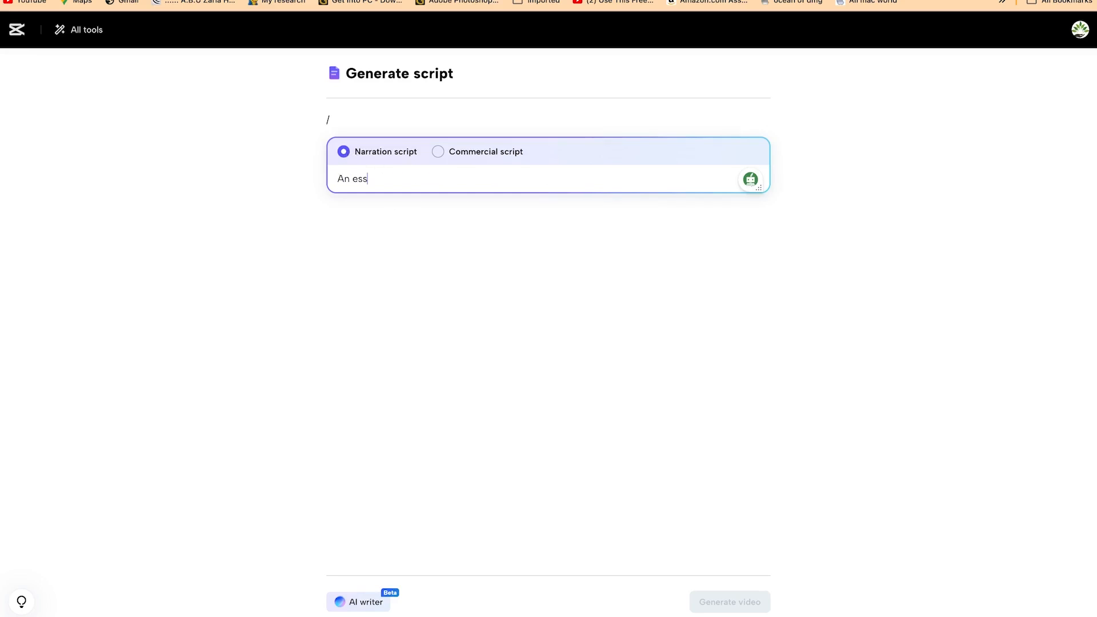
text(ay qboput tthe solar system)
key(Return)
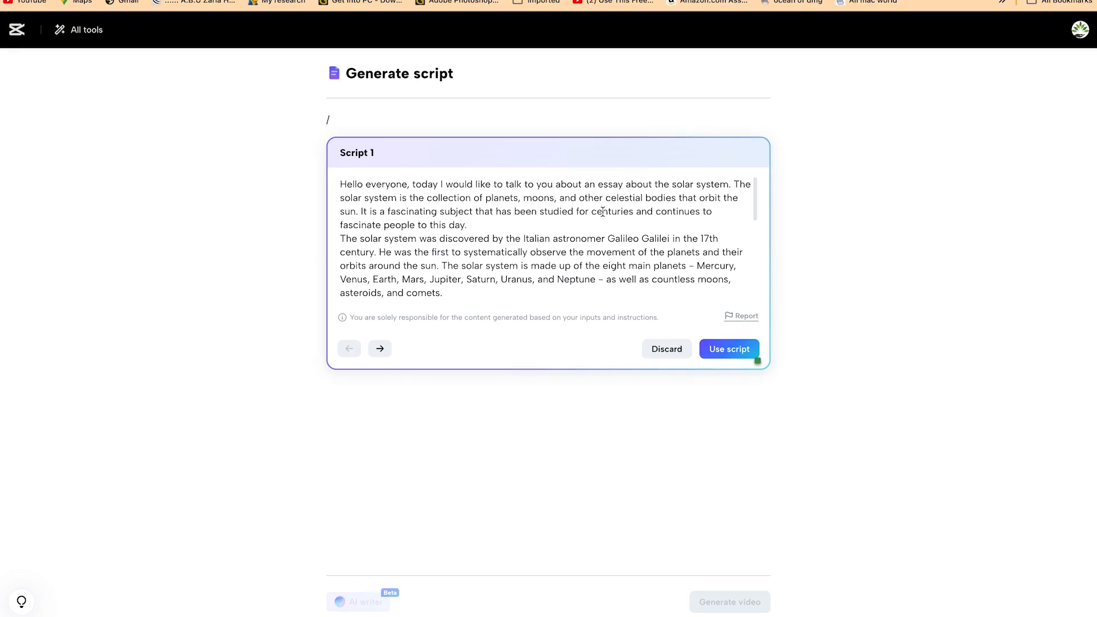
- Read through the generated solar system script variants from Script 1 to Script 5
scroll(434, 237, down, 1)
scroll(434, 237, down, 6)
scroll(434, 237, down, 2)
scroll(430, 255, up, 10)
click(380, 349)
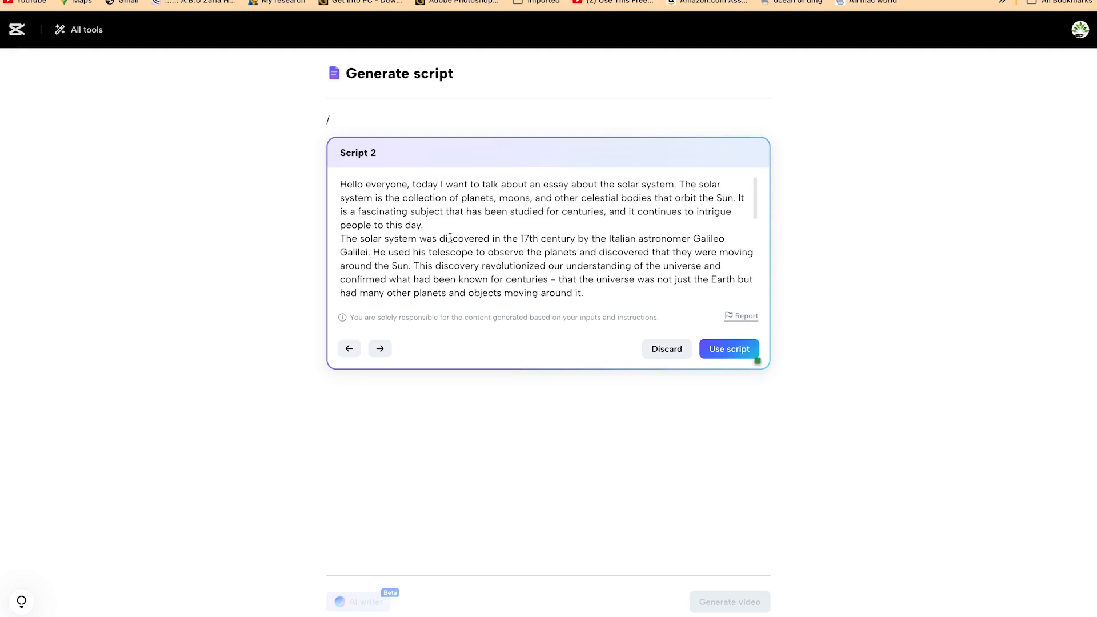
click(380, 350)
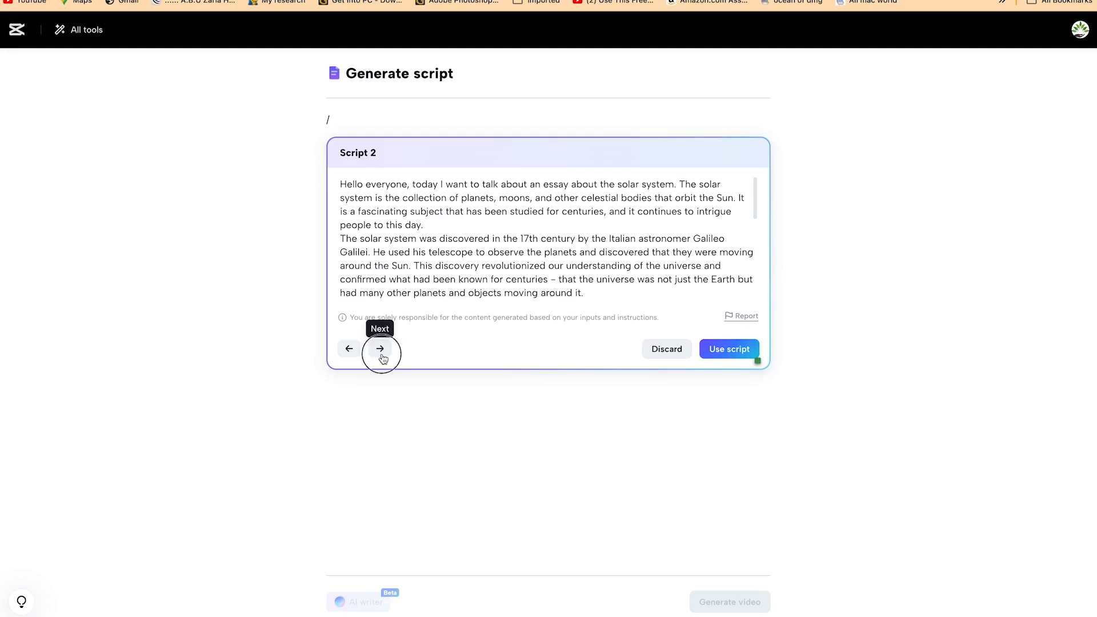
click(381, 350)
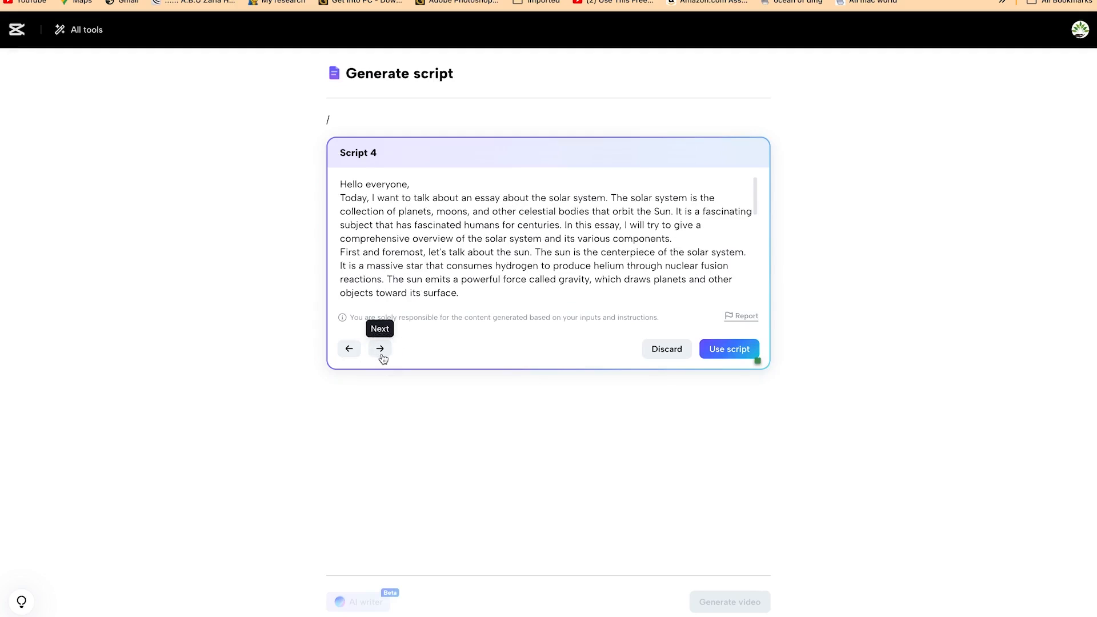
click(380, 349)
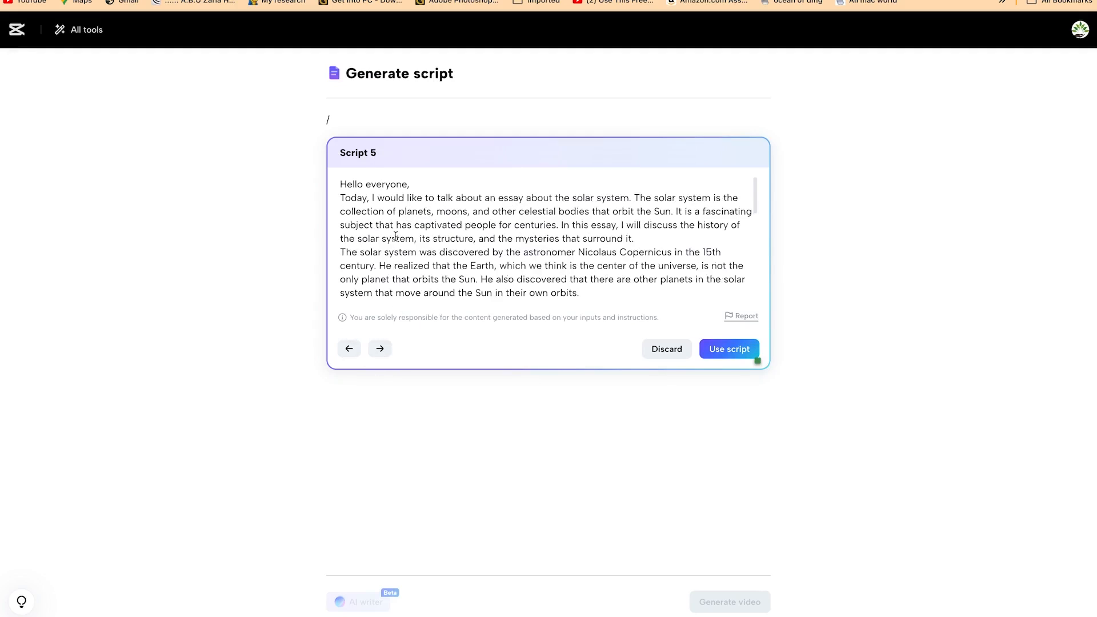
scroll(448, 225, down, 3)
scroll(449, 226, down, 5)
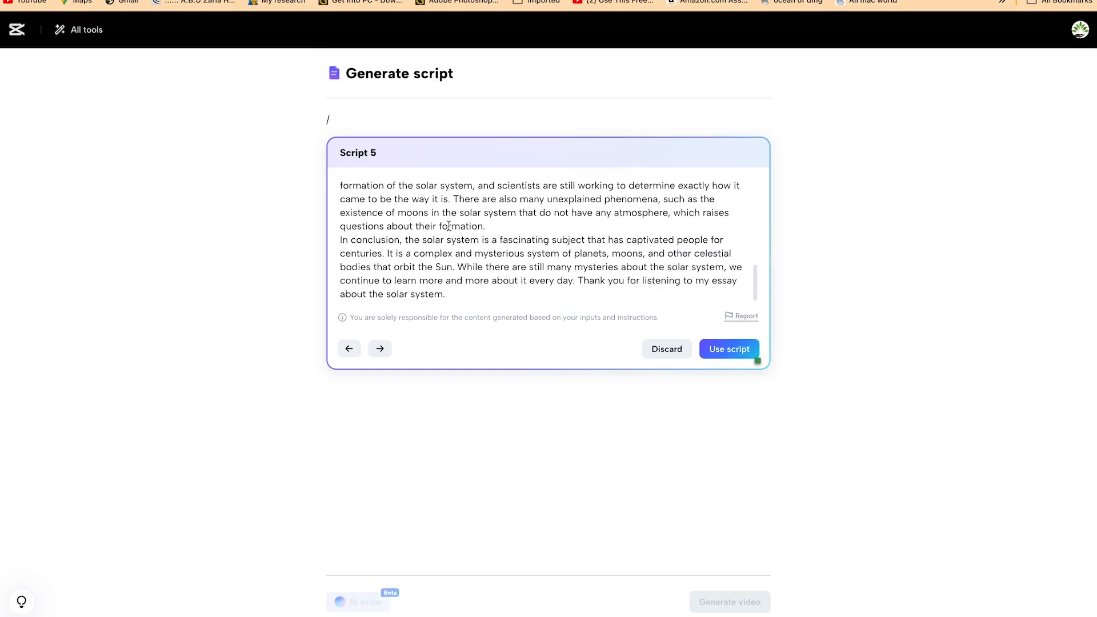
scroll(443, 245, up, 10)
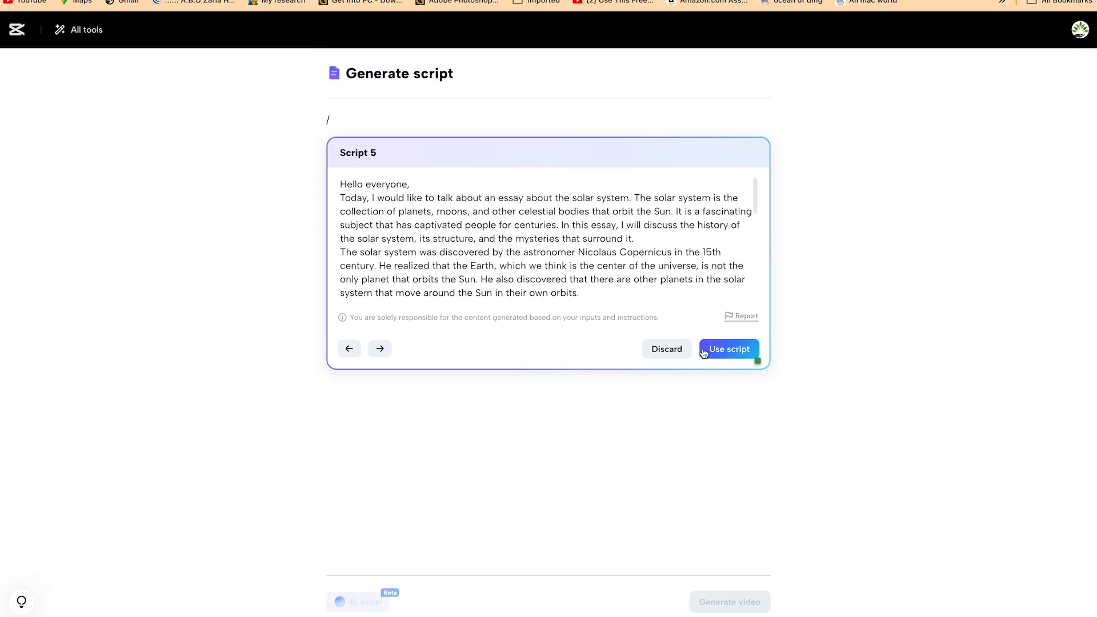
- Use Script 5 and delete its paragraphs about the eight planets and the structure of the solar system
click(740, 350)
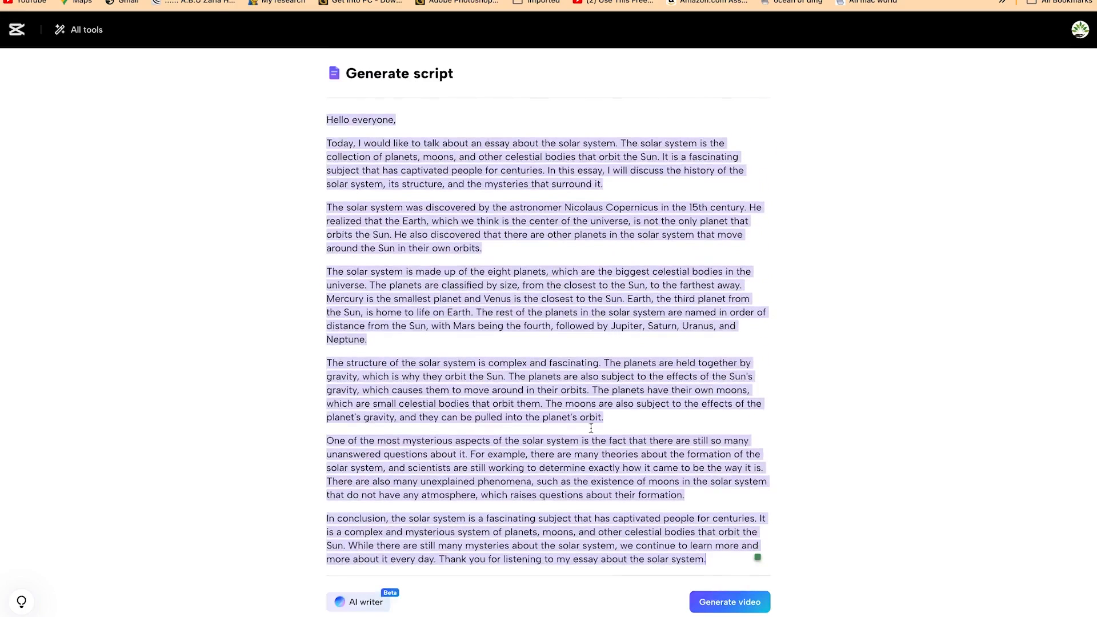
drag(653, 420, 318, 264)
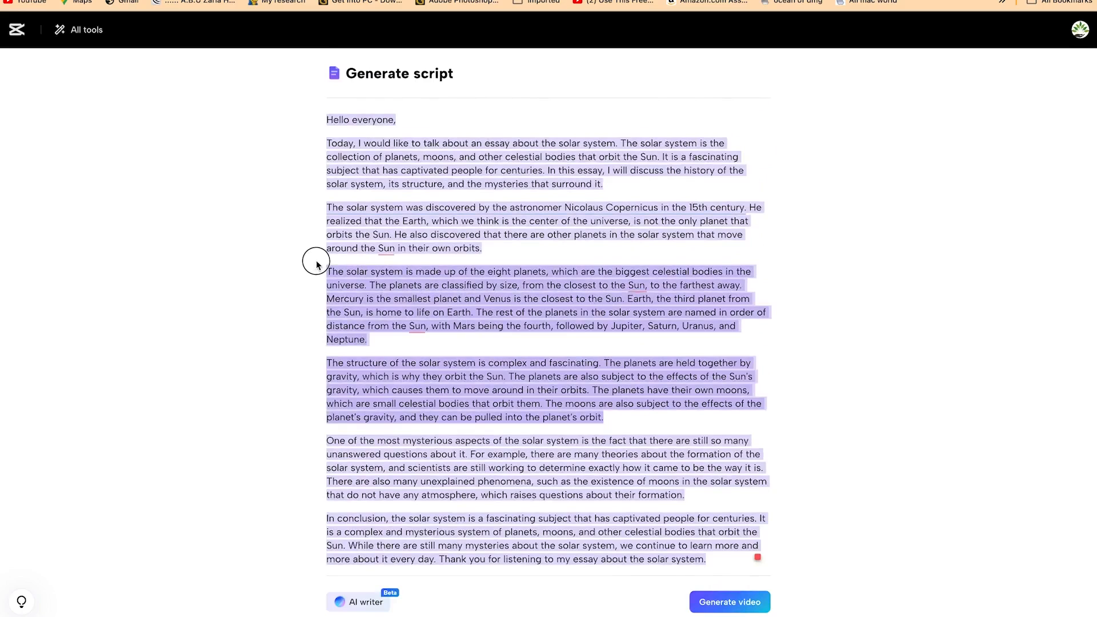
key(BackSpace)
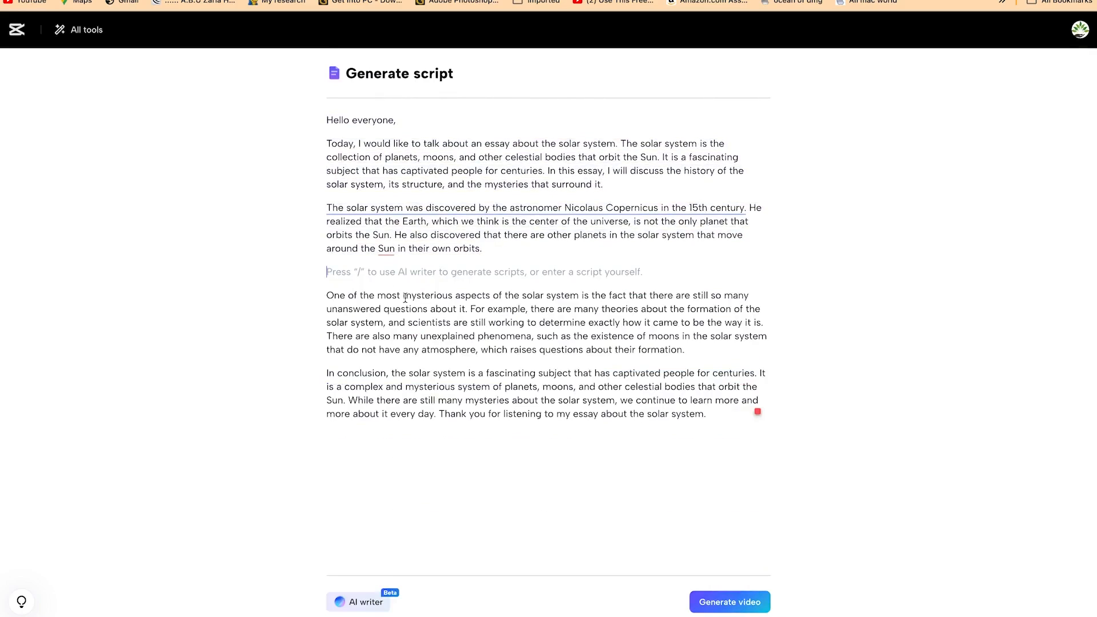
- Generate an AI narration script for "types of solar system" on a new line after the Copernicus paragraph
key(BackSpace)
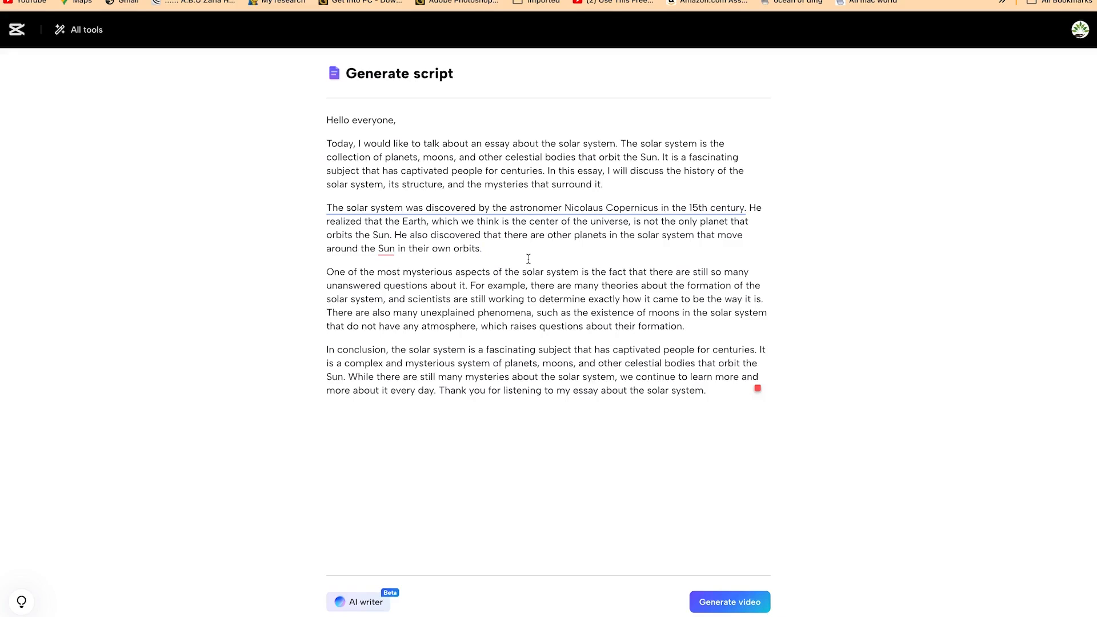
key(Return)
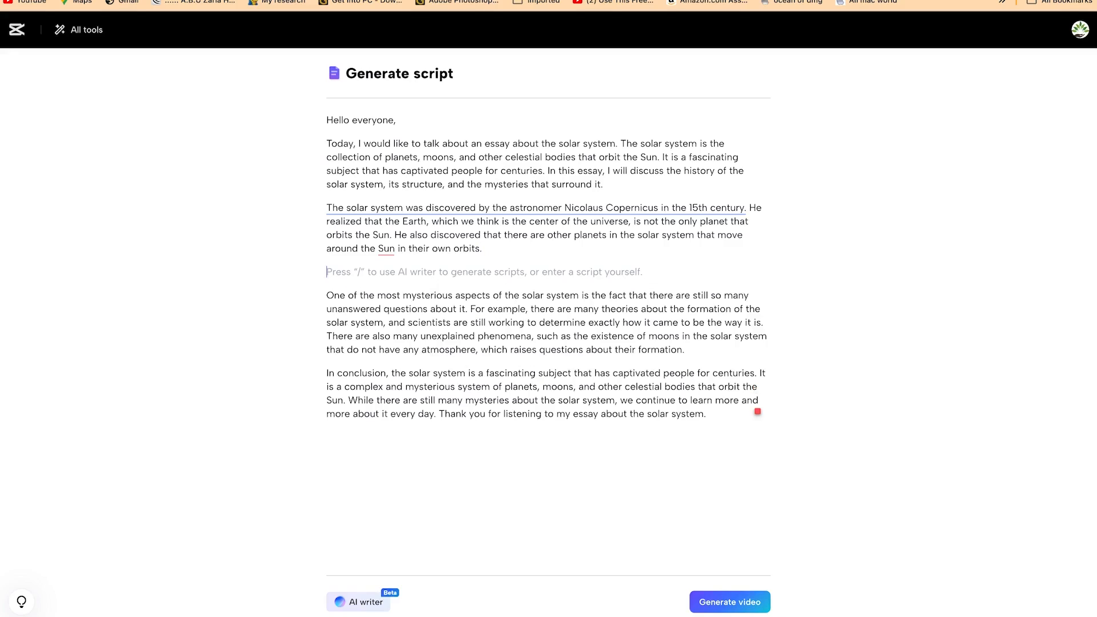
text(/)
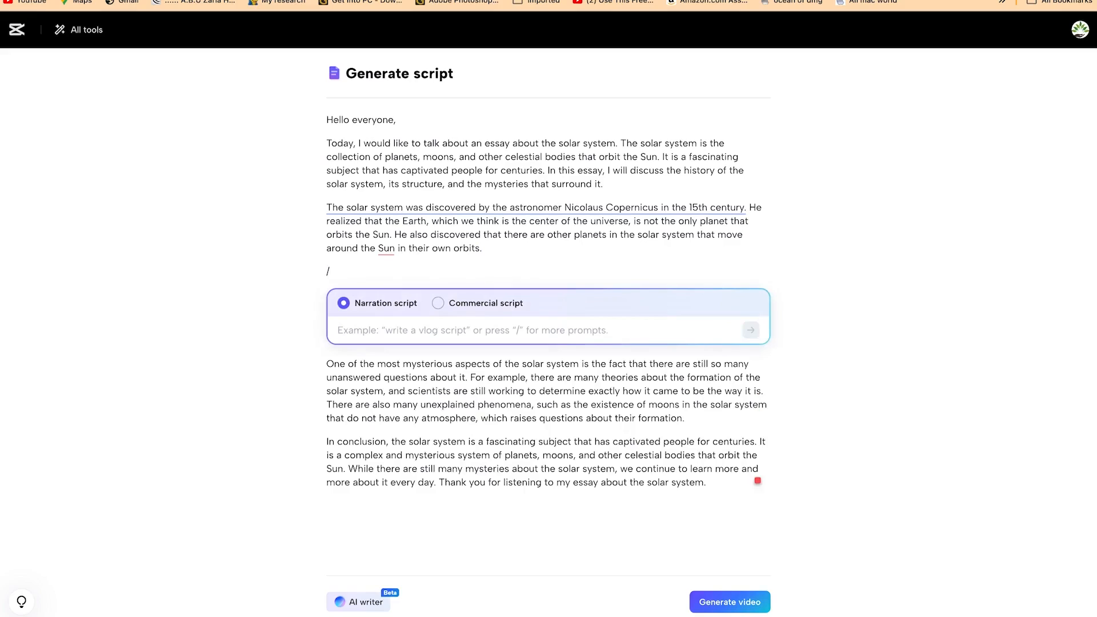
text(tyy)
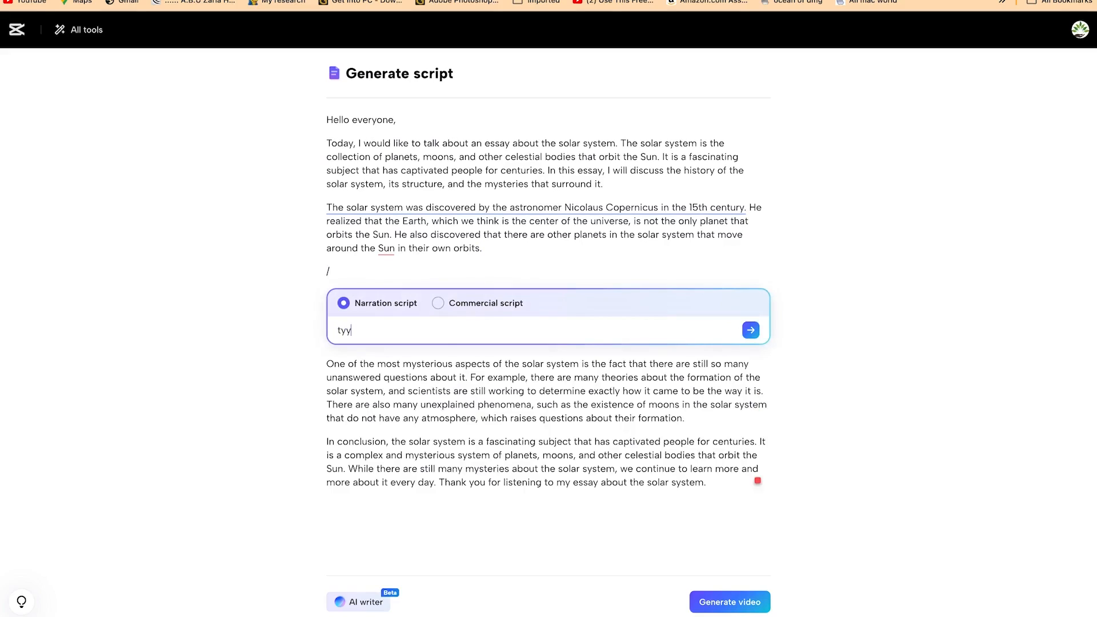
text(es of solar system)
click(750, 333)
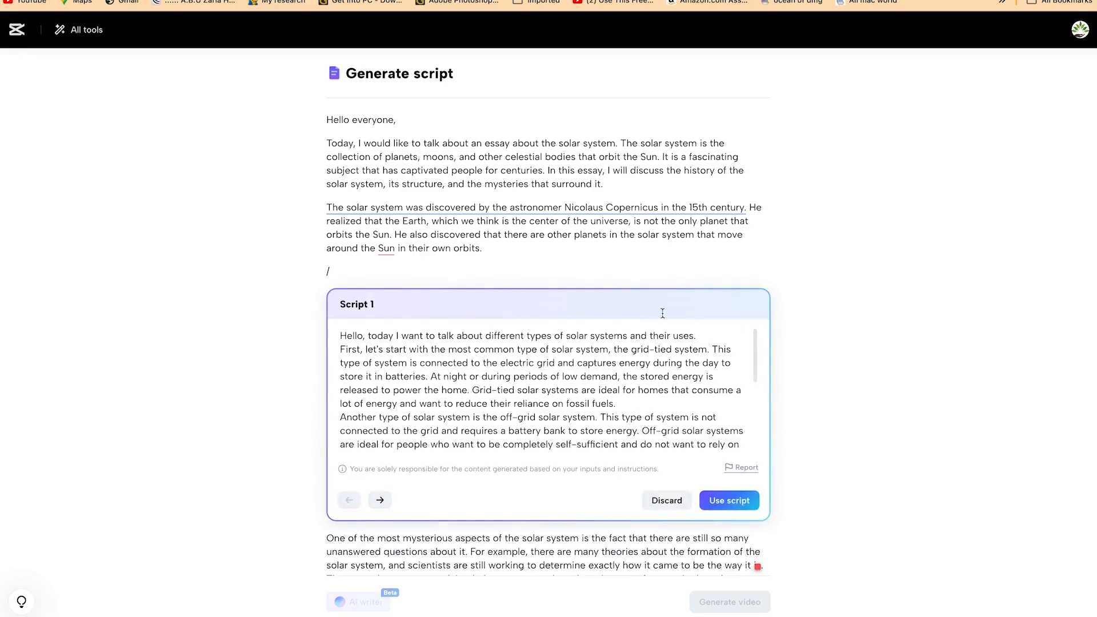
- Replace the opening sentence of Script 1 with "Types of solar system" and use the script
scroll(559, 384, down, 4)
scroll(560, 384, up, 5)
drag(698, 337, 361, 313)
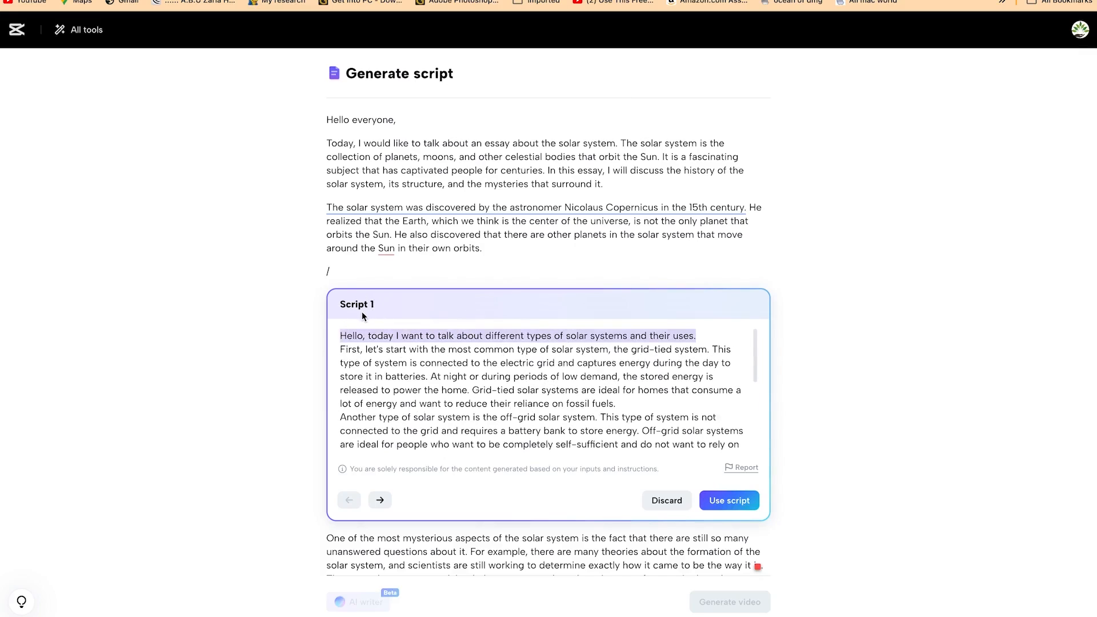
text(Types of solar syste)
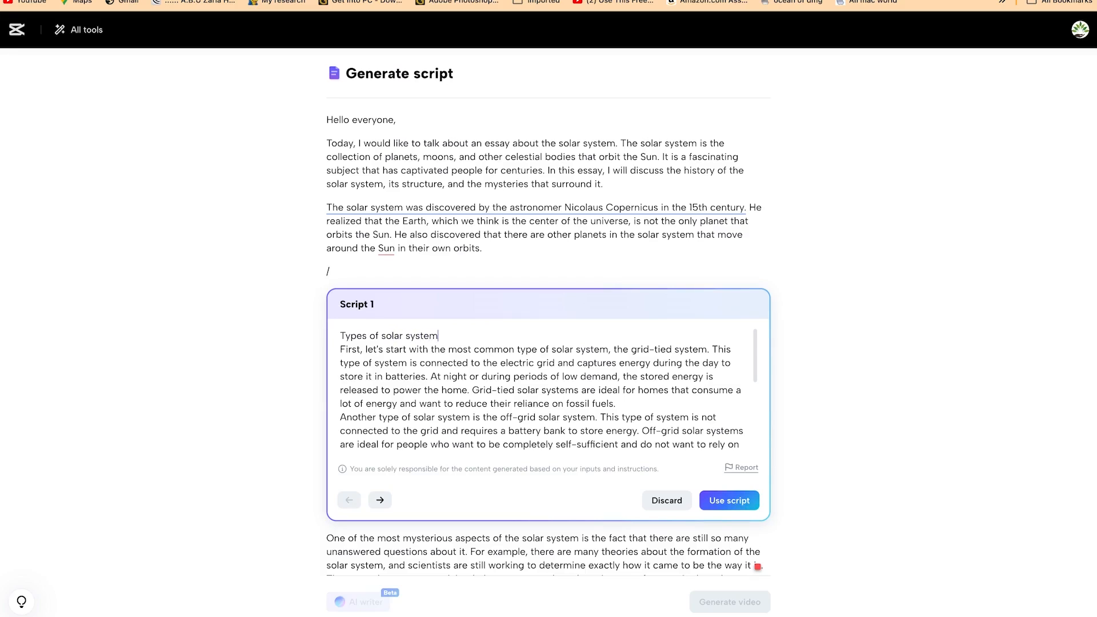
text(m)
click(731, 501)
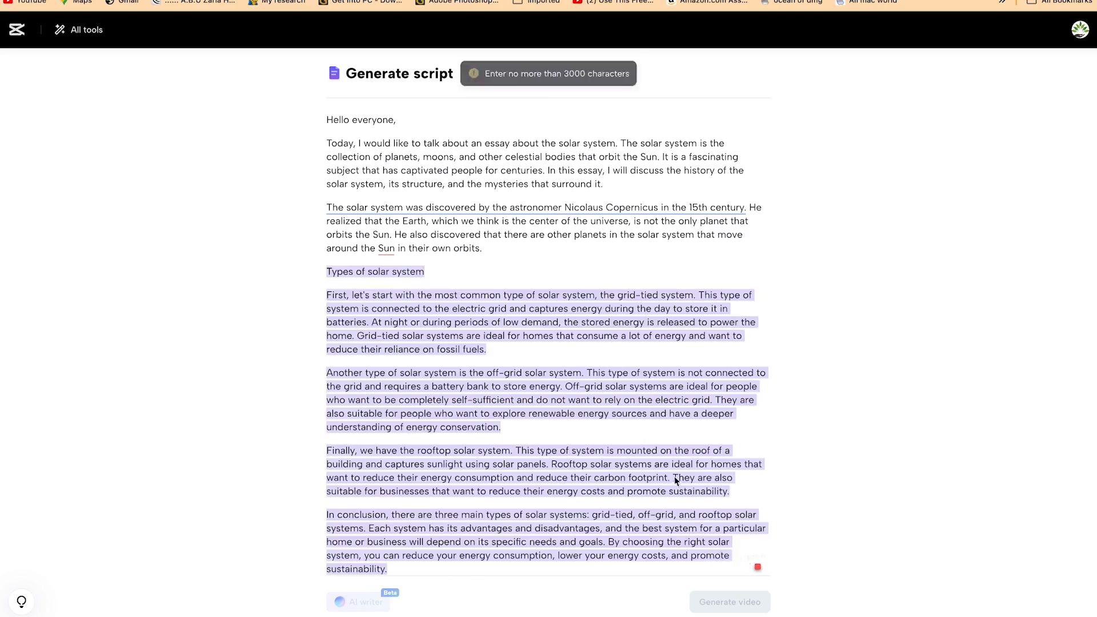
- Delete the rooftop solar system paragraph and the conclusion about three main types from the inserted text
scroll(434, 319, down, 5)
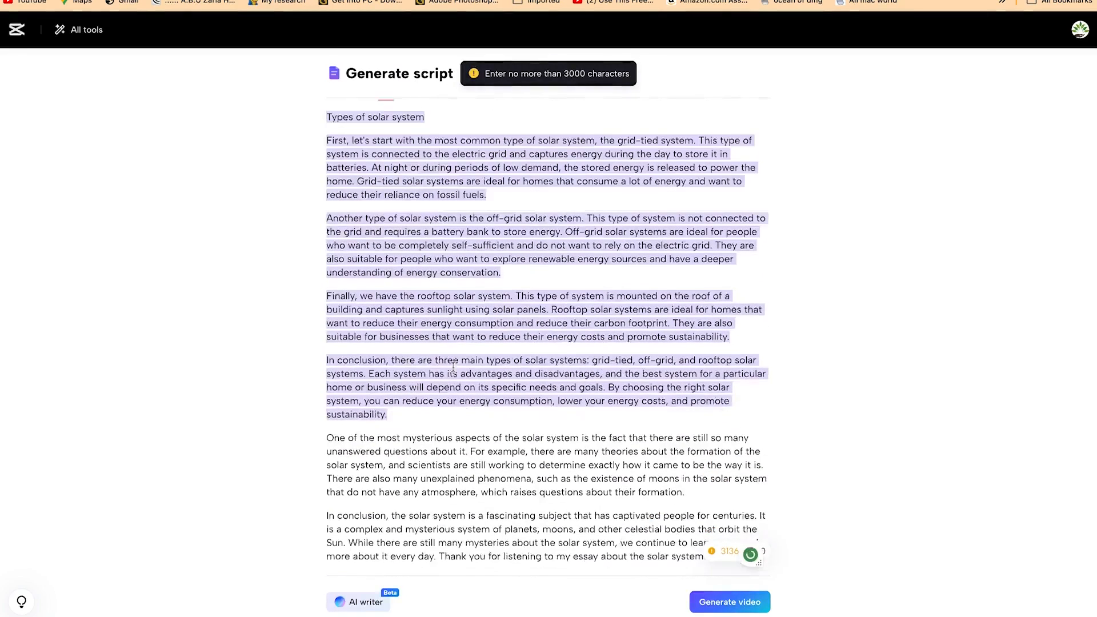
scroll(468, 320, up, 5)
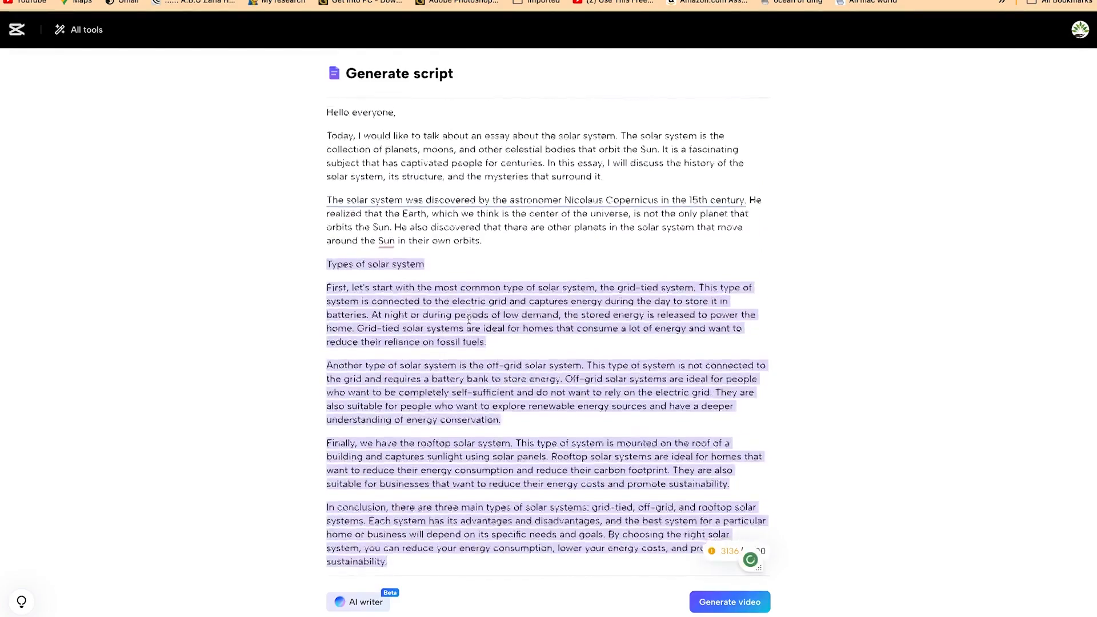
scroll(468, 325, down, 10)
scroll(469, 331, up, 6)
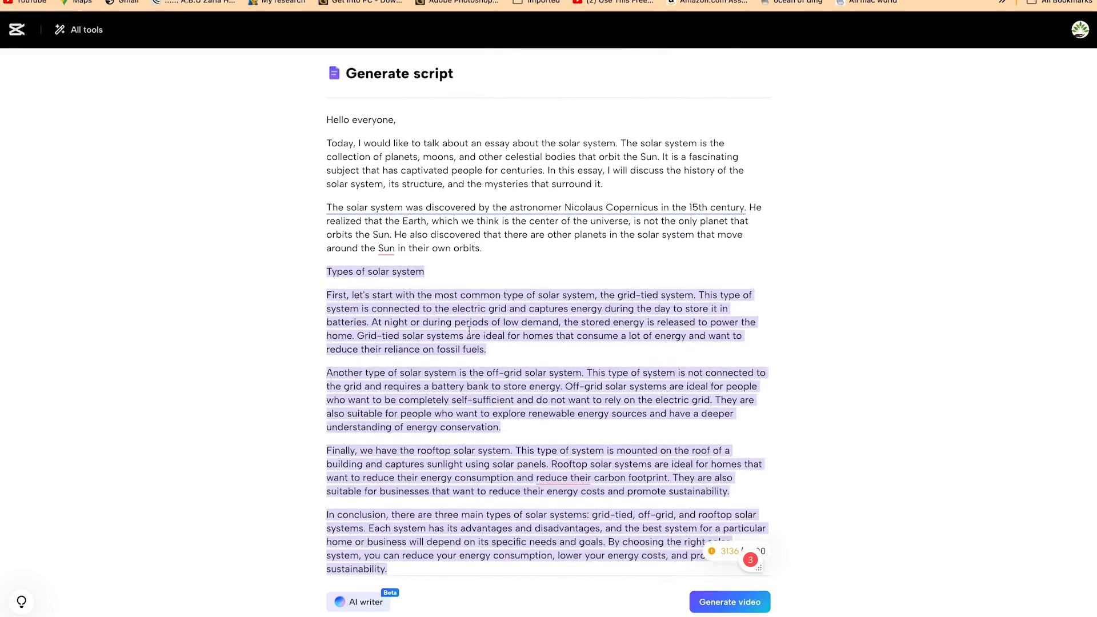
scroll(468, 330, down, 6)
scroll(474, 348, up, 3)
scroll(474, 347, up, 1)
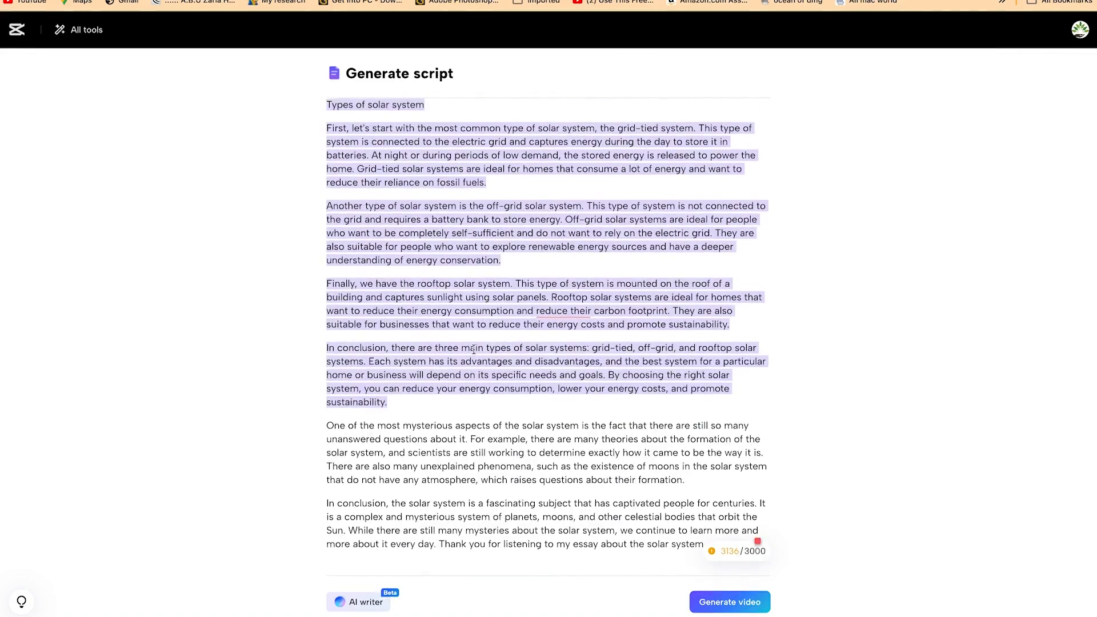
drag(409, 416, 321, 290)
key(BackSpace)
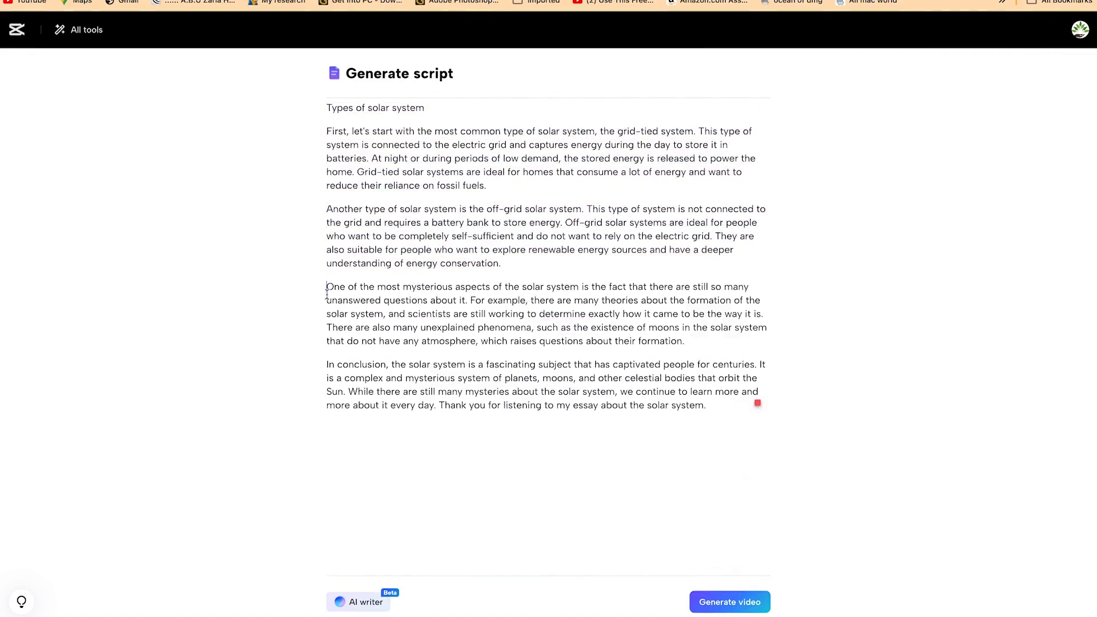
scroll(500, 354, up, 5)
scroll(501, 354, down, 3)
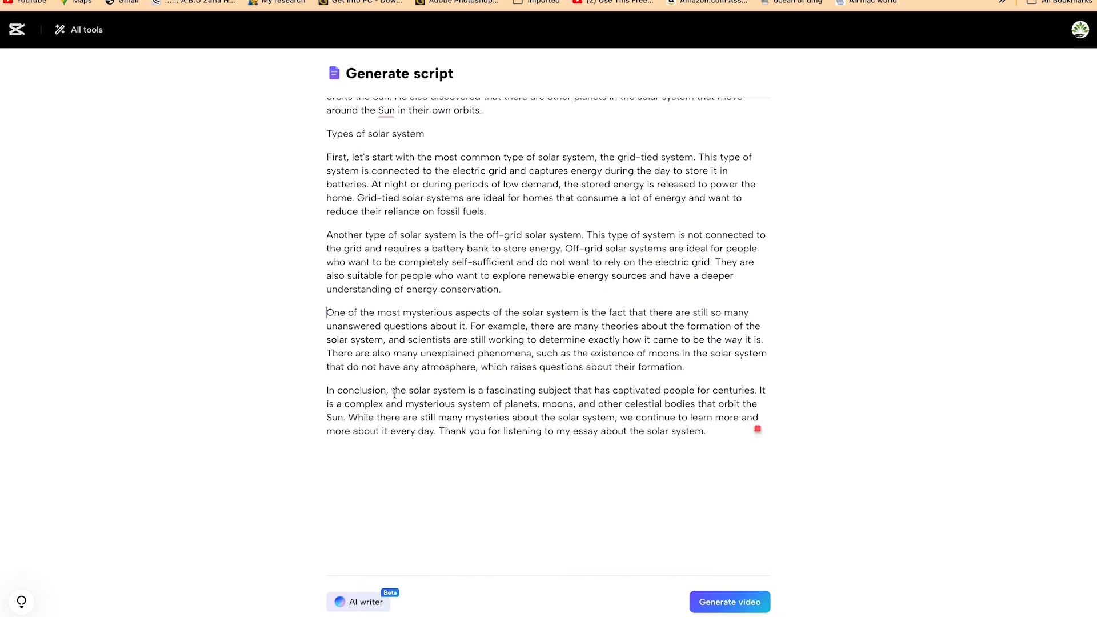
scroll(436, 366, up, 5)
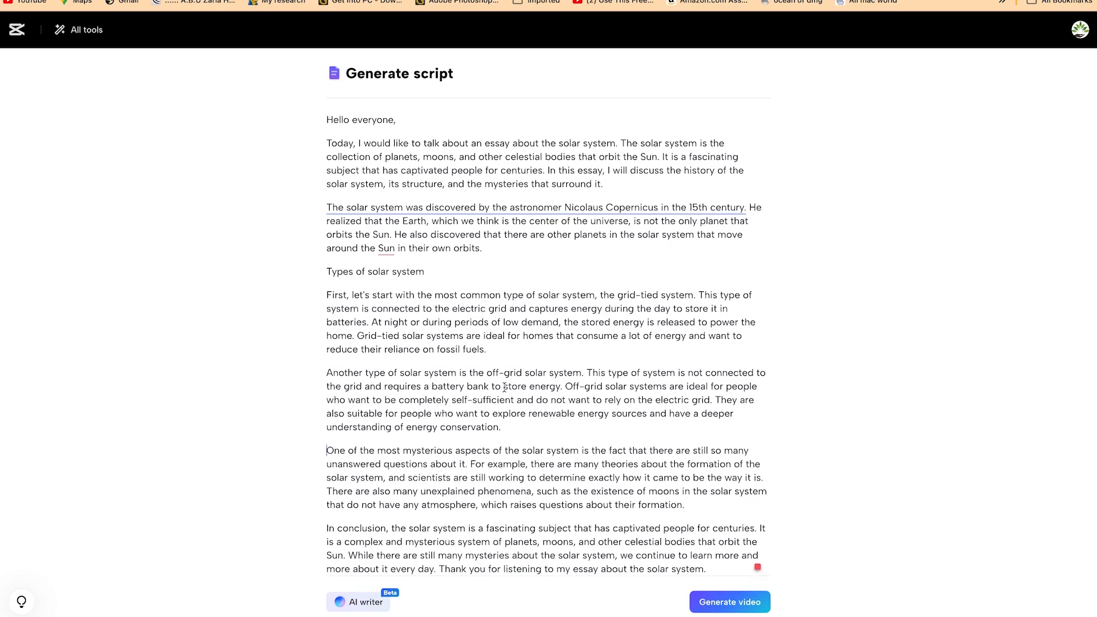
scroll(734, 499, down, 5)
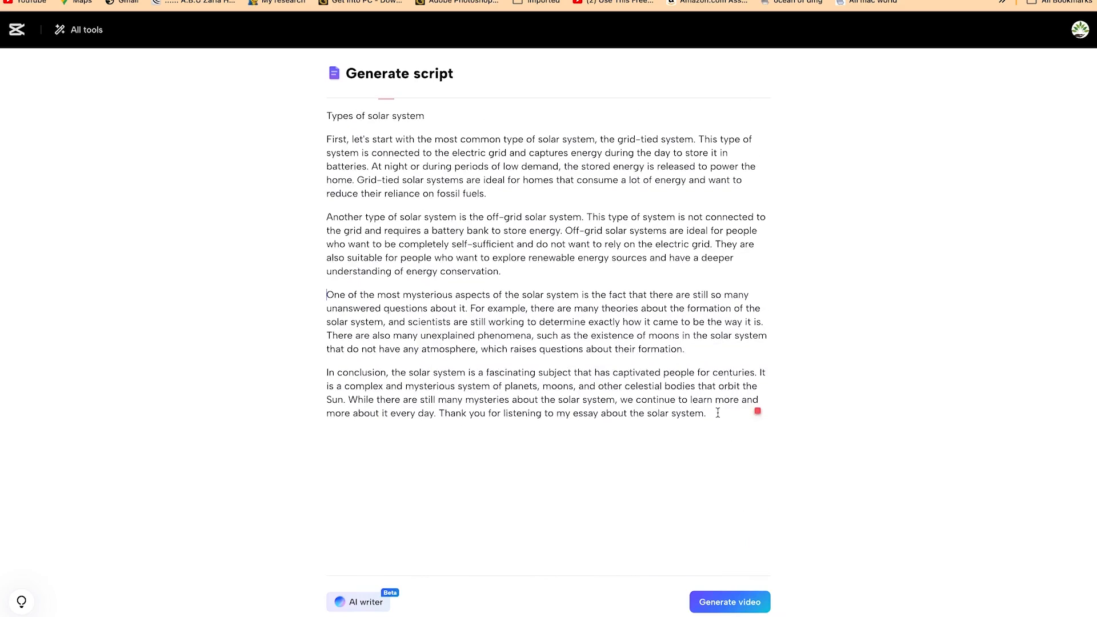
click(367, 604)
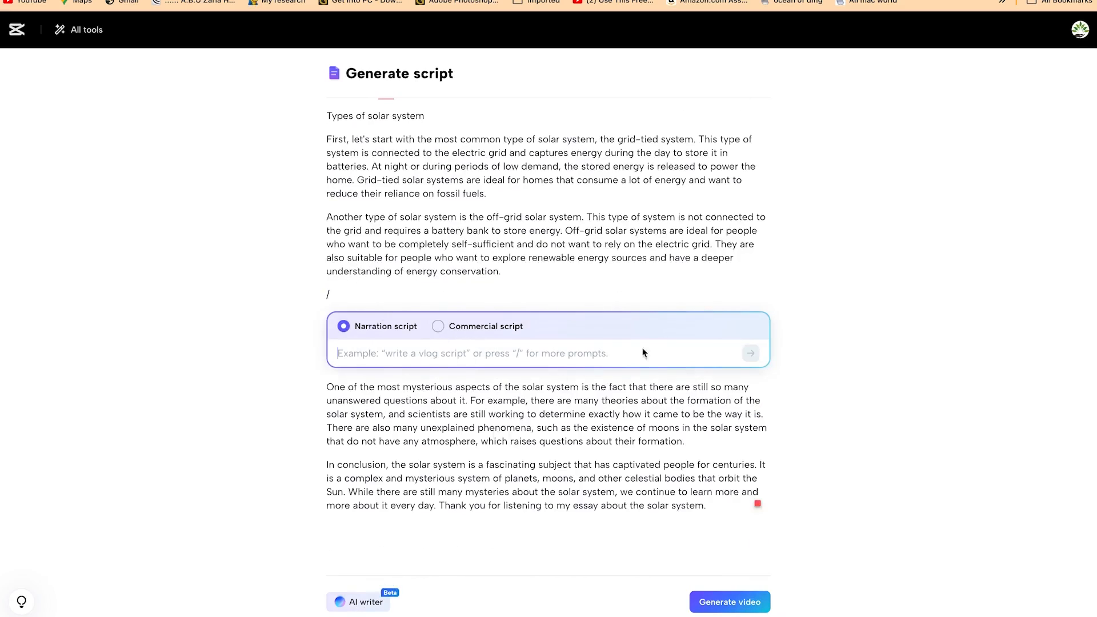
click(677, 398)
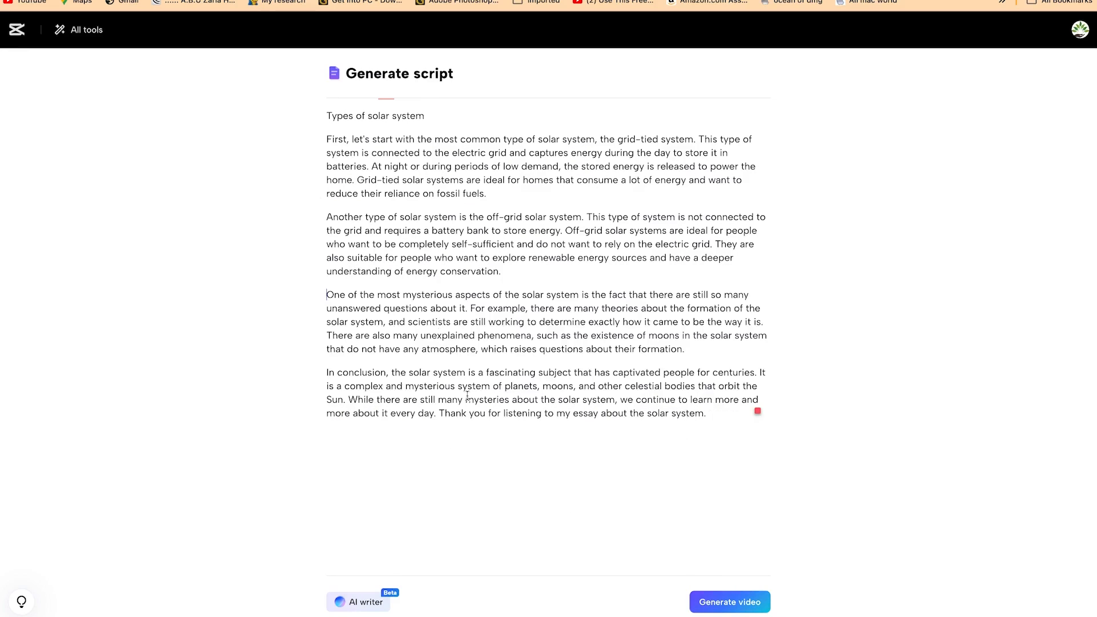
- Delete the paragraphs about the off-grid solar system and the mysterious aspects, including the leftover empty line
scroll(492, 346, up, 3)
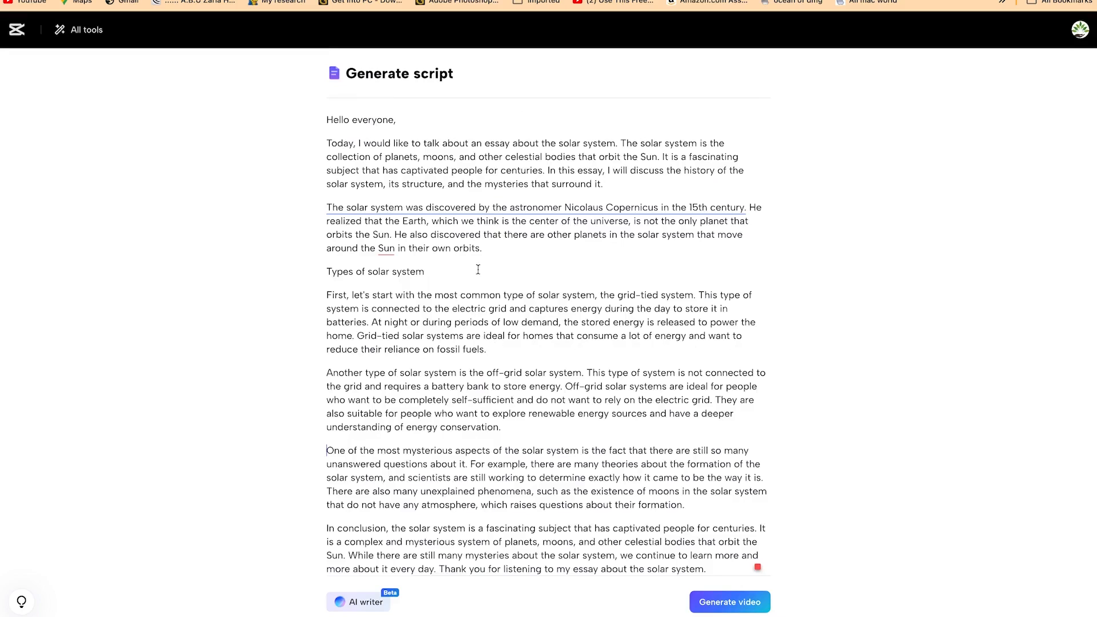
scroll(487, 352, down, 2)
drag(732, 397, 323, 276)
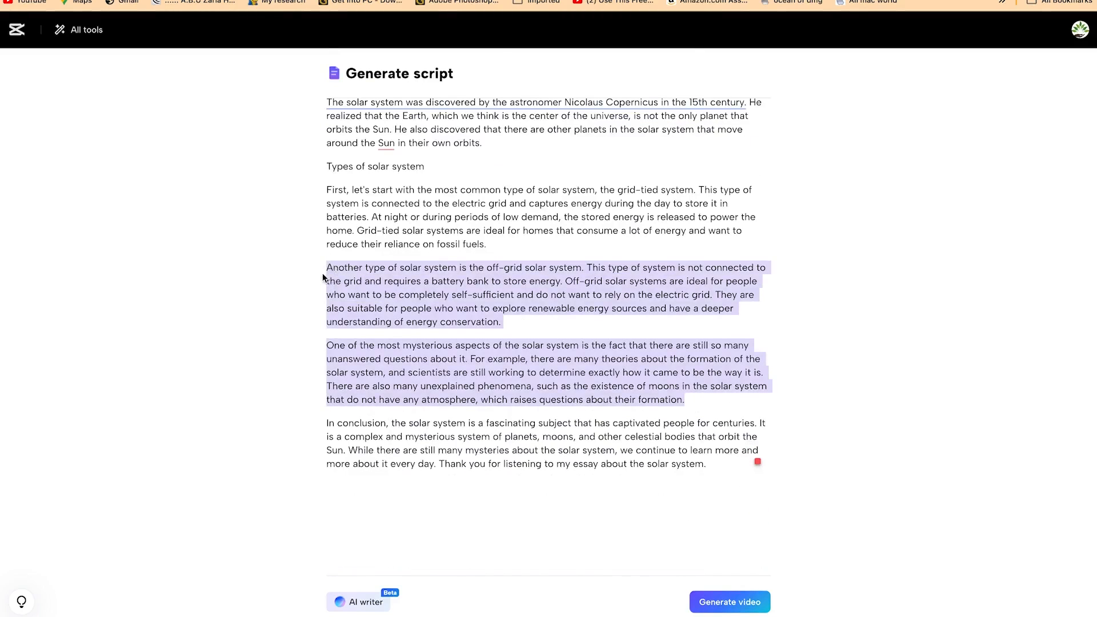
key(BackSpace)
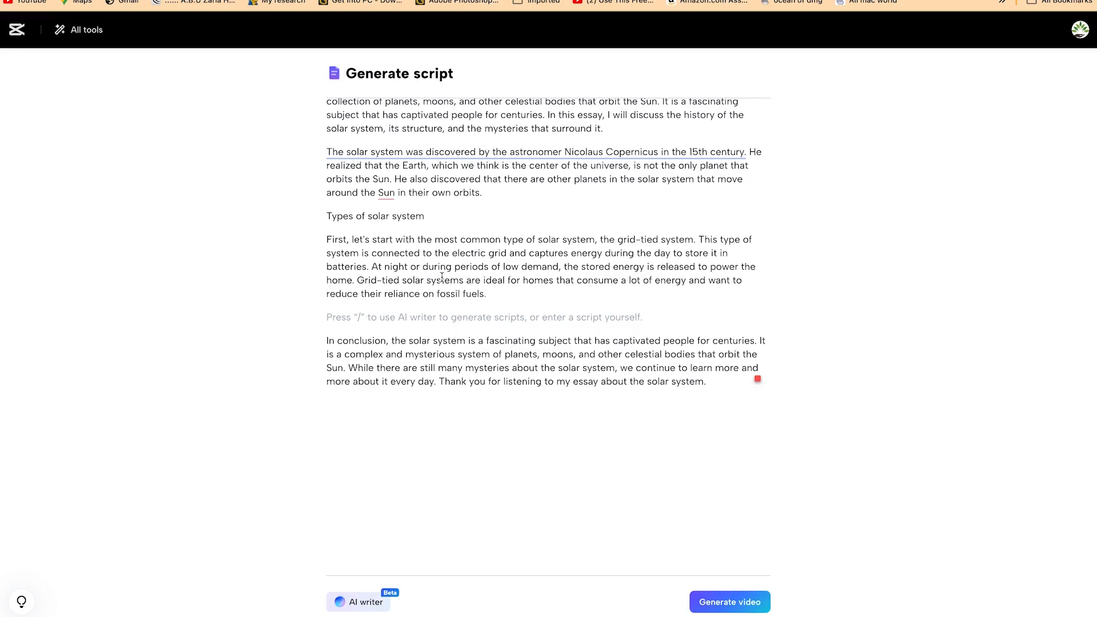
key(BackSpace)
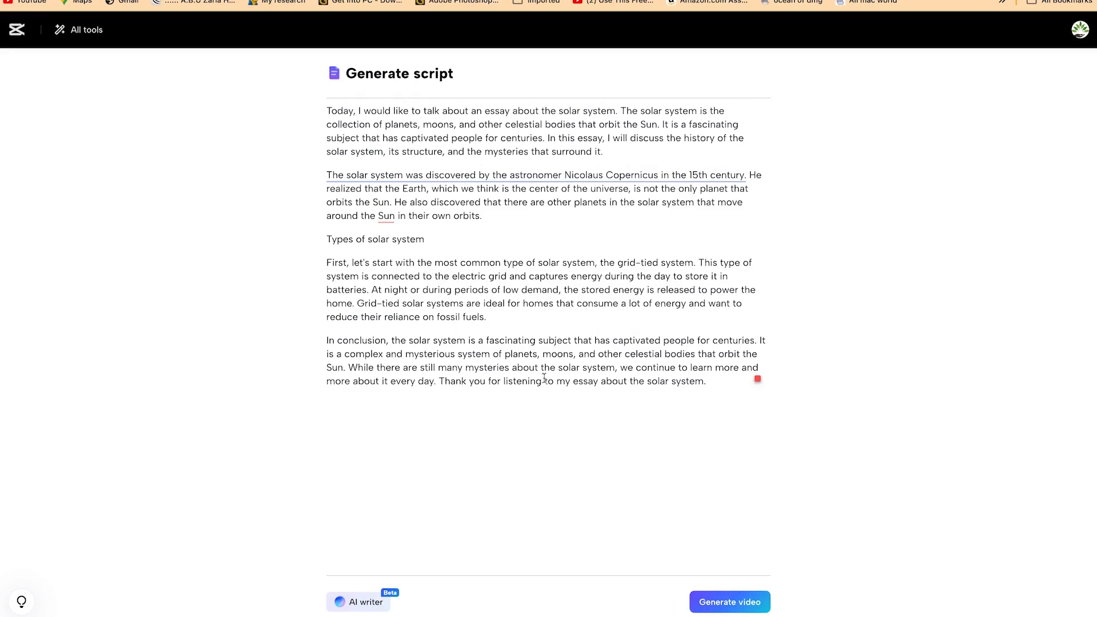
- Generate a video from the script with the Energetic Male voice and pause its preview
click(719, 607)
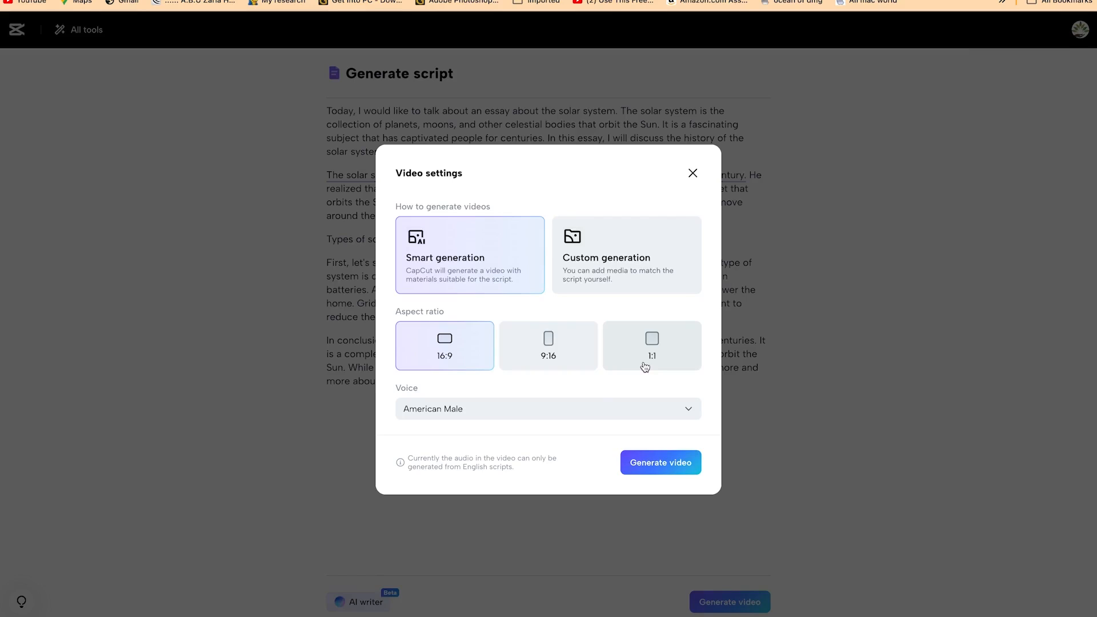
click(548, 408)
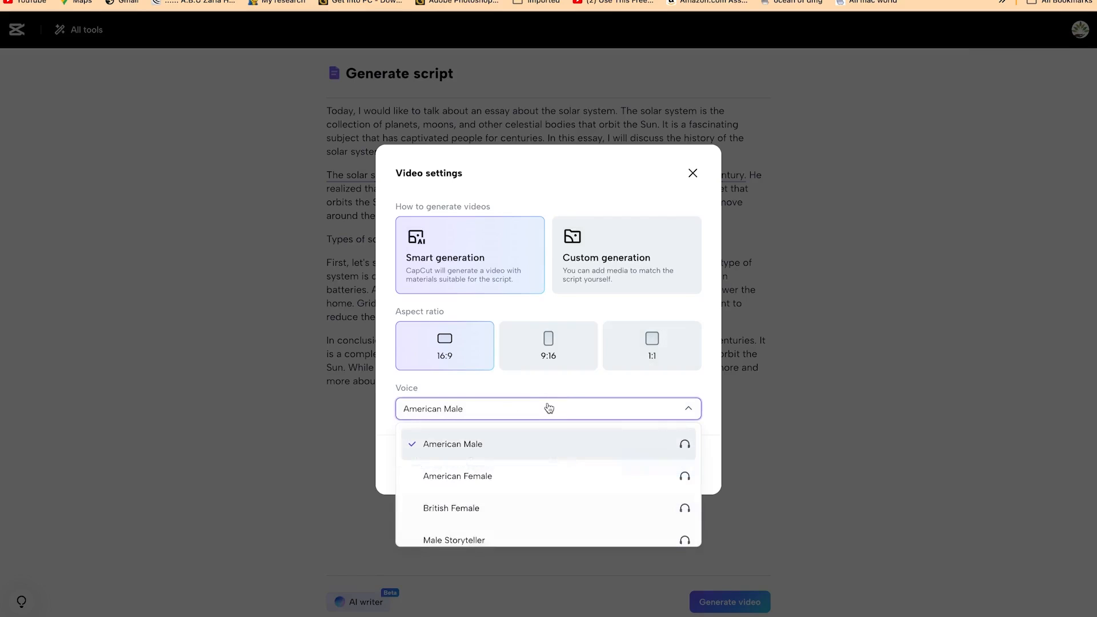
scroll(563, 454, down, 5)
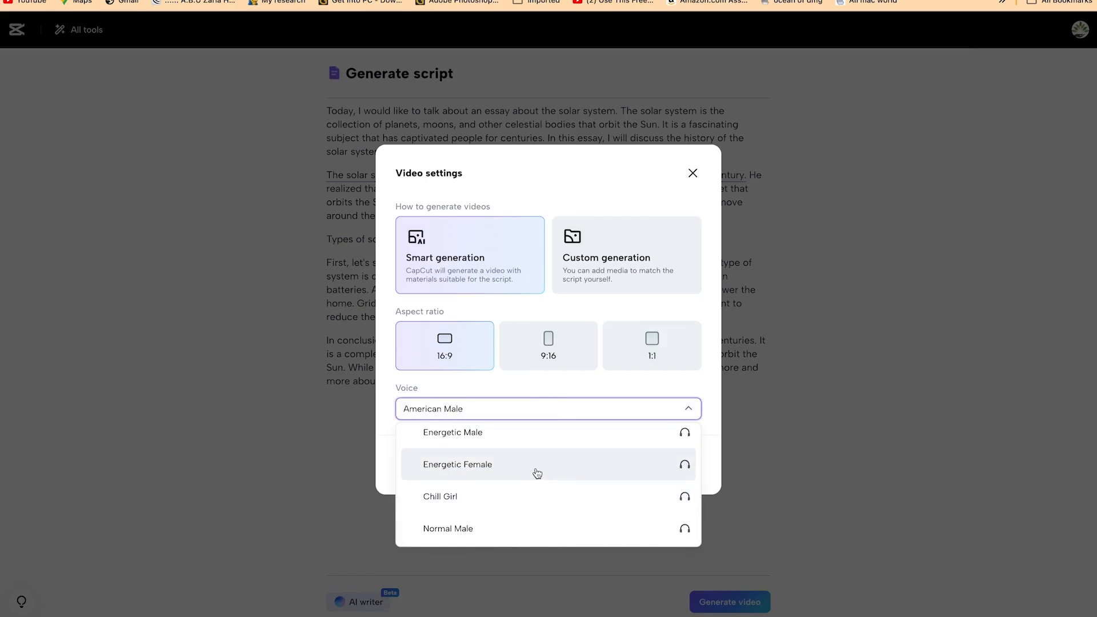
scroll(522, 503, up, 5)
scroll(521, 505, down, 10)
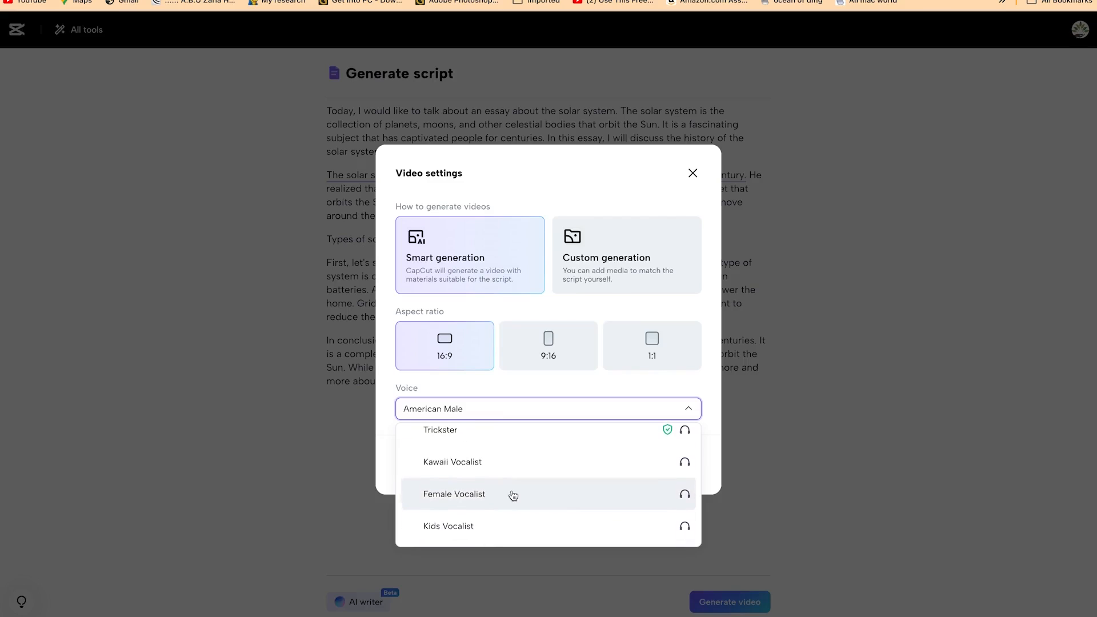
scroll(517, 500, up, 3)
scroll(512, 497, up, 3)
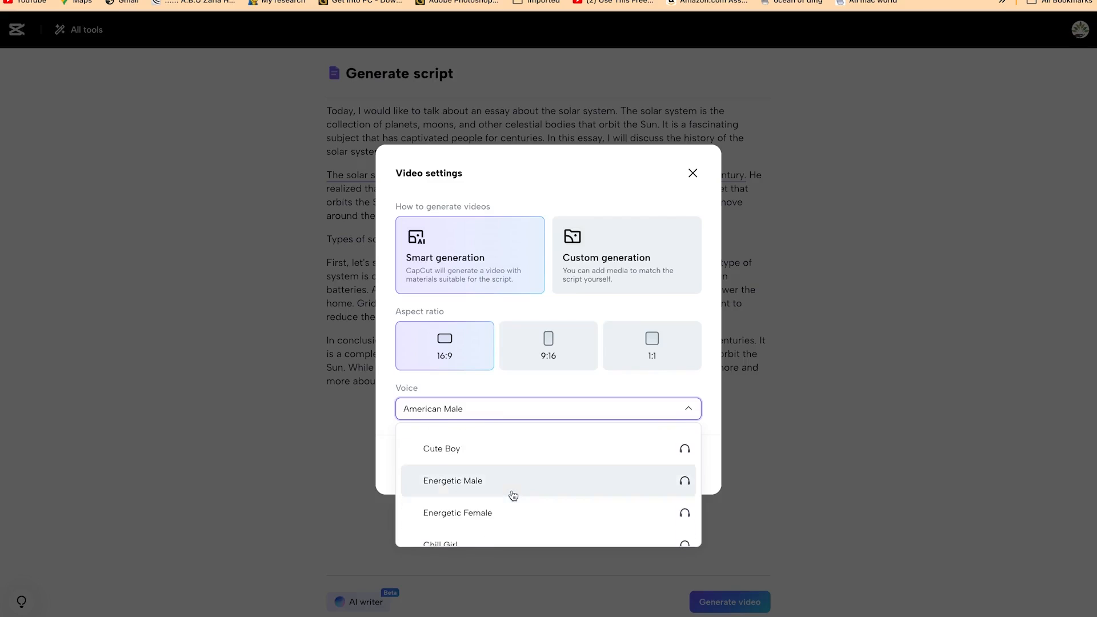
click(490, 517)
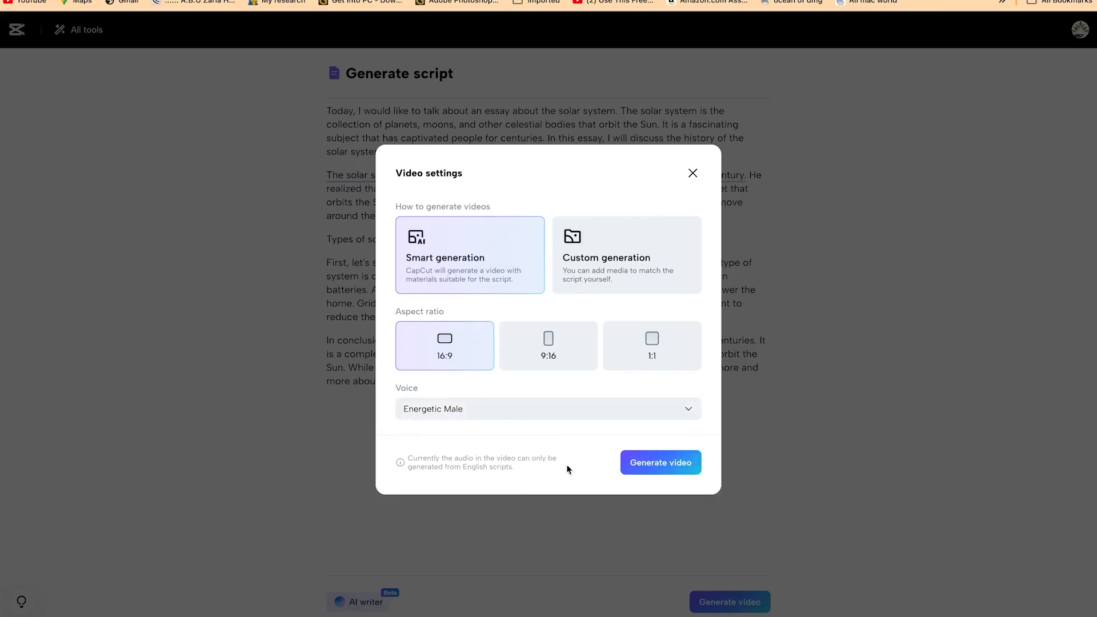
click(641, 466)
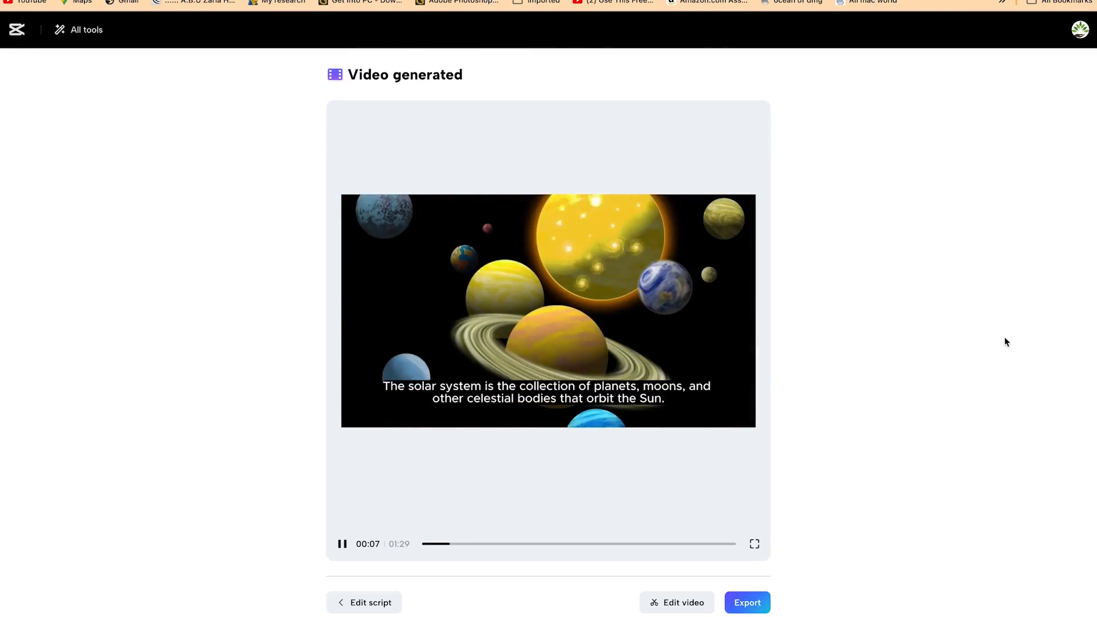
click(342, 543)
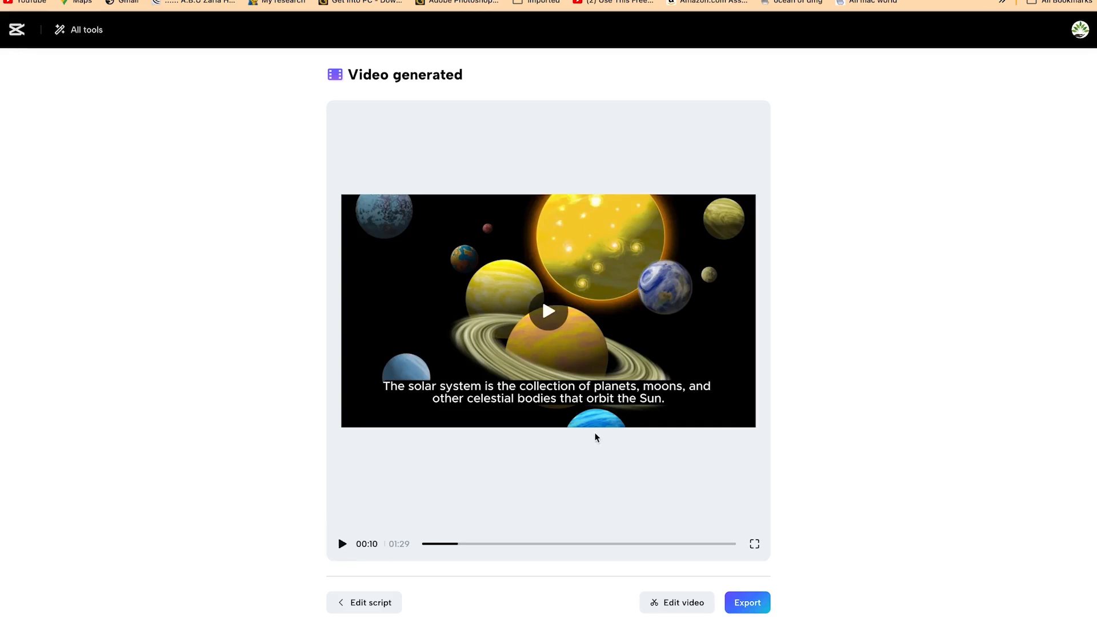
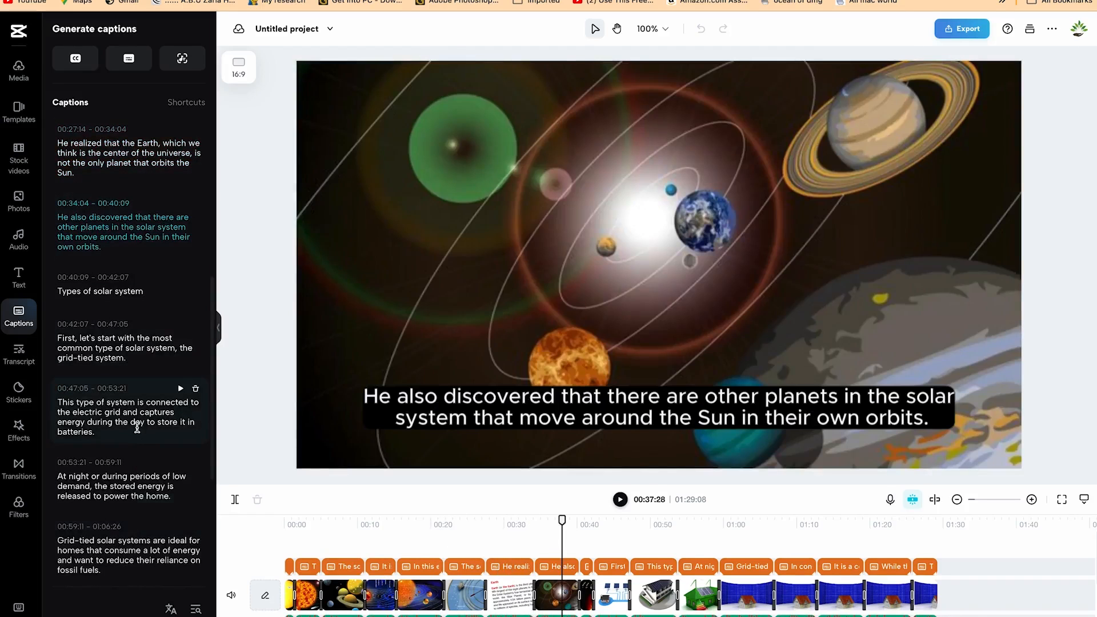
- Look through the full caption list of the generated solar system video in the editor
scroll(132, 539, down, 10)
scroll(140, 464, up, 15)
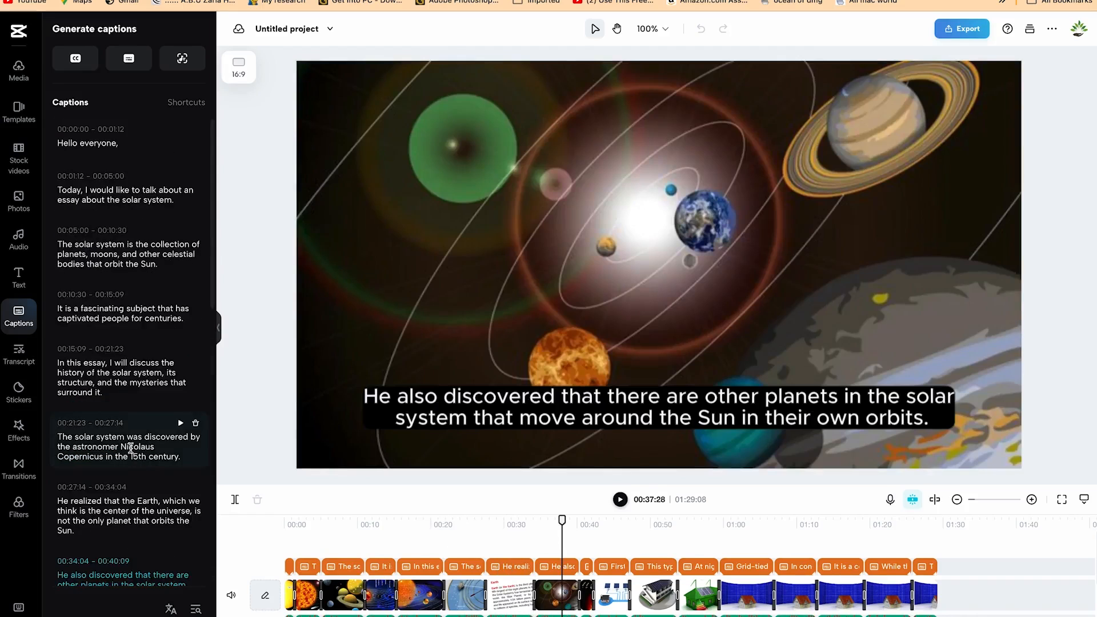
scroll(127, 340, down, 10)
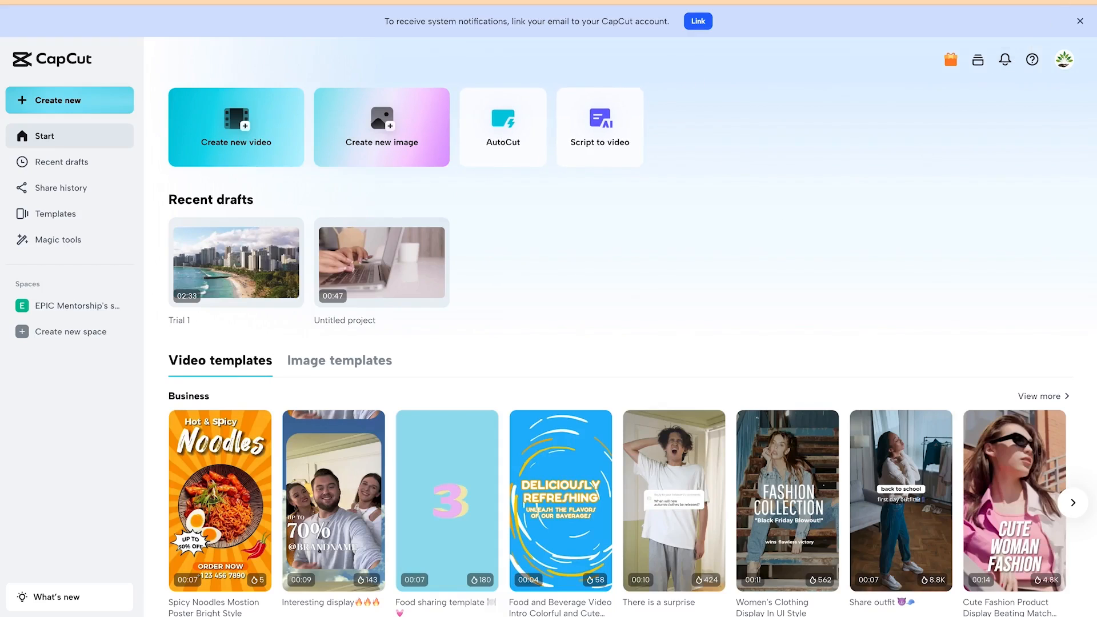
- Open a new Incognito window from the browser
key(alt+f)
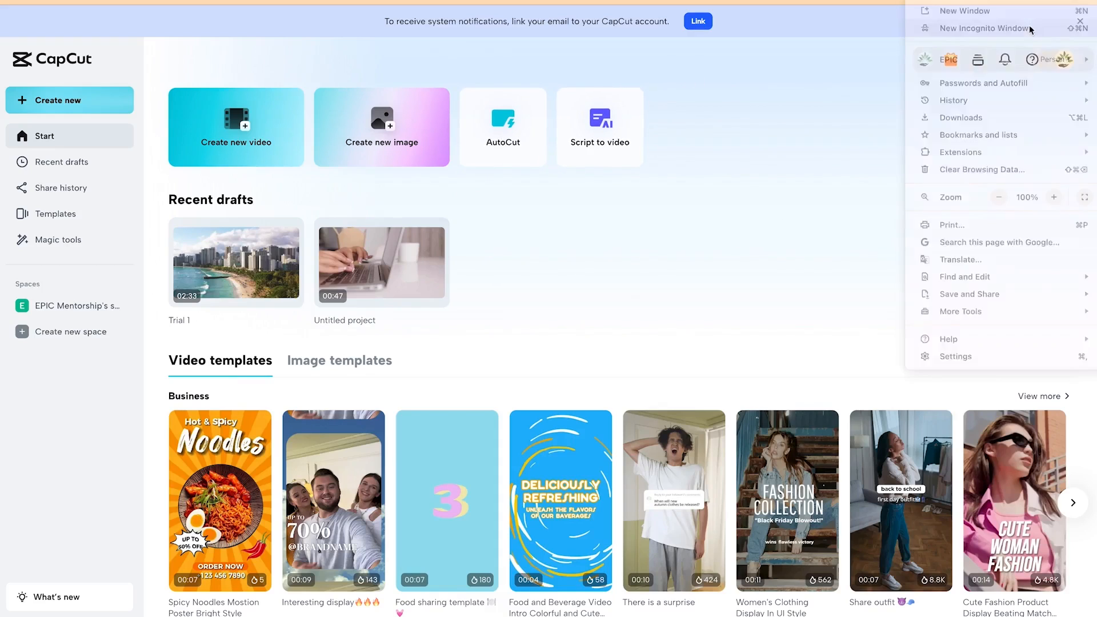
click(1029, 25)
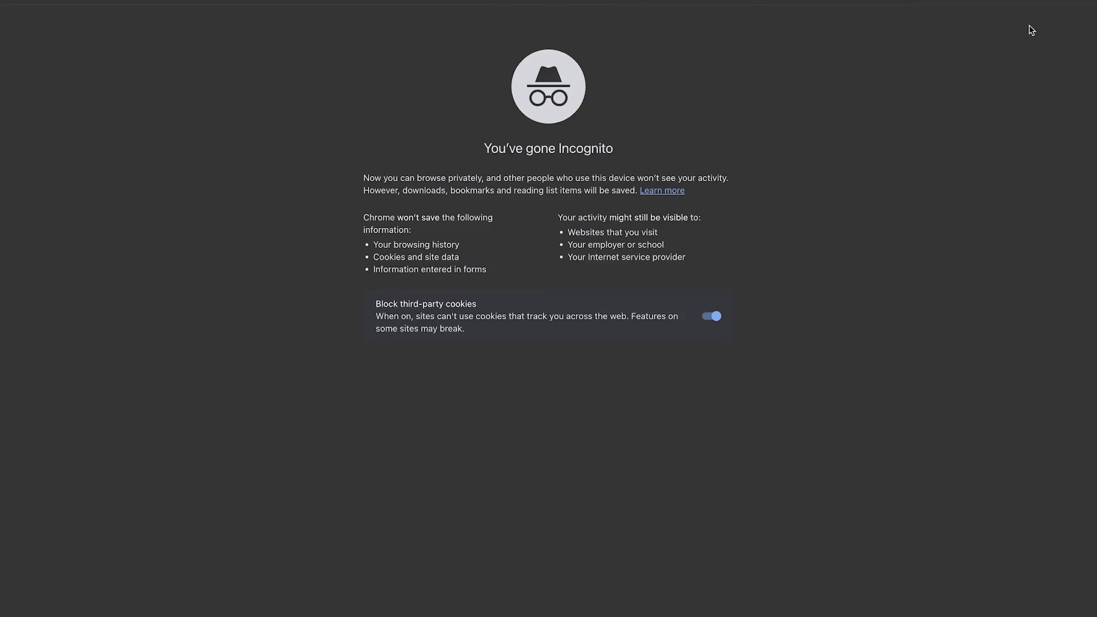
text(capcut)
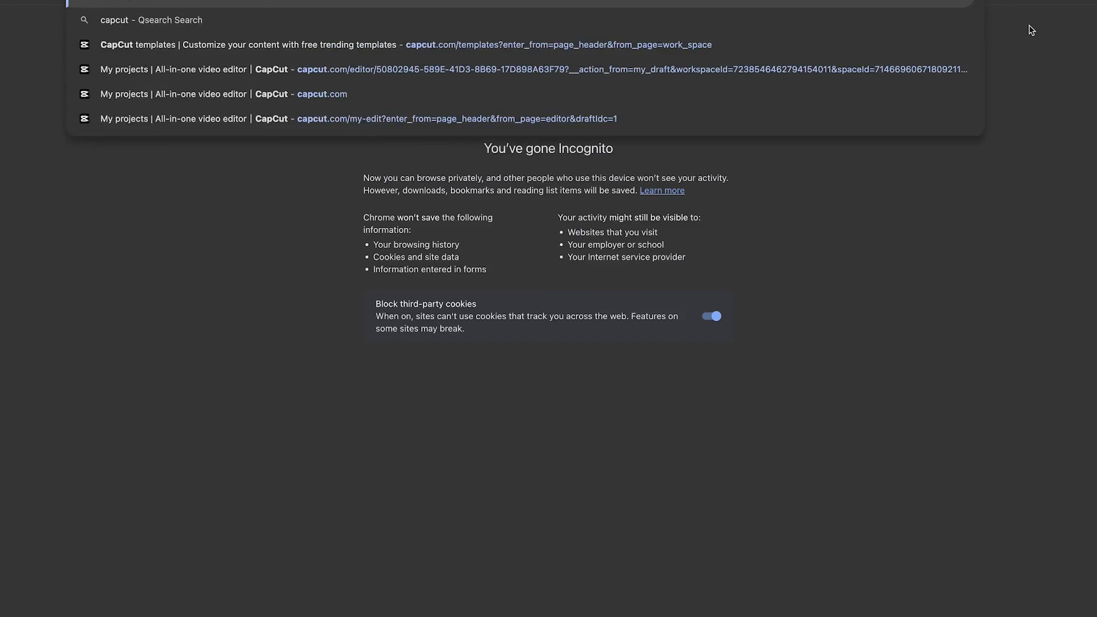
key(BackSpace)
key(BackSpace)
key(BackSpace)
key(BackSpace)
key(BackSpace)
key(BackSpace)
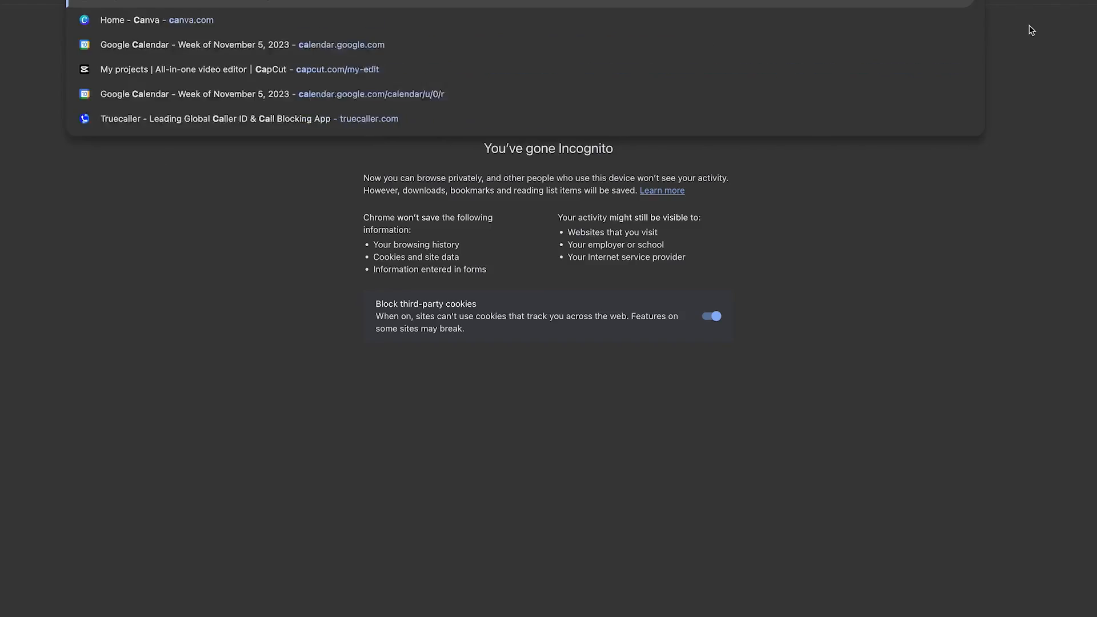
- Search Google for "capcut" in the Incognito window and open the official CapCut website from the results
text(g)
key(BackSpace)
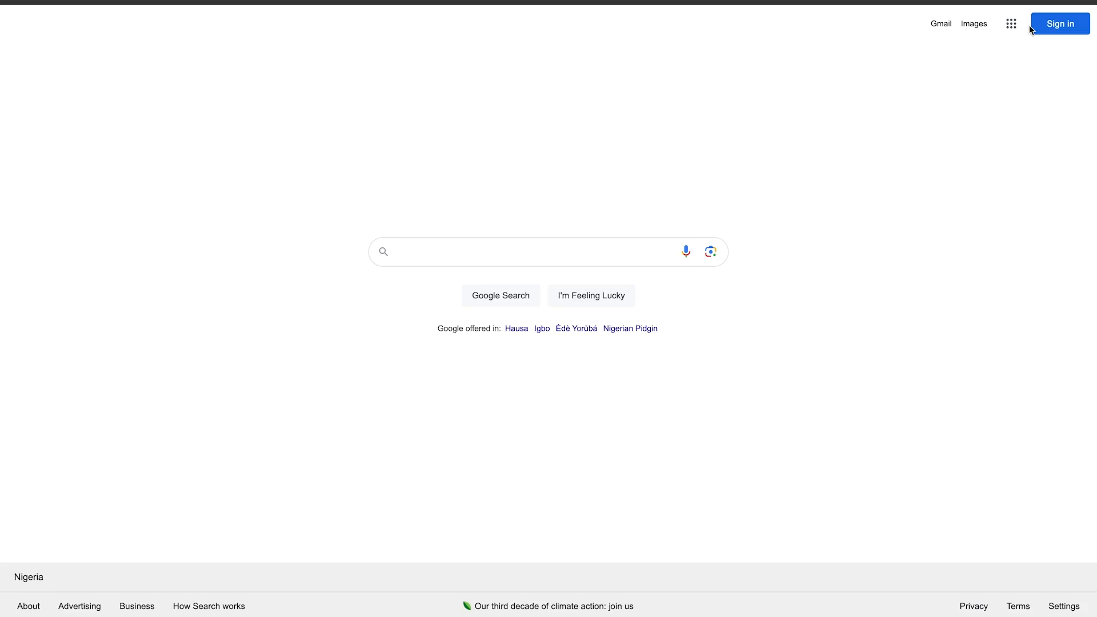
text(capcut)
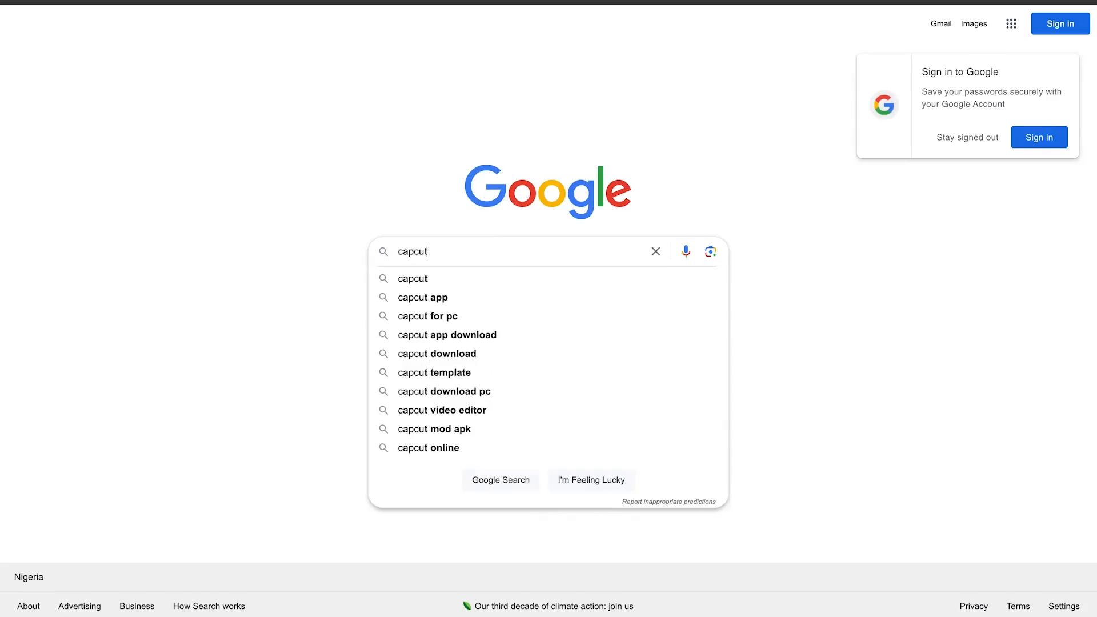
key(Return)
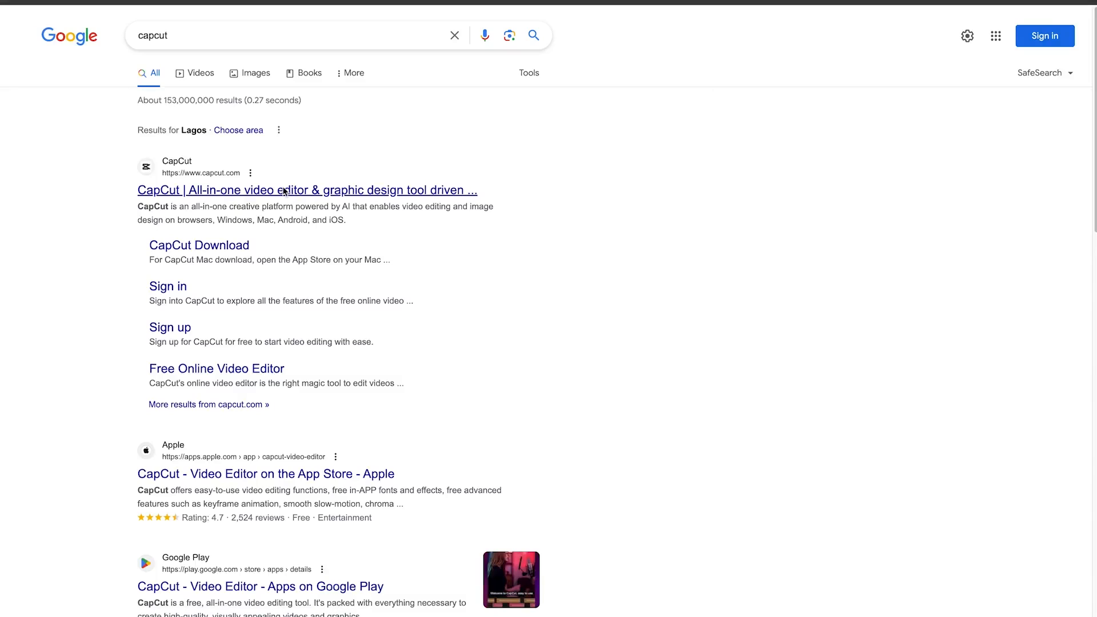
click(285, 191)
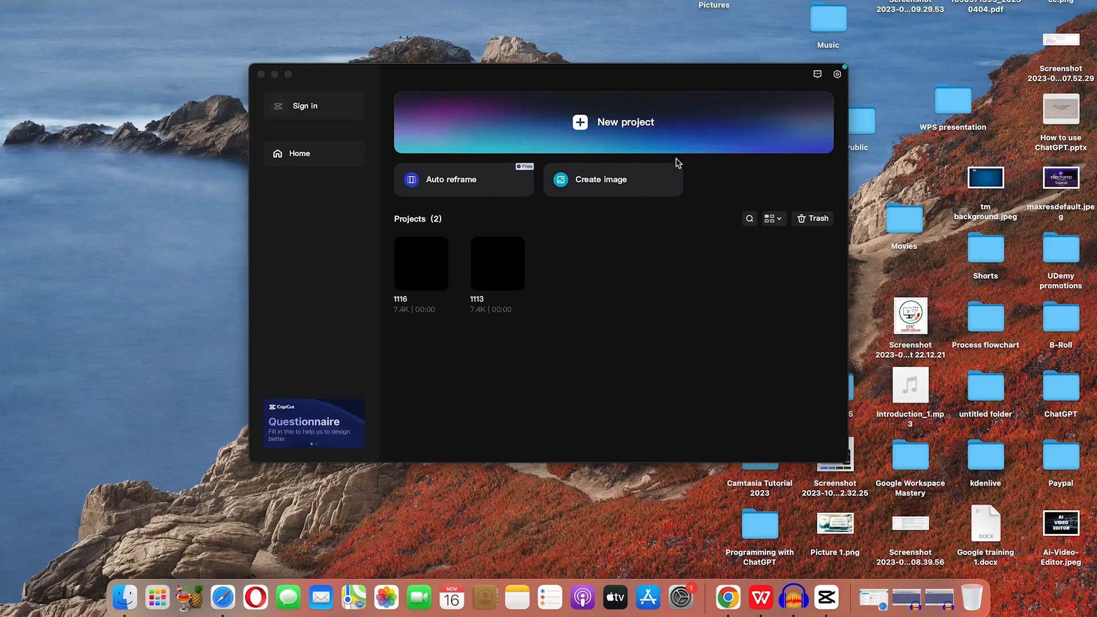
- Switch to the CapCut desktop app and start a new project
click(608, 127)
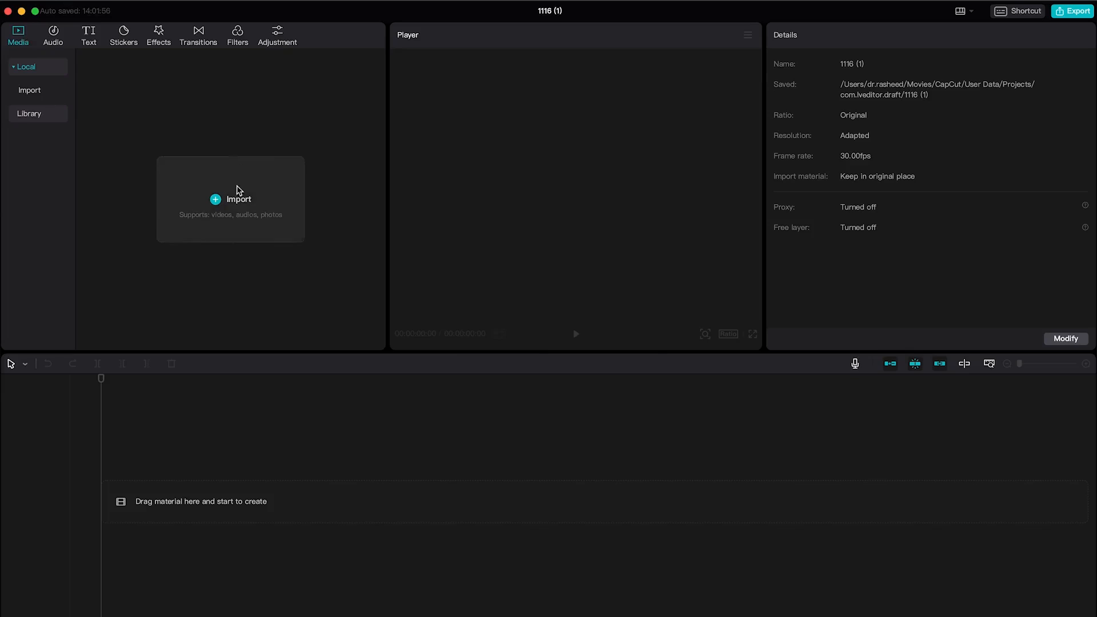
- Look through the audio, text effect, text template, sticker, effect, transition, filter and adjustment libraries of the new project
click(55, 41)
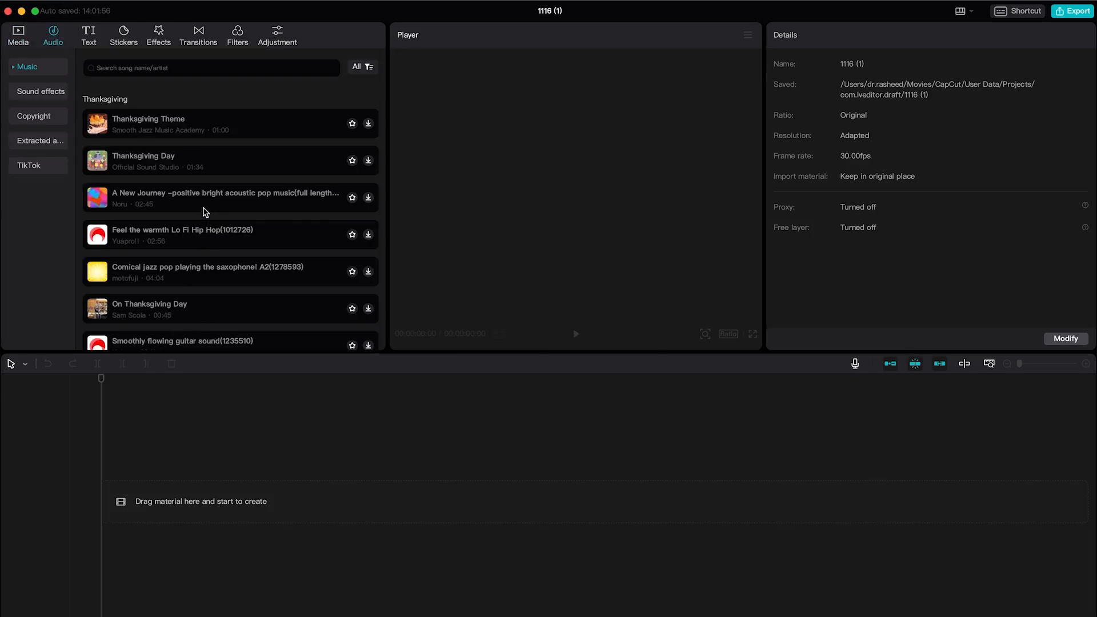
click(93, 49)
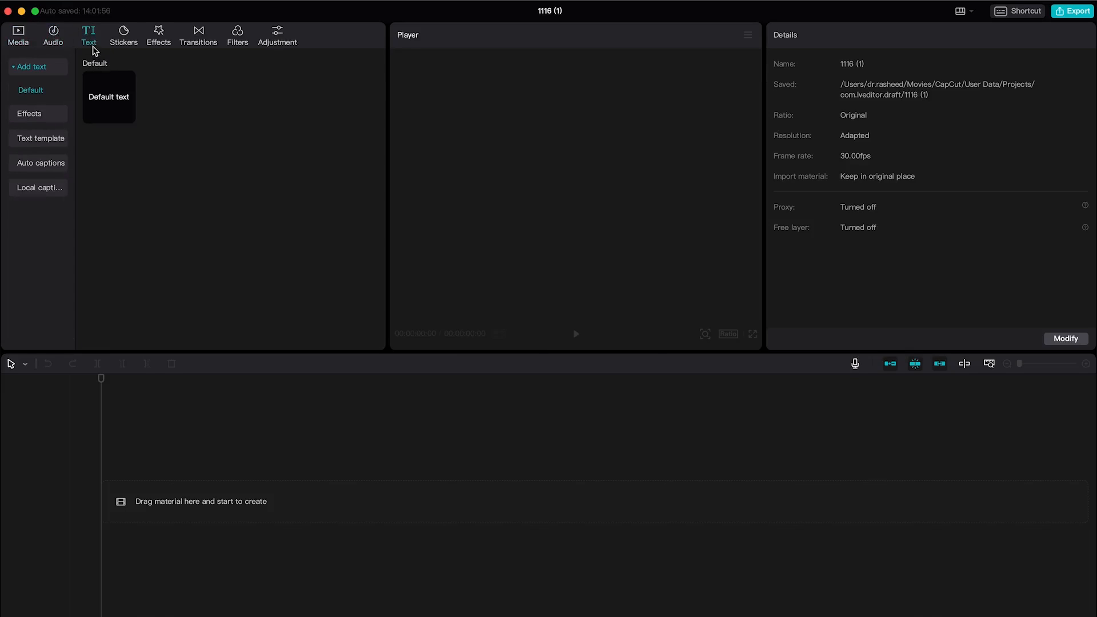
click(51, 115)
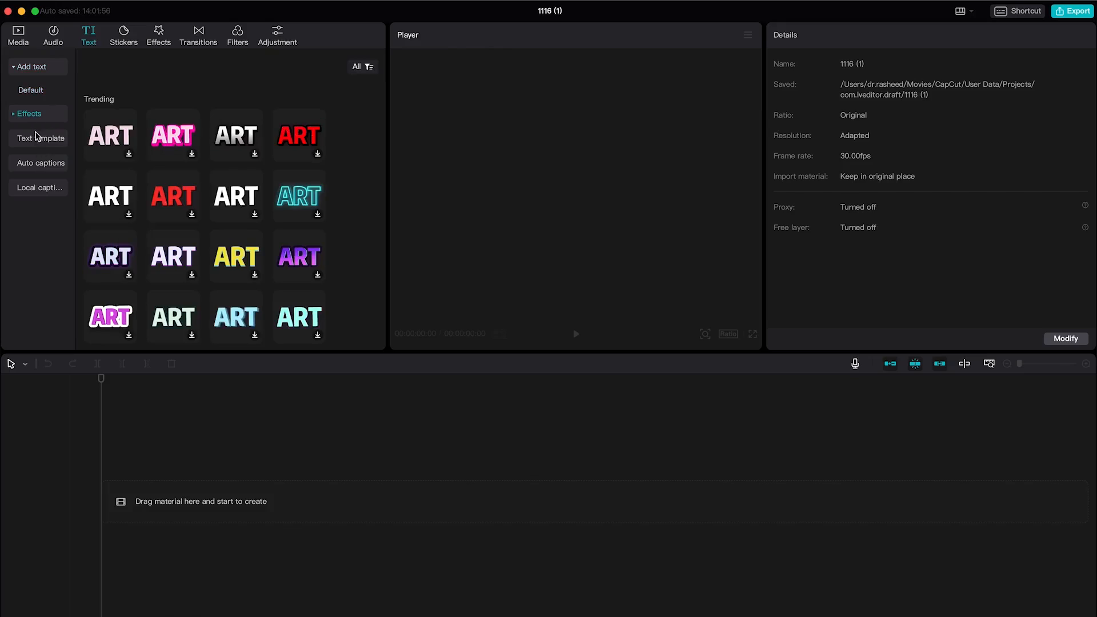
click(41, 143)
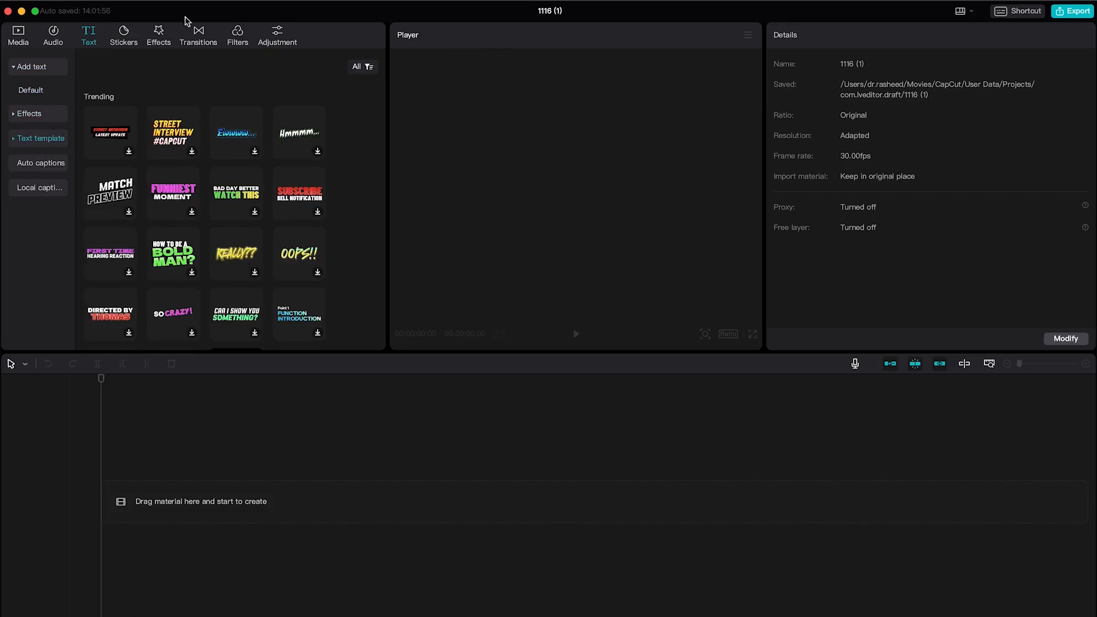
click(122, 46)
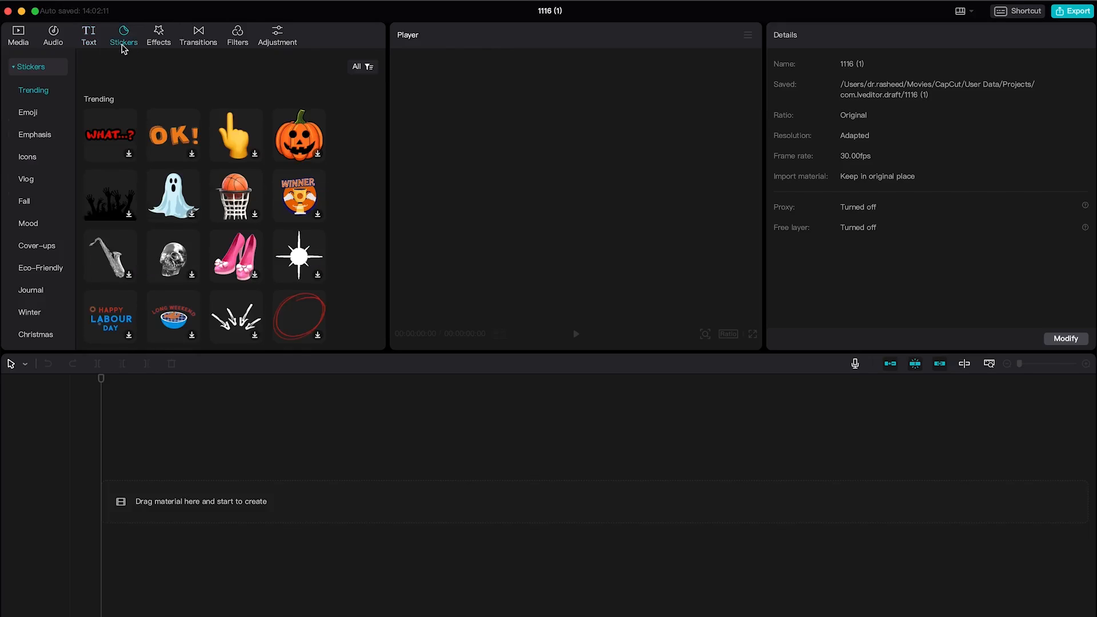
click(159, 45)
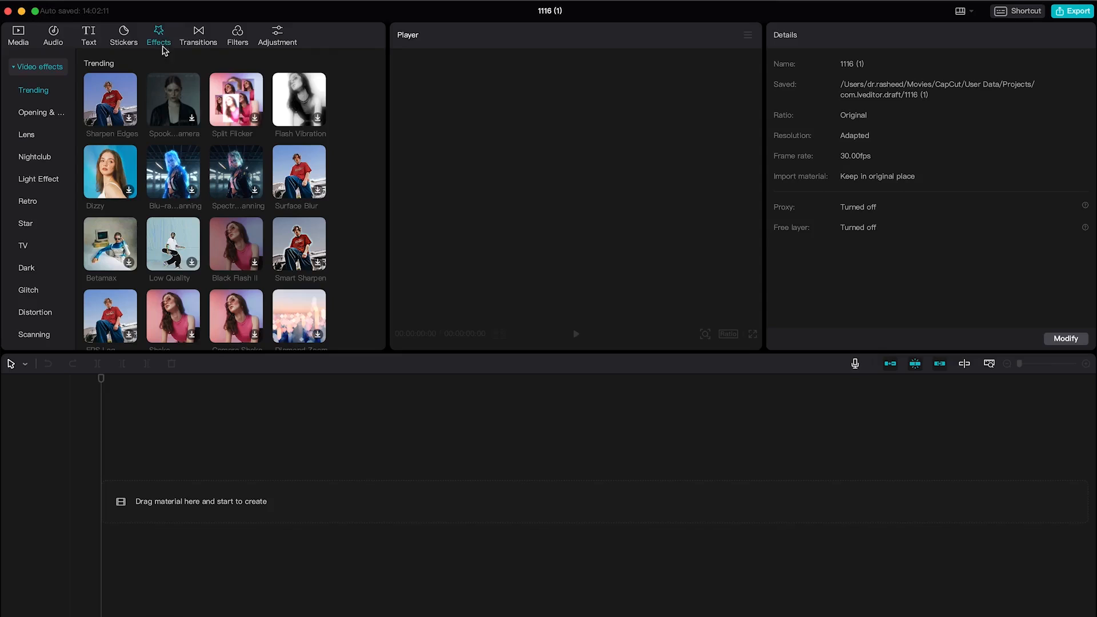
click(209, 42)
scroll(210, 103, down, 2)
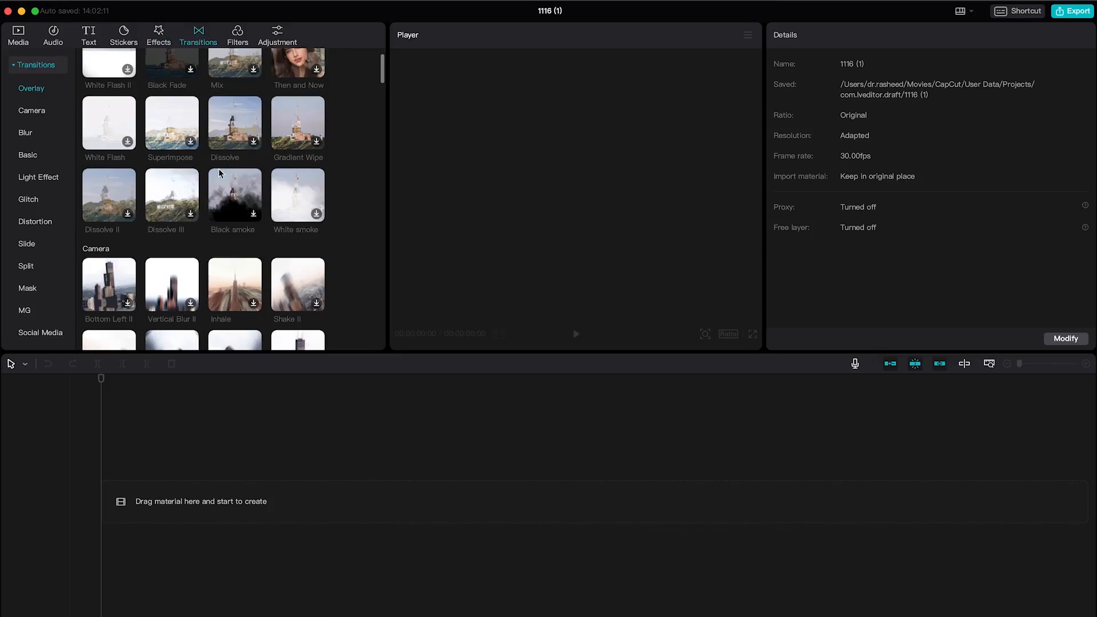
click(238, 44)
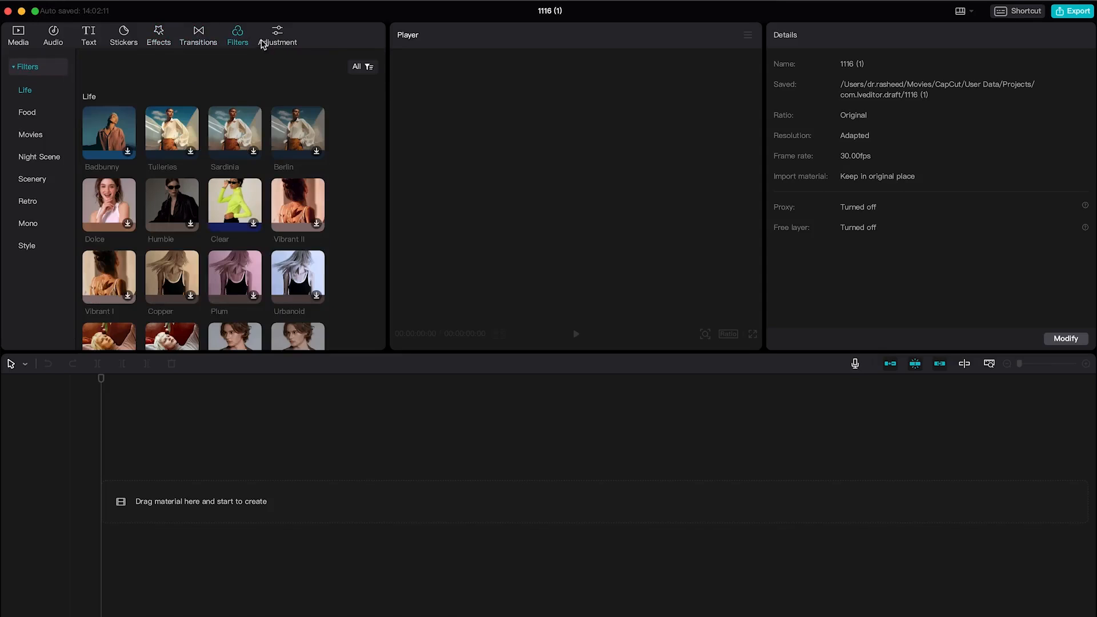
click(268, 39)
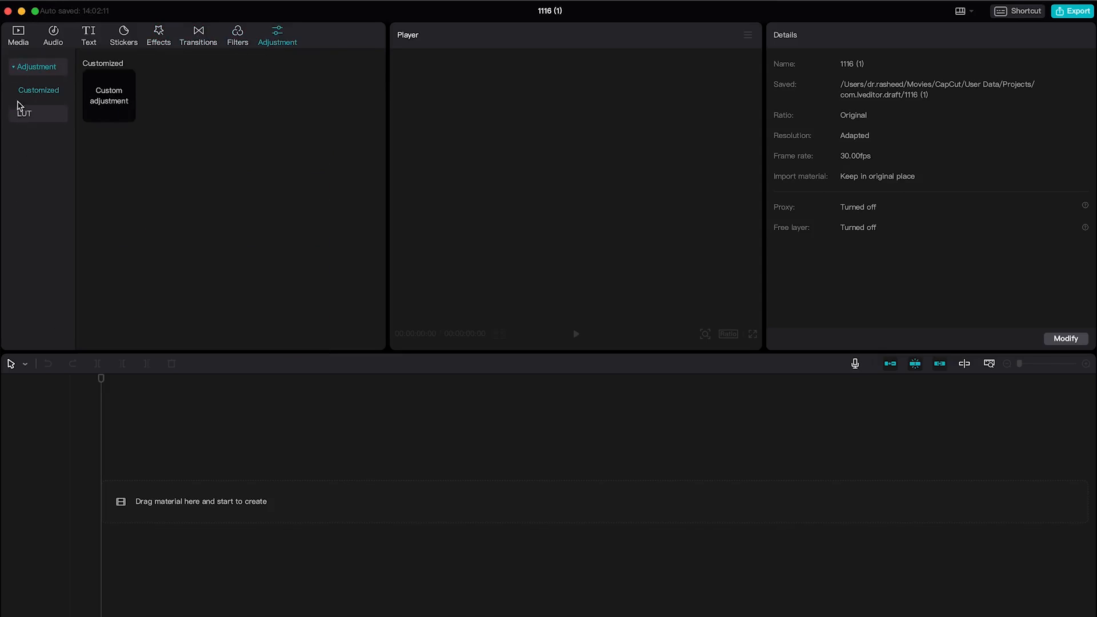
click(15, 38)
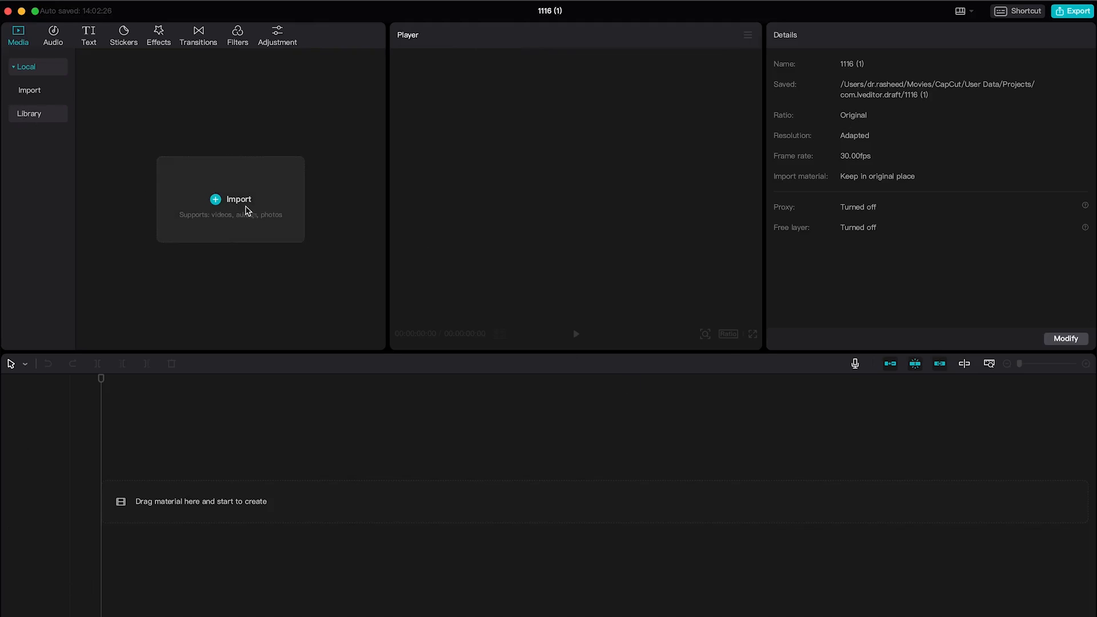
click(226, 201)
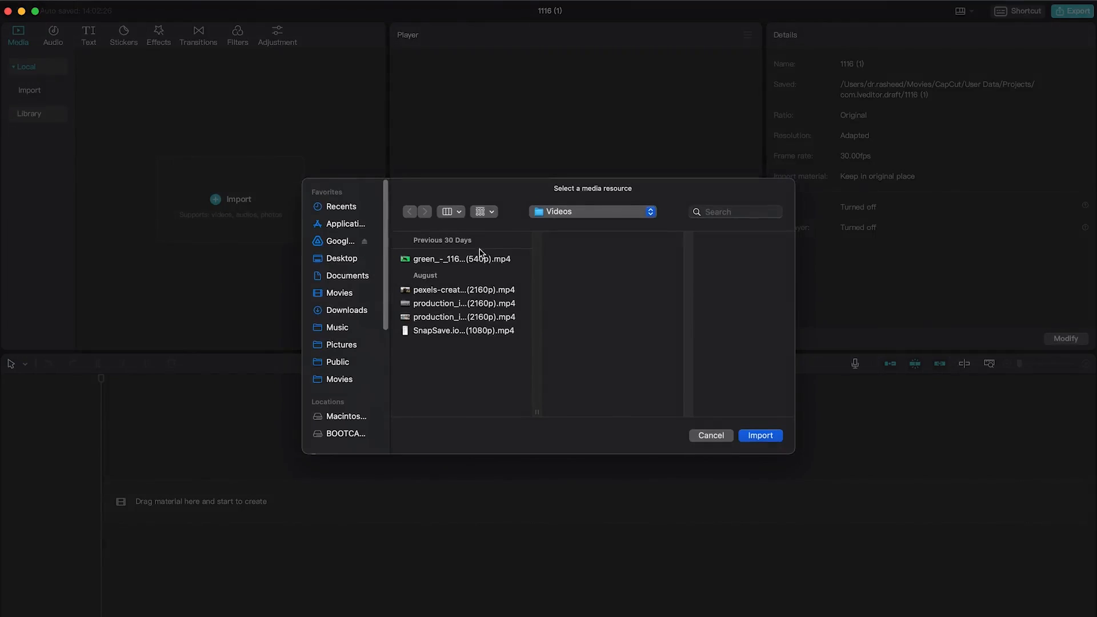
click(454, 290)
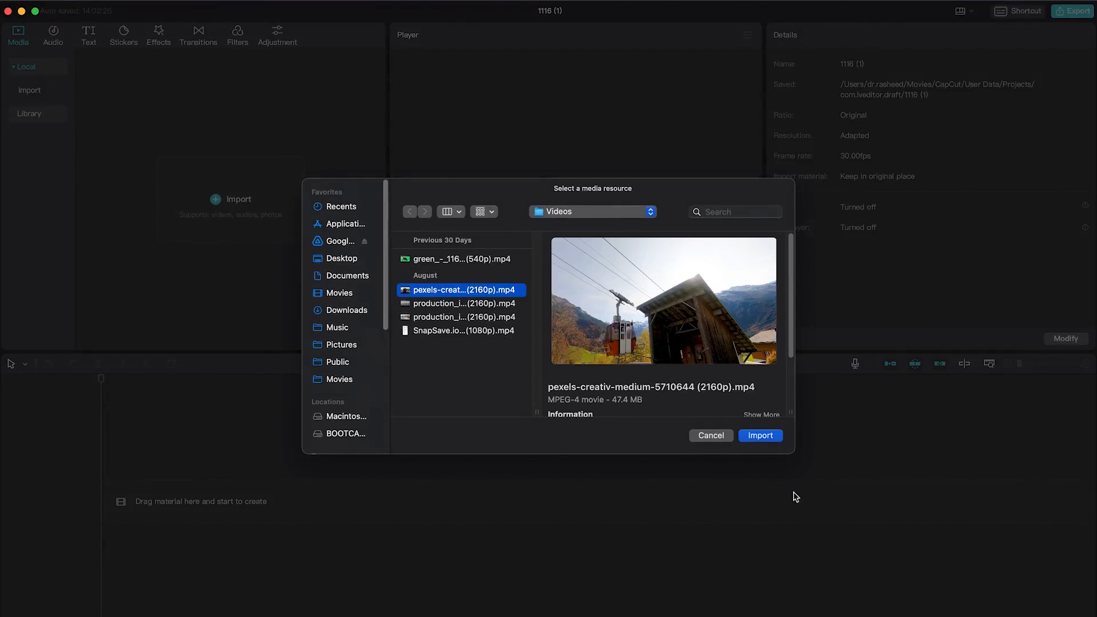
click(760, 437)
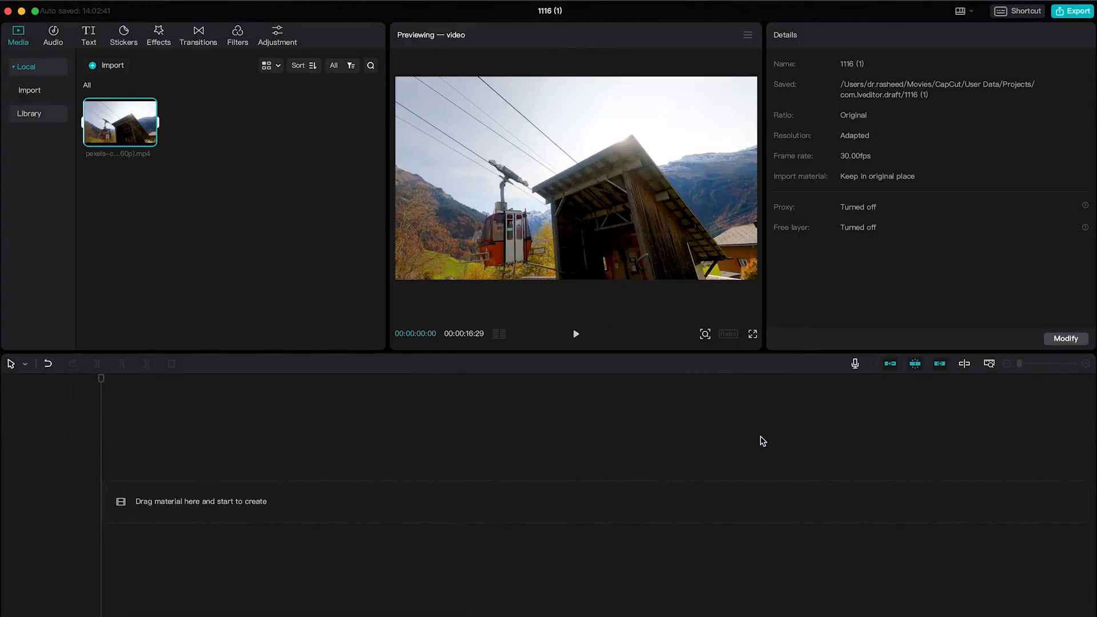
mouse_move(137, 129)
click(150, 140)
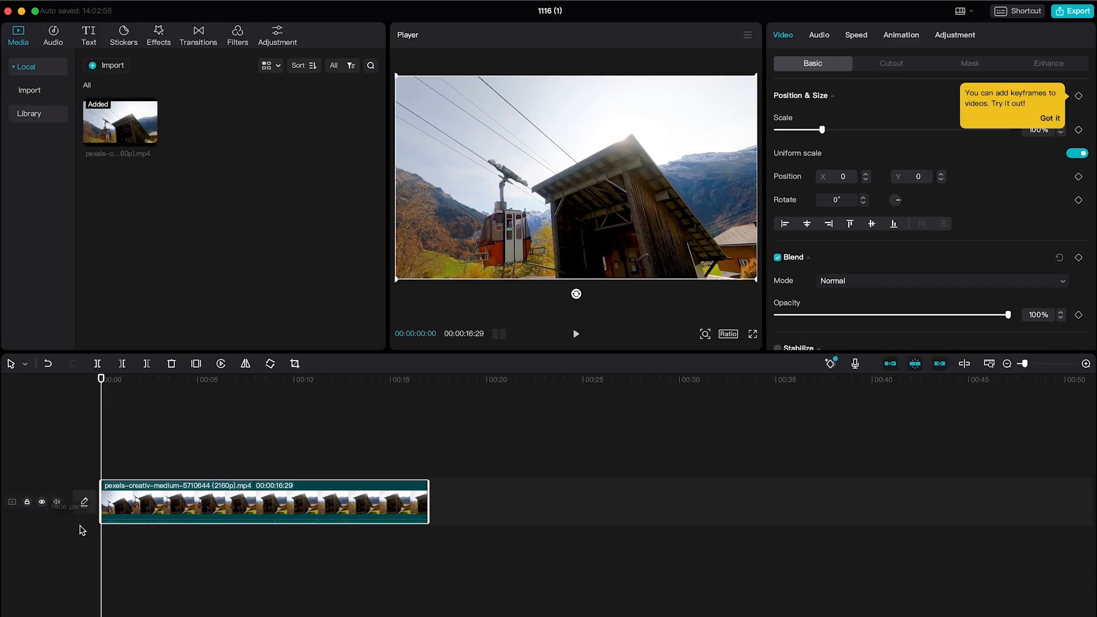
- Hide the video track and show it again, and move the playhead to about 00:00:06:03
click(42, 503)
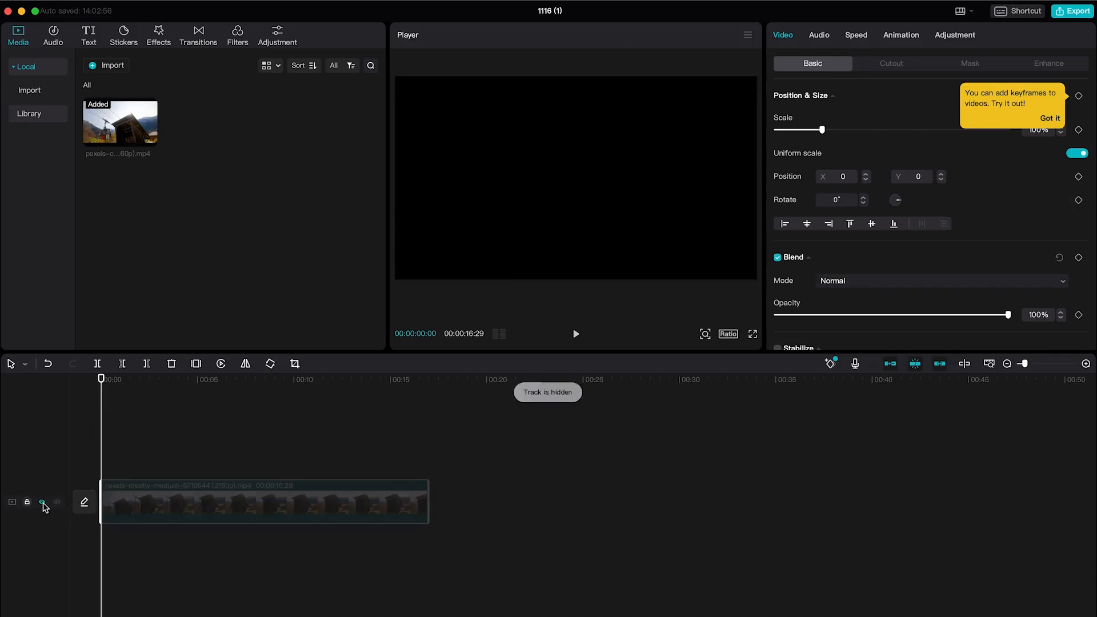
click(42, 502)
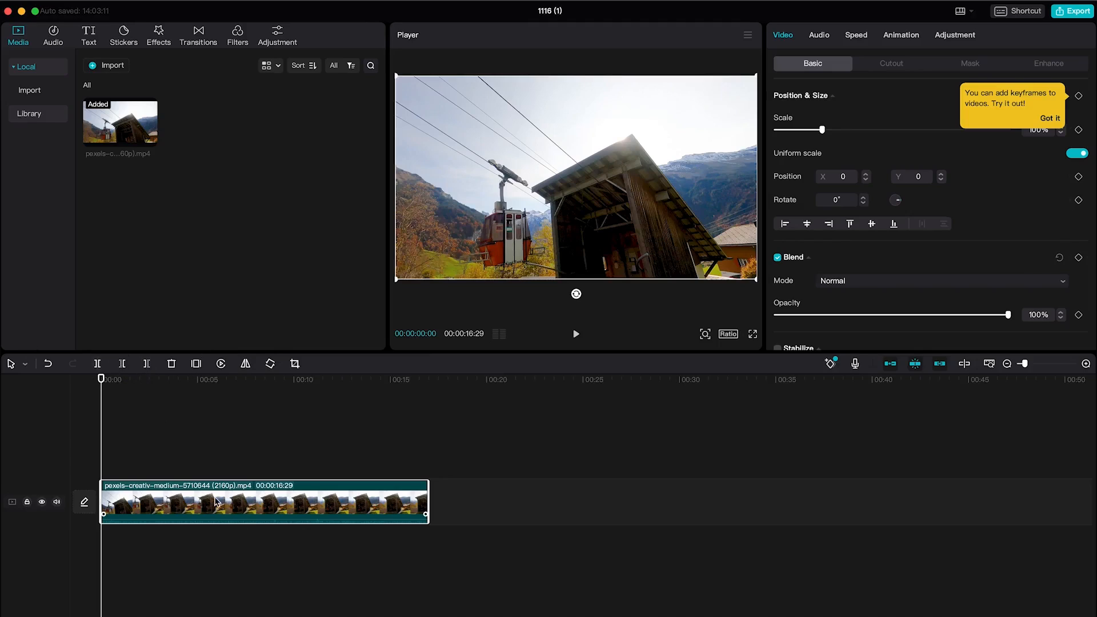
drag(103, 377, 218, 378)
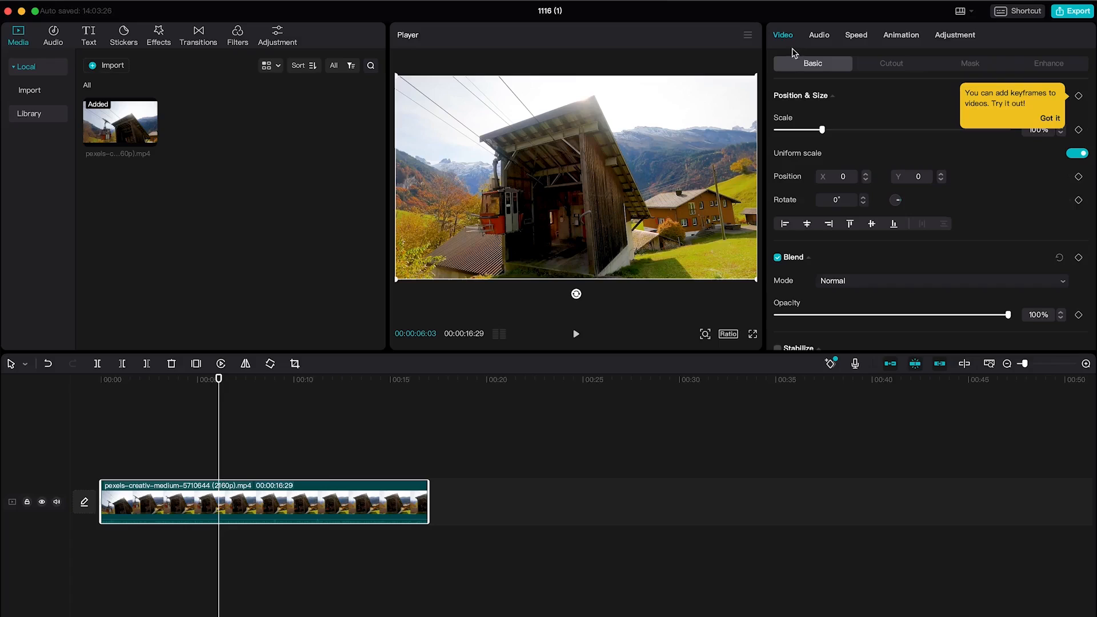
- Look through the selected clip's audio, speed, animation and adjustment settings, down to the end of the basic adjustments
click(818, 35)
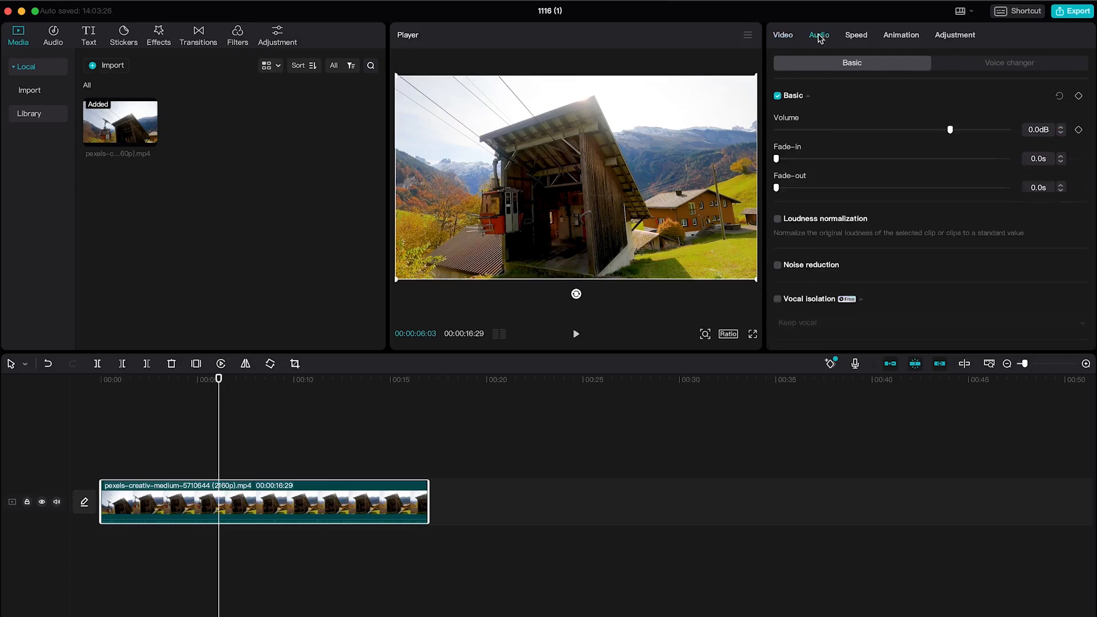
click(856, 36)
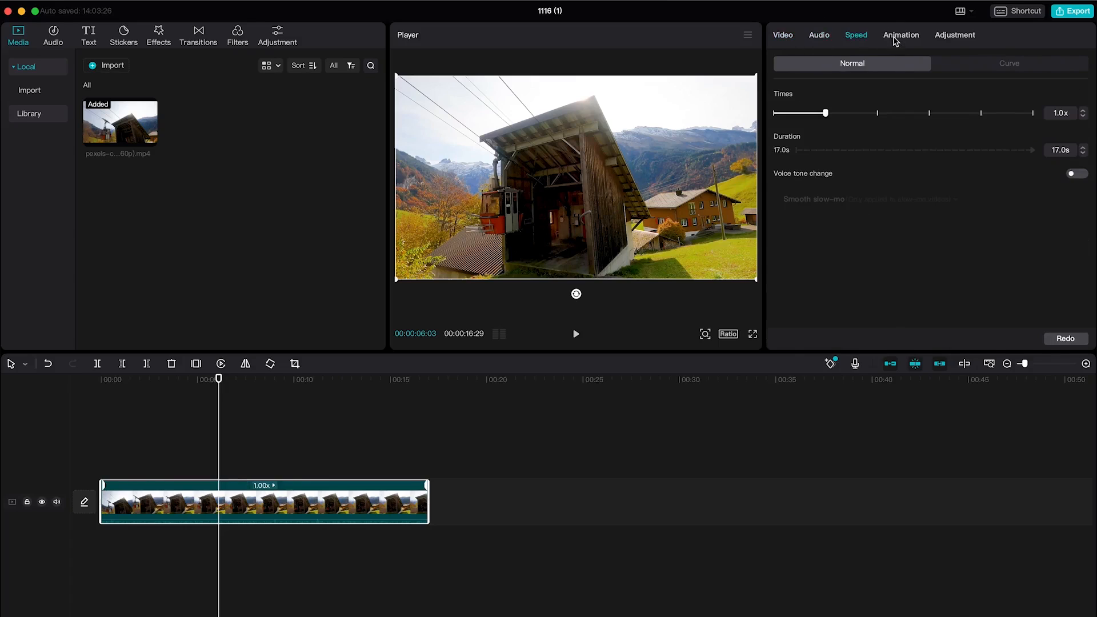
click(896, 40)
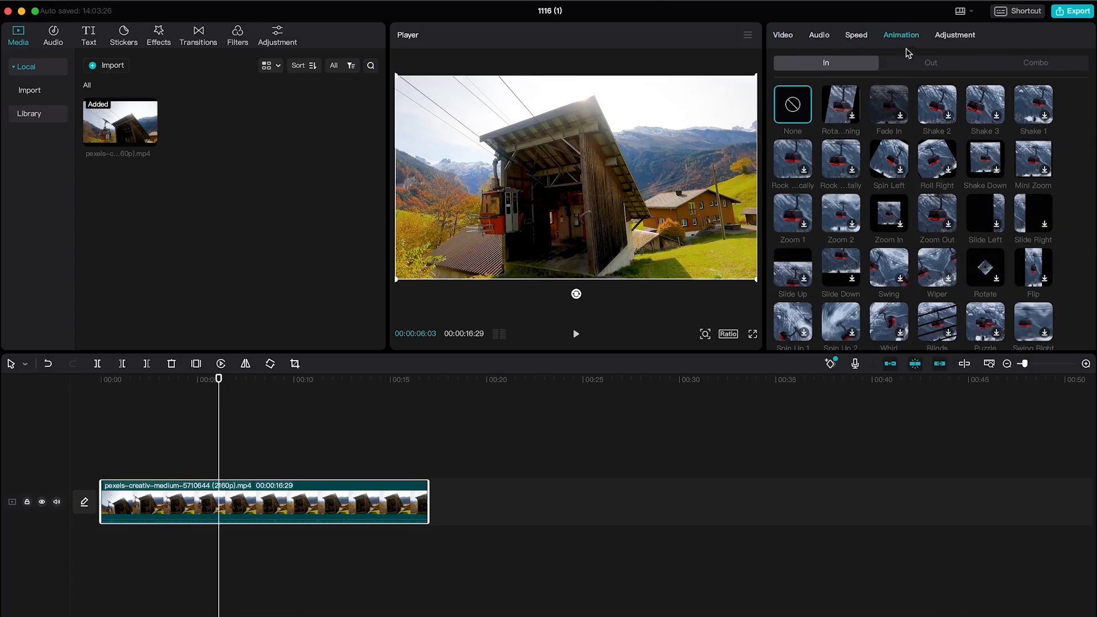
click(947, 36)
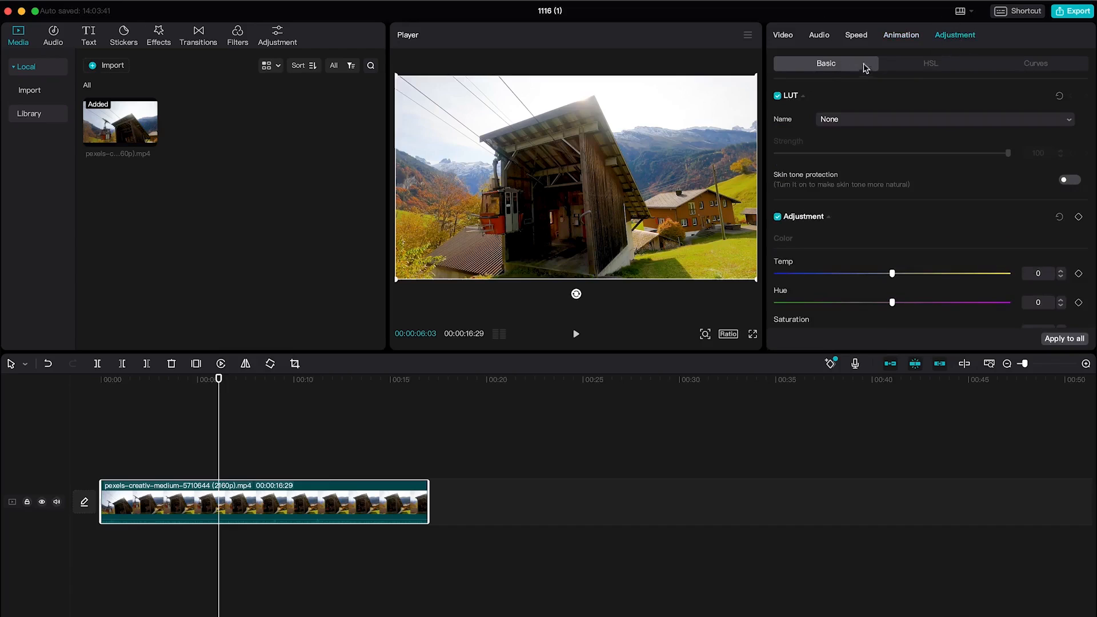
scroll(847, 257, down, 10)
scroll(850, 221, up, 9)
scroll(851, 222, up, 1)
- Look through the desktop app's list of timeline shortcuts
click(1009, 12)
scroll(558, 330, down, 5)
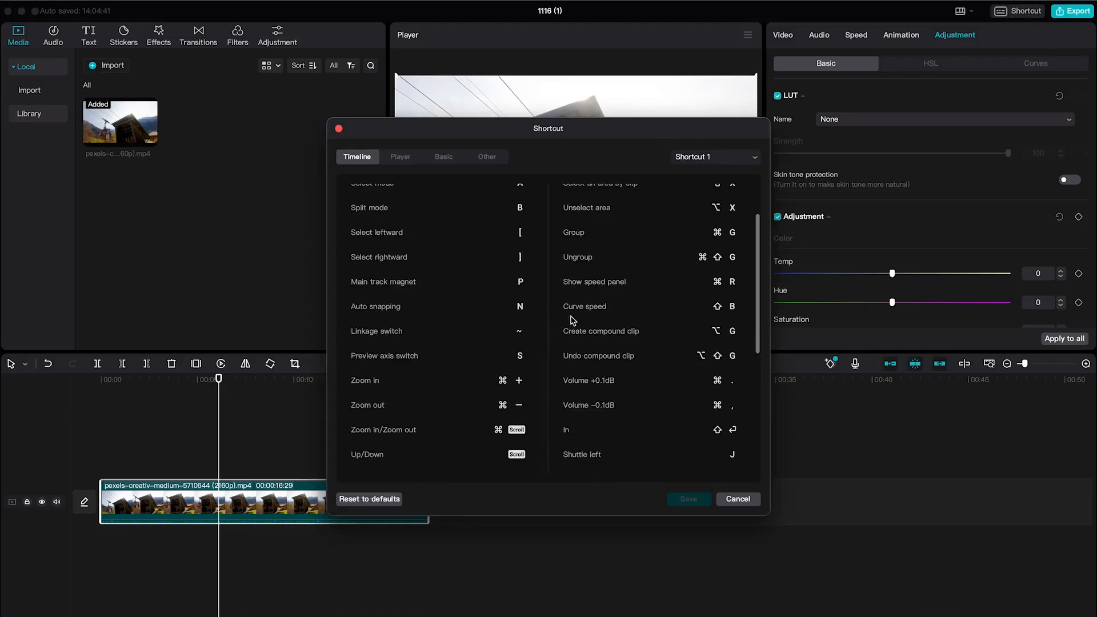
scroll(559, 330, up, 3)
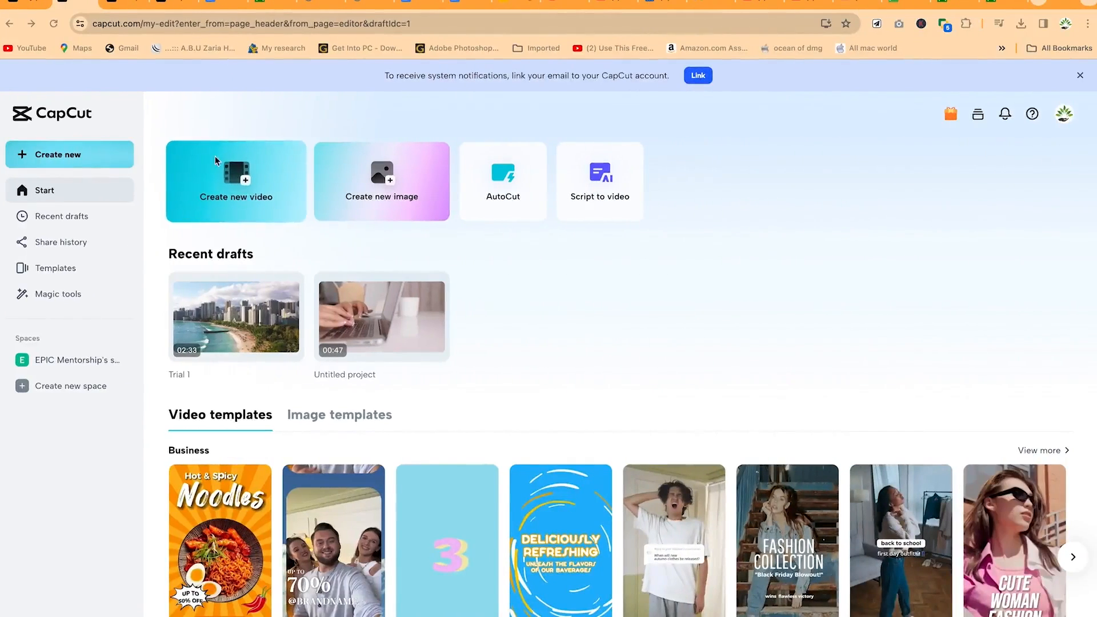
- Switch to the generated solar system project in the browser editor, review its full shortcuts list and close it
click(130, 10)
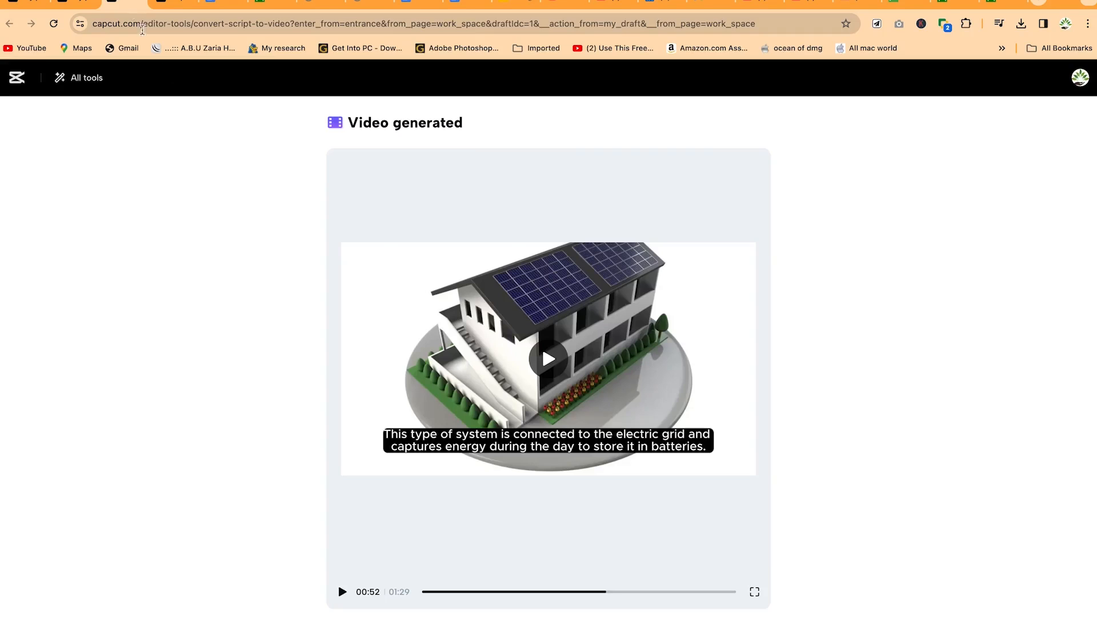
click(173, 3)
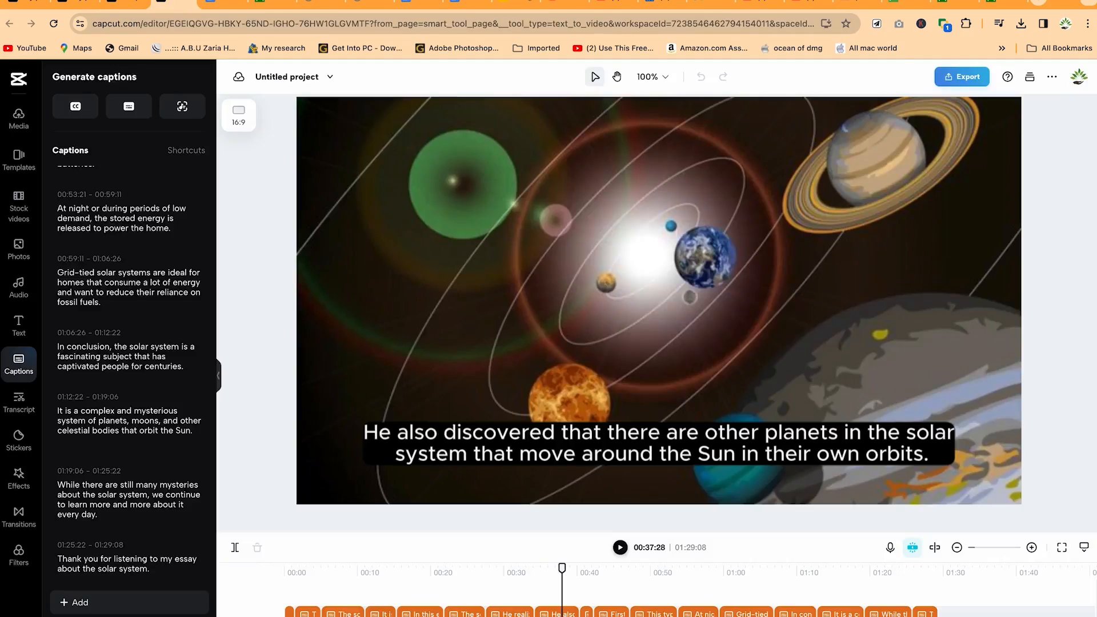
click(186, 151)
scroll(443, 309, down, 3)
scroll(431, 334, up, 2)
scroll(429, 332, up, 1)
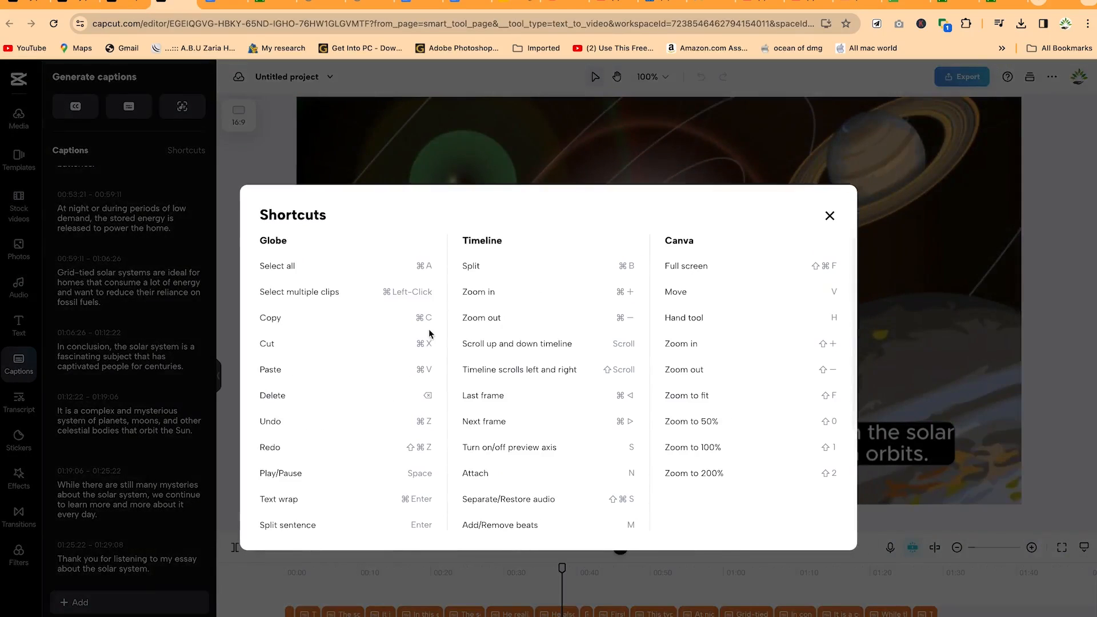
click(829, 215)
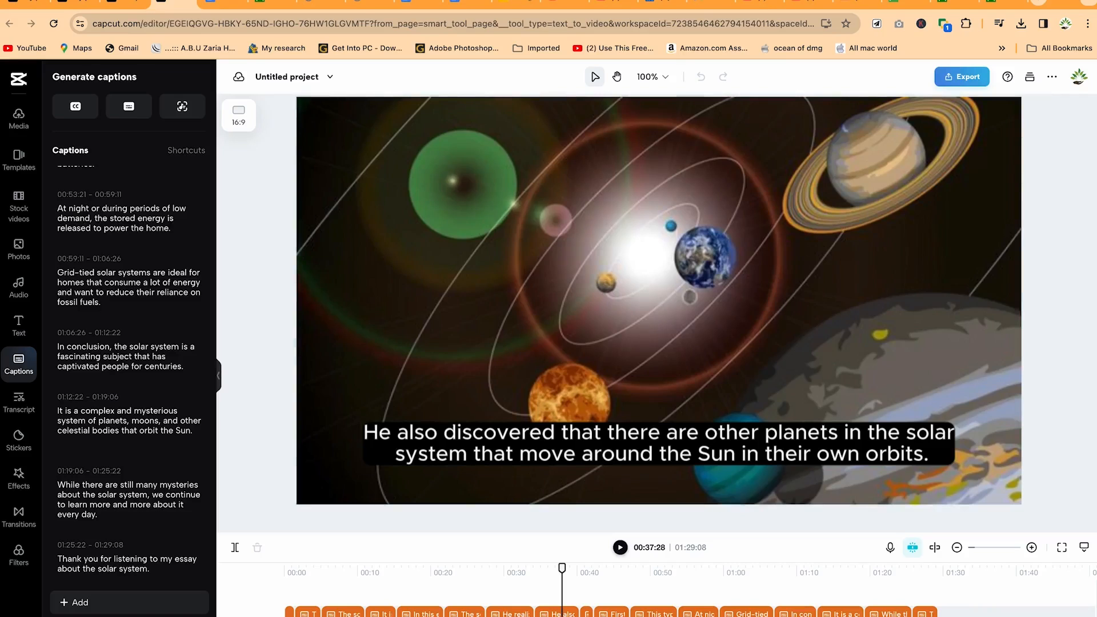